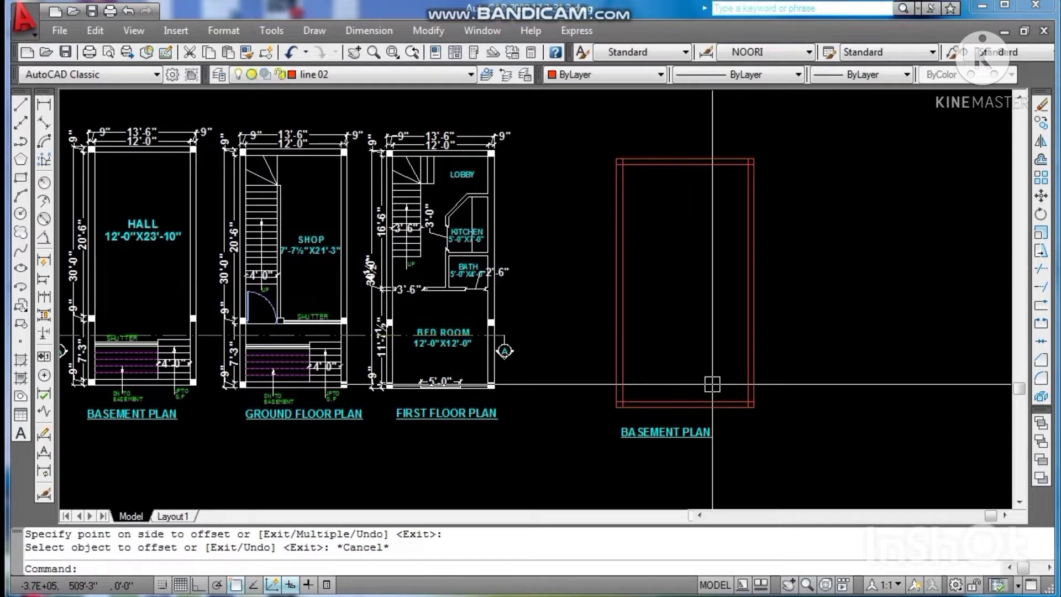
key(Escape)
key(Escape)
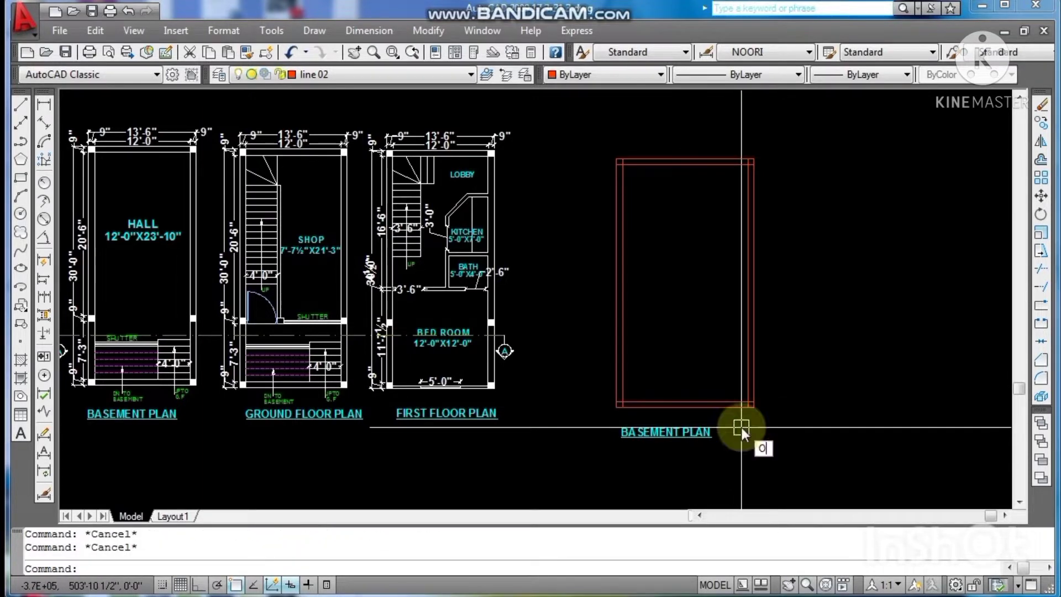
key(Return)
text(3)
key(Return)
scroll(735, 409, up, 2)
key(Escape)
key(Escape)
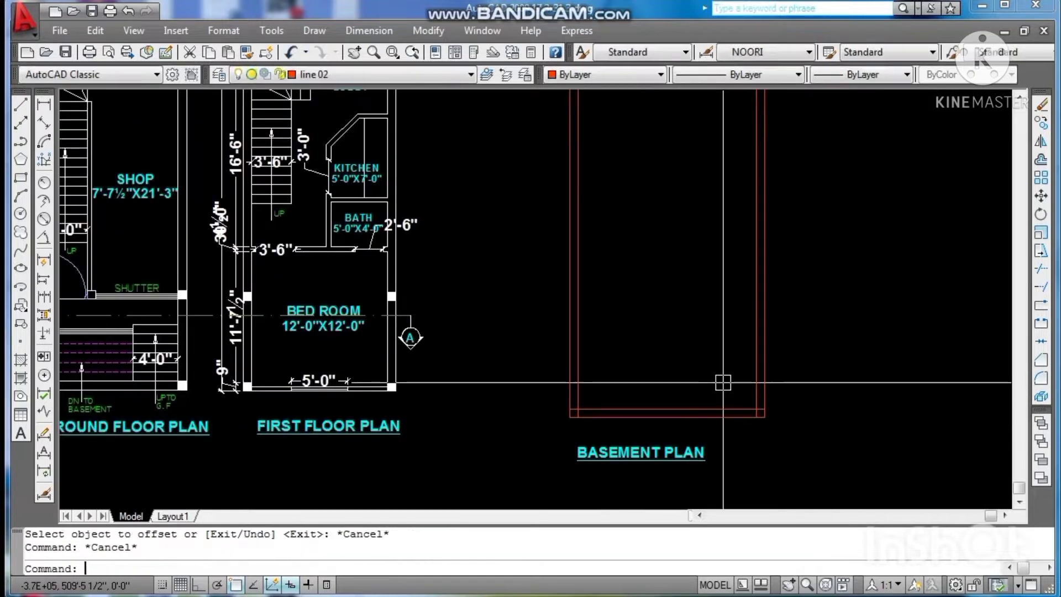
Step: Offset the basement plan's lower inner wall line upward six times at 10-inch spacing to form the stair treads
text(o)
key(Return)
text(10)
key(Return)
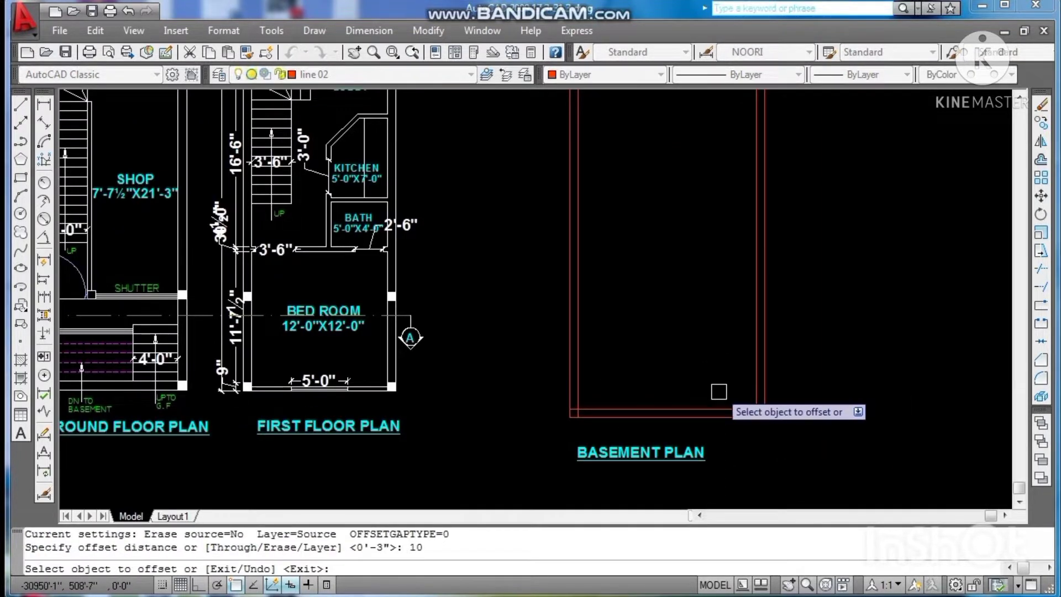
click(735, 409)
click(721, 390)
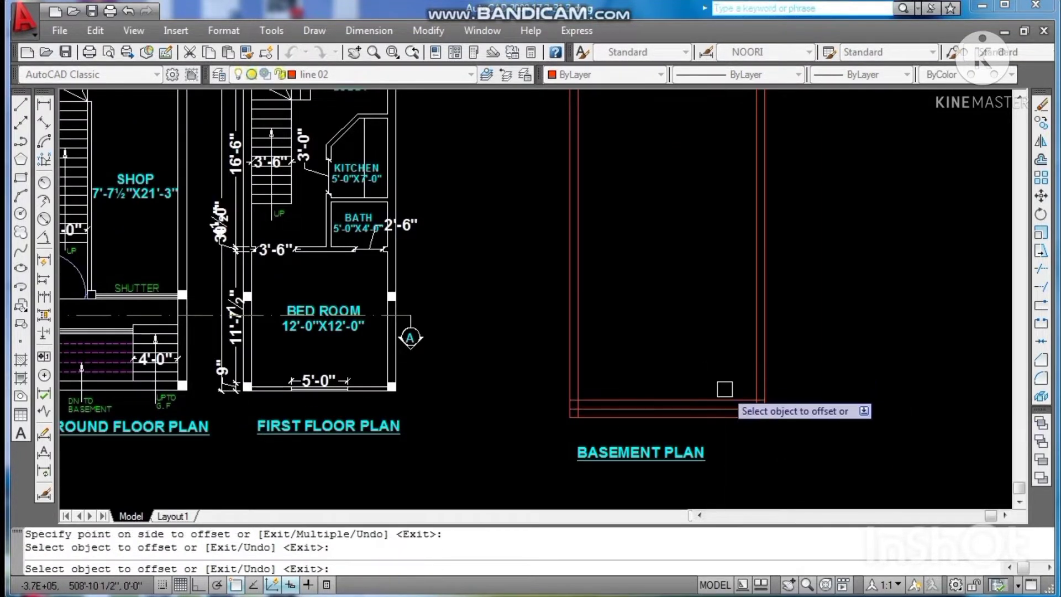
click(726, 399)
click(726, 379)
click(727, 389)
click(728, 356)
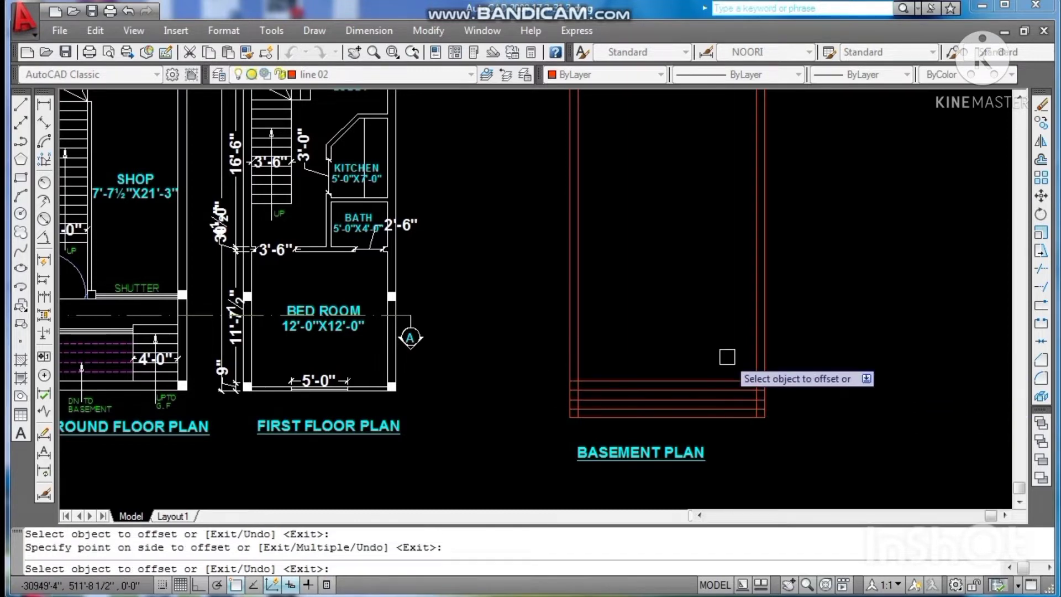
click(724, 379)
click(730, 354)
click(729, 371)
click(731, 354)
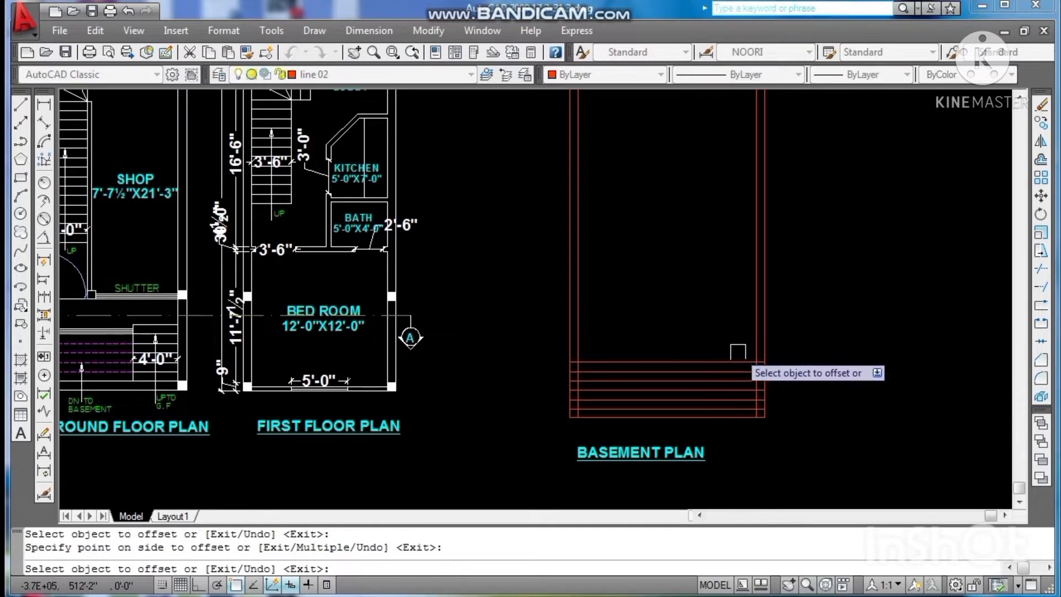
click(738, 362)
click(740, 348)
key(Escape)
scroll(749, 414, up, 3)
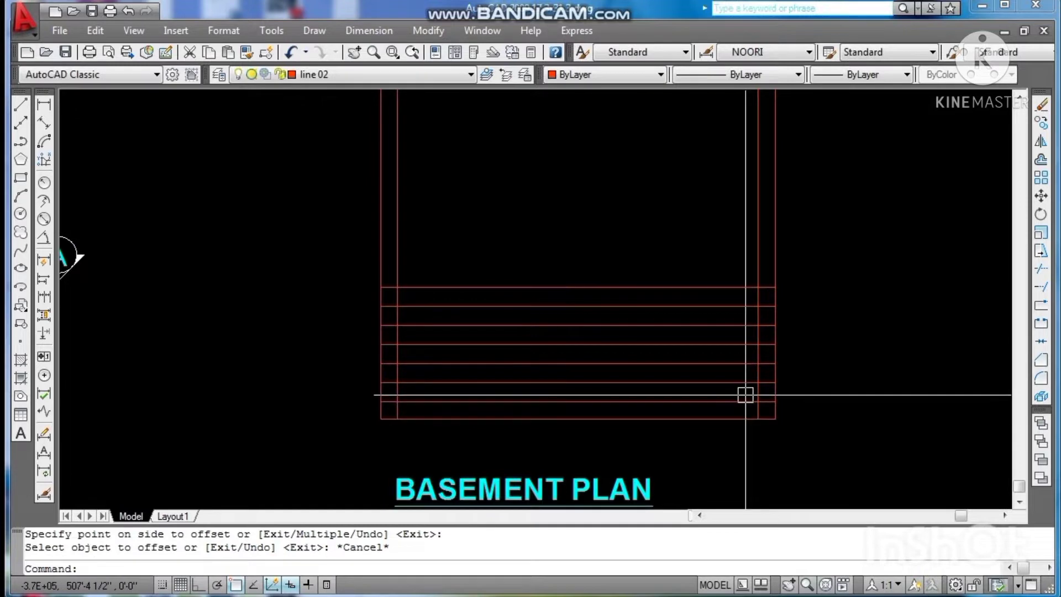
key(Escape)
key(Escape)
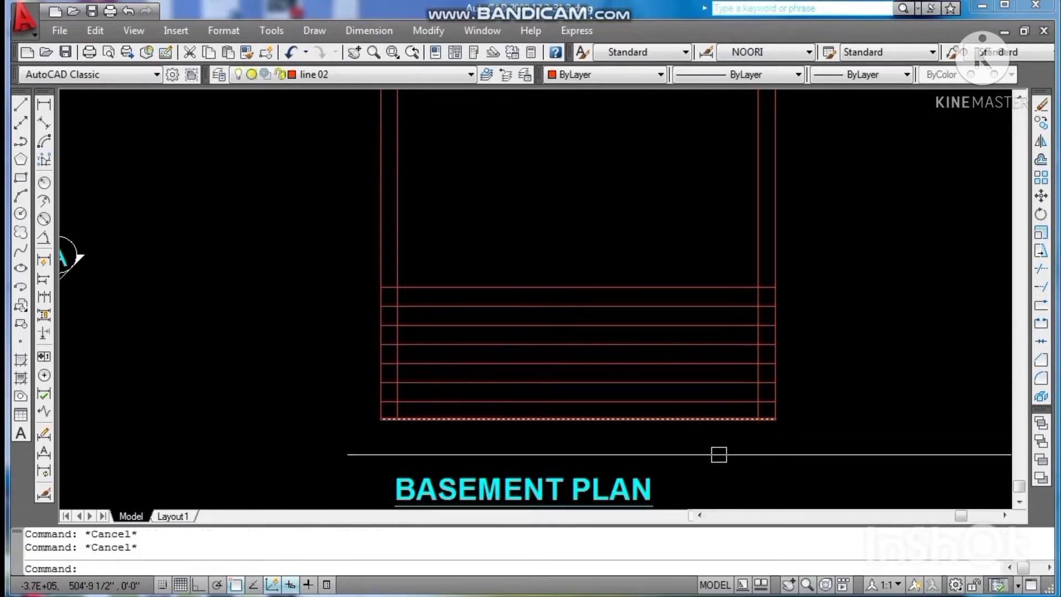
Step: Trim the six tread lines where they cross the right wall thickness, ending them at the inner wall line
scroll(741, 428, down, 3)
scroll(769, 440, up, 2)
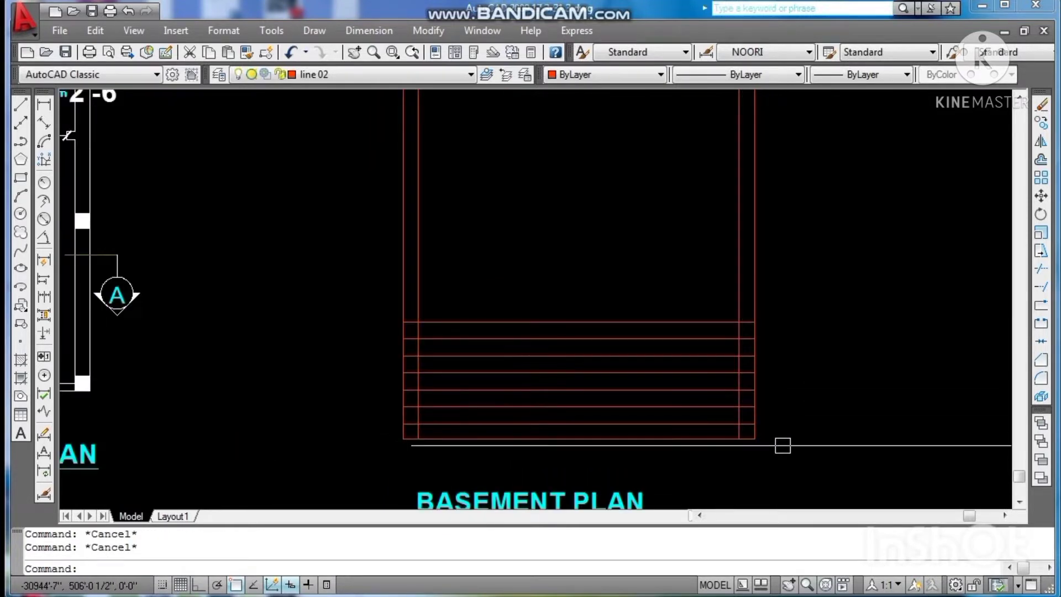
scroll(774, 433, down, 2)
scroll(768, 424, up, 2)
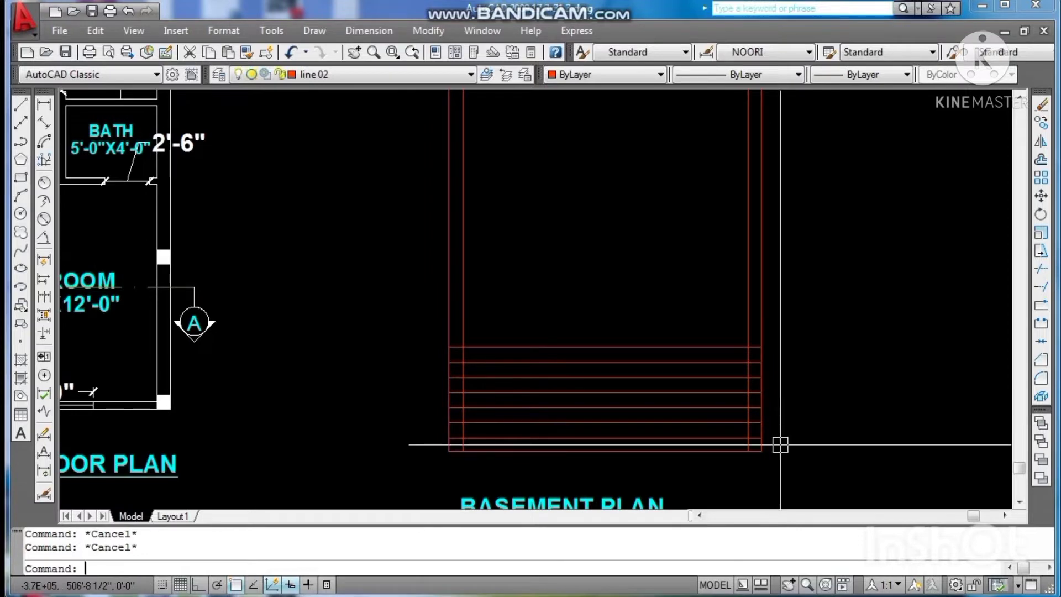
key(Return)
key(Return)
scroll(780, 445, up, 3)
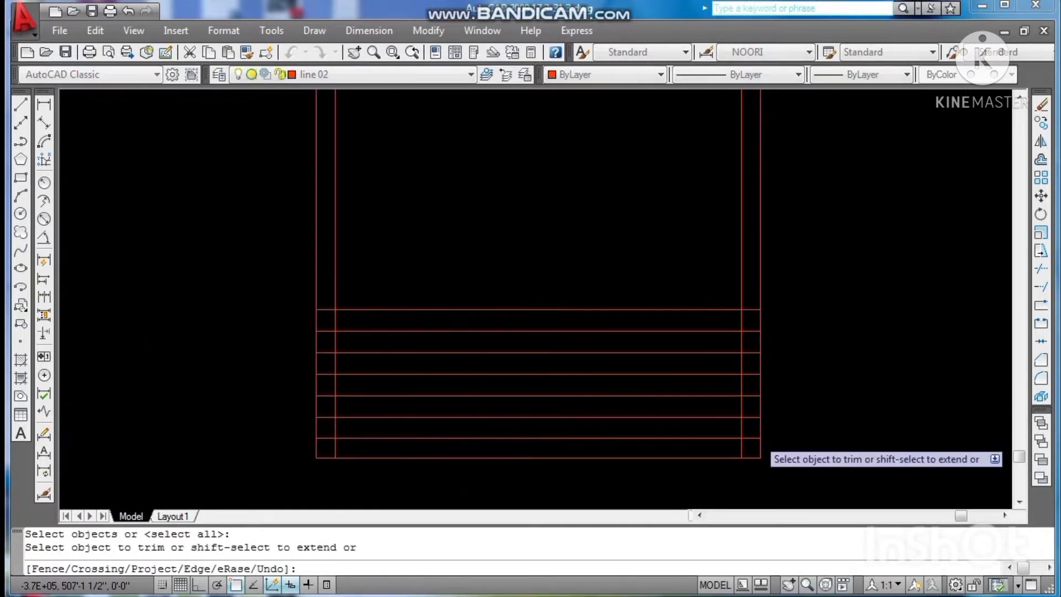
click(746, 378)
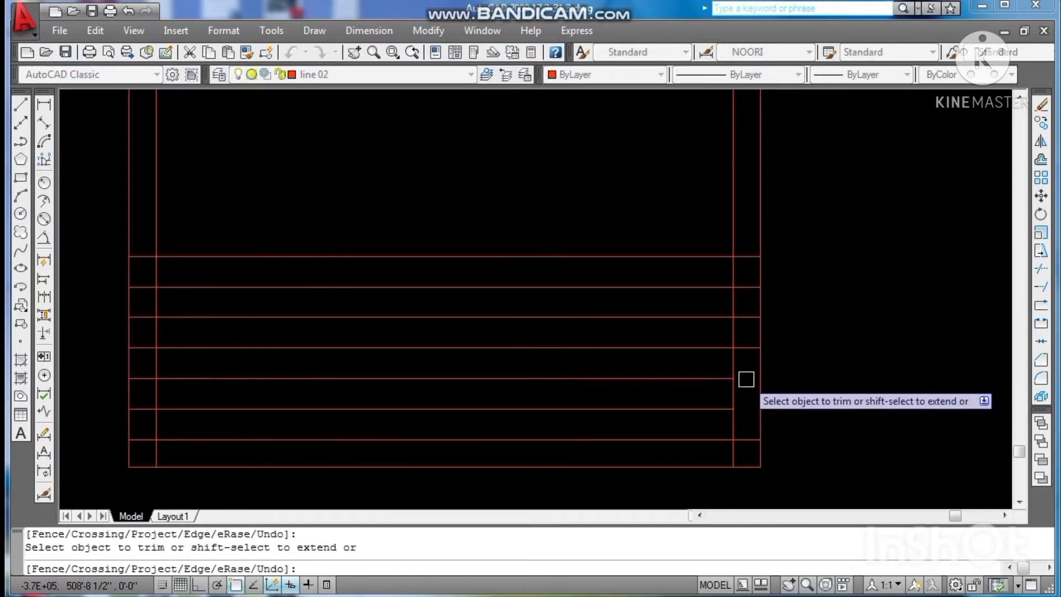
click(747, 346)
click(745, 317)
click(747, 287)
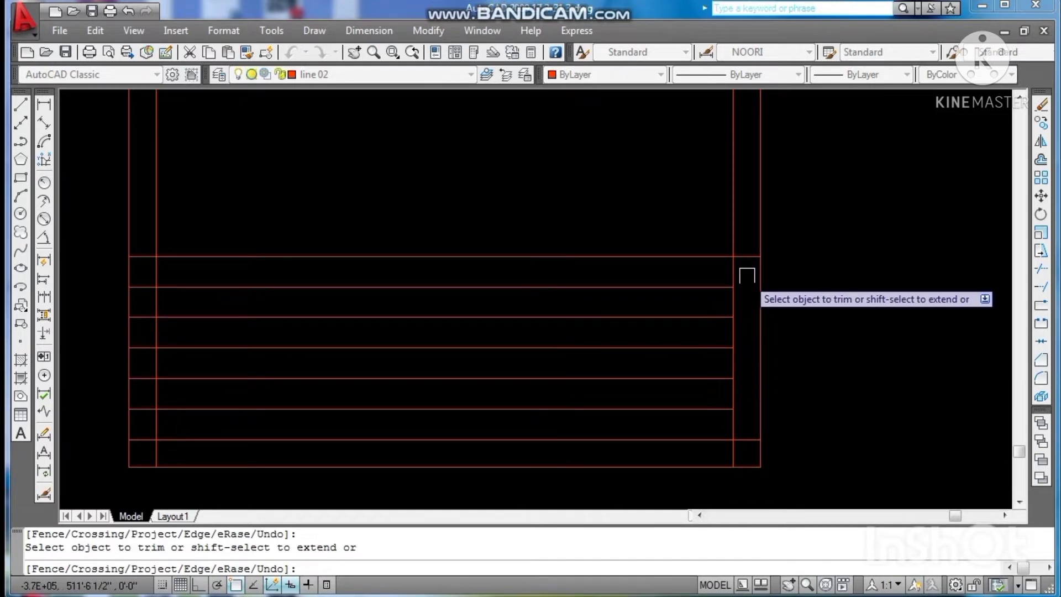
click(742, 257)
Step: Trim the six tread lines where they cross the left wall thickness, ending them at the inner wall line
scroll(768, 273, down, 2)
scroll(386, 264, up, 2)
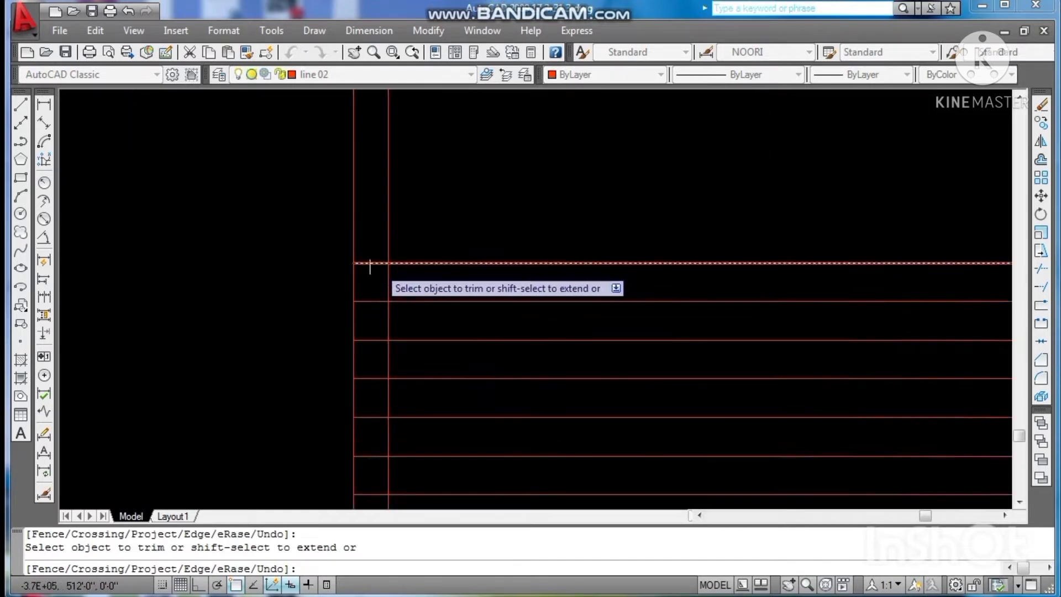
click(372, 263)
click(371, 299)
click(371, 339)
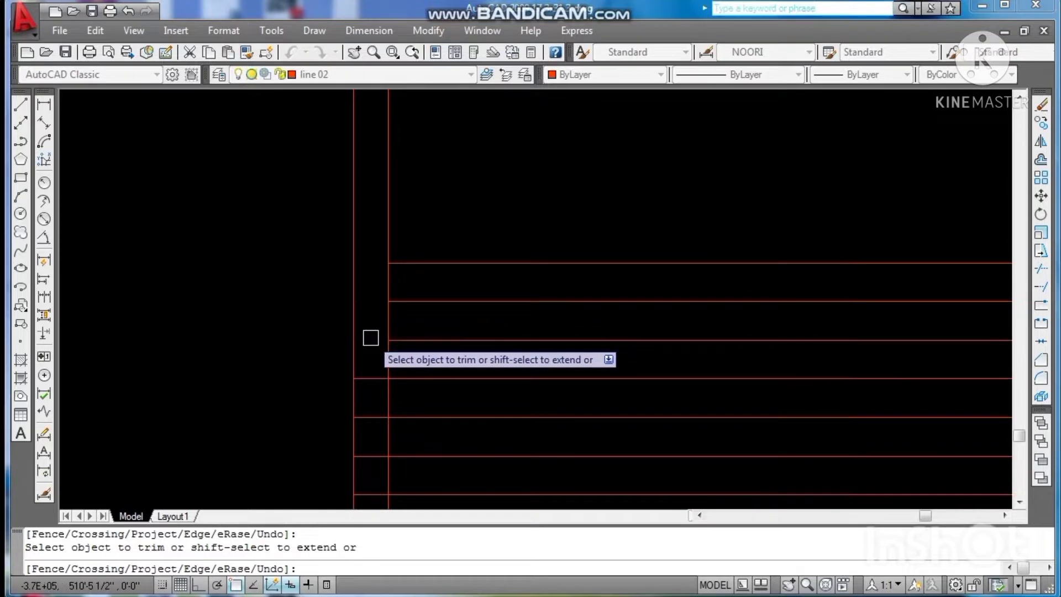
click(372, 378)
click(372, 416)
scroll(390, 387, down, 3)
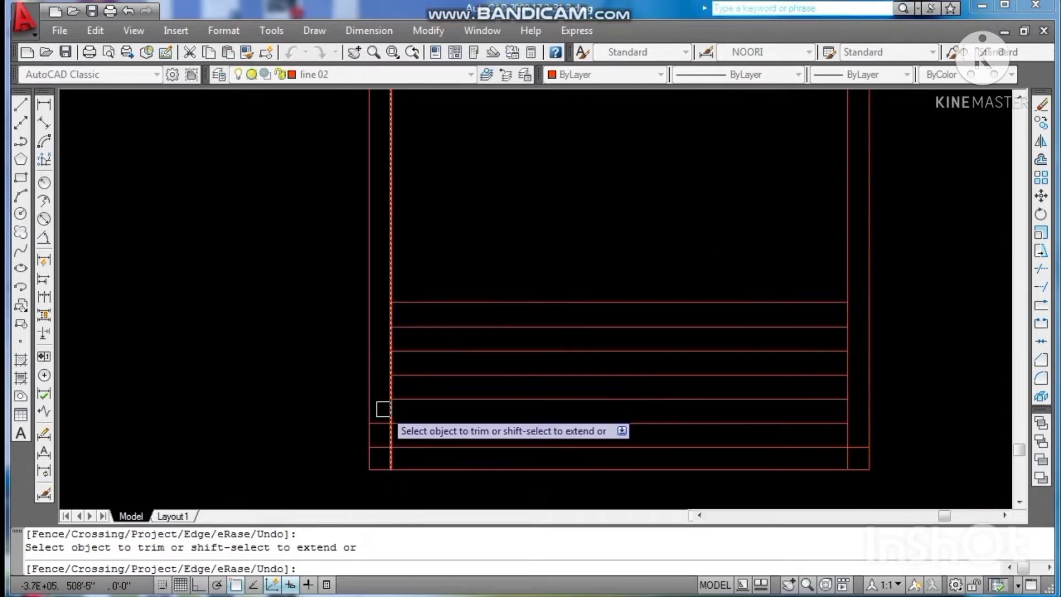
scroll(379, 414, up, 2)
scroll(380, 463, down, 2)
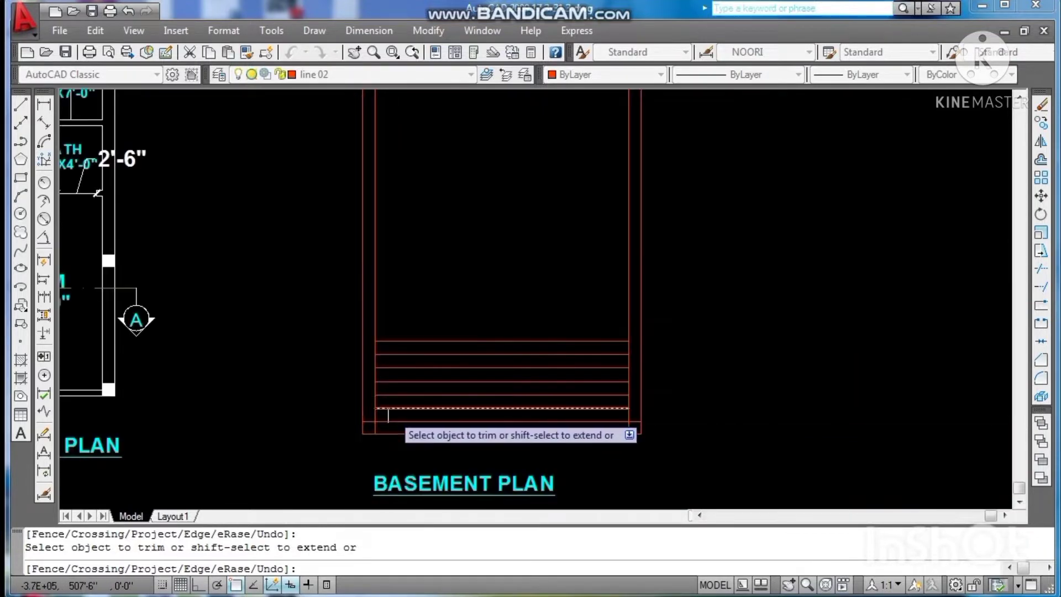
key(Escape)
key(Escape)
Step: Try a 10' inward offset of the right inner wall line, and erase the resulting vertical line
text(o)
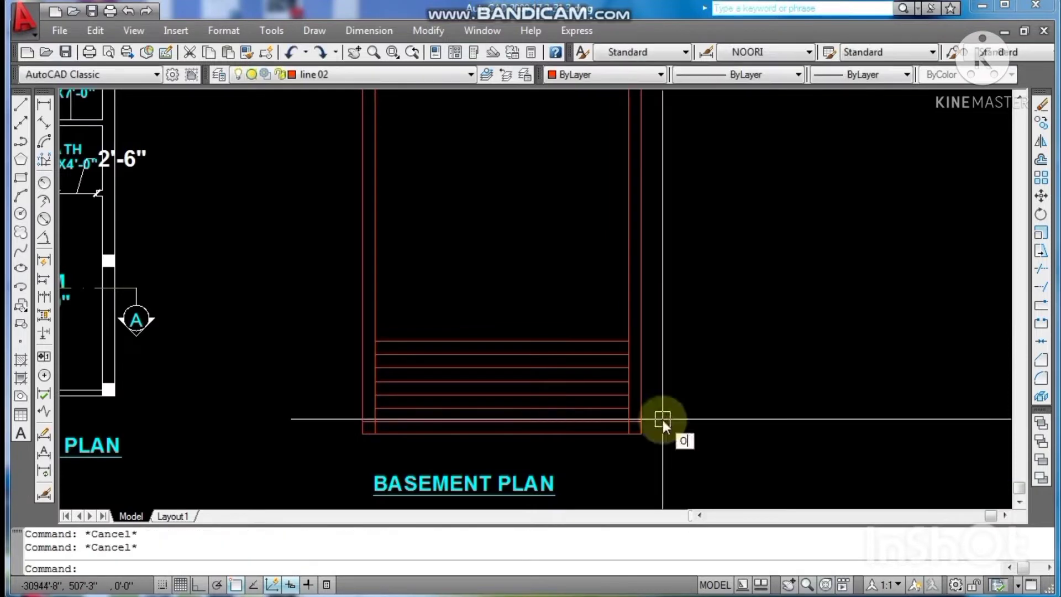
key(Return)
text(10')
key(Return)
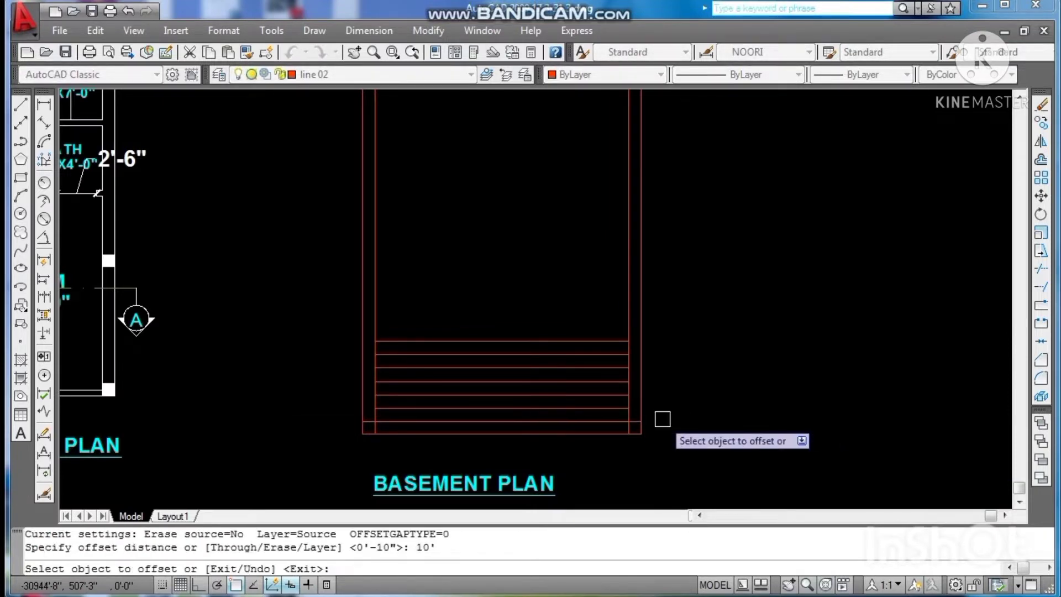
click(626, 300)
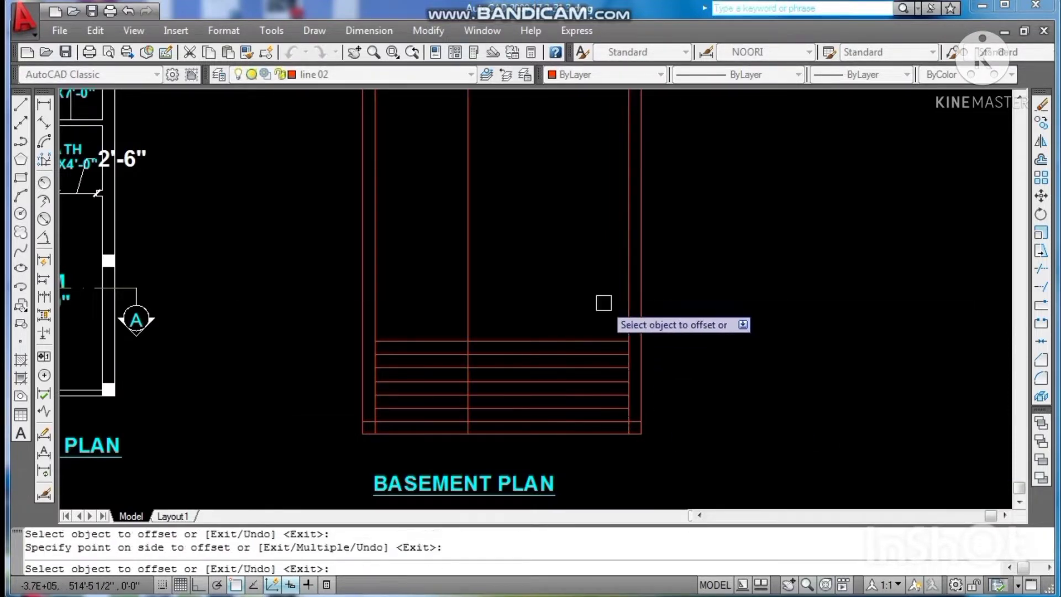
click(601, 301)
key(Escape)
key(Escape)
key(Escape)
click(467, 326)
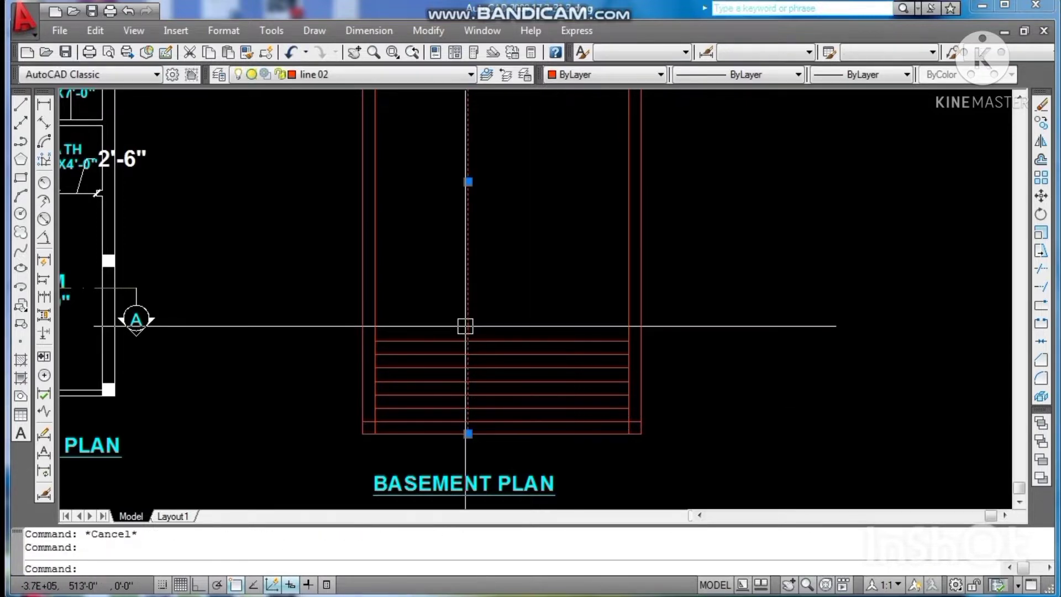
key(Delete)
Step: Offset the basement plan's right inner wall line 8' to the left, across the stair treads
text(o)
key(Return)
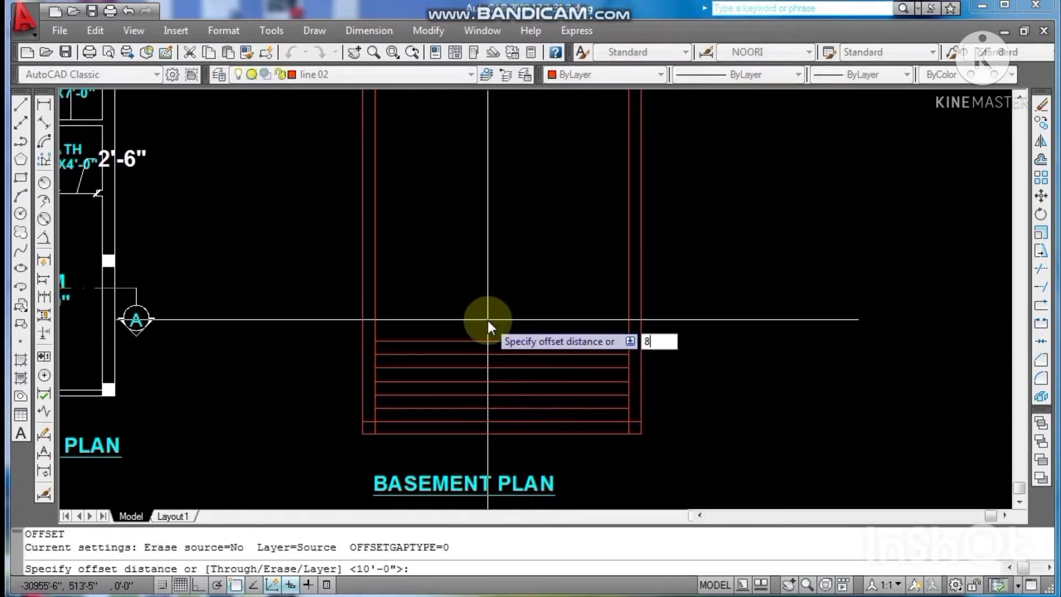
text(8')
key(Return)
click(628, 305)
click(574, 312)
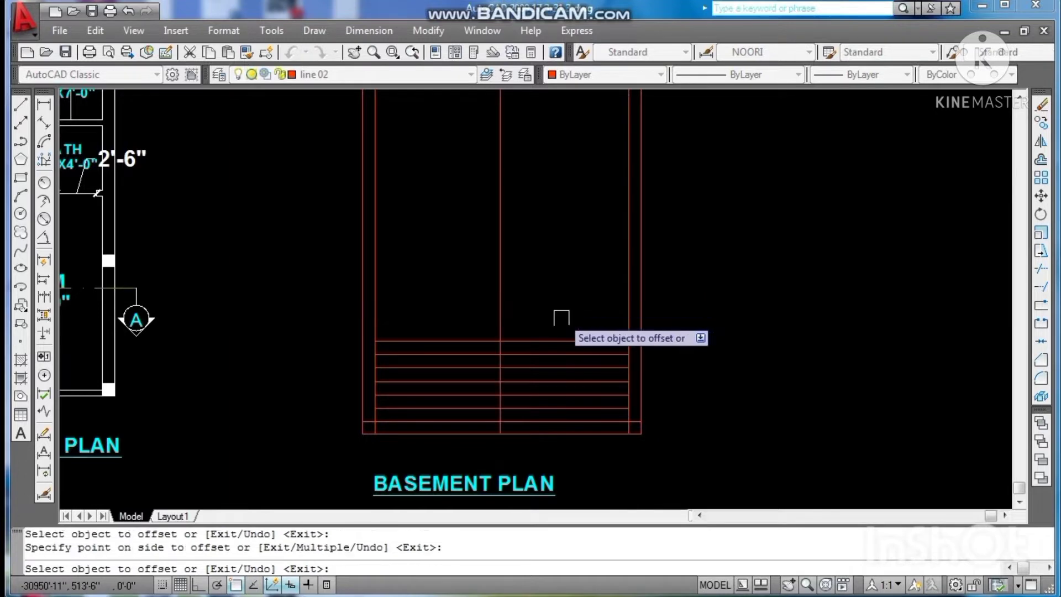
key(Escape)
key(Escape)
key(Escape)
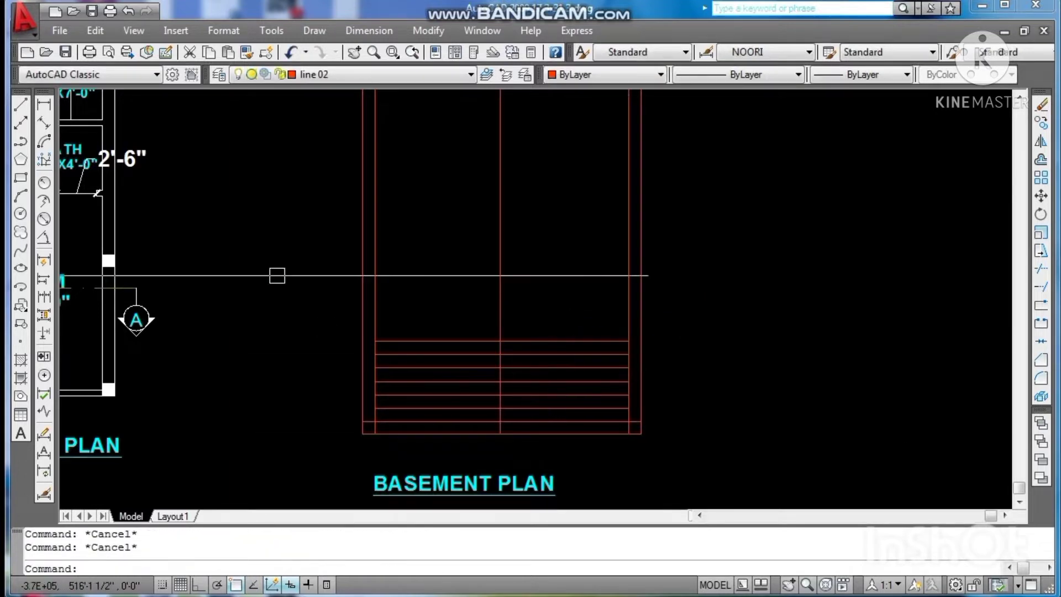
Step: Check the stair width from the left inner wall to the vertical divider with a linear dimension, without placing it
click(44, 105)
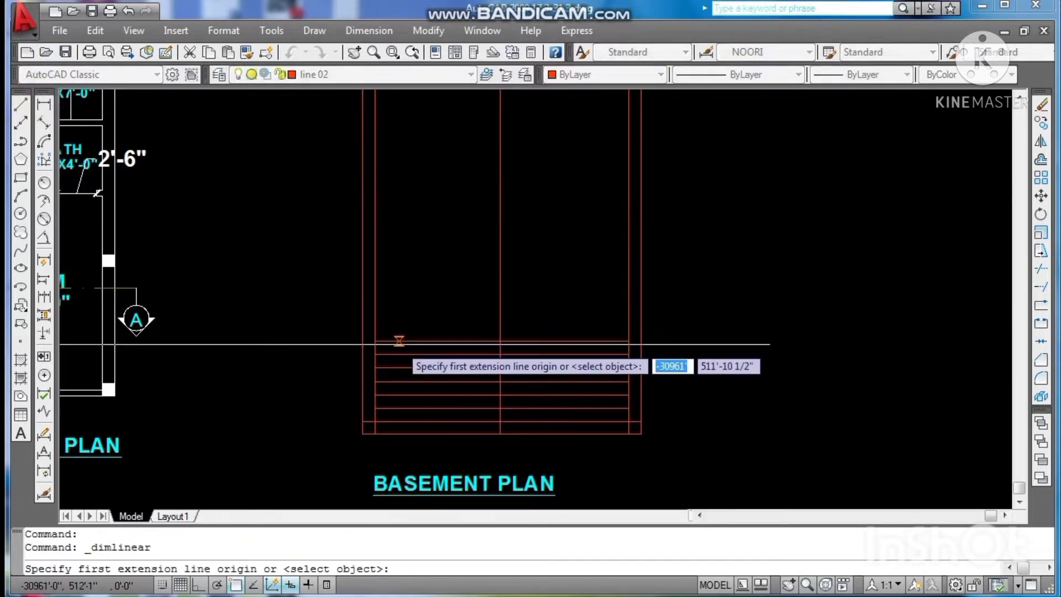
click(375, 340)
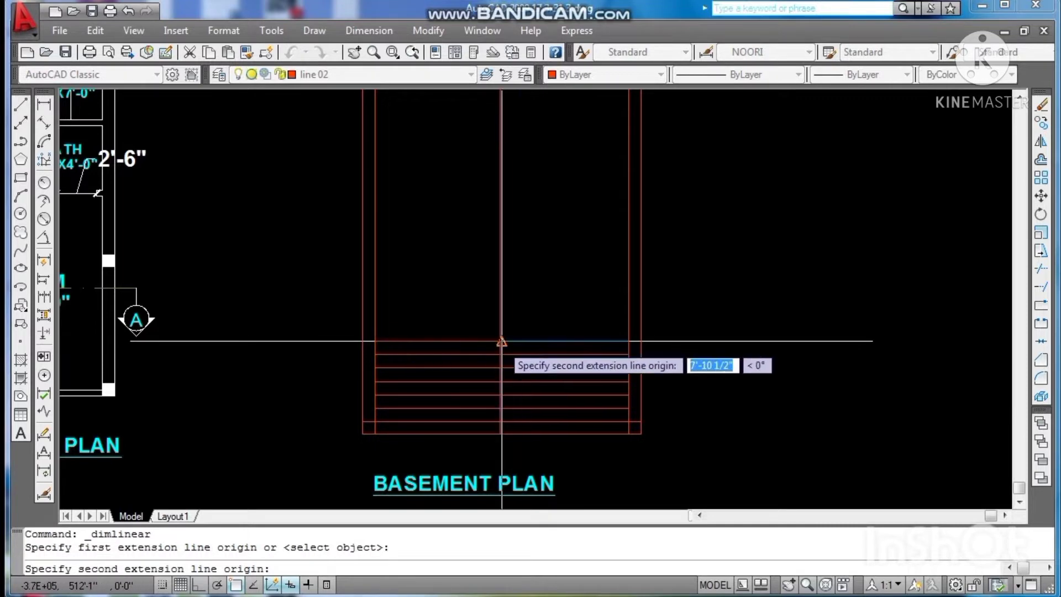
click(499, 340)
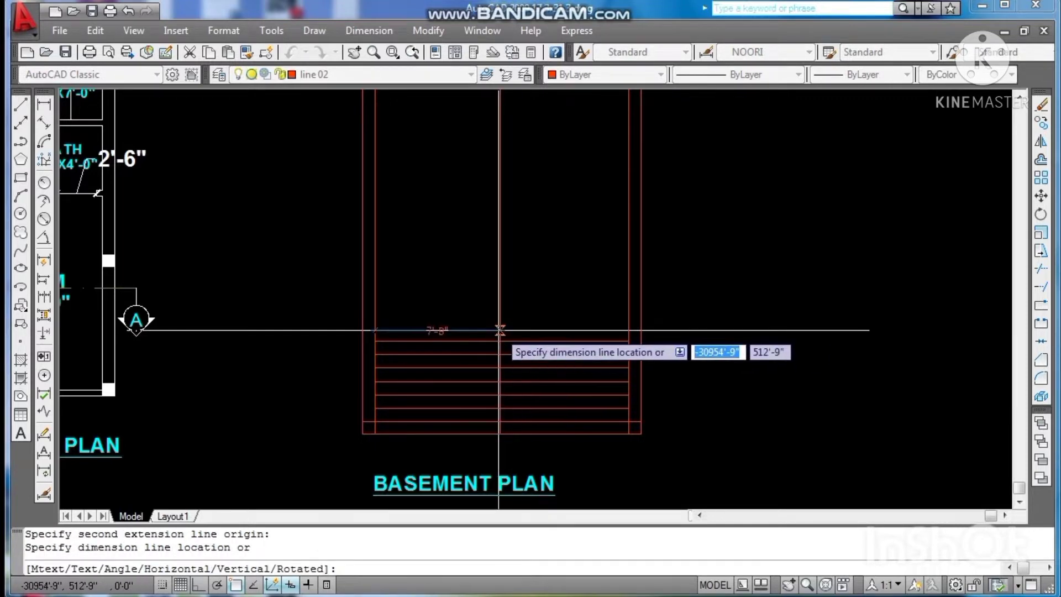
scroll(475, 337, up, 3)
scroll(470, 335, down, 2)
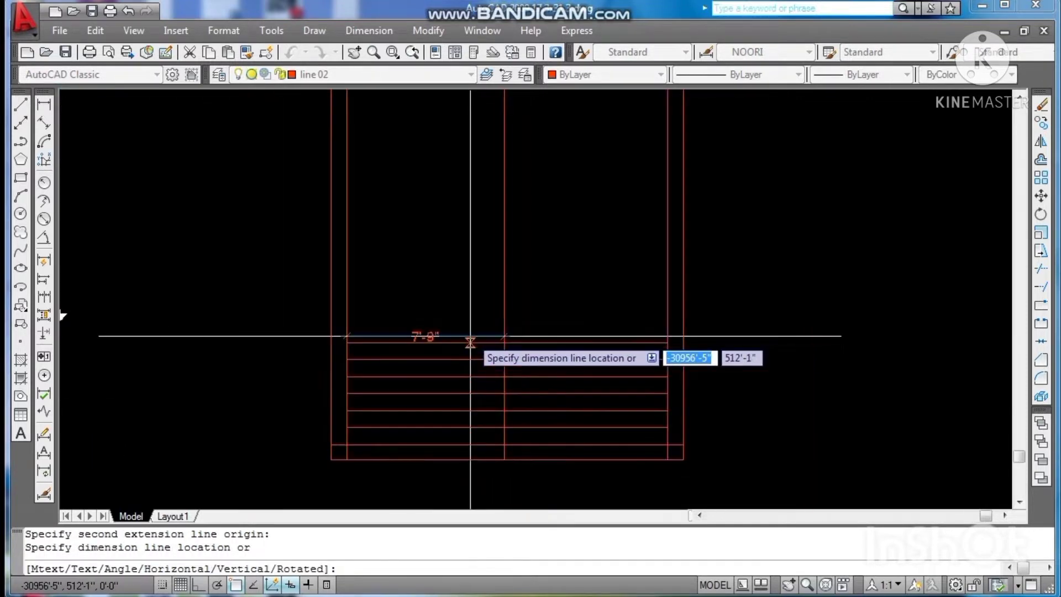
key(Escape)
key(Escape)
Step: Erase the vertical divider line offset 8' from the right inner wall
click(519, 310)
click(484, 321)
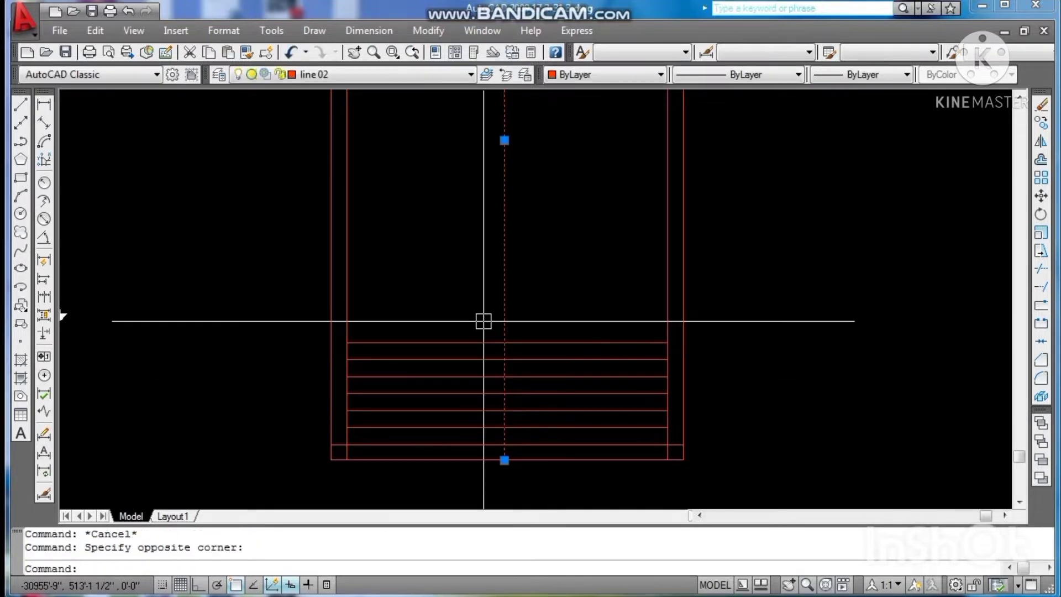
key(Delete)
Step: Offset the right inner wall line 9' to the left to divide the stair area
text(o)
key(Return)
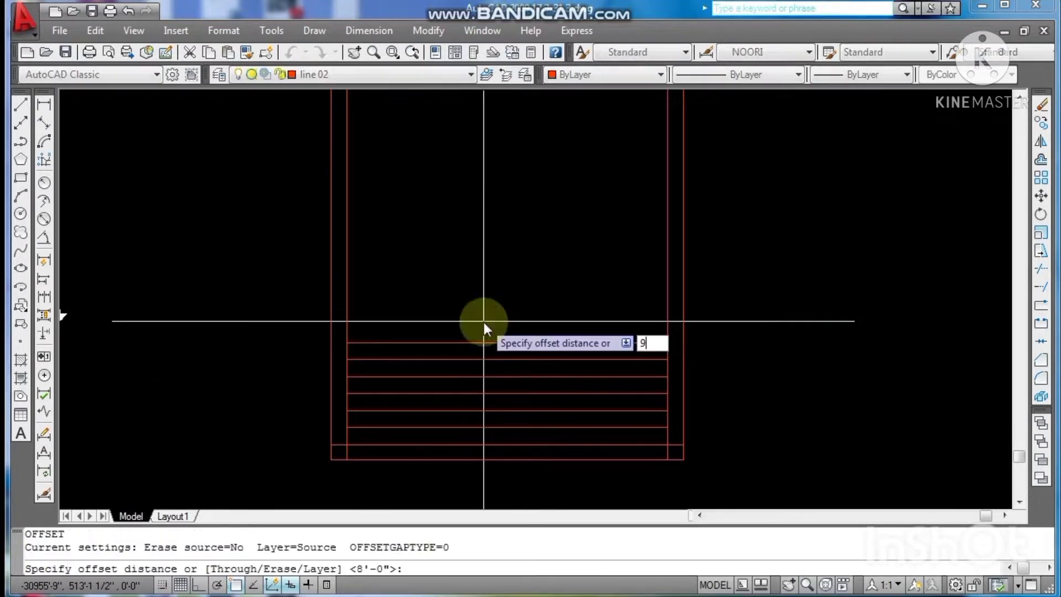
text(9')
key(Return)
click(660, 305)
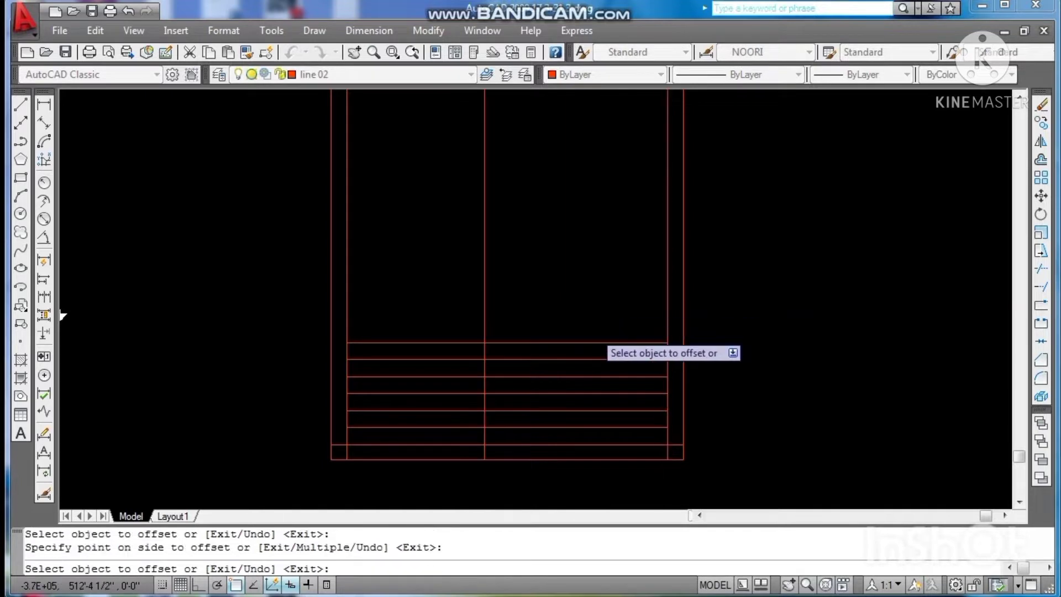
click(575, 450)
key(Escape)
key(Escape)
scroll(559, 498, down, 2)
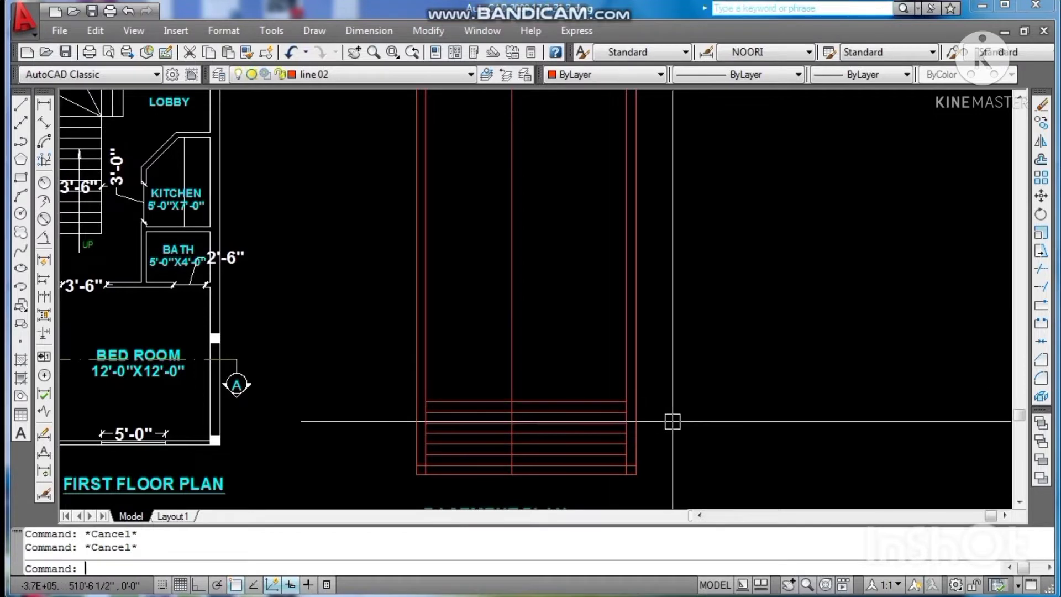
Step: Save the drawing
key(ctrl+s)
scroll(689, 450, down, 2)
key(Escape)
key(Escape)
Step: Draw a leader on the right stair flight from the third tread line straight down past the front wall
scroll(665, 439, up, 3)
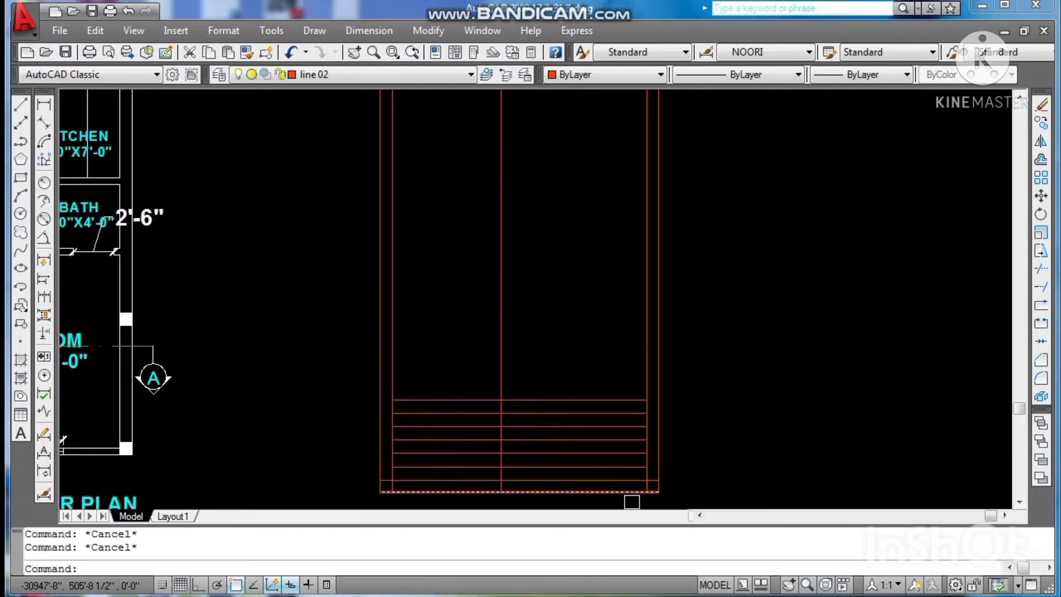
scroll(631, 501, down, 2)
scroll(624, 467, up, 2)
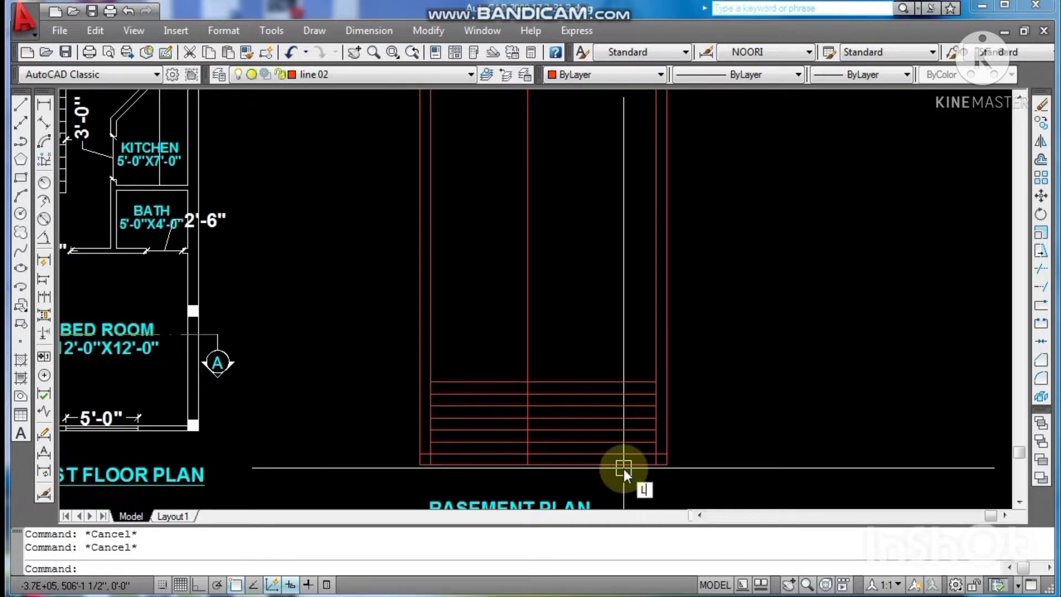
click(590, 406)
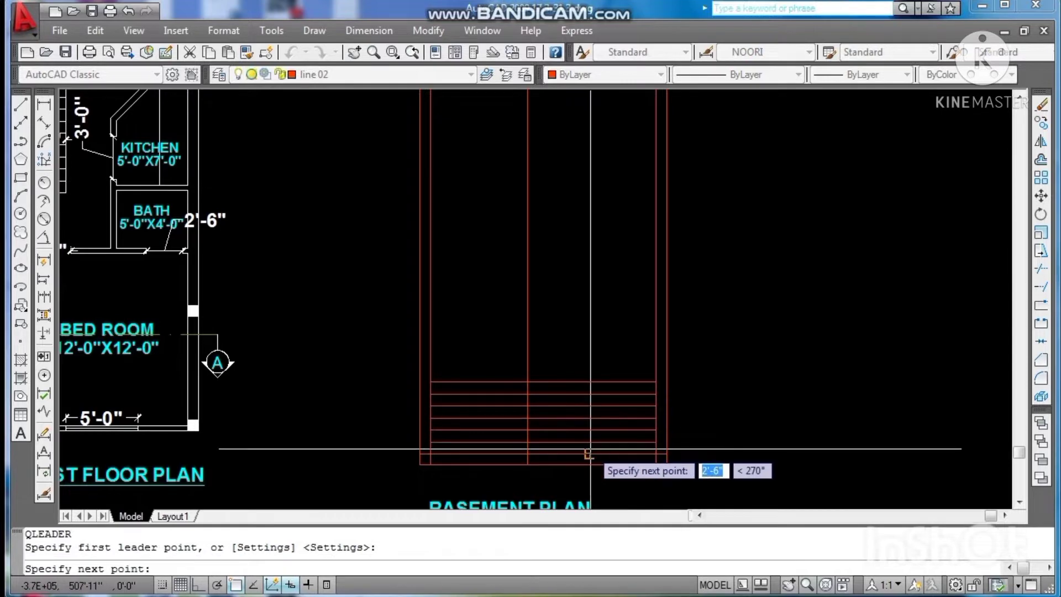
key(F8)
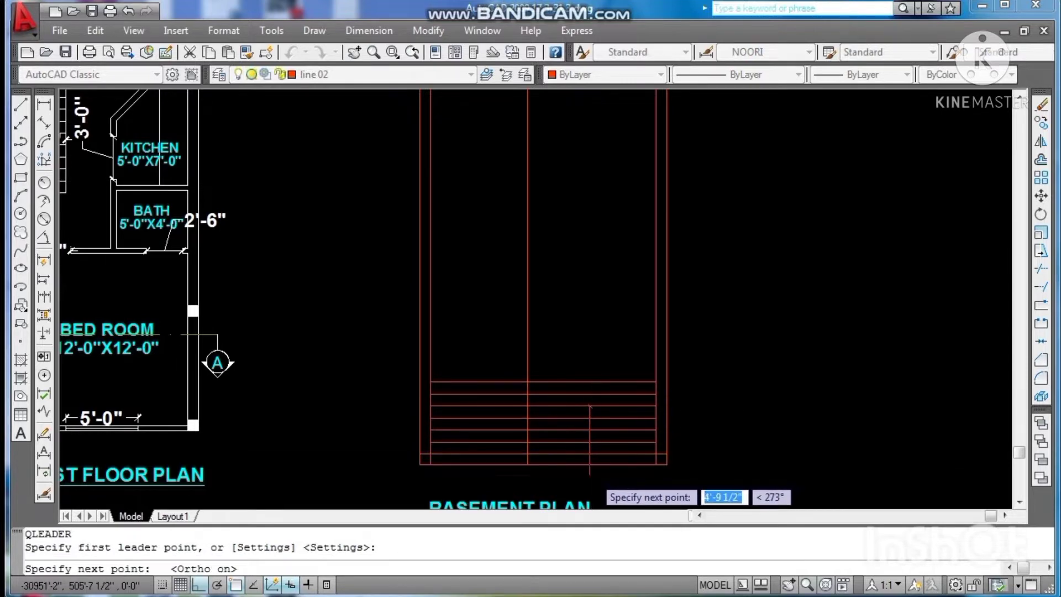
click(593, 474)
key(Escape)
scroll(613, 358, down, 4)
scroll(600, 434, up, 3)
key(Escape)
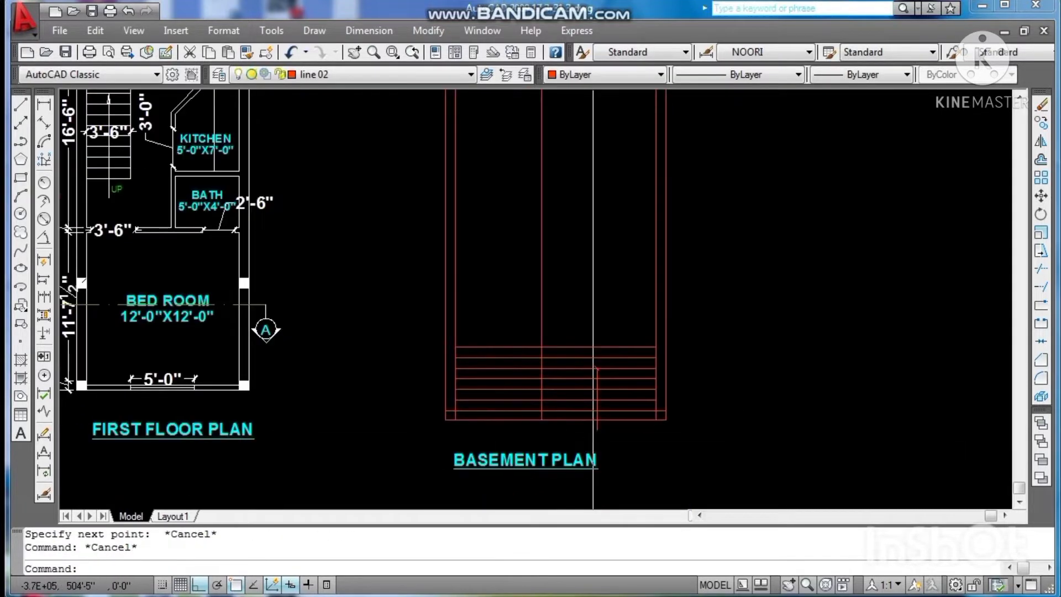
Step: Move the BASEMENT PLAN title straight down by a little over 2'
click(616, 475)
click(584, 467)
text(M)
key(Return)
click(750, 438)
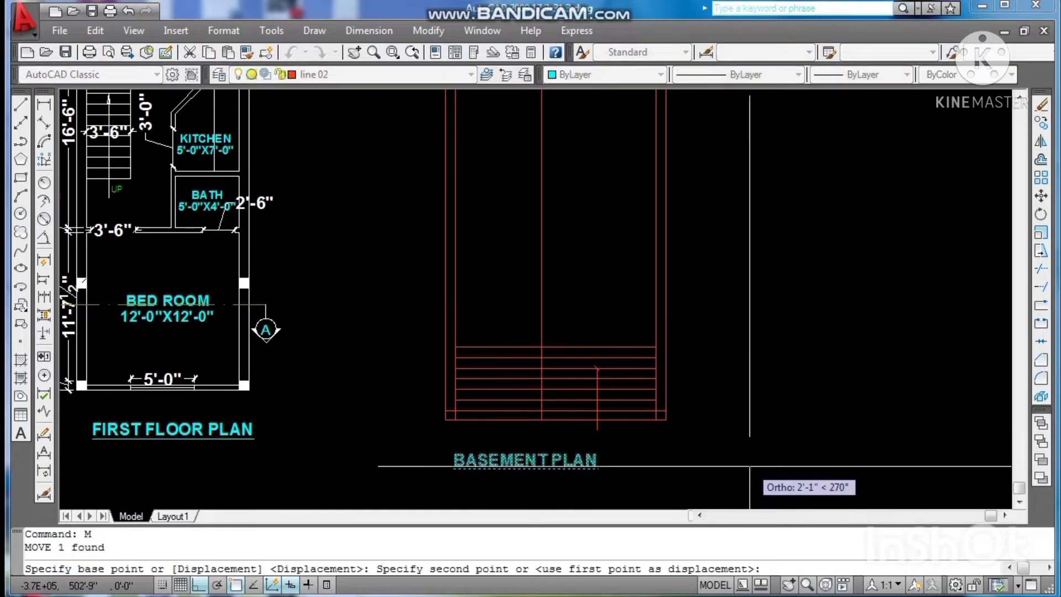
click(751, 474)
key(Escape)
key(Escape)
scroll(787, 402, down, 3)
scroll(727, 417, up, 3)
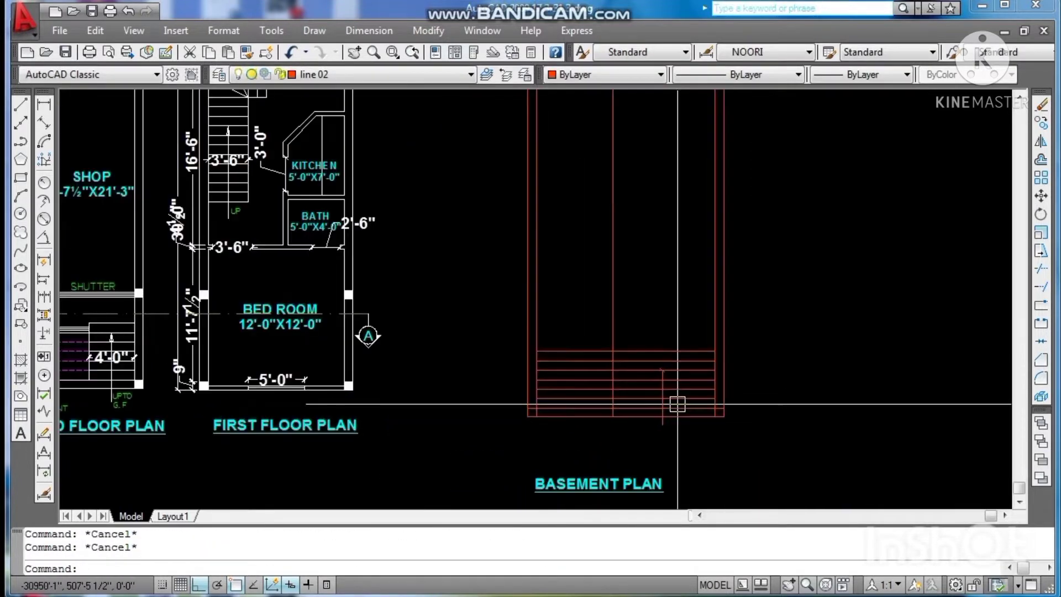
Step: Trim away the vertical dividing line above the uppermost stair tread, using that tread line as the cutting edge
text(TR)
key(Return)
click(637, 351)
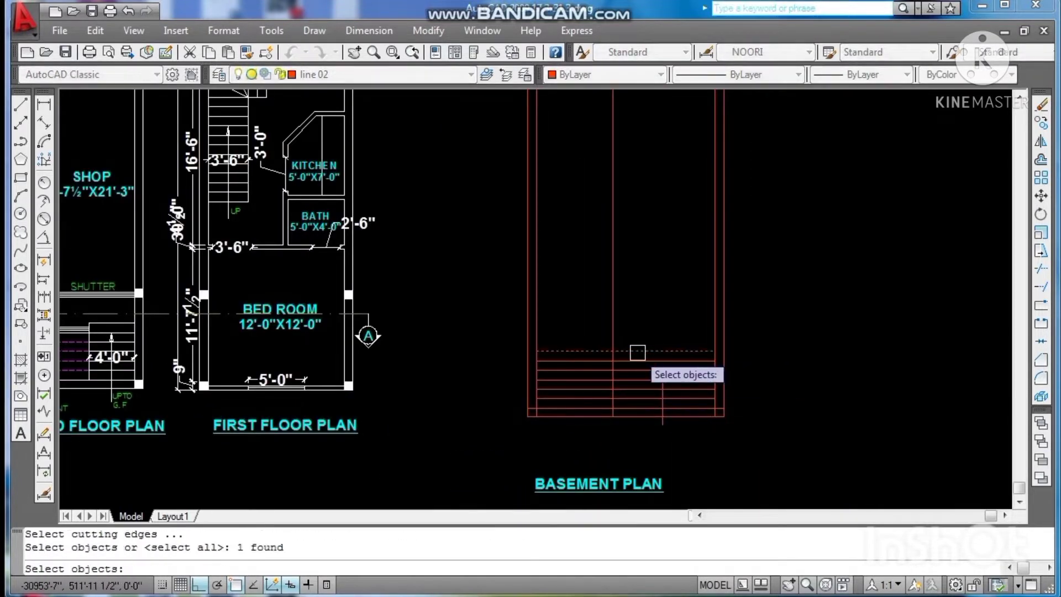
key(Return)
click(638, 320)
click(599, 332)
key(Escape)
key(Escape)
scroll(663, 398, down, 3)
scroll(694, 440, up, 5)
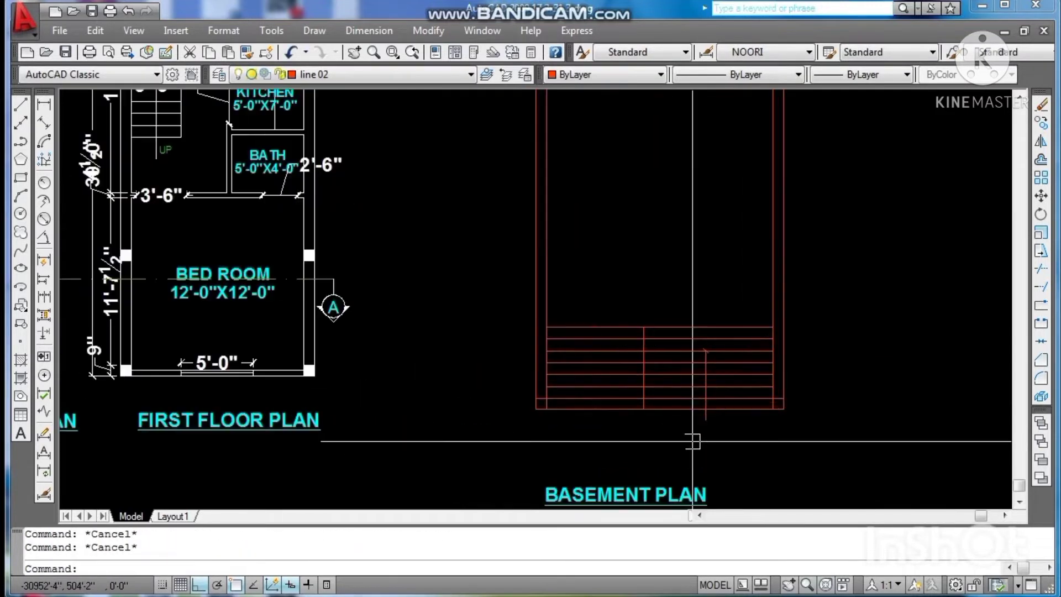
Step: Copy the BED ROOM text from the first floor plan to just below the leader's lower end in the basement plan
scroll(711, 421, down, 4)
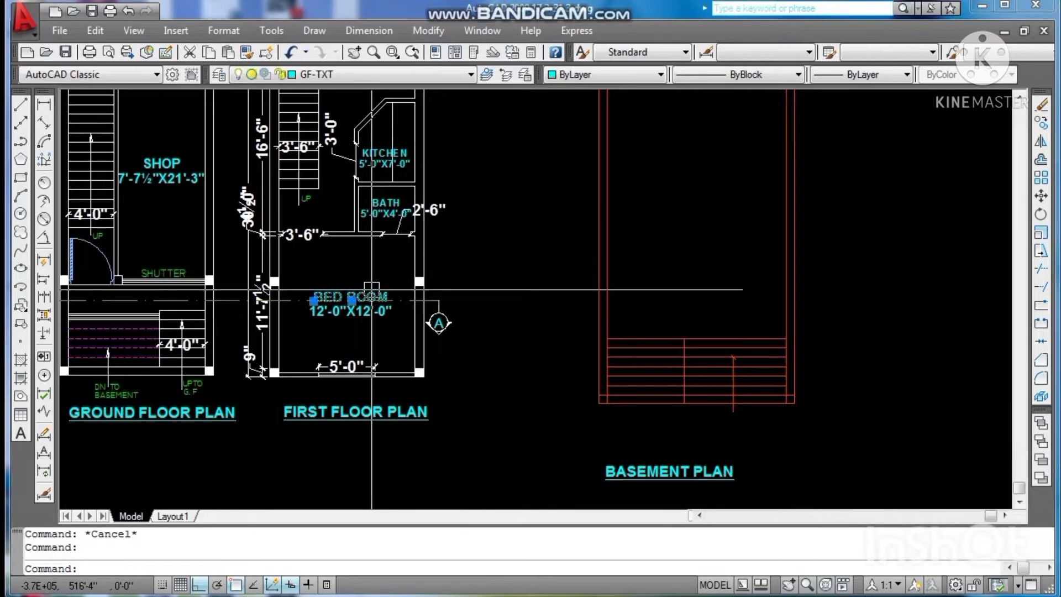
key(Return)
click(315, 300)
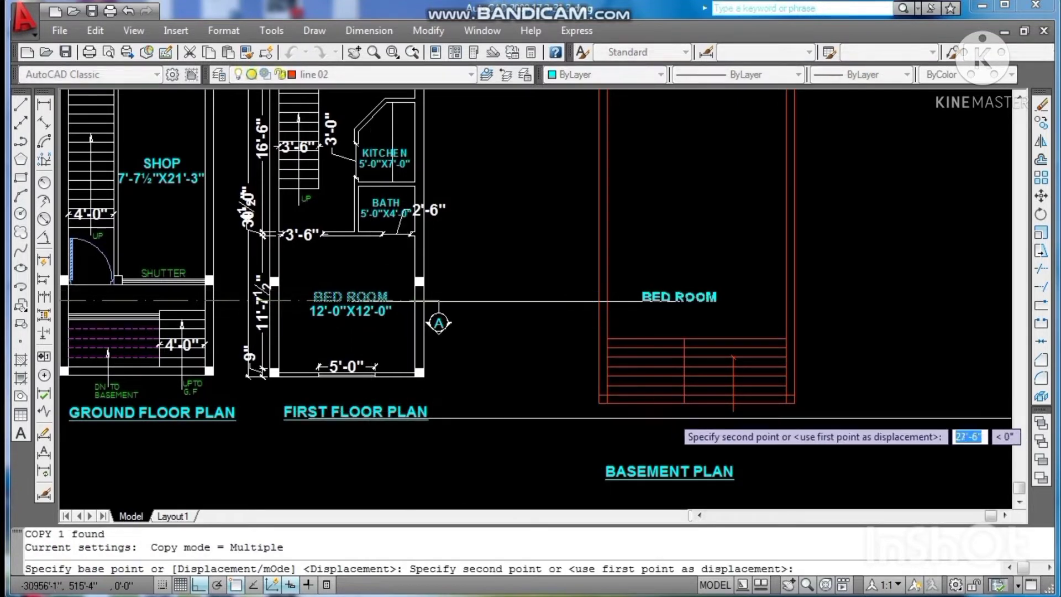
scroll(714, 424, up, 3)
click(771, 423)
key(Escape)
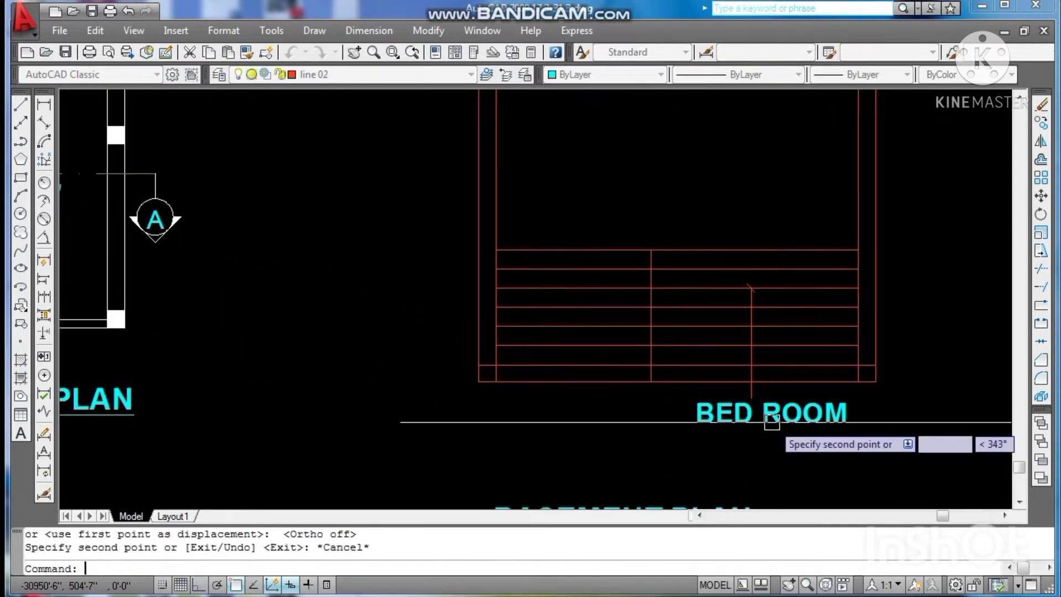
Step: Change the copied BED ROOM text below the leader to UP TO GF
double_click(770, 419)
text(Y)
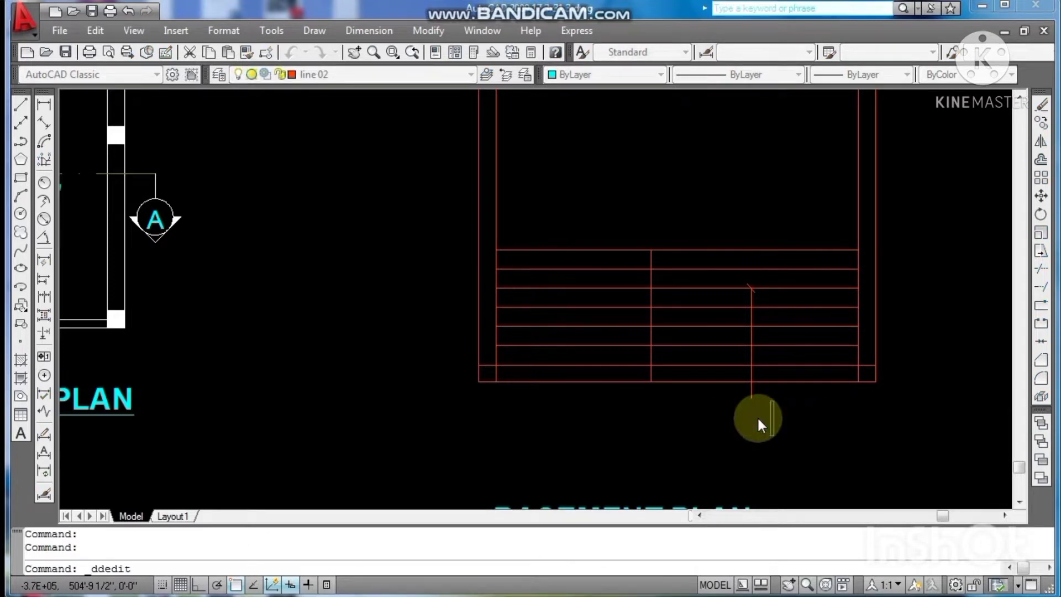
text(UP TO G)
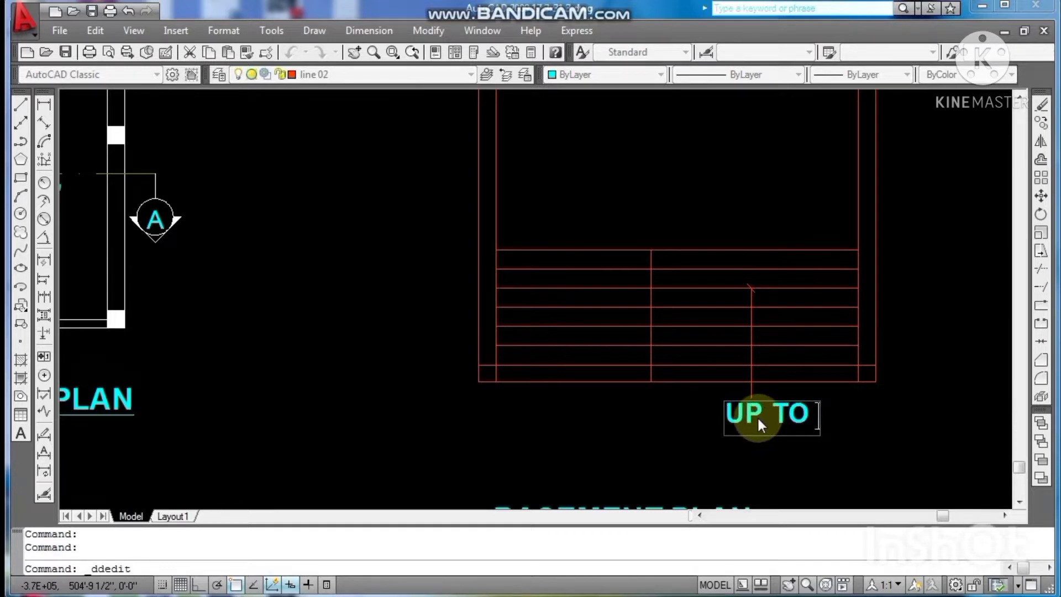
text(F)
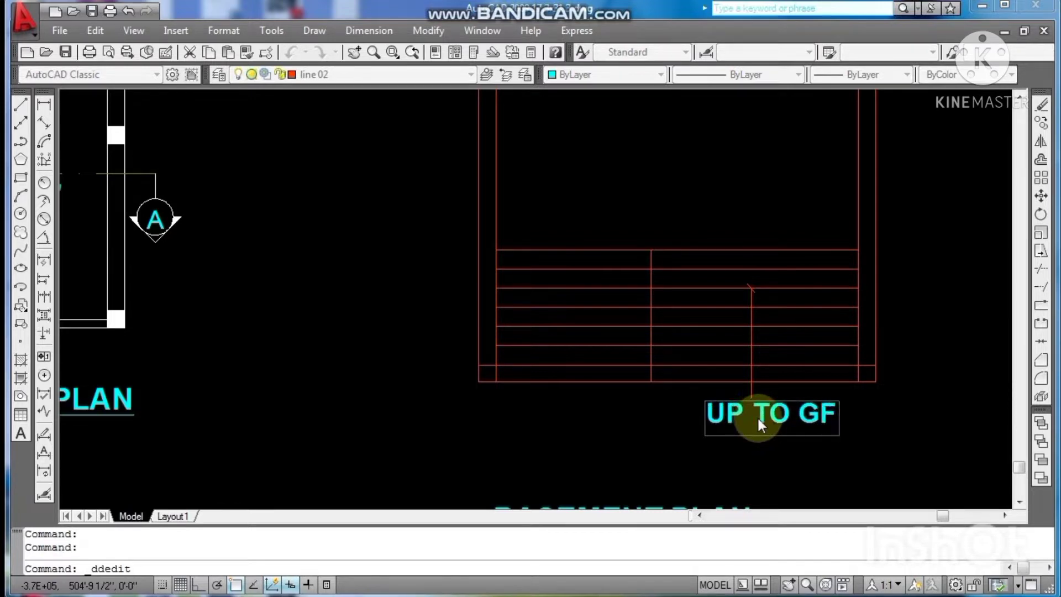
key(Return)
key(Escape)
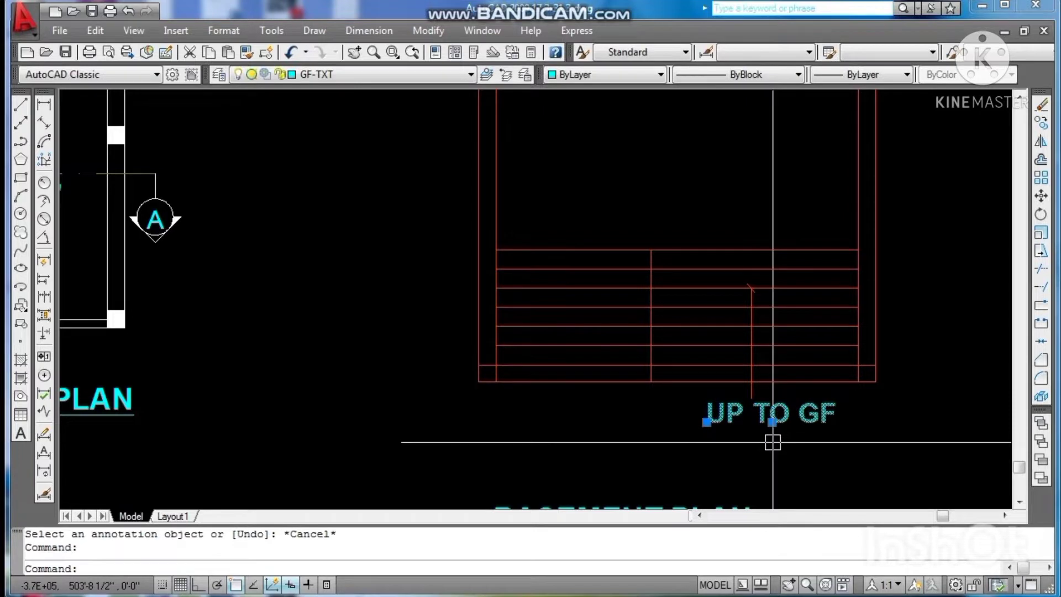
Step: Move the UP TO GF label slightly left under its leader and save the drawing
text(M)
key(Return)
click(779, 442)
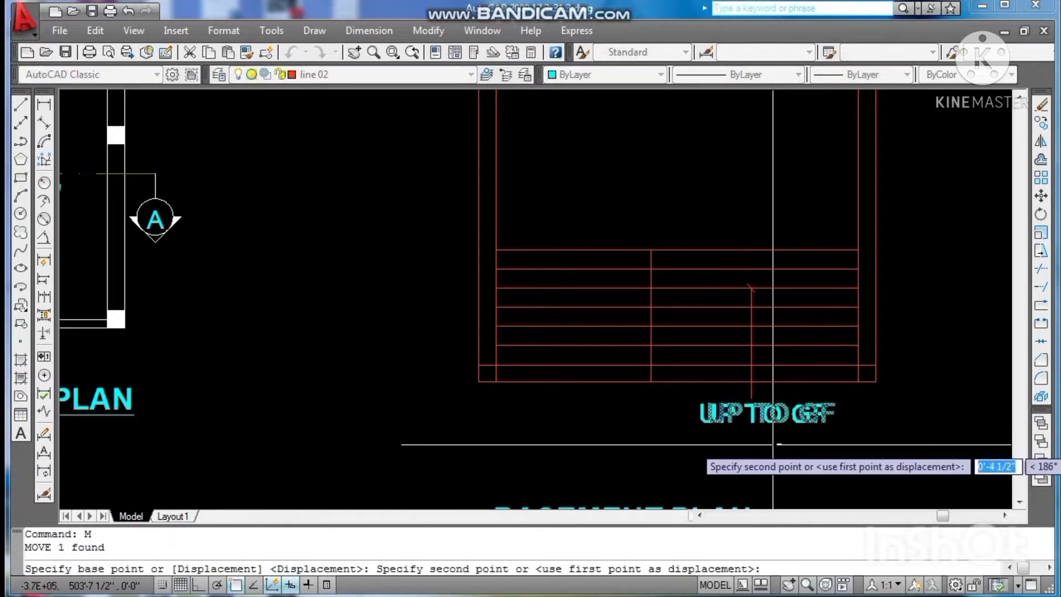
key(Escape)
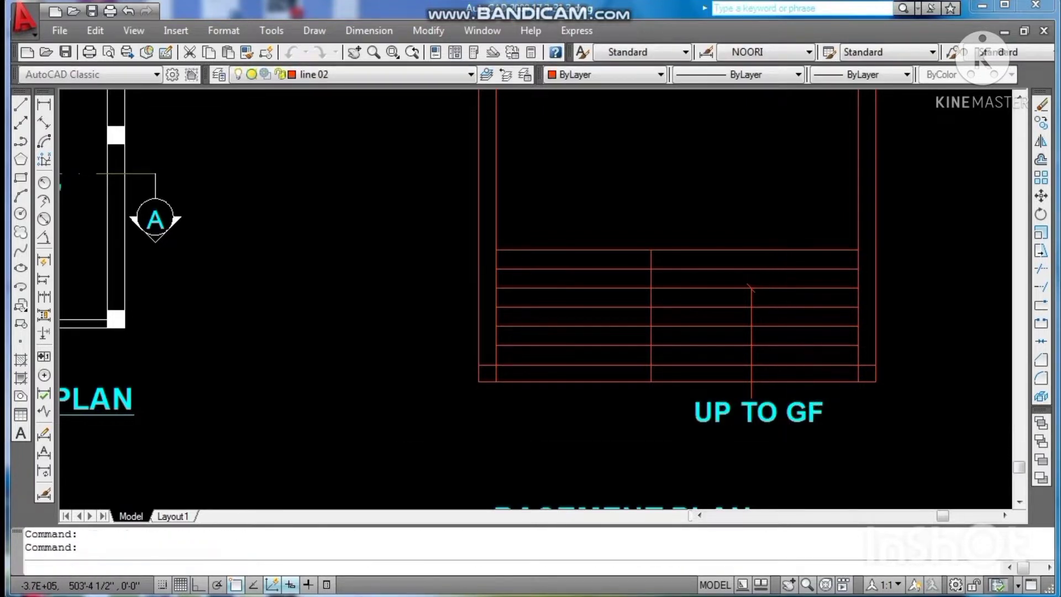
key(ctrl+s)
key(Escape)
click(718, 426)
key(Escape)
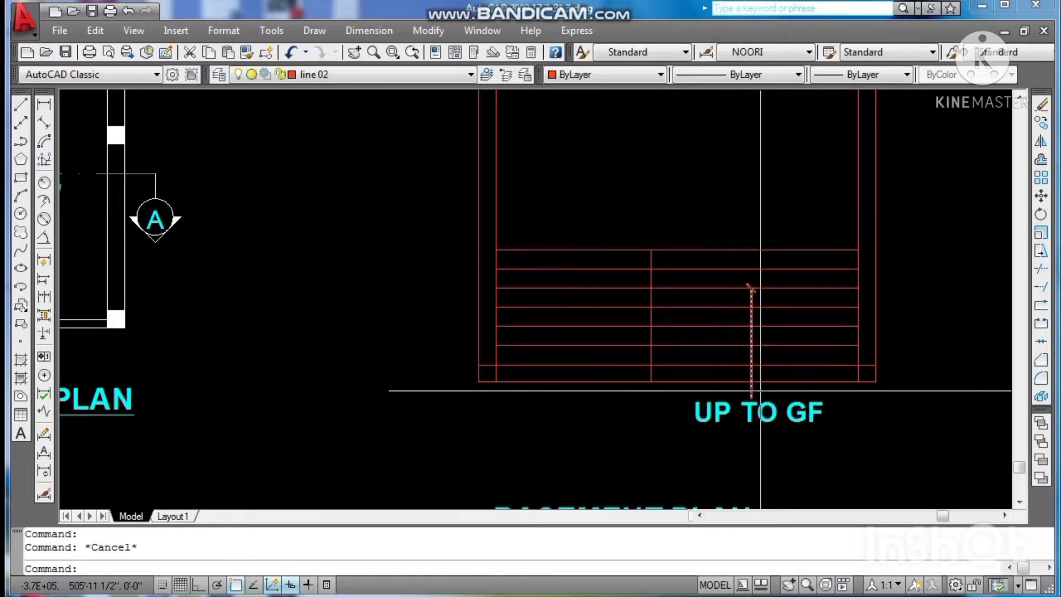
Step: Copy the leader and its UP TO GF label horizontally about 7'-8" to the left stair flight
click(767, 386)
key(Escape)
click(766, 392)
click(741, 420)
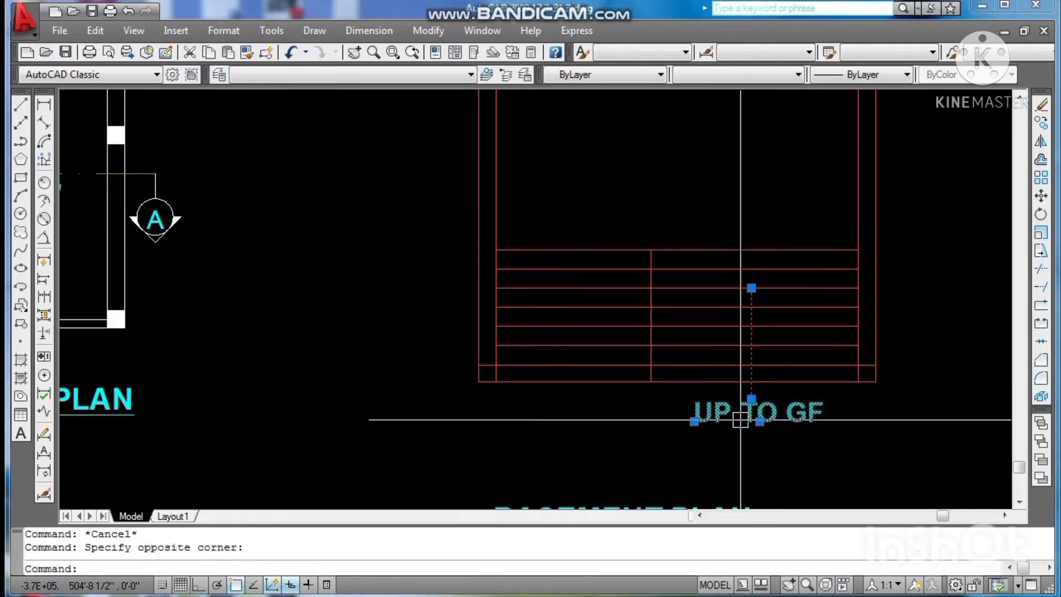
text(co)
key(Return)
click(758, 421)
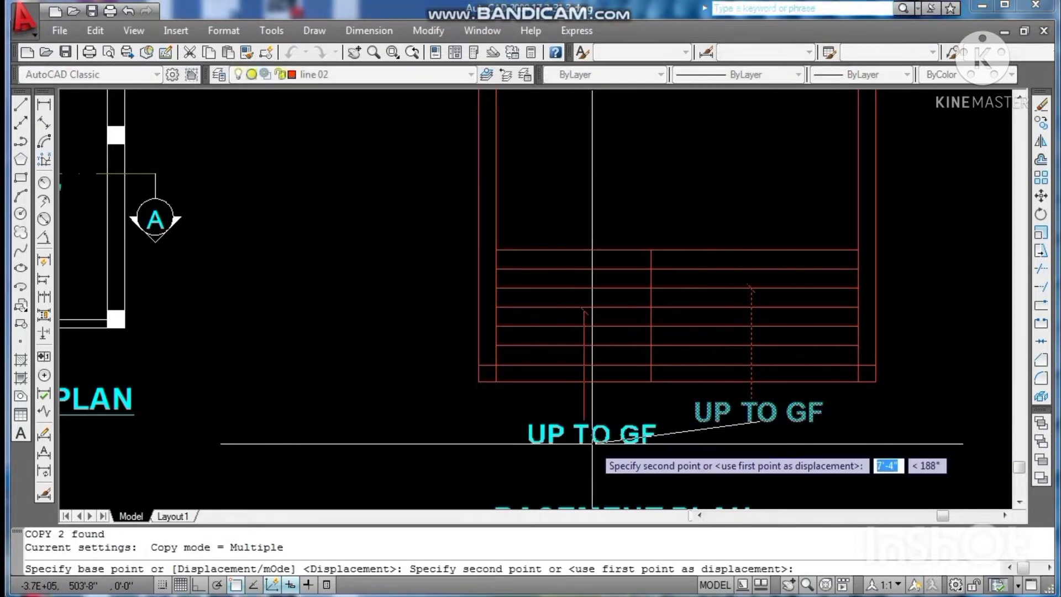
key(F8)
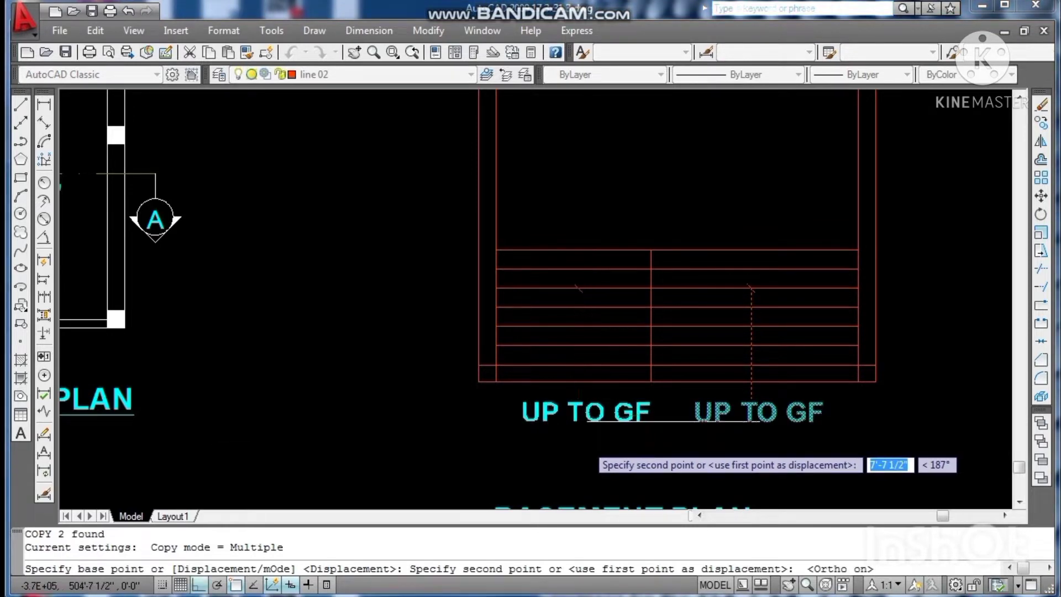
click(593, 428)
key(Escape)
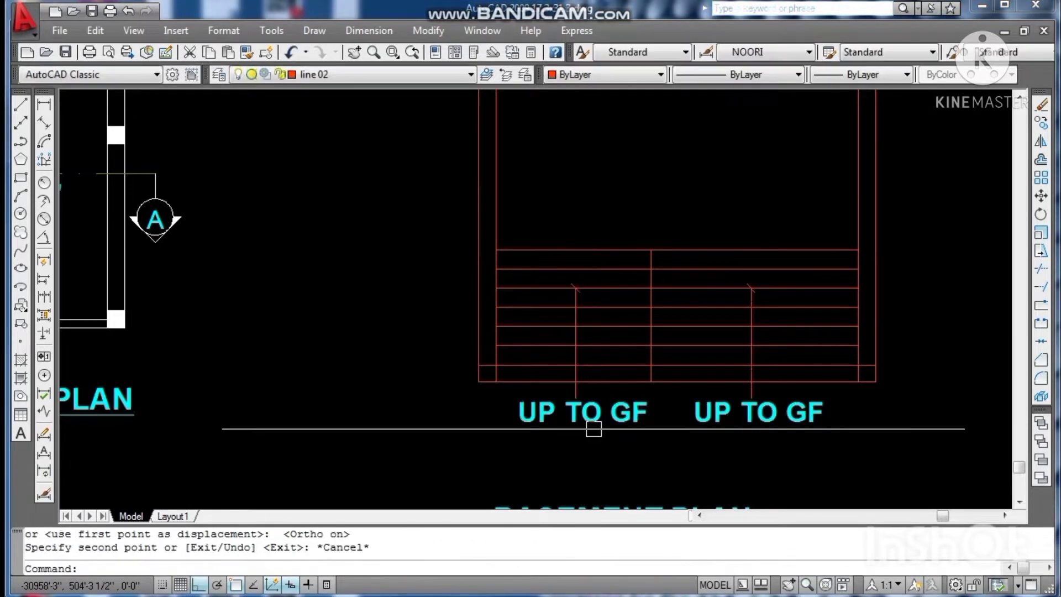
Step: Change the label text under the left flight's leader to DN TO
double_click(625, 421)
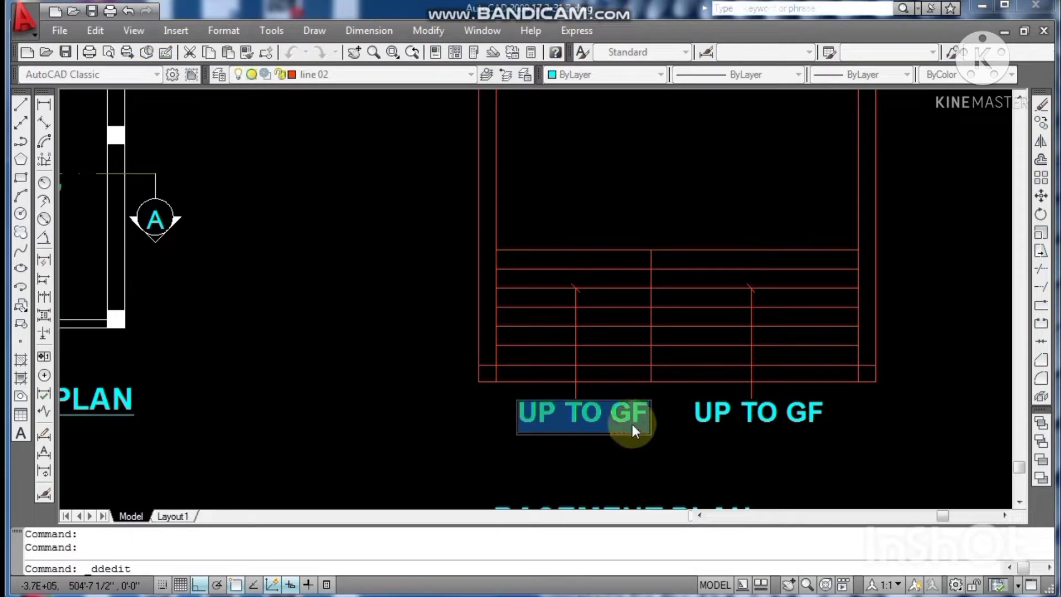
click(603, 424)
click(626, 466)
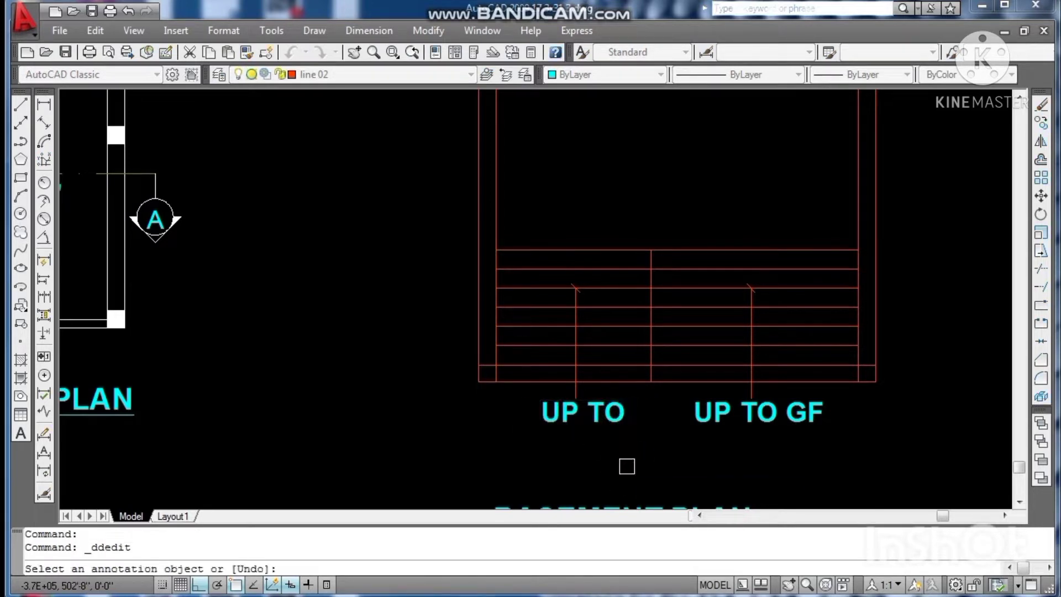
key(Escape)
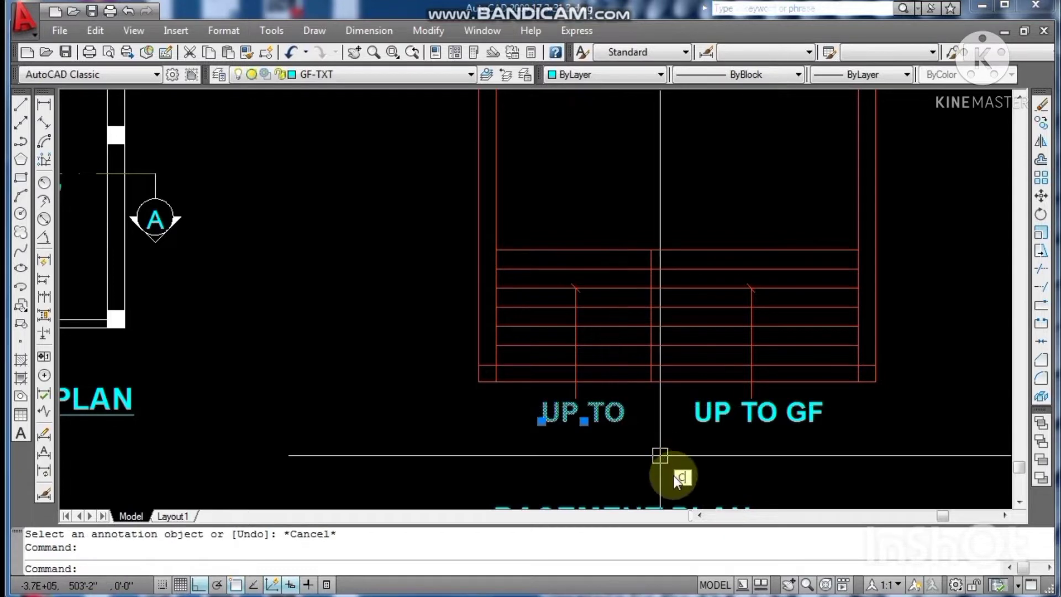
key(Escape)
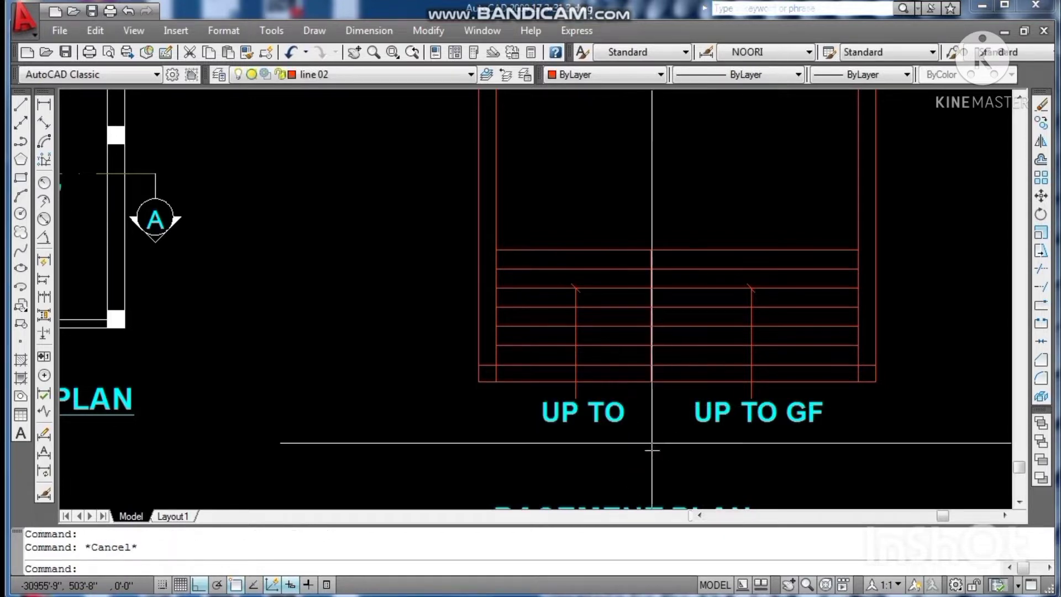
double_click(575, 414)
click(578, 415)
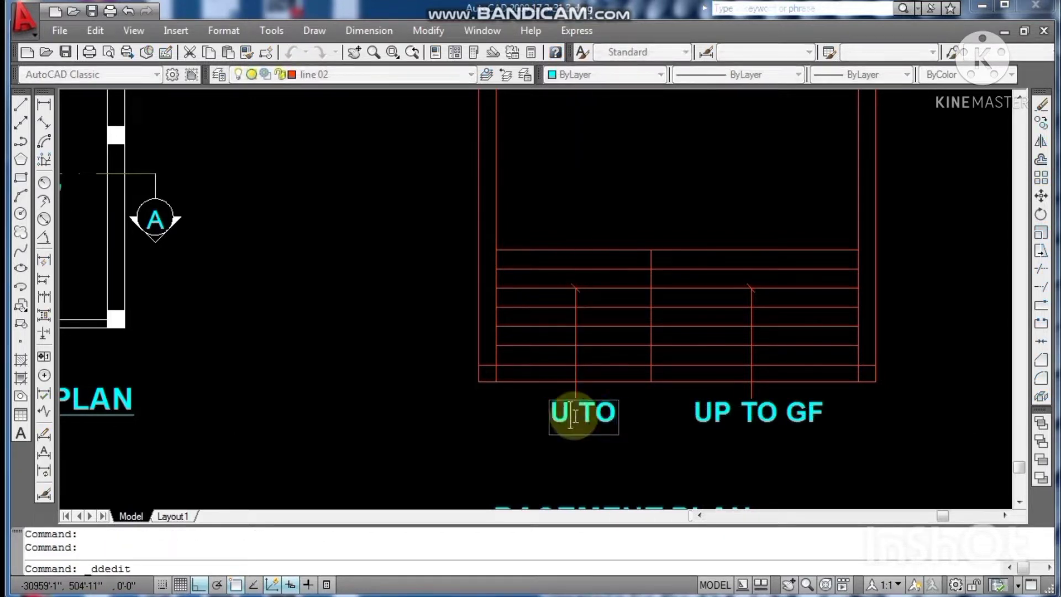
click(608, 456)
key(Escape)
Step: Copy the DN TO label straight down to form a second text line beneath it
text(c)
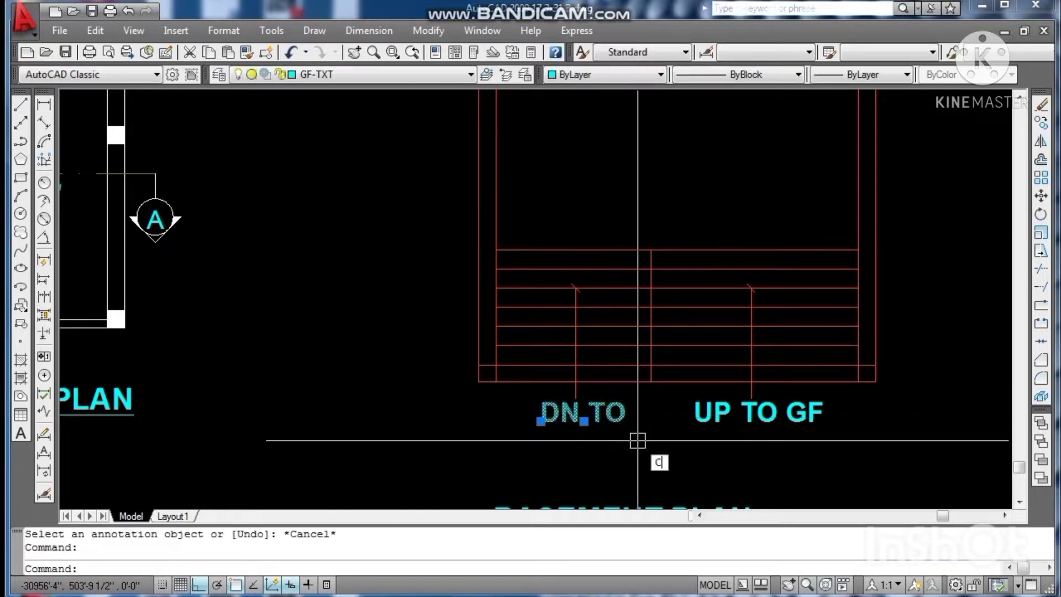
text(o)
key(Return)
click(638, 440)
click(638, 472)
key(Escape)
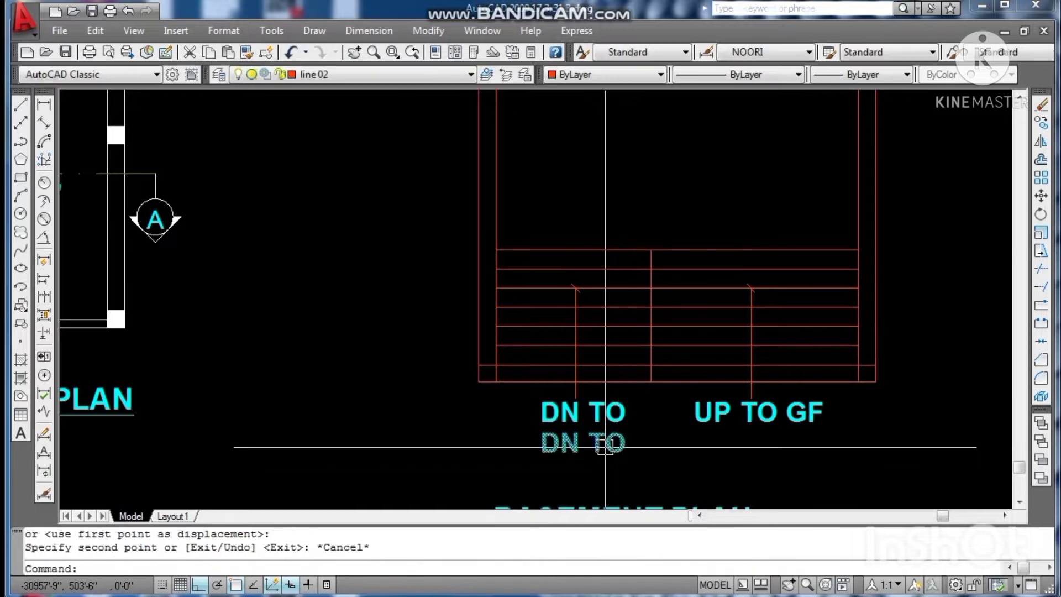
Step: Change the lower DN TO copy to BASEMENT and save the drawing
double_click(605, 446)
text(BASE)
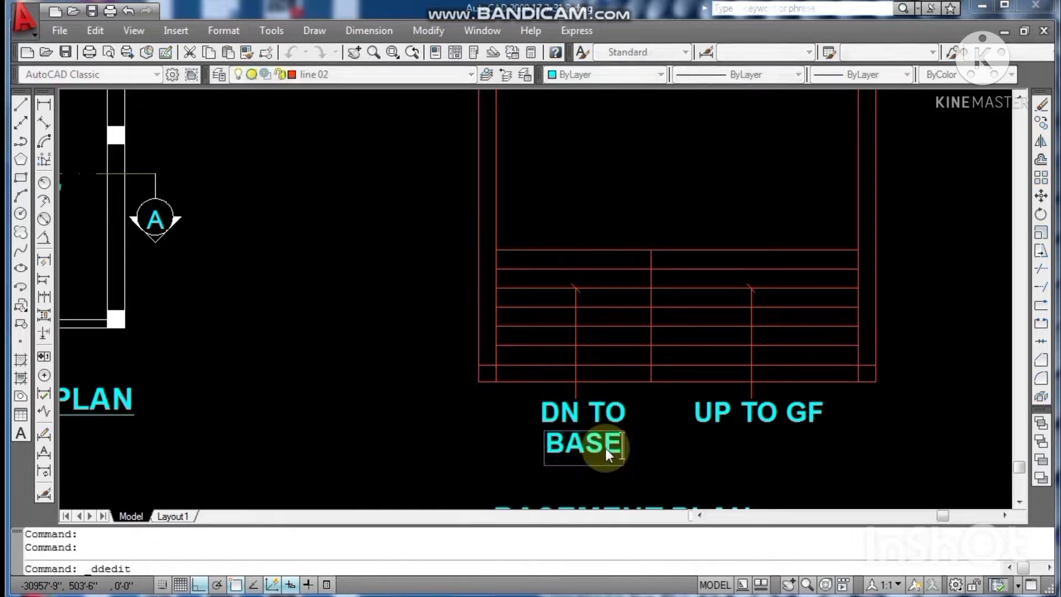
text(MENT)
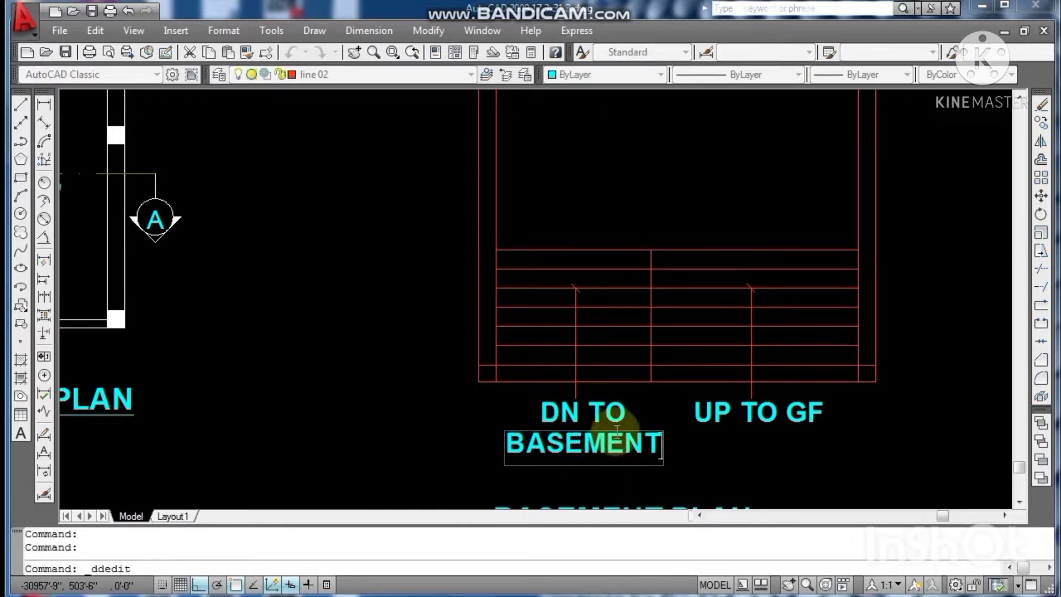
click(694, 444)
key(Escape)
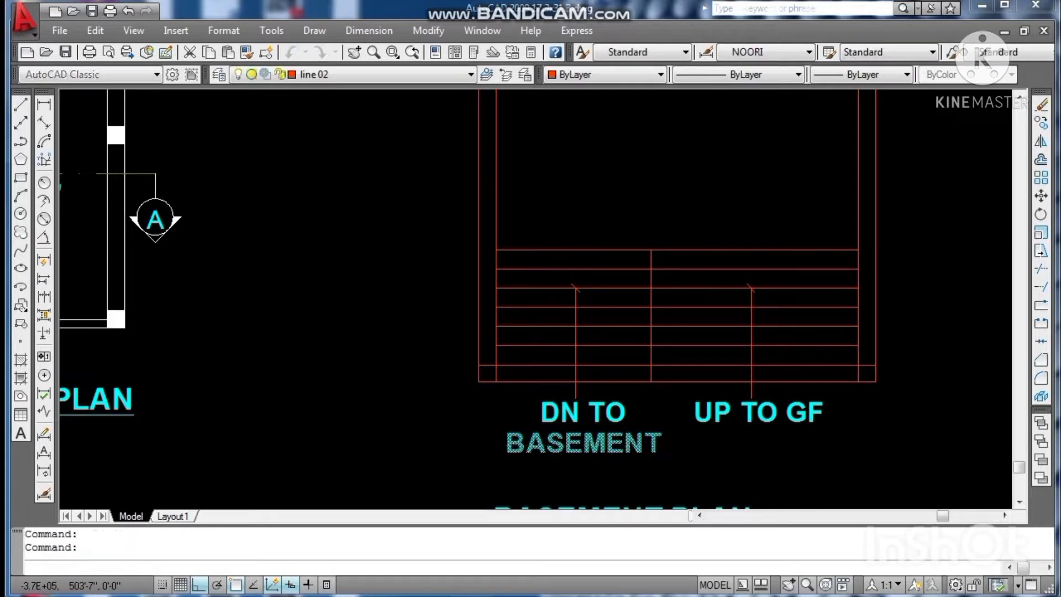
key(ctrl+s)
Step: Scale the DN TO and BASEMENT label lines together by a factor of 0.5
click(646, 408)
click(606, 454)
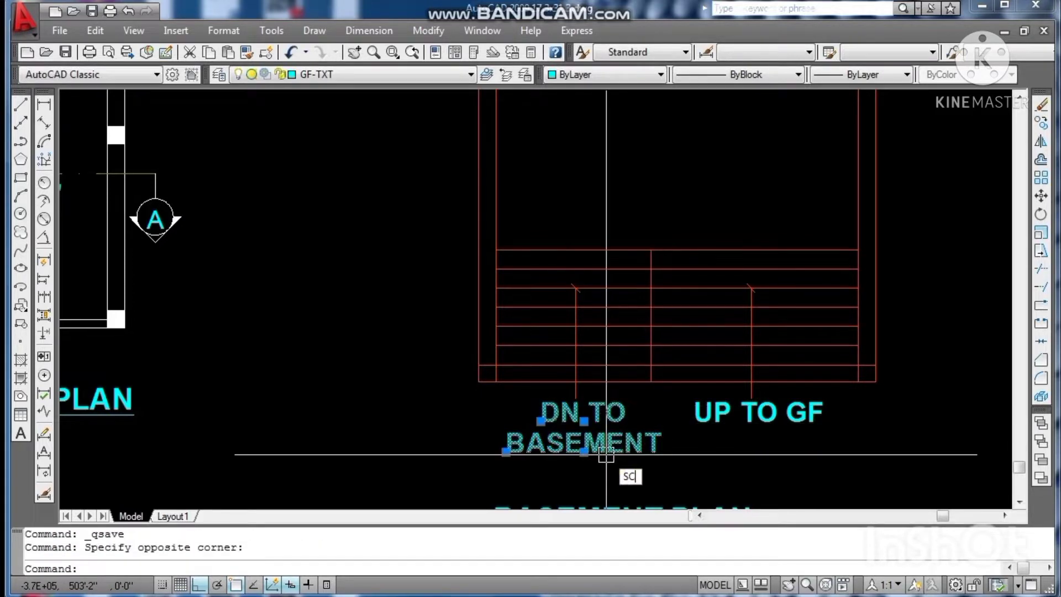
key(Return)
click(606, 454)
text(0)
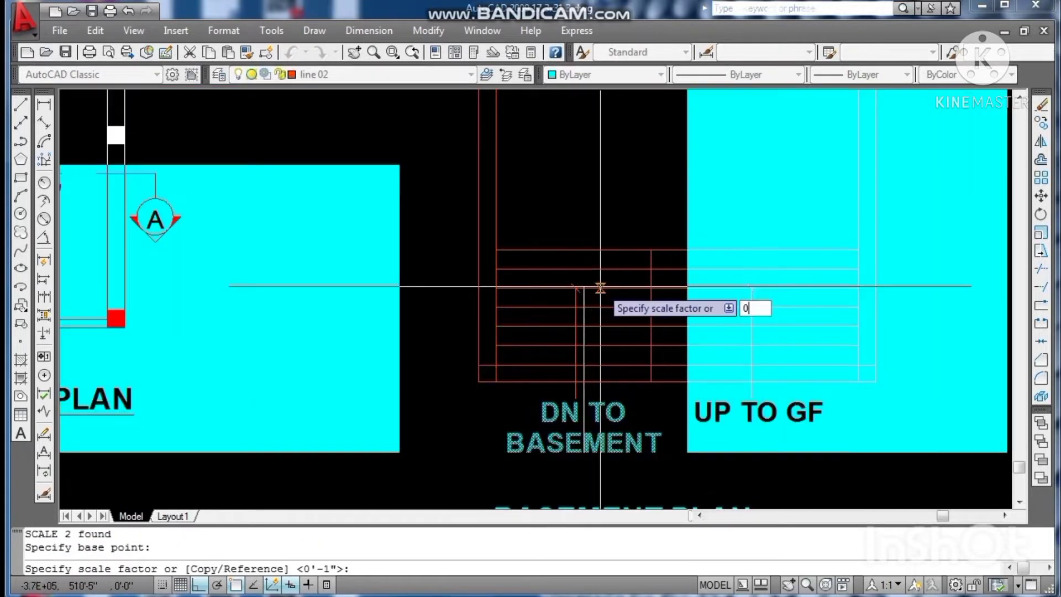
text(.5)
key(Return)
Step: Move the reduced DN TO BASEMENT label straight up to sit just below the left flight's leader
click(612, 417)
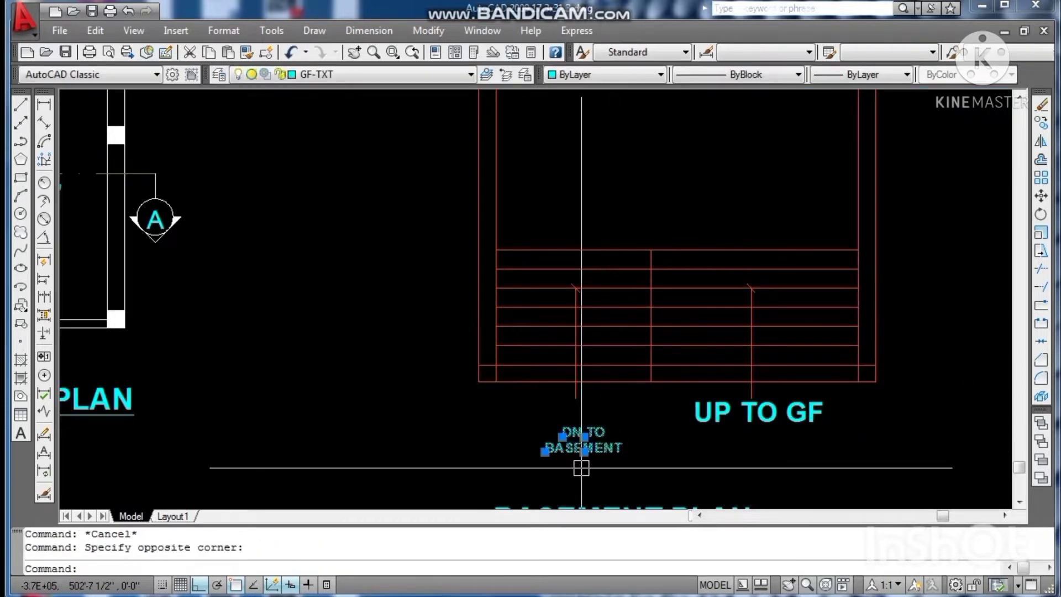
click(581, 467)
text(M)
key(Return)
click(679, 475)
click(671, 454)
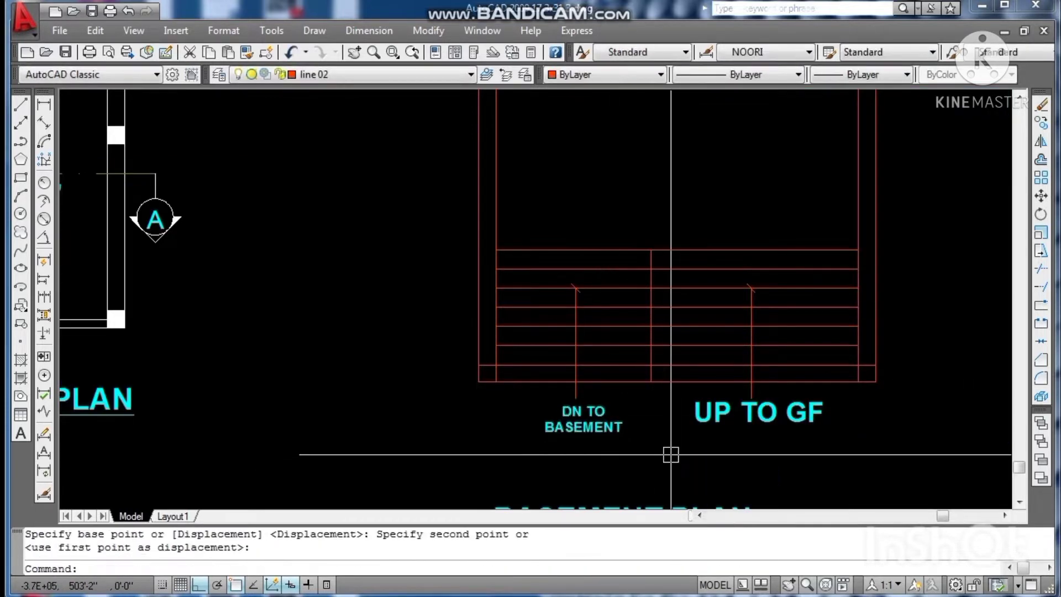
key(Escape)
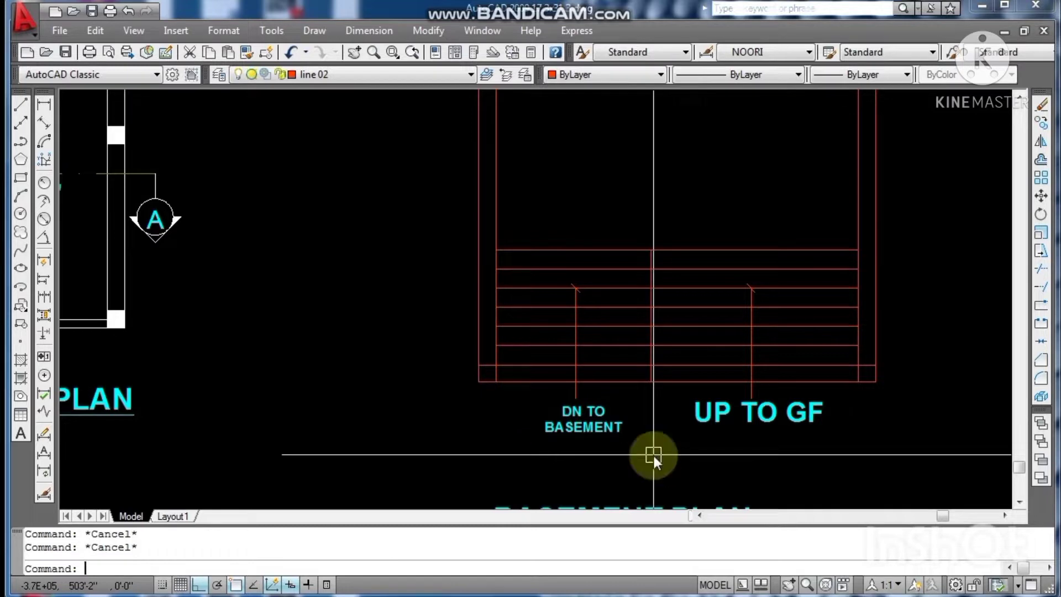
Step: Match the UP TO GF label's properties to those of the BASEMENT text
text(MA)
key(Return)
click(608, 426)
click(735, 412)
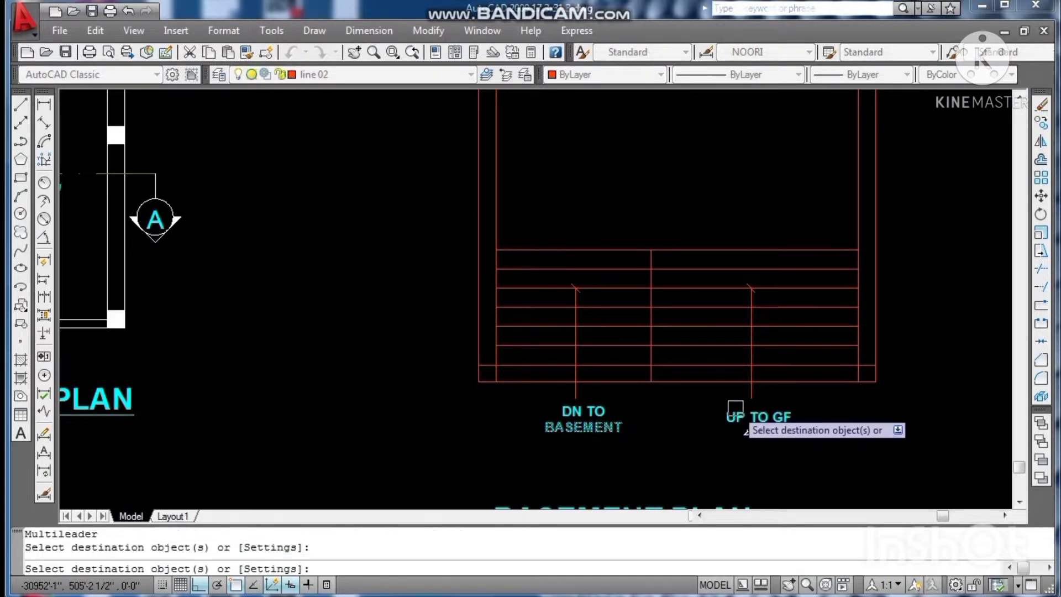
key(Escape)
Step: Move the UP TO GF label slightly up to the end of its leader and save the drawing
click(739, 418)
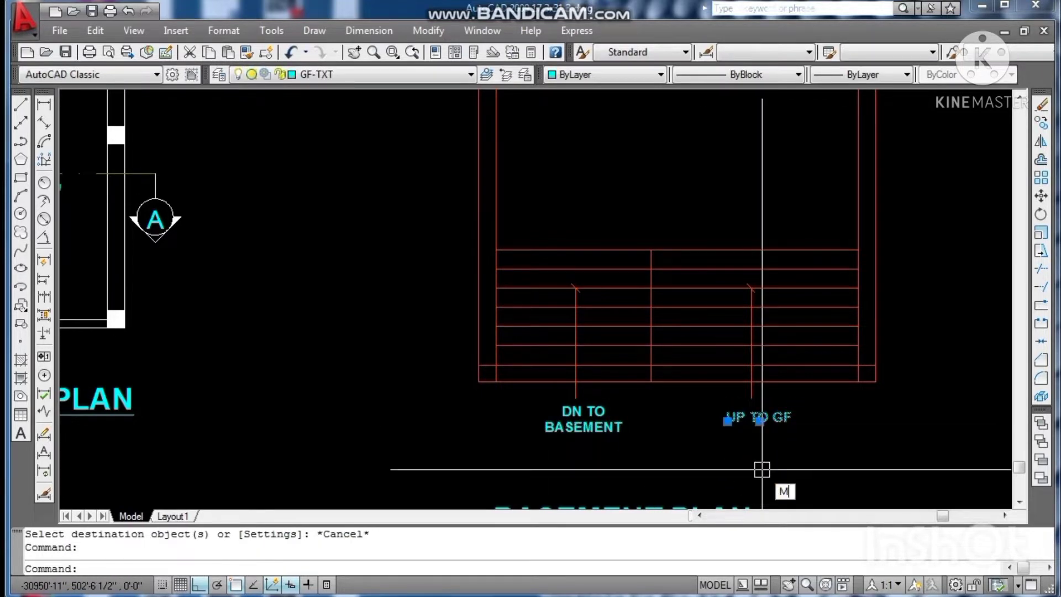
text(M)
key(Return)
click(762, 470)
click(759, 461)
key(Escape)
key(Escape)
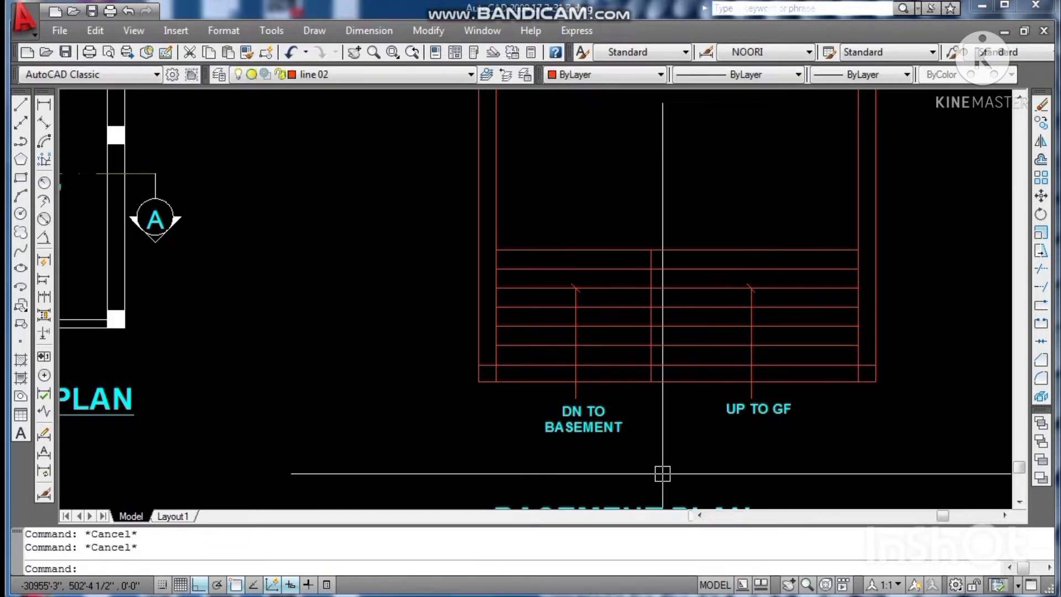
key(ctrl+s)
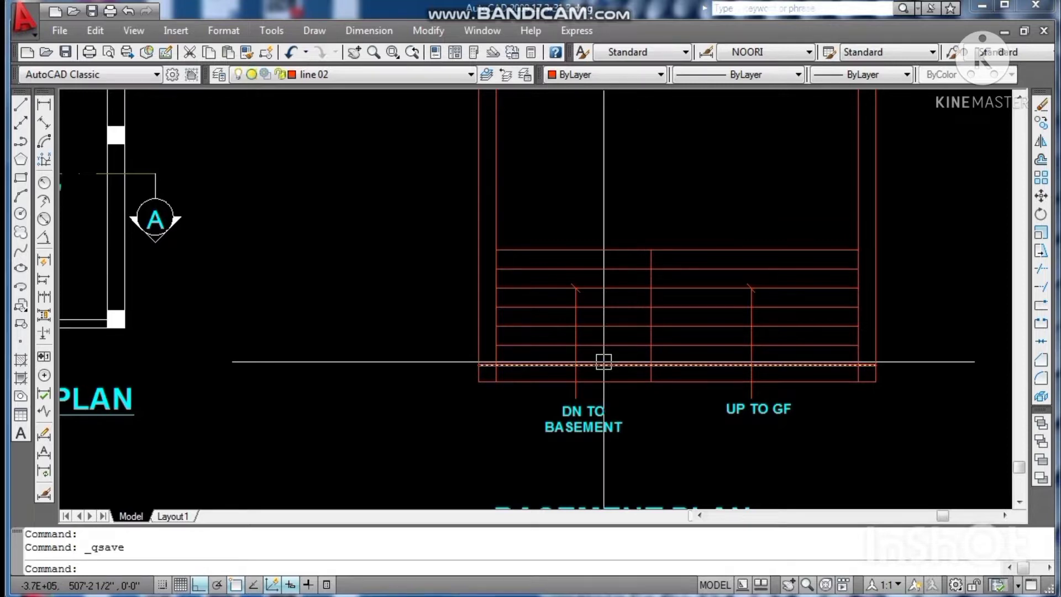
Step: Offset the uppermost stair tread line upward five times at 10" spacing
scroll(592, 391, down, 2)
key(Escape)
scroll(640, 290, up, 2)
key(Escape)
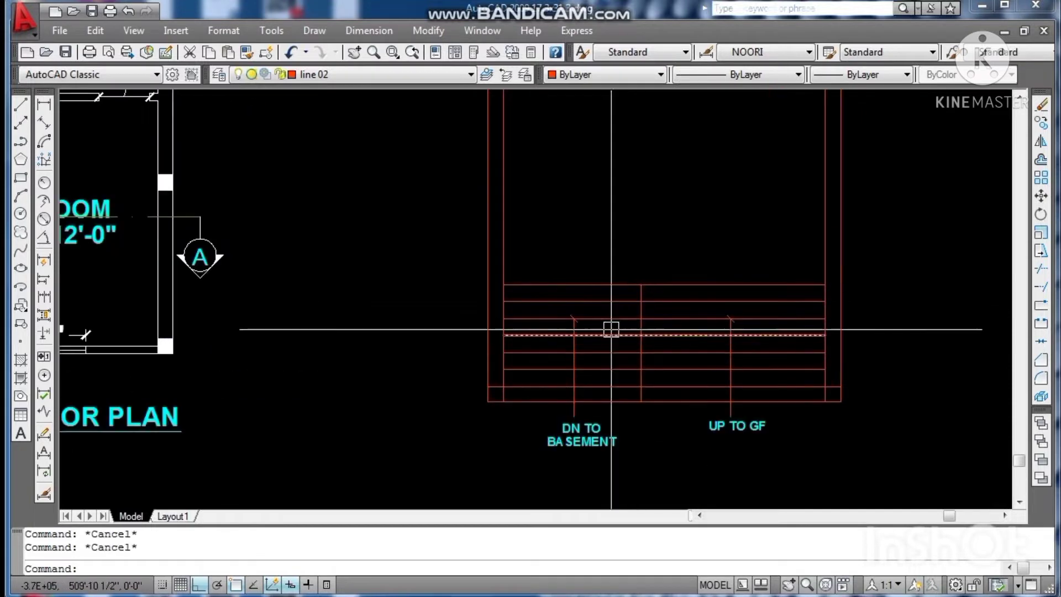
scroll(639, 295, up, 1)
scroll(607, 307, up, 2)
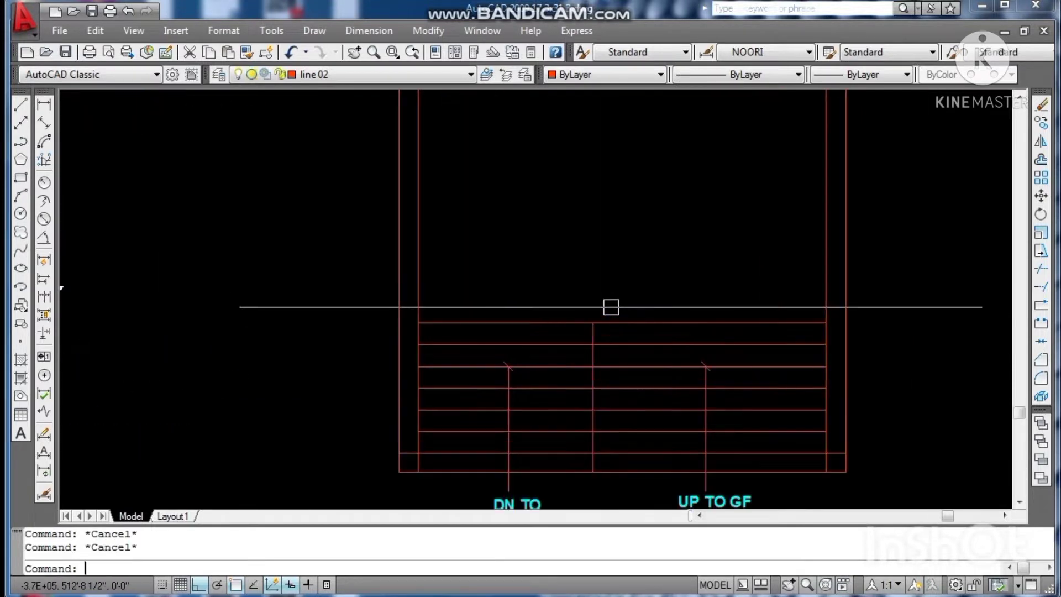
key(Return)
text(10)
key(Return)
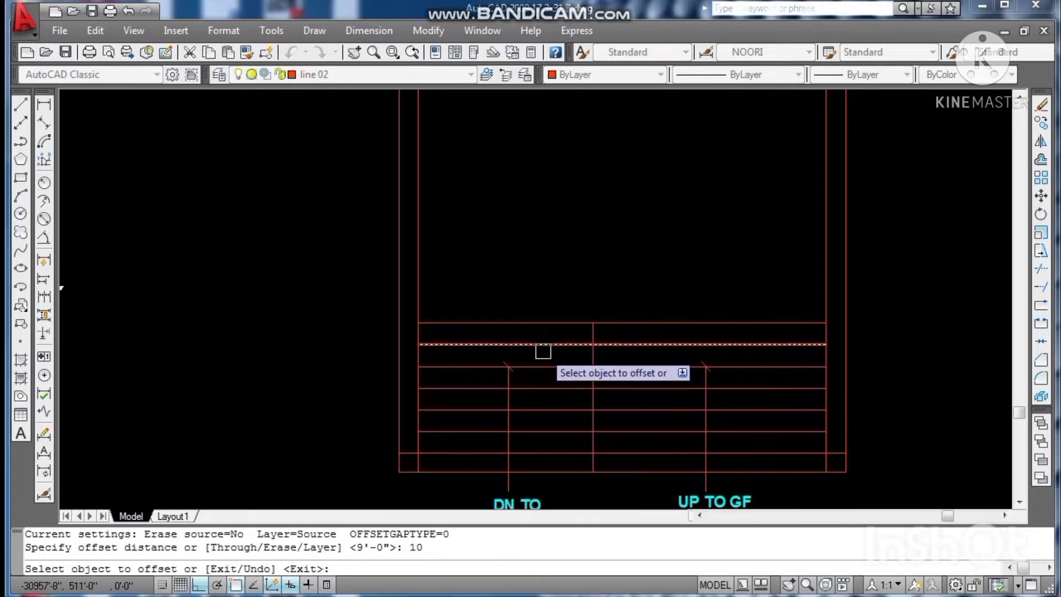
click(540, 326)
text(M)
key(Return)
click(539, 304)
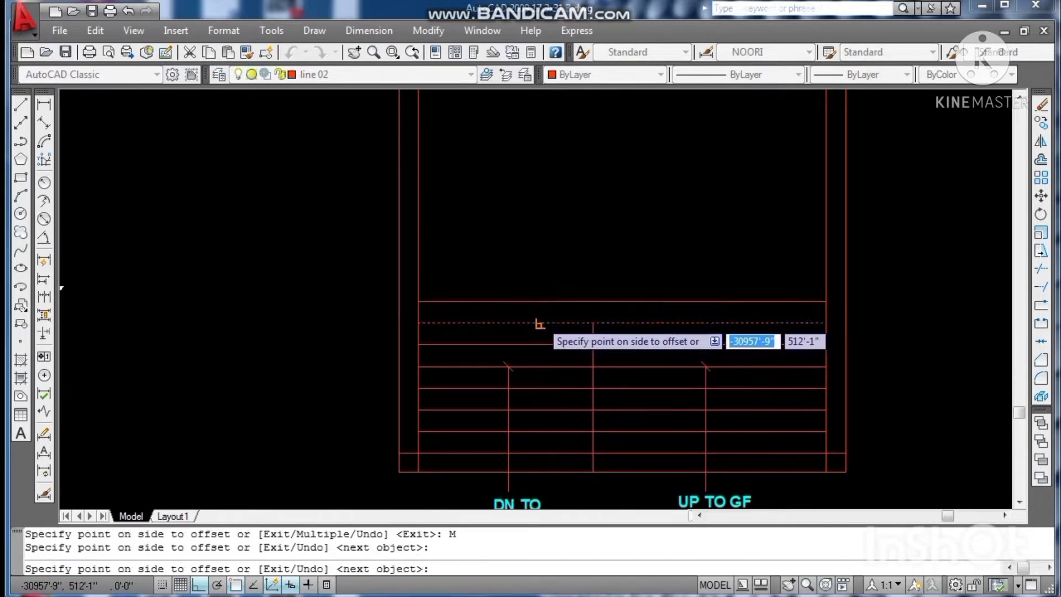
click(526, 281)
click(516, 221)
click(515, 205)
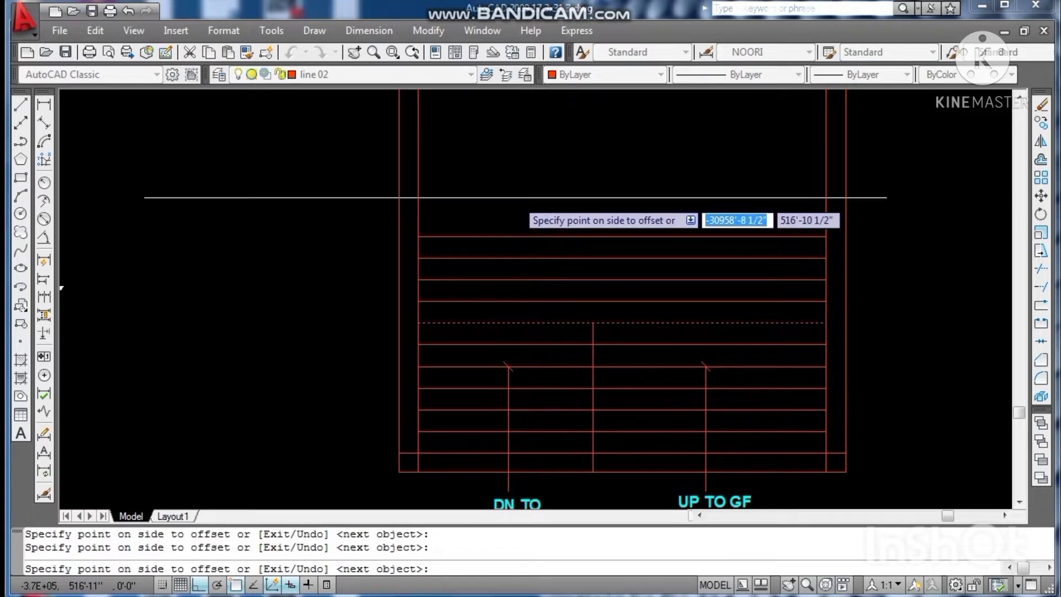
click(516, 197)
key(Escape)
key(Escape)
key(Escape)
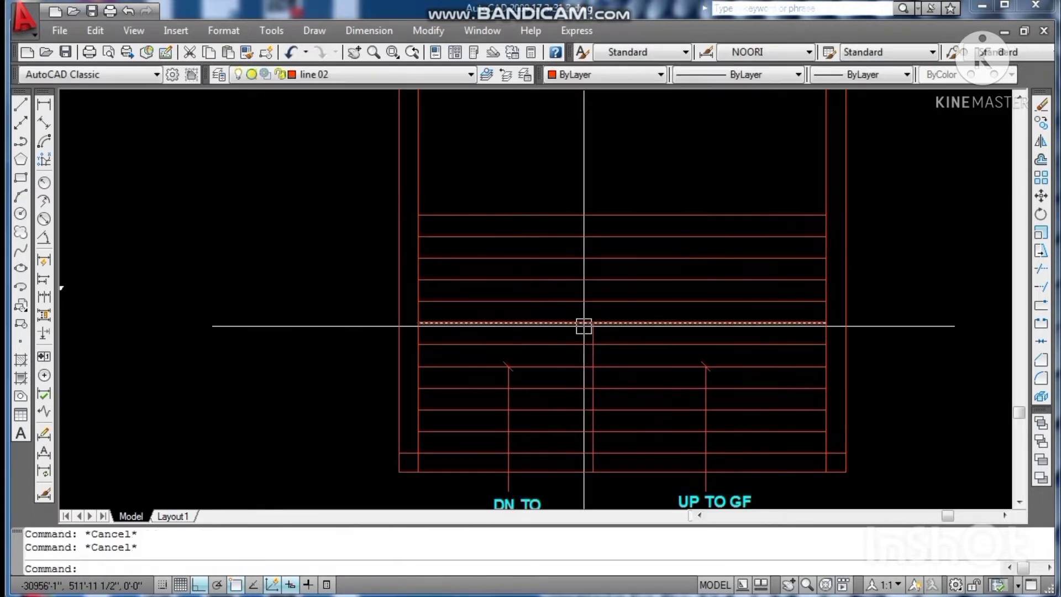
Step: Fillet the left part of the topmost new tread with the stair dividing line to form a square corner
key(Return)
click(529, 215)
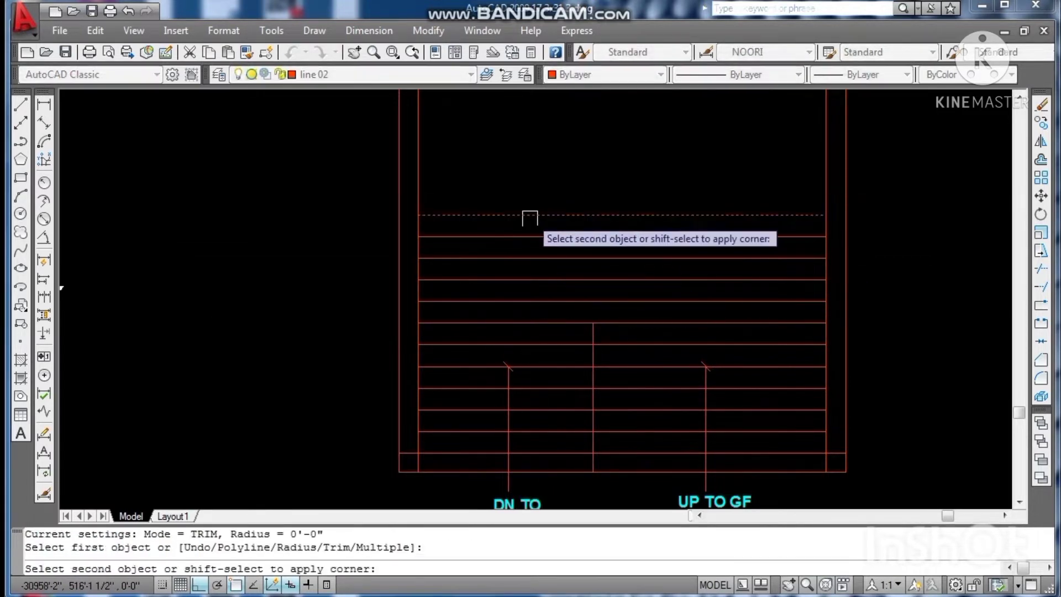
click(591, 330)
key(Escape)
key(Escape)
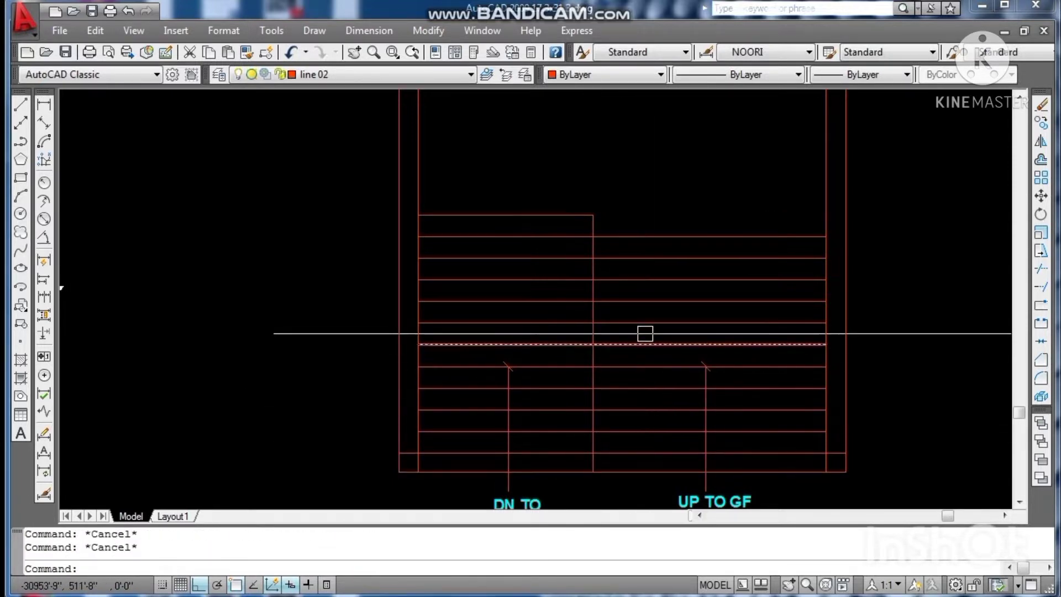
Step: Trim the four remaining new treads on the right side of the stair dividing line
text(R)
key(Return)
key(Return)
click(644, 301)
click(644, 280)
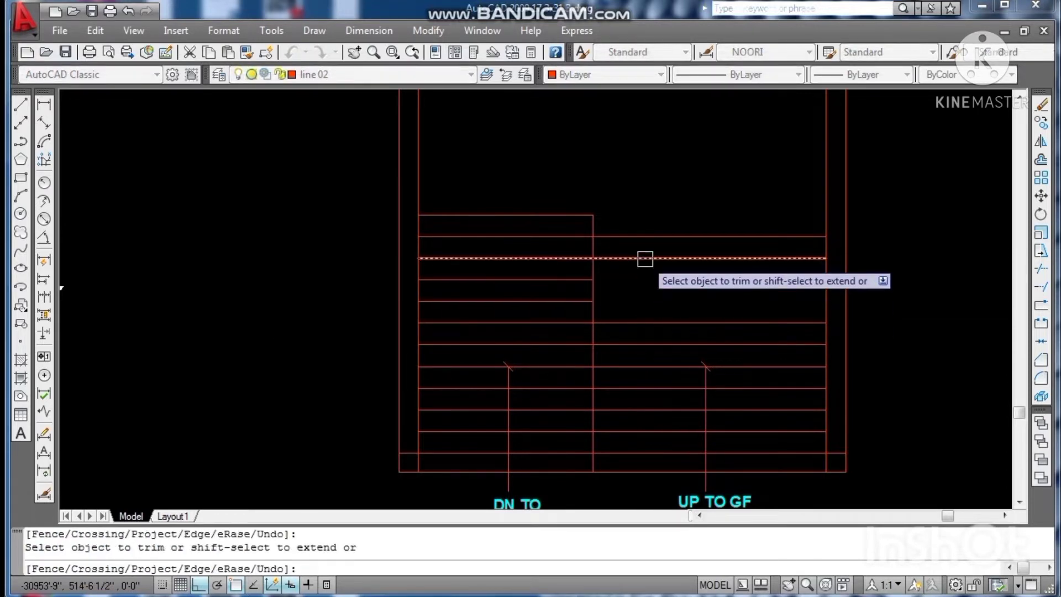
click(644, 258)
click(642, 237)
key(Escape)
key(Escape)
key(Escape)
Step: Save the basement plan drawing
scroll(642, 337, down, 2)
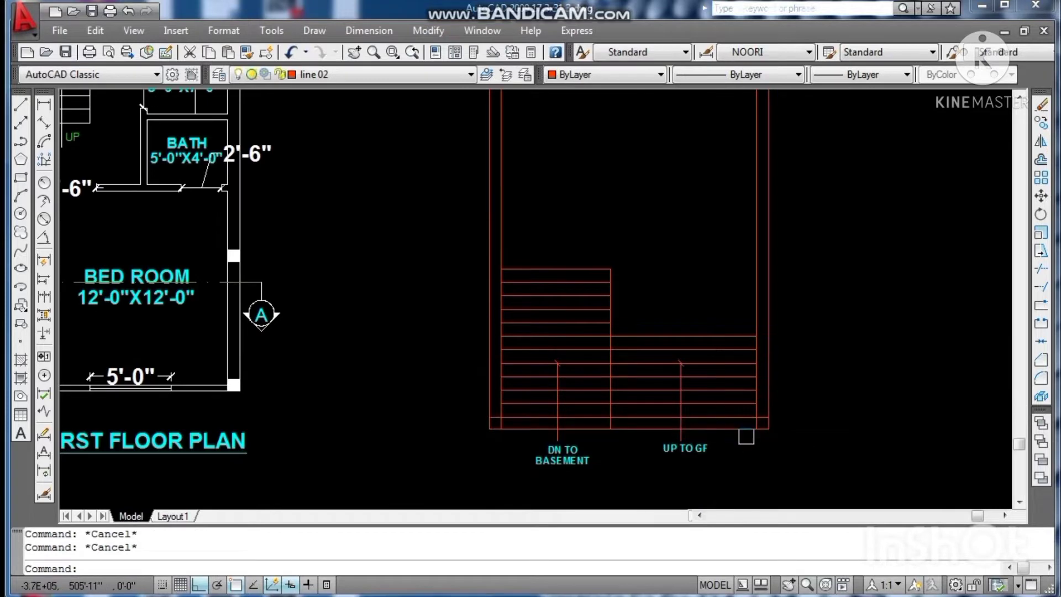
key(Escape)
key(Escape)
scroll(712, 440, down, 2)
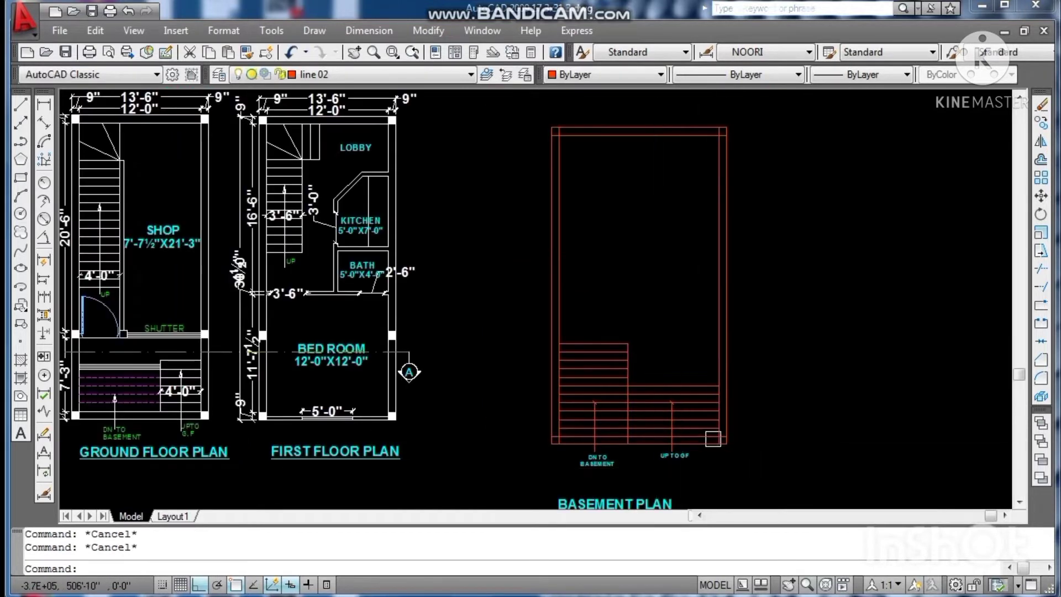
key(ctrl+s)
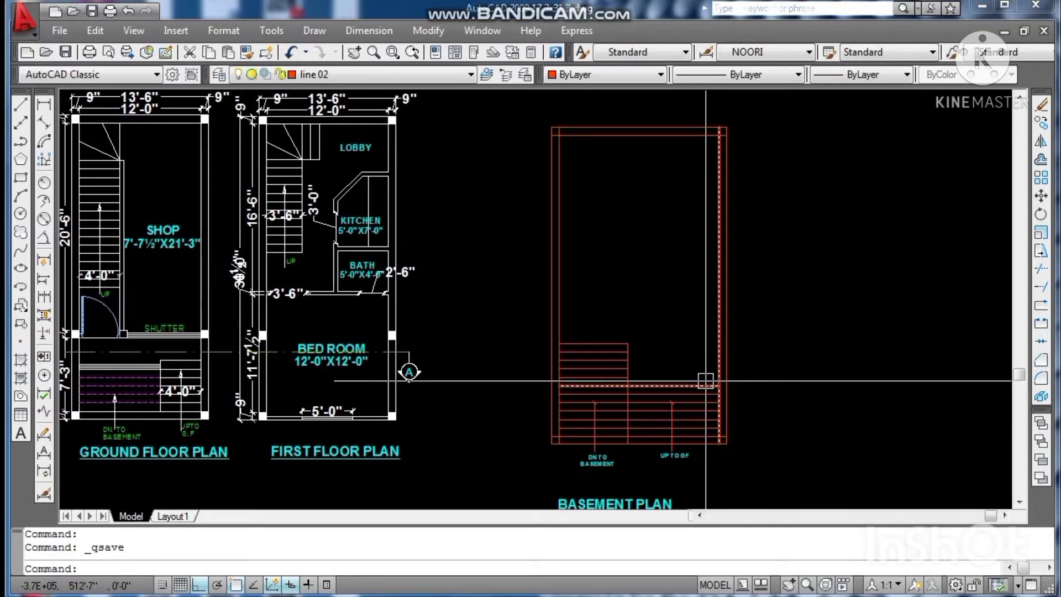
key(Escape)
key(Escape)
scroll(697, 374, up, 2)
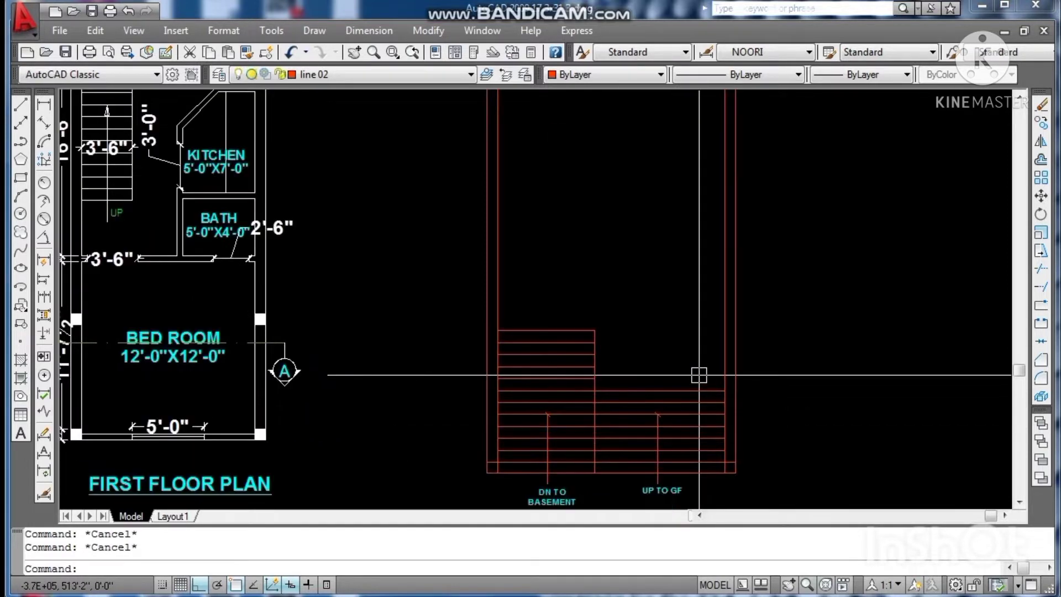
key(ctrl+s)
key(Escape)
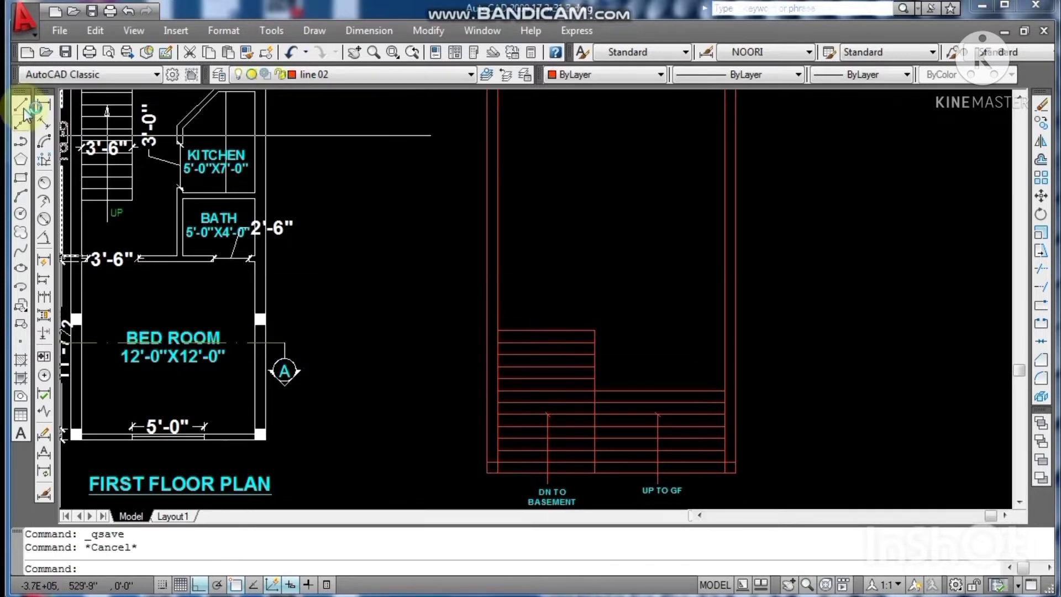
click(46, 106)
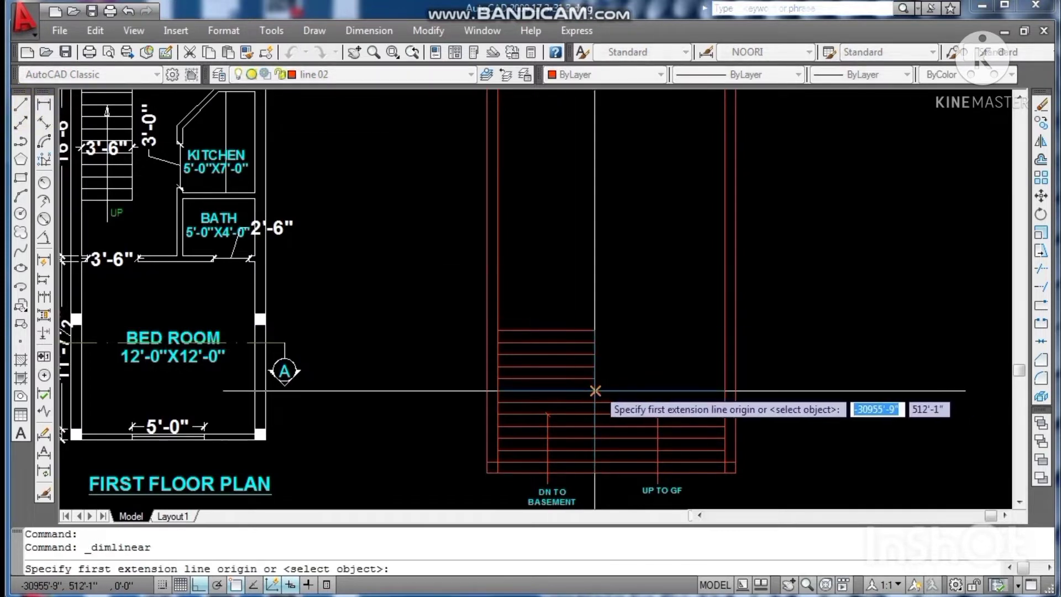
click(595, 331)
click(596, 330)
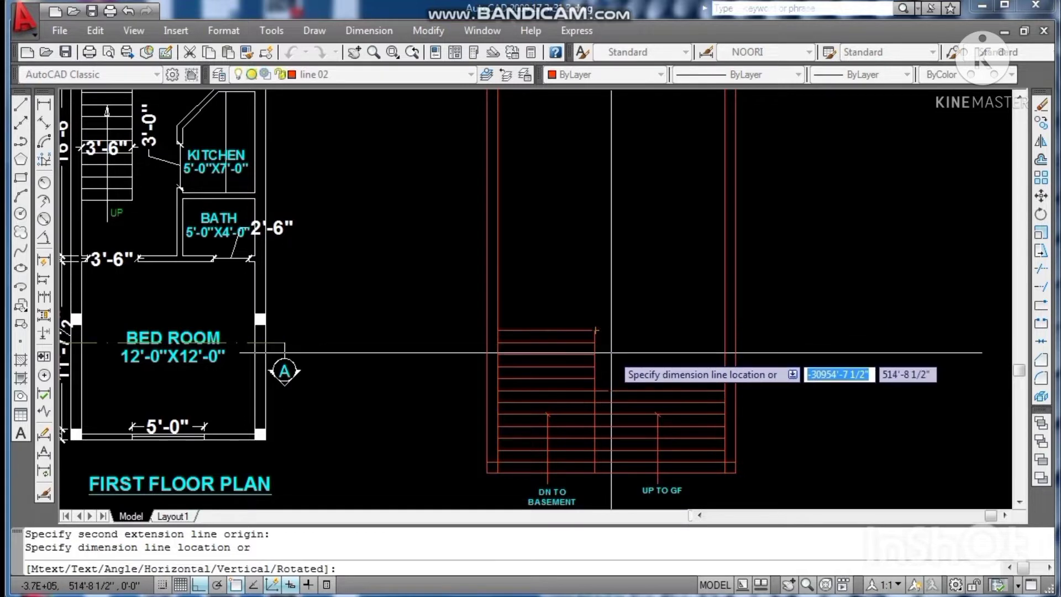
scroll(613, 353, up, 3)
scroll(610, 354, down, 5)
key(Escape)
key(Escape)
key(Escape)
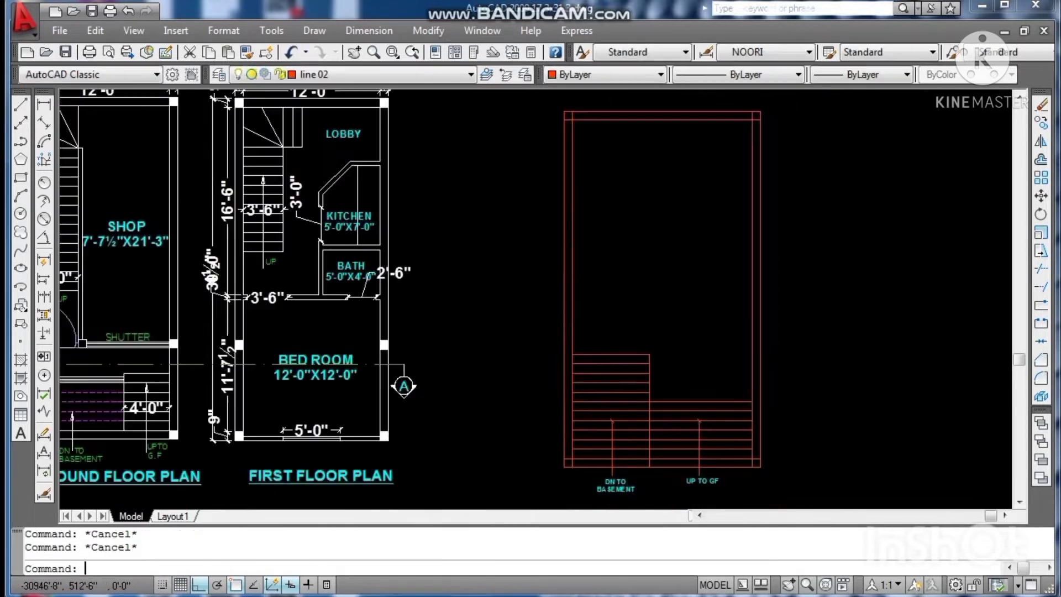
text(o)
key(space)
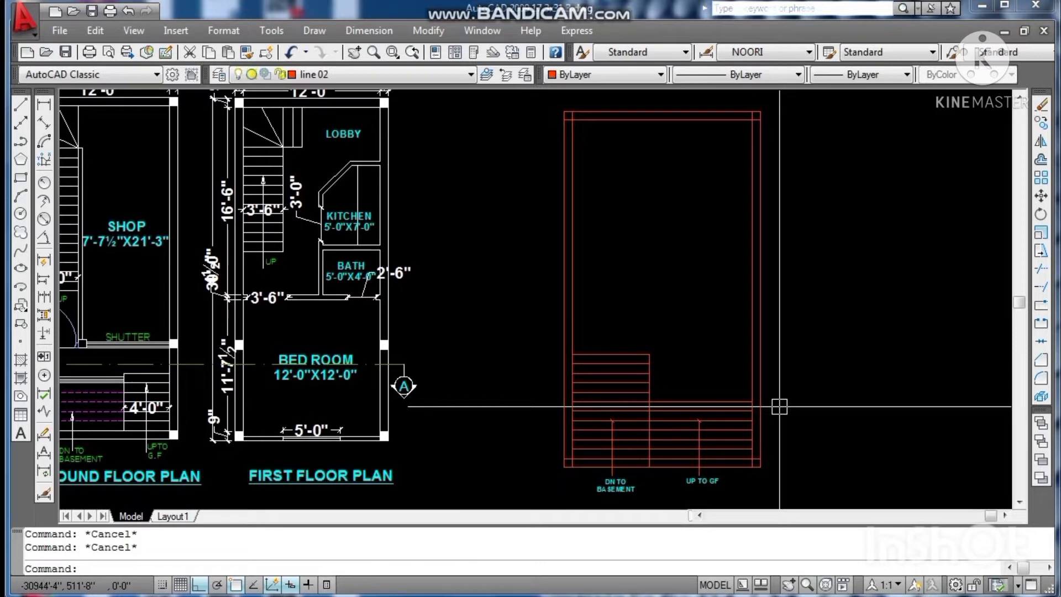
Step: Draw a horizontal line along the left flight's topmost tread, spanning the full plan width between the outer wall lines
text(l)
key(space)
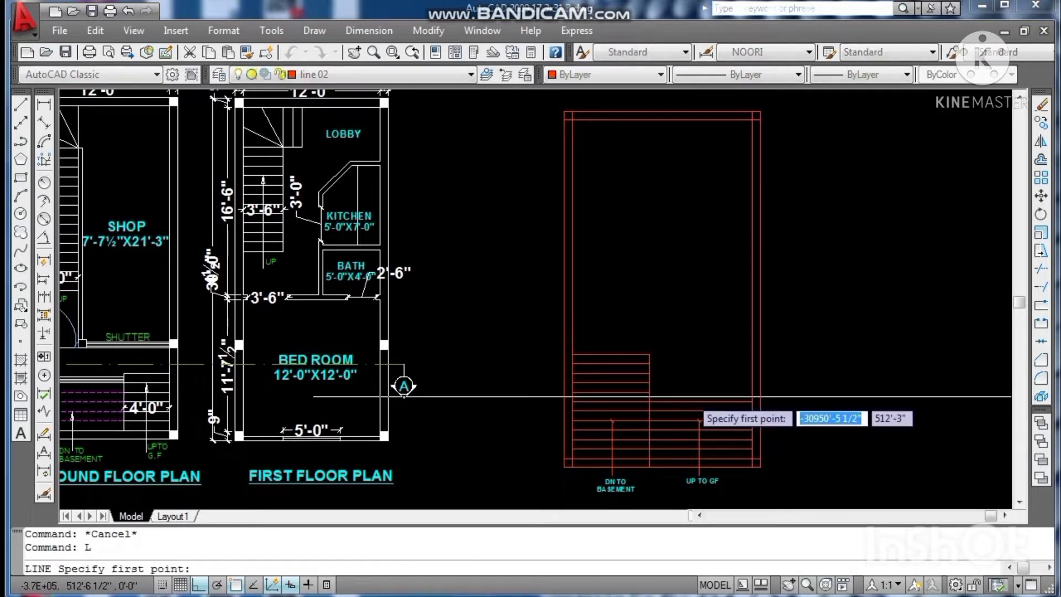
click(571, 354)
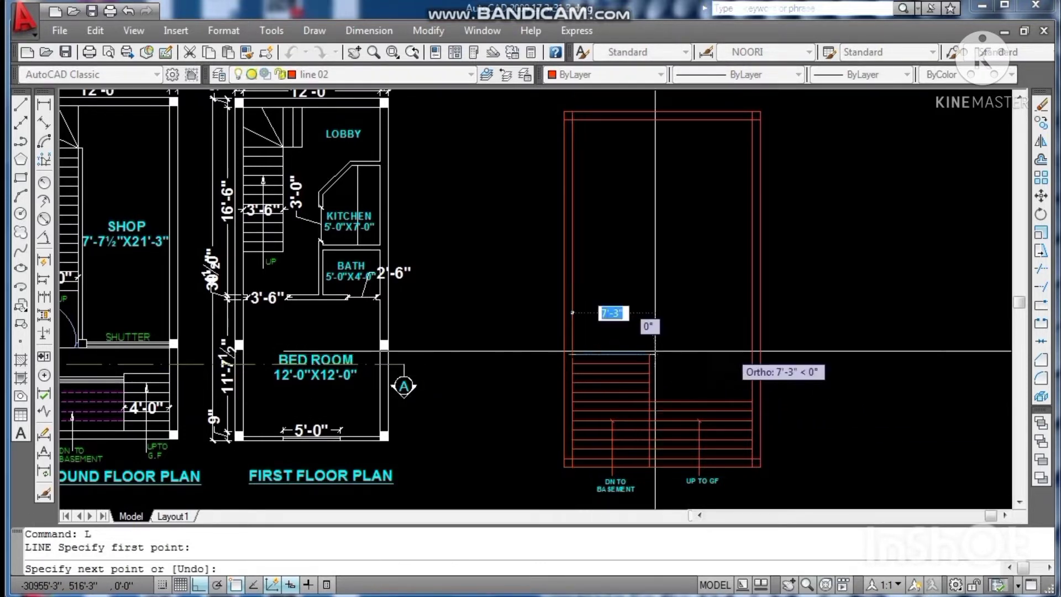
key(Escape)
key(Escape)
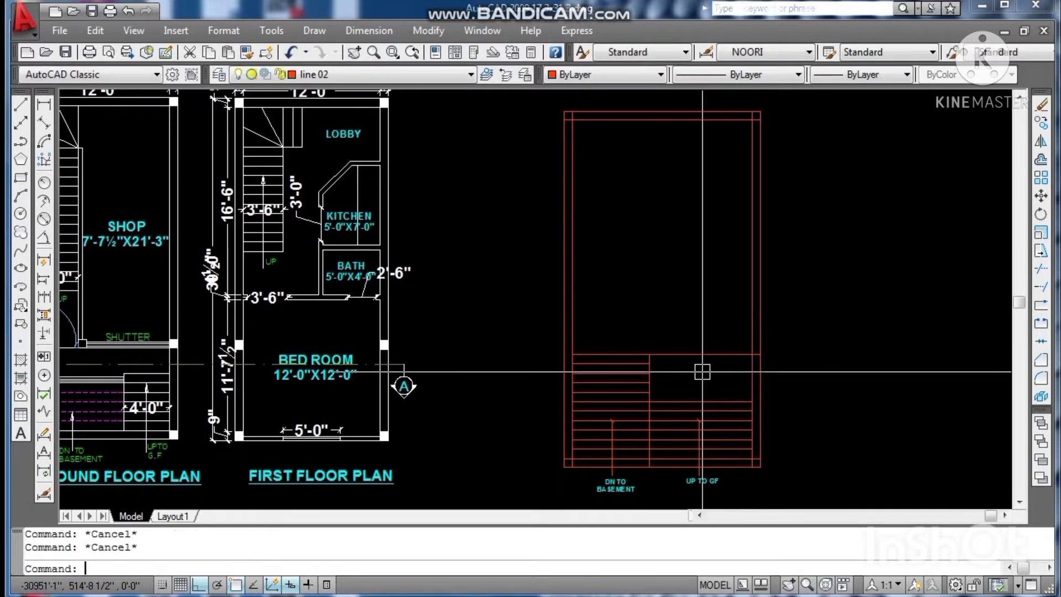
text(ex)
key(space)
key(space)
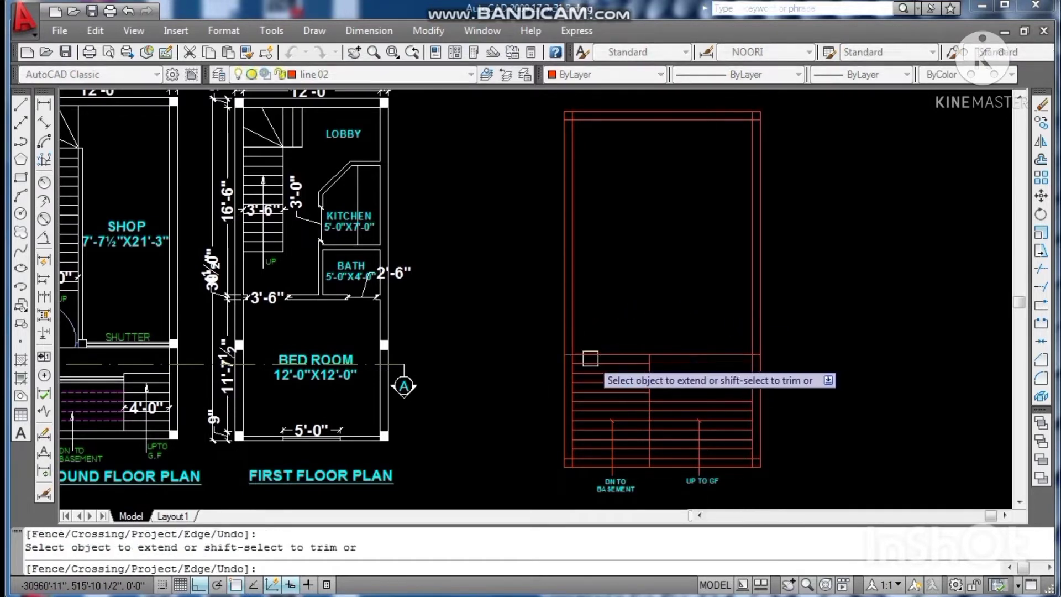
key(Escape)
key(Escape)
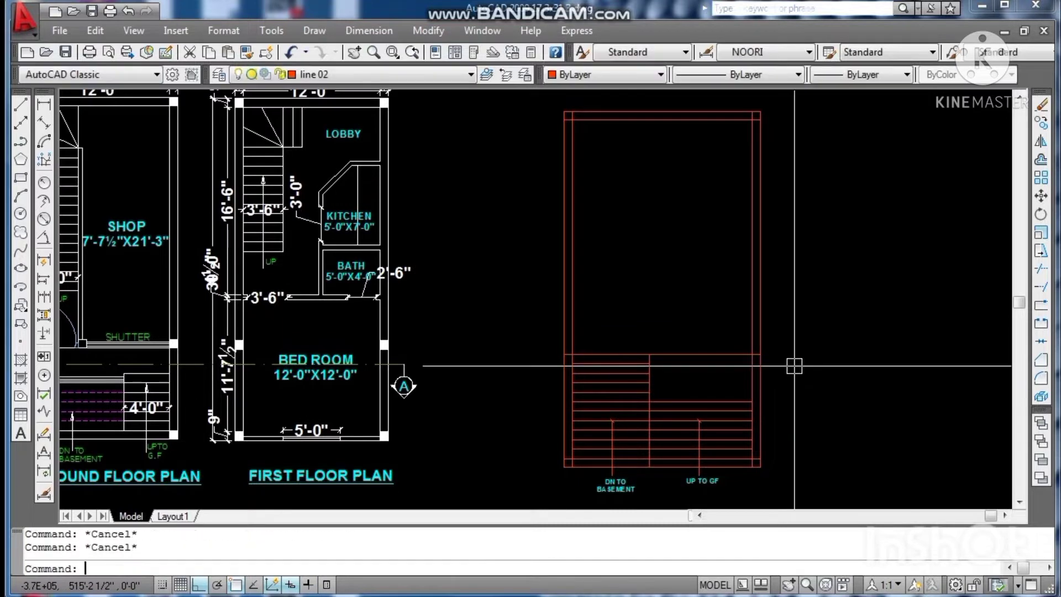
Step: Offset the full-width line above the stairs 9" upward to form a cross wall and save the drawing
text(o)
key(space)
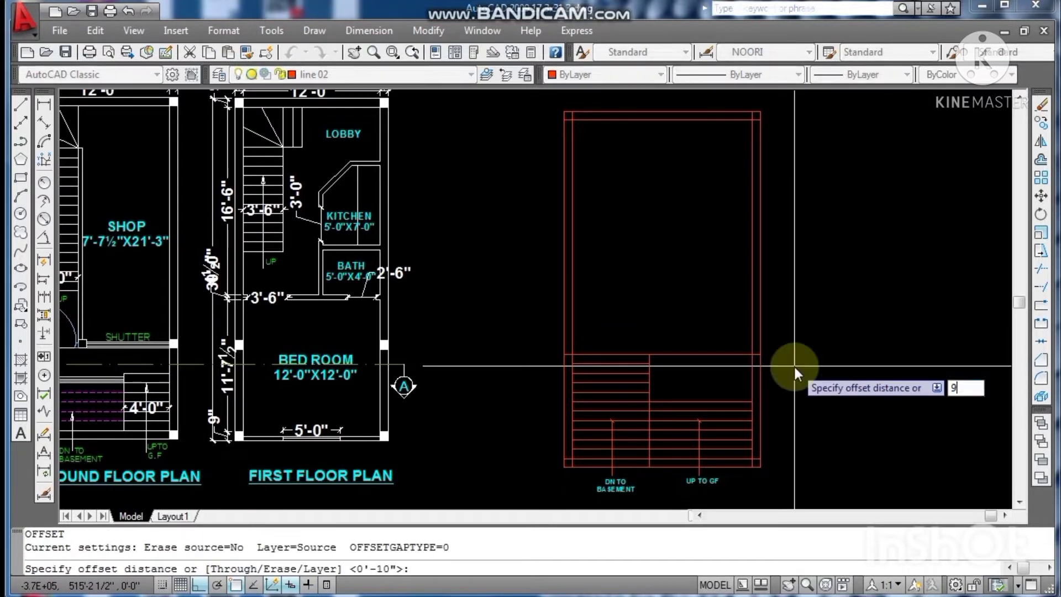
text(9)
key(space)
click(724, 354)
click(723, 335)
key(Escape)
key(Escape)
key(Escape)
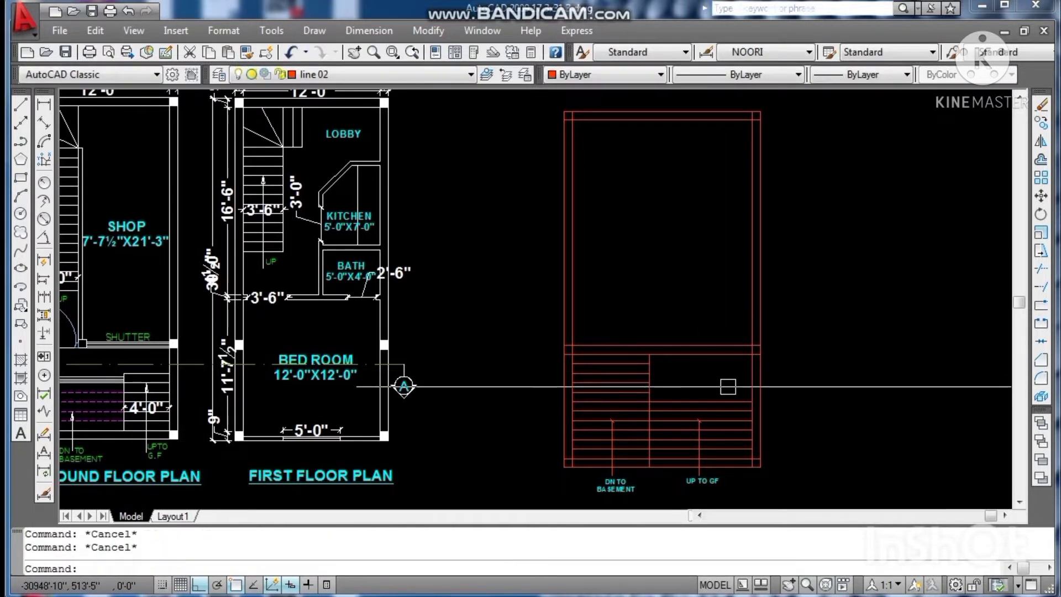
key(ctrl+s)
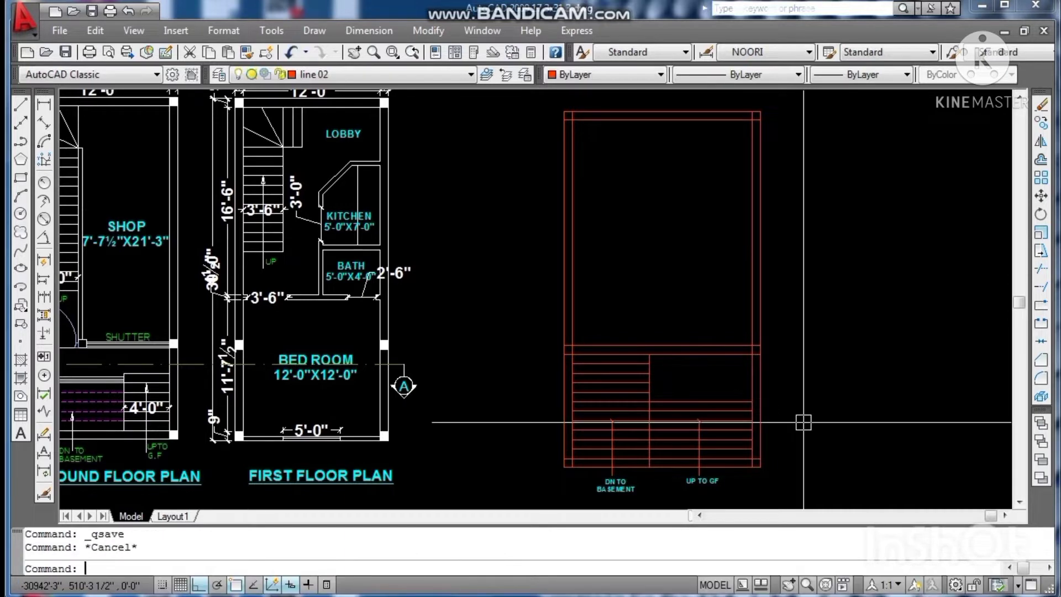
Step: Save the basement plan drawing
key(ctrl+s)
key(Escape)
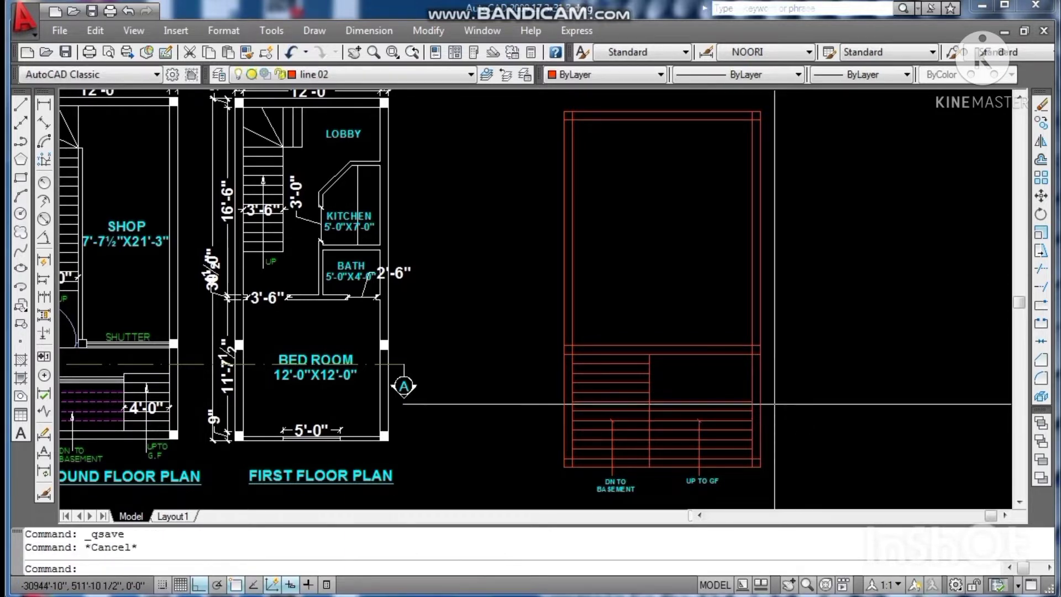
key(Escape)
key(ctrl+s)
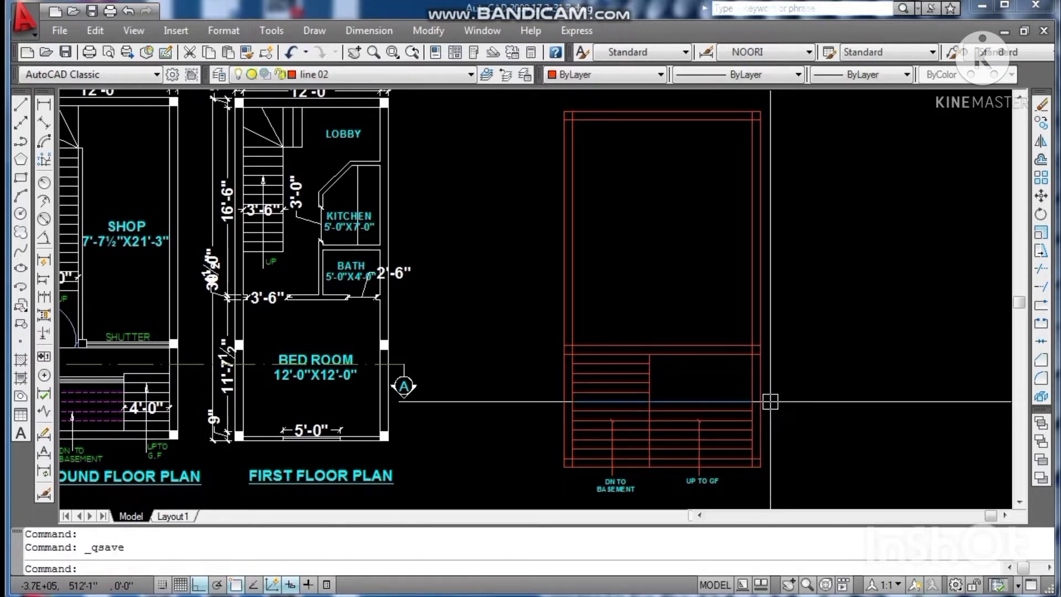
key(ctrl+s)
key(Escape)
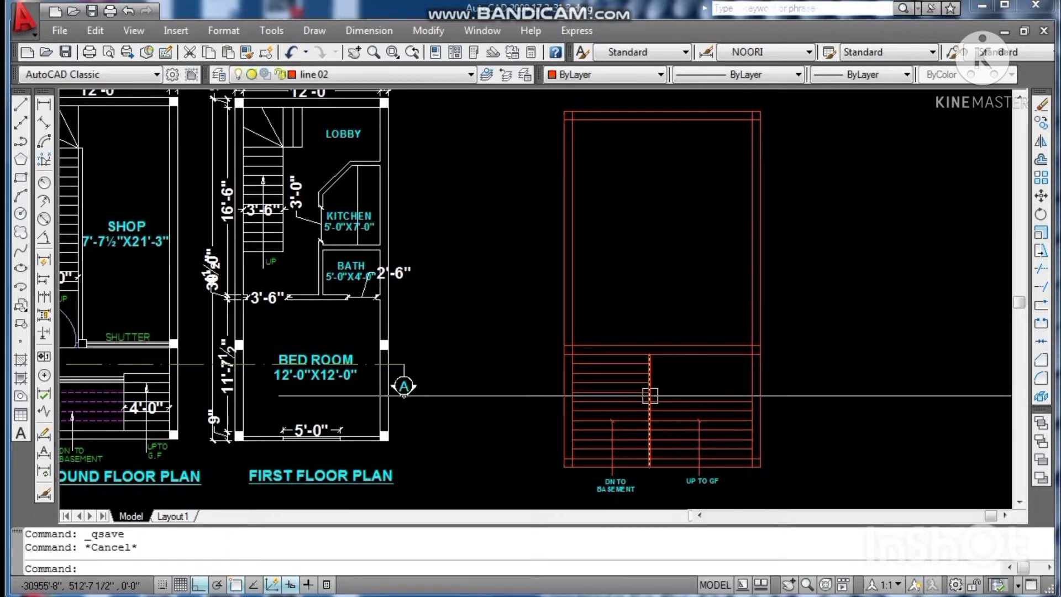
key(Escape)
Step: Hatch the column squares at both ends of the cross wall above the stairs
scroll(652, 395, up, 2)
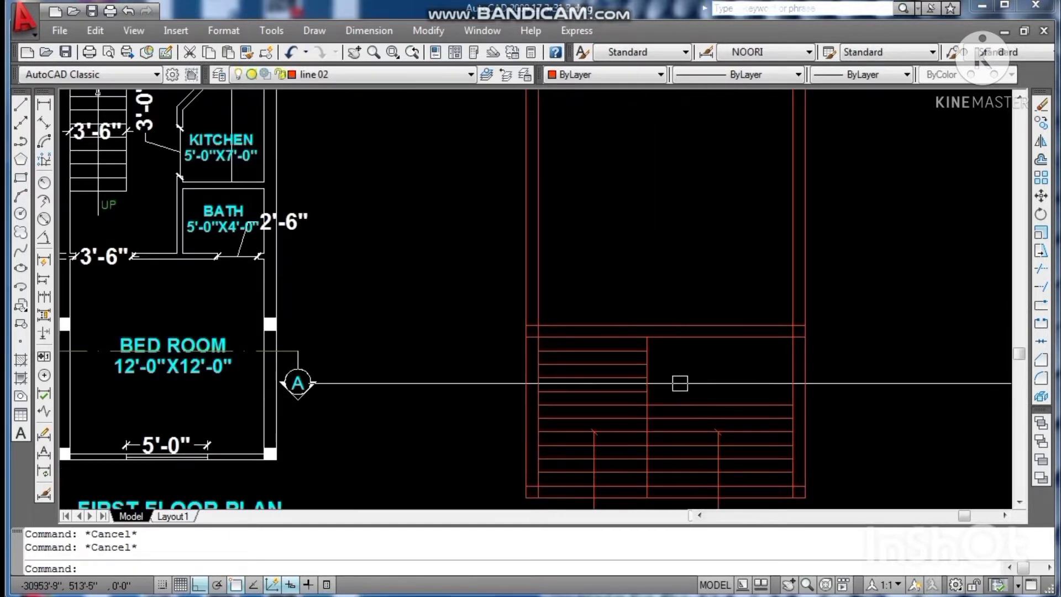
key(Return)
key(alt+k)
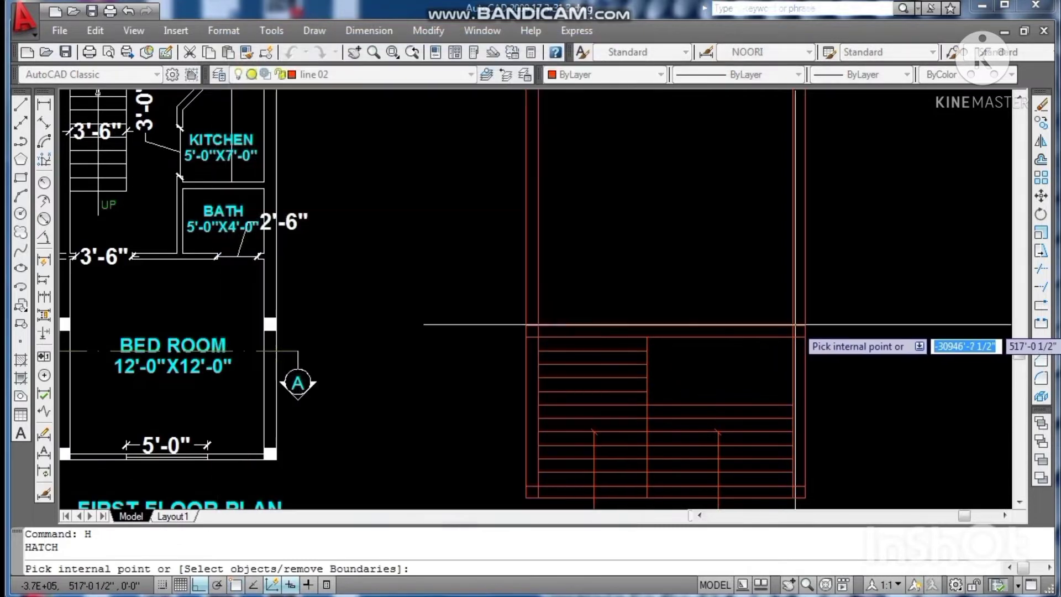
click(800, 332)
scroll(531, 339, down, 5)
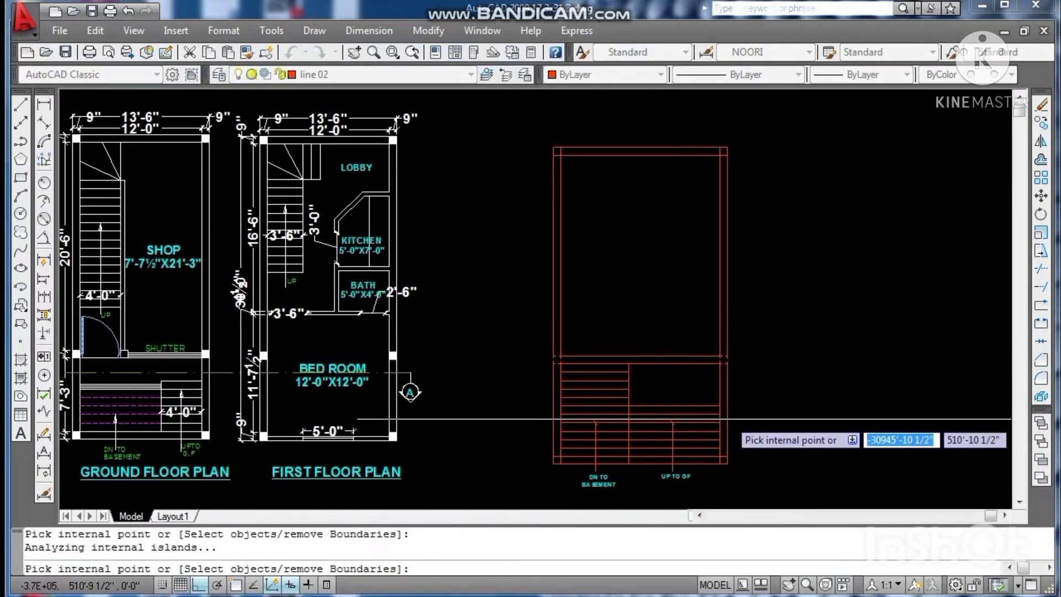
scroll(727, 457, up, 2)
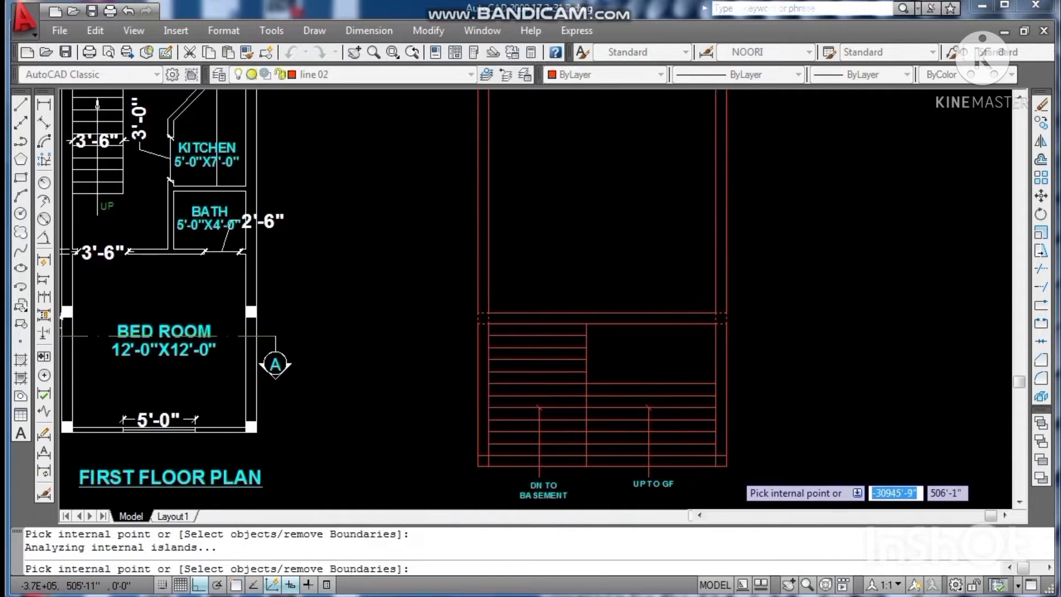
key(Return)
key(Return)
Step: Hatch the column squares at the basement plan's lower-right, upper-right and upper-left corners
key(Return)
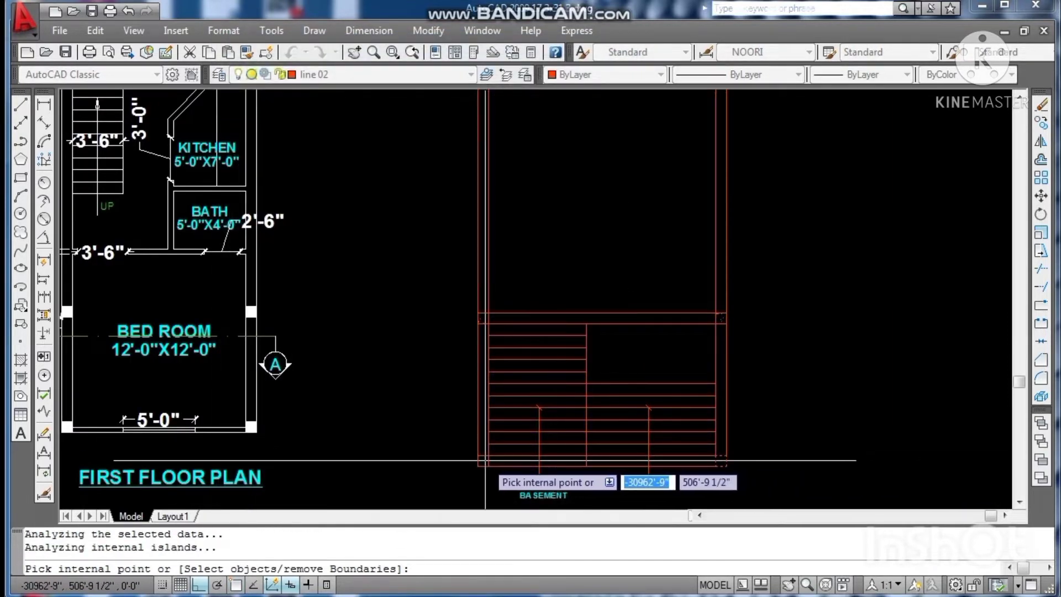
scroll(489, 480, down, 2)
scroll(630, 232, up, 2)
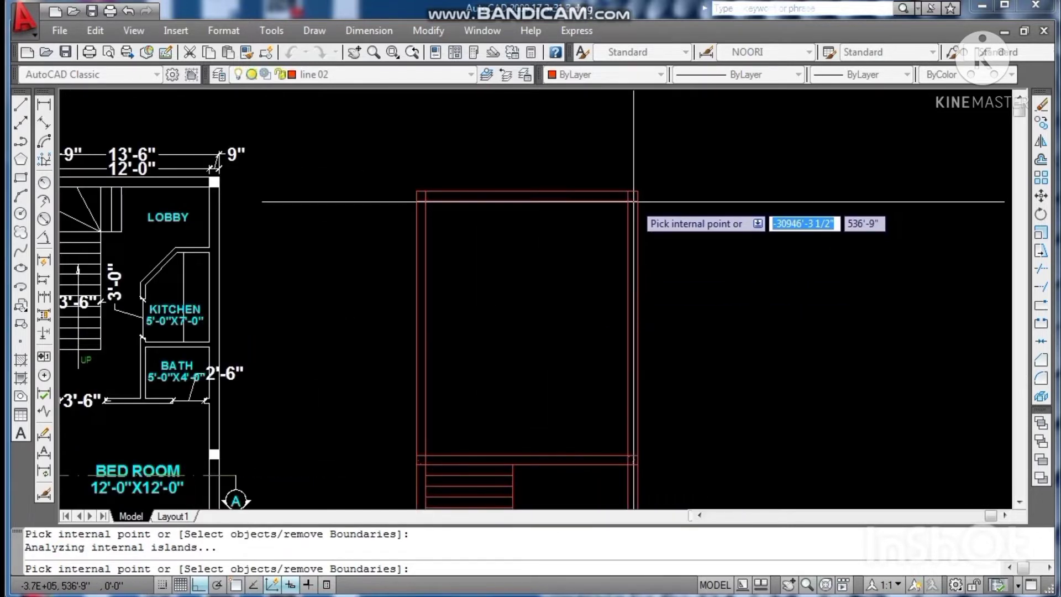
key(ctrl+z)
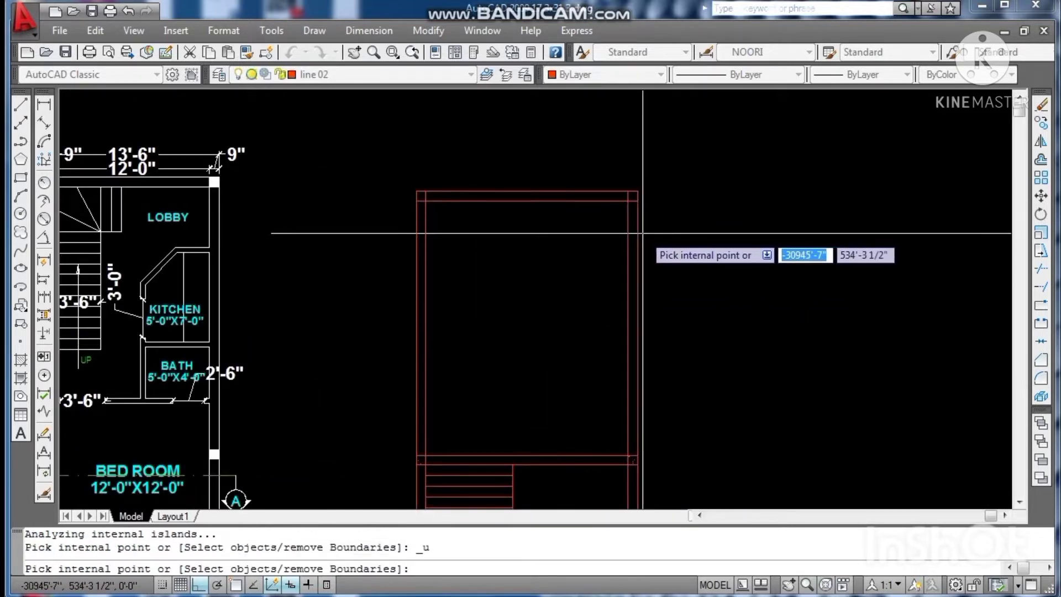
click(635, 200)
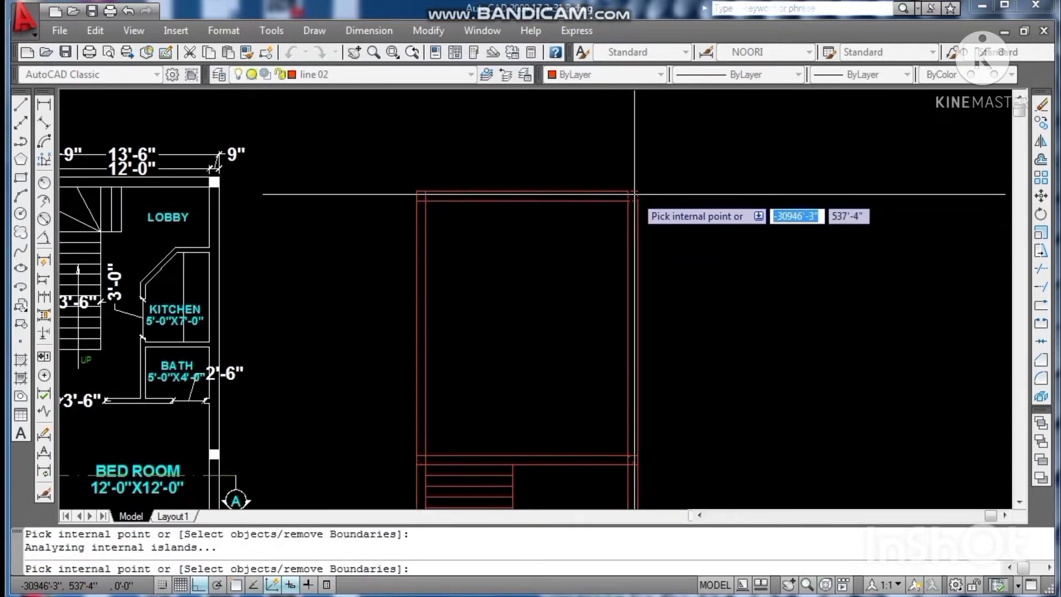
click(421, 195)
key(Return)
key(Return)
scroll(702, 270, down, 2)
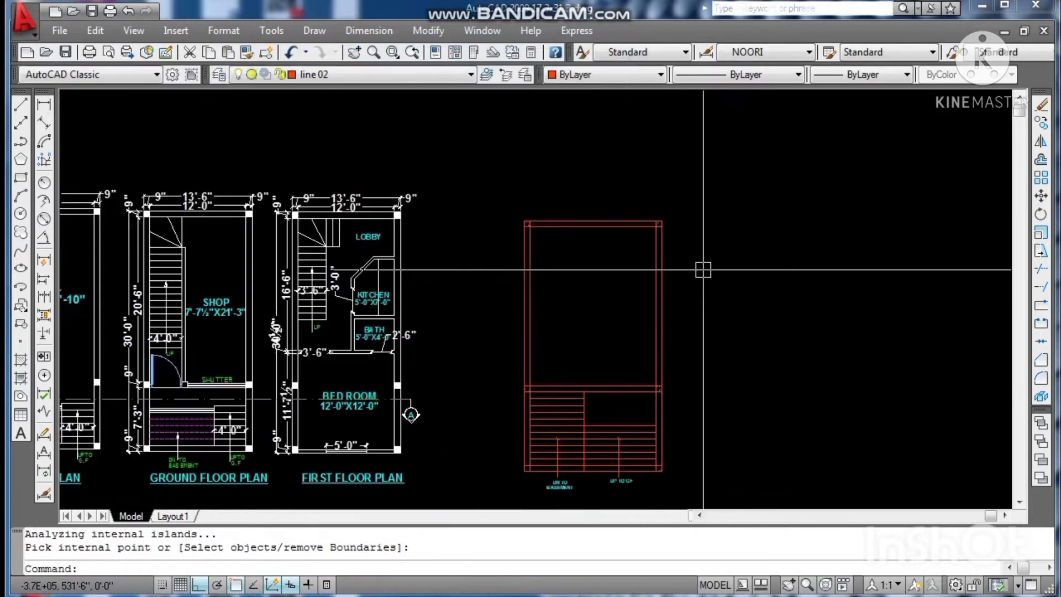
scroll(690, 388, up, 2)
key(Escape)
key(Escape)
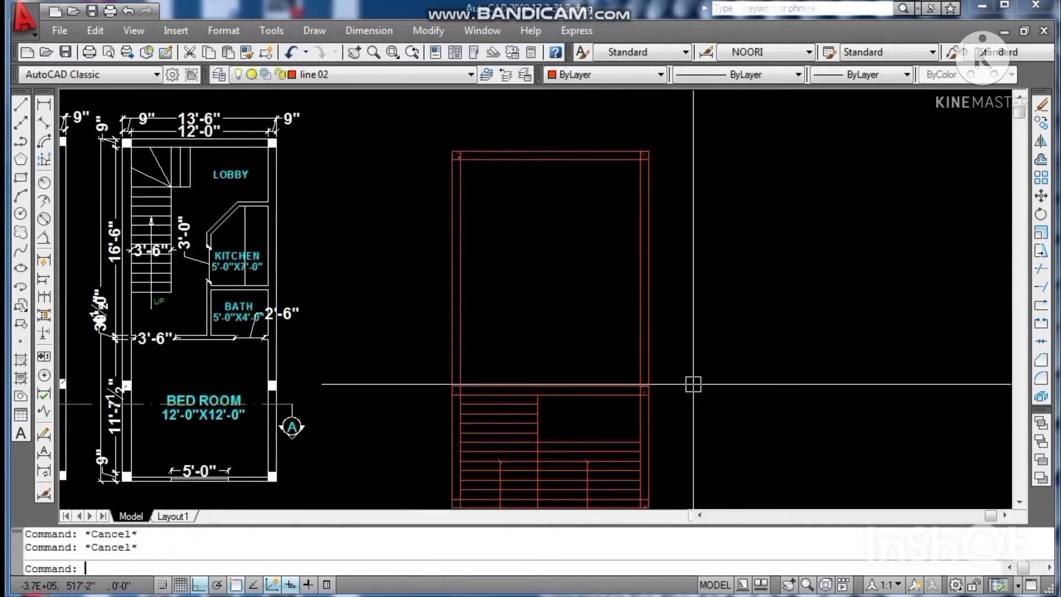
Step: Draw a vertical line along the right outer wall face, from the cross wall above the stairs up to the rear wall
text(L)
key(Return)
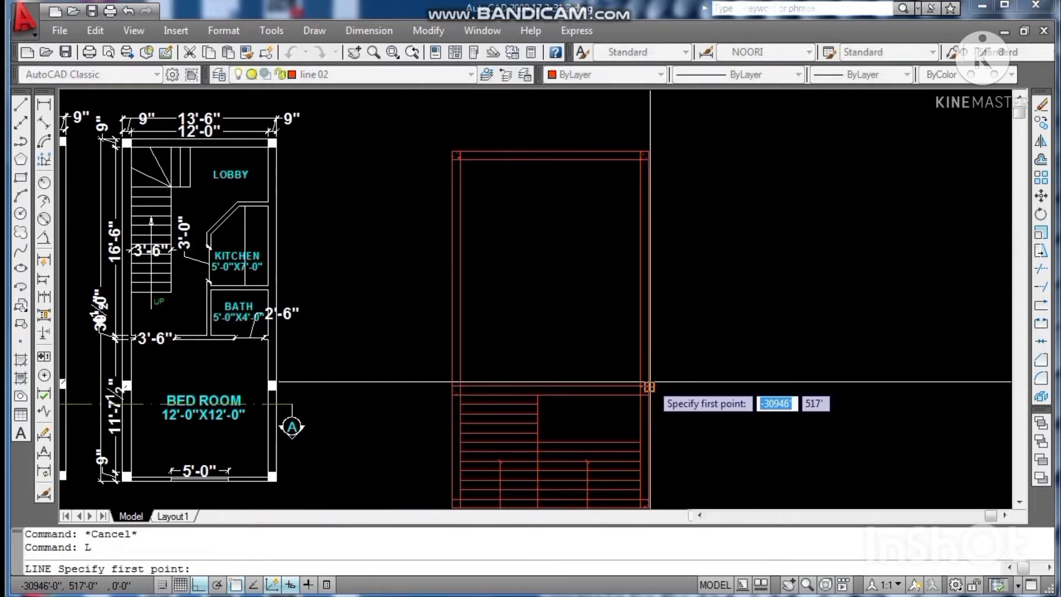
click(649, 386)
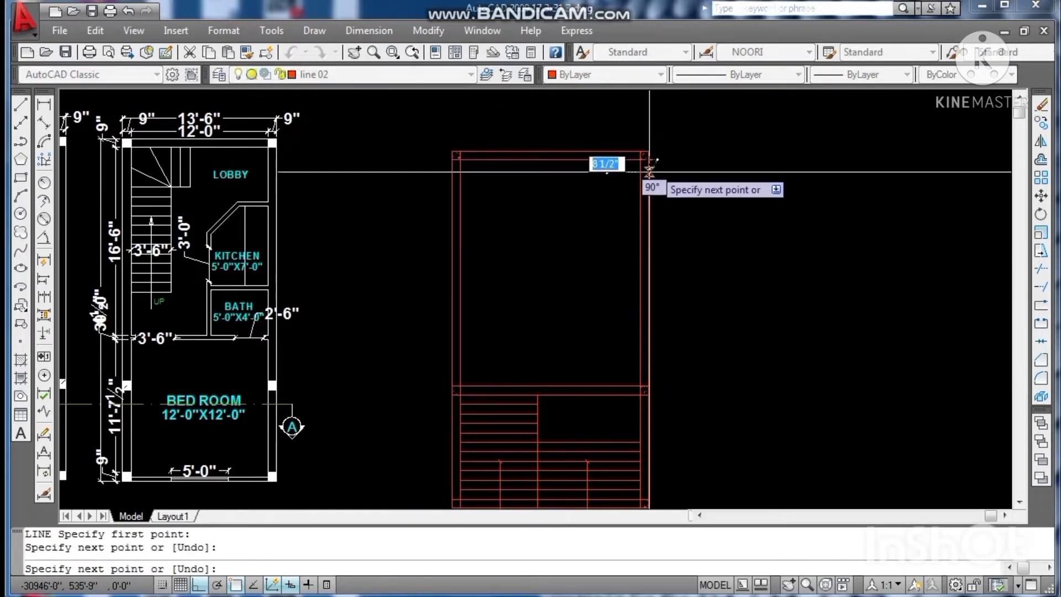
key(Escape)
key(Escape)
Step: Draw a horizontal line from the midpoint of the new vertical line across the plan to the left outer wall face
text(L)
key(Return)
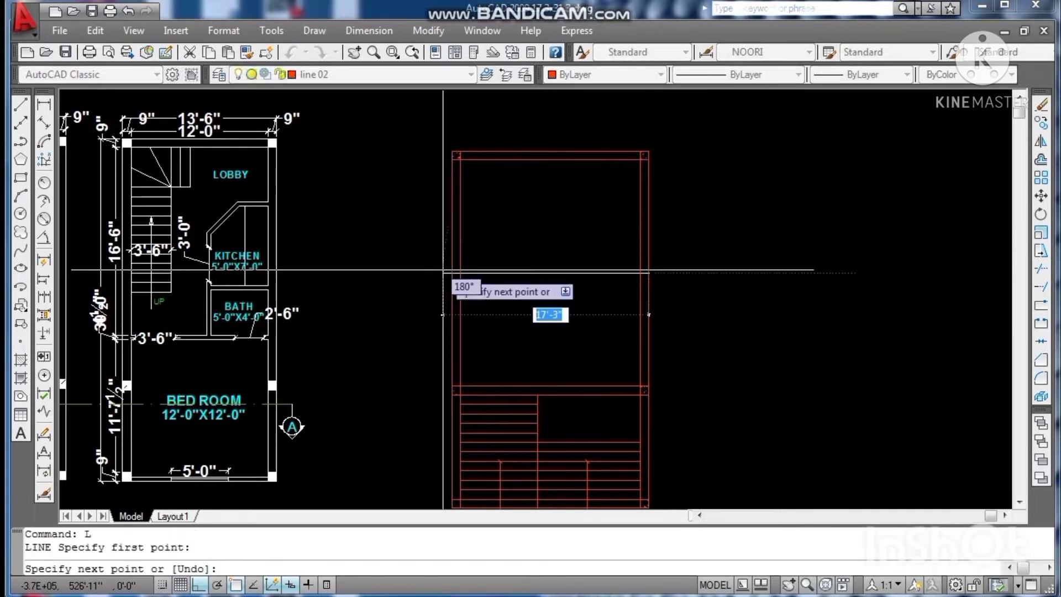
click(451, 273)
key(Escape)
key(Escape)
key(Escape)
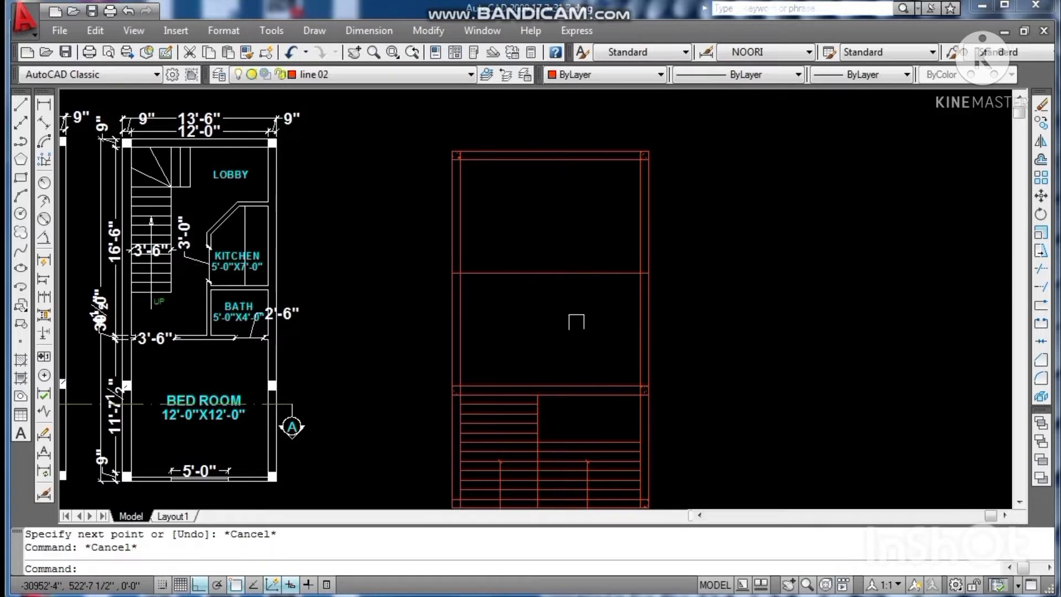
Step: Offset the horizontal mid-plan line 4.5" to both sides to form a middle cross wall
text(o)
key(Return)
text(4.5)
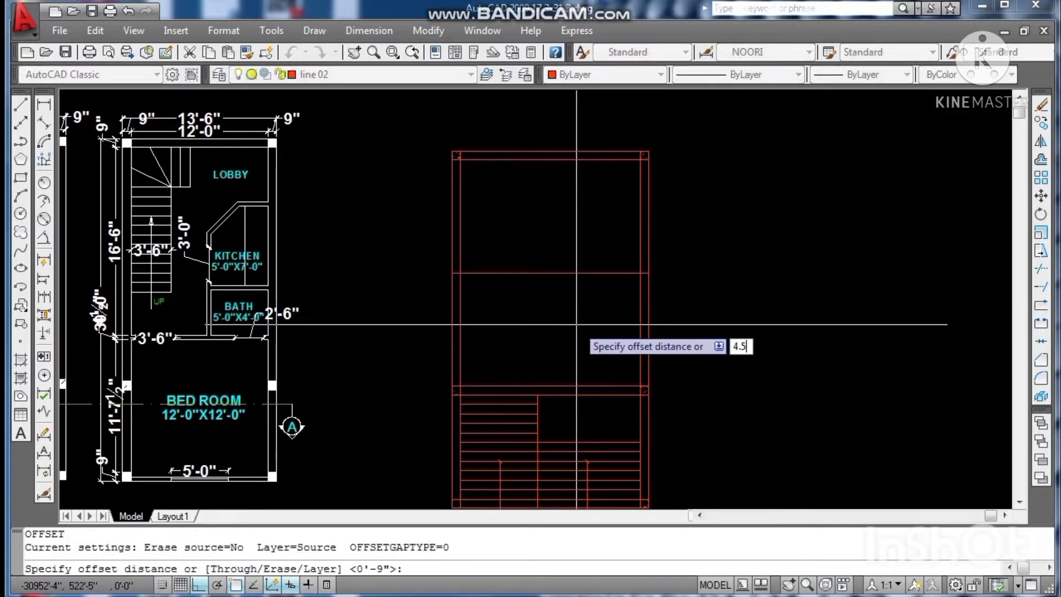
key(Return)
click(563, 273)
click(563, 230)
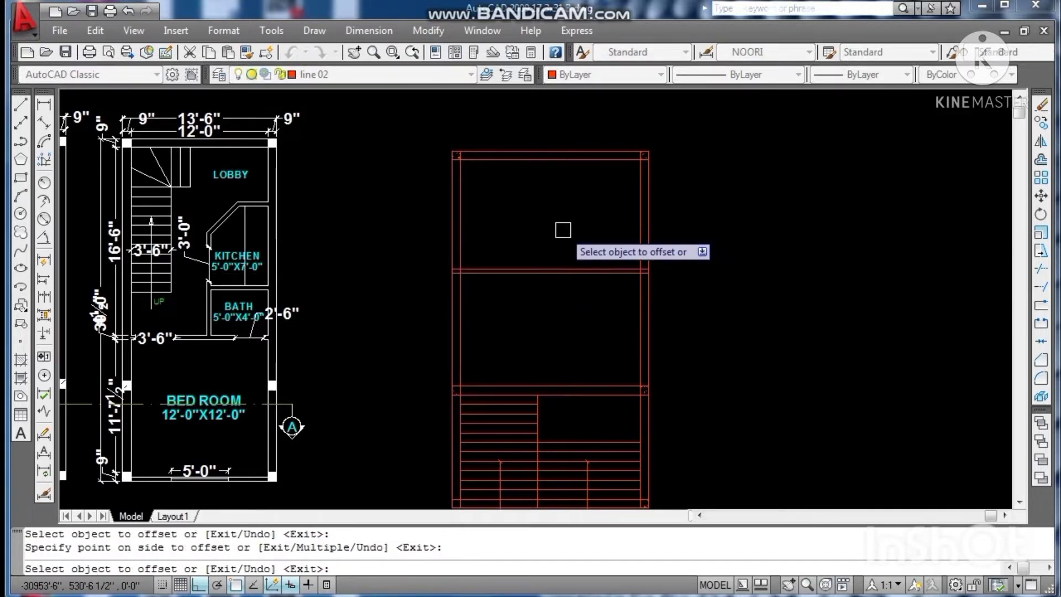
click(561, 279)
click(555, 293)
key(Escape)
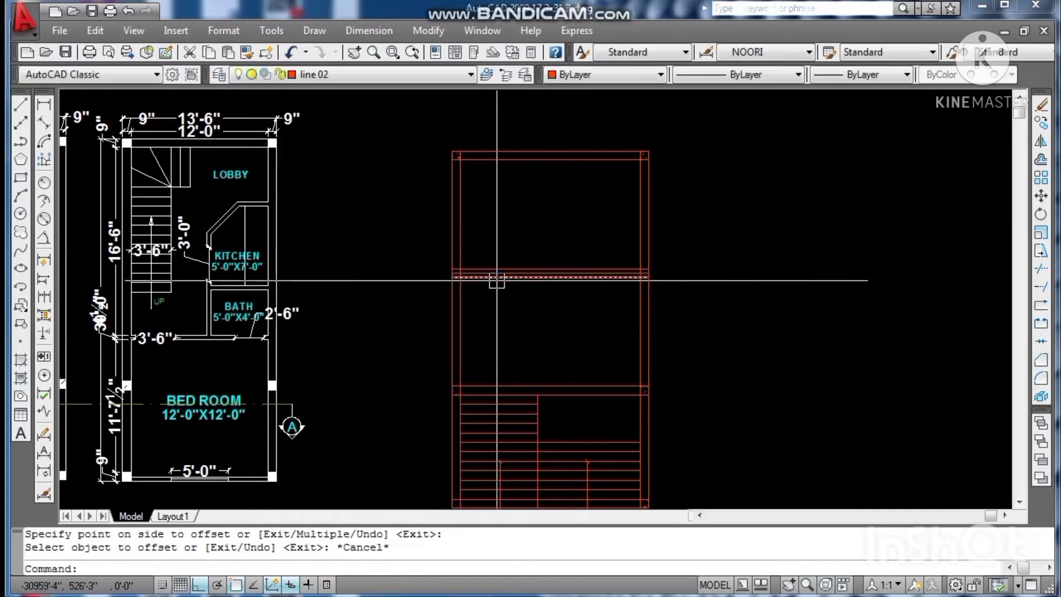
Step: Delete the centre line between the two offset lines of the middle cross wall
key(Escape)
key(Escape)
scroll(501, 280, up, 3)
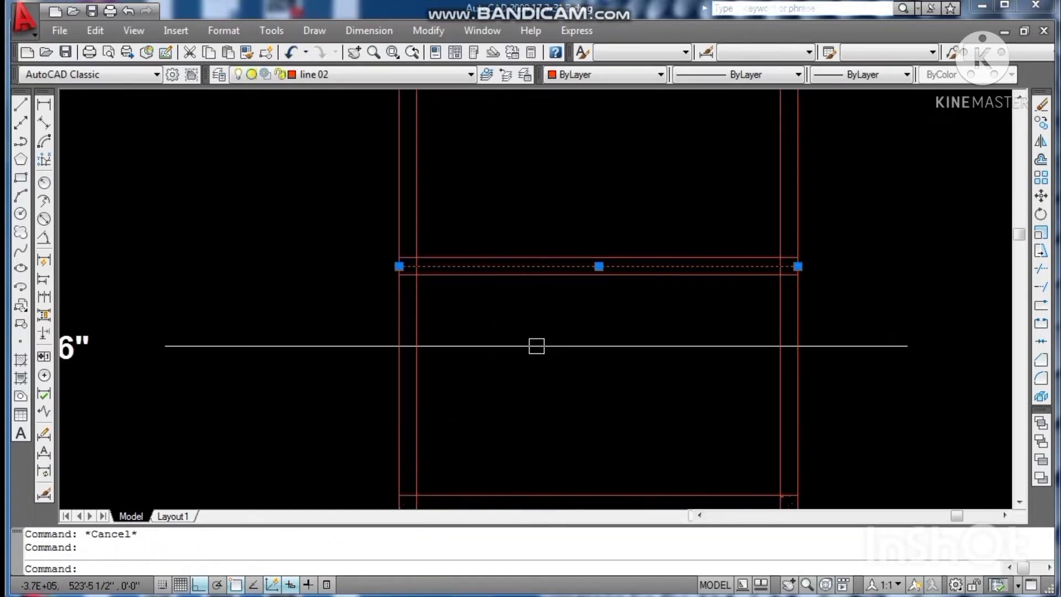
key(Delete)
scroll(535, 347, down, 4)
key(Escape)
key(Escape)
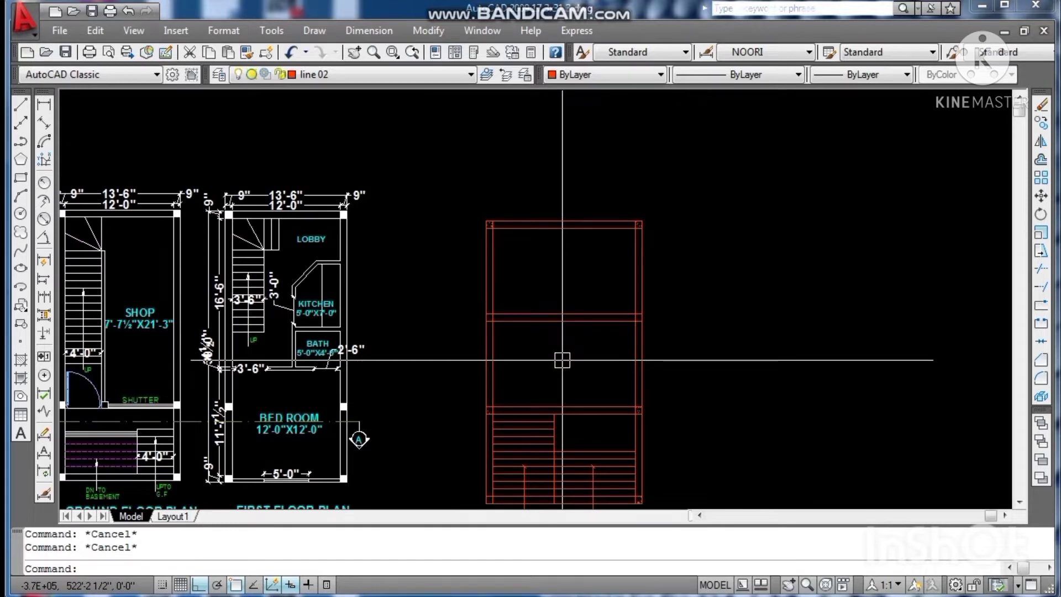
key(Return)
key(Return)
key(Escape)
key(Escape)
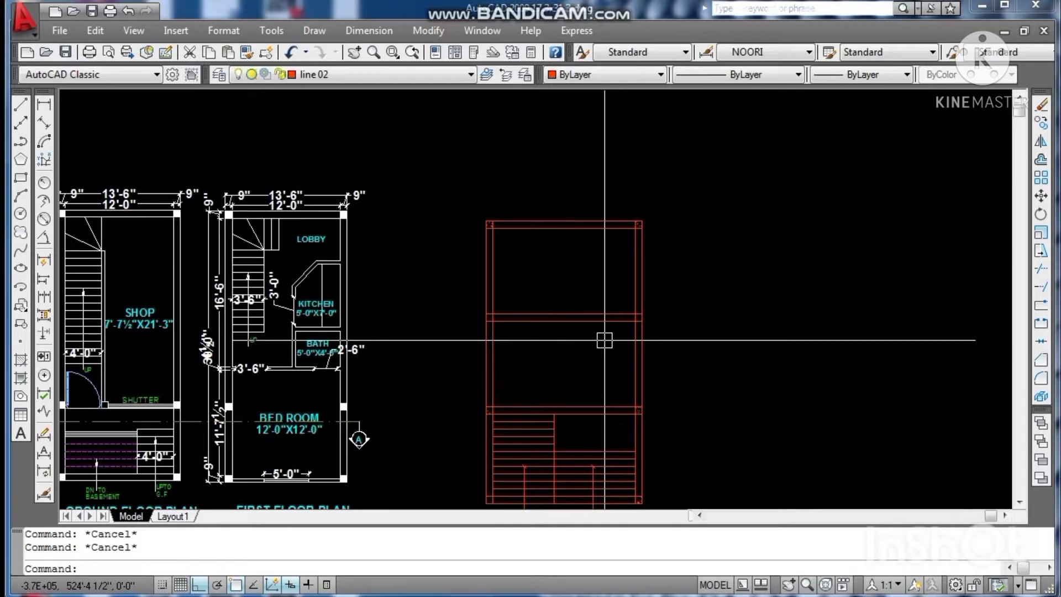
Step: Hatch the column squares at both ends of the middle cross wall and save the drawing
text(H)
key(Return)
click(504, 164)
scroll(637, 318, up, 2)
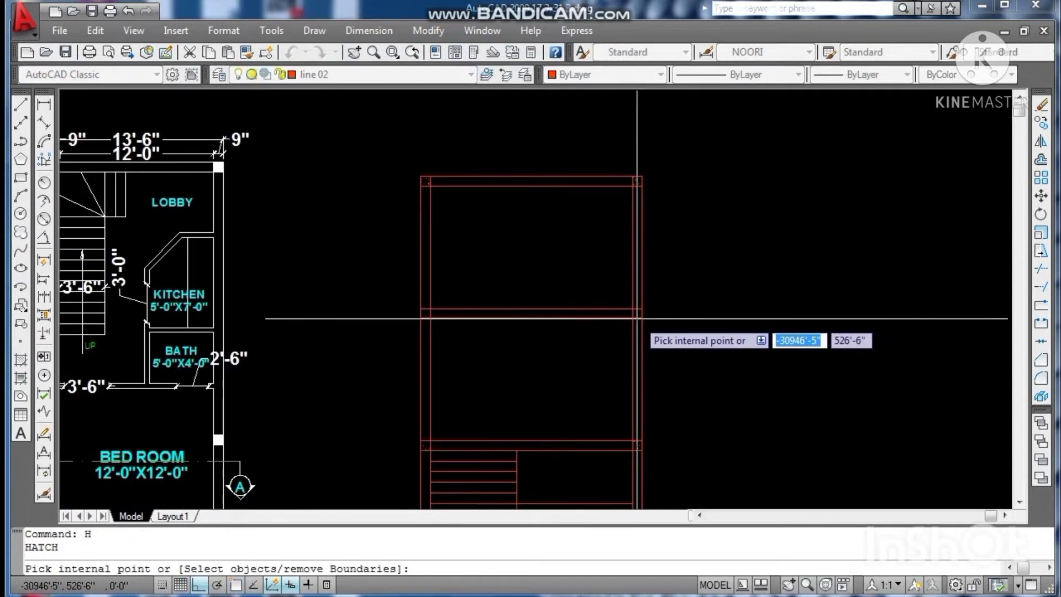
click(637, 318)
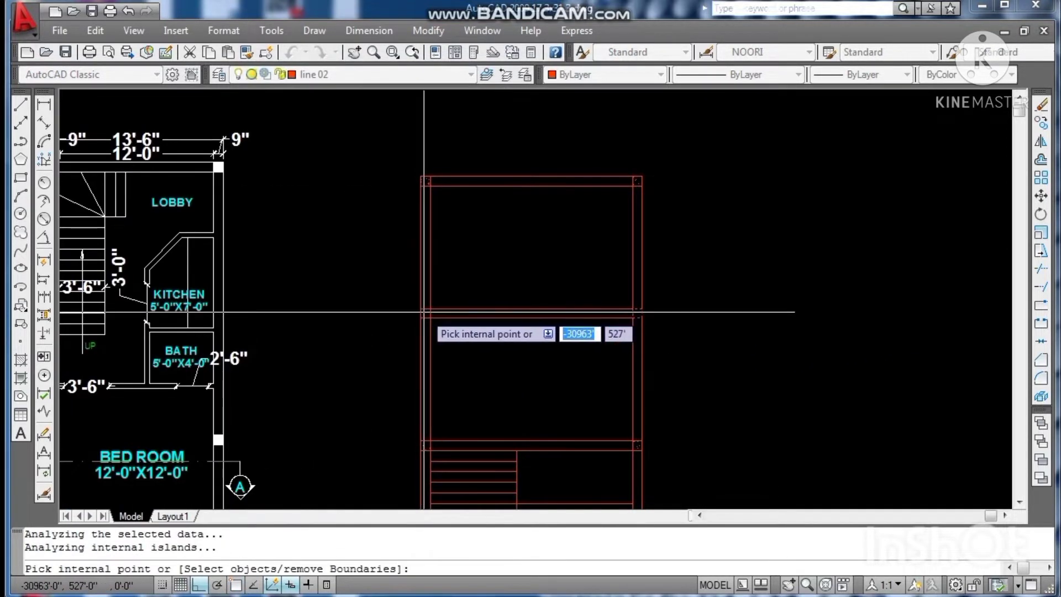
key(Return)
key(Escape)
key(Escape)
scroll(730, 244, down, 3)
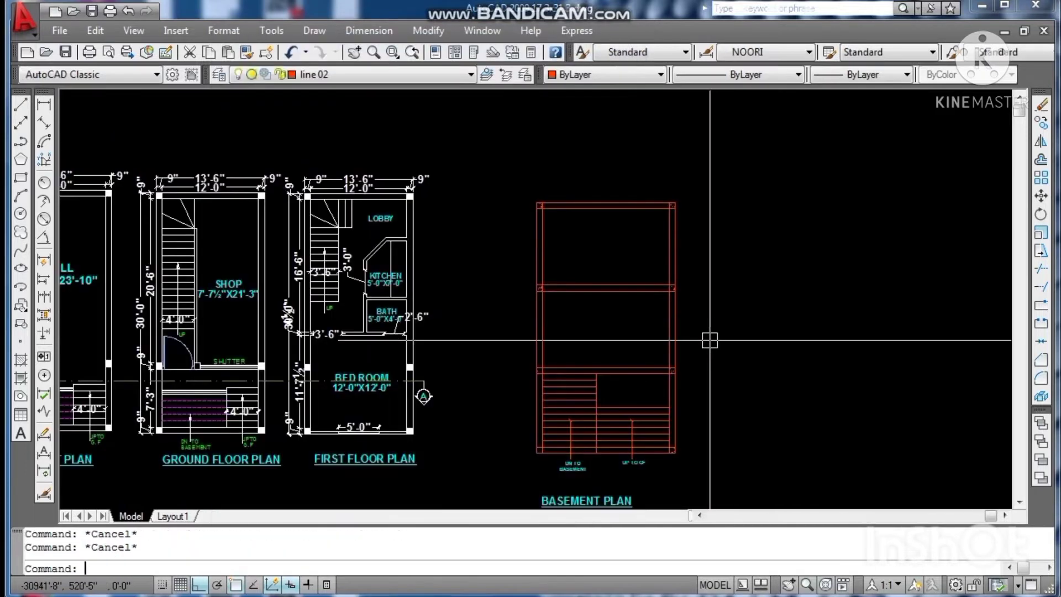
key(ctrl+s)
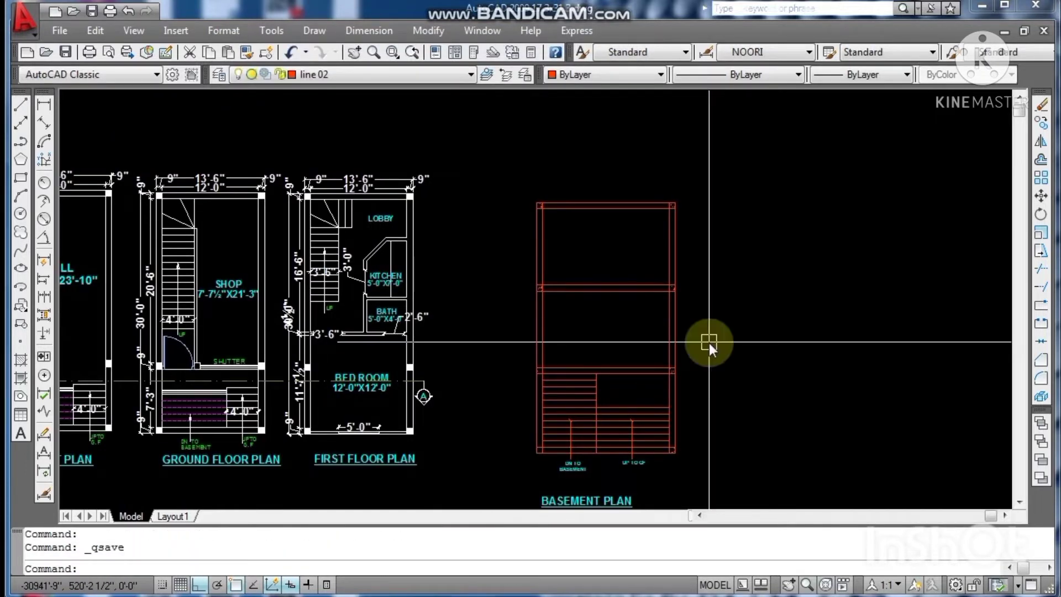
Step: Match the properties of the first floor plan's white column hatch onto the column hatch of the cross wall above the stairs
key(Return)
scroll(403, 392, up, 8)
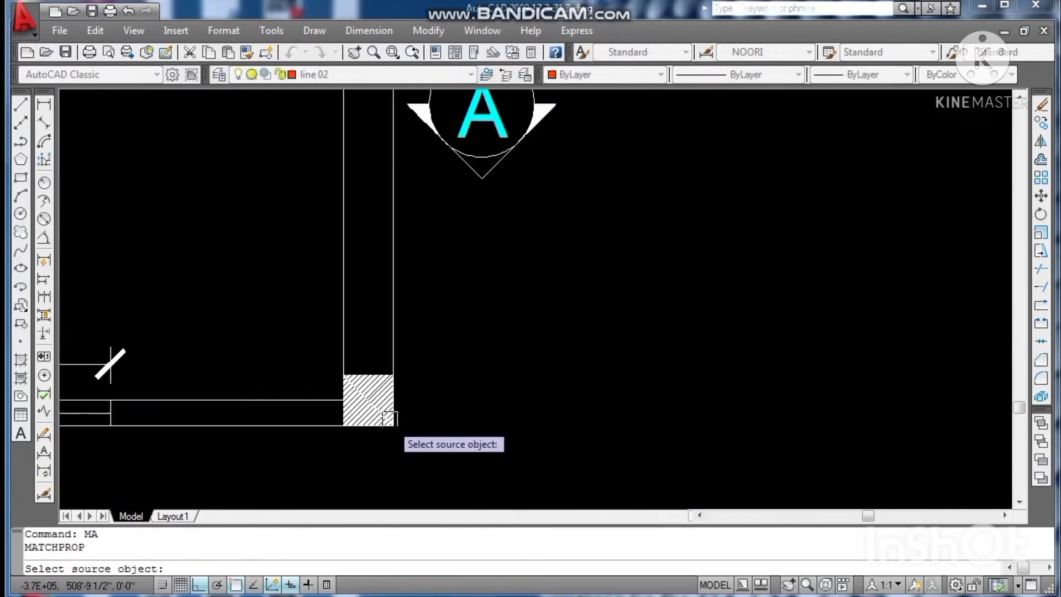
click(383, 409)
scroll(382, 409, down, 5)
scroll(743, 461, up, 4)
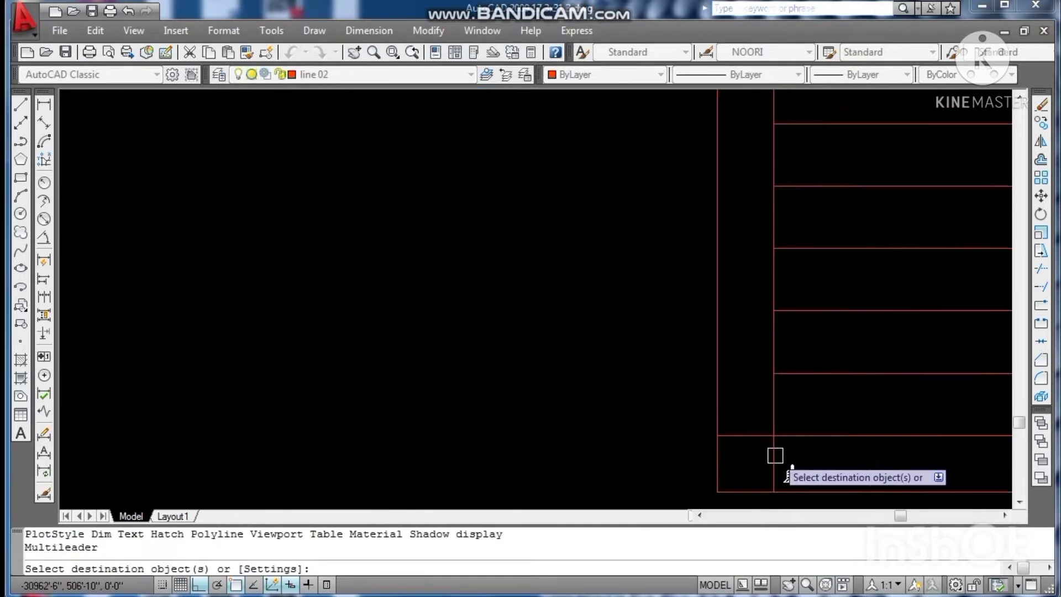
click(744, 475)
scroll(741, 472, down, 4)
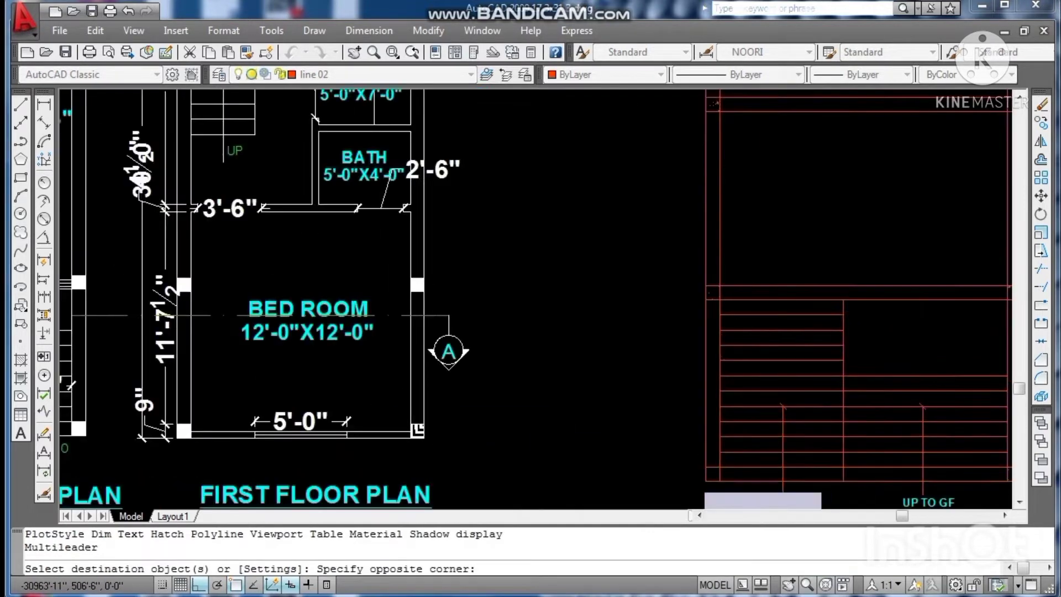
scroll(718, 486, up, 2)
scroll(707, 478, up, 3)
click(698, 468)
scroll(699, 469, down, 4)
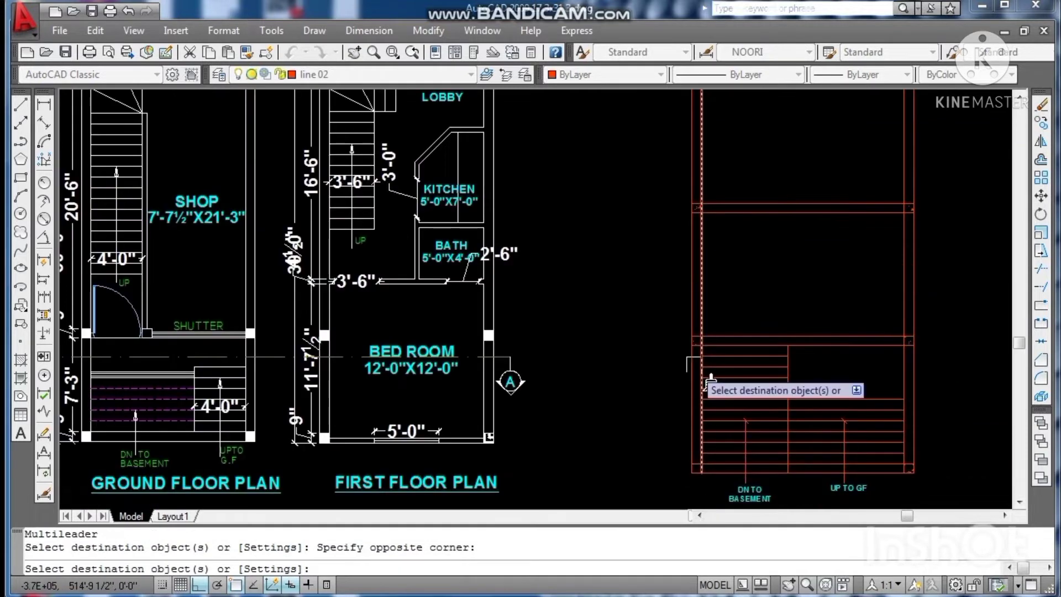
scroll(697, 352, up, 4)
click(687, 360)
scroll(685, 459, down, 4)
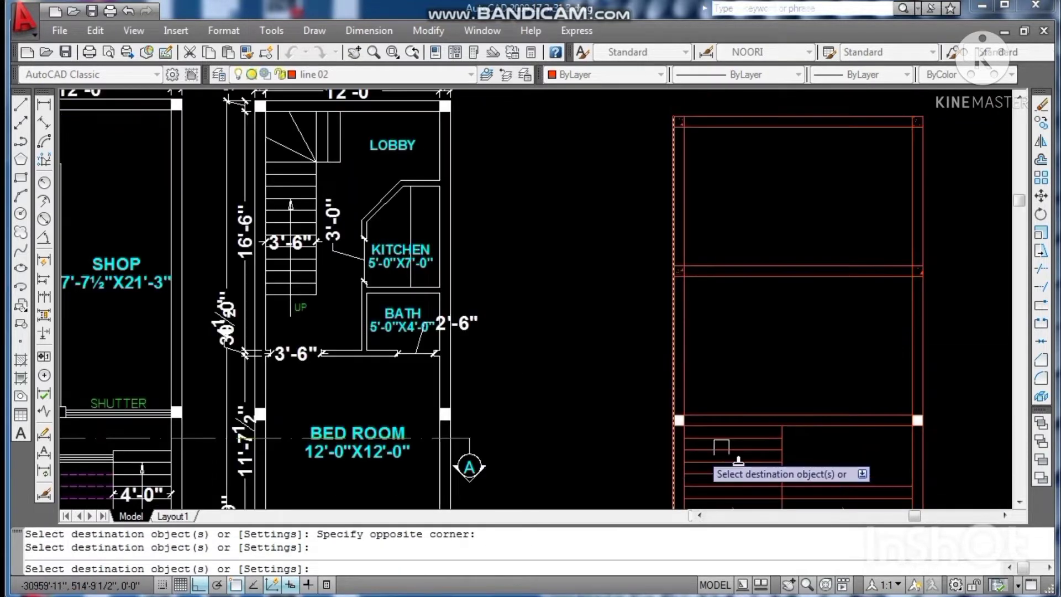
Step: Apply the matched white hatch properties to the column hatches of the middle cross wall and the plan's corners
scroll(678, 276, up, 3)
click(674, 278)
scroll(663, 310, down, 4)
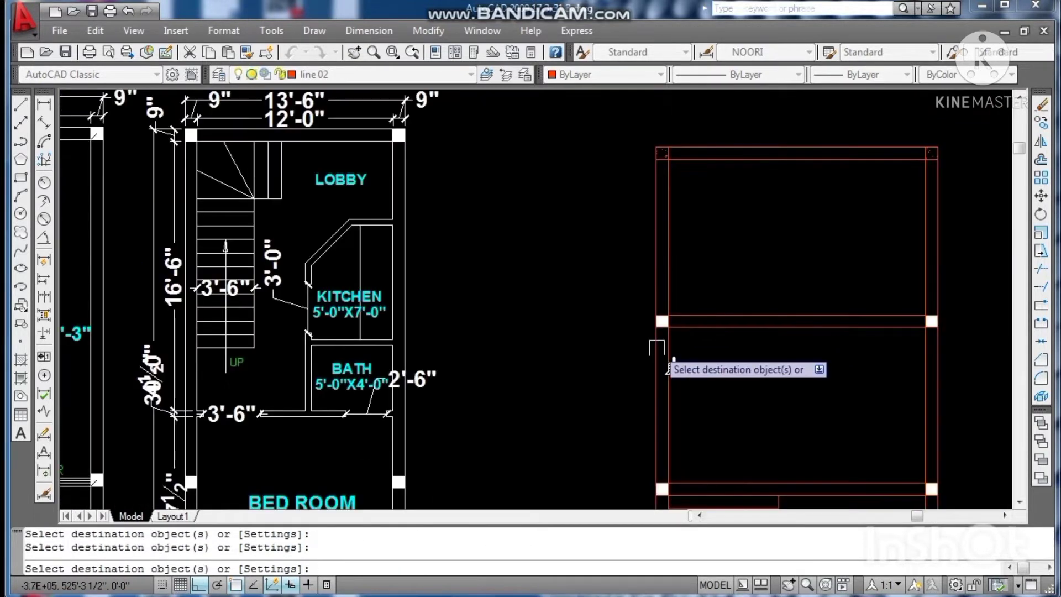
scroll(658, 163, up, 3)
key(Escape)
key(Escape)
key(Escape)
scroll(635, 165, down, 4)
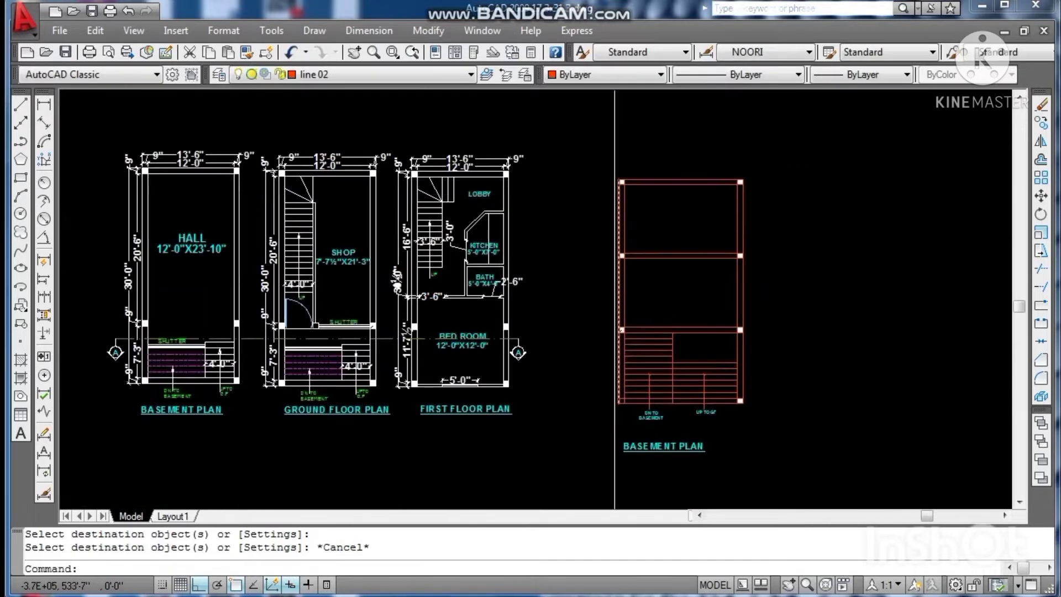
Step: Hatch the empty column square at the lower-left corner of the basement plan's stair area
scroll(627, 376, up, 4)
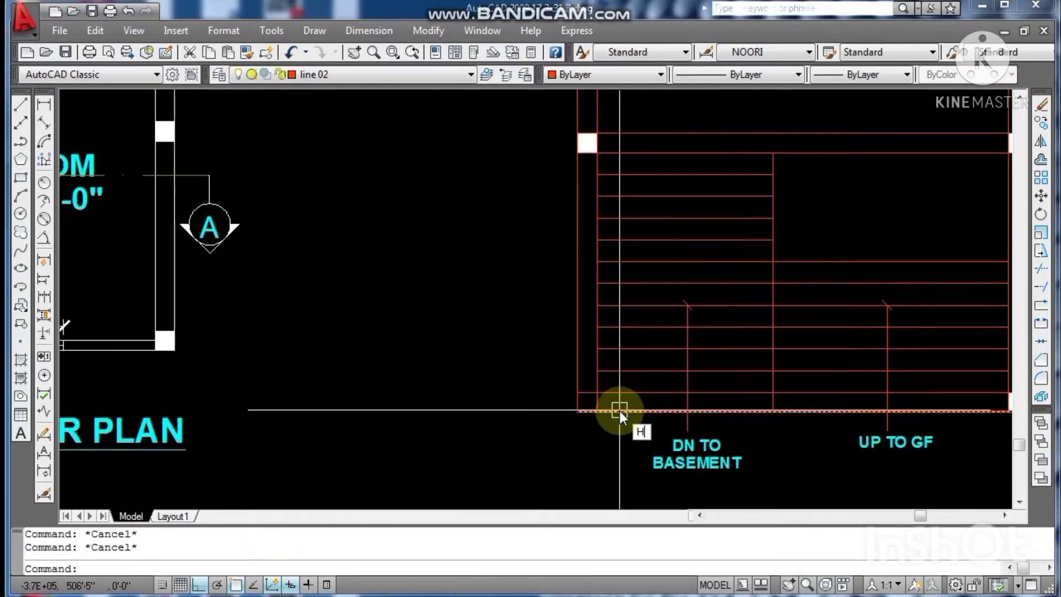
key(Return)
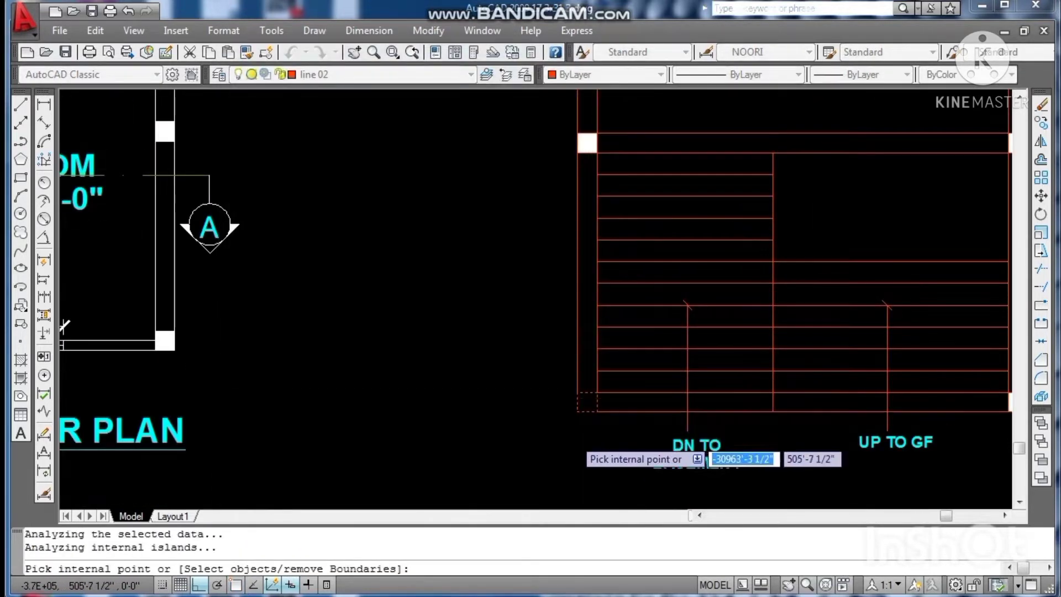
scroll(579, 418, down, 2)
key(Escape)
key(Escape)
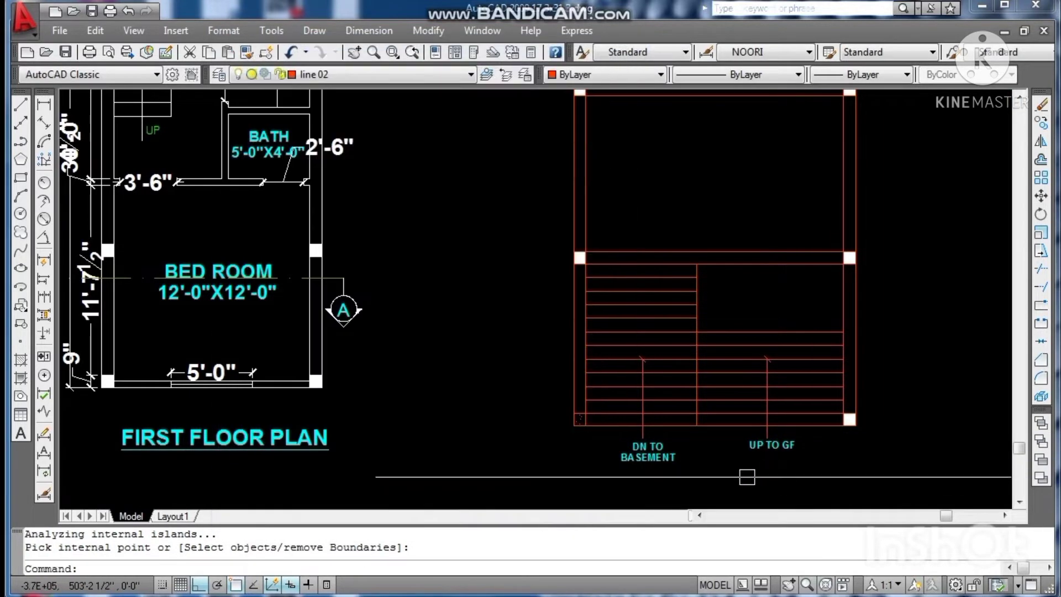
Step: Match the white hatch properties of the lower-right corner column onto the lower-left corner column hatch and save the drawing
text(MA)
key(Return)
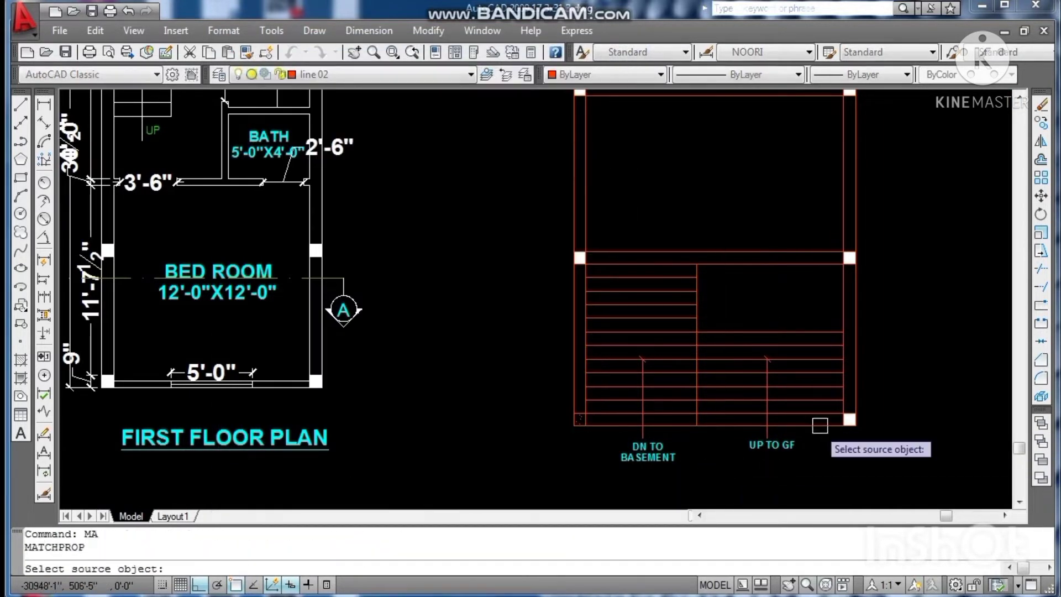
scroll(839, 423, up, 5)
click(860, 432)
scroll(858, 434, down, 5)
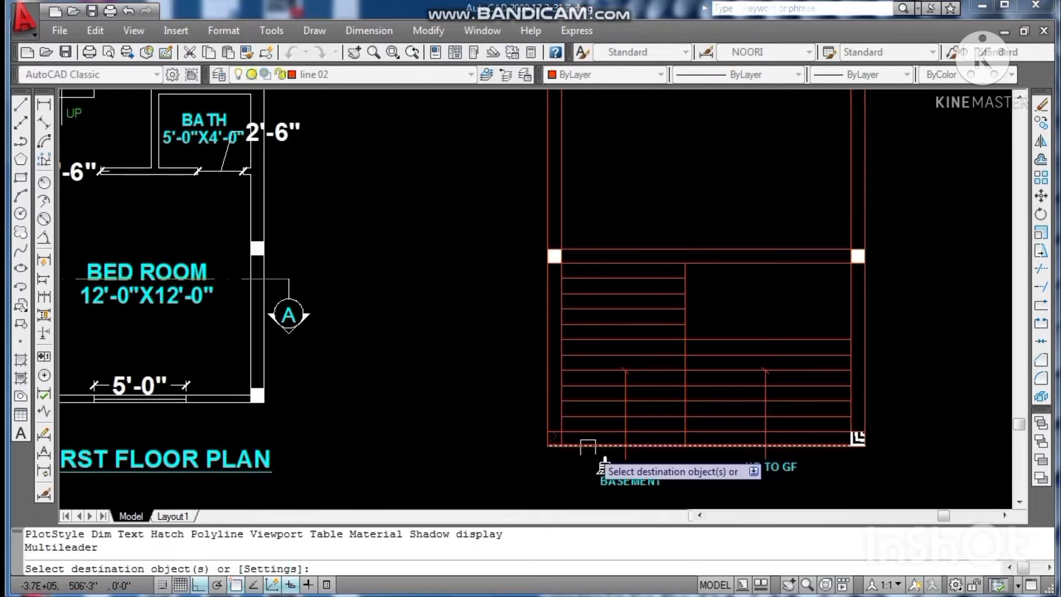
scroll(553, 442, up, 5)
scroll(522, 464, down, 4)
key(Escape)
key(Escape)
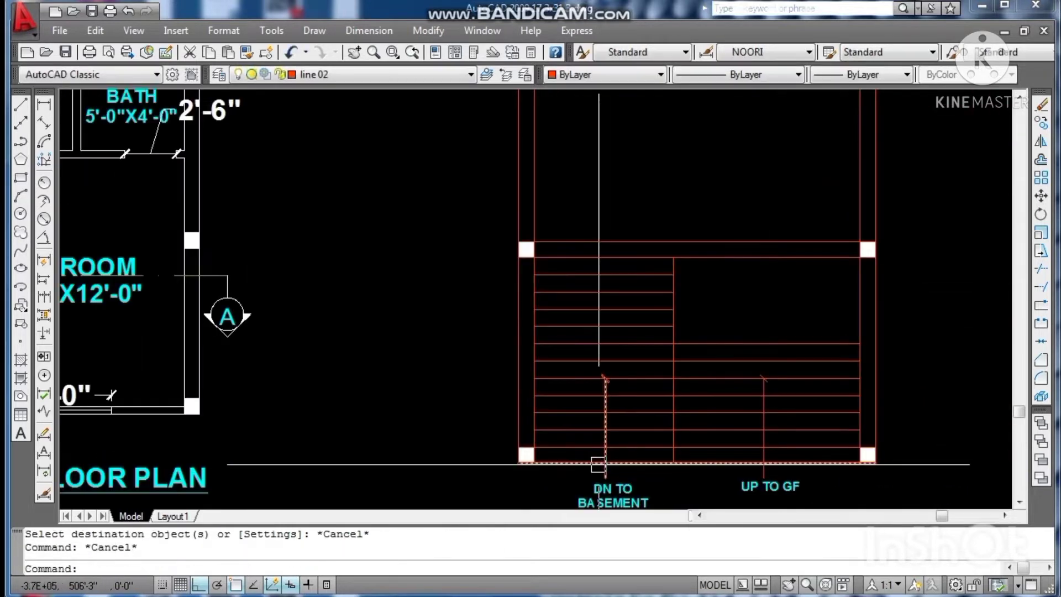
scroll(805, 445, down, 4)
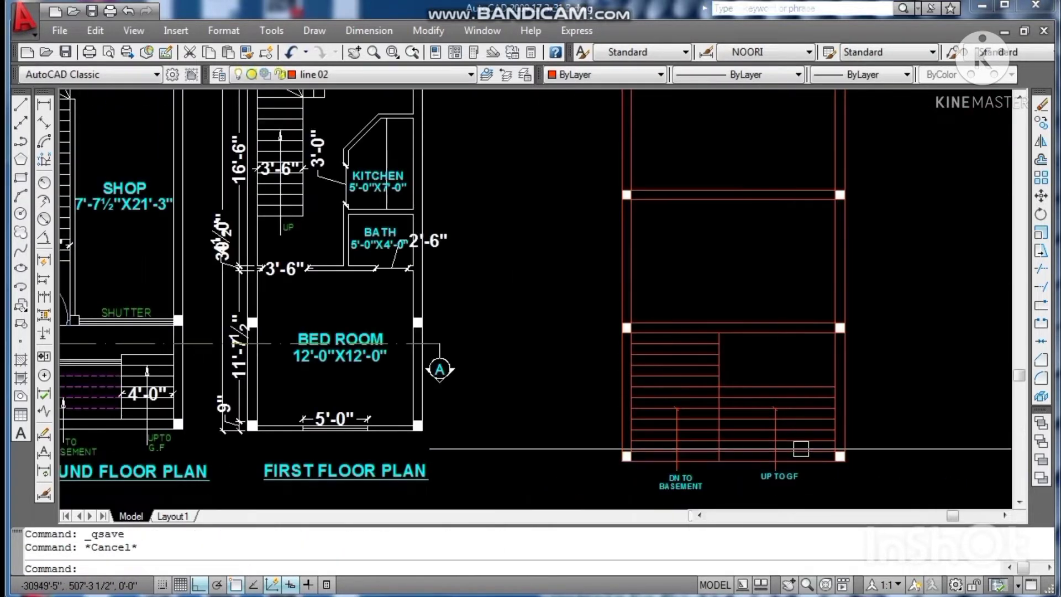
scroll(809, 408, up, 3)
scroll(830, 408, down, 4)
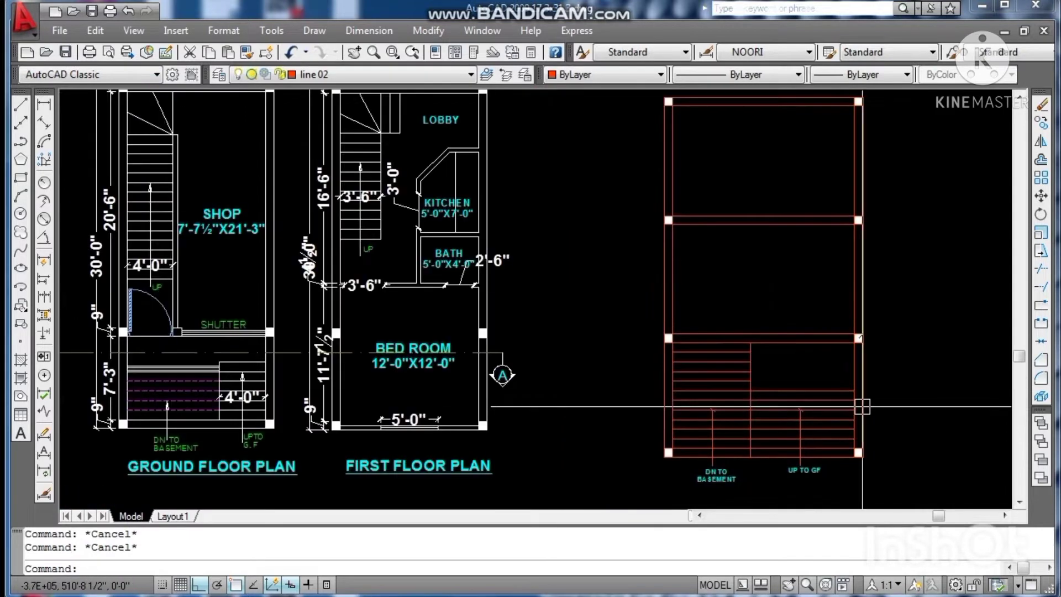
scroll(722, 409, up, 5)
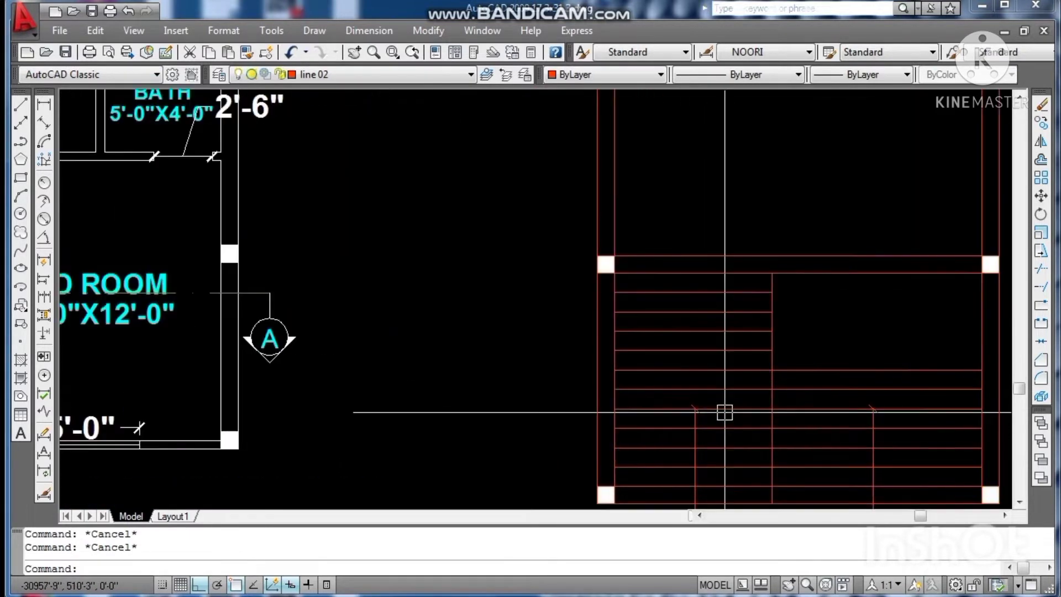
scroll(727, 293, up, 2)
click(727, 282)
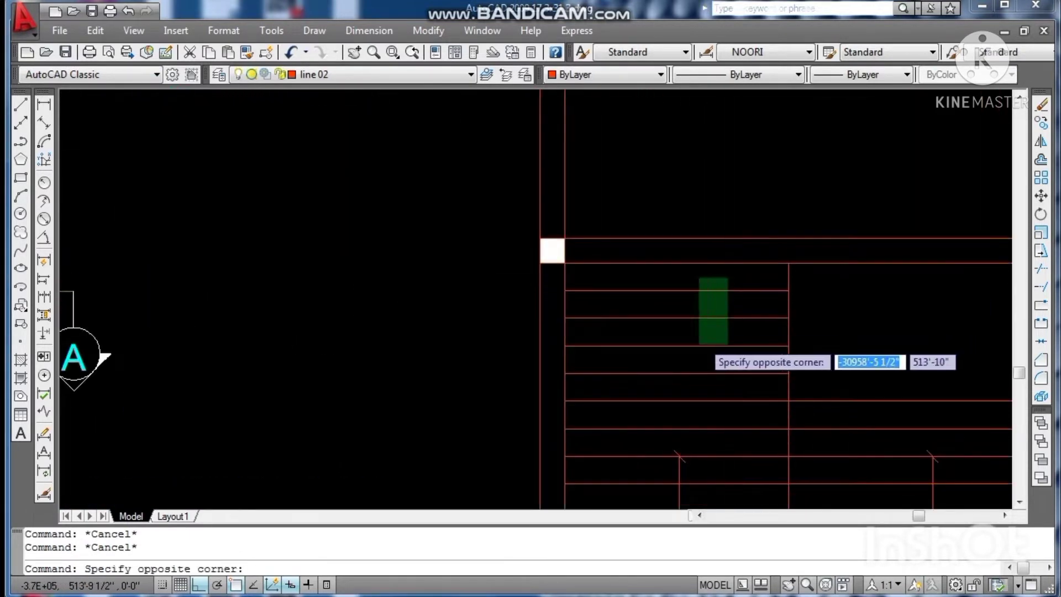
key(Escape)
scroll(611, 370, down, 4)
Step: Match the ground floor plan's dashed magenta stair lines onto the four short upper-left treads of the basement stairs and save the drawing
text(M)
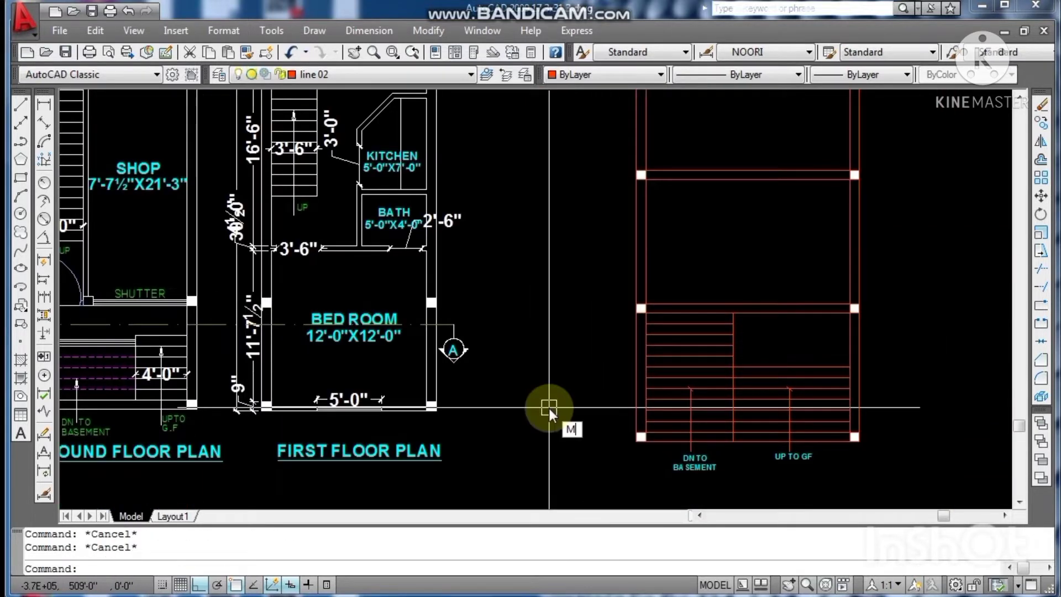
text(A)
key(Return)
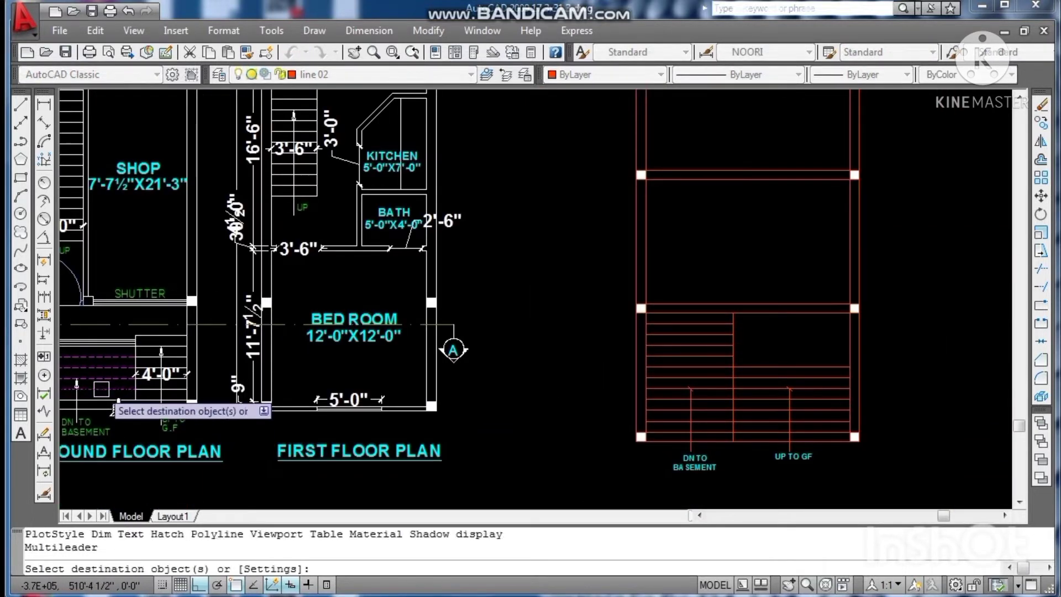
scroll(713, 353, up, 2)
click(710, 348)
click(710, 334)
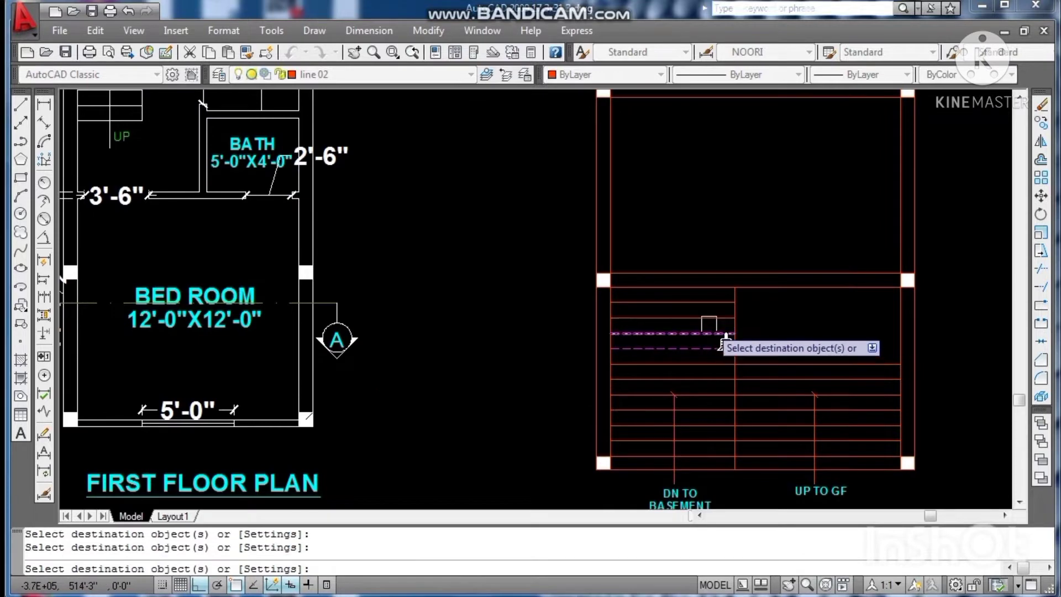
key(Escape)
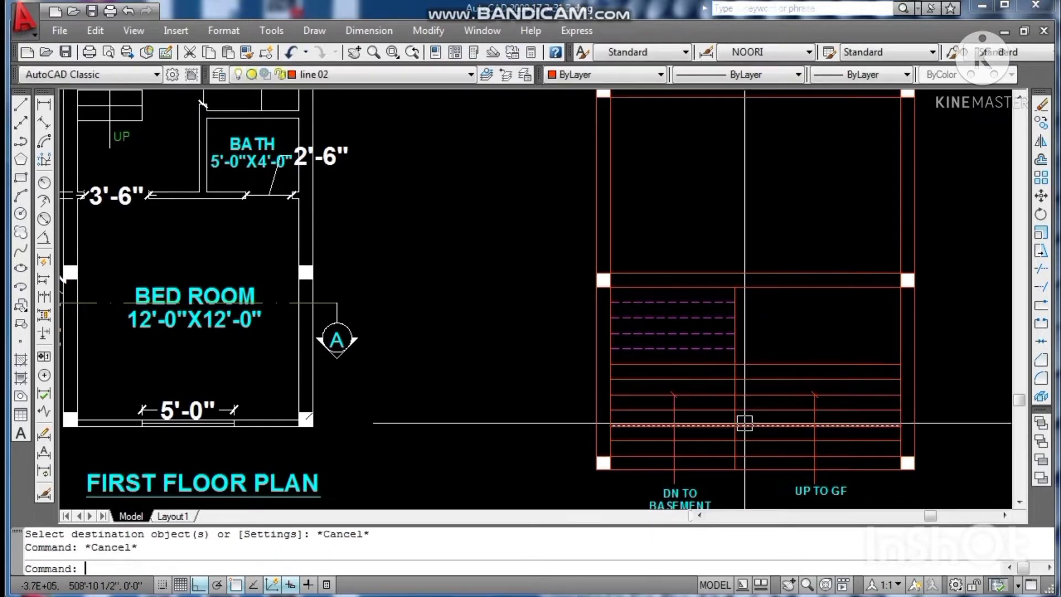
key(ctrl+s)
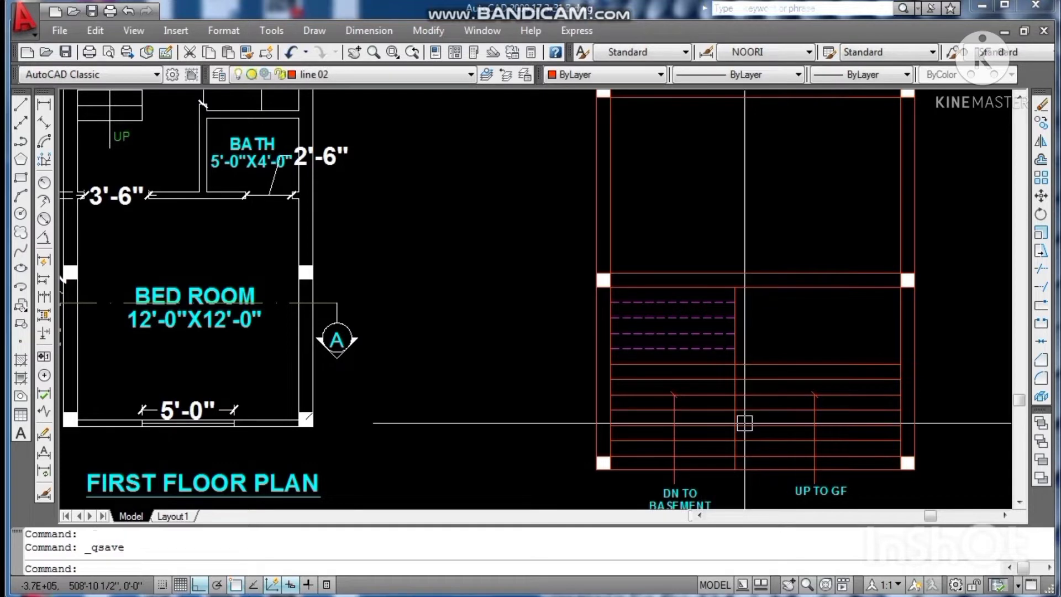
Step: Try to move the cross wall above the stairs, with its column hatches, straight down to the uppermost full-width tread
scroll(746, 465, down, 2)
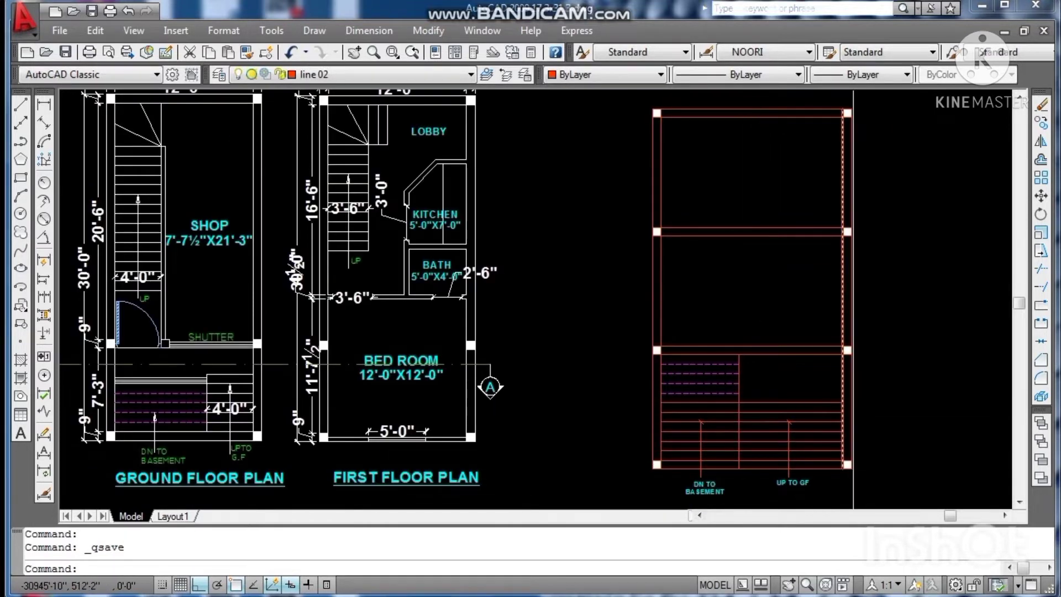
scroll(838, 380, up, 2)
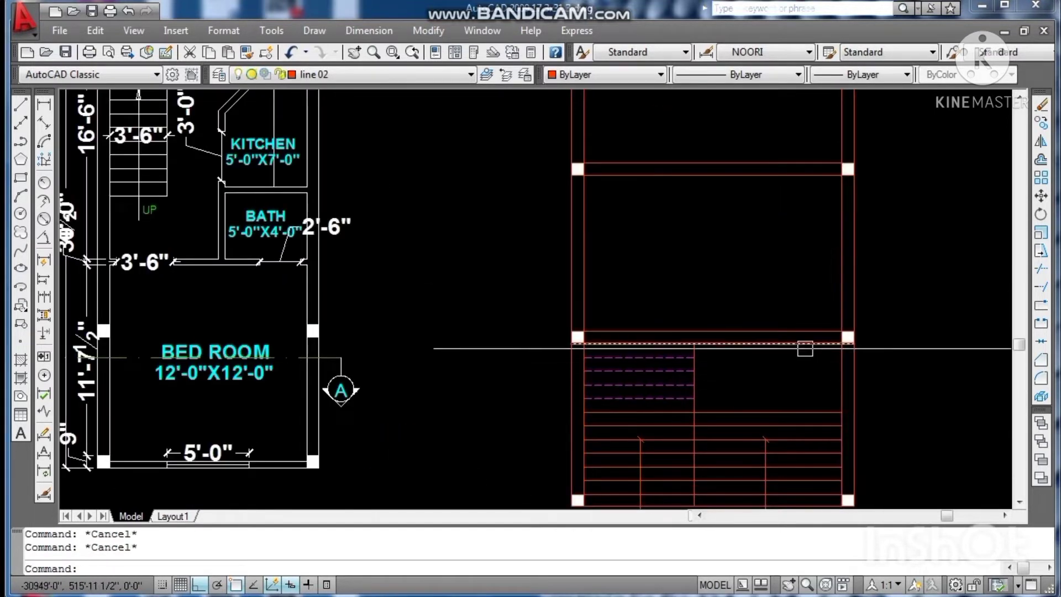
click(803, 317)
click(794, 359)
scroll(844, 332, up, 2)
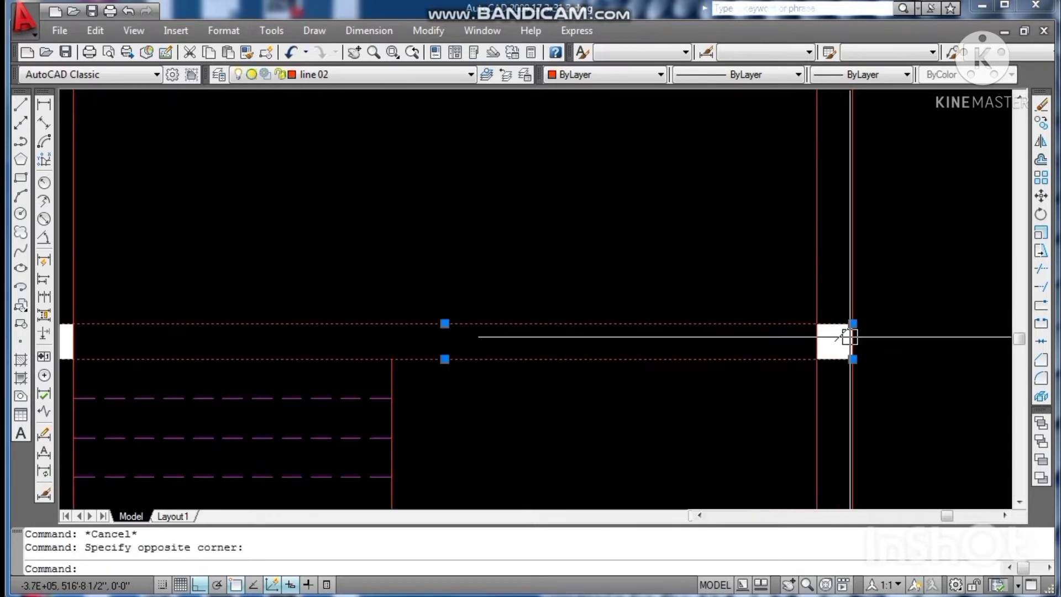
click(831, 347)
scroll(526, 329, down, 2)
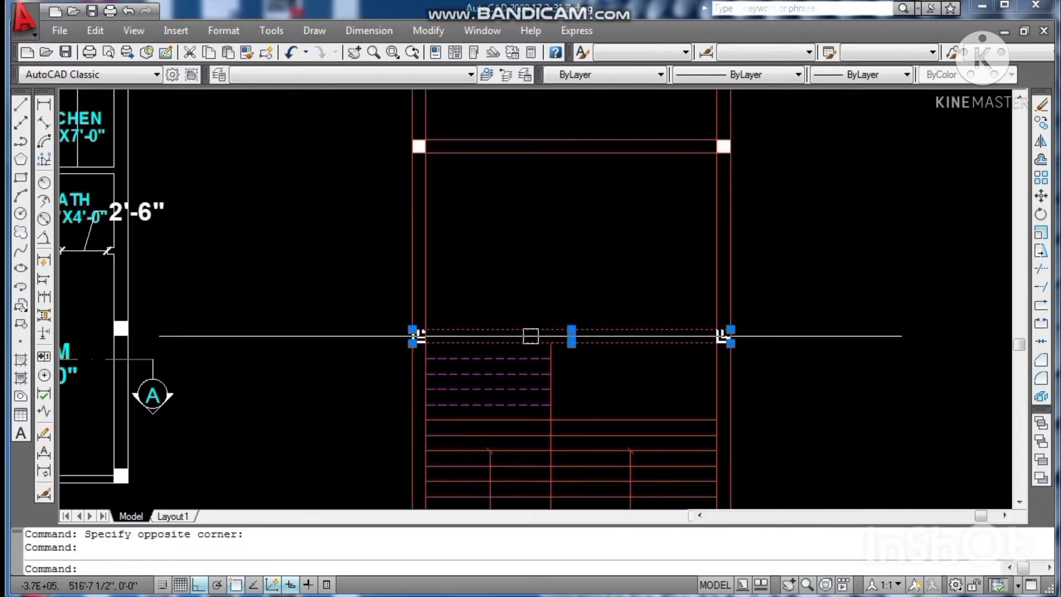
text(m)
key(Return)
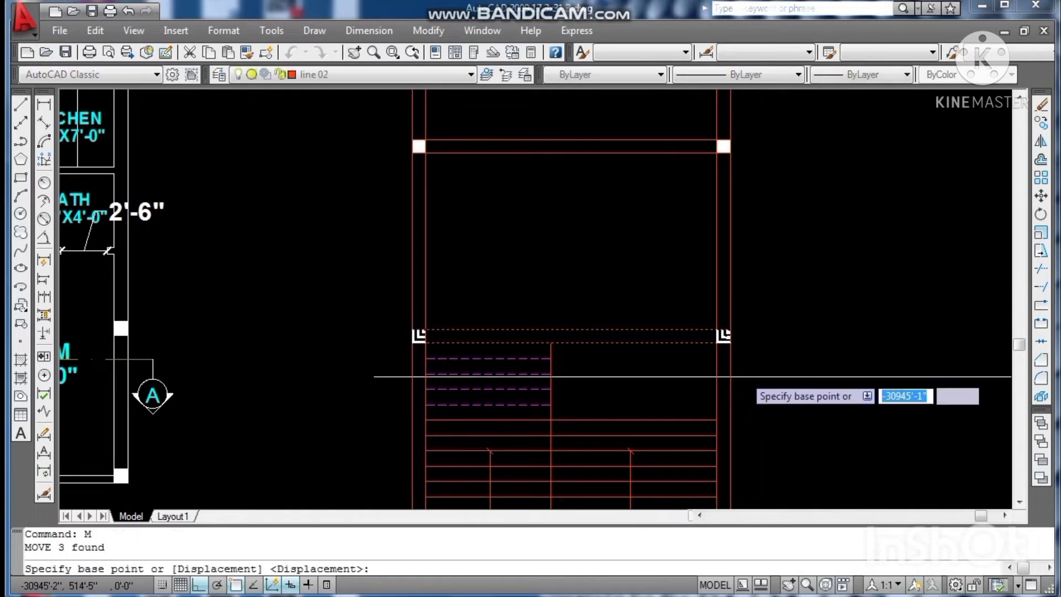
click(722, 332)
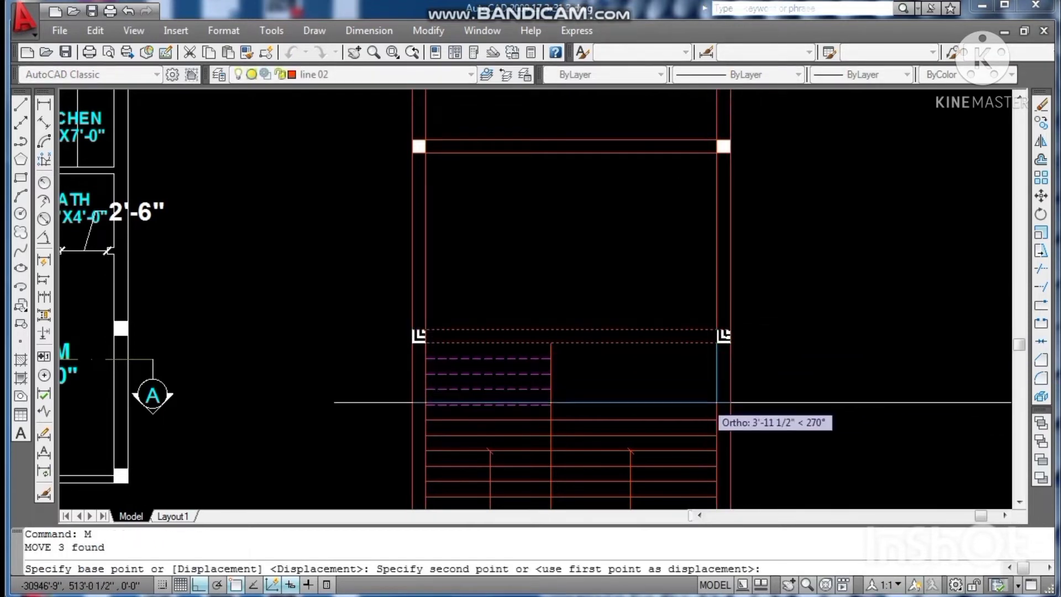
click(724, 424)
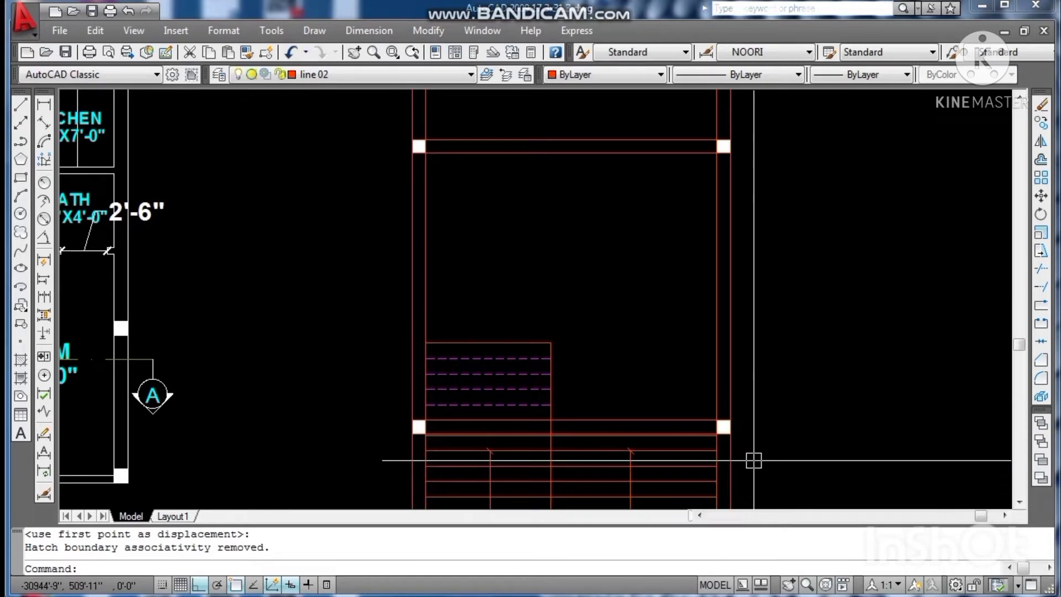
Step: Undo the last move of the cross wall and its column hatches
text(u)
key(Return)
key(Escape)
key(Escape)
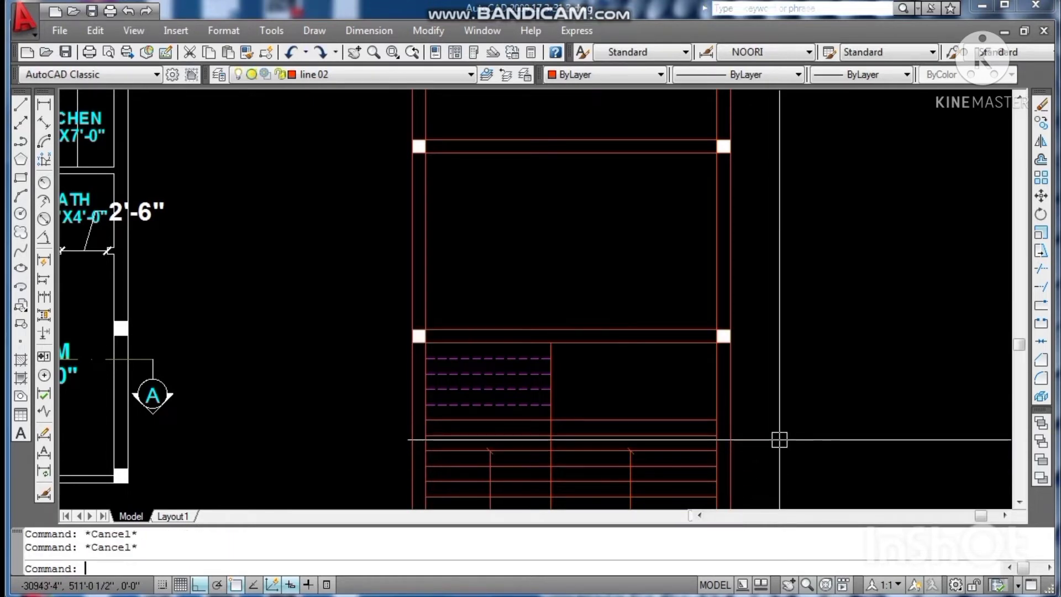
Step: Save the drawing
scroll(776, 439, down, 1)
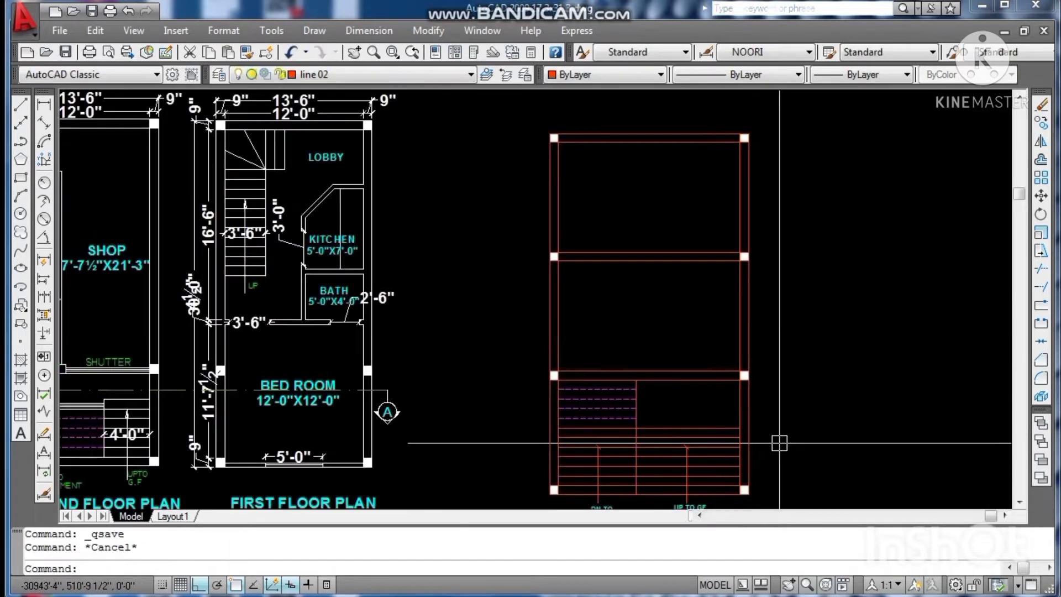
key(ctrl+s)
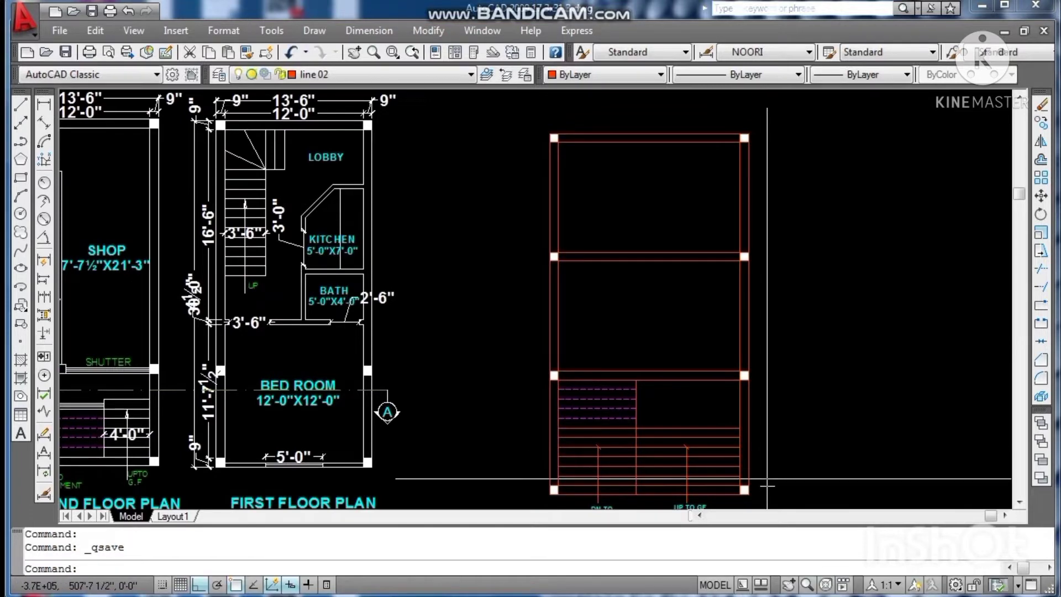
key(Escape)
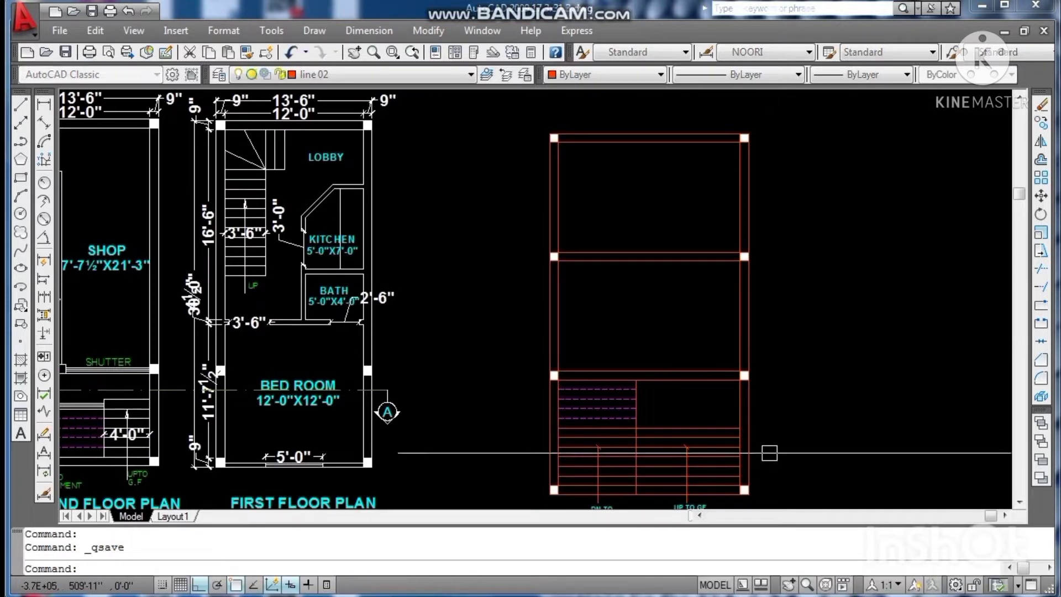
Step: Match the dashed magenta properties of a basement stair tread onto the lines of the middle cross wall and the one above the stairs
scroll(701, 394, down, 2)
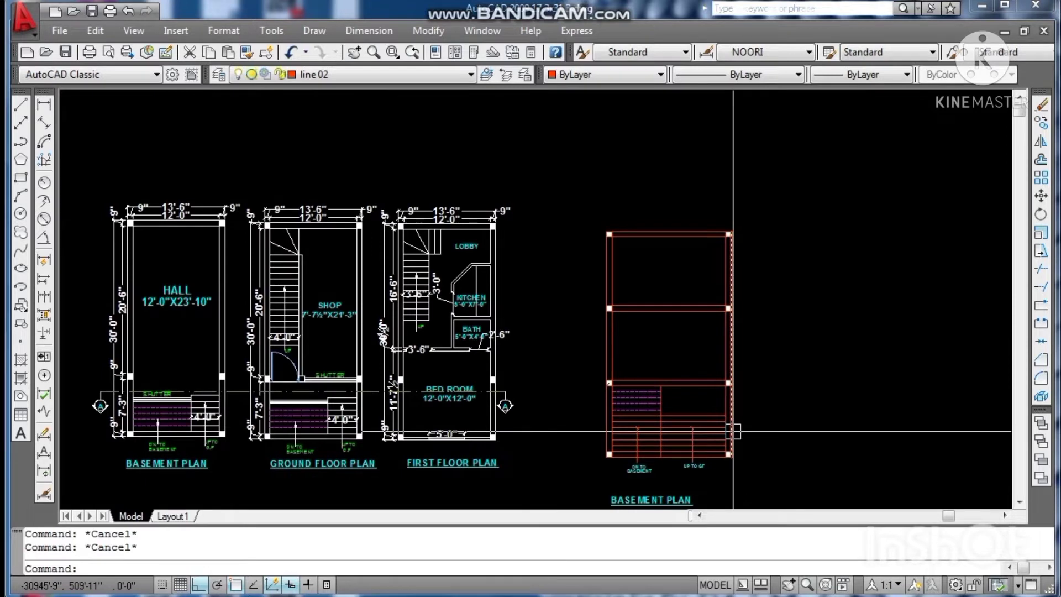
key(Return)
scroll(659, 400, up, 4)
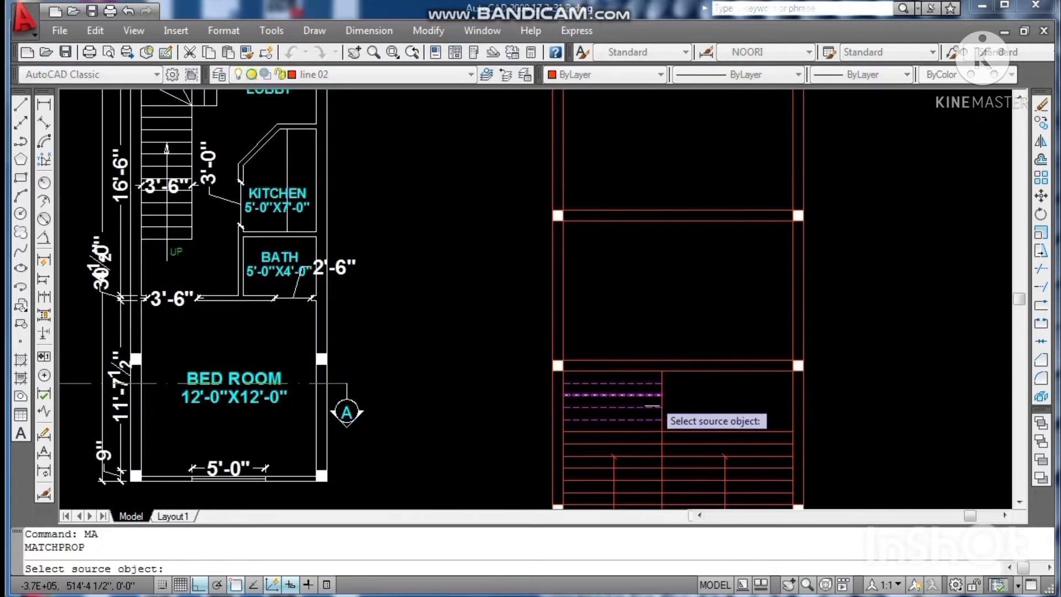
click(650, 397)
click(715, 322)
click(685, 384)
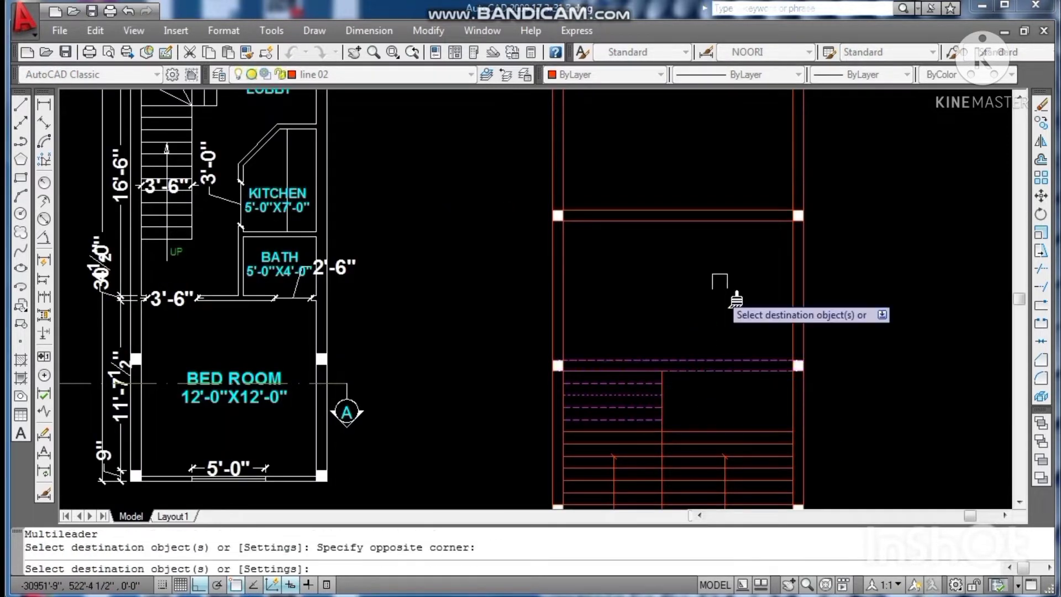
click(714, 175)
click(685, 309)
scroll(688, 320, down, 2)
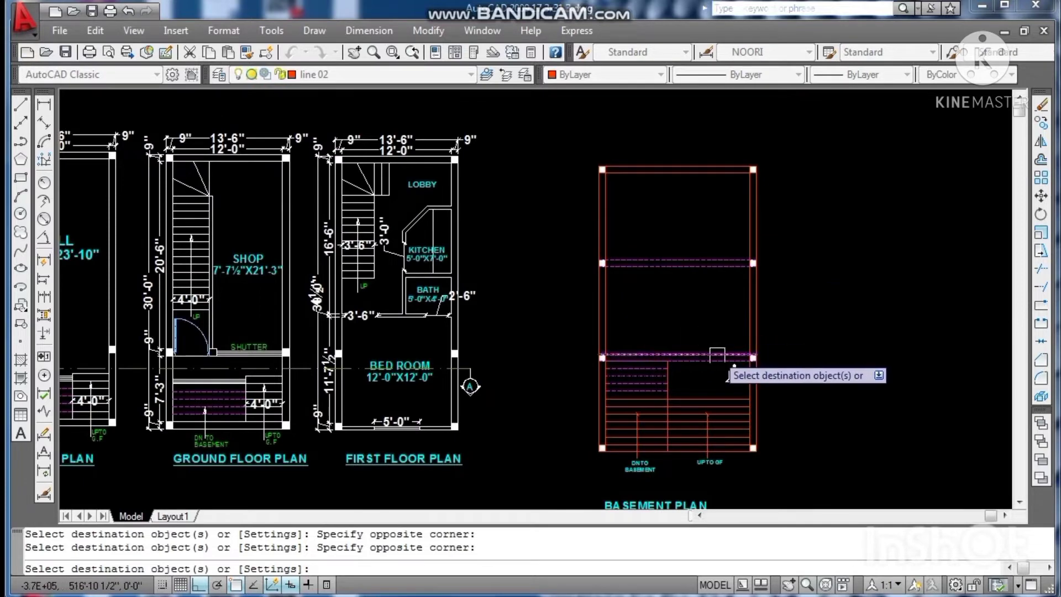
key(Escape)
key(Escape)
scroll(765, 391, up, 2)
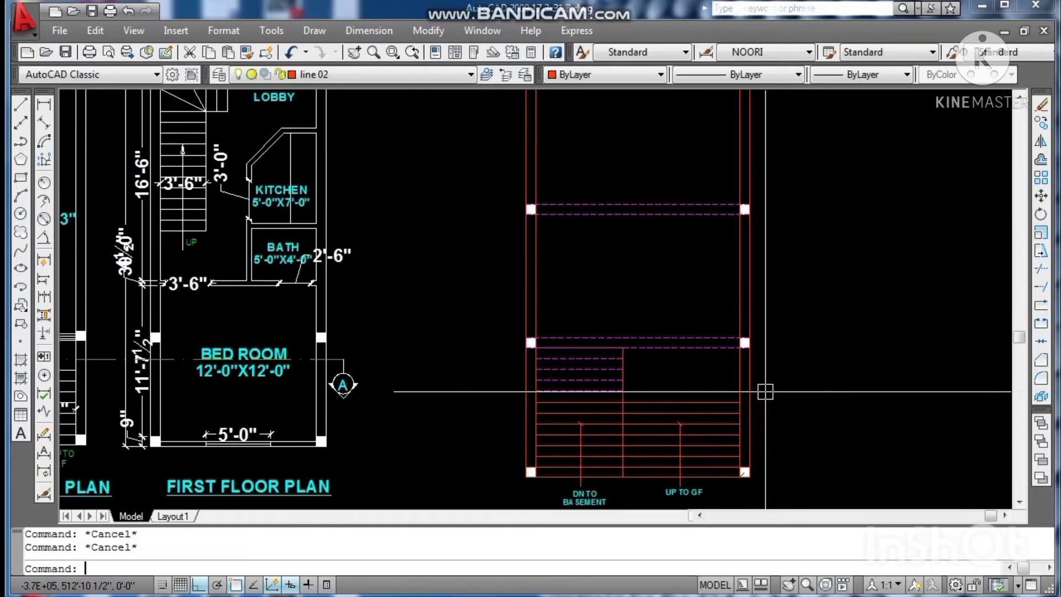
Step: Hatch the right, upper and left outer walls of the new basement plan with AR-CONC at scale 2.0, and save the drawing
text(H)
key(Return)
click(486, 99)
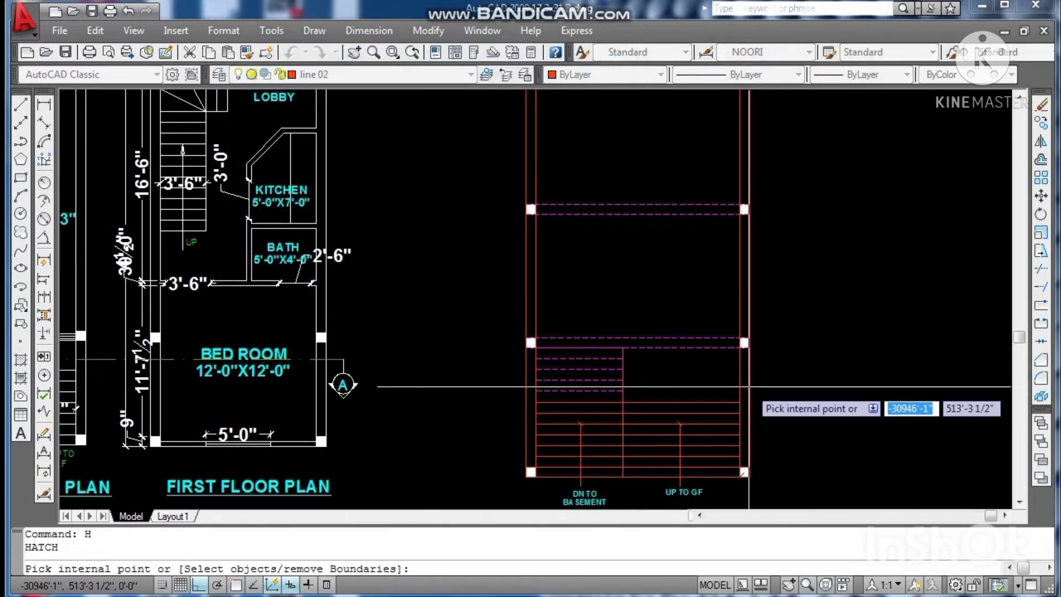
click(744, 406)
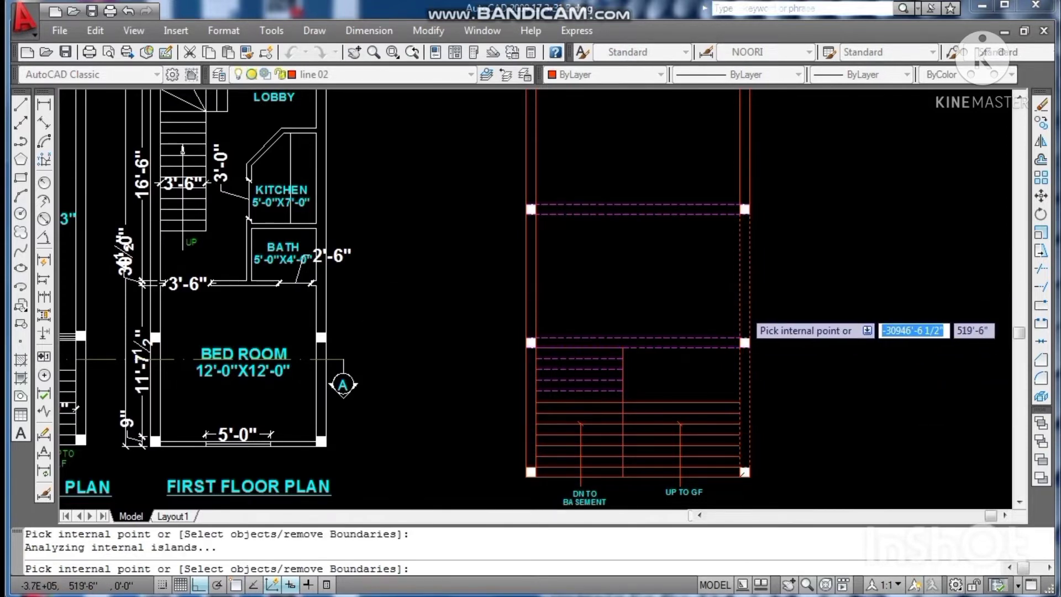
scroll(746, 232, down, 3)
scroll(744, 218, up, 3)
click(742, 220)
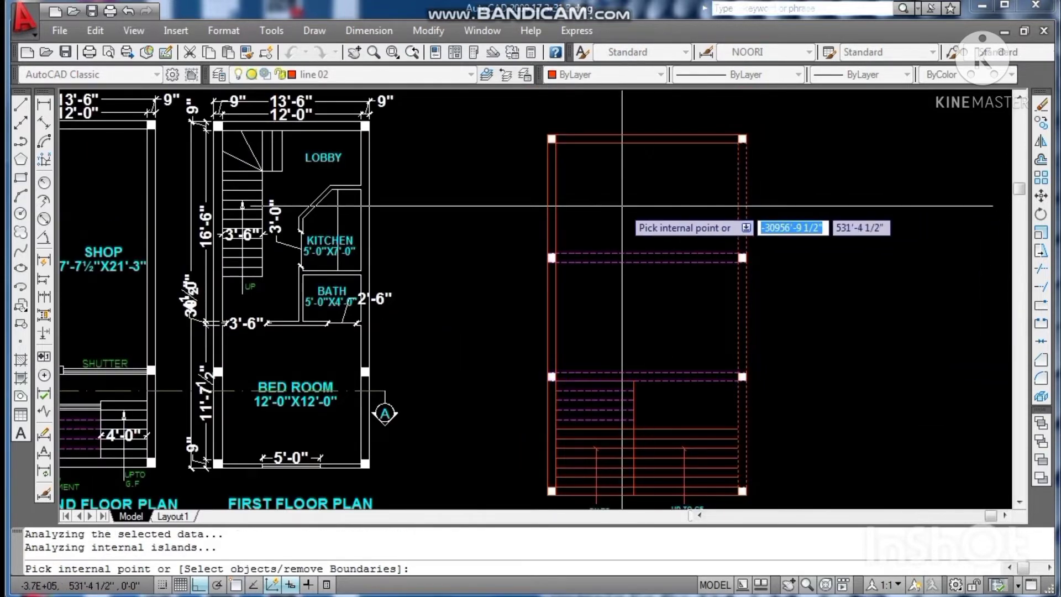
click(618, 135)
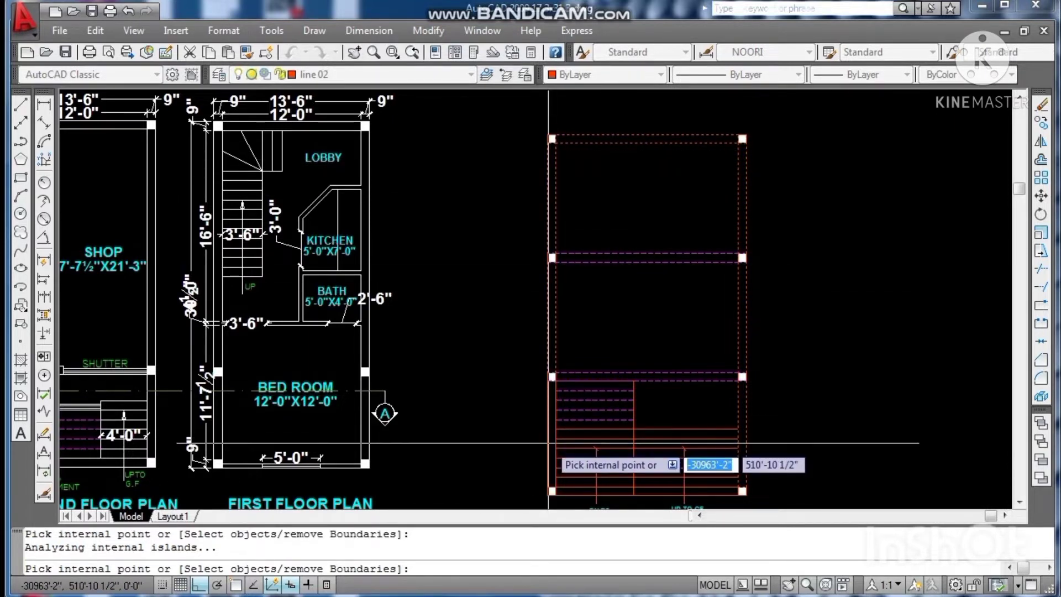
scroll(548, 442, down, 1)
scroll(558, 451, up, 2)
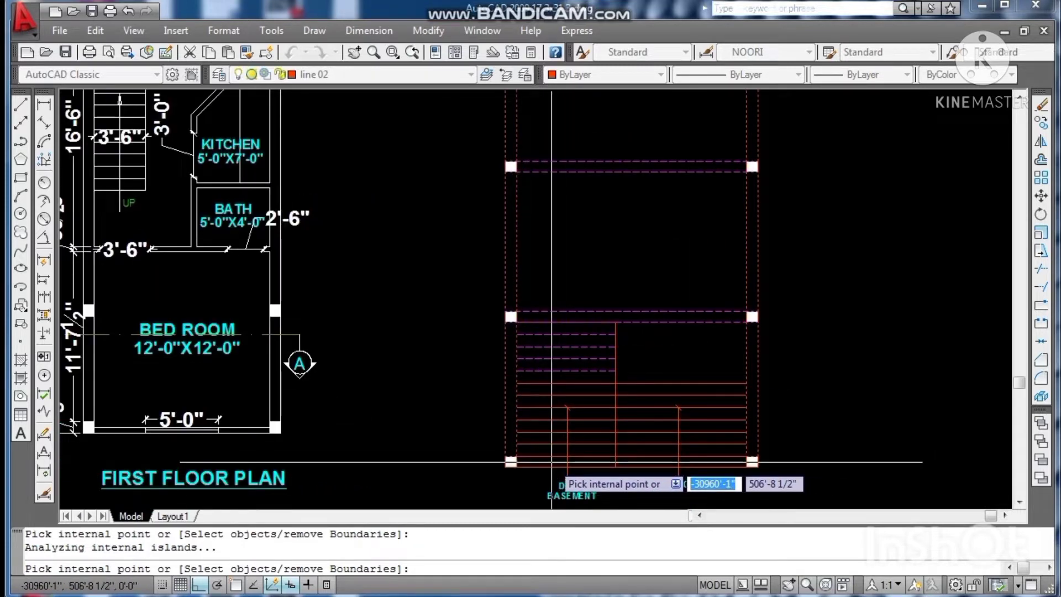
key(Return)
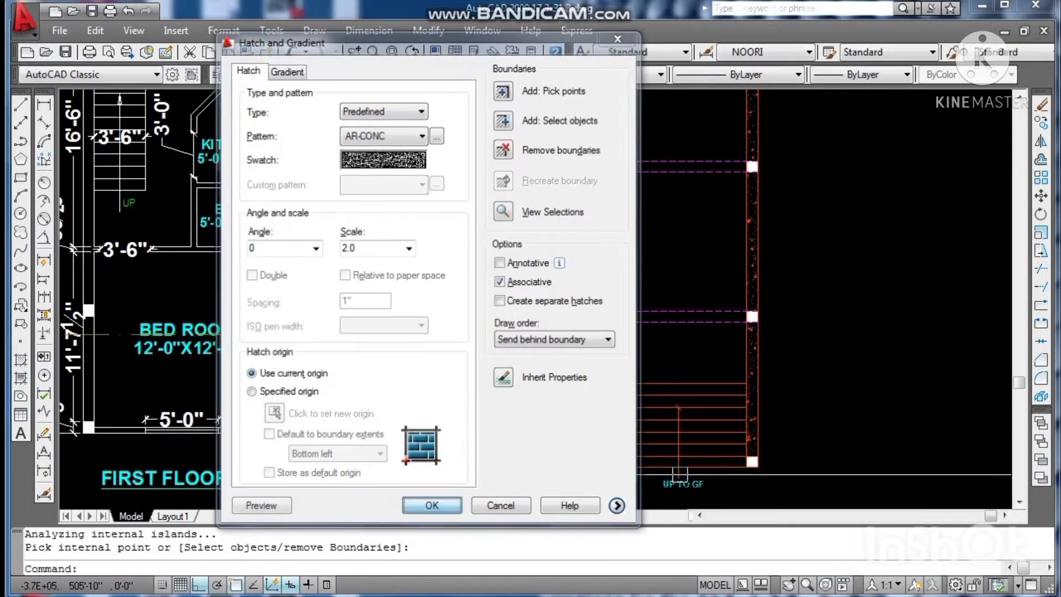
key(Return)
scroll(693, 483, down, 2)
key(Escape)
key(Escape)
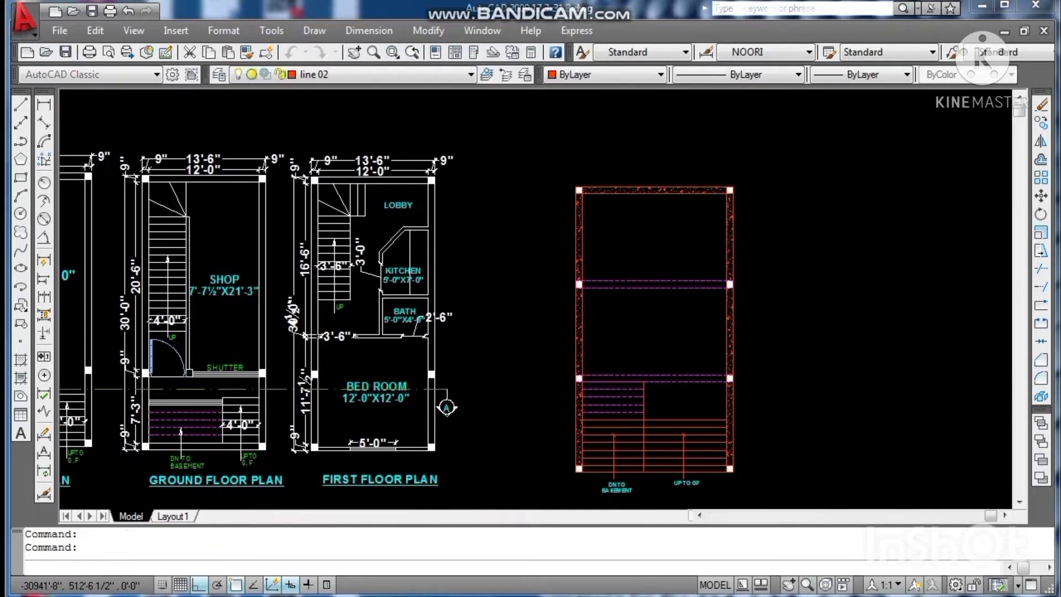
key(ctrl+s)
key(Escape)
Step: Copy the HALL label and its size text from the reference basement plan into the middle bay of the new plan
scroll(425, 354, down, 2)
scroll(200, 267, up, 4)
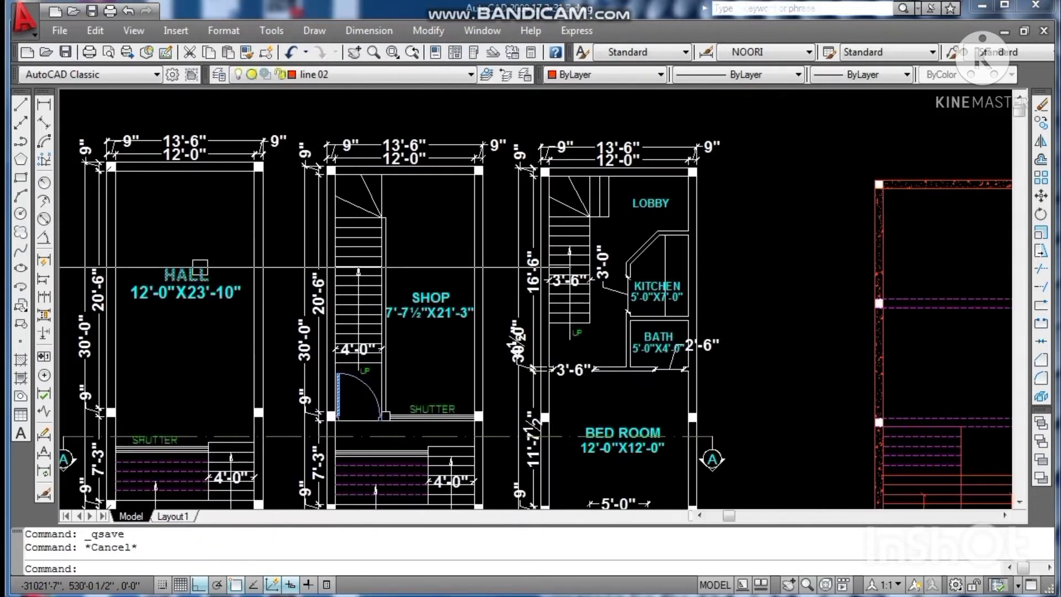
click(165, 326)
key(Escape)
click(204, 245)
click(172, 329)
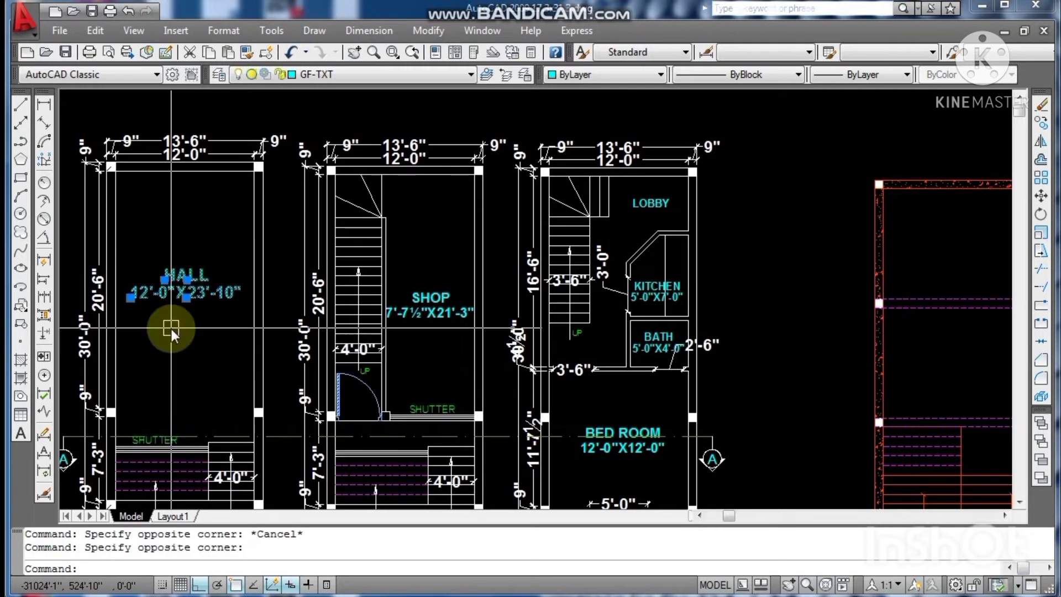
text(co)
key(Return)
click(171, 329)
scroll(331, 376, down, 4)
scroll(417, 381, up, 1)
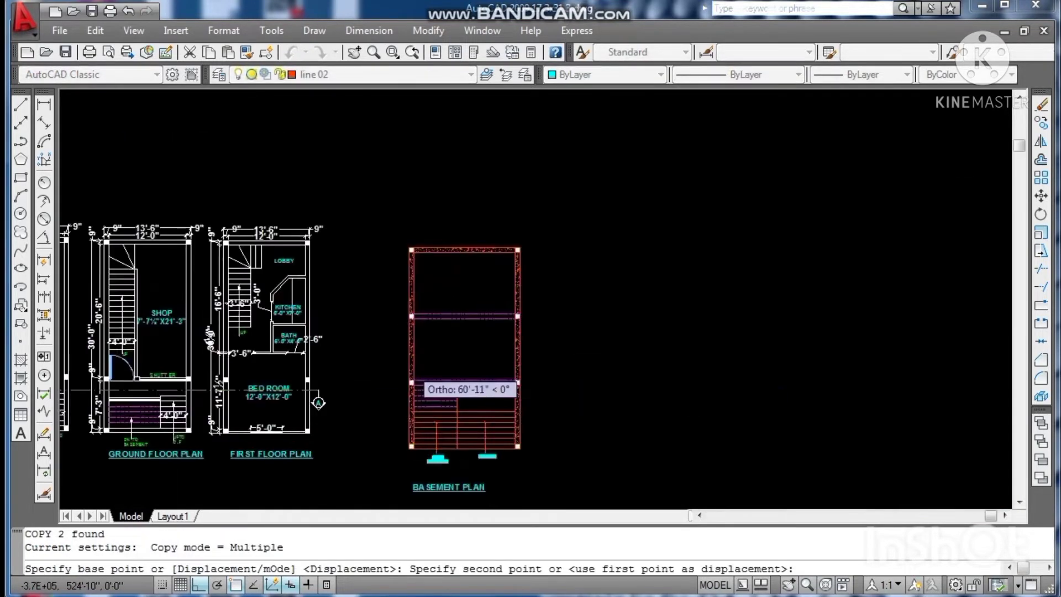
scroll(417, 387, up, 3)
key(F8)
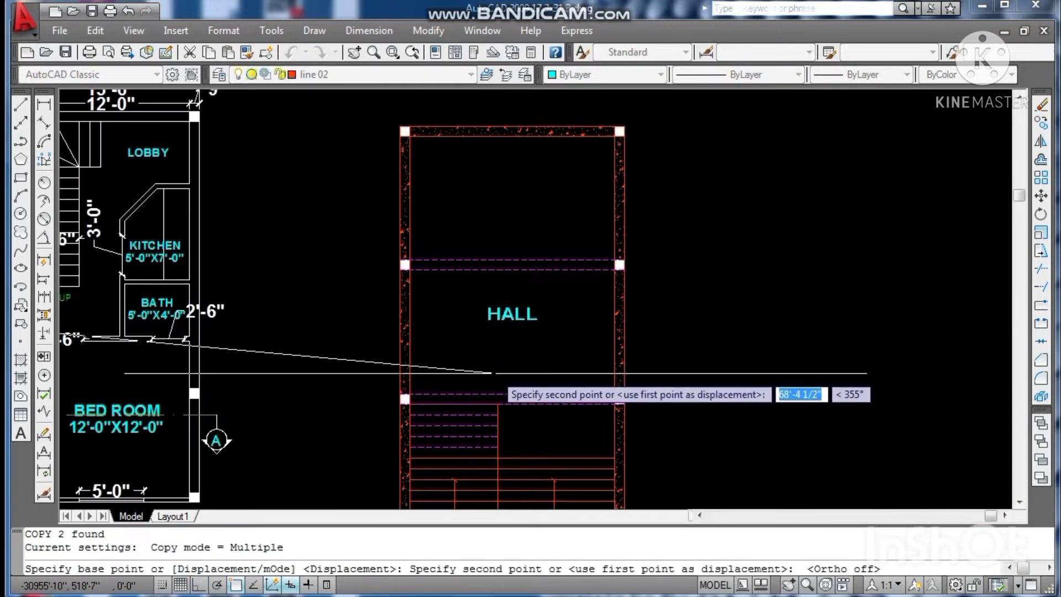
click(492, 373)
key(Escape)
key(Escape)
Step: Change the copied room label to B/HALL
double_click(490, 315)
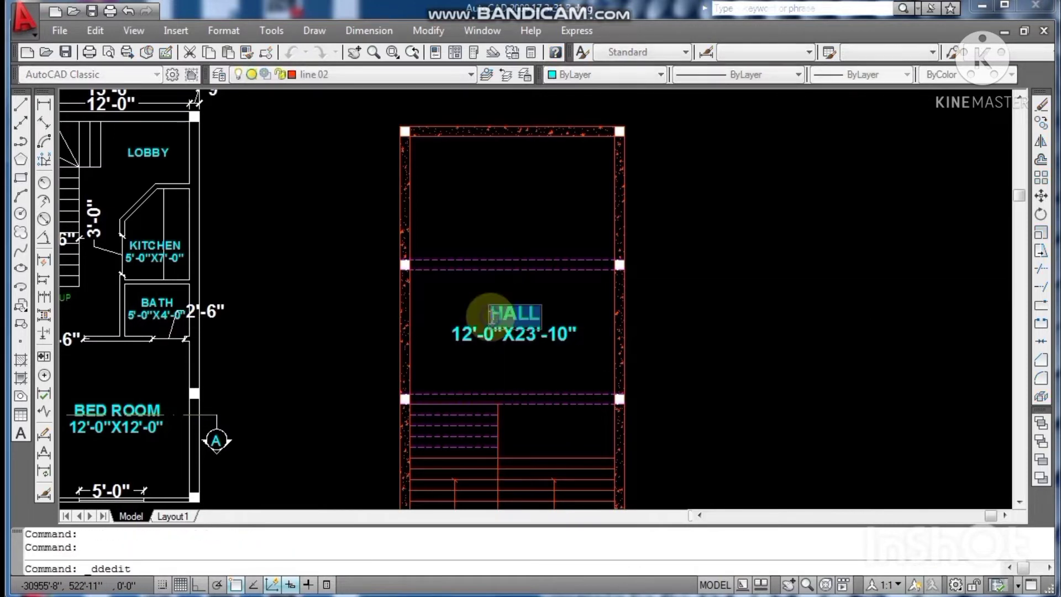
click(491, 317)
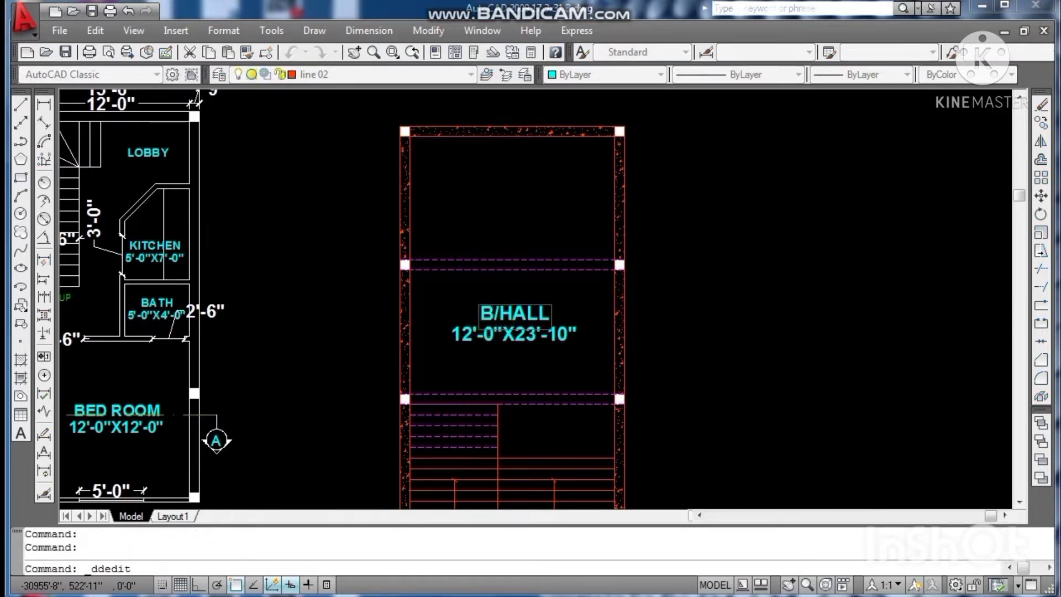
key(Return)
Step: Set the first dimension in the B/HALL size text to 15'-9"
scroll(481, 351, up, 3)
click(458, 329)
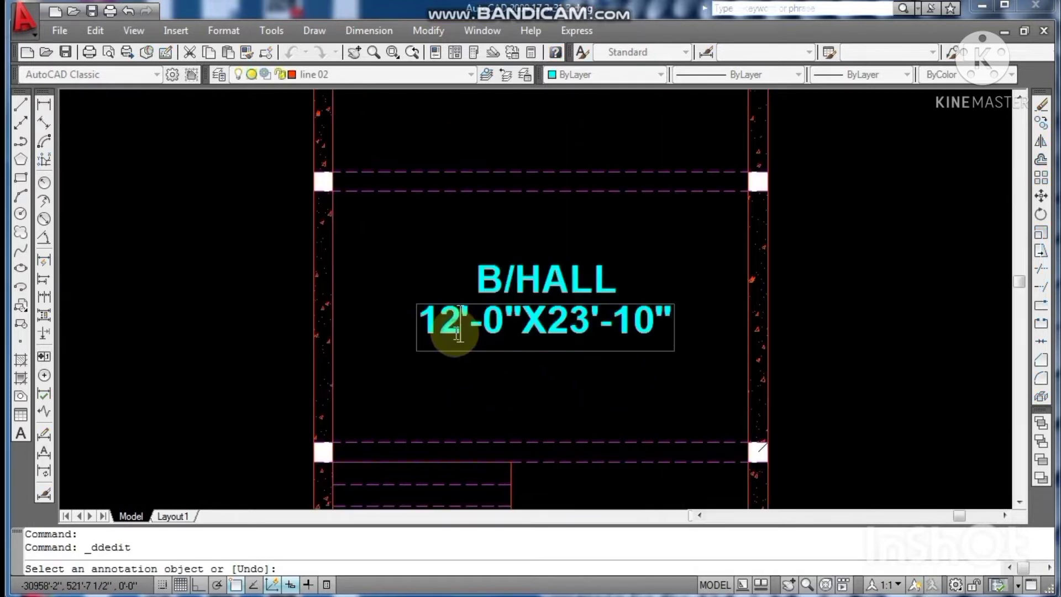
key(BackSpace)
text(5)
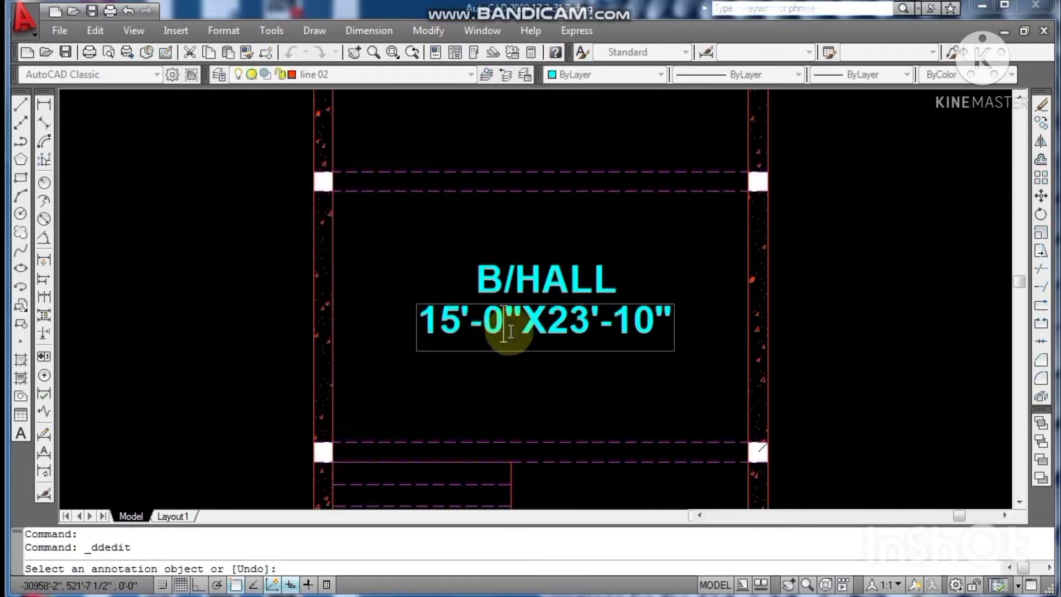
key(BackSpace)
text(9)
key(Return)
scroll(549, 379, down, 2)
key(Escape)
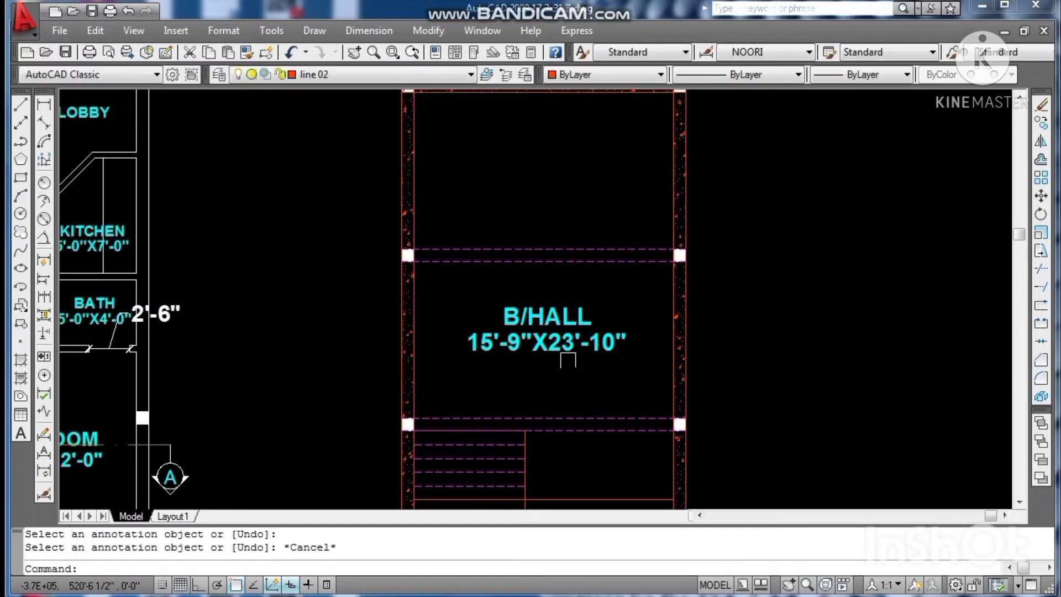
Step: Set the second dimension in the B/HALL size text to 29'-9"
scroll(568, 359, up, 3)
double_click(568, 355)
click(570, 356)
key(BackSpace)
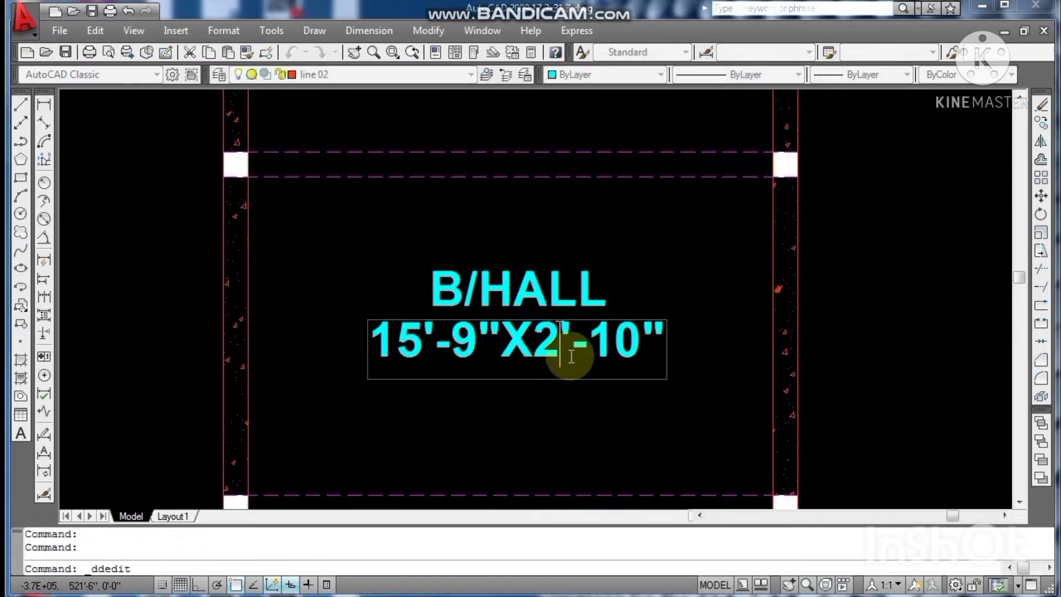
text(9)
key(BackSpace)
key(BackSpace)
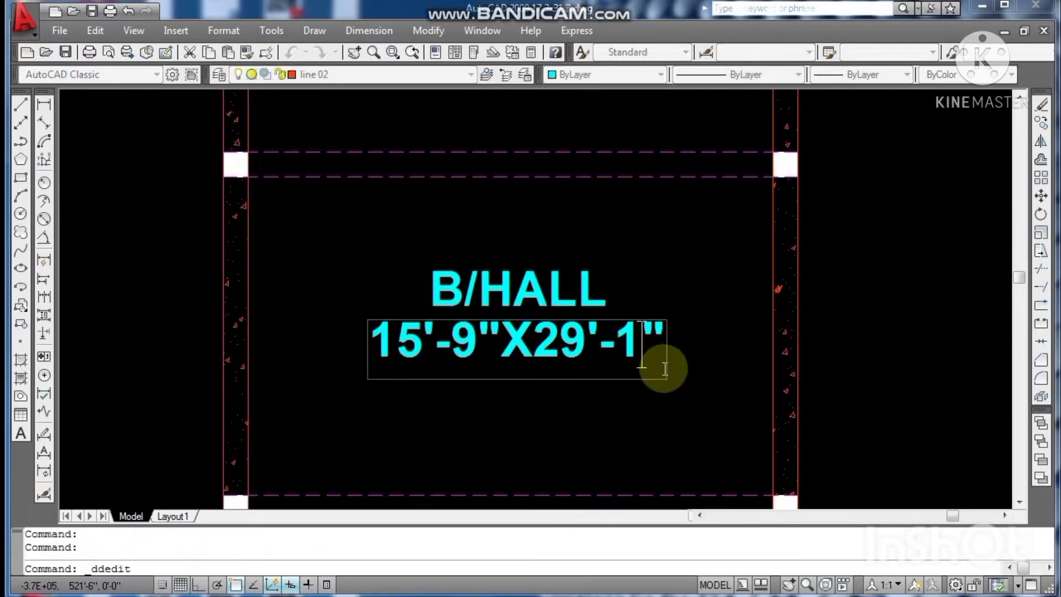
text(9)
click(663, 374)
key(Escape)
Step: Check the labelled basement plan and its stairs, and save the drawing
scroll(680, 398, down, 4)
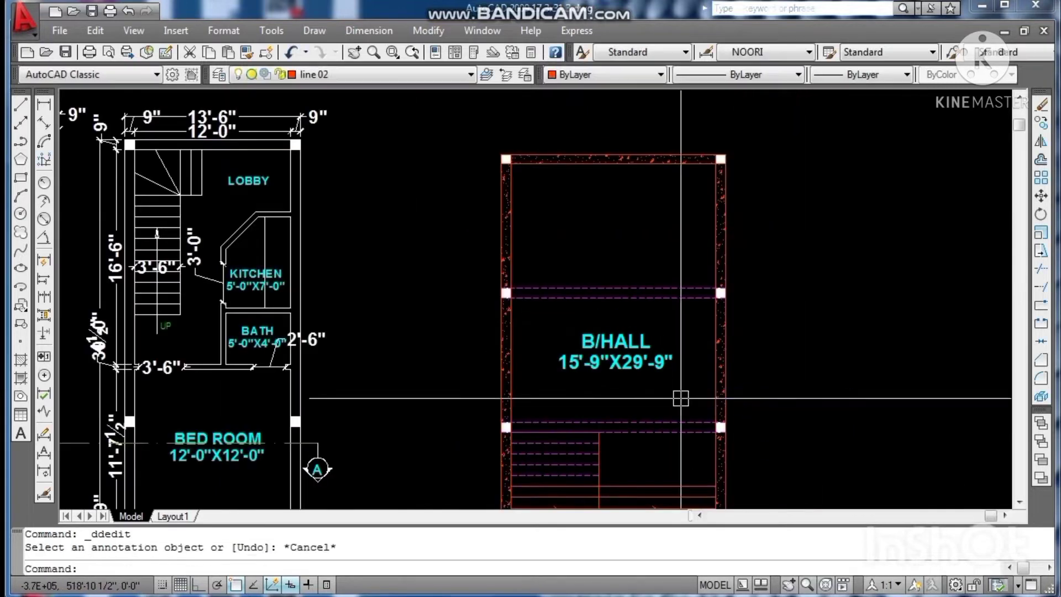
scroll(680, 395, down, 2)
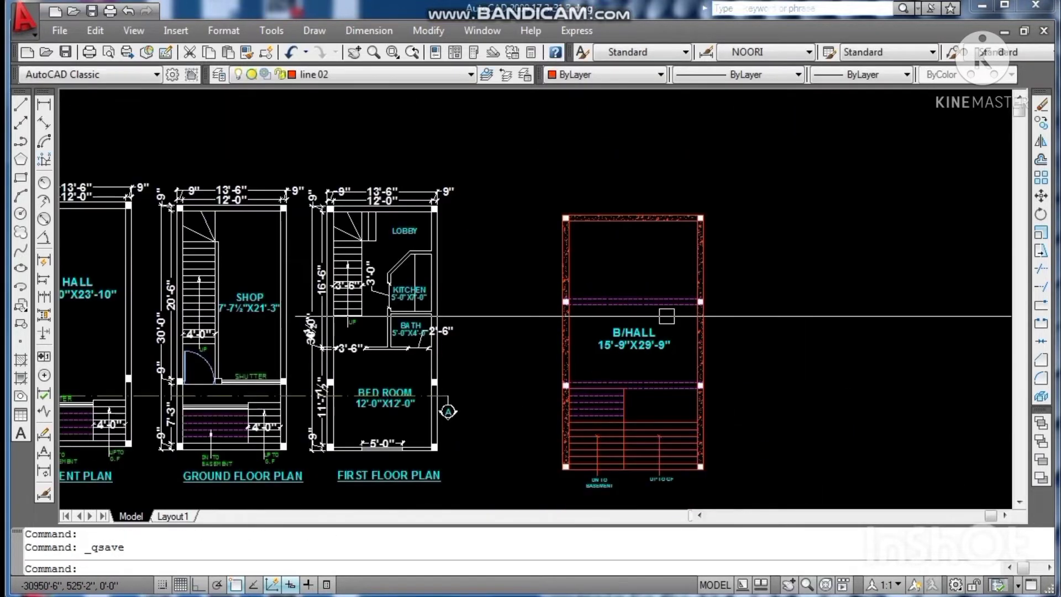
scroll(673, 405, up, 3)
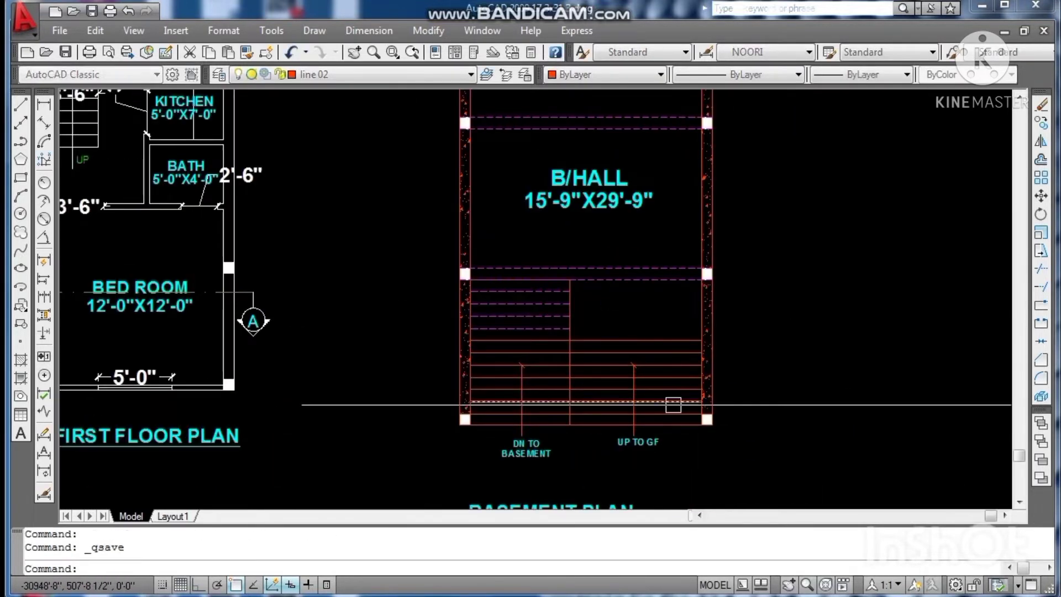
scroll(668, 406, down, 2)
key(ctrl+s)
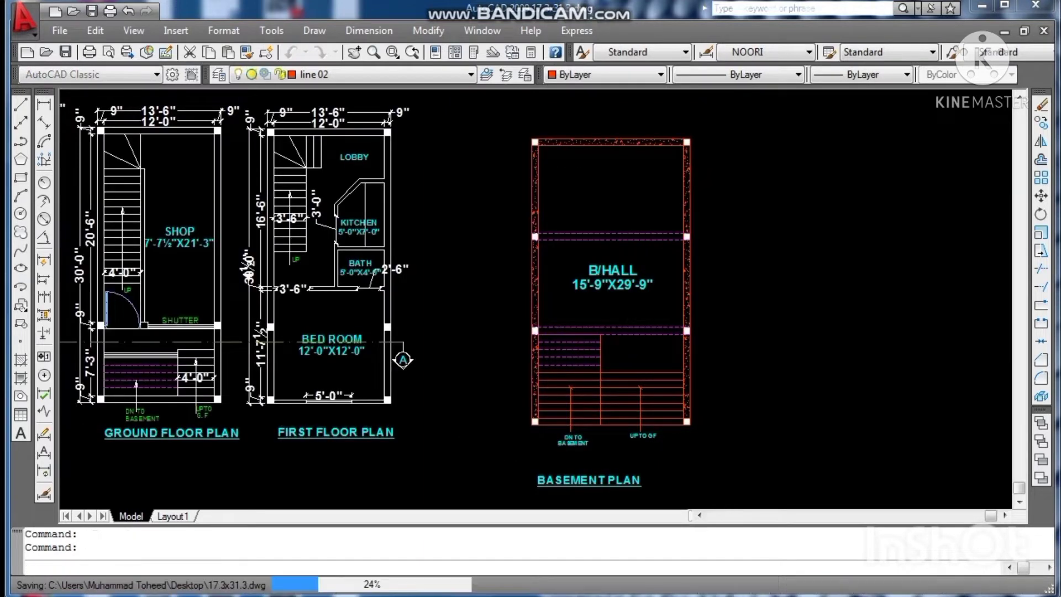
key(Escape)
scroll(628, 383, down, 2)
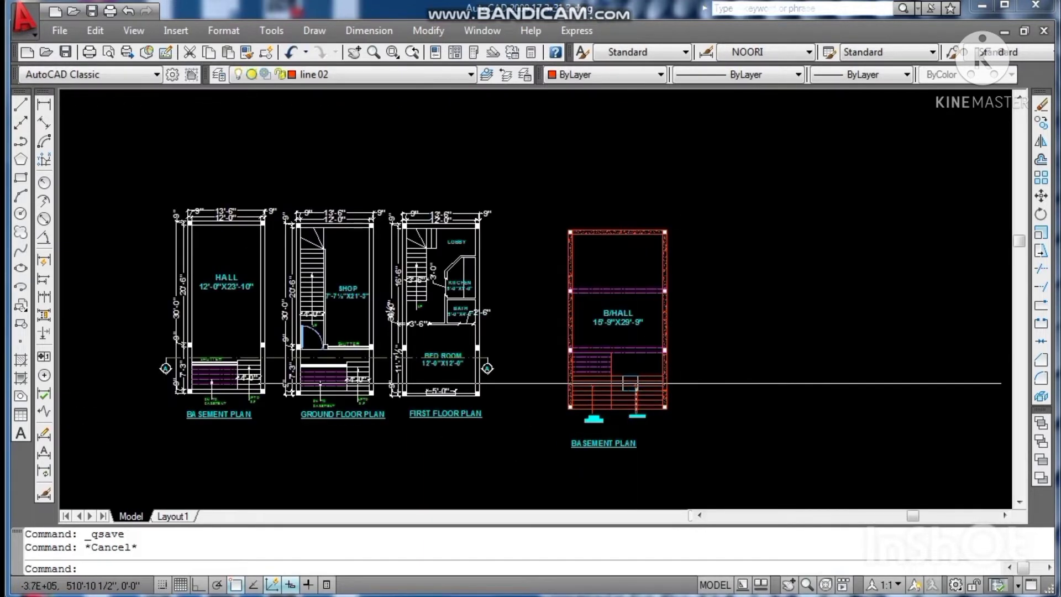
key(ctrl+s)
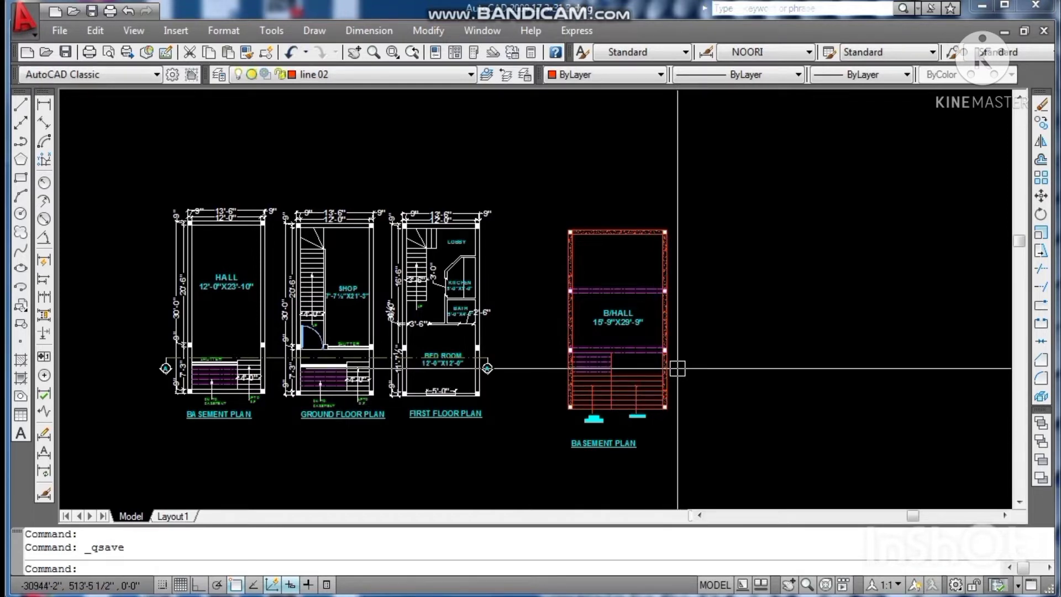
scroll(635, 391, up, 2)
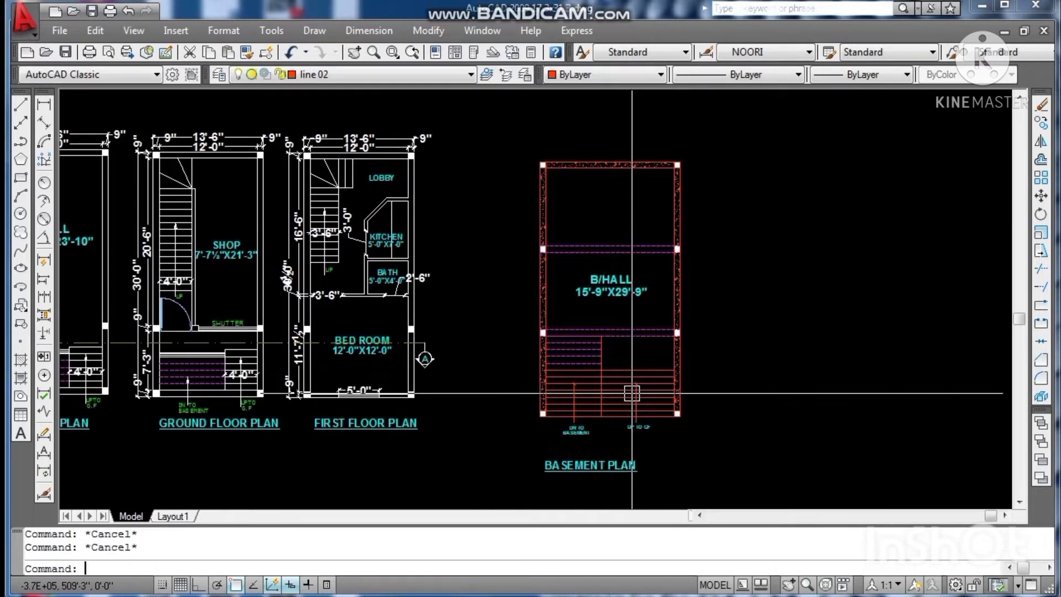
scroll(592, 386, up, 2)
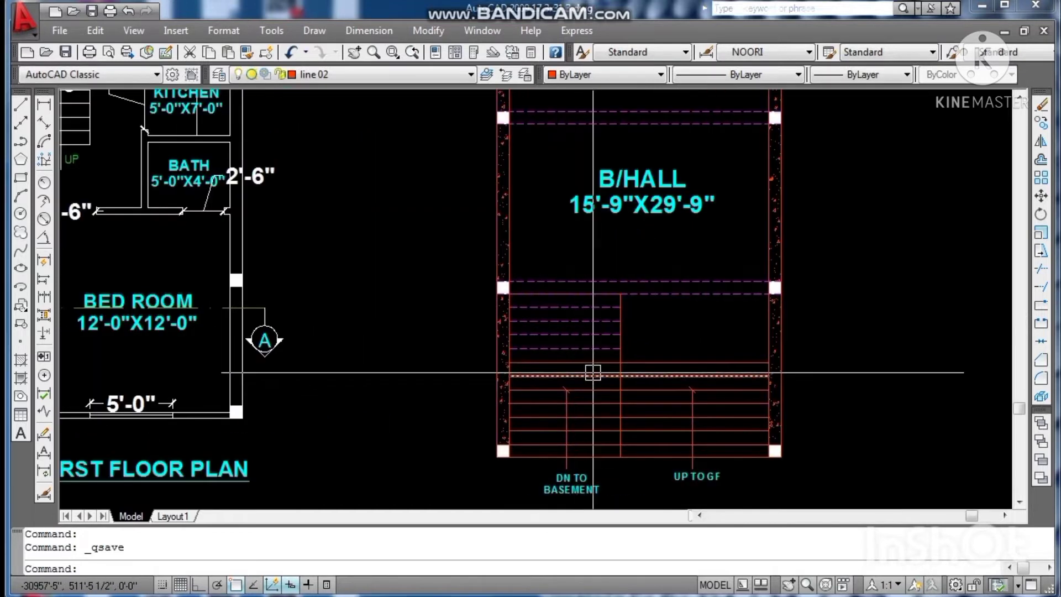
scroll(592, 372, up, 3)
scroll(603, 374, down, 6)
key(Escape)
key(Escape)
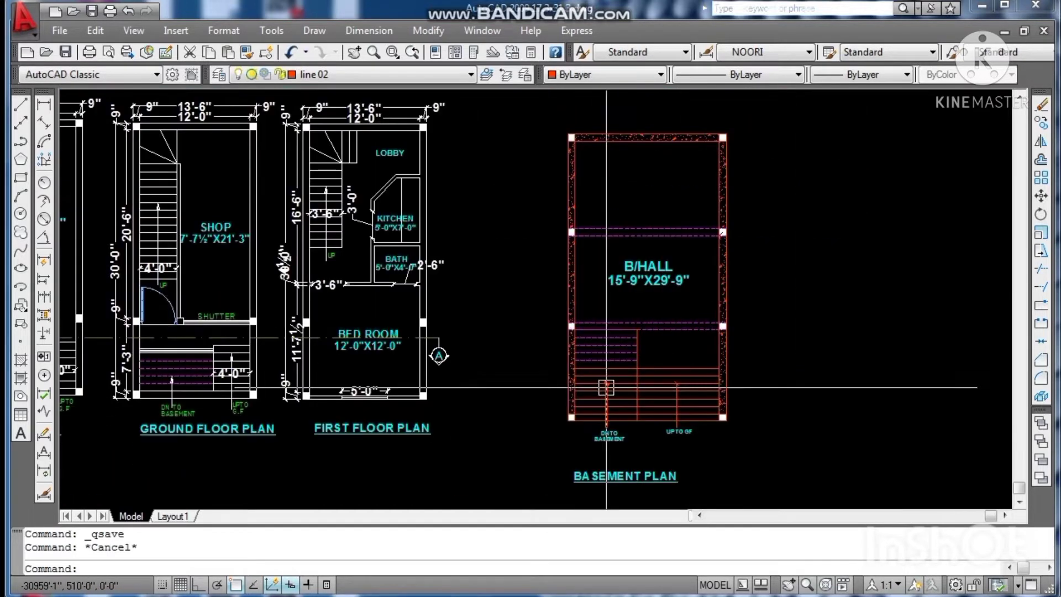
key(ctrl+s)
scroll(615, 394, down, 2)
key(Escape)
key(Escape)
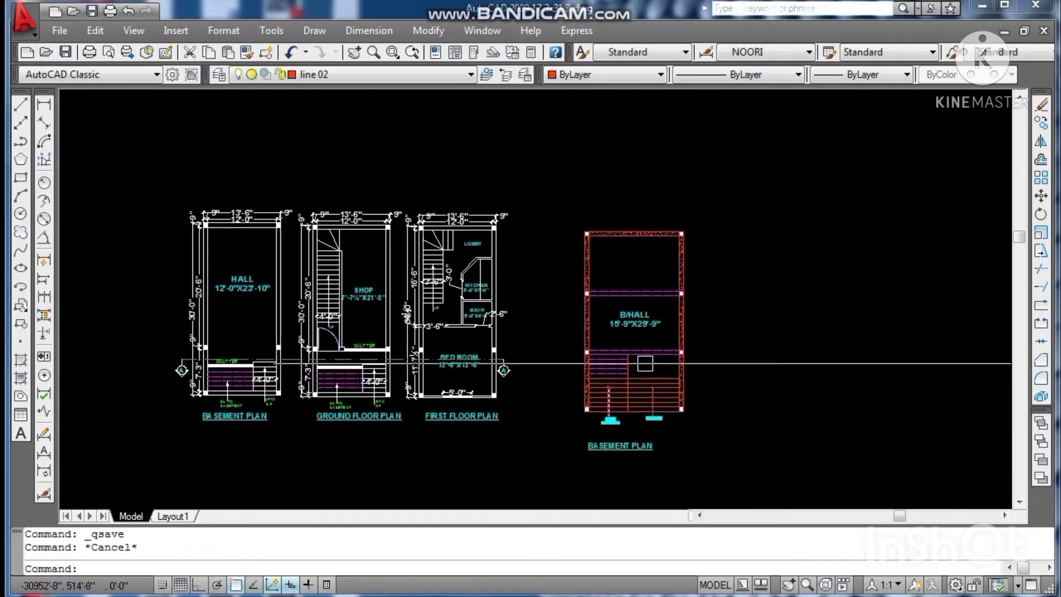
Step: Copy the whole new basement plan with its title horizontally about 22'-3" to the right, with Ortho on
click(715, 203)
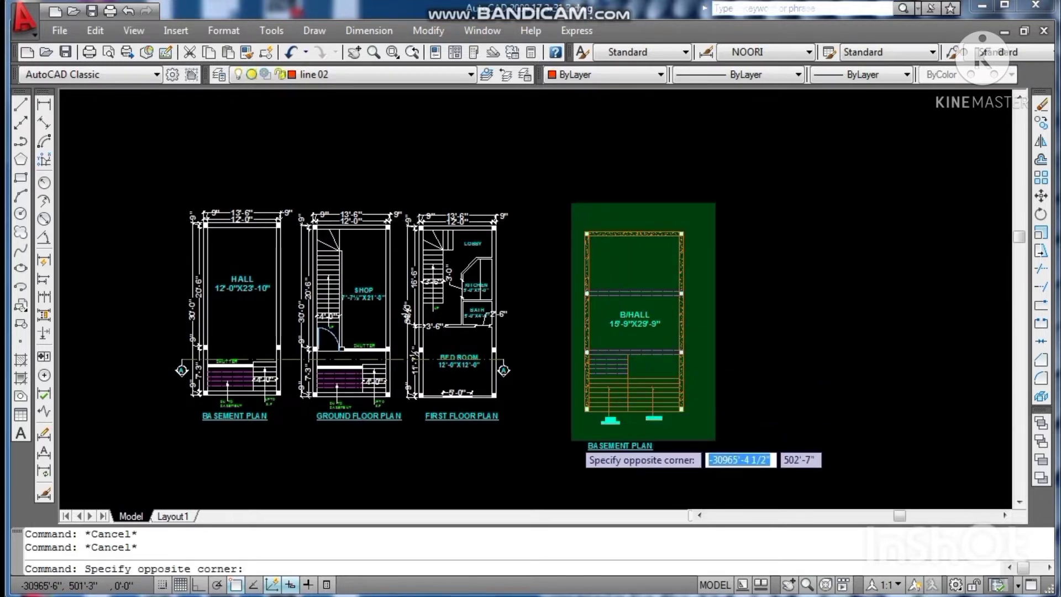
click(567, 454)
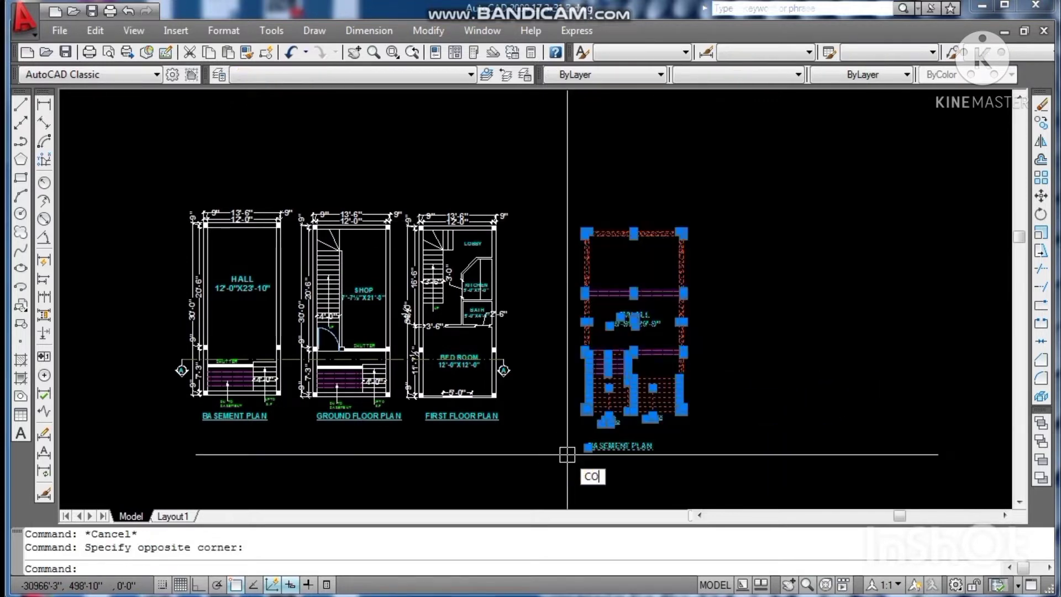
text(CO)
key(Return)
click(567, 455)
key(F8)
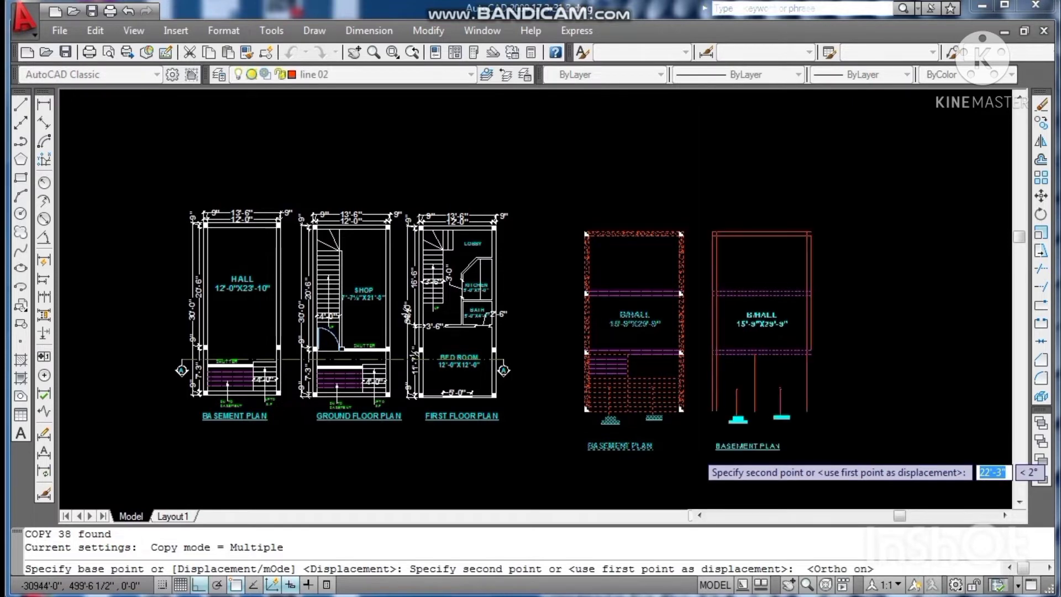
click(694, 455)
key(Escape)
Step: Retitle the copied plan as GROUND FLOOR PLAN and save the drawing
scroll(622, 410, up, 2)
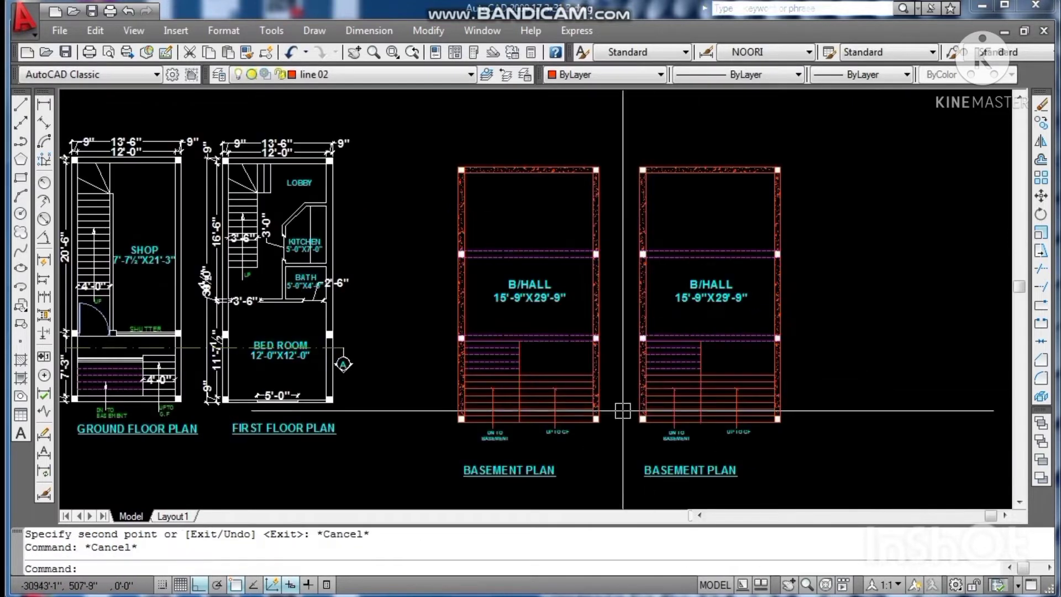
scroll(709, 454, up, 2)
double_click(704, 473)
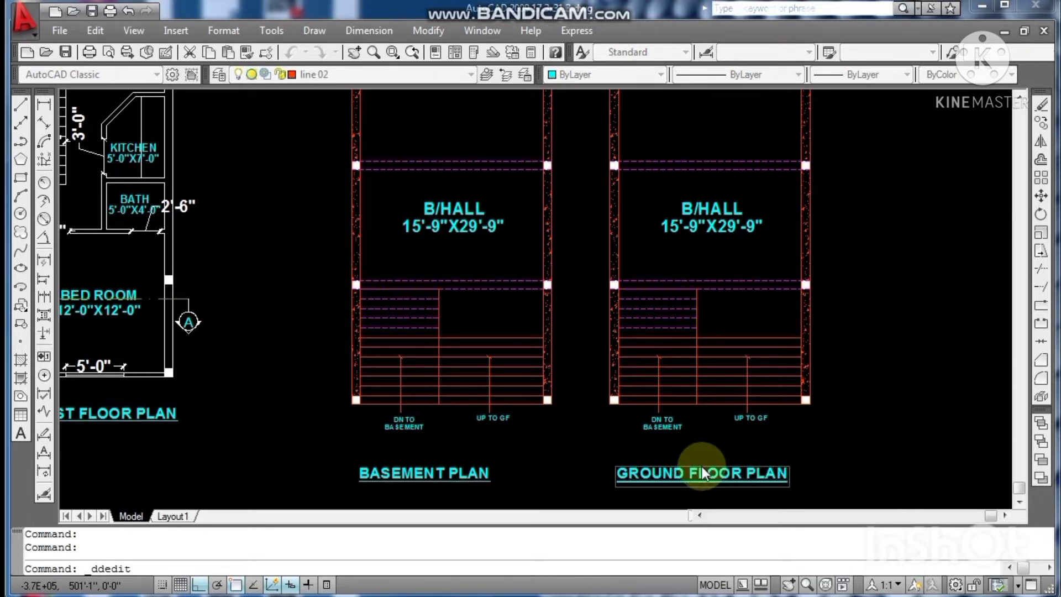
key(Return)
key(Escape)
key(Escape)
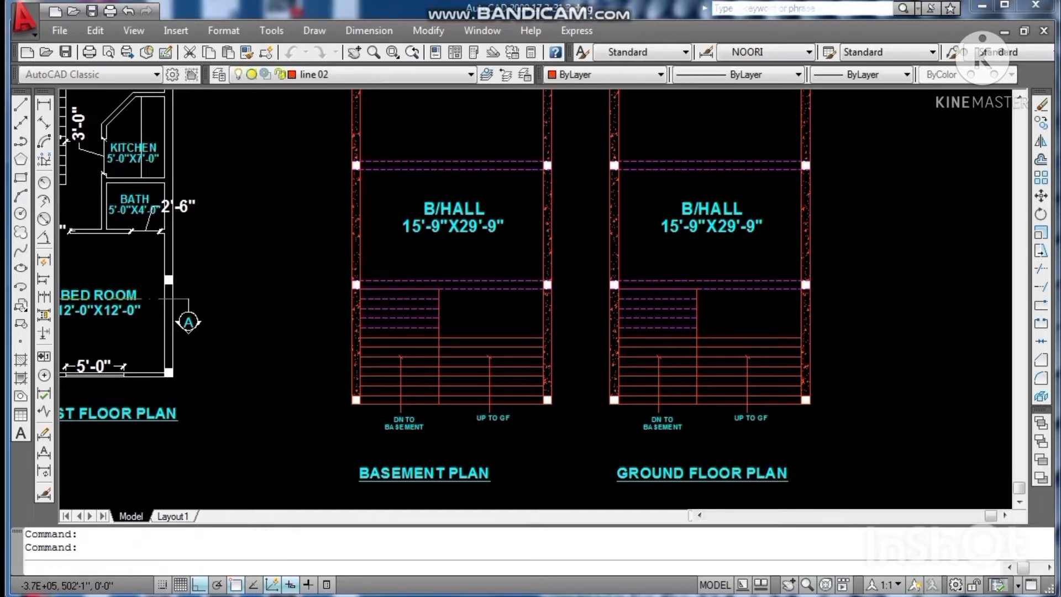
key(ctrl+s)
scroll(706, 468, down, 2)
key(Escape)
key(Escape)
scroll(793, 370, up, 3)
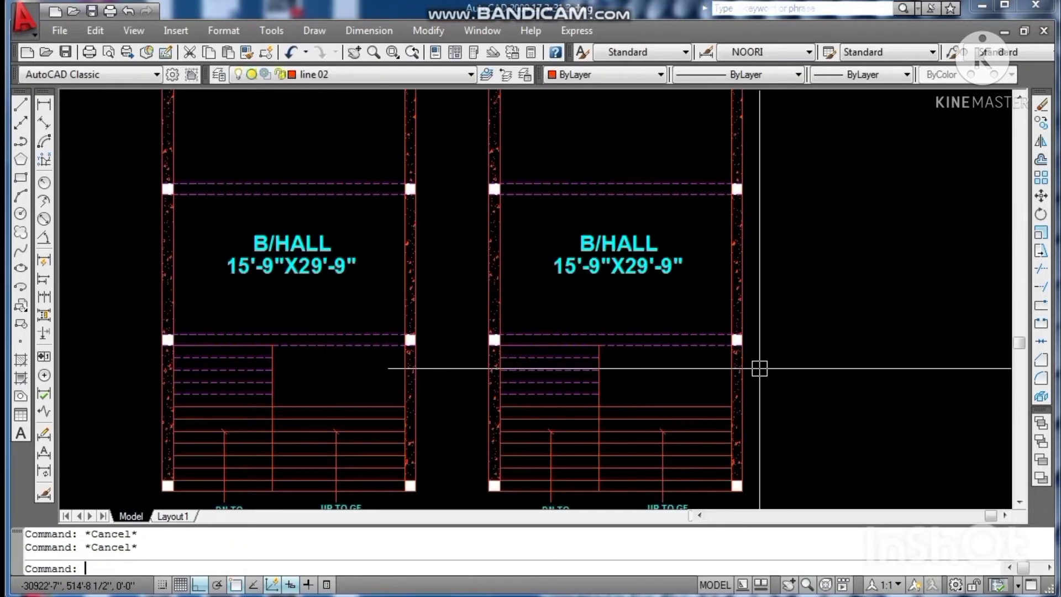
Step: Save the drawing and examine the copied ground floor plan around the hall and the stairs
key(ctrl+s)
scroll(675, 372, down, 2)
key(Escape)
key(Escape)
scroll(639, 359, up, 5)
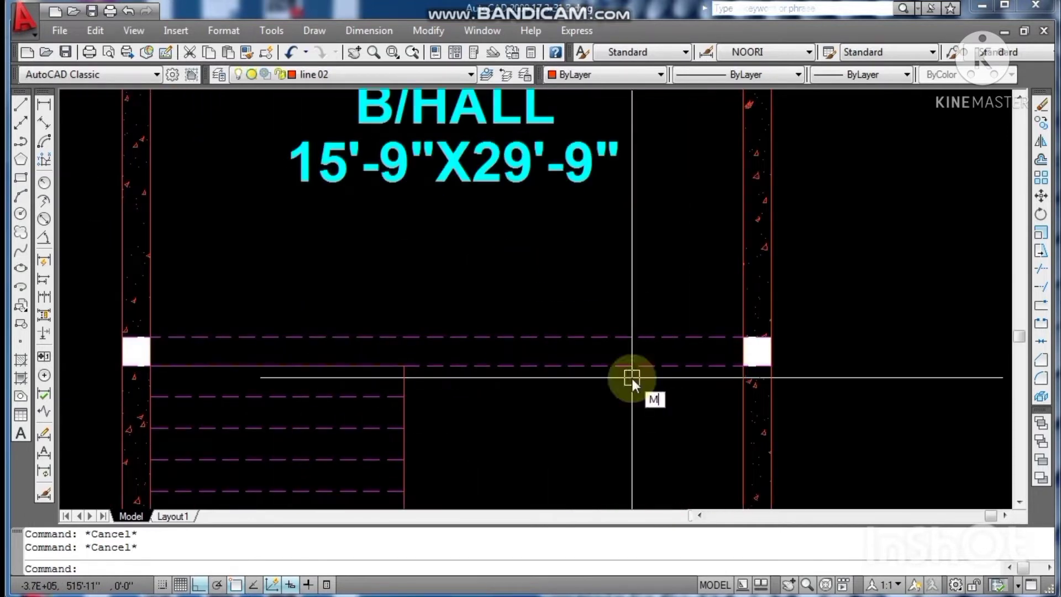
scroll(632, 379, down, 2)
scroll(543, 394, down, 2)
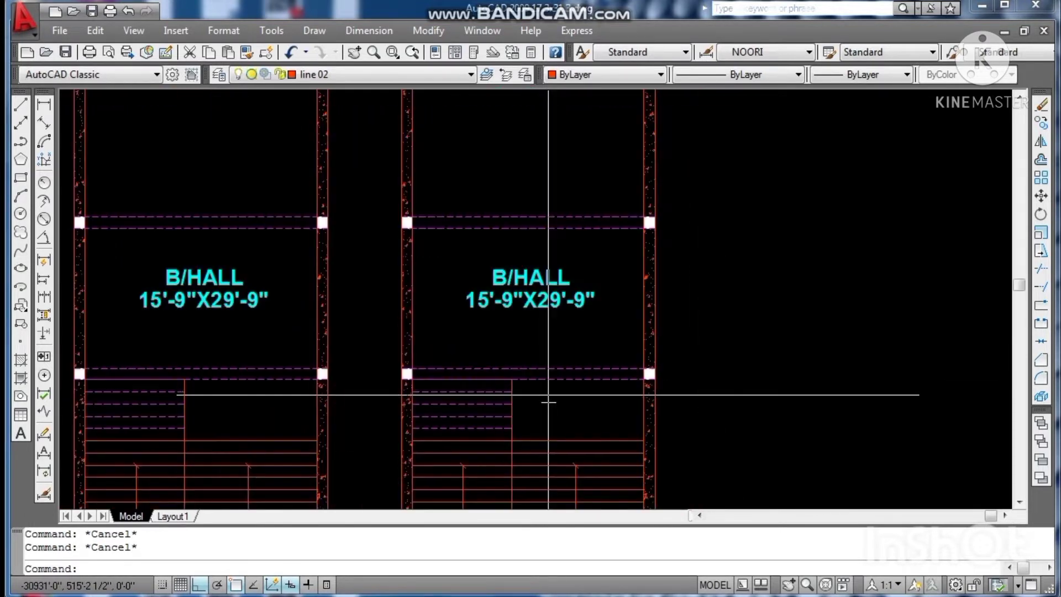
scroll(533, 398, up, 2)
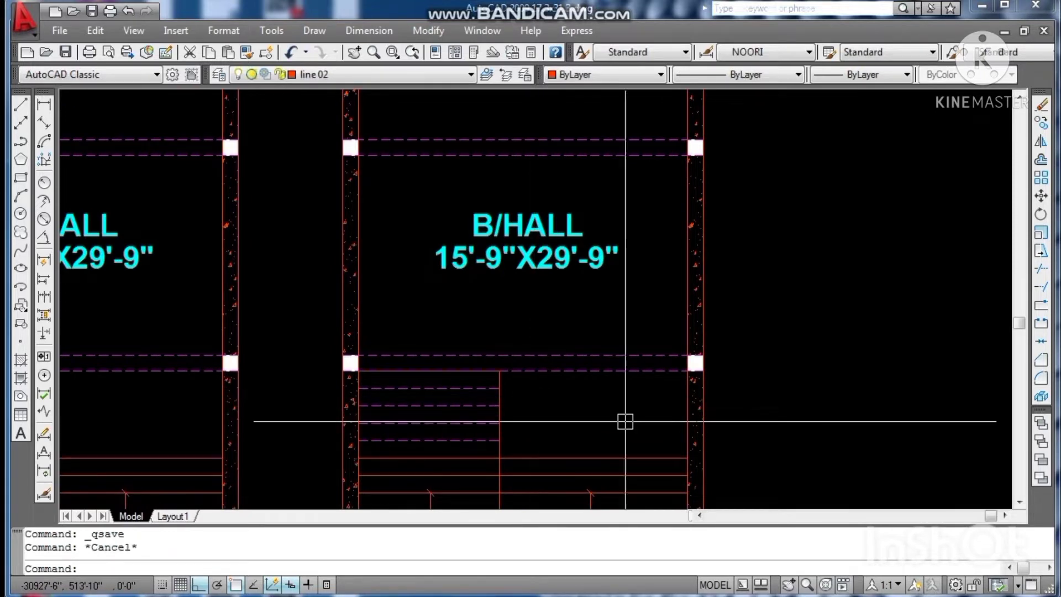
scroll(684, 422, down, 2)
scroll(679, 398, up, 3)
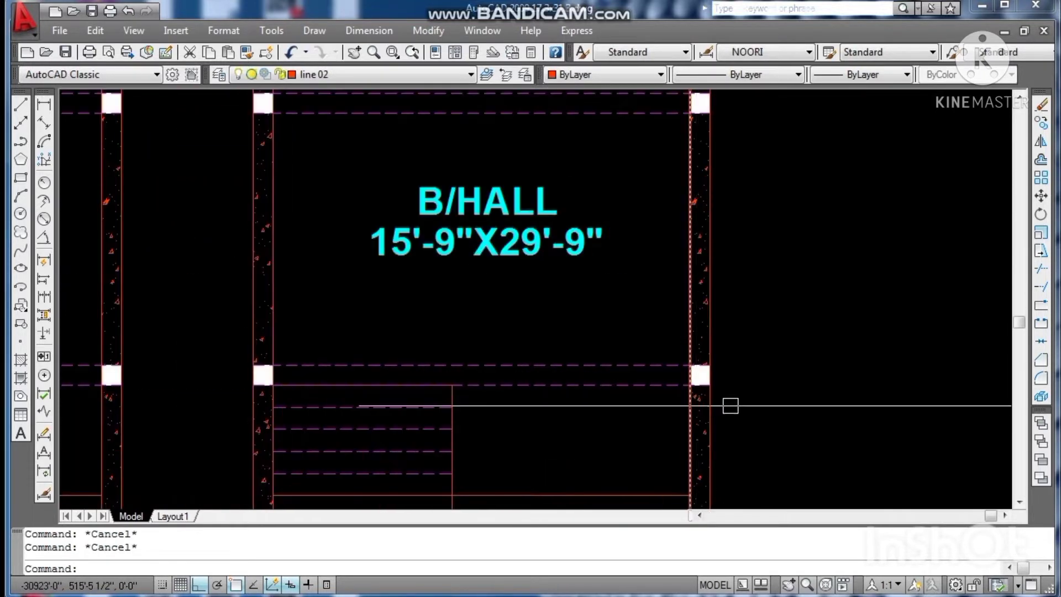
scroll(691, 415, down, 1)
key(ctrl+s)
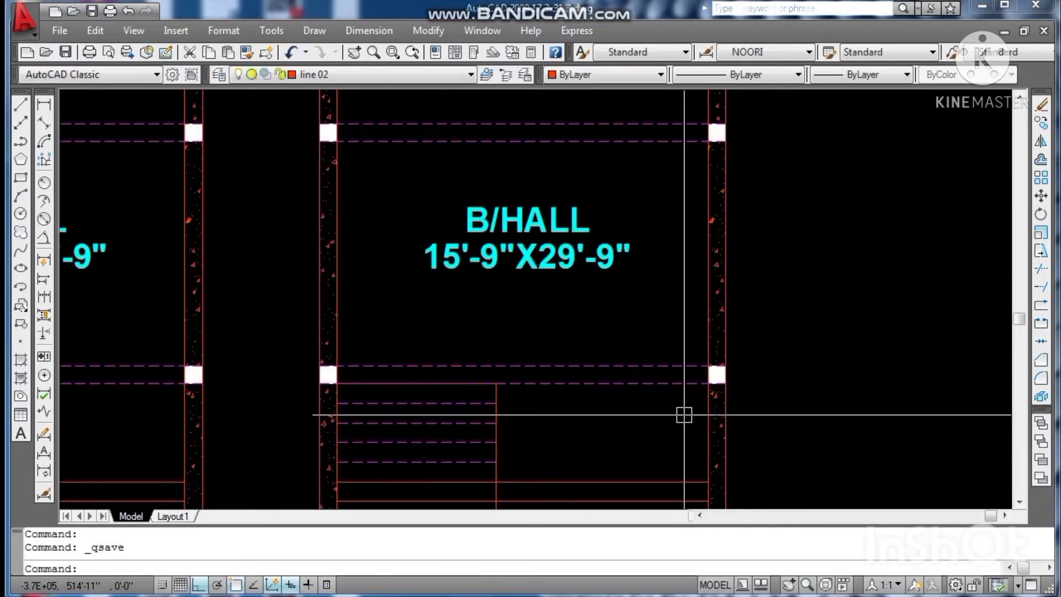
key(Escape)
scroll(682, 415, down, 2)
scroll(669, 411, up, 2)
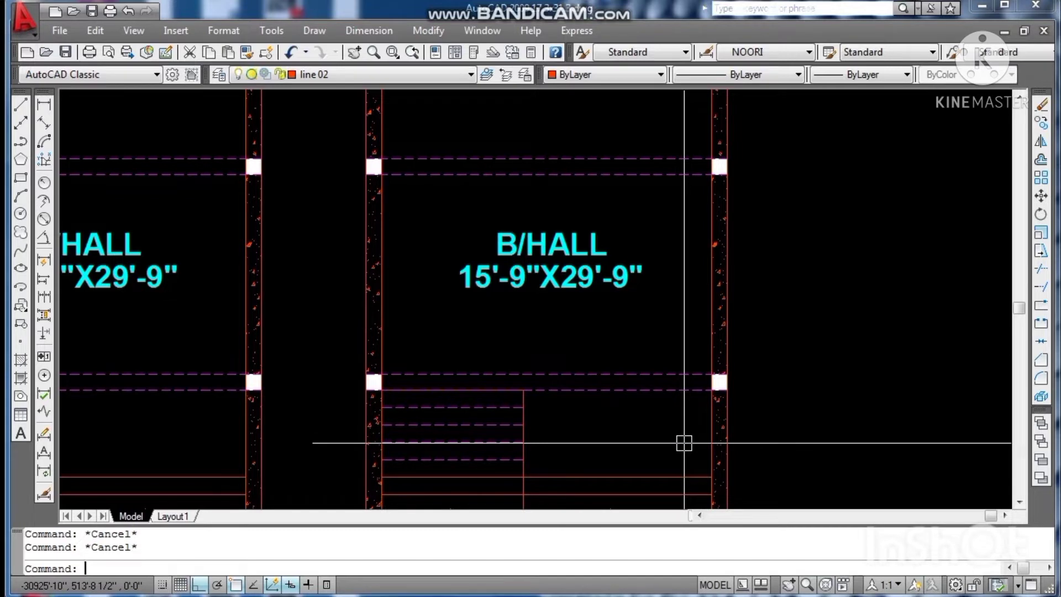
scroll(698, 445, down, 2)
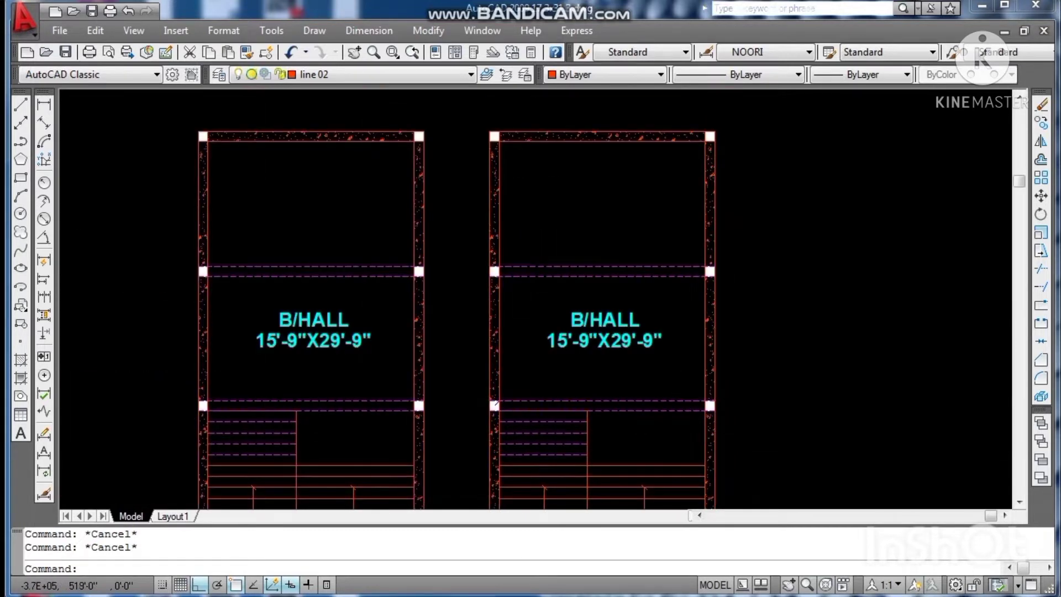
scroll(697, 442, up, 1)
scroll(748, 426, down, 1)
scroll(786, 414, up, 2)
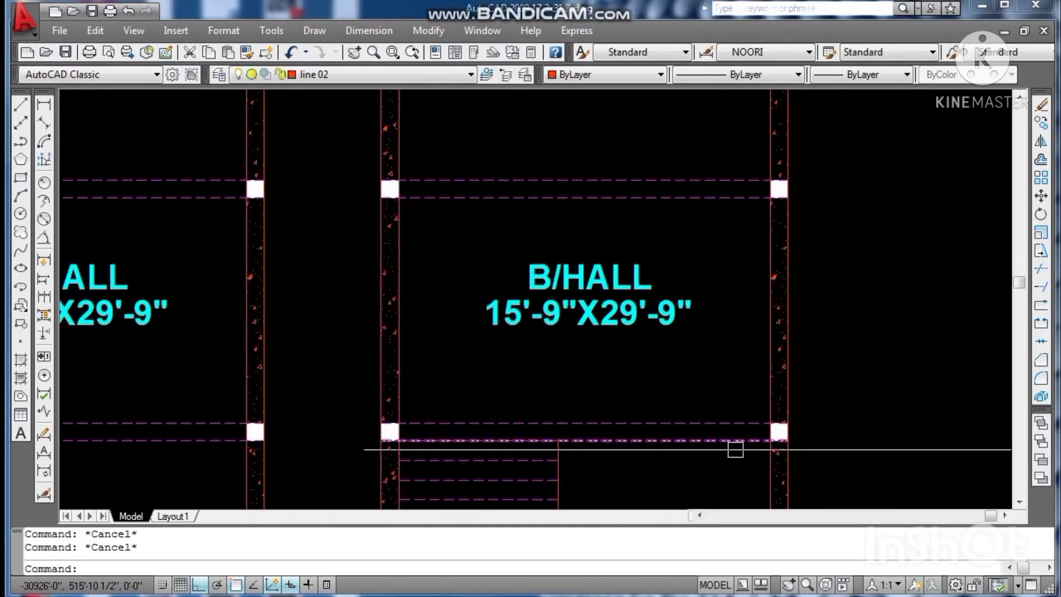
Step: Match the properties of the solid side-wall line onto the two dashed beam lines above the copied plan's stairs
text(ma)
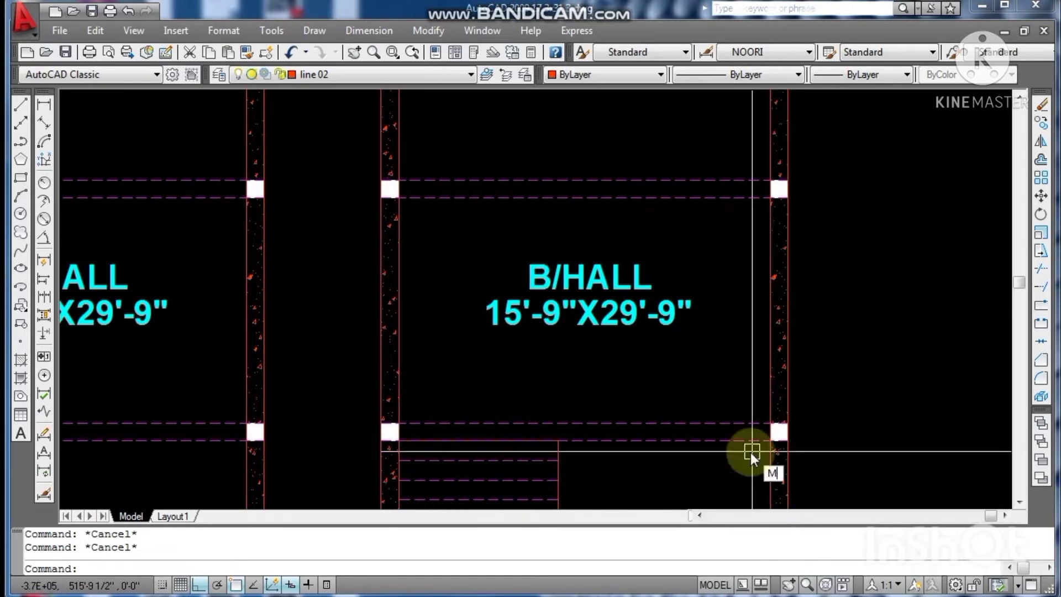
key(Return)
click(770, 467)
click(744, 440)
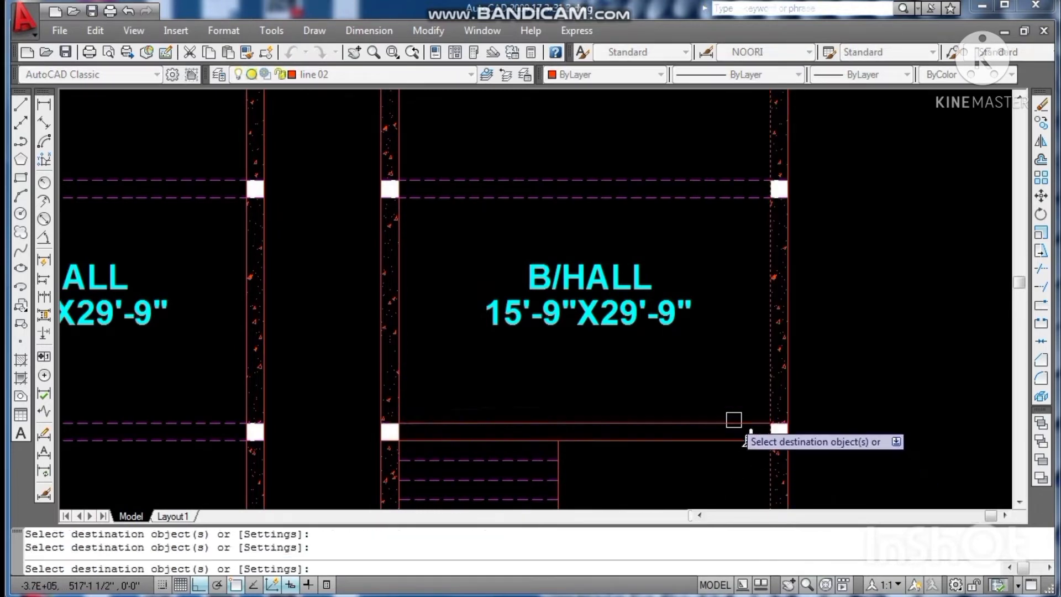
click(734, 422)
key(Escape)
Step: Offset the inner line of the ground floor plan's right side wall 4.5" into the room
text(o)
key(Return)
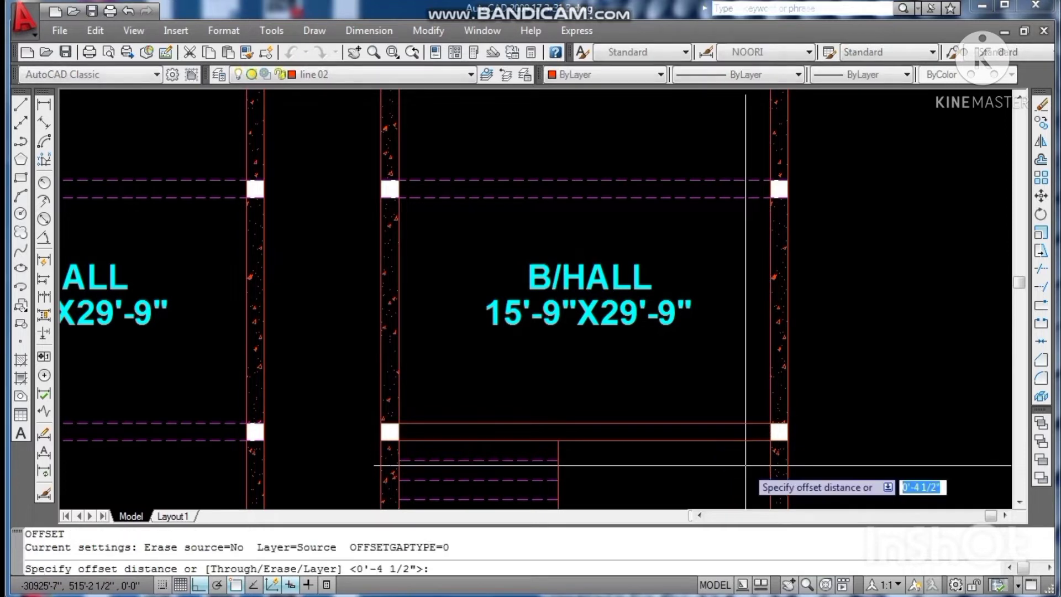
text(3.)
key(Escape)
key(Return)
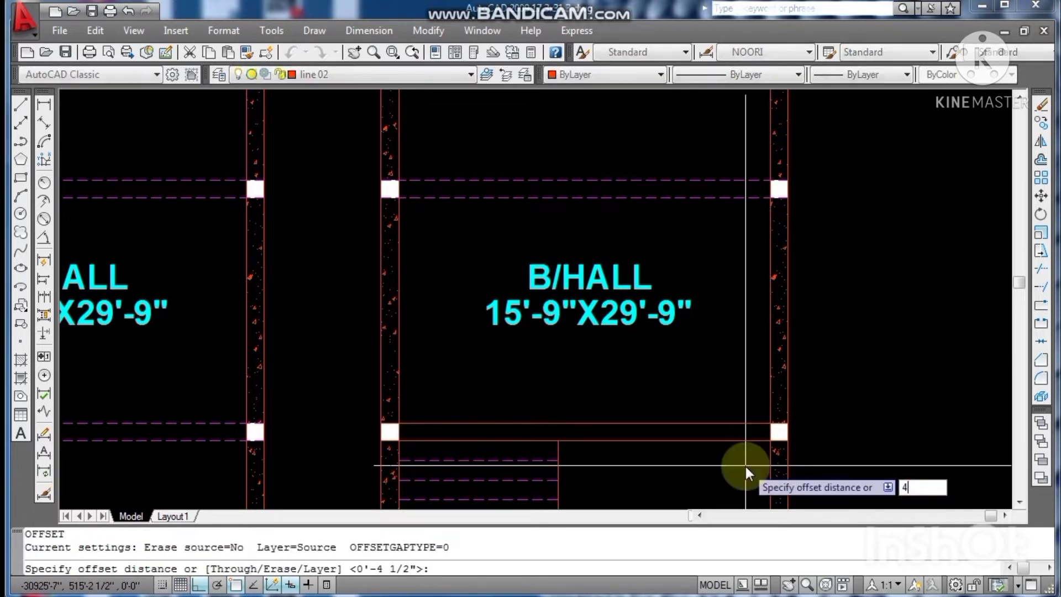
text(4.5)
key(Return)
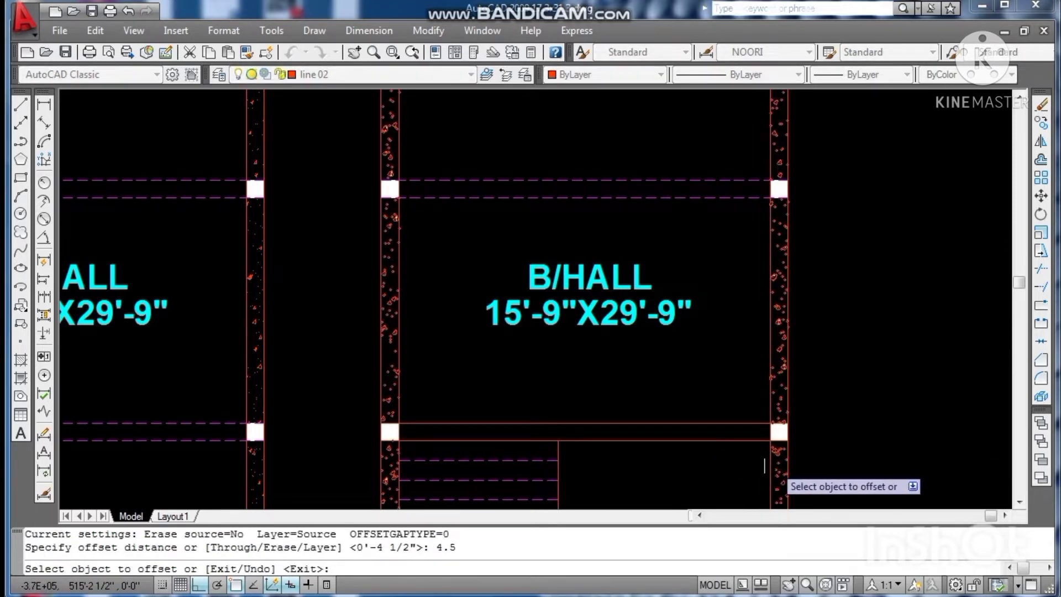
click(770, 463)
click(717, 476)
key(Escape)
Step: Offset the new inner line 3.5' further into the room to mark the door opening's width
text(o)
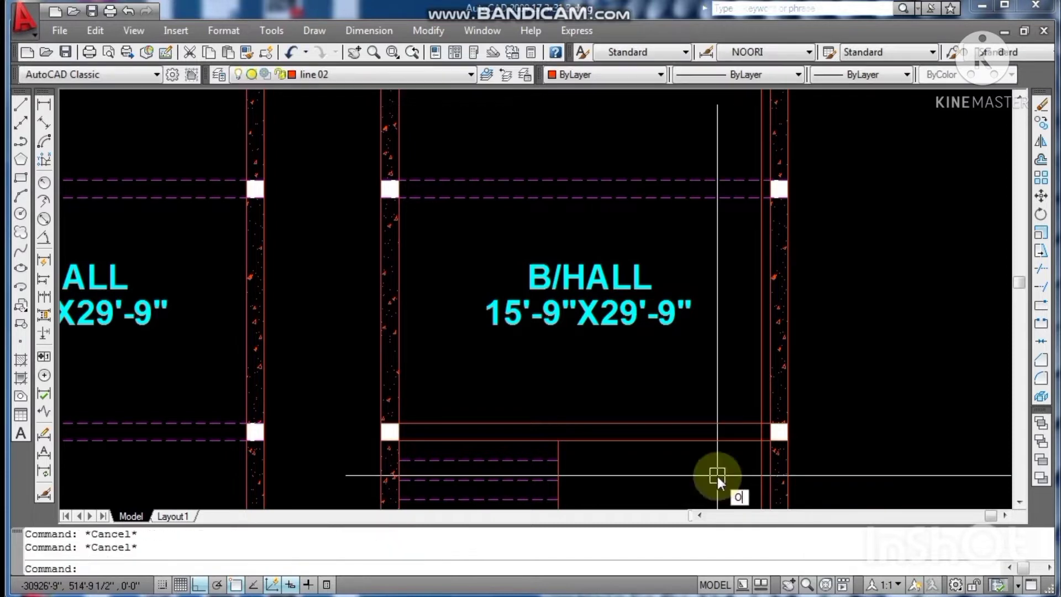
key(Return)
text(3.5')
key(Return)
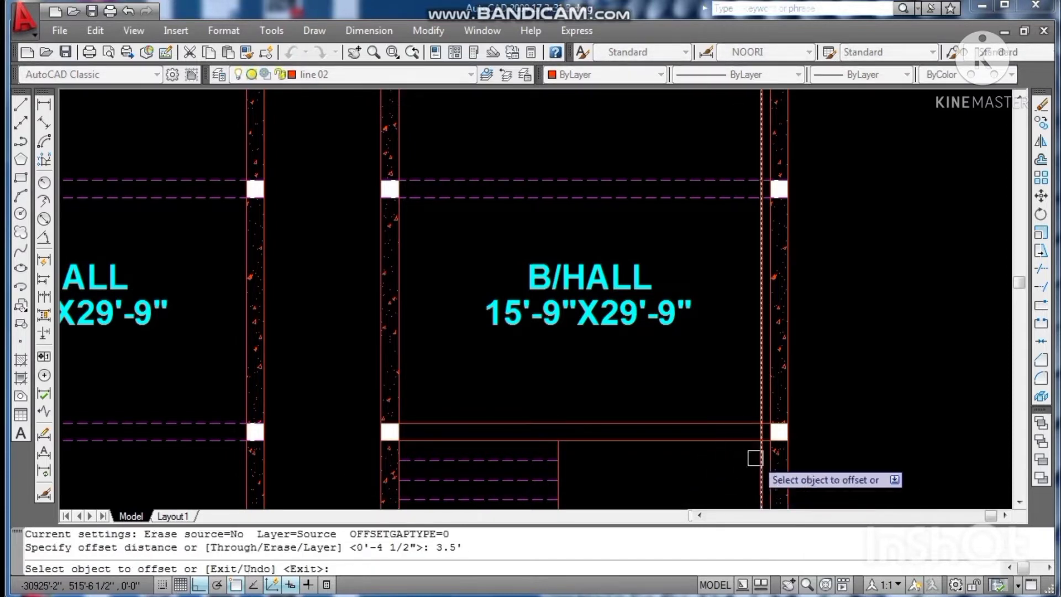
click(762, 459)
click(721, 459)
key(Escape)
key(Escape)
key(Escape)
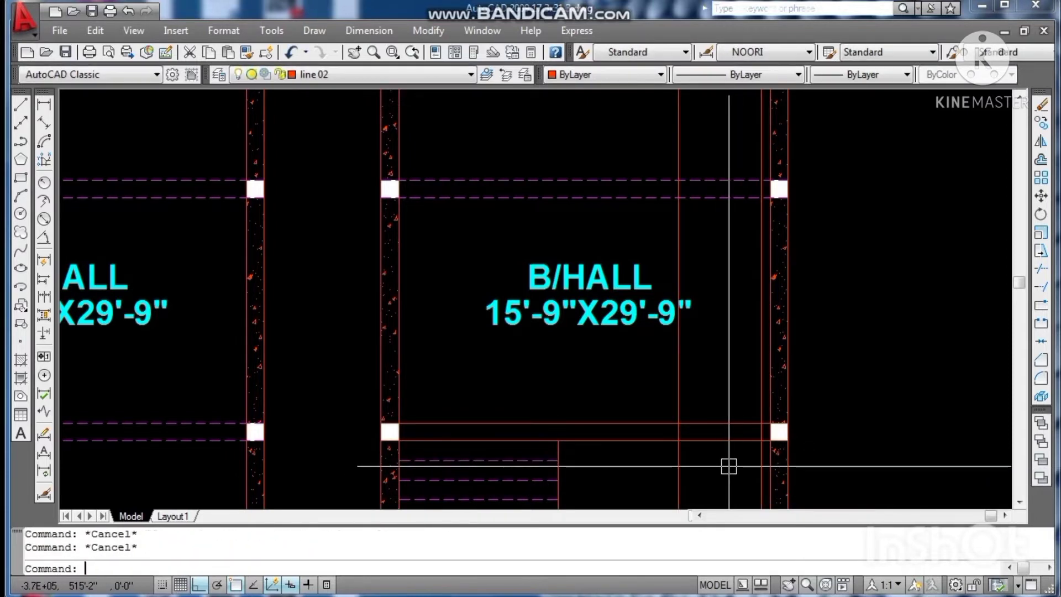
Step: Trim the two offset lines below the cross wall, using the wall lines as cutting edges
text(tr)
key(Return)
click(725, 424)
key(Return)
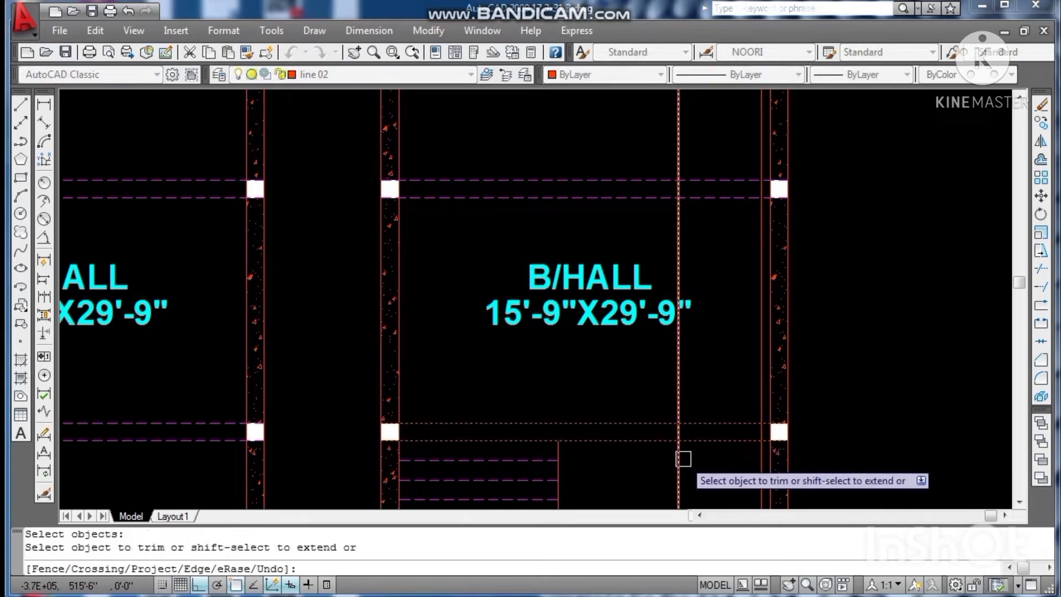
click(683, 459)
key(Escape)
key(Escape)
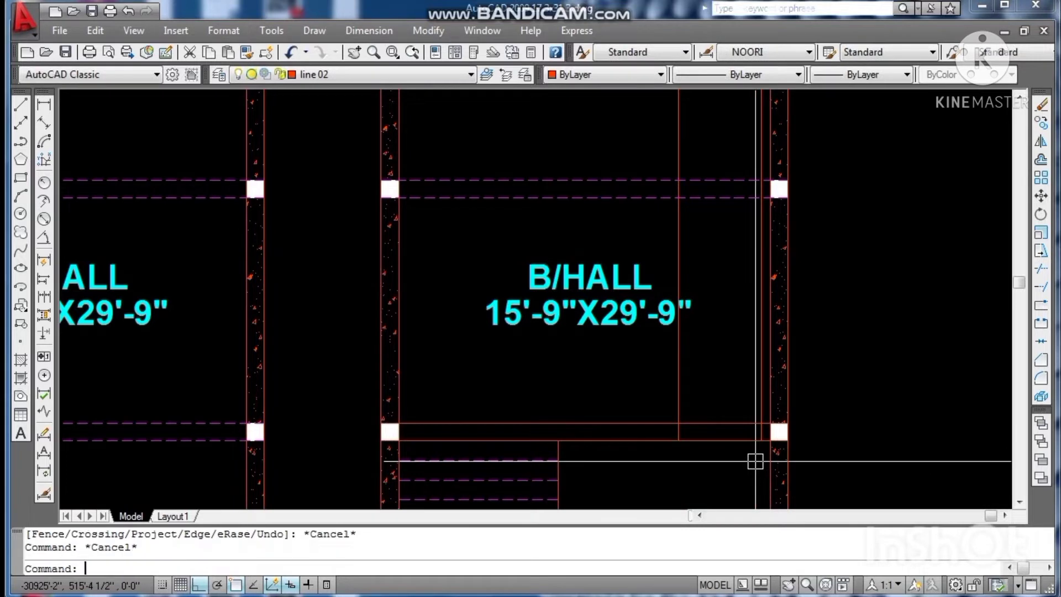
Step: Trim the two offset lines above the cross wall so that only the door jambs remain
text(tr)
key(Return)
click(748, 423)
key(Return)
click(760, 396)
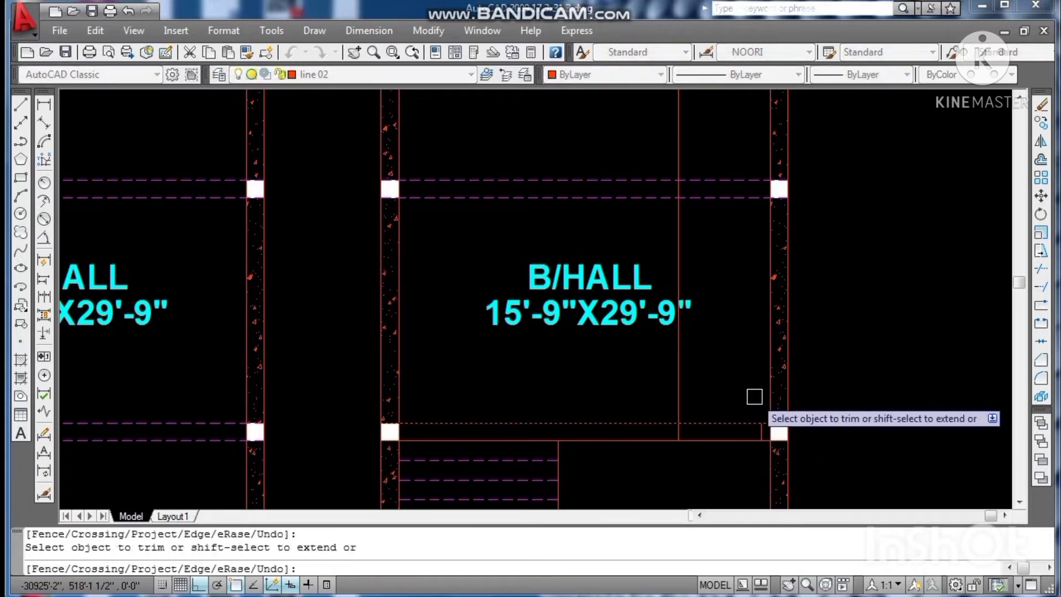
click(678, 396)
key(Escape)
key(Escape)
key(Escape)
Step: Trim both cross-wall lines between the two jambs to open the doorway
text(T)
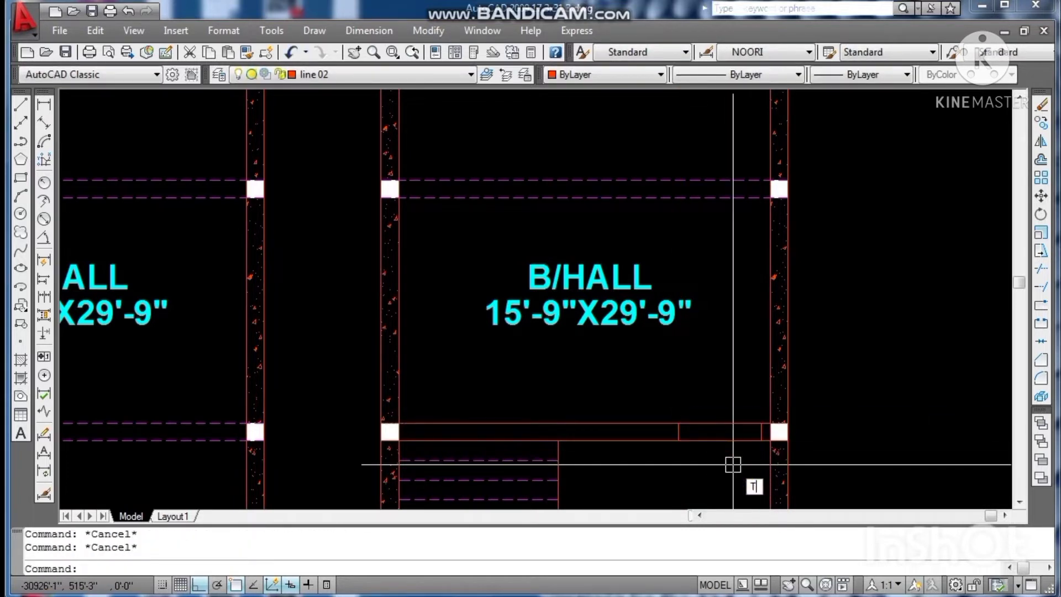
text(R)
key(Return)
key(Return)
click(730, 402)
click(710, 444)
key(Escape)
scroll(724, 380, down, 1)
key(Escape)
key(Escape)
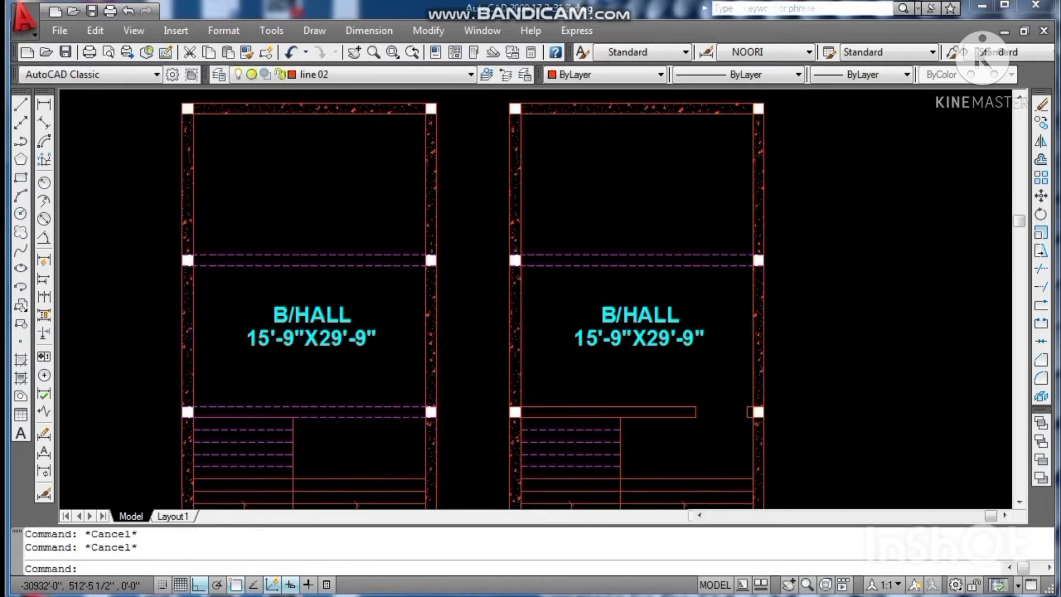
Step: Trim the vertical stair divider between the lowest dashed tread and the first solid tread line
scroll(634, 478, up, 3)
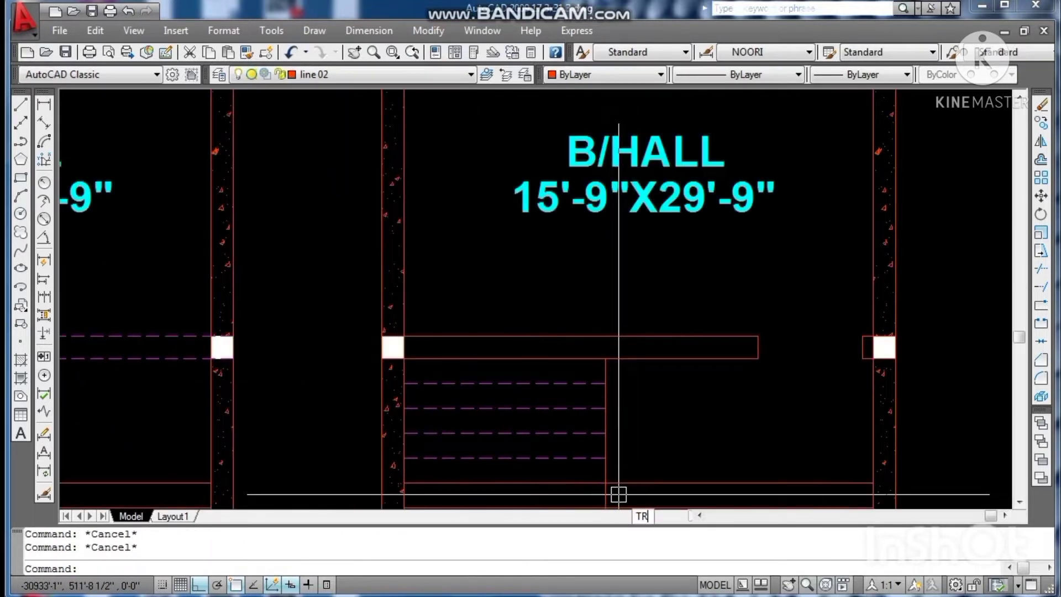
text(TR)
key(Return)
key(Return)
key(Escape)
key(Escape)
key(Escape)
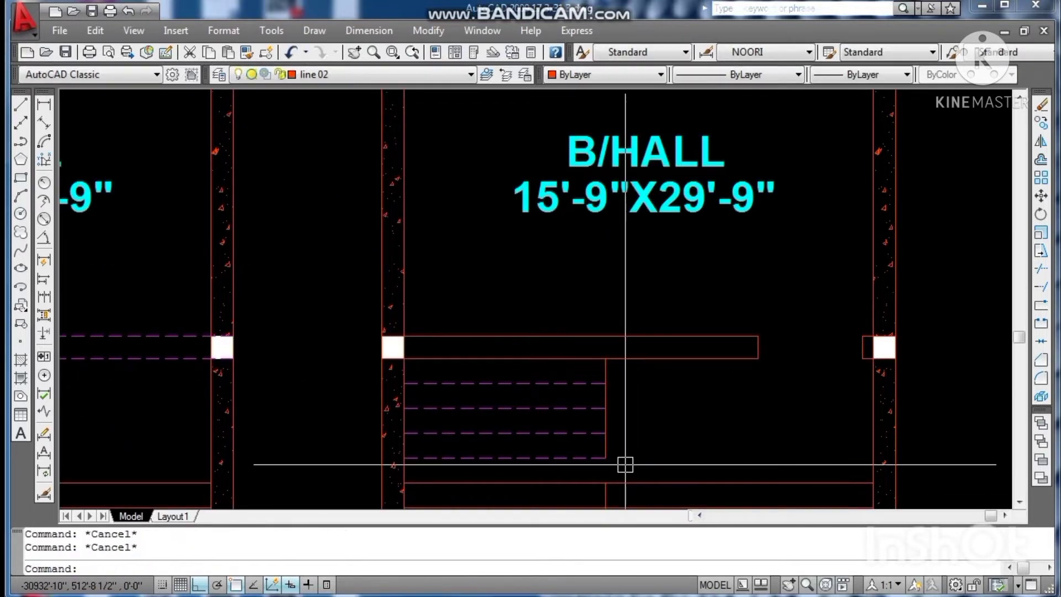
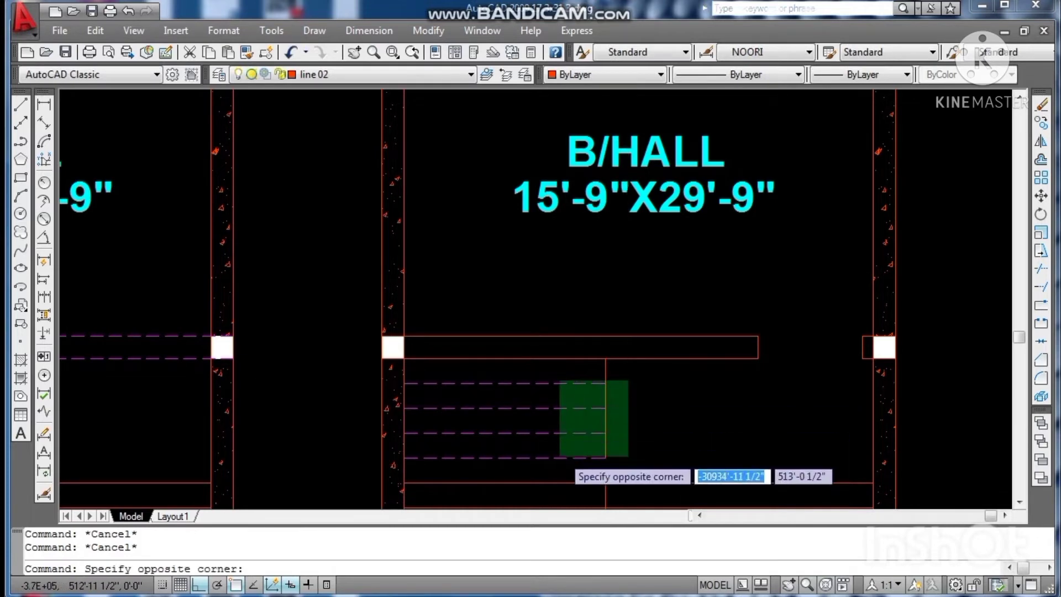
Step: Erase the four dashed treads and the short divider beside them from the ground floor plan, and save the drawing
click(556, 462)
key(Delete)
scroll(628, 463, down, 4)
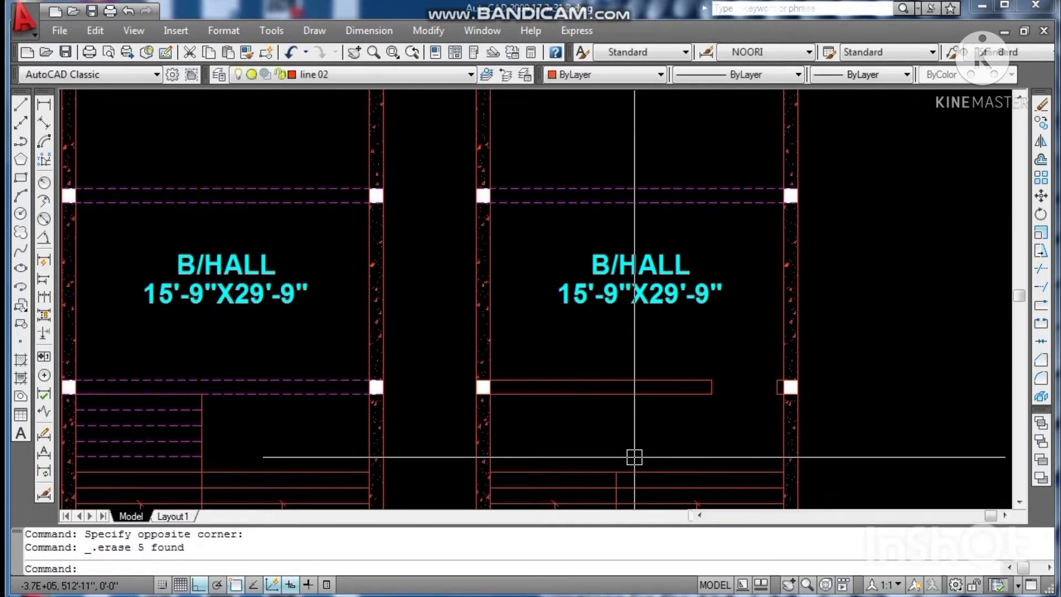
key(ctrl+s)
key(Escape)
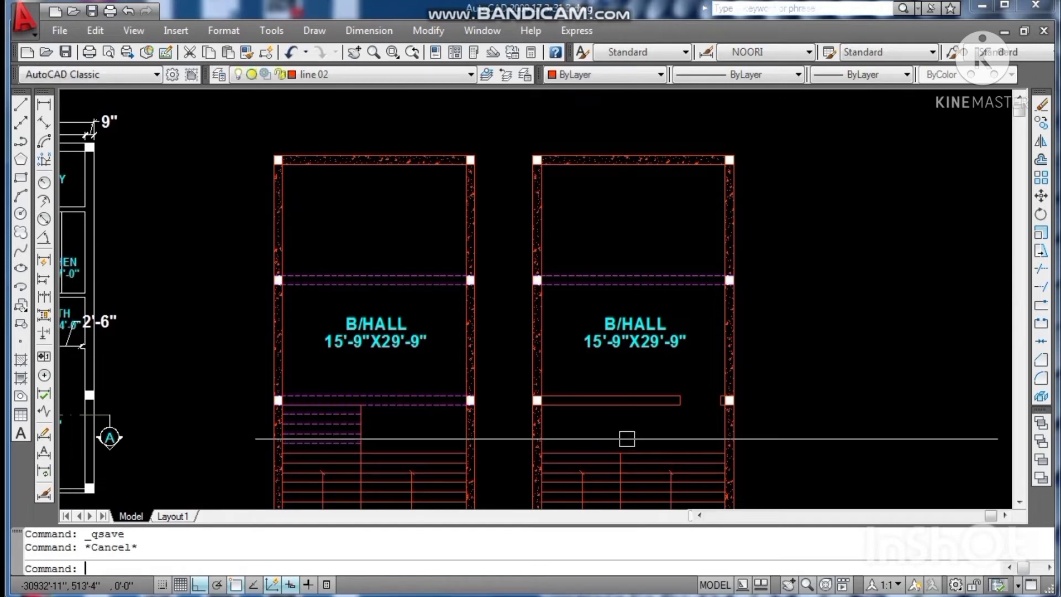
Step: Try offsetting the cross wall's end line at the doorway by 1.5" into the wall, and erase the result
scroll(625, 436, up, 2)
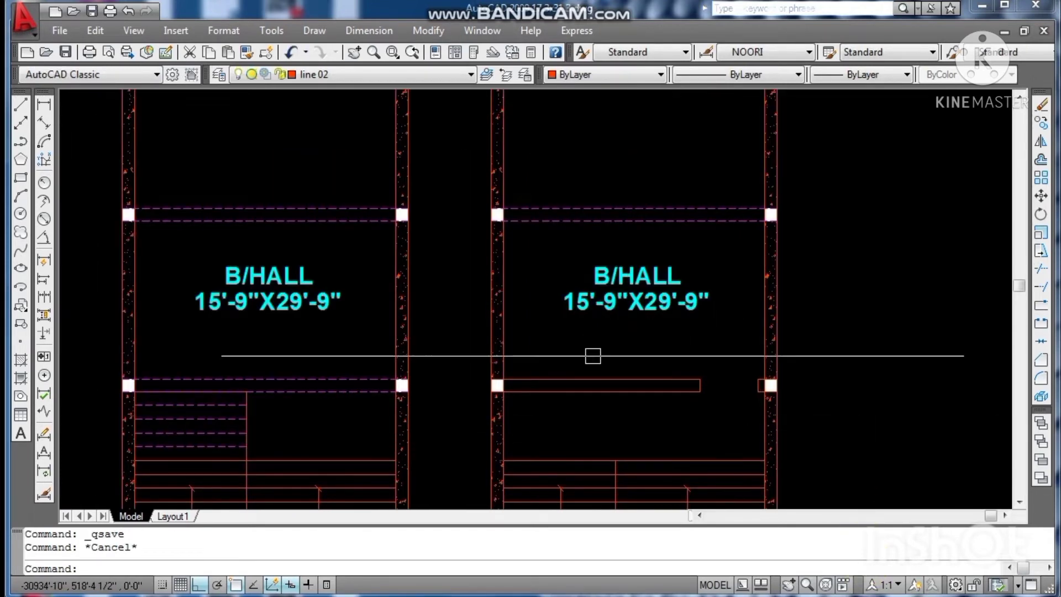
key(Escape)
scroll(593, 364, down, 2)
scroll(651, 396, up, 3)
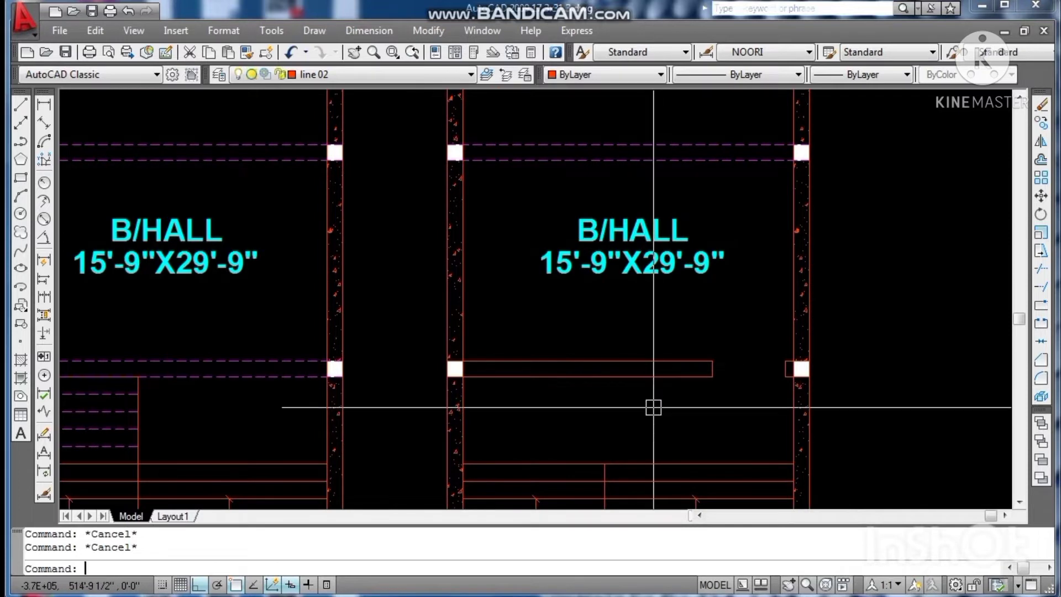
text(o)
key(Return)
text(1.5)
key(Return)
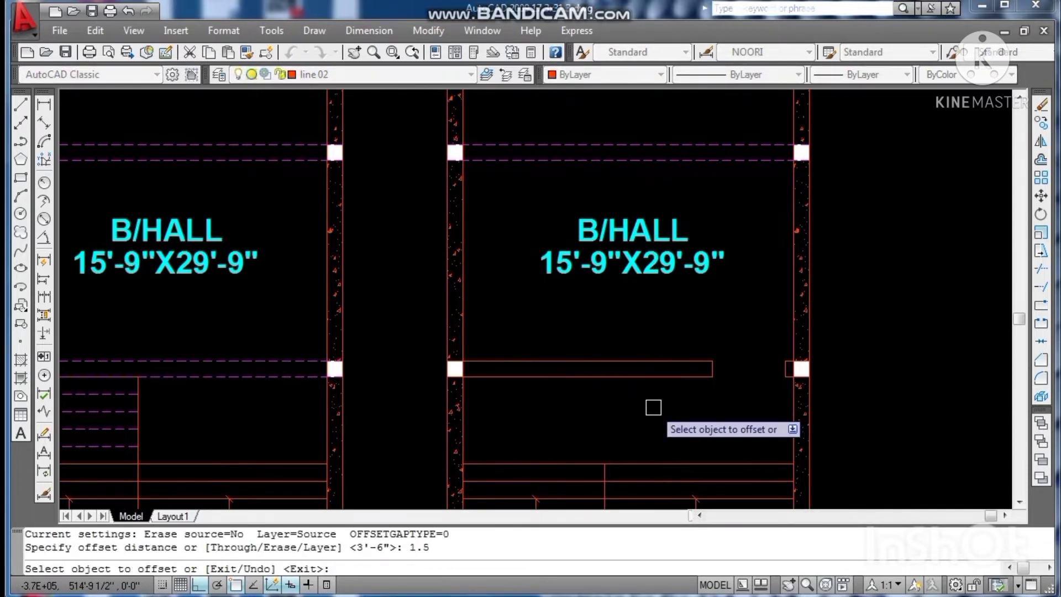
scroll(710, 365, up, 2)
click(709, 368)
click(680, 367)
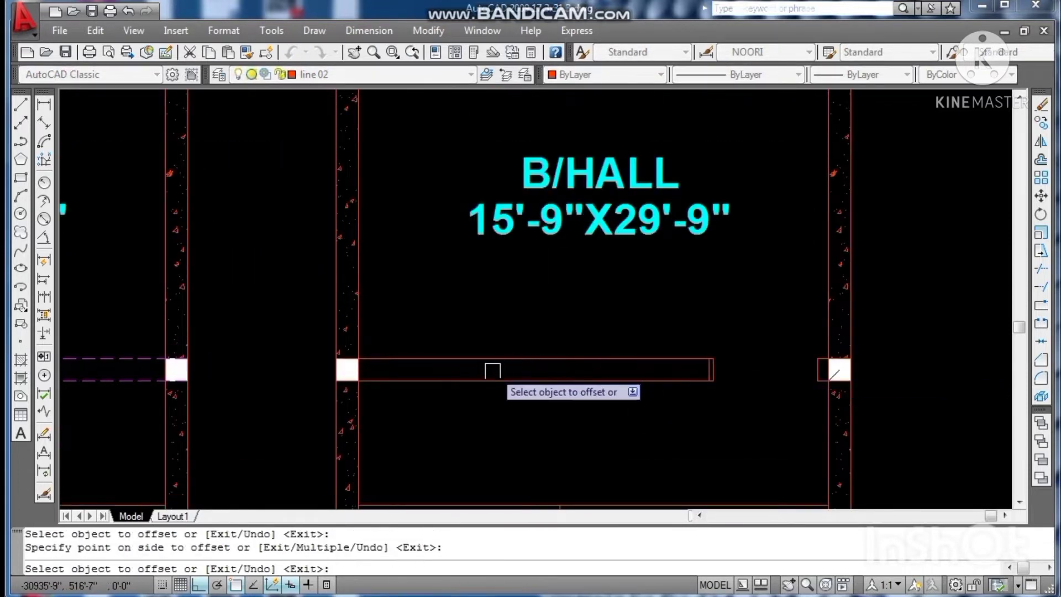
key(Escape)
scroll(708, 368, up, 2)
click(709, 368)
key(Delete)
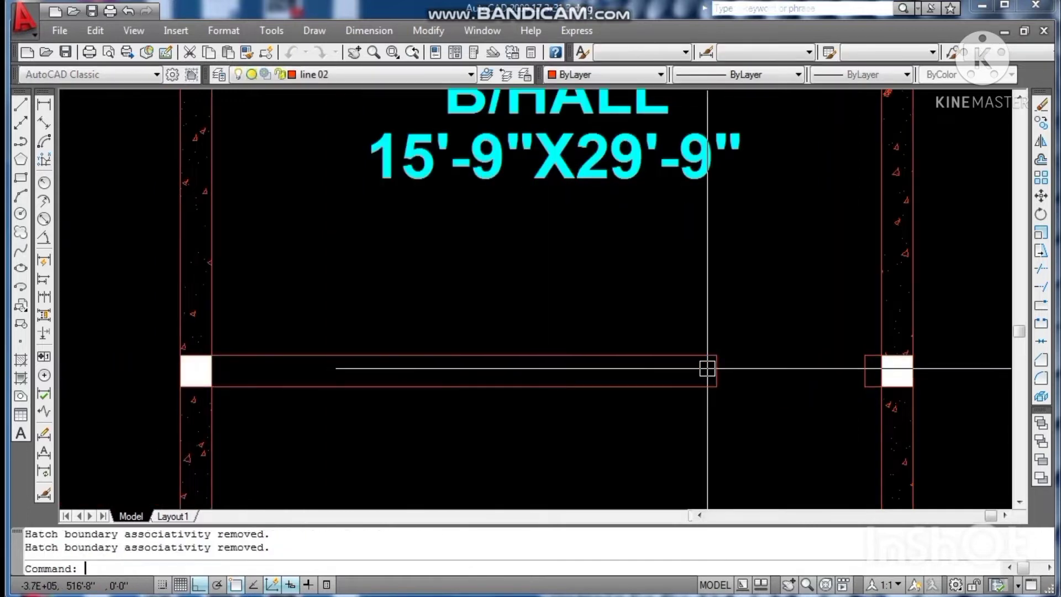
text(o)
key(Return)
text(1)
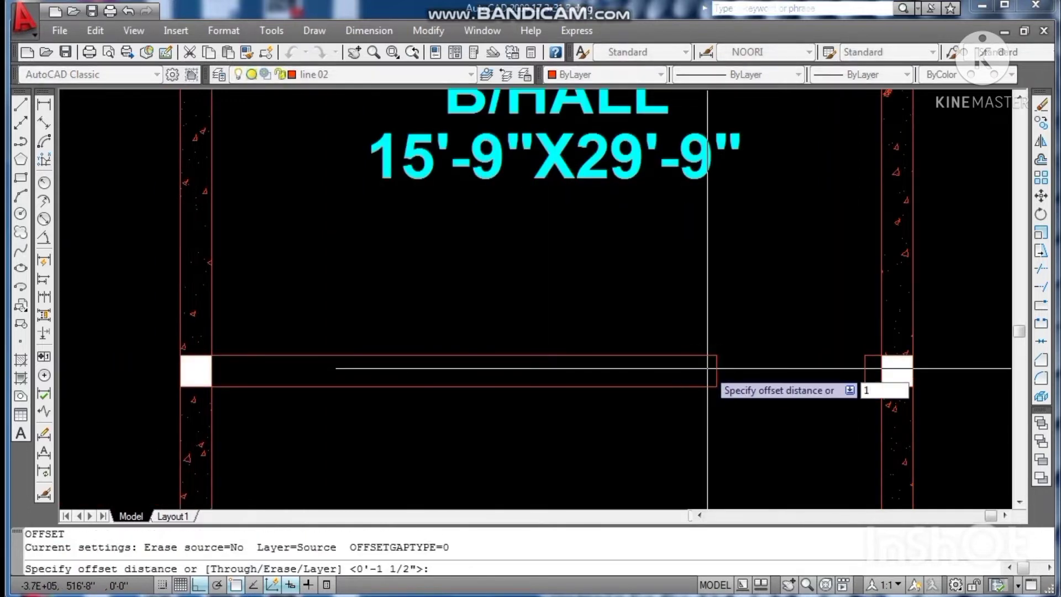
text(.5')
key(Return)
key(Escape)
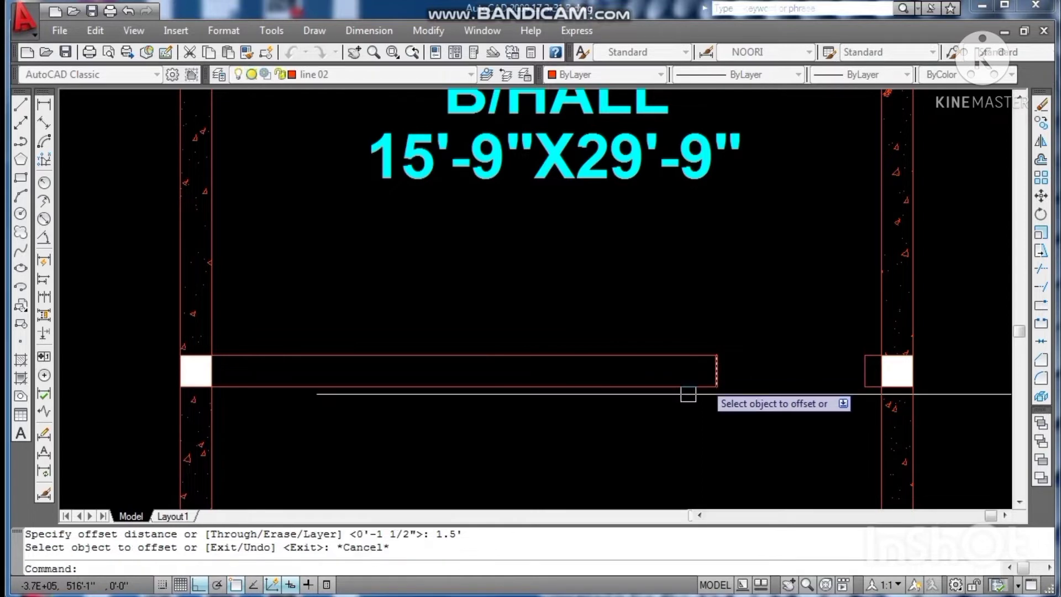
key(Escape)
Step: Try a vertical line across the cross wall's thickness at its midpoint, and erase it
text(L)
key(Return)
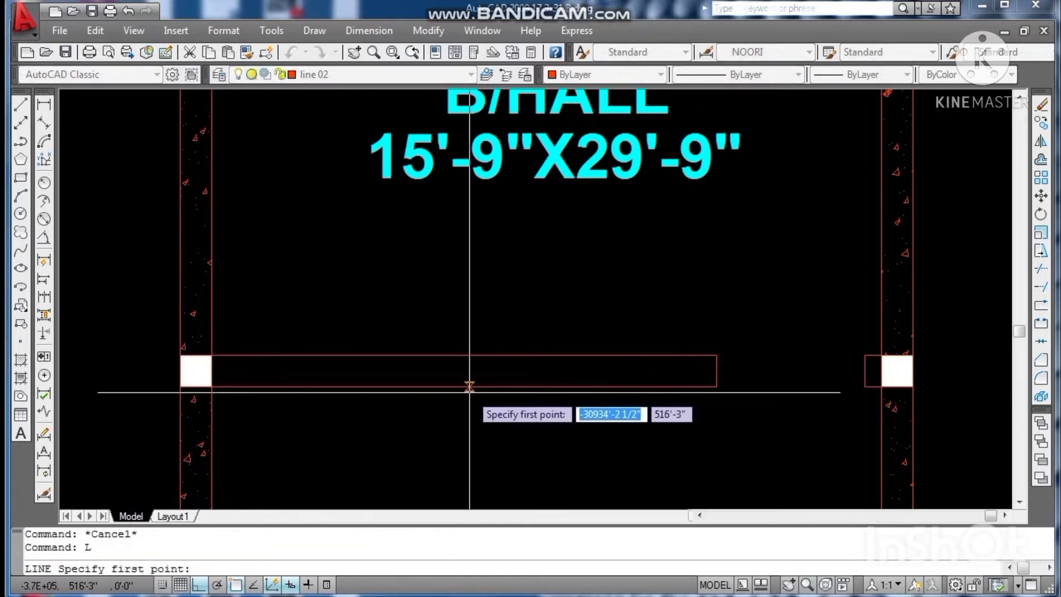
click(448, 387)
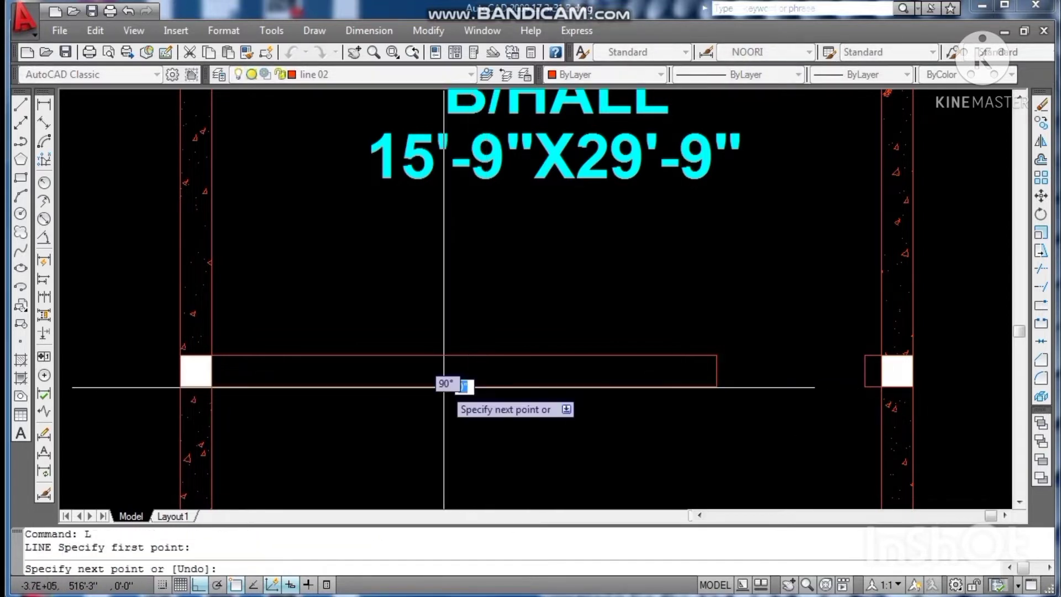
click(448, 355)
key(Escape)
key(Escape)
key(Escape)
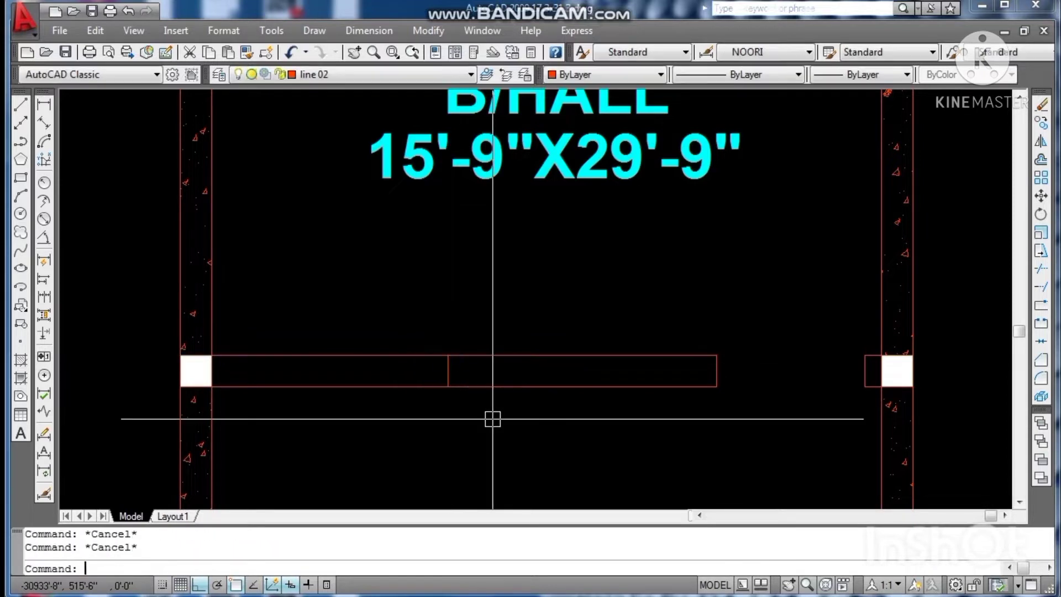
click(453, 386)
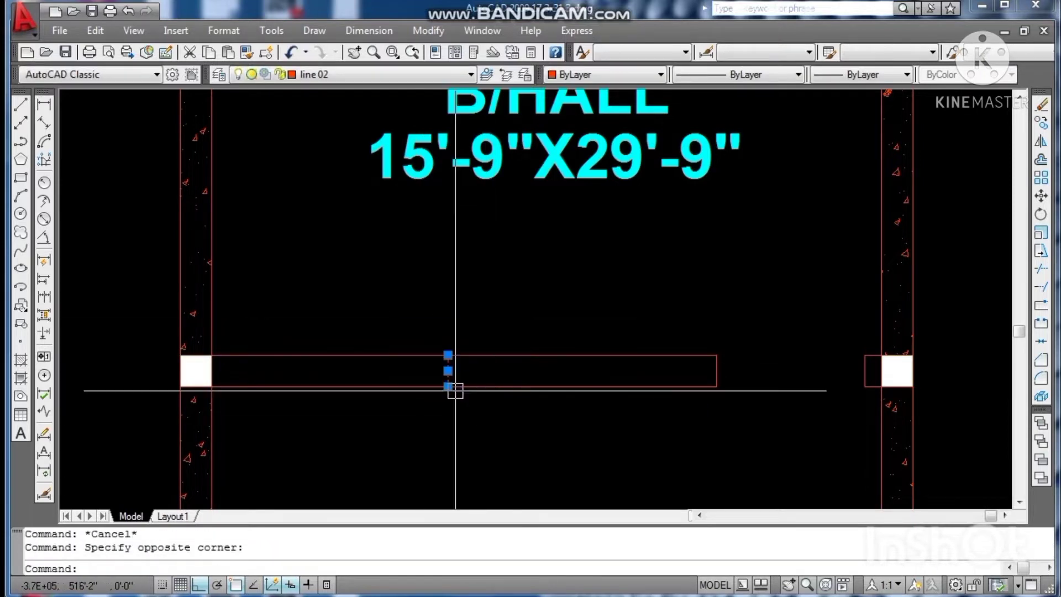
key(Delete)
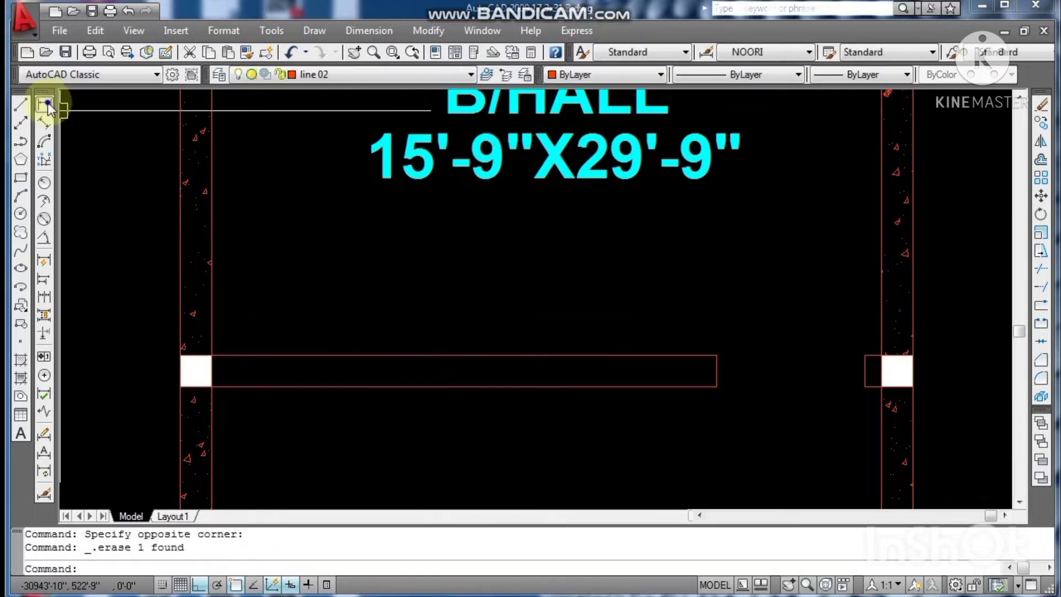
Step: Measure the cross wall's length from the column's inner face to the doorway end with a linear dimension
click(45, 104)
click(211, 356)
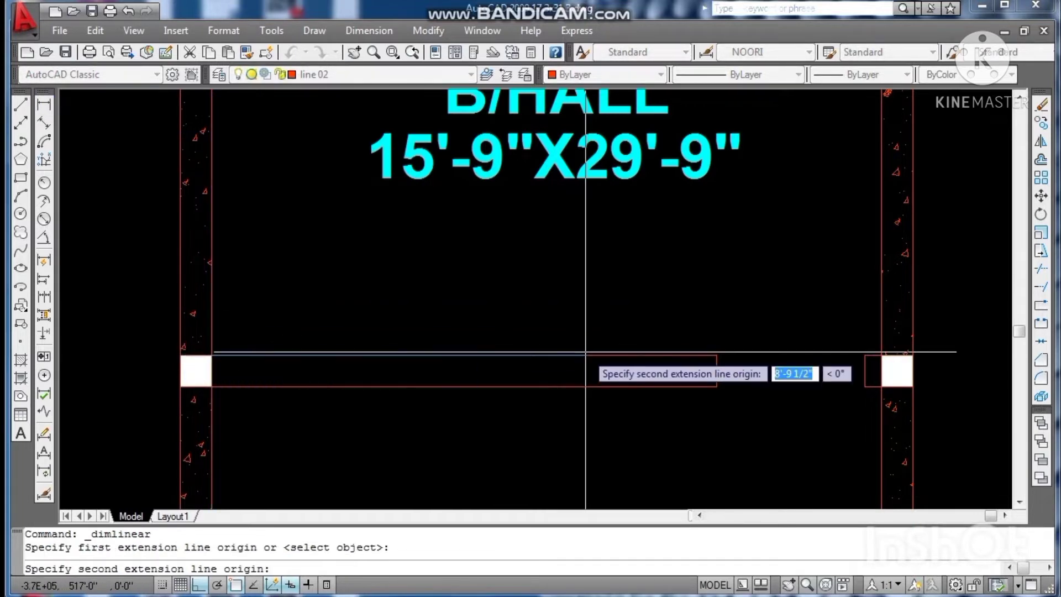
click(716, 355)
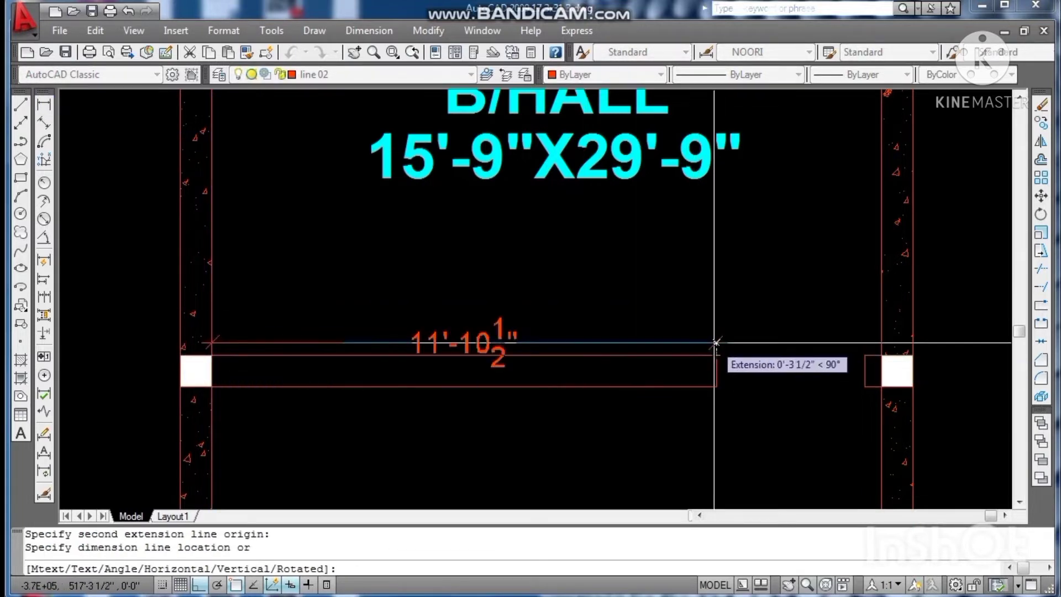
key(Escape)
key(Escape)
Step: Draw a line between the midpoints of the cross wall's lower and upper lines
key(Return)
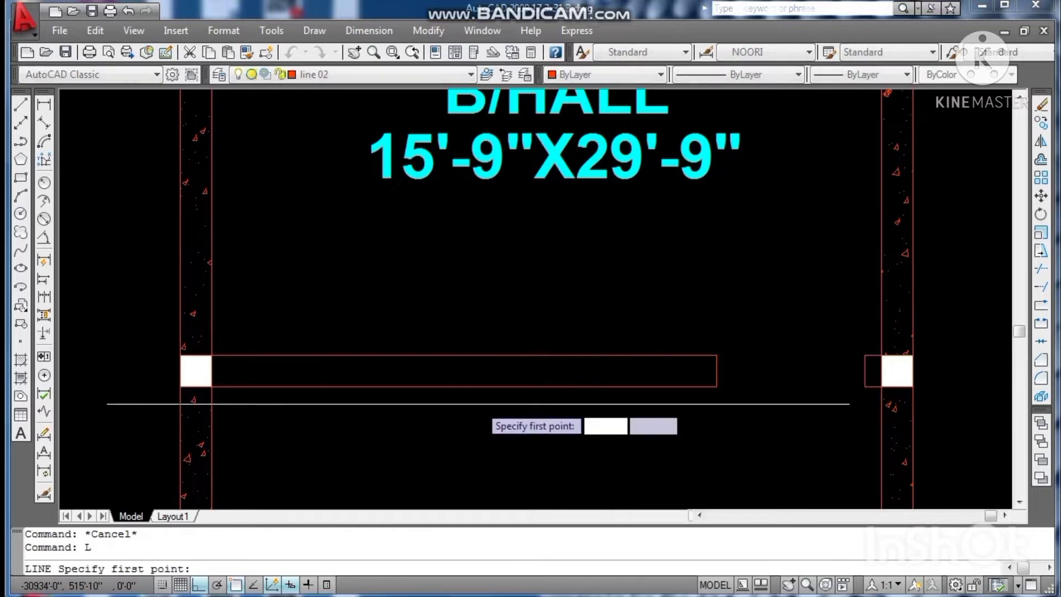
click(448, 386)
click(447, 355)
key(Escape)
key(Escape)
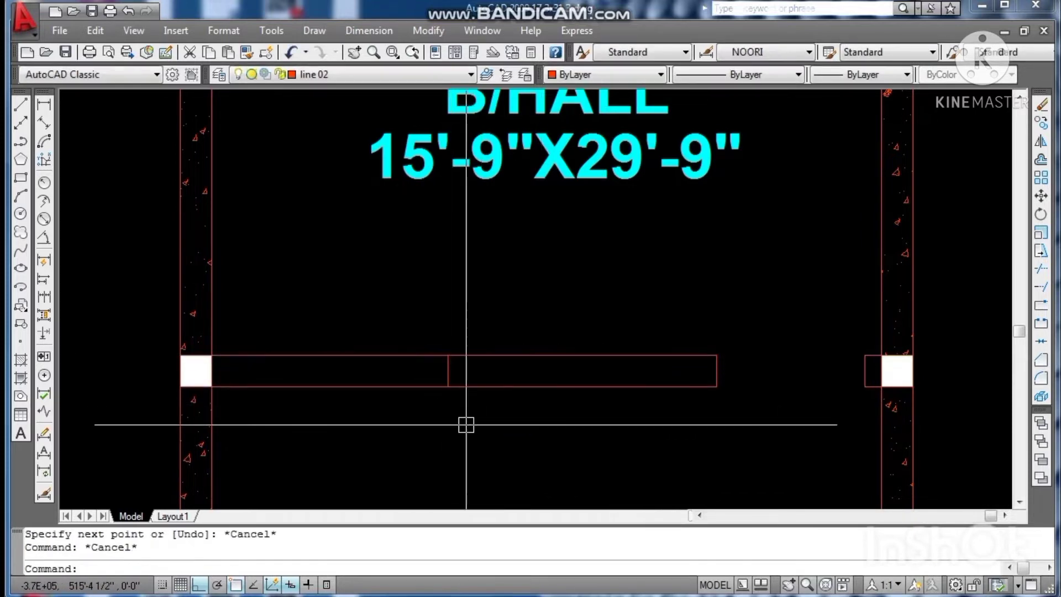
Step: Offset the short line across the wall by 5' to both sides
text(o)
key(Return)
text(5')
key(Return)
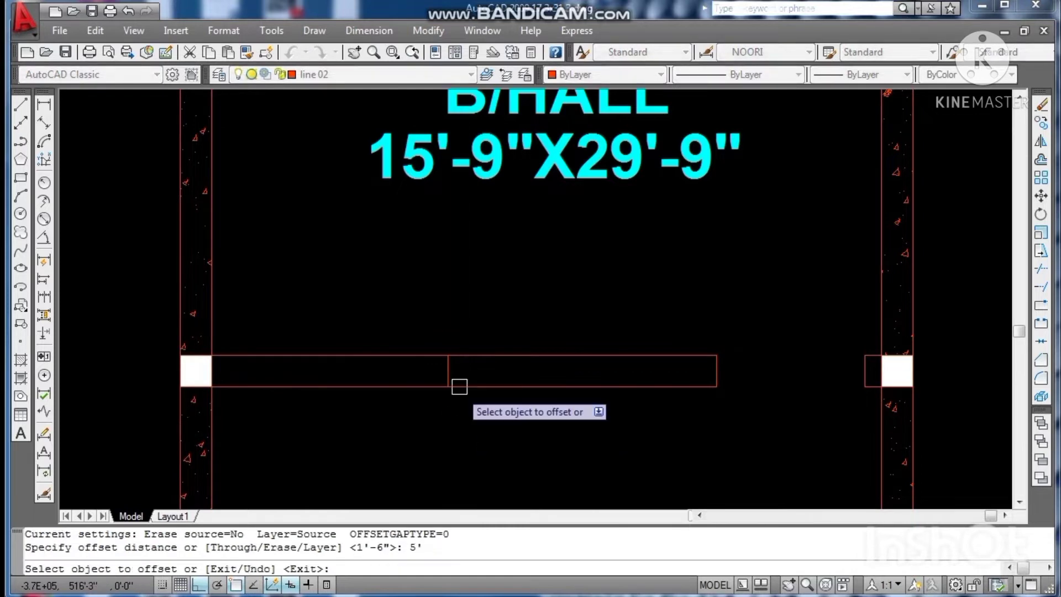
click(453, 365)
click(468, 371)
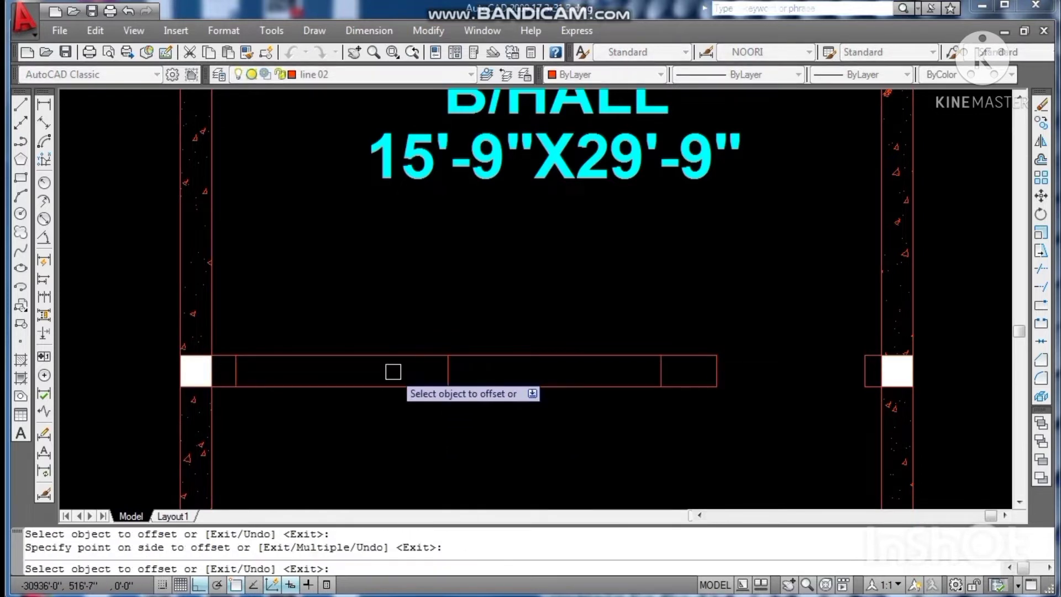
Step: Erase the line at the cross wall's midpoint and both of its 5' offsets
key(Escape)
click(410, 332)
click(489, 424)
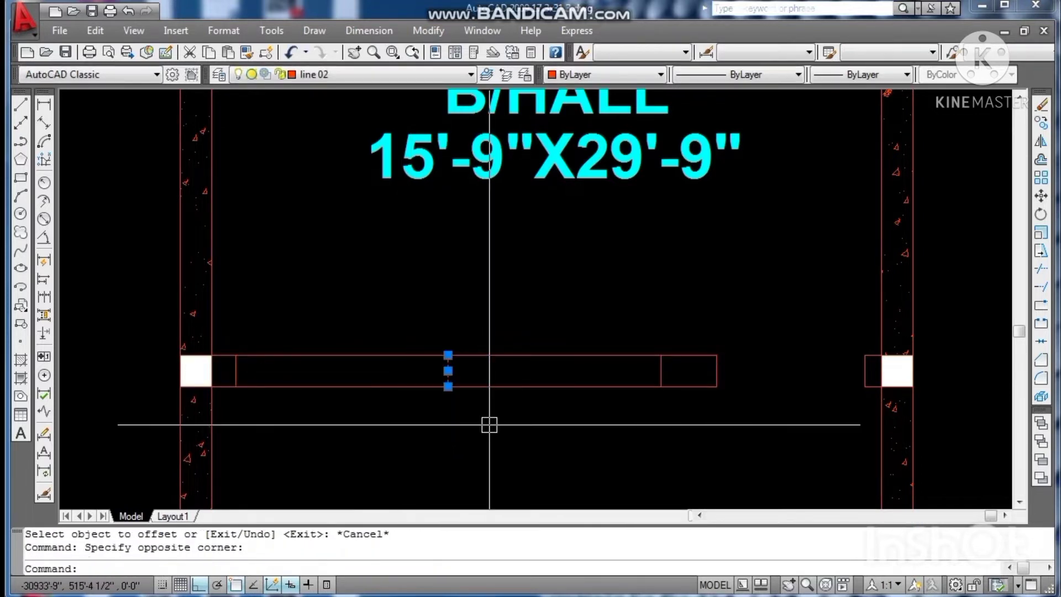
key(Delete)
click(226, 338)
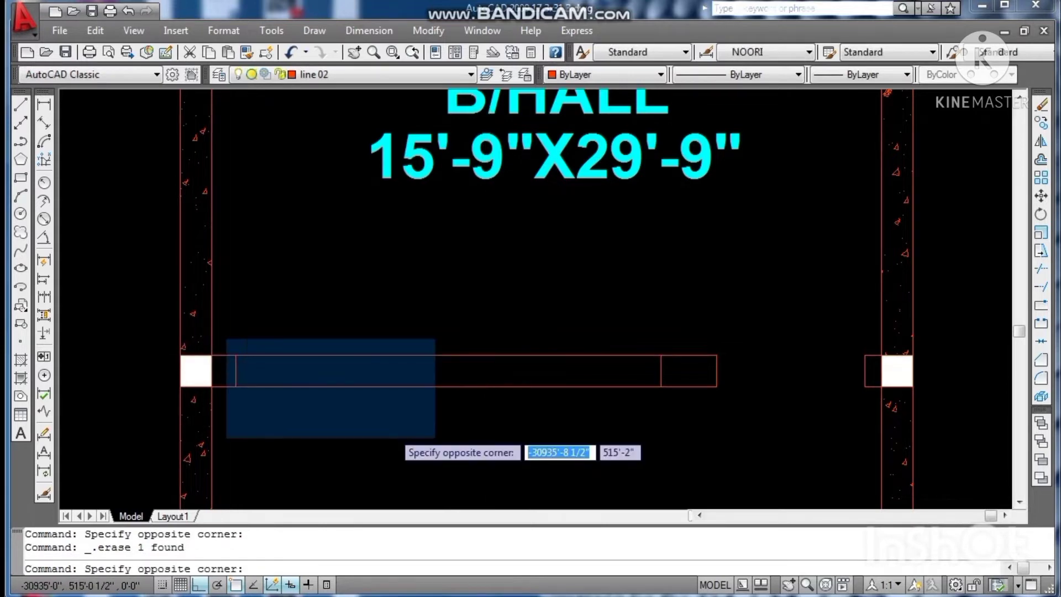
click(658, 433)
key(Delete)
click(628, 355)
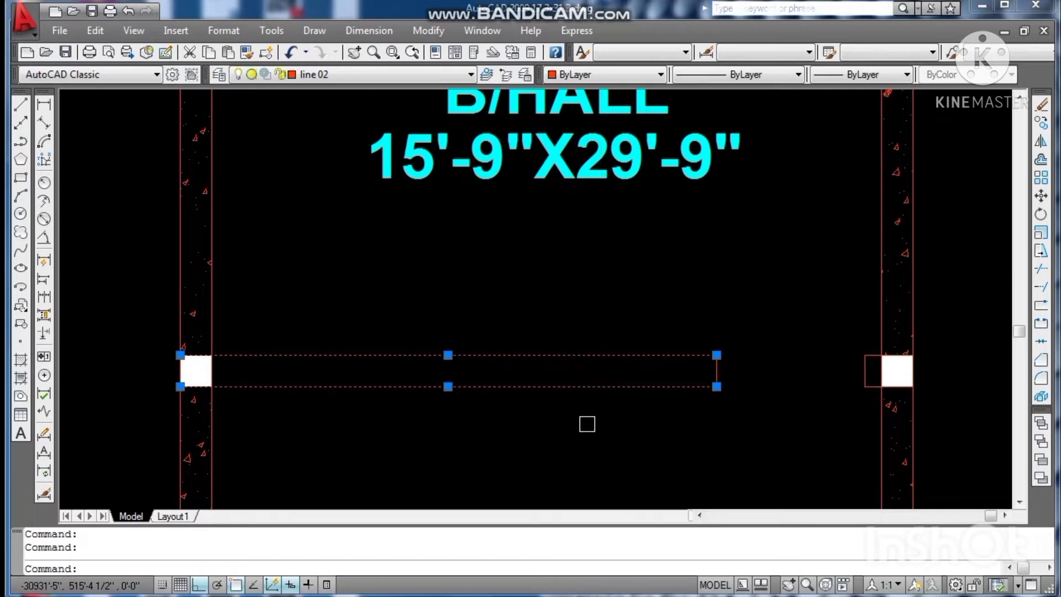
key(Escape)
key(Escape)
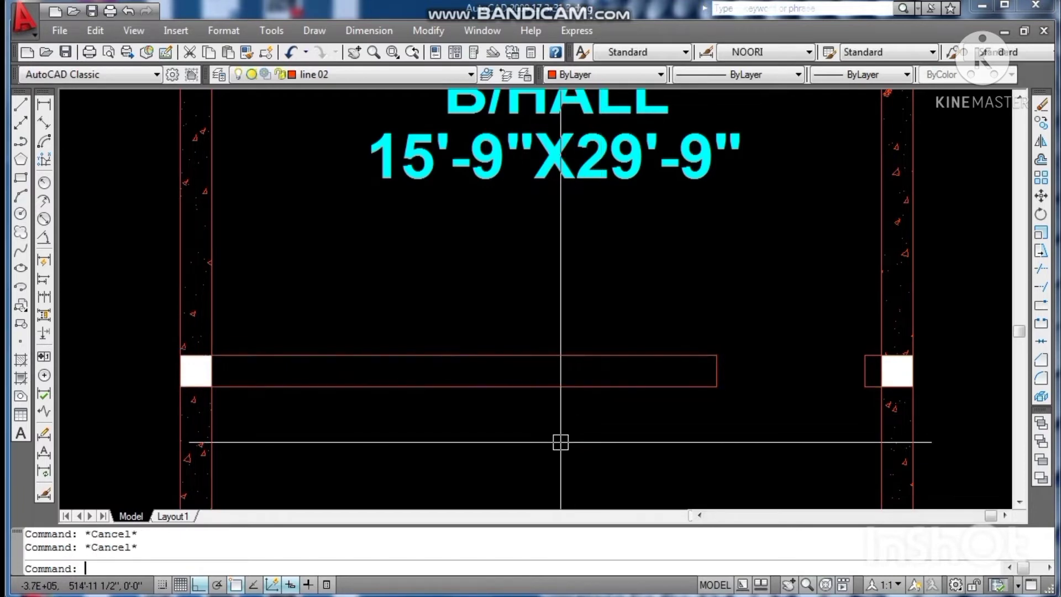
key(Return)
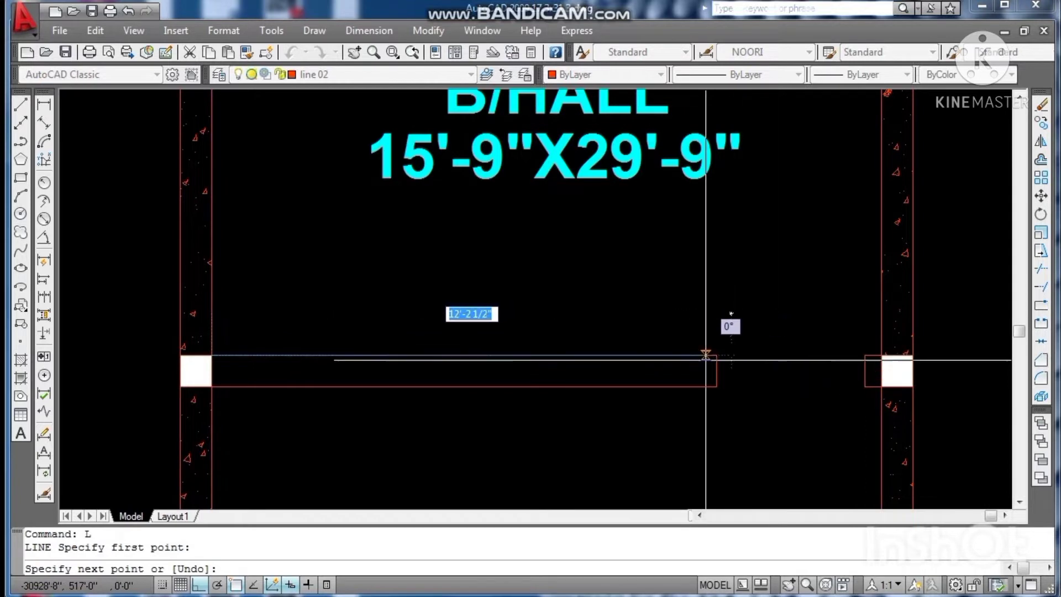
key(Escape)
key(Escape)
key(Escape)
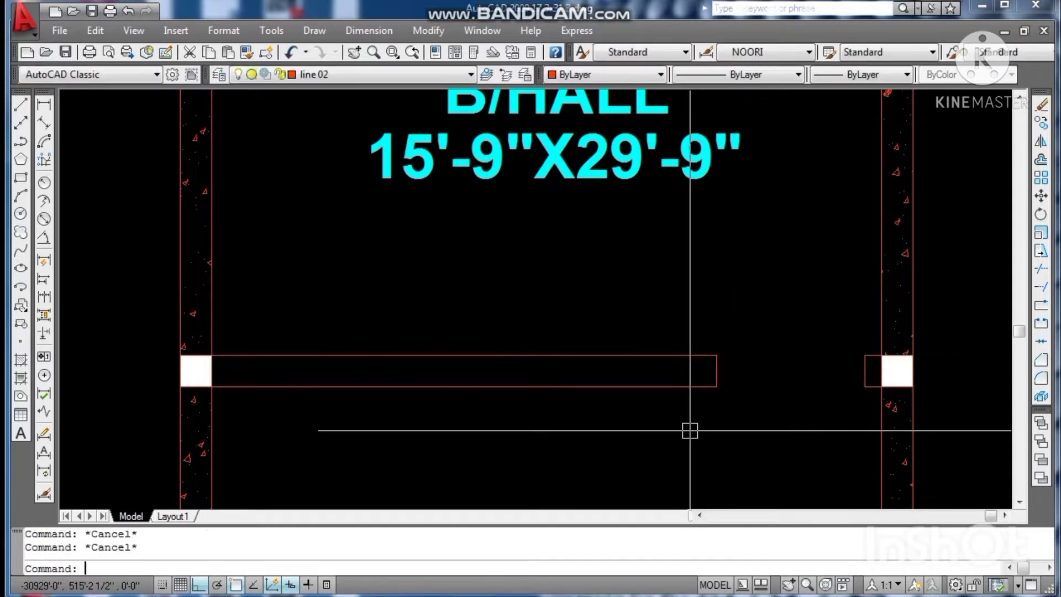
Step: Draw a vertical line across the cross wall's thickness, from the midpoint of its upper line to the lower line
text(L)
key(Return)
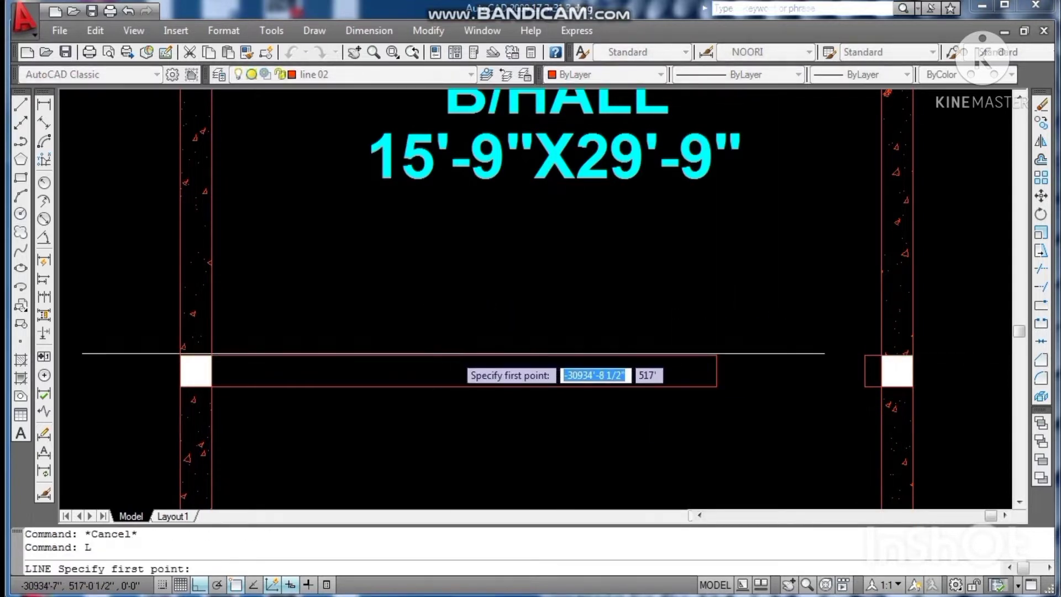
click(448, 355)
click(448, 386)
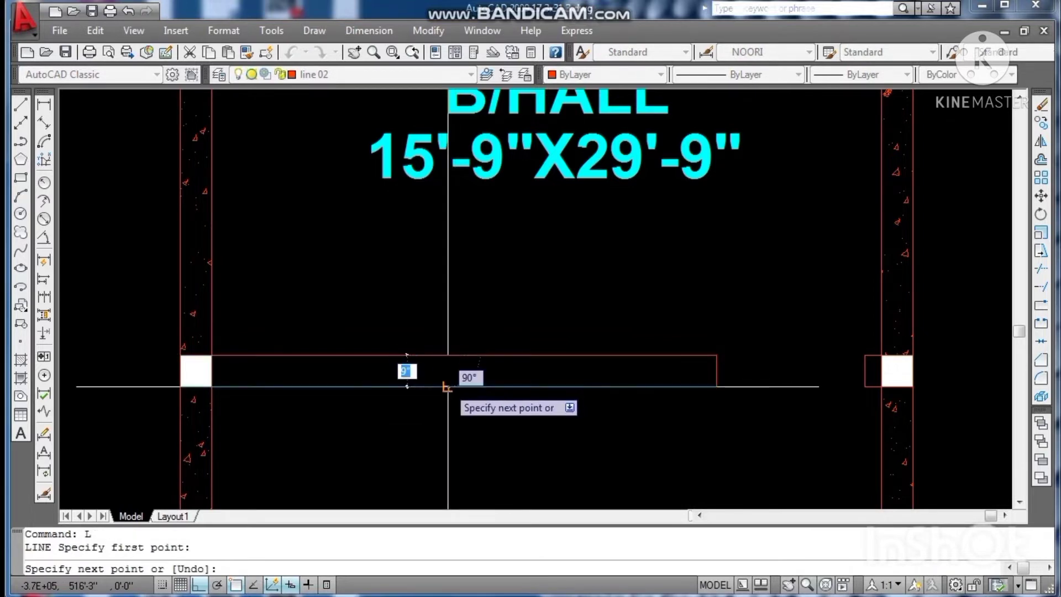
key(Escape)
key(Escape)
Step: Offset the midpoint line by 5' to each side to form the two window jambs in the cross wall
text(o)
key(Return)
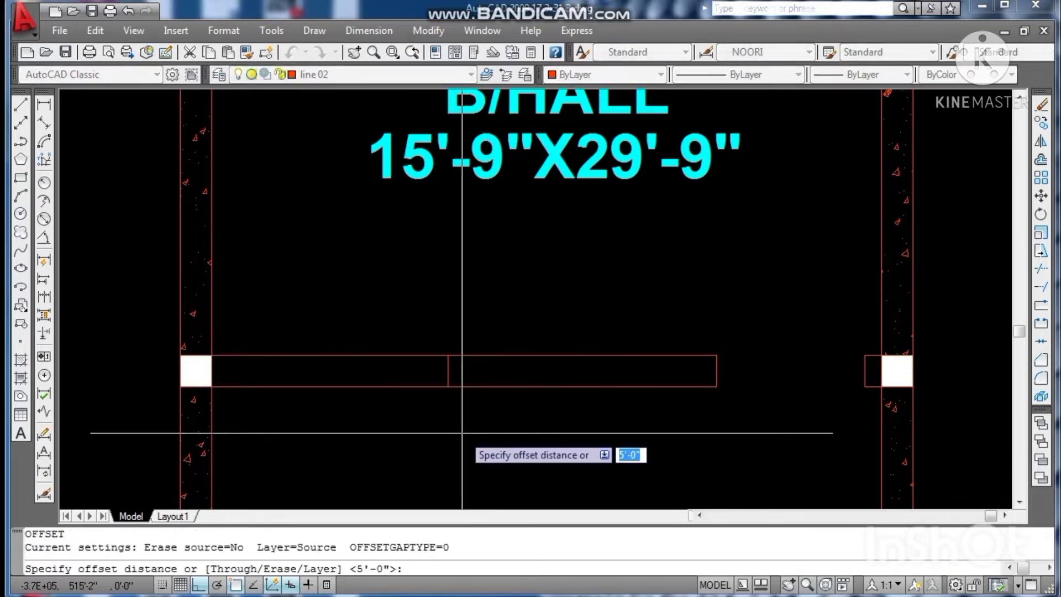
text(5')
key(Return)
click(448, 379)
click(454, 372)
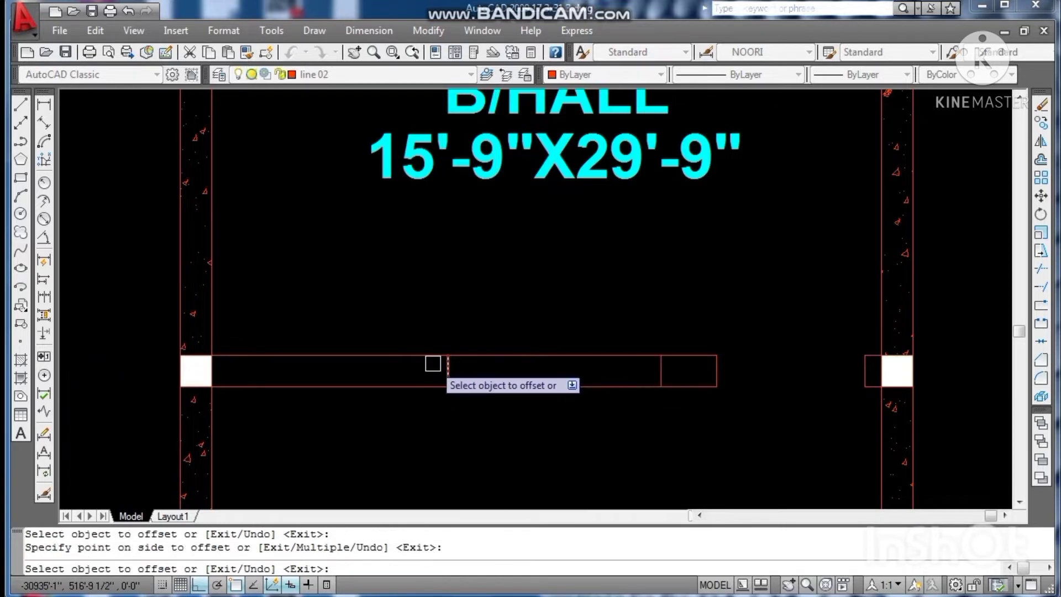
click(446, 369)
click(359, 372)
key(Escape)
Step: Erase the line at the cross wall's midpoint, between the two window jambs
click(355, 324)
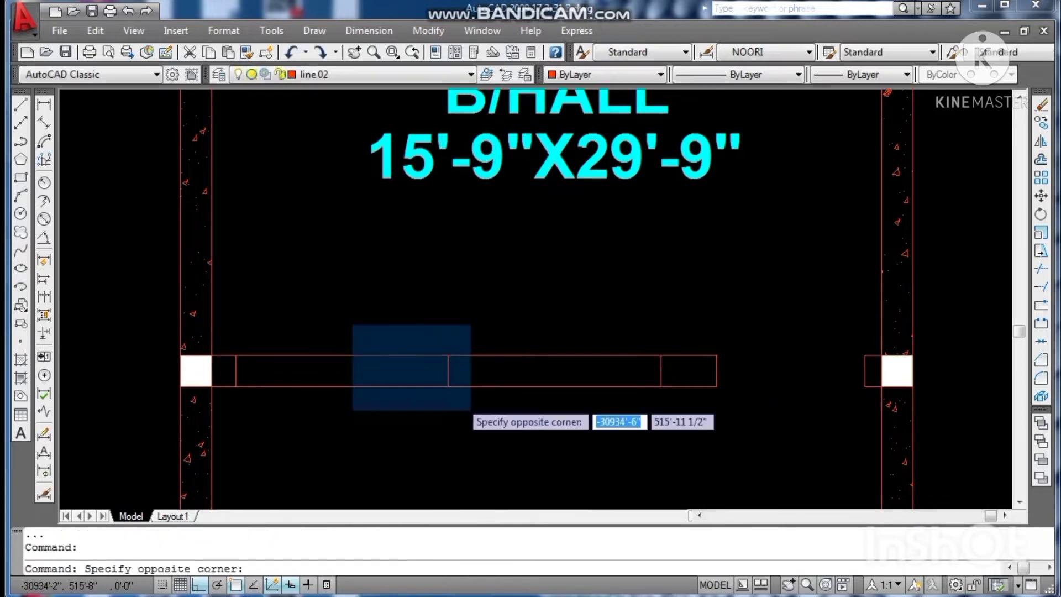
click(496, 427)
key(Delete)
Step: Offset the cross wall's lower line inward three times in succession at 2" spacing to create the window lines
scroll(600, 472, down, 1)
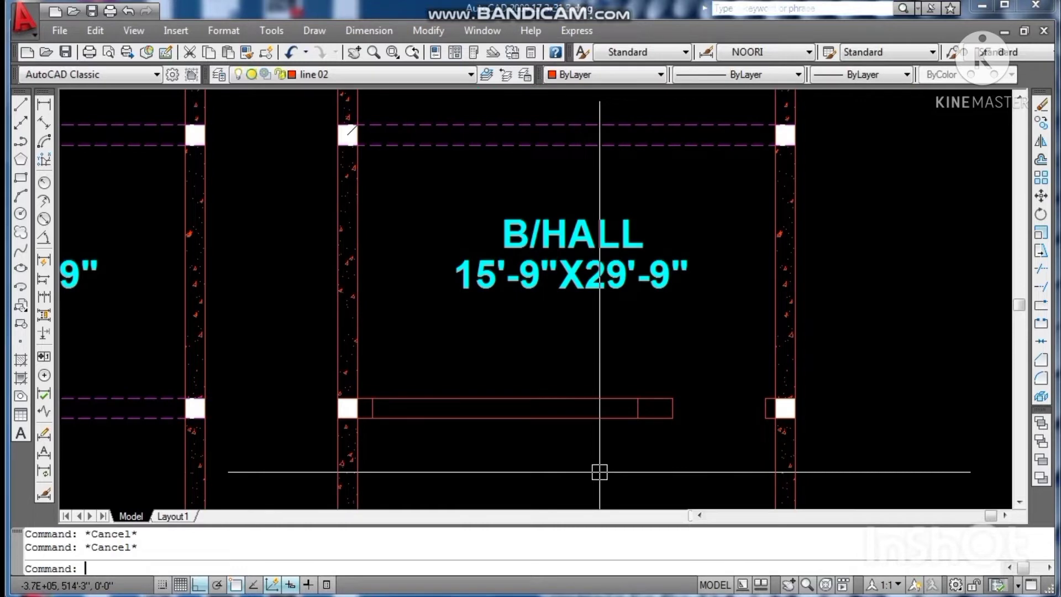
text(O)
key(Return)
text(2)
key(Return)
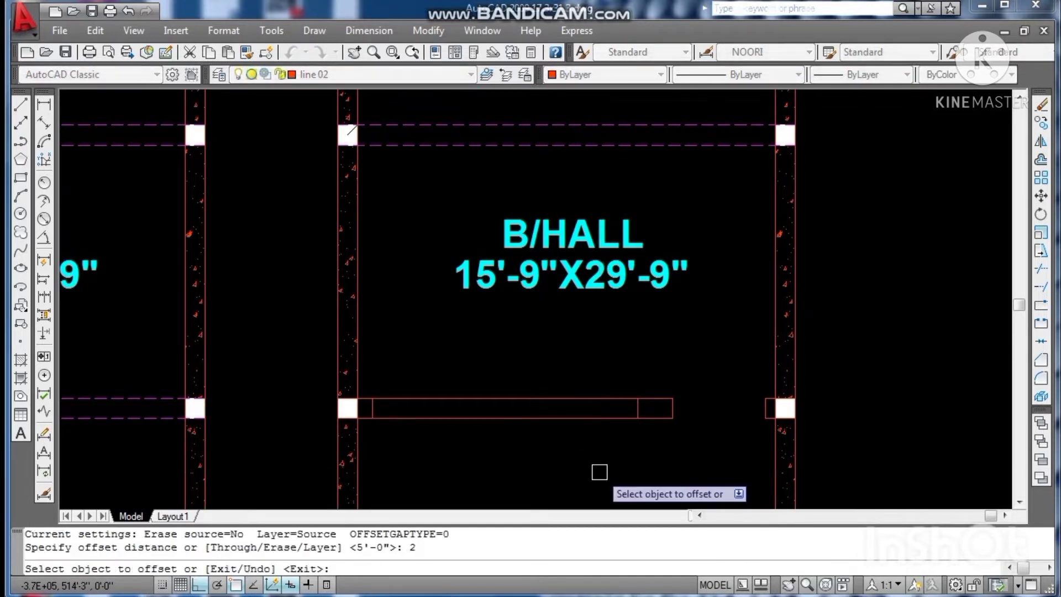
click(582, 419)
click(576, 391)
scroll(548, 400, up, 1)
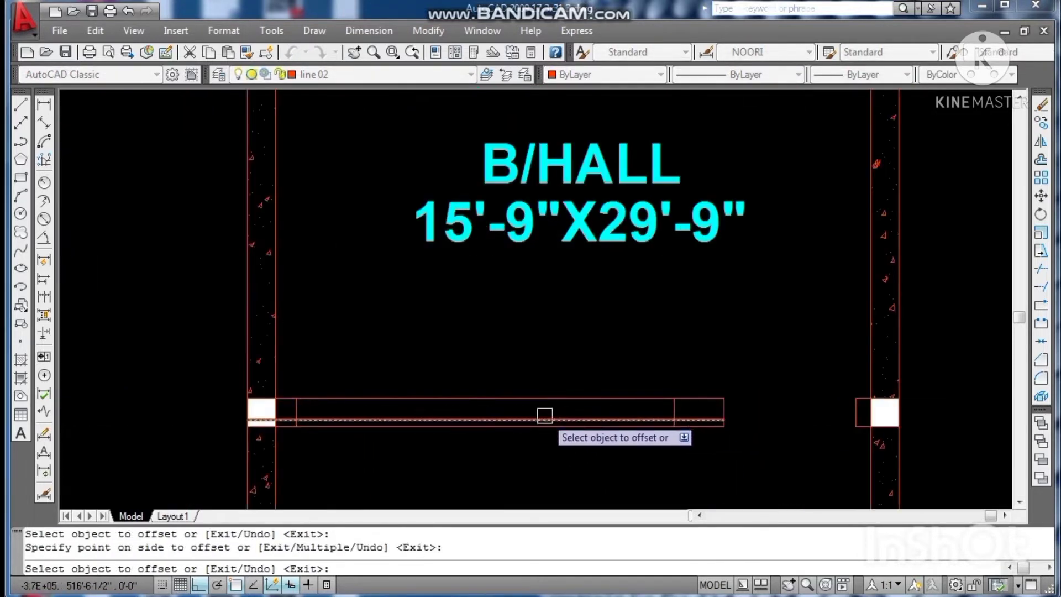
click(544, 416)
click(542, 400)
click(534, 413)
click(530, 397)
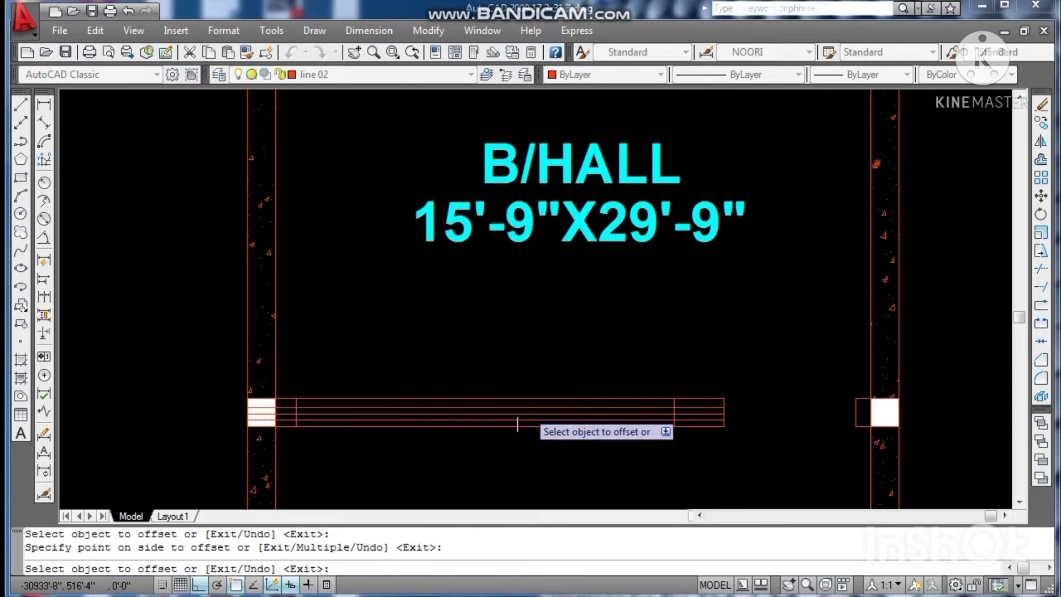
Step: Trim the three window lines beyond both jambs, using the jambs as cutting edges
key(Escape)
key(Escape)
text(TR)
key(Return)
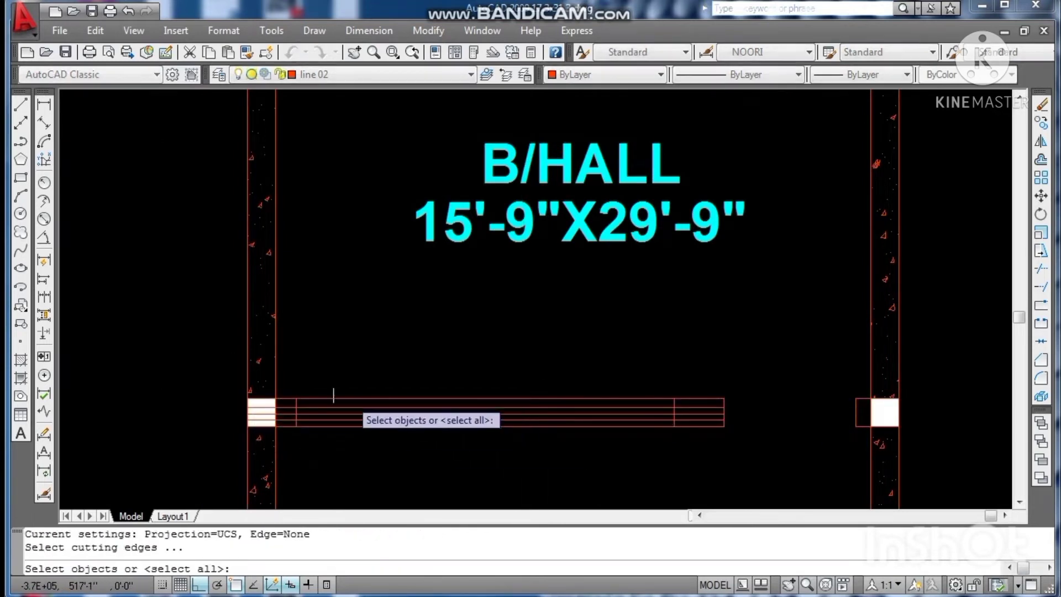
click(286, 376)
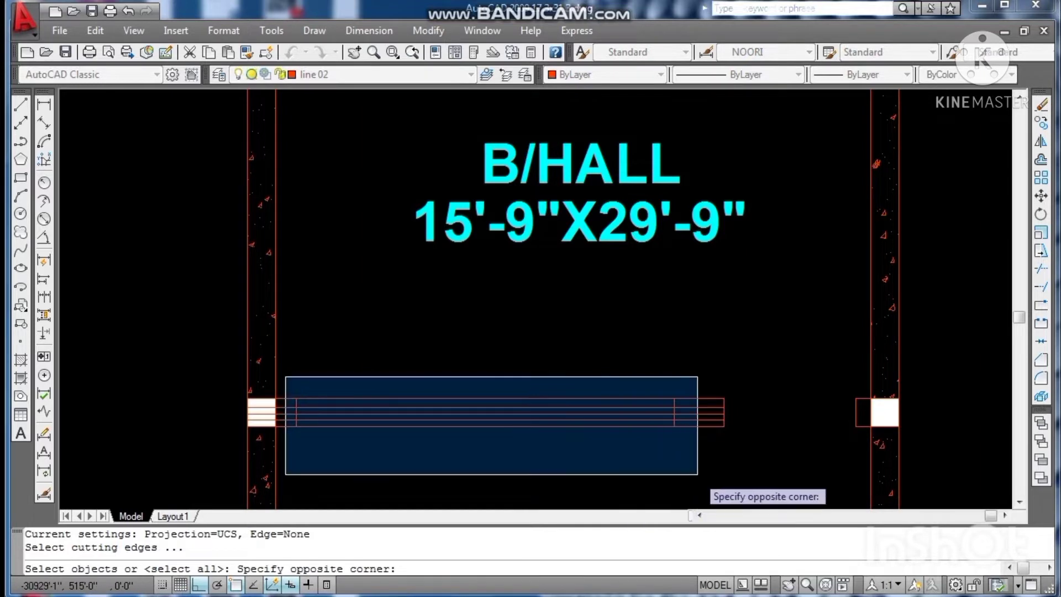
click(705, 475)
key(Return)
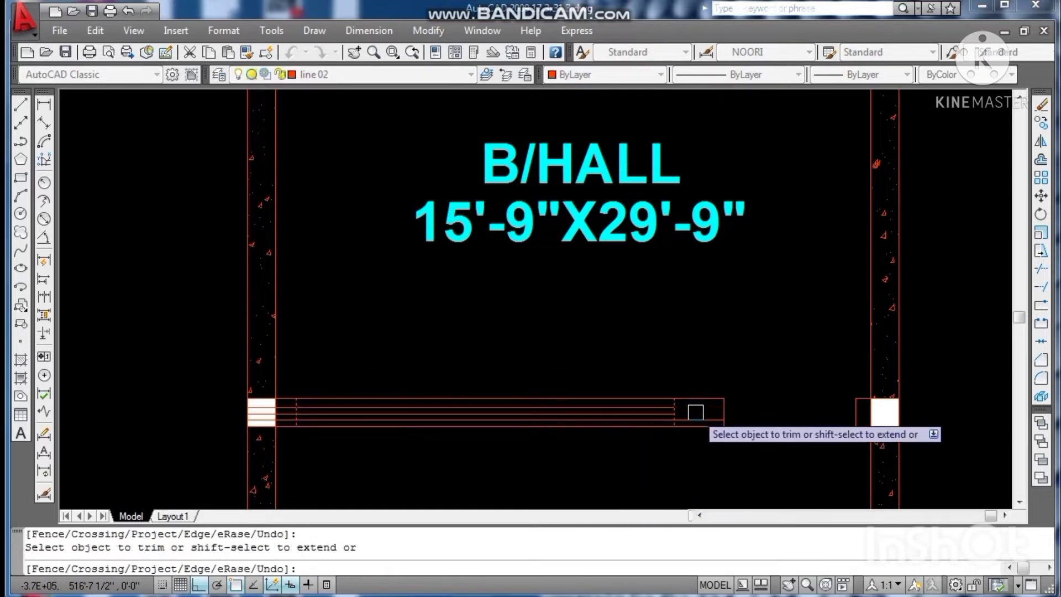
scroll(307, 422, up, 3)
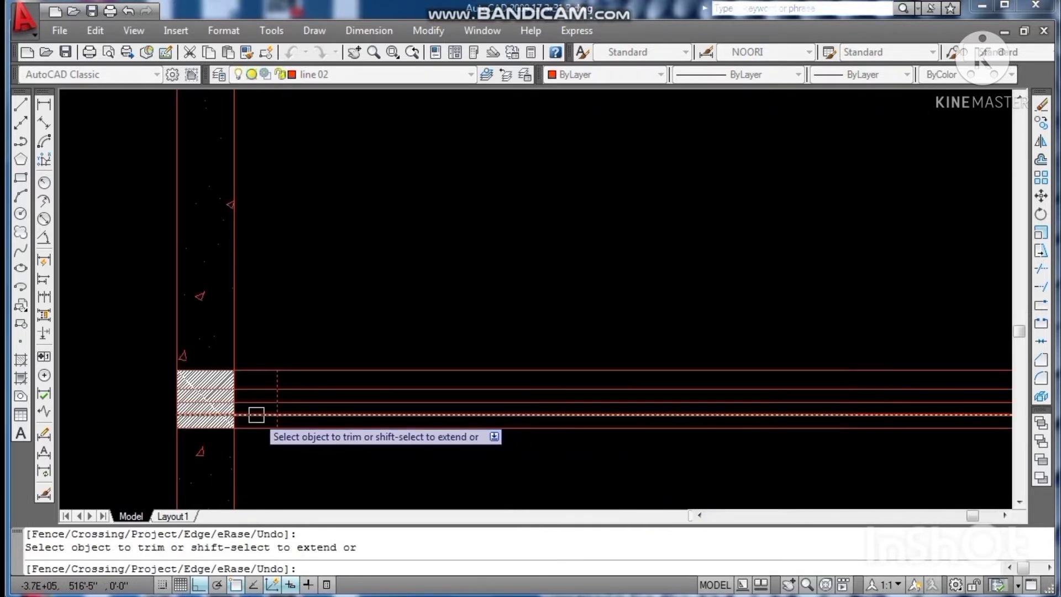
scroll(259, 395, down, 2)
key(Escape)
key(Escape)
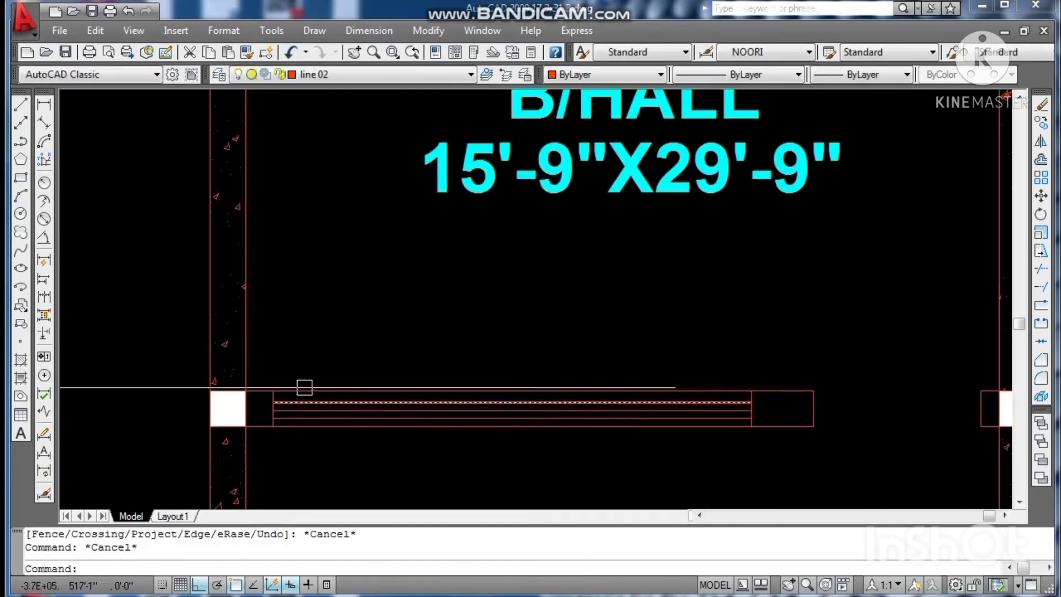
Step: Measure the wall piece between the doorway end and the nearest window jamb with a linear dimension
click(44, 105)
click(813, 391)
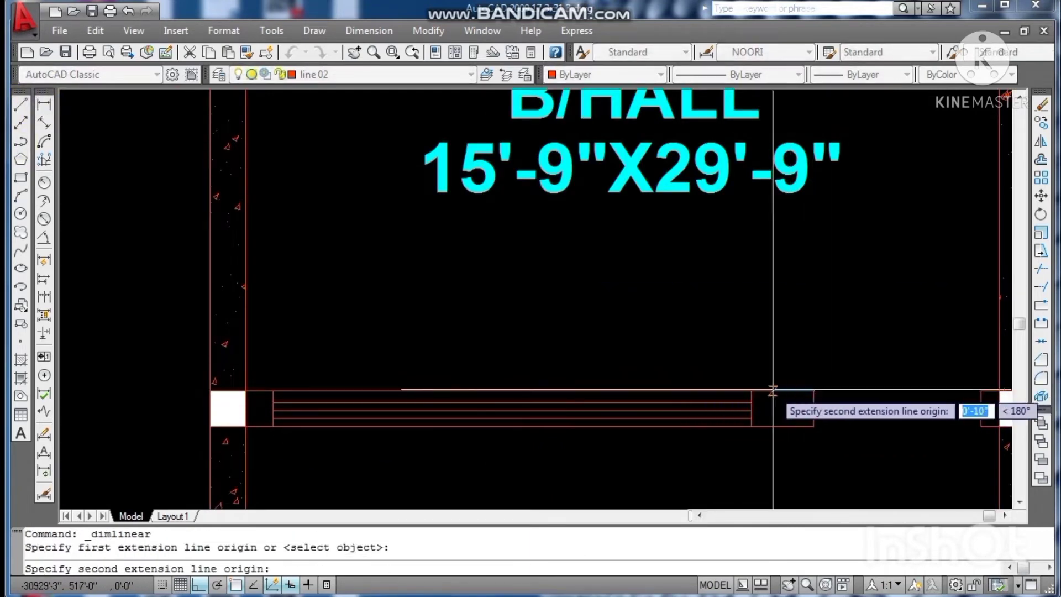
click(751, 391)
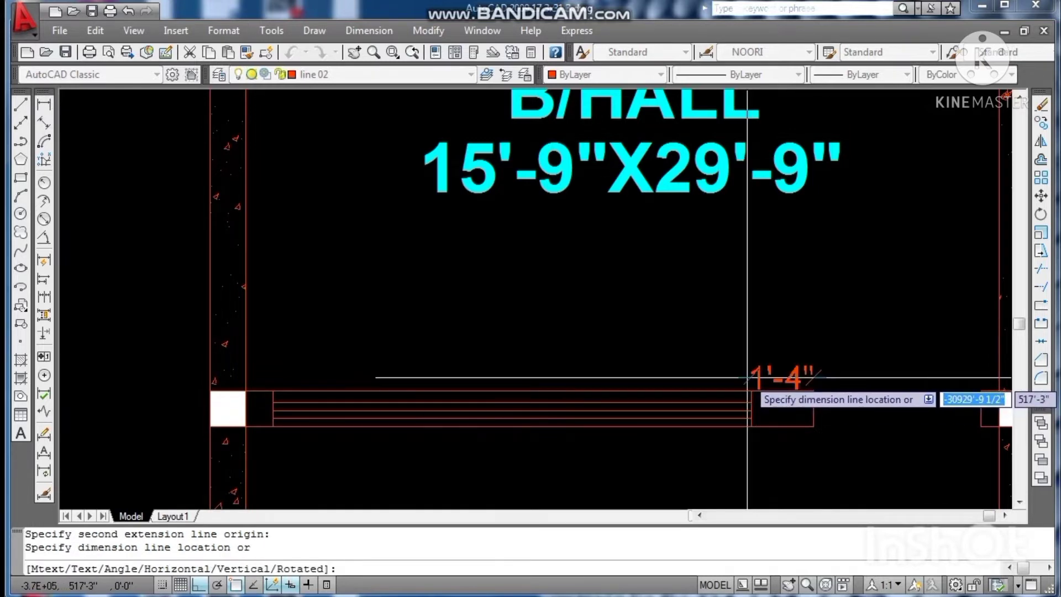
key(Escape)
key(Escape)
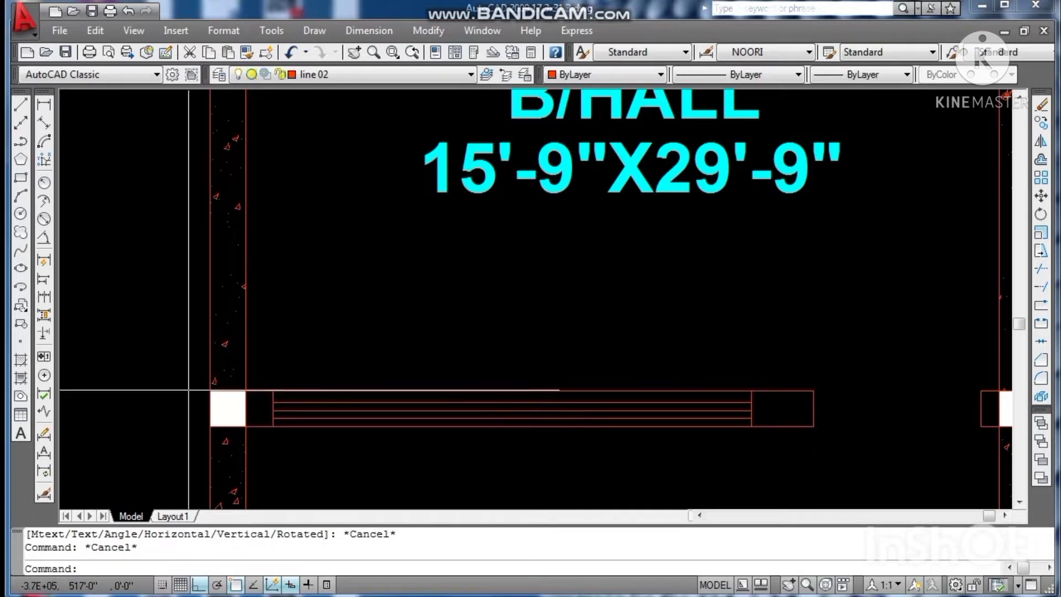
Step: Move the window's jambs and inner lines 4" along the cross wall toward the doorway and save the drawing
click(256, 367)
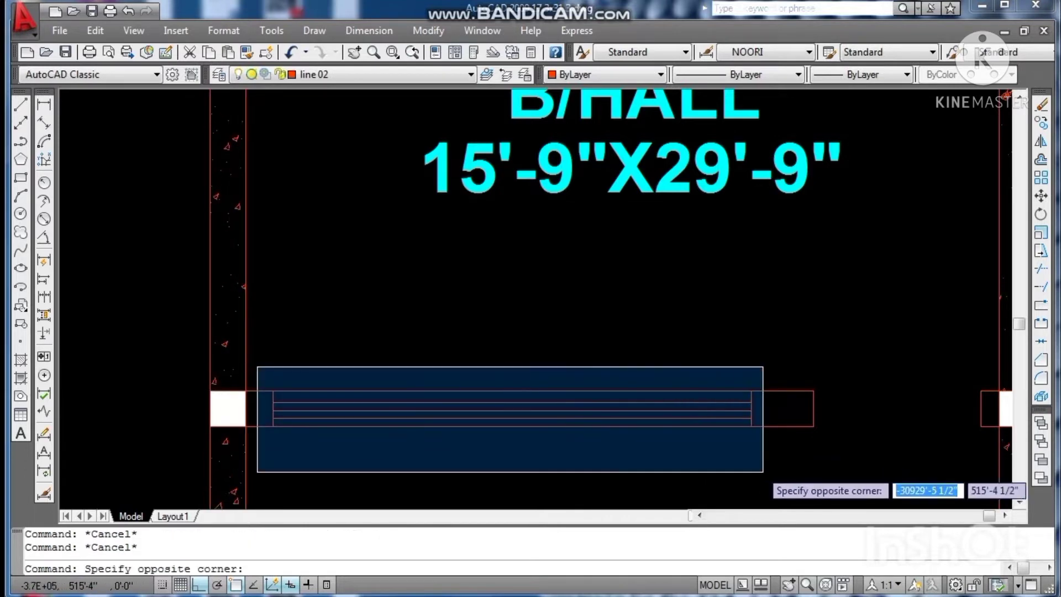
click(764, 471)
text(m)
key(Return)
click(637, 490)
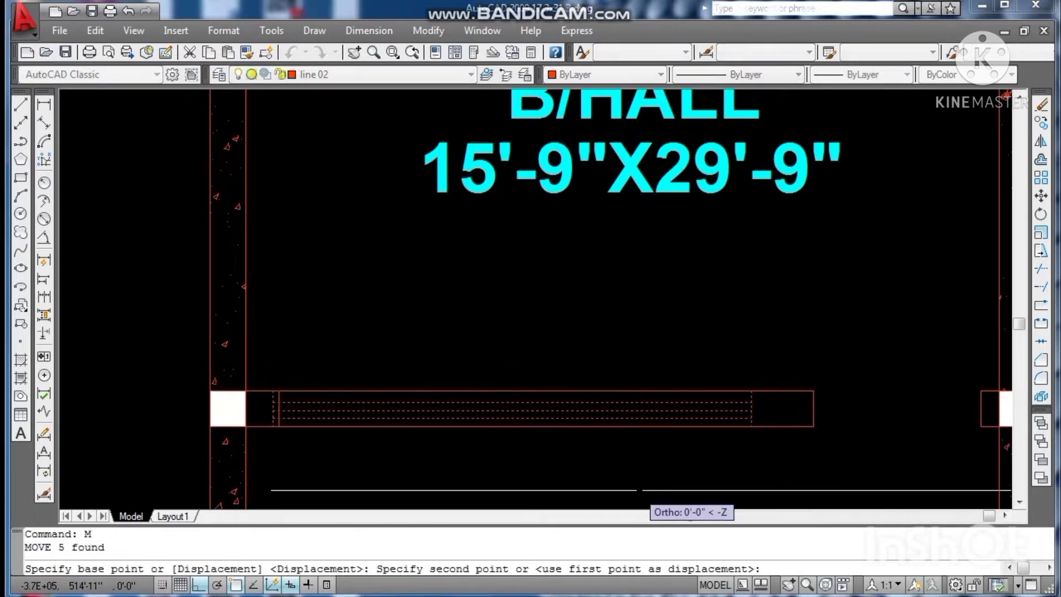
text(4)
key(Return)
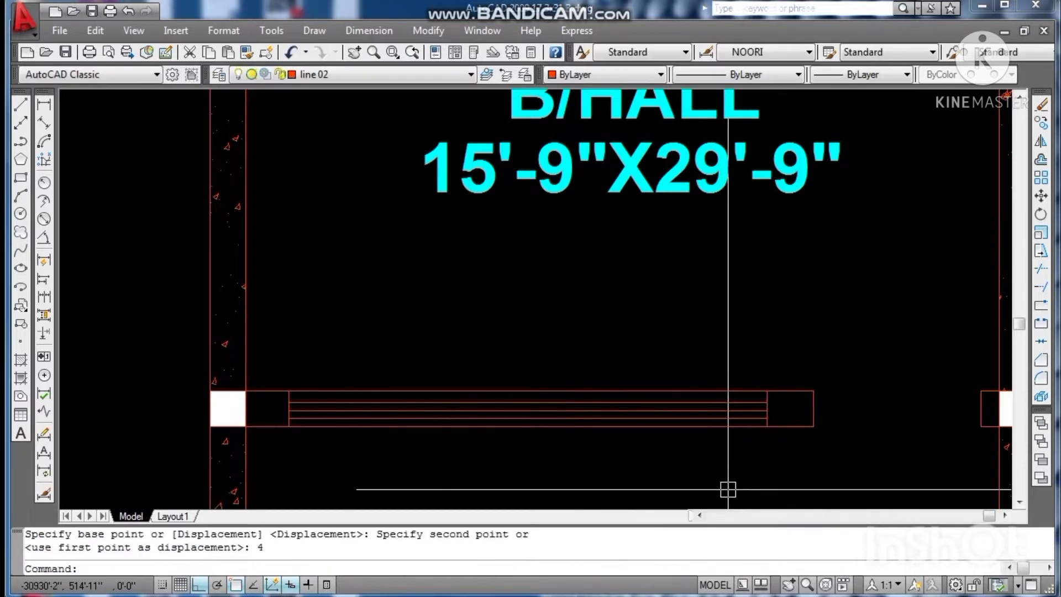
key(Escape)
key(Escape)
key(ctrl+s)
scroll(587, 409, down, 2)
key(Escape)
key(Escape)
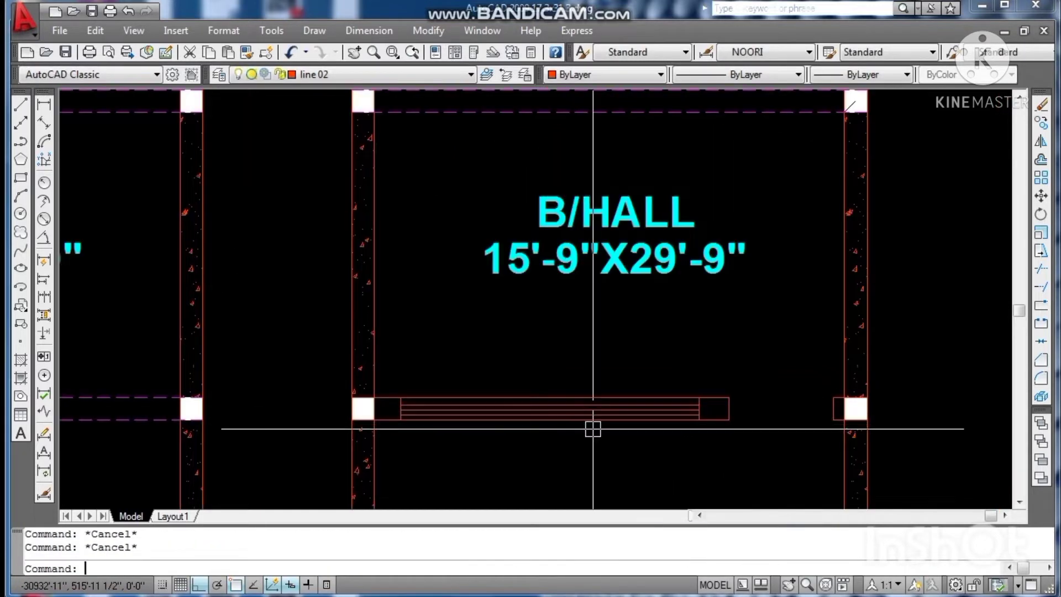
text(tr)
key(Return)
key(Return)
key(Escape)
scroll(566, 459, down, 4)
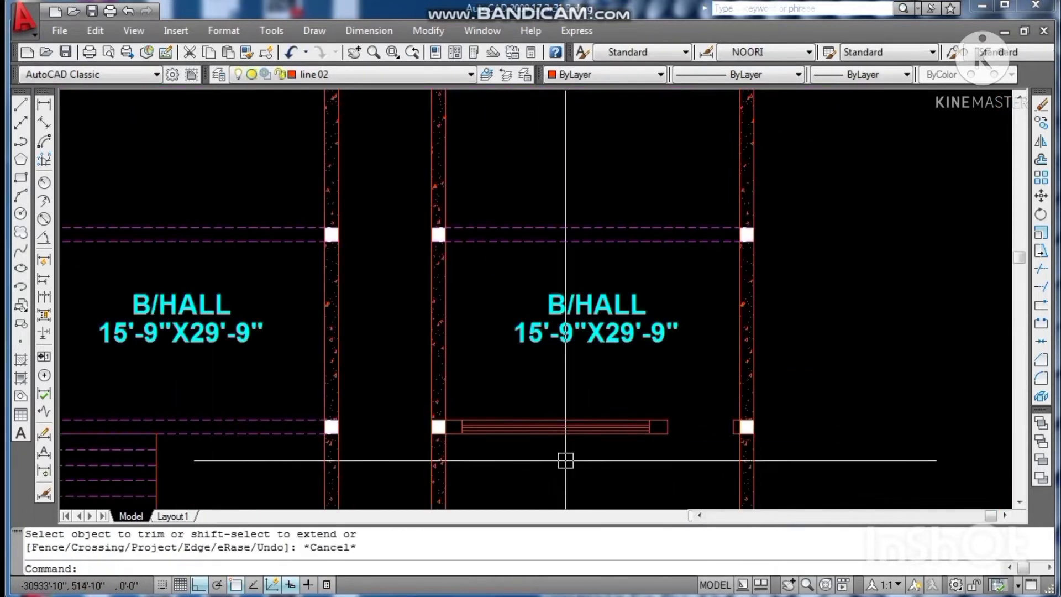
key(Escape)
key(Escape)
scroll(572, 438, up, 3)
text(tr)
key(Return)
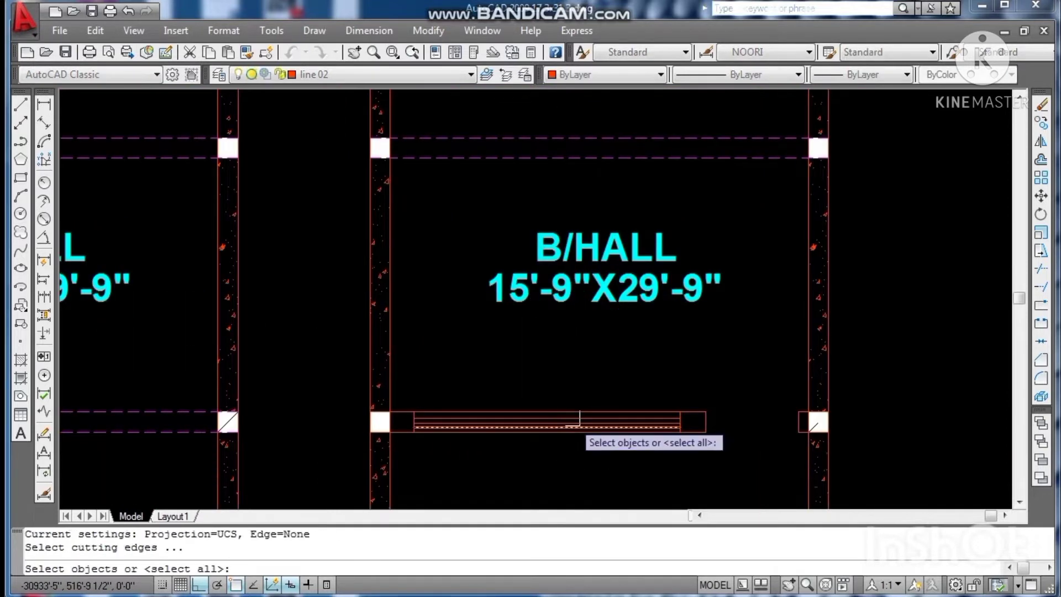
key(Return)
key(Escape)
scroll(571, 474, down, 2)
key(Escape)
key(Escape)
scroll(803, 396, down, 2)
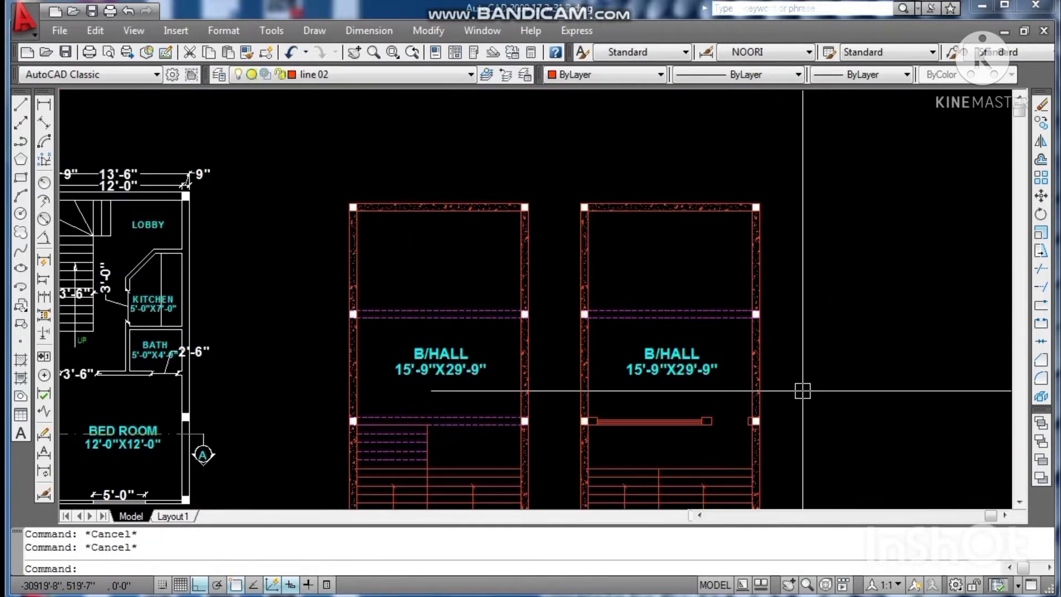
scroll(793, 383, down, 2)
key(Escape)
key(Escape)
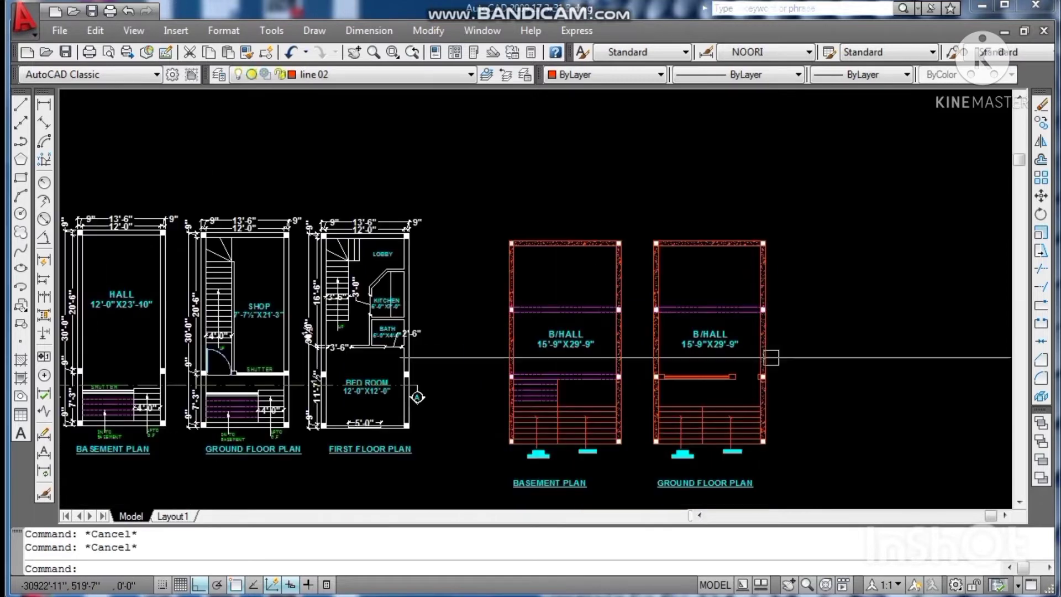
Step: Try to offset the right wall's inner line 3' into the ground floor hall and erase the resulting line
scroll(769, 358, up, 3)
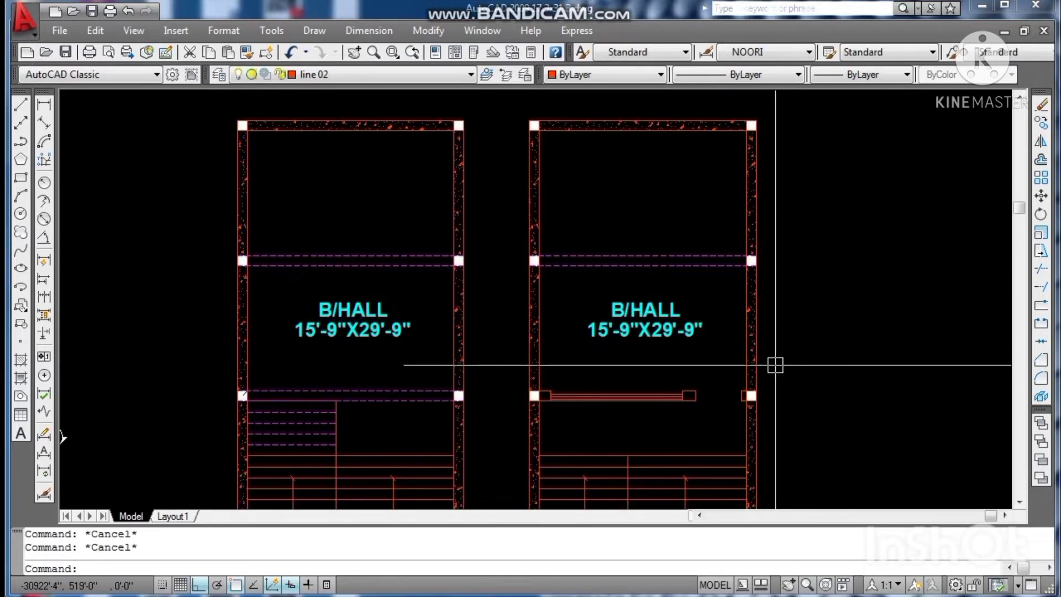
text(o)
key(Return)
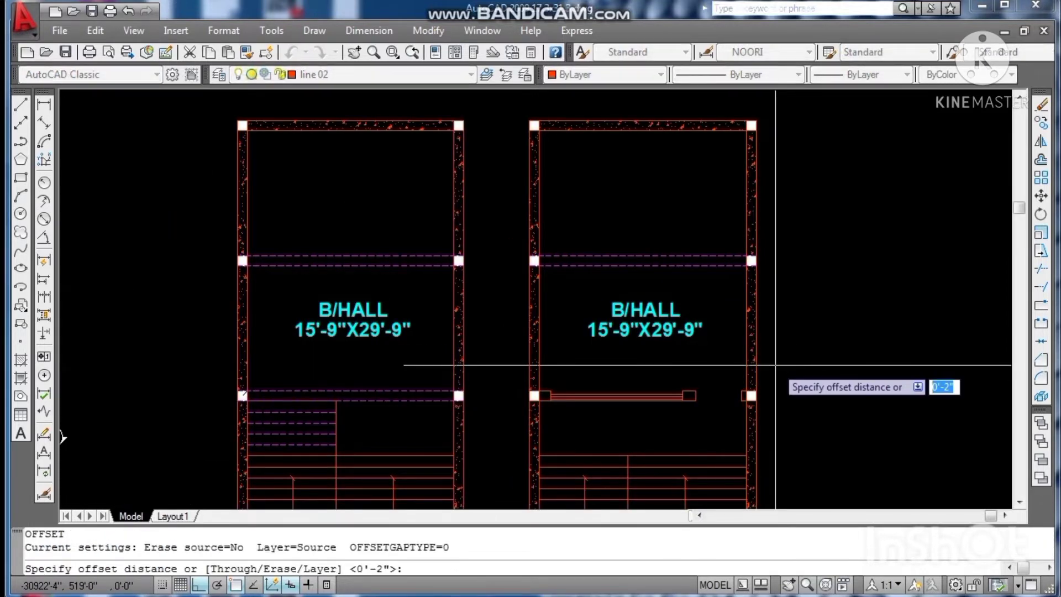
key(Return)
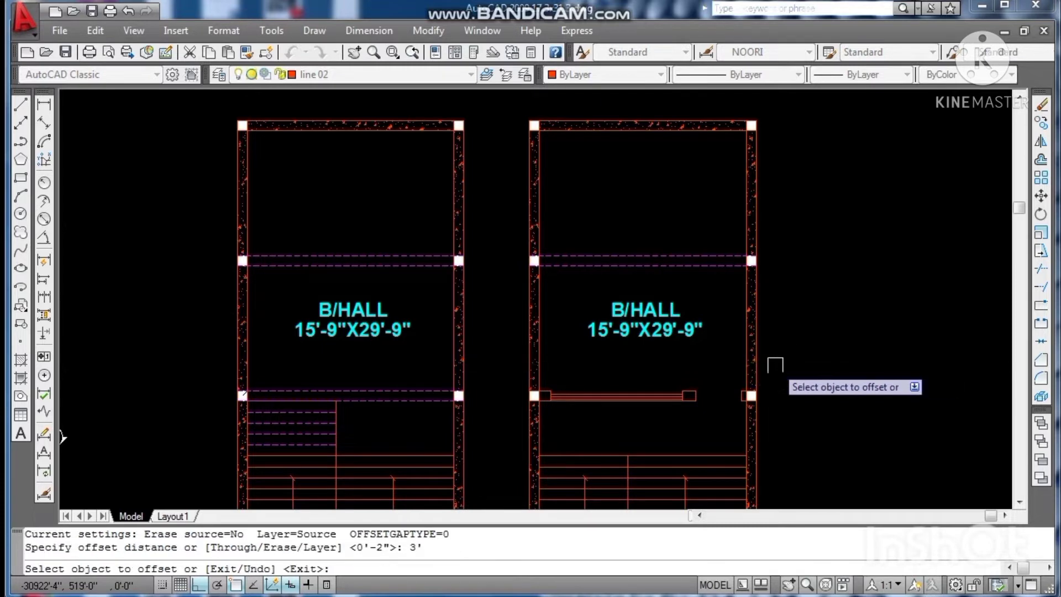
click(746, 349)
click(719, 342)
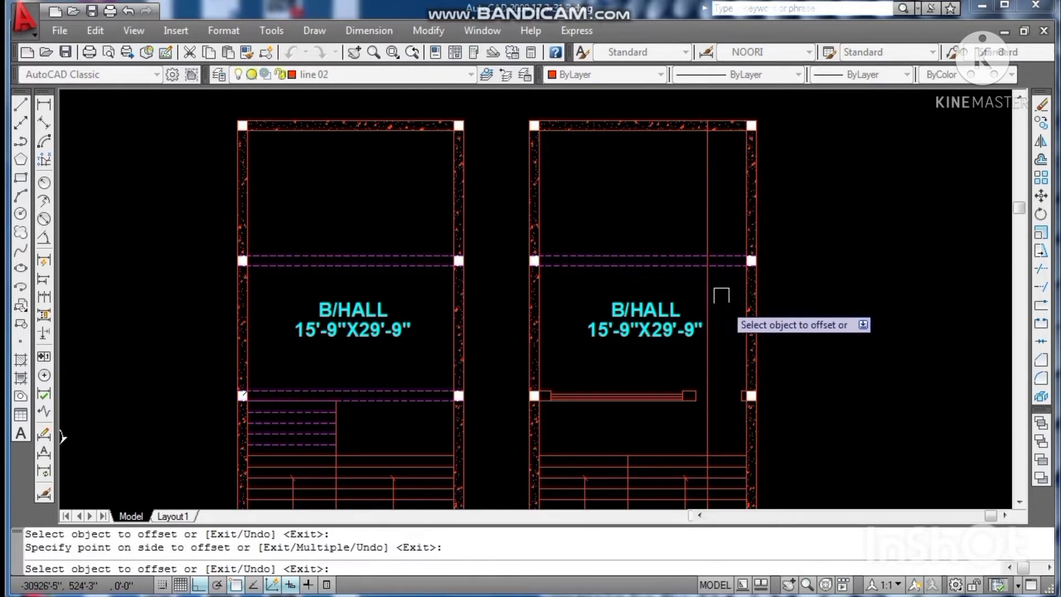
key(Escape)
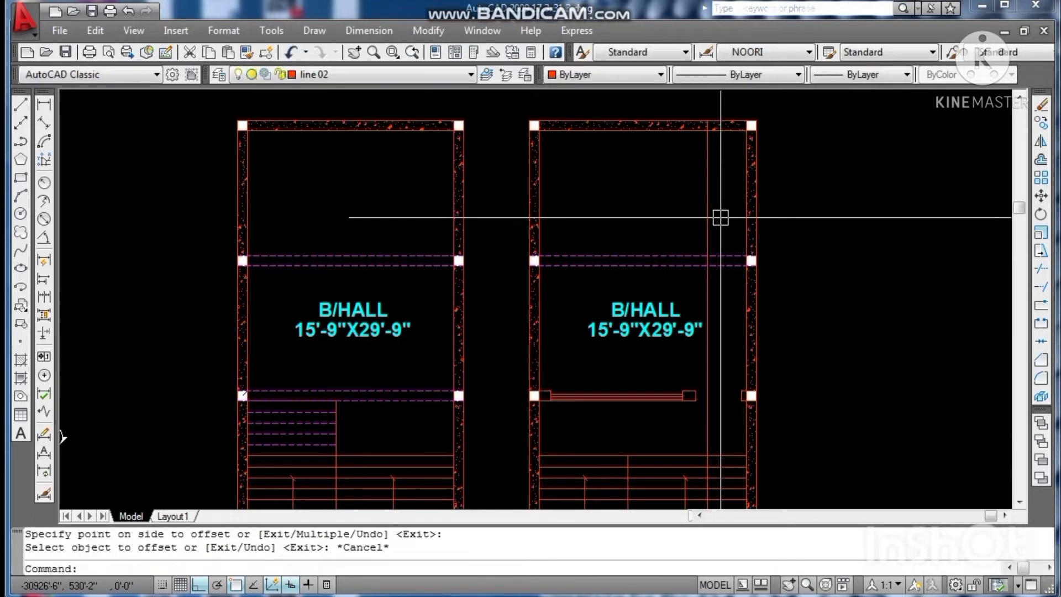
click(713, 210)
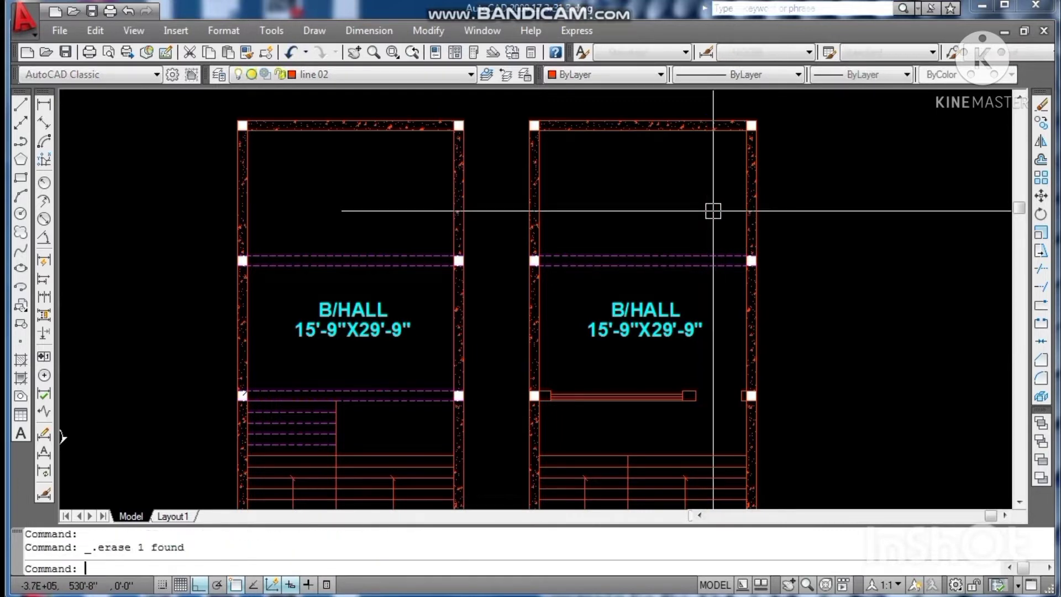
Step: Offset the inner lines of the ground floor plan's right wall and top wall 3.5' into the hall
text(o)
key(Return)
text(3.)
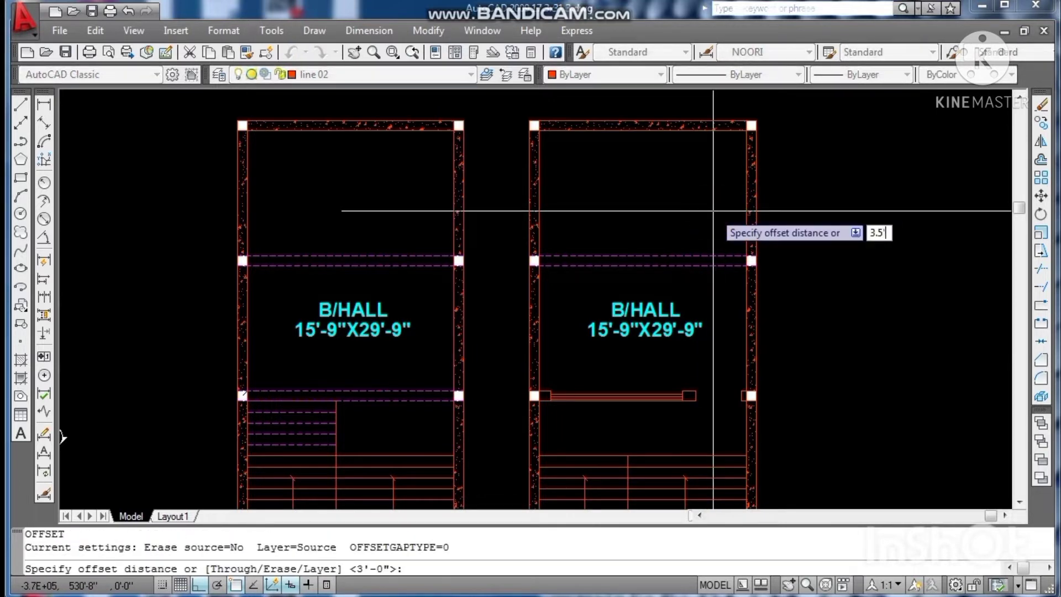
text(5')
key(Return)
click(747, 201)
click(709, 170)
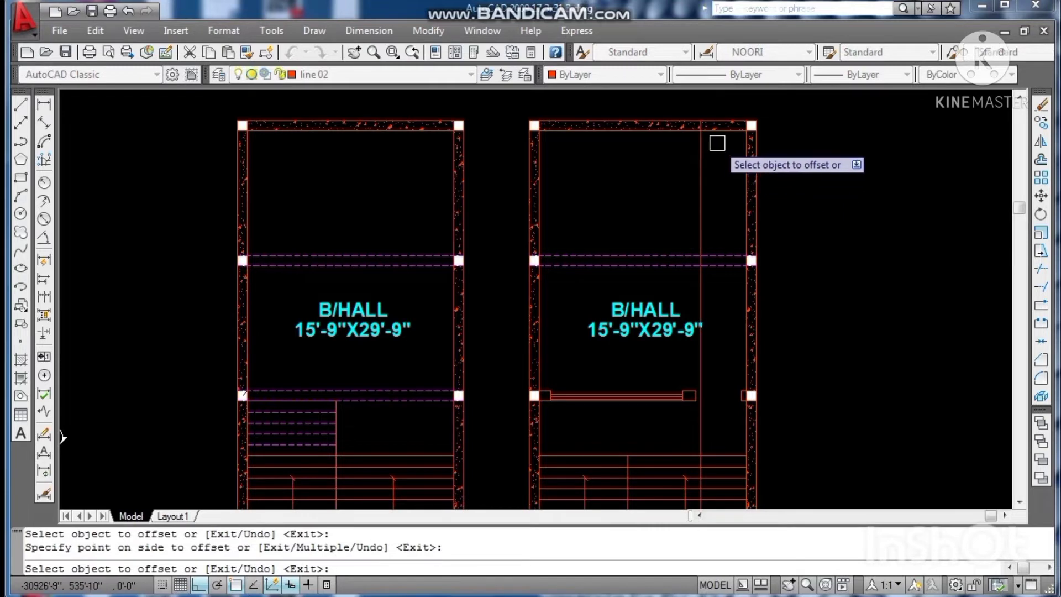
click(720, 135)
click(719, 144)
key(Escape)
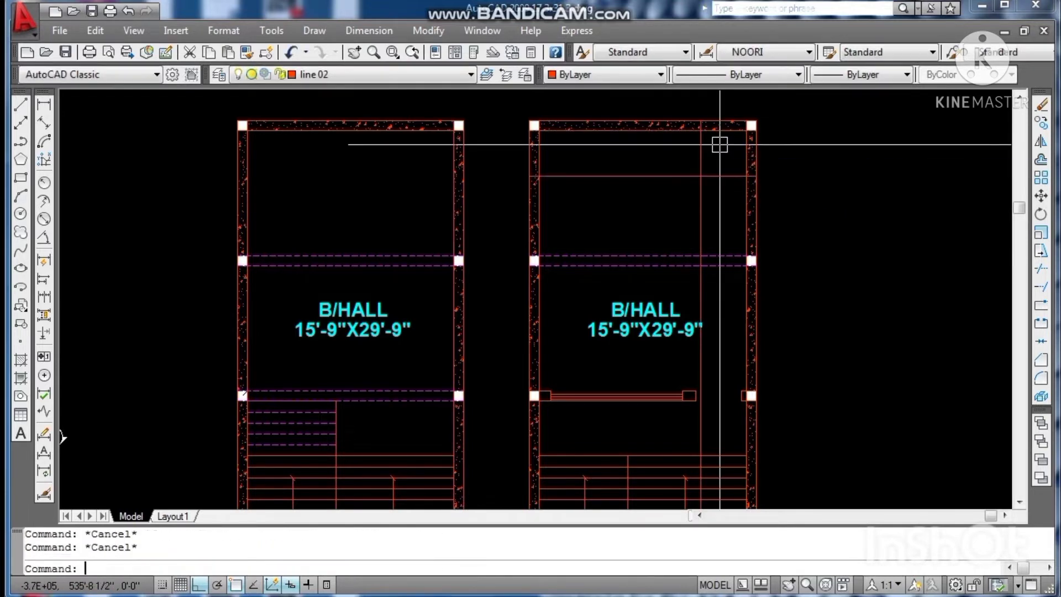
Step: Trim the offset vertical line where it runs into the top wall, using the wall's inner line as cutting edge
text(tr)
key(Return)
key(Return)
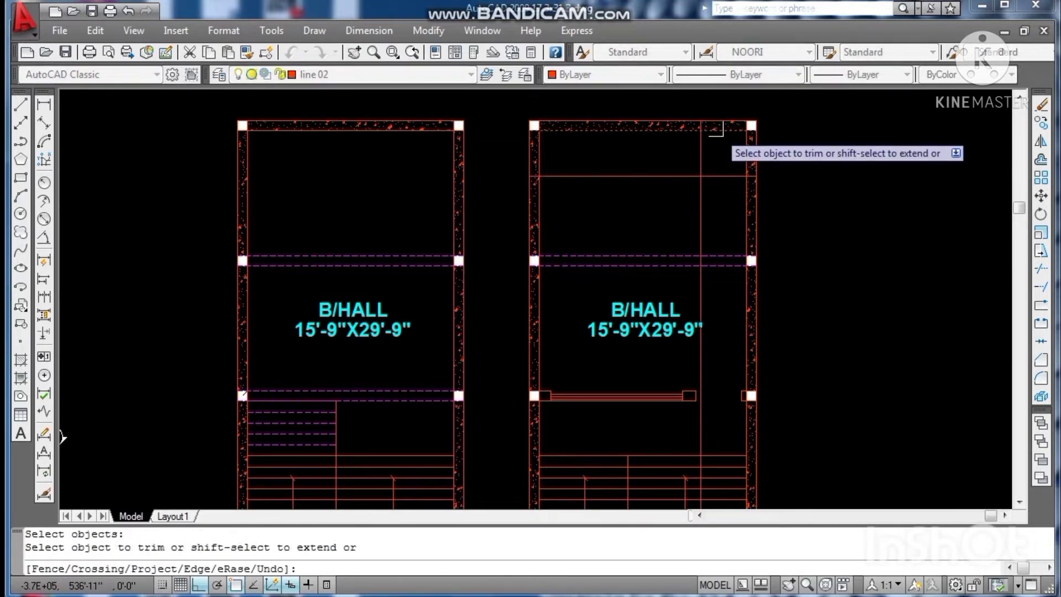
scroll(702, 124, up, 5)
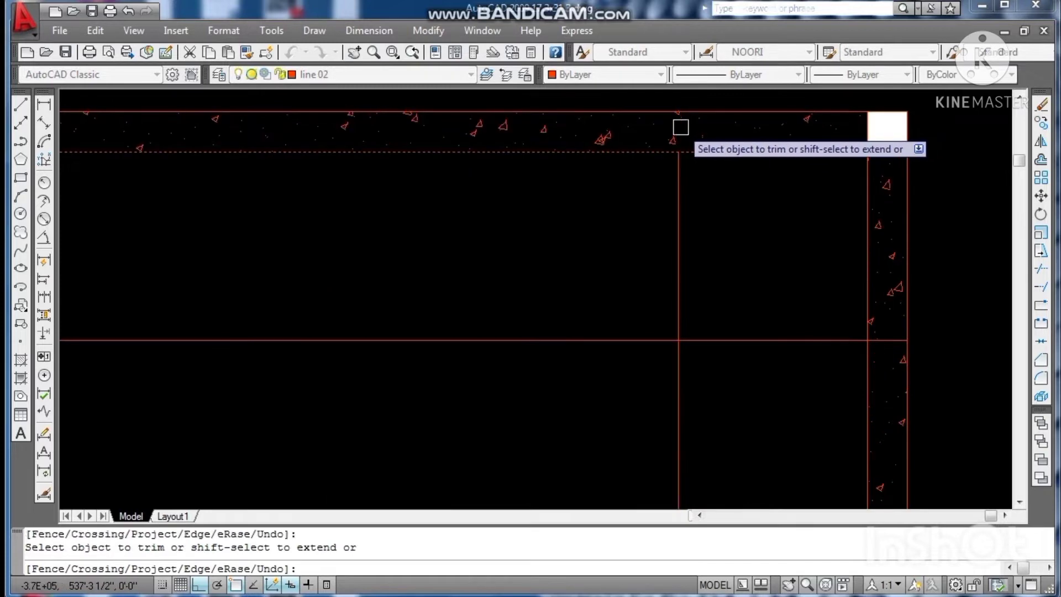
key(Escape)
scroll(698, 201, down, 5)
key(Escape)
Step: Trim the offset horizontal line where it crosses the right wall, using the wall's inner line as cutting edge
scroll(709, 218, up, 3)
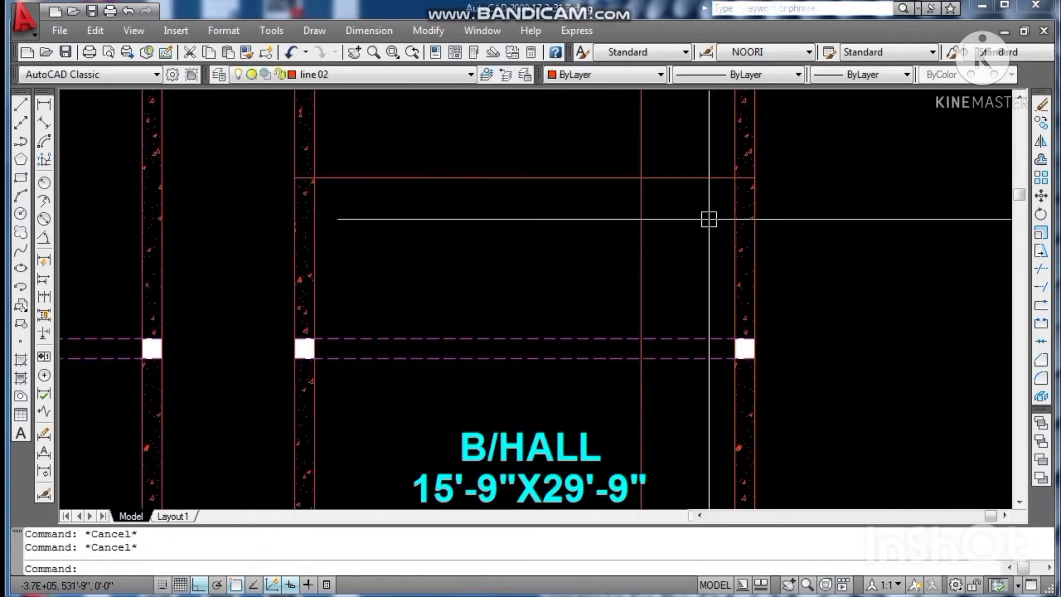
key(Return)
click(735, 194)
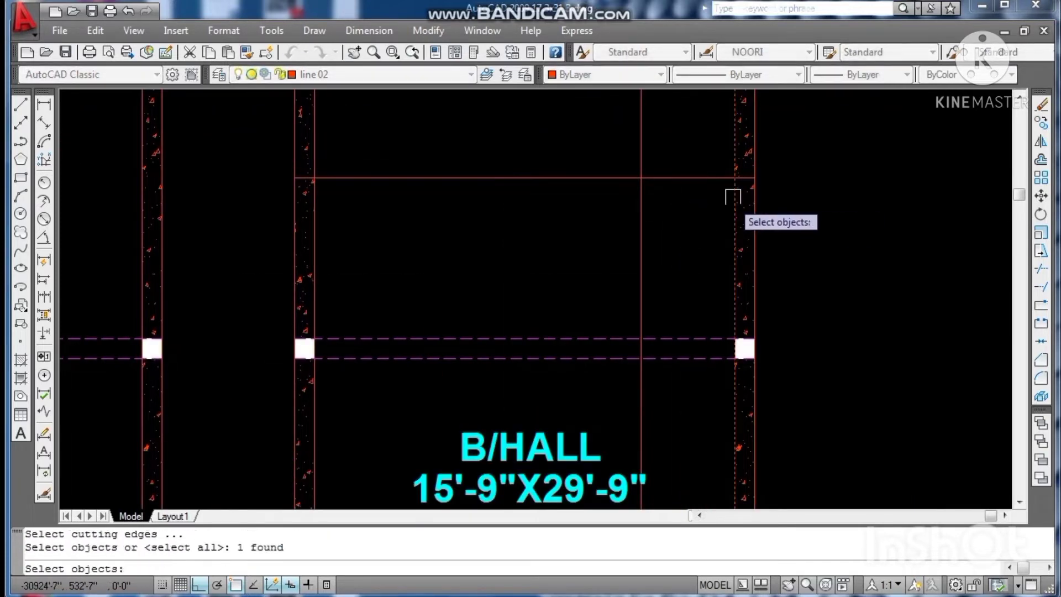
key(Return)
click(744, 178)
scroll(744, 183, down, 2)
key(Escape)
key(Escape)
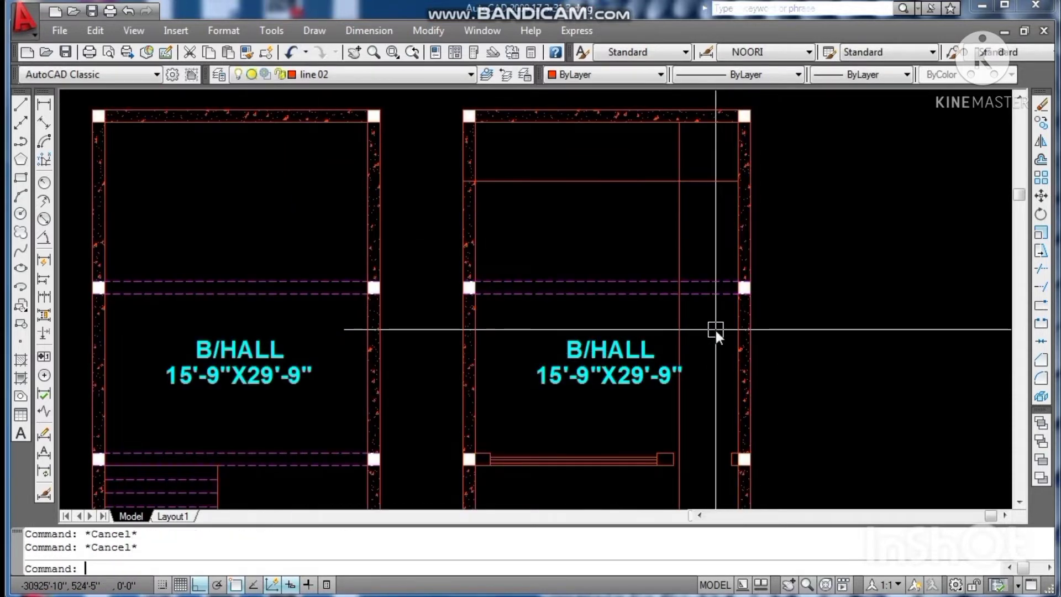
text(o)
key(Return)
text(10)
key(Return)
key(Escape)
key(Escape)
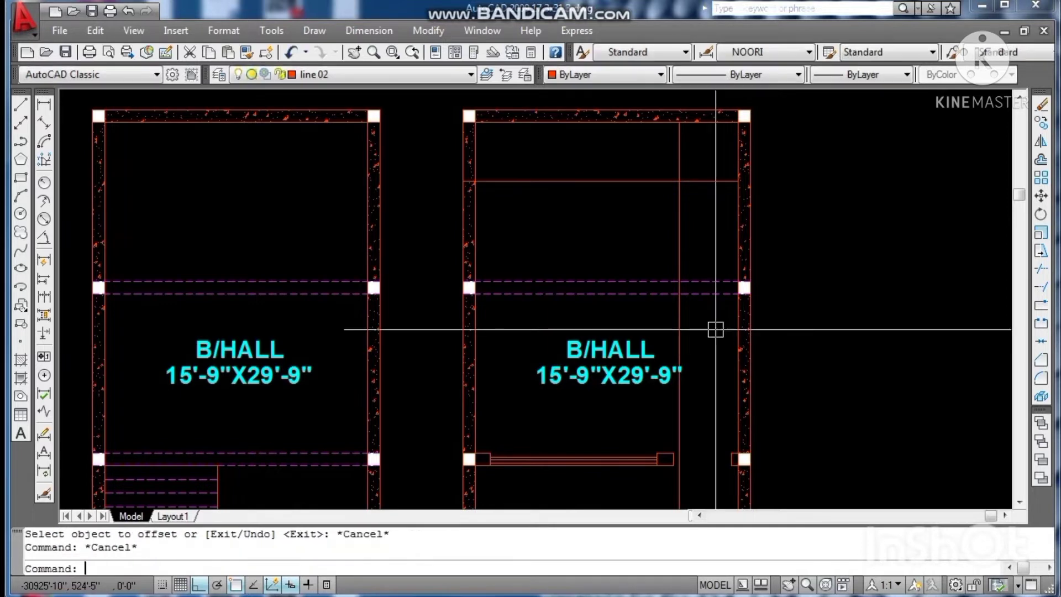
Step: Trim the horizontal line on the hall side of the vertical stair line, leaving only the landing edge
text(TR)
key(Return)
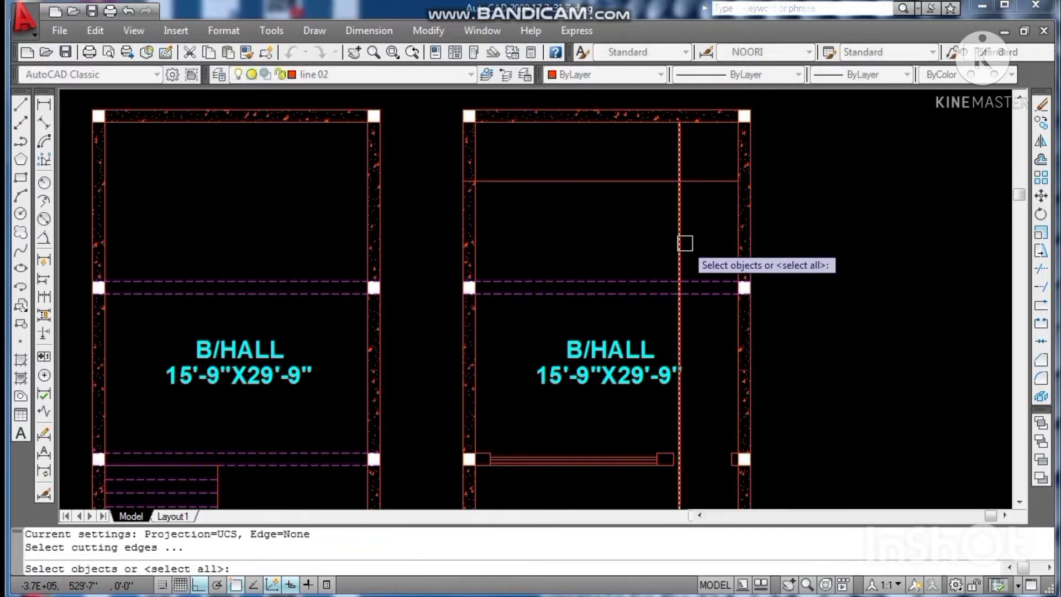
click(681, 241)
key(Return)
click(644, 182)
key(Escape)
key(Escape)
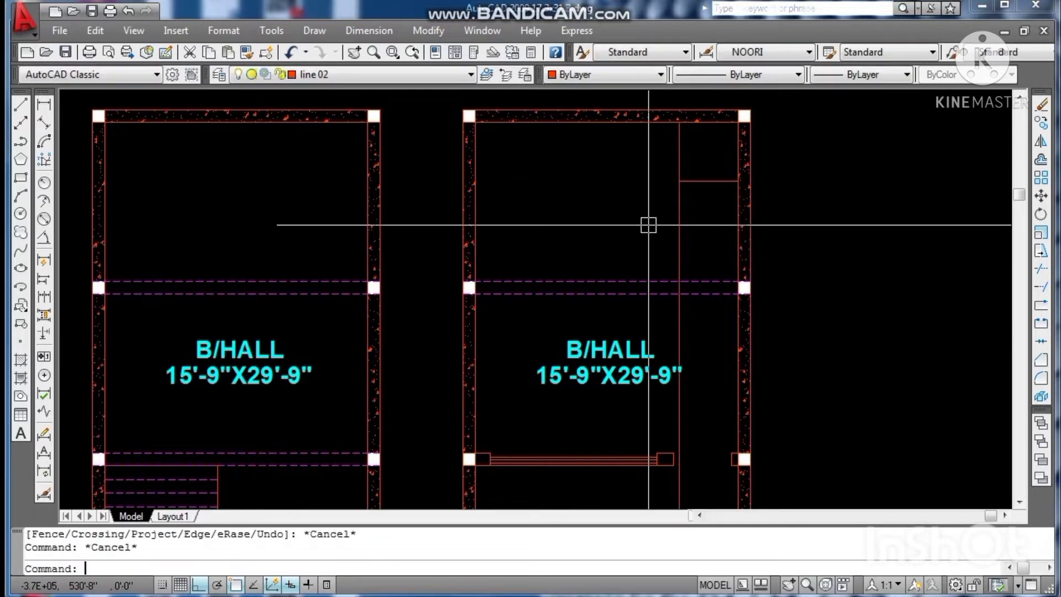
Step: Offset the landing edge down the stair strip sixteen times in succession at 10" spacing to create the treads
text(o)
key(Return)
text(10)
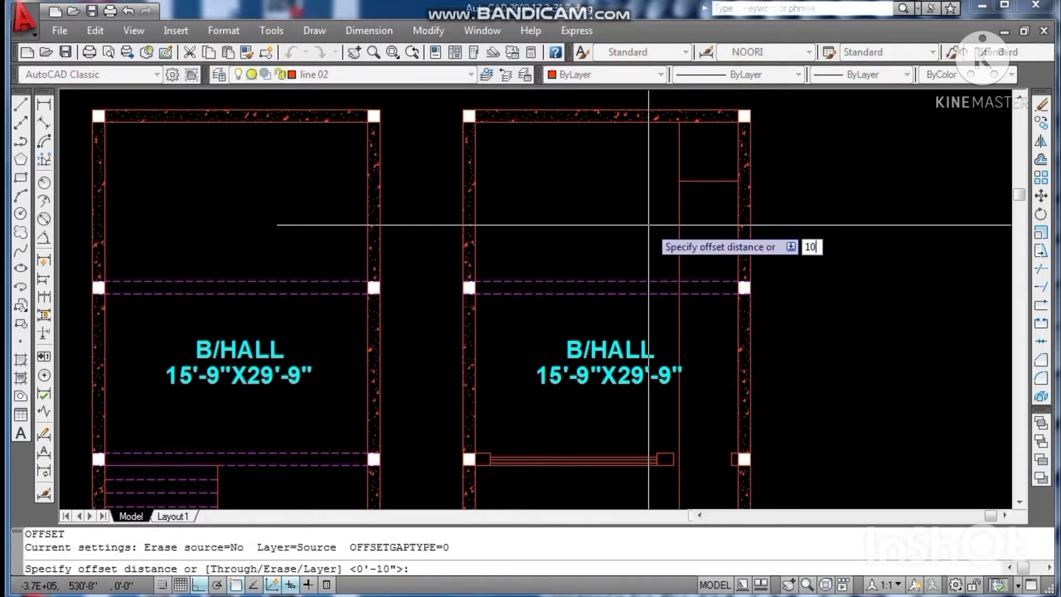
key(Return)
click(694, 181)
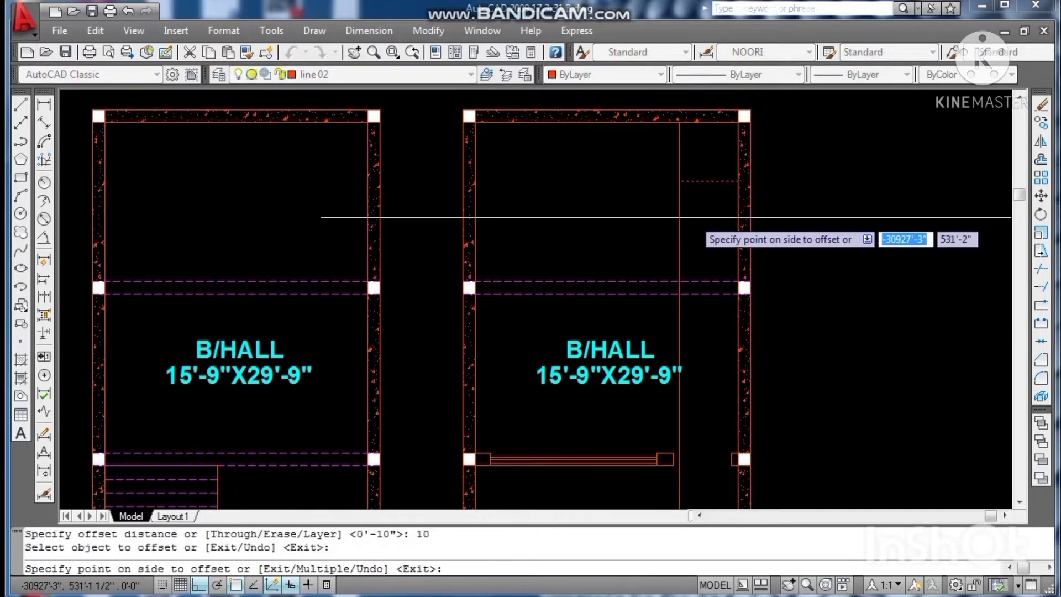
text(M)
key(Return)
click(692, 227)
click(693, 233)
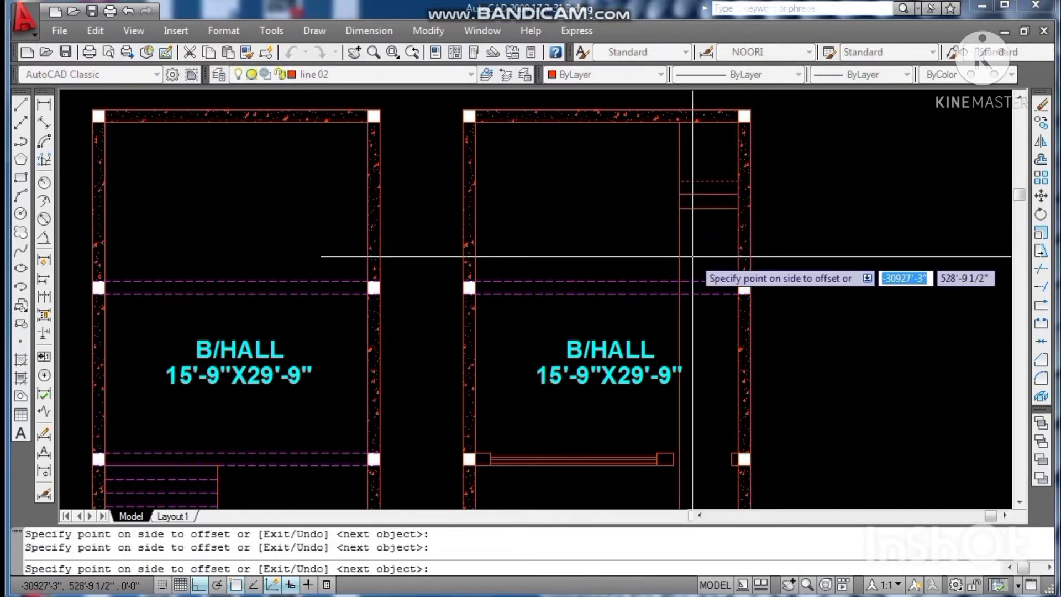
click(692, 256)
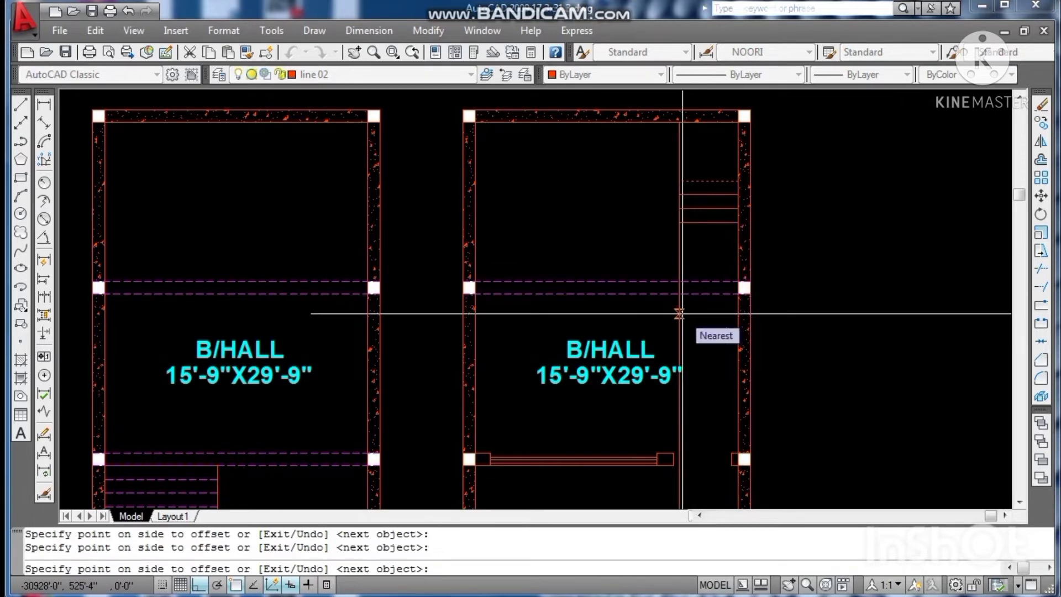
click(679, 313)
click(679, 316)
click(677, 324)
click(676, 330)
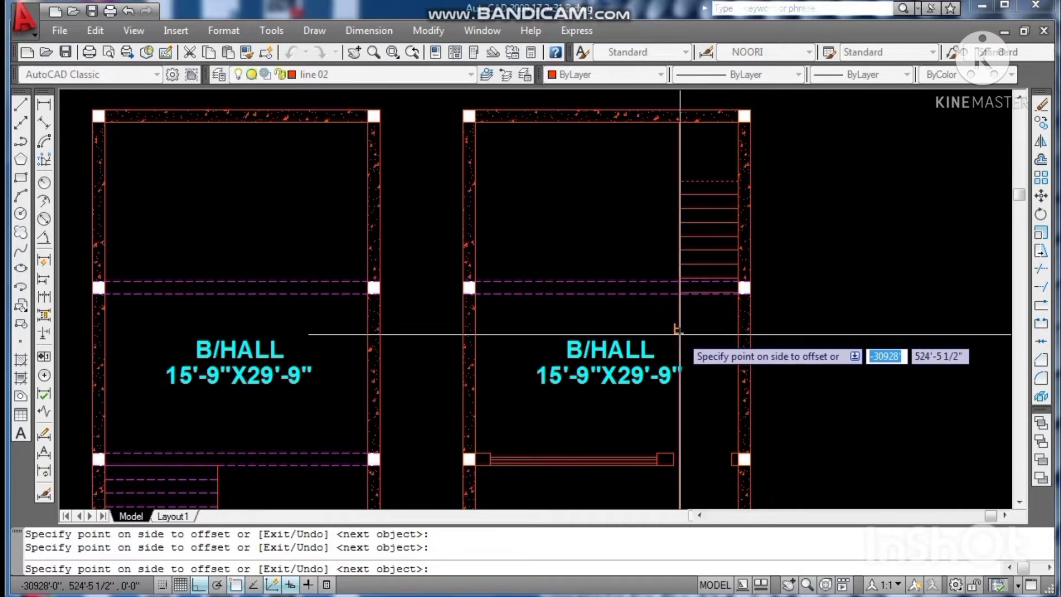
click(679, 338)
click(678, 348)
click(679, 362)
click(682, 375)
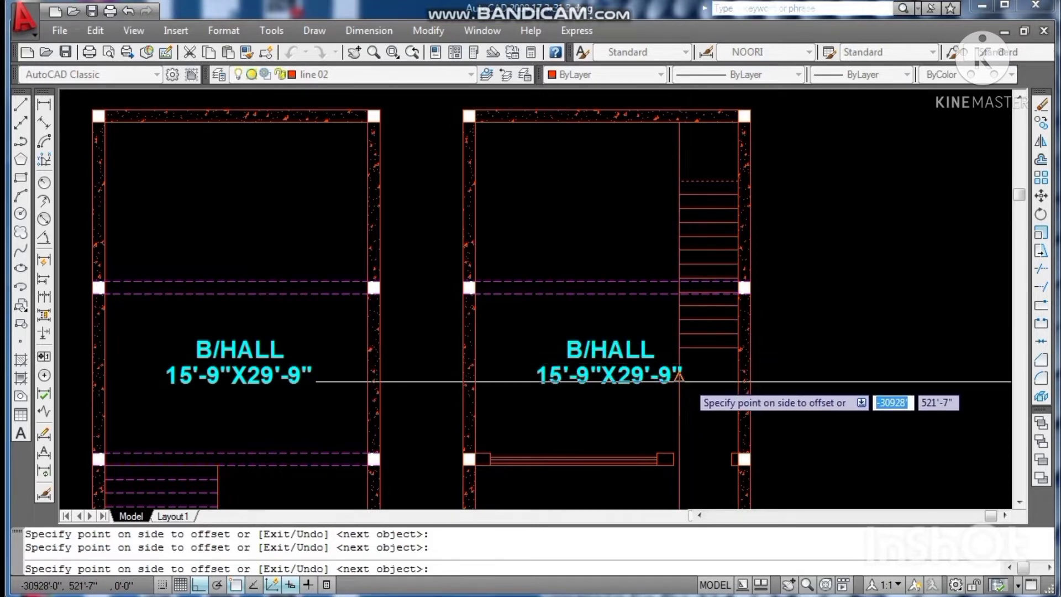
click(682, 388)
click(690, 391)
click(696, 396)
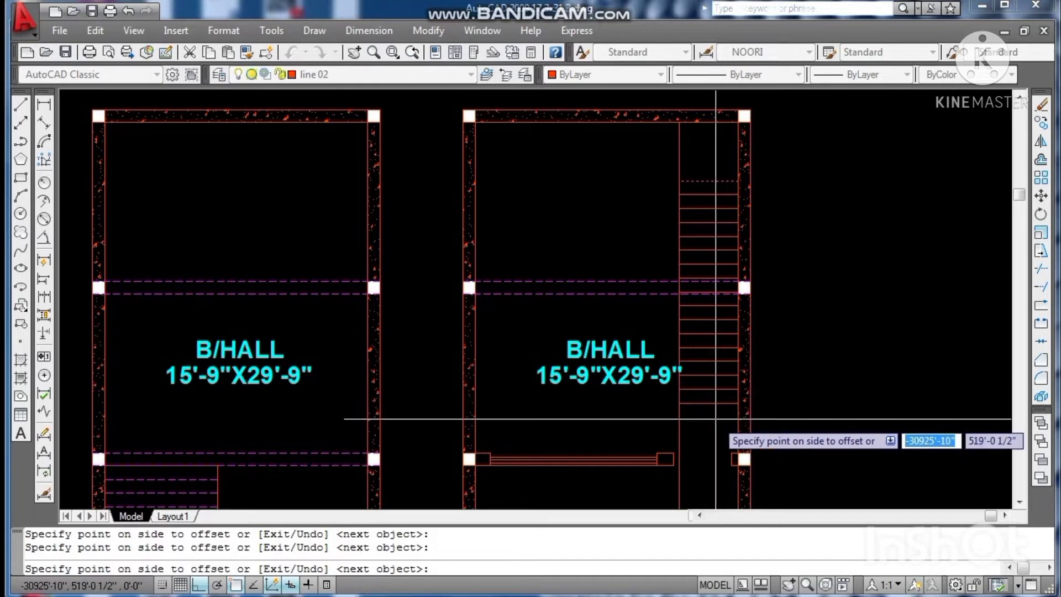
key(Escape)
key(Escape)
Step: Fillet the vertical stair line with the lowest tread at zero radius to close the stair's corner
text(F)
key(Return)
scroll(684, 402, up, 3)
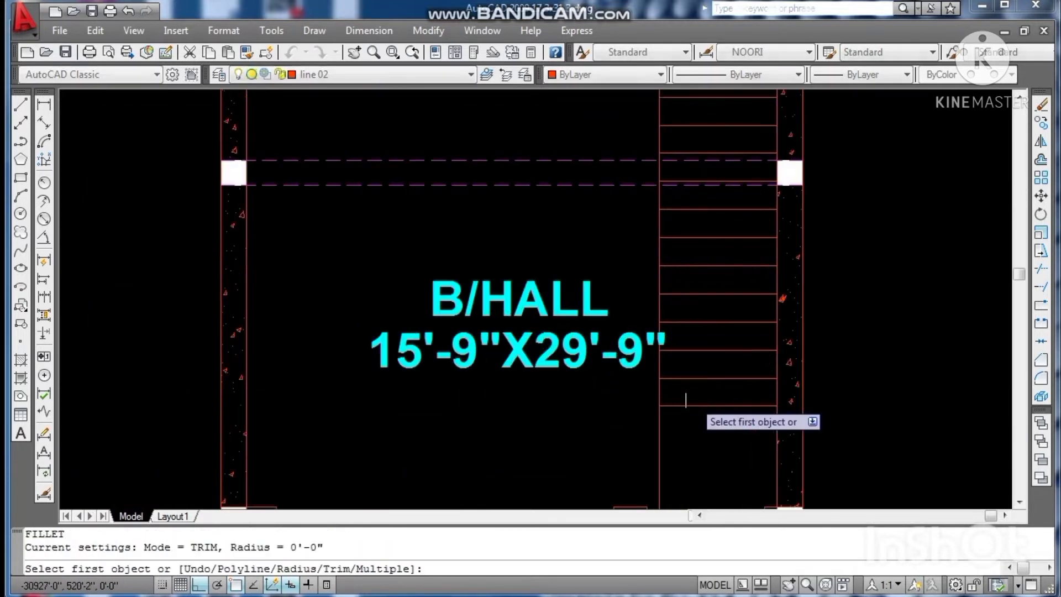
click(659, 408)
click(680, 400)
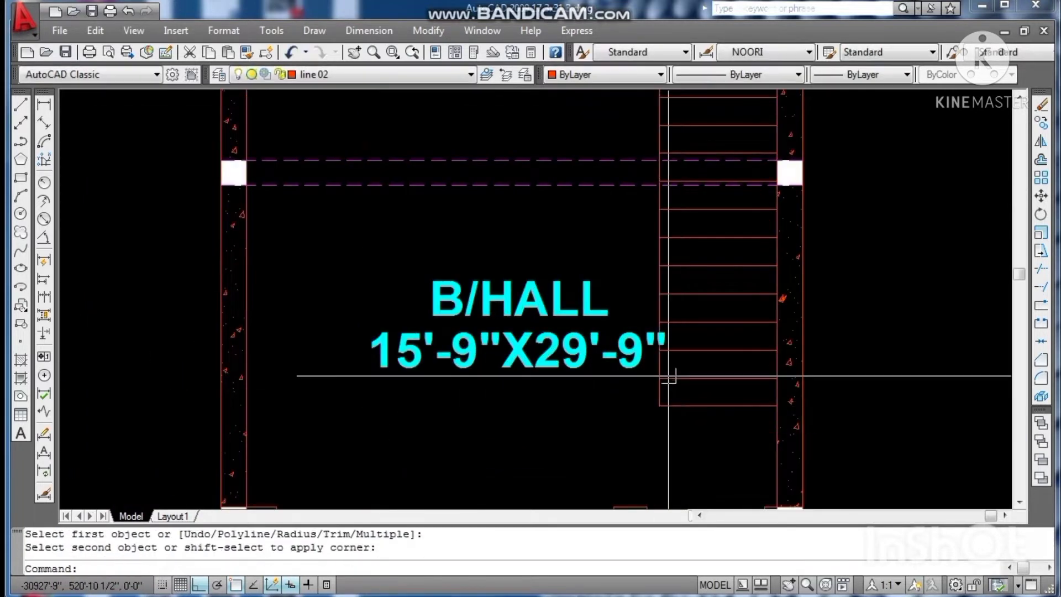
scroll(663, 371, down, 4)
key(Escape)
key(Escape)
Step: Move the right-hand plan's two-line B/HALL room label freely upward, just below the dashed beam
click(623, 313)
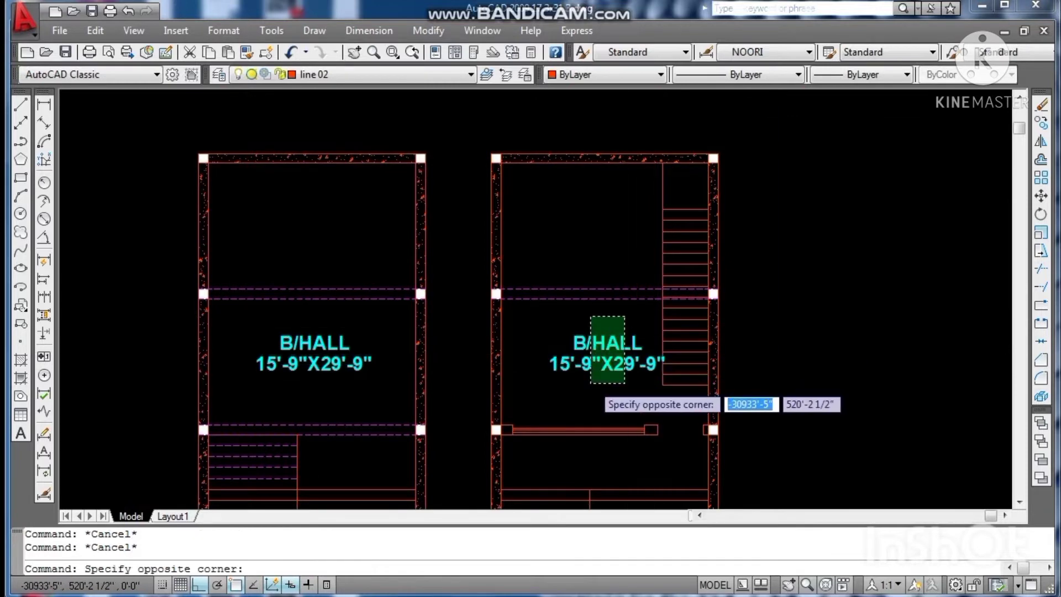
click(590, 380)
text(M)
key(Return)
click(602, 394)
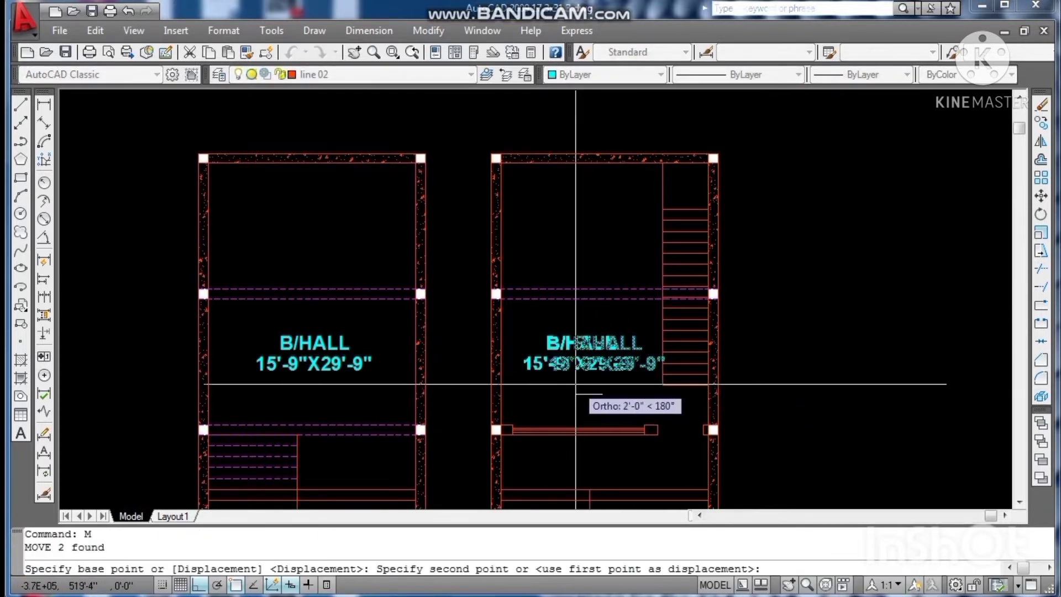
click(586, 371)
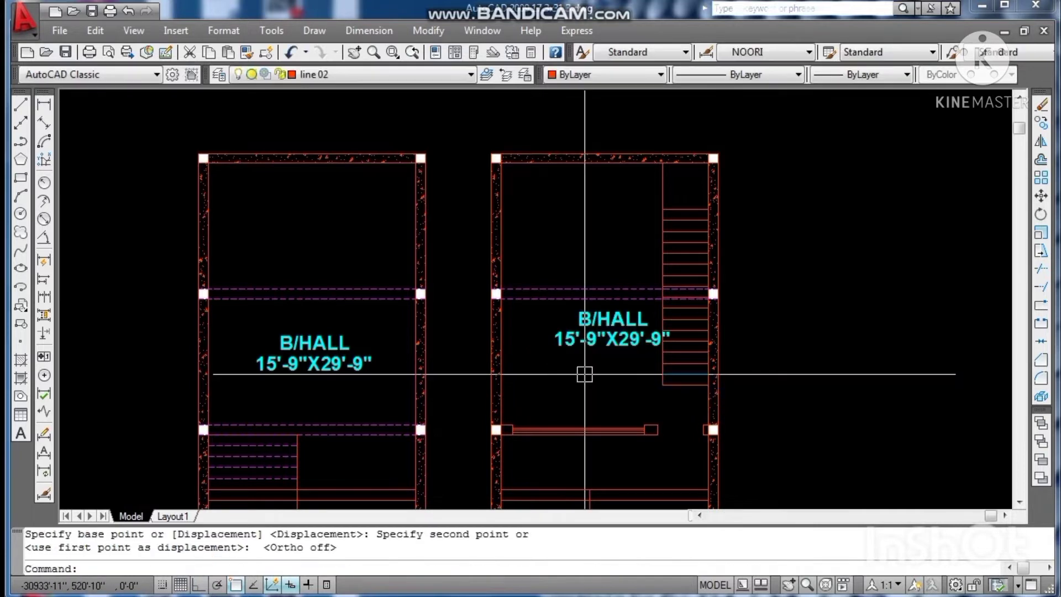
scroll(583, 372, down, 3)
key(Escape)
key(Escape)
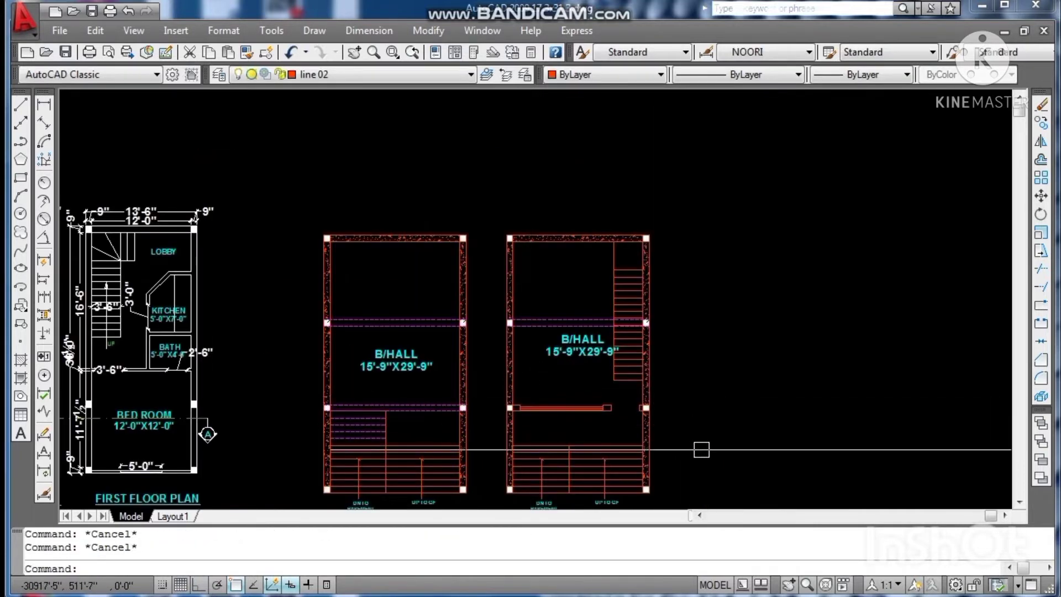
Step: Move the right-hand plan's B/HALL room label toward the hall's middle, clear of the stair treads
scroll(641, 408, up, 5)
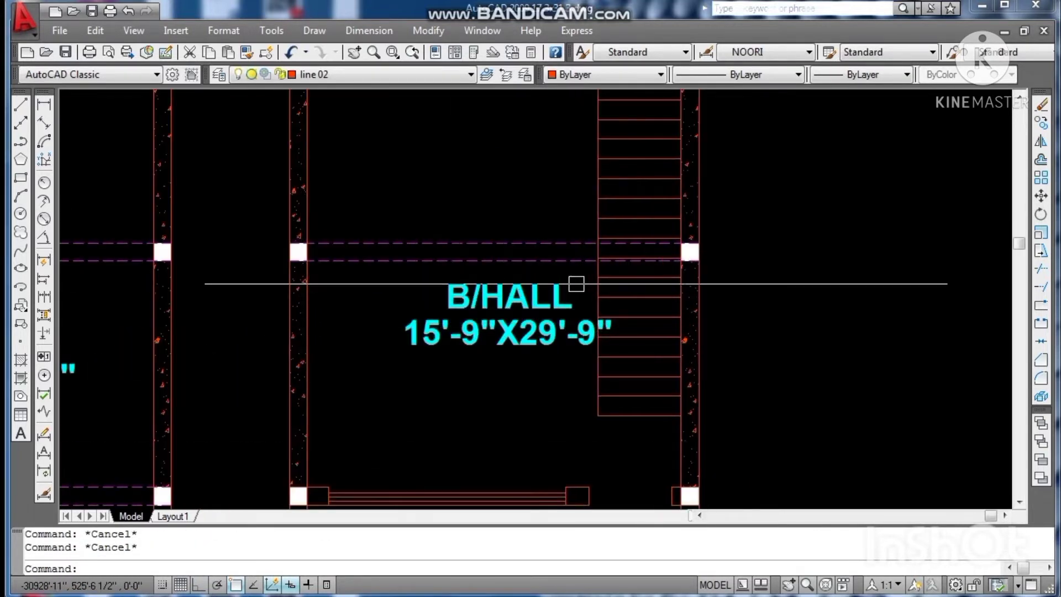
click(576, 278)
click(503, 379)
click(506, 398)
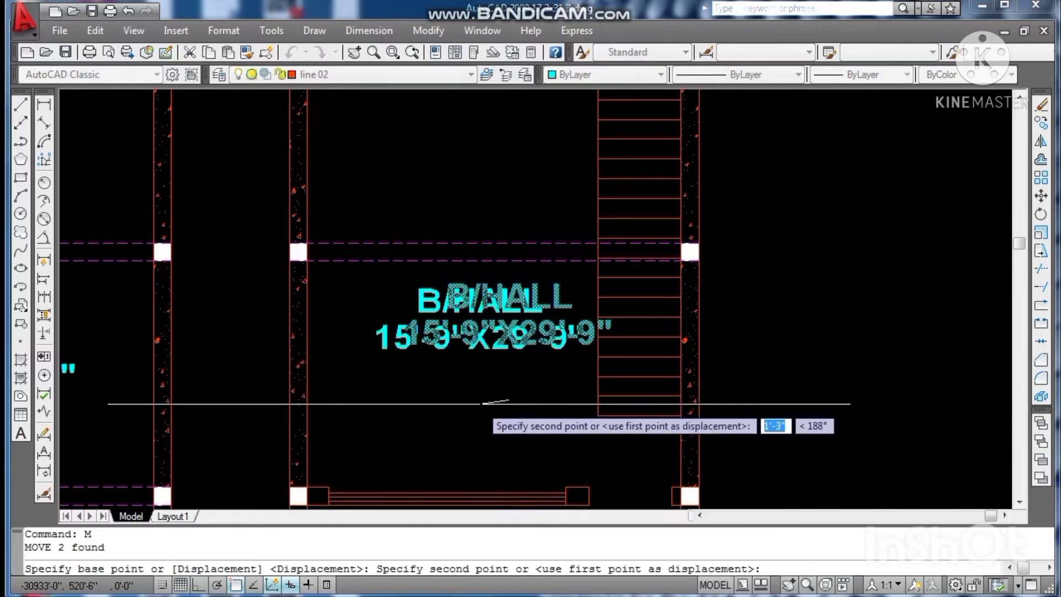
click(469, 402)
key(Escape)
Step: Change the right-hand plan's room name to HALL and save the drawing
double_click(442, 305)
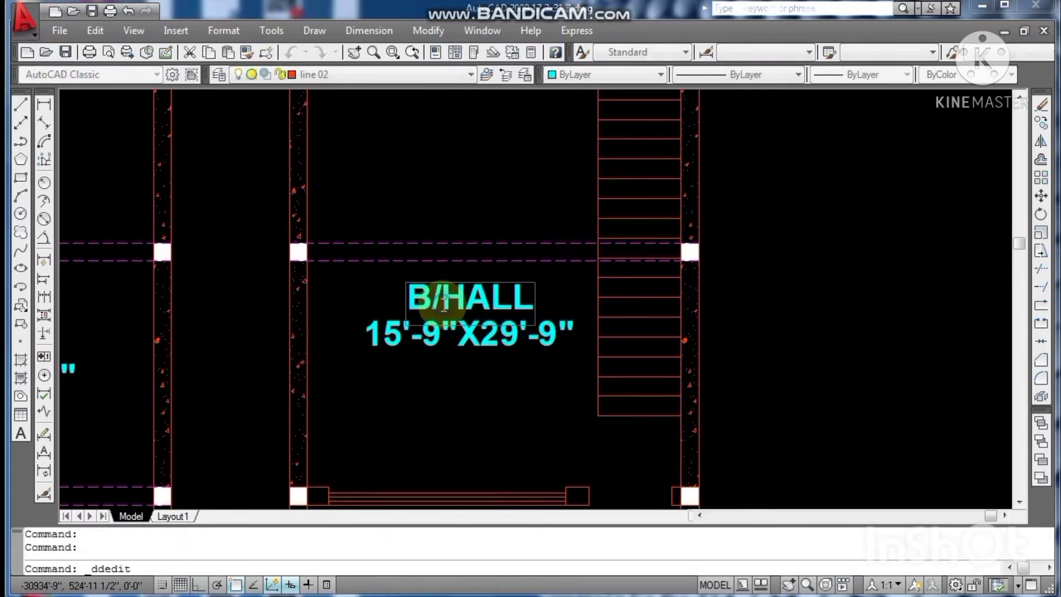
click(488, 418)
scroll(546, 372, down, 4)
key(Escape)
key(Escape)
key(Escape)
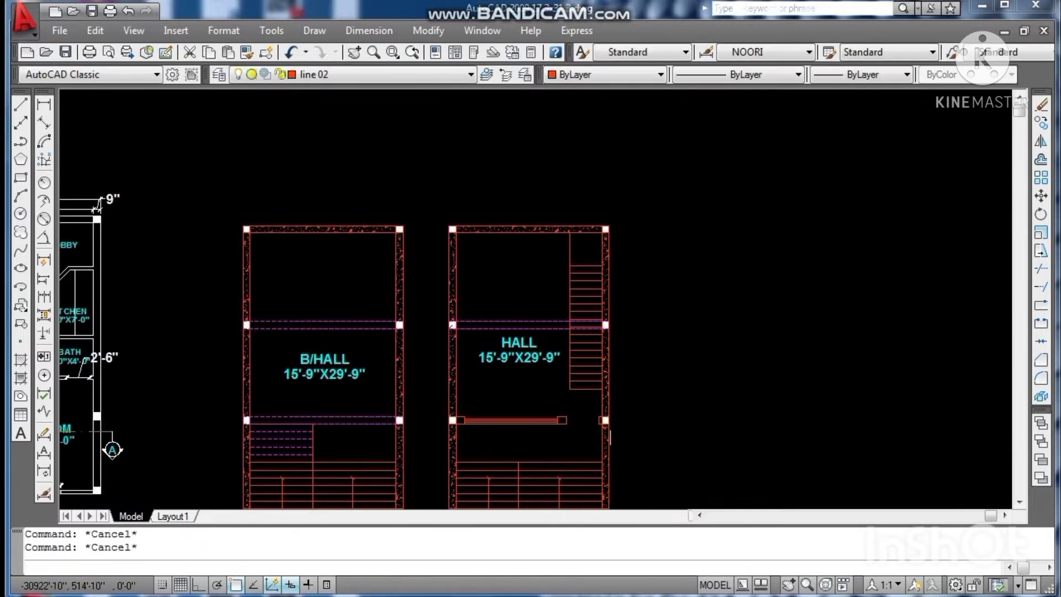
key(ctrl+s)
key(Escape)
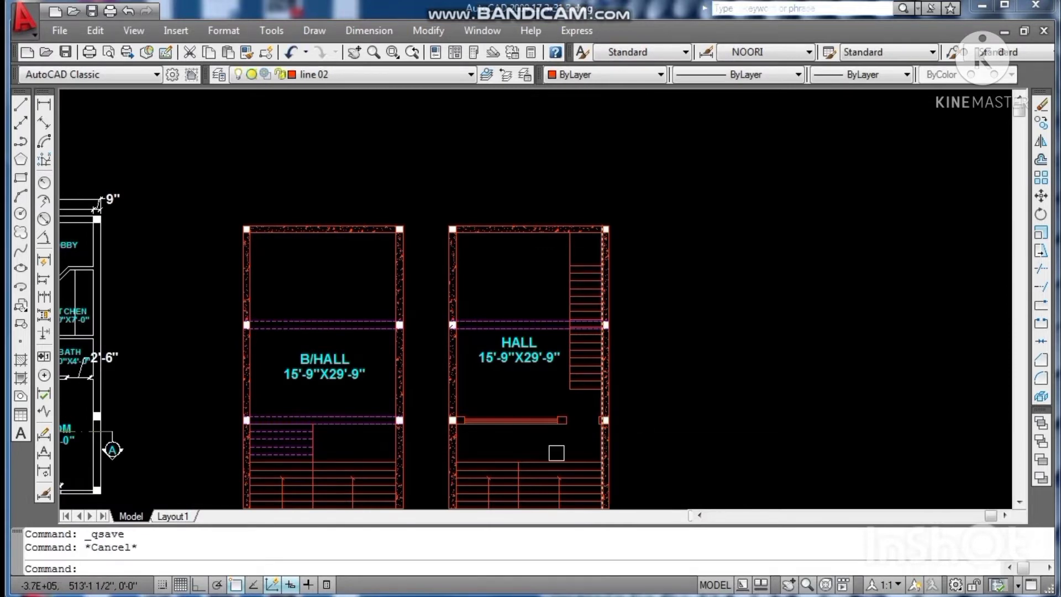
Step: Trim the vertical line beside the basement plan's four dashed treads, above the uppermost and below the lowest dashed tread
scroll(691, 415, down, 3)
key(Escape)
scroll(486, 420, up, 6)
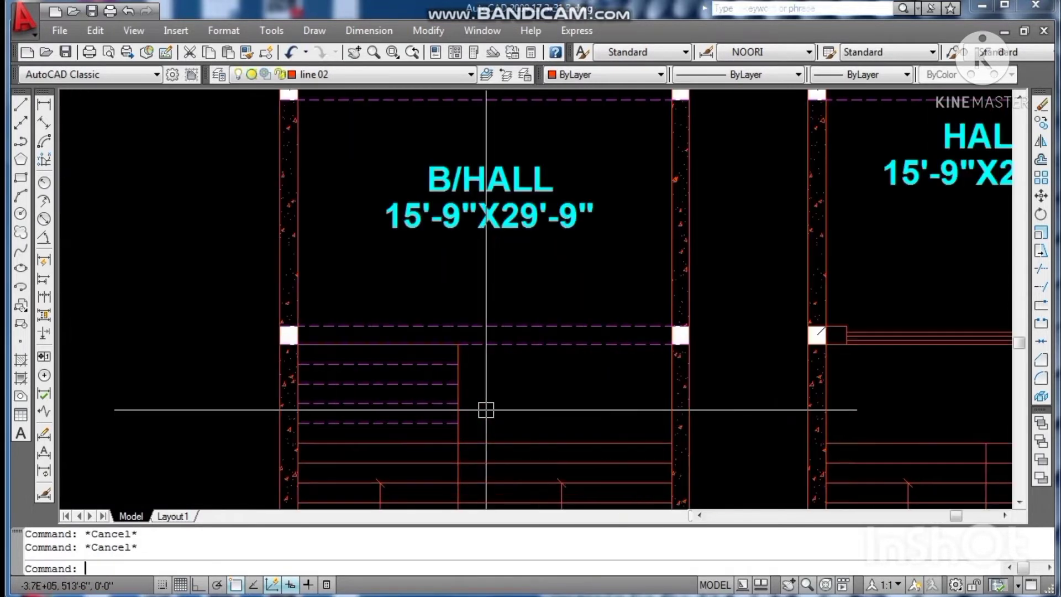
text(tr)
key(Return)
key(Return)
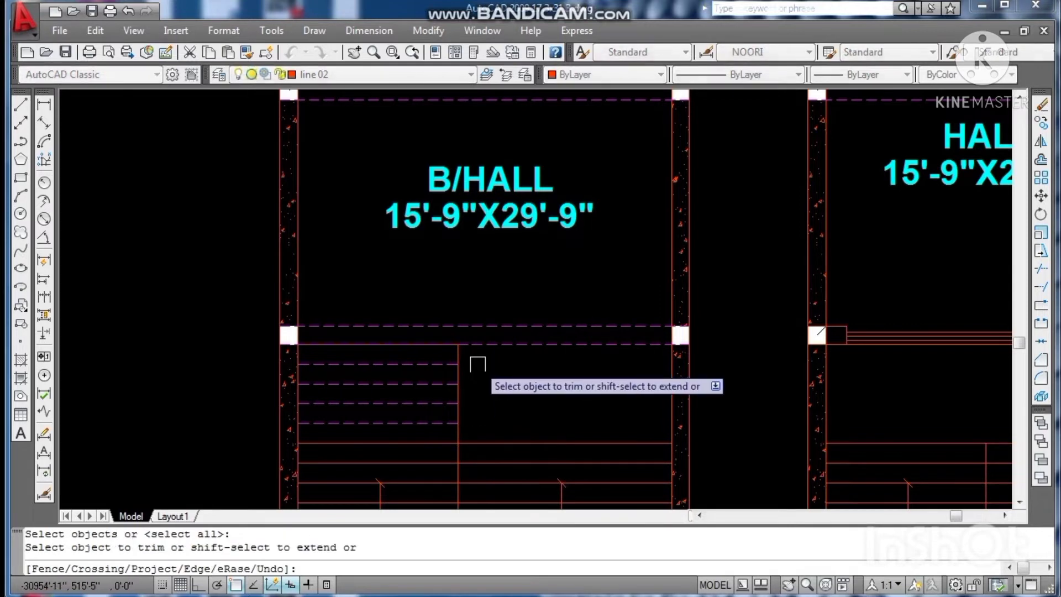
click(476, 356)
click(414, 429)
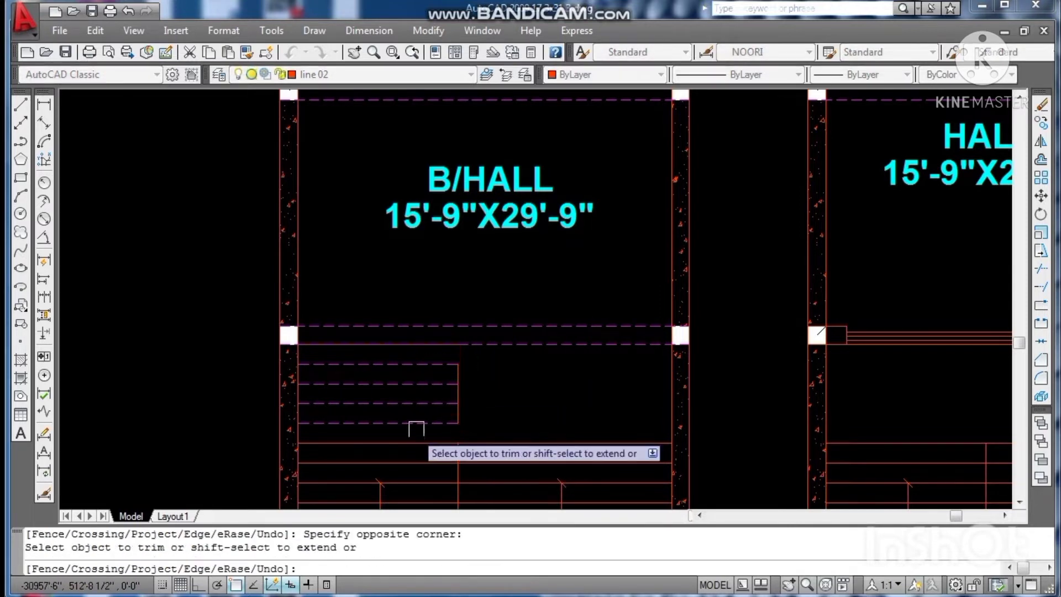
key(Escape)
Step: Erase the basement plan's four dashed treads with the leftover piece of vertical line, and save the drawing
click(474, 361)
click(410, 431)
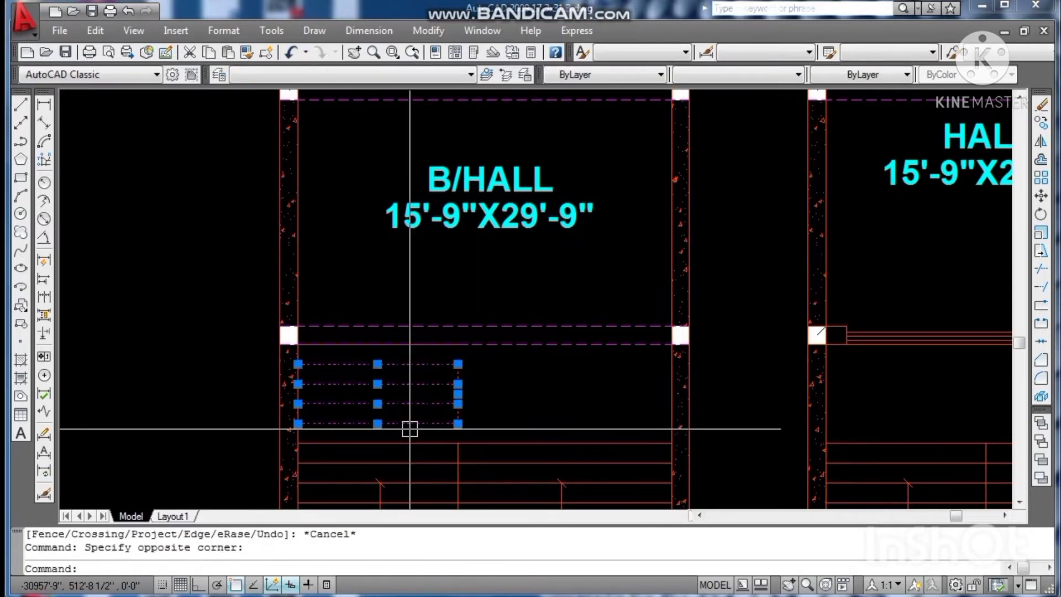
key(Delete)
scroll(403, 424, down, 3)
key(Escape)
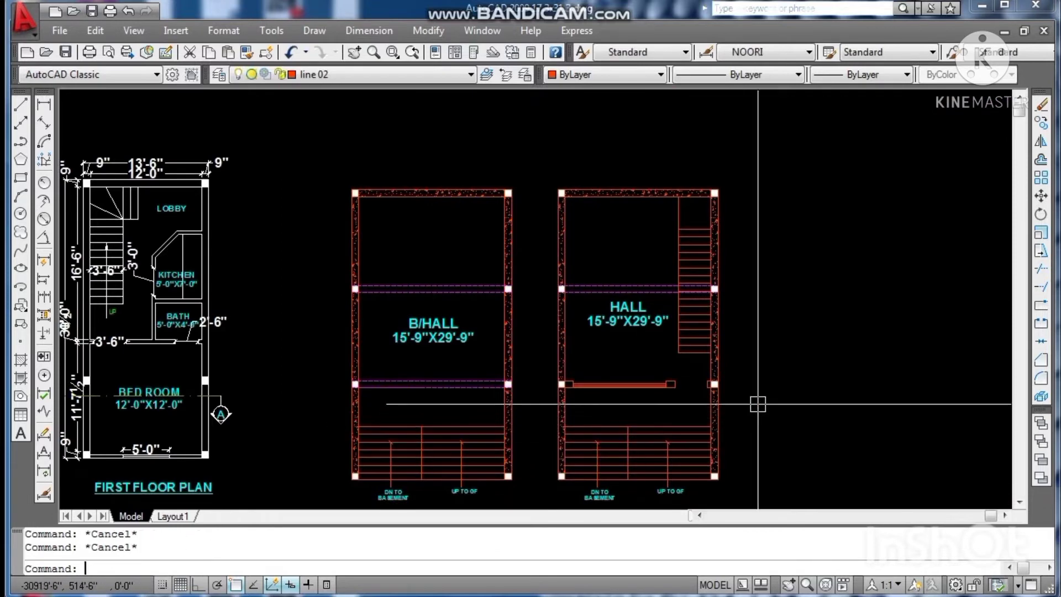
key(ctrl+s)
key(Escape)
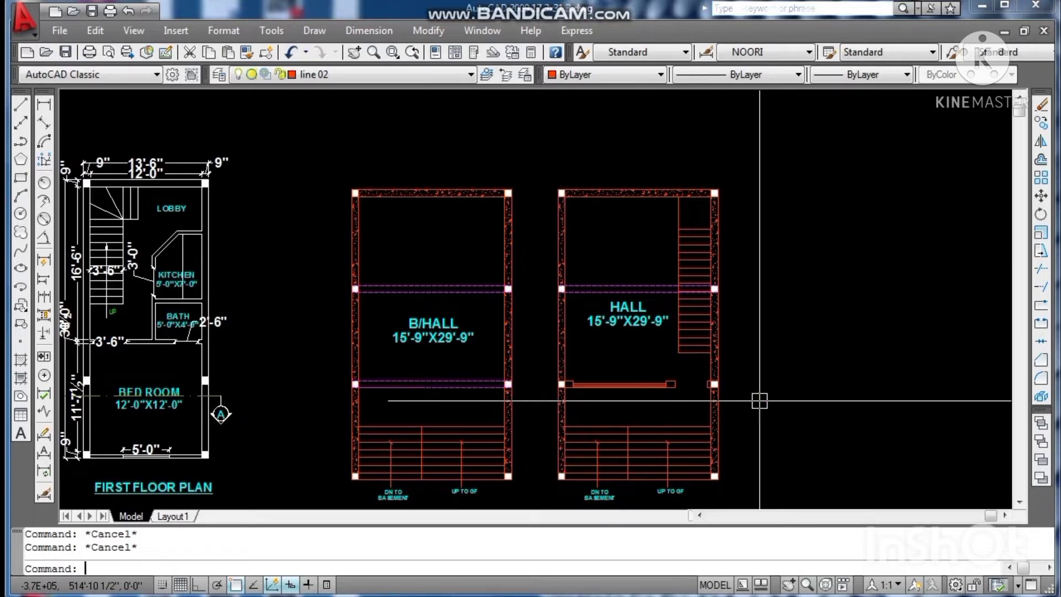
key(Return)
key(Escape)
key(Escape)
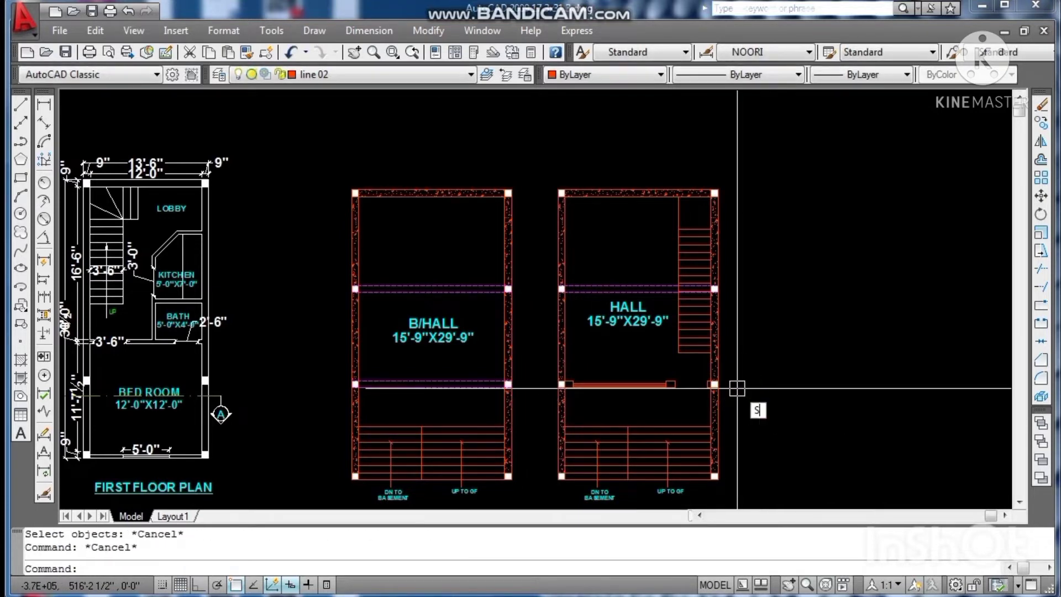
Step: Stretch the middle of both hall plans 6" downward, including both inner column rows, beams, labels, staircase and front window wall
key(Return)
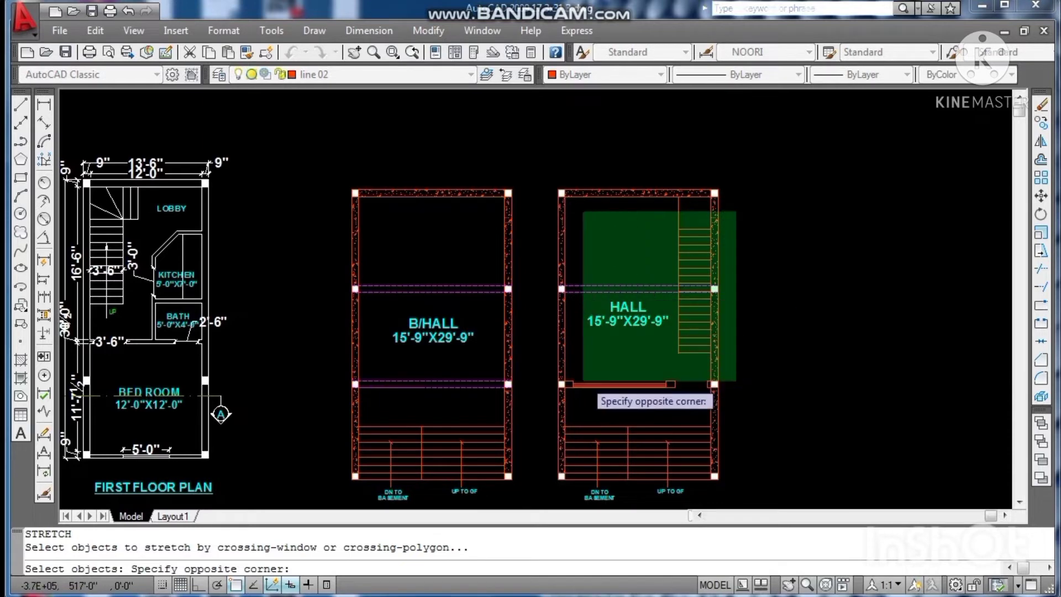
click(326, 412)
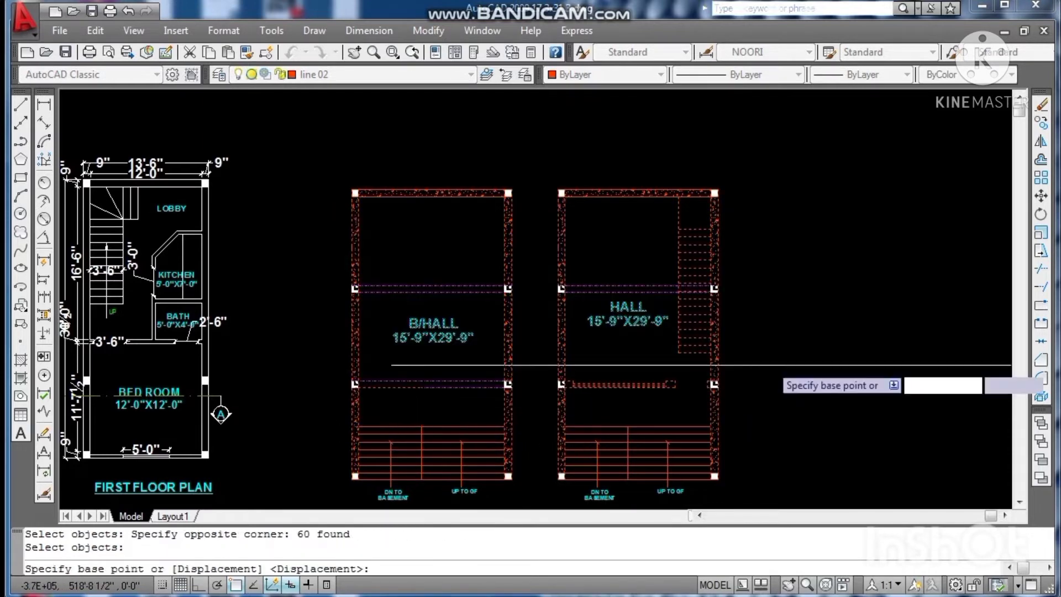
click(822, 293)
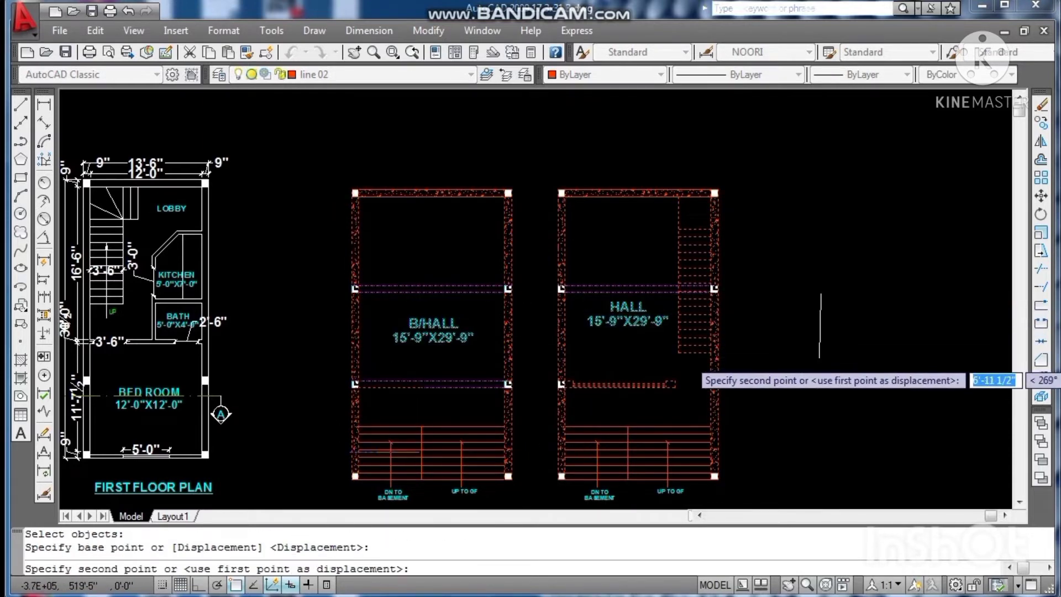
key(F8)
text(6)
key(Return)
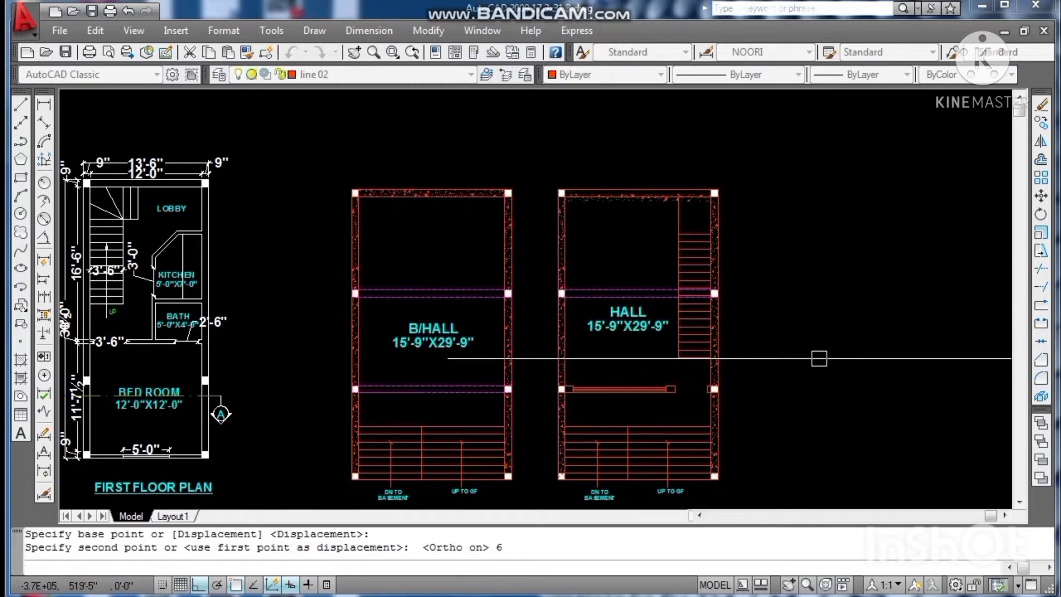
key(Escape)
key(Escape)
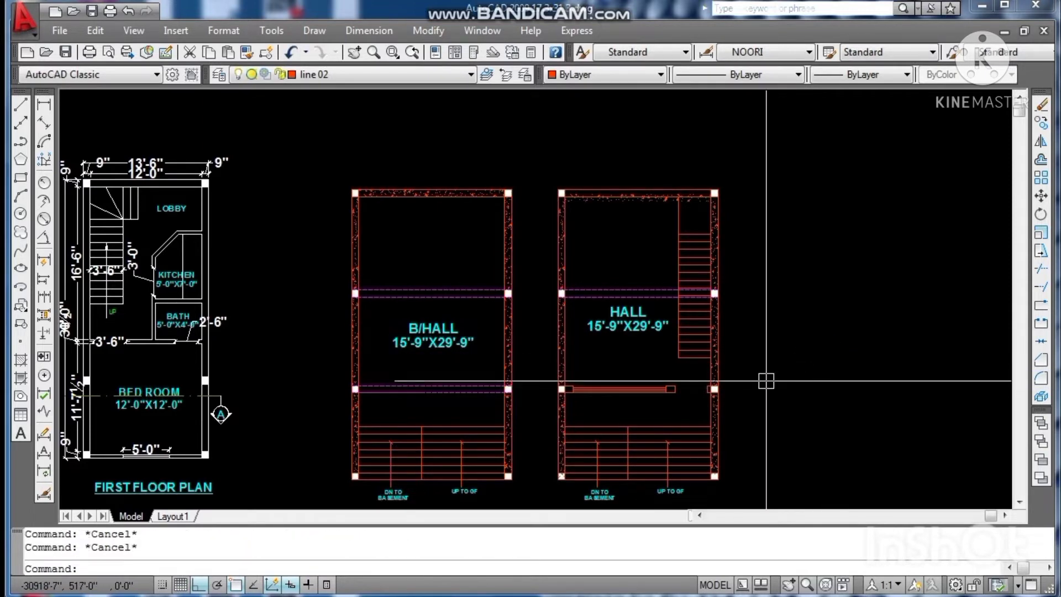
Step: Stretch only the lower inner column row of both plans, with its beam and window wall, 6" downward, and save
text(s)
key(Return)
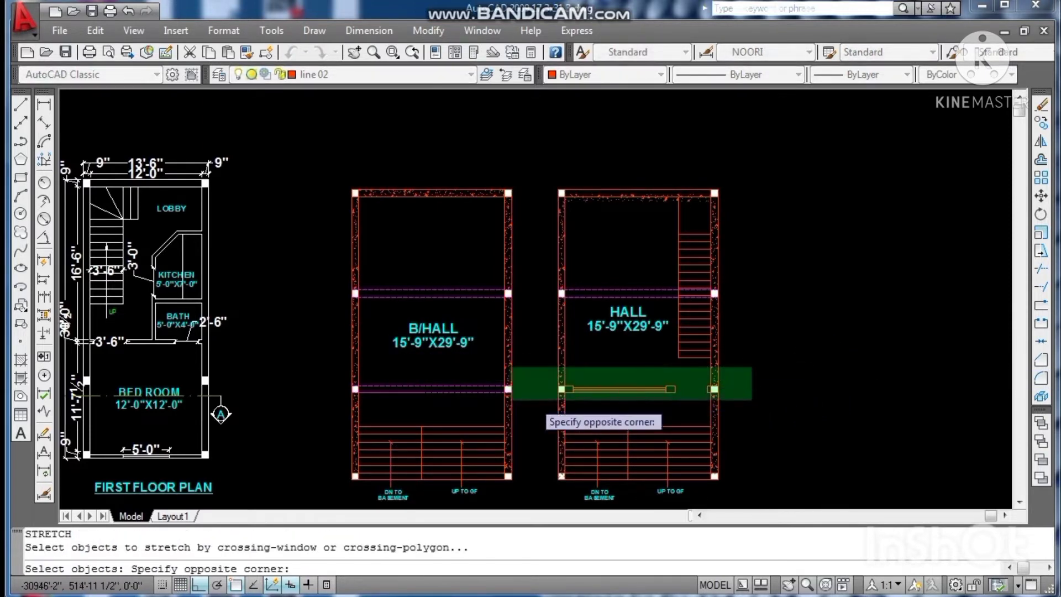
click(322, 414)
click(791, 343)
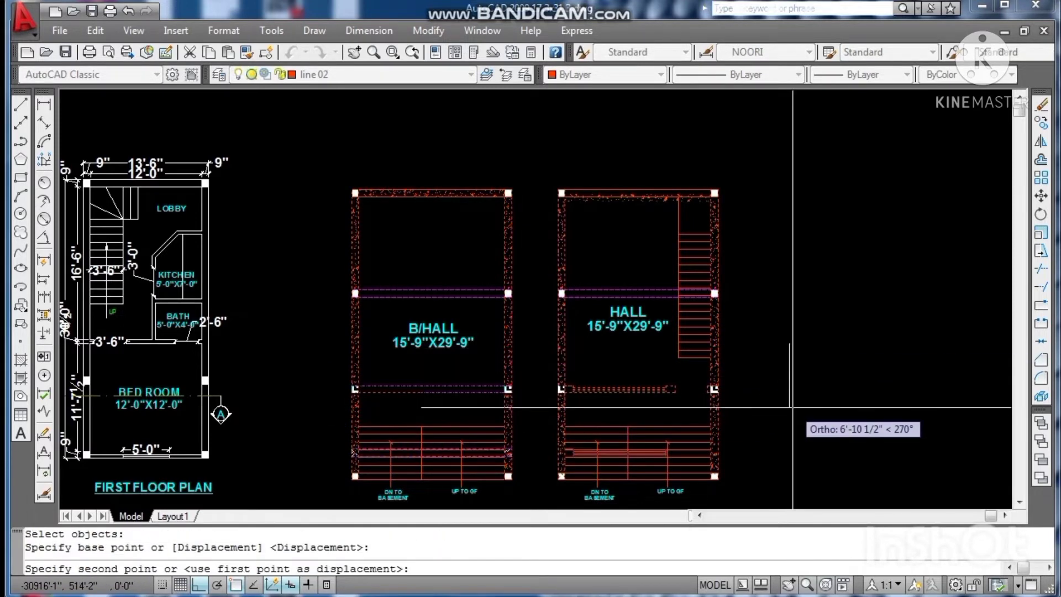
text(6)
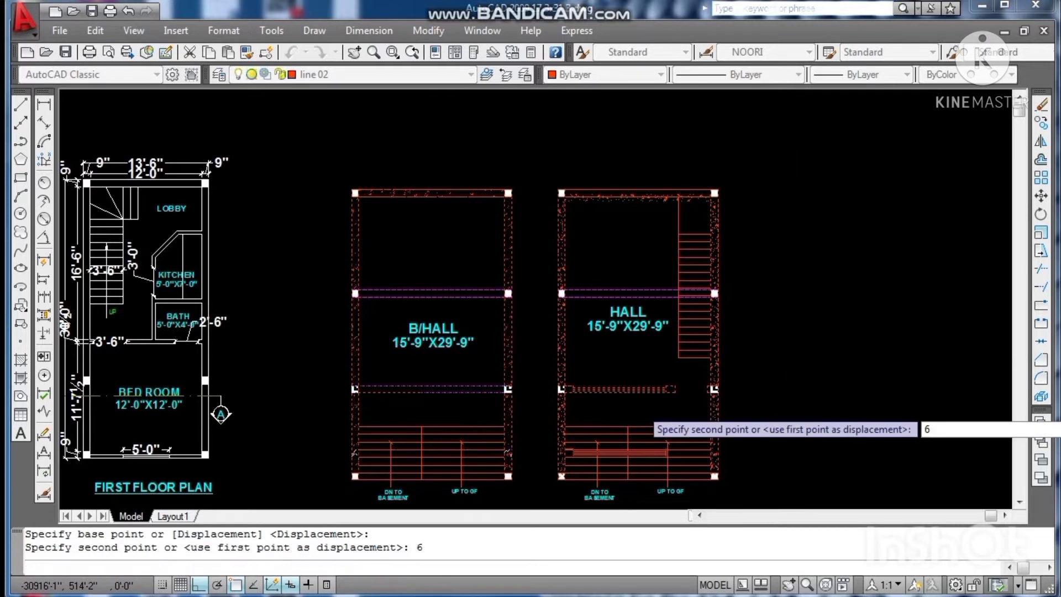
key(Return)
key(Escape)
scroll(699, 382, up, 3)
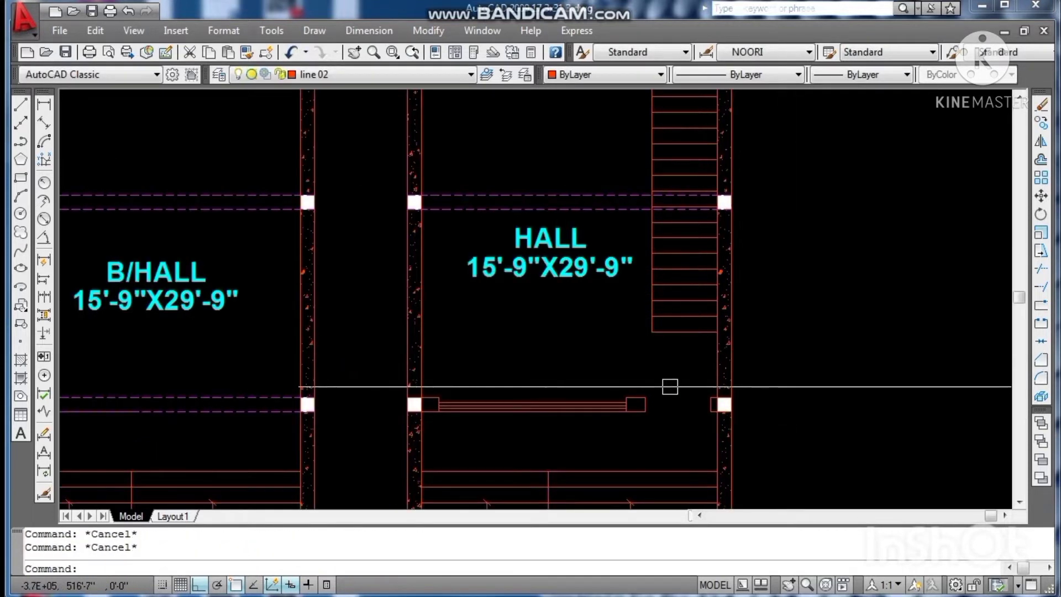
scroll(523, 374, down, 2)
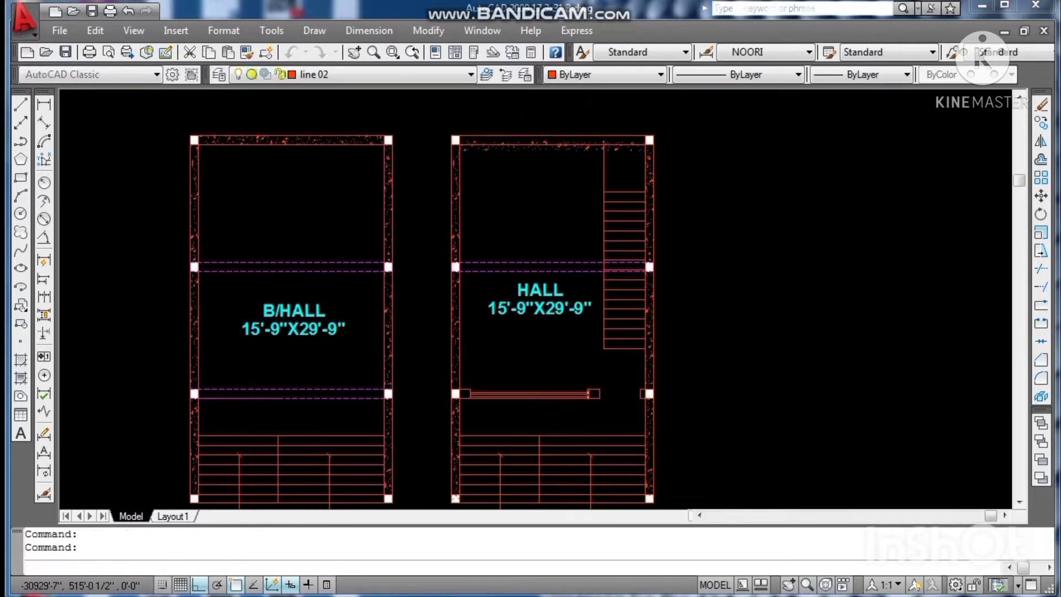
key(ctrl+s)
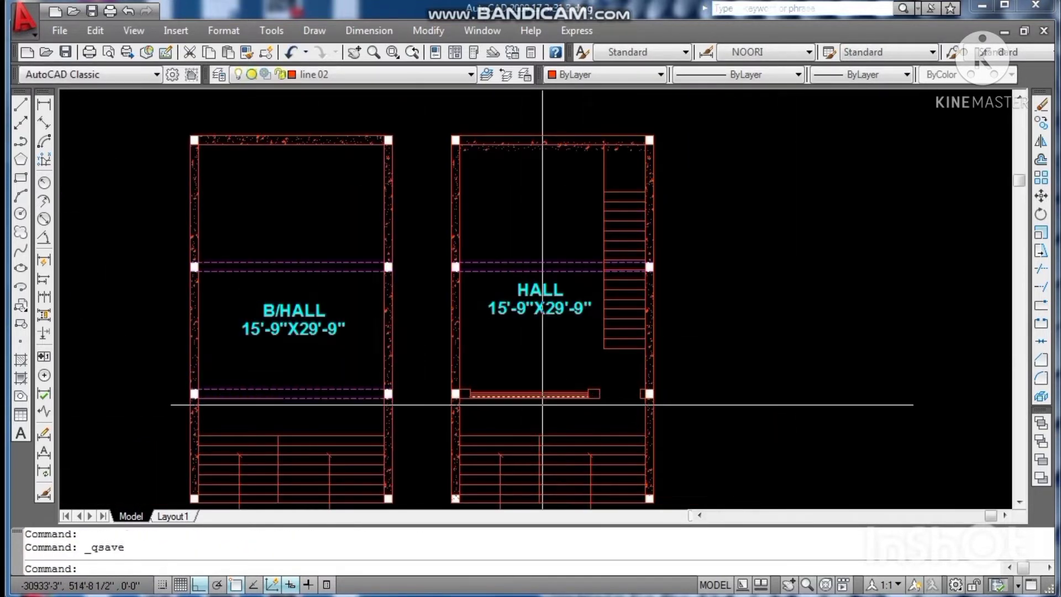
Step: Measure the distance from the topmost entrance step to the front window wall in the ground floor plan, without placing a dimension
click(44, 106)
scroll(476, 440, up, 3)
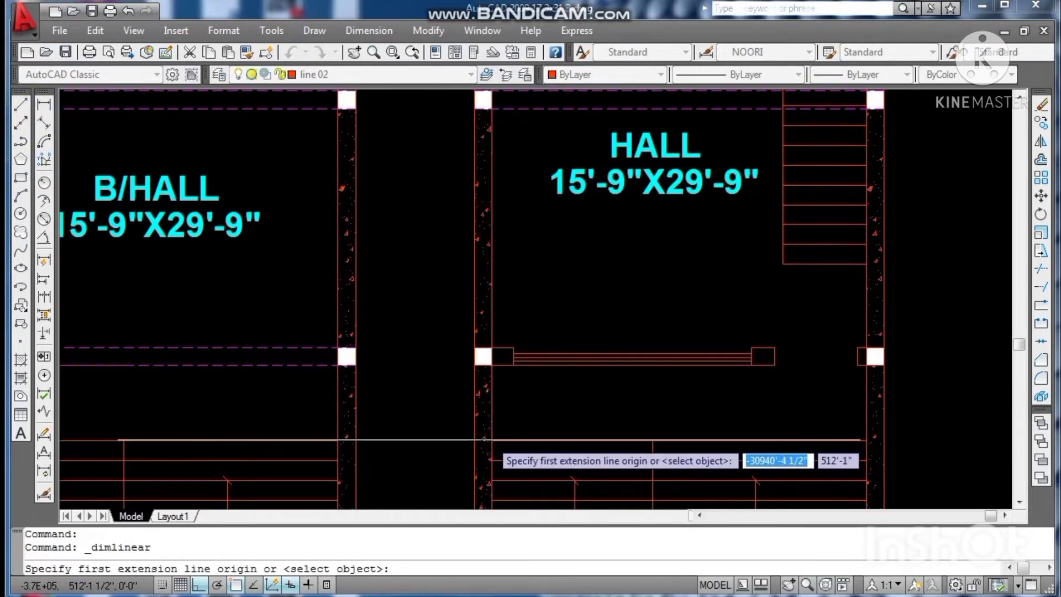
click(491, 441)
click(501, 364)
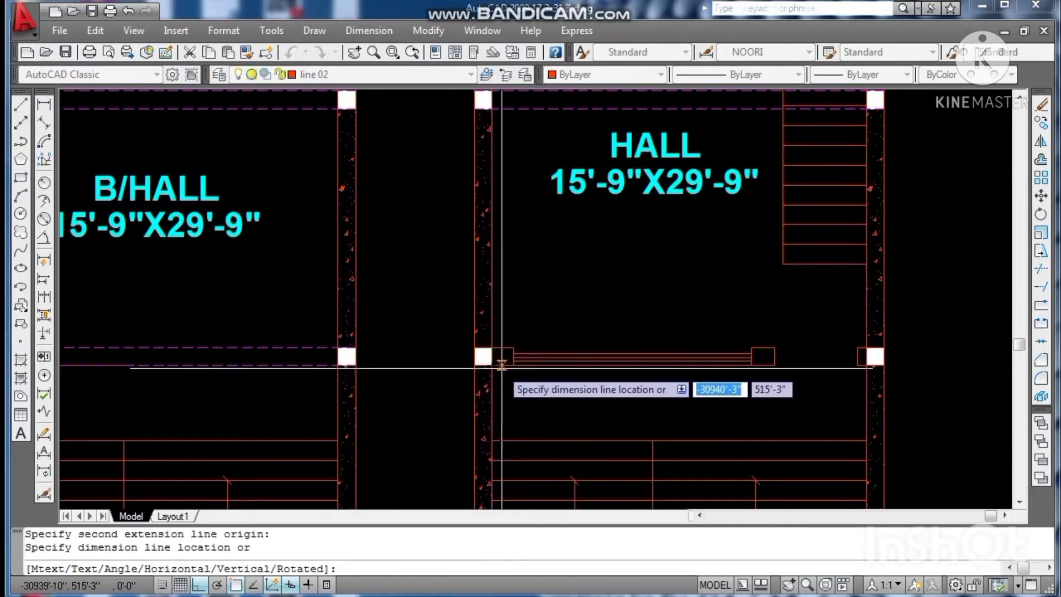
key(Escape)
key(Escape)
key(Escape)
scroll(635, 415, down, 2)
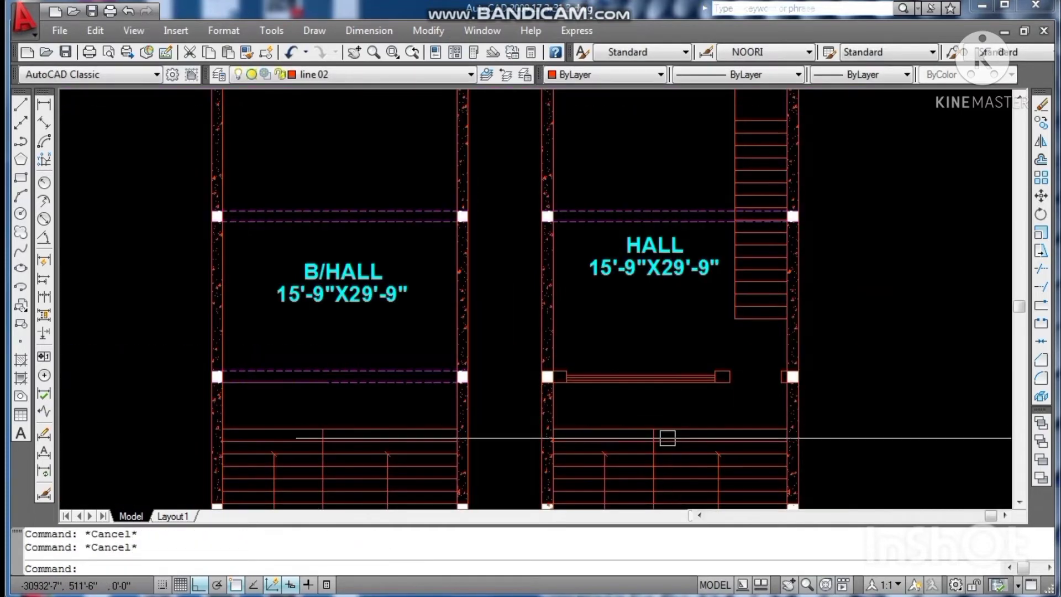
Step: Measure the distance from the topmost entrance step to the lower beam in the basement plan, without placing a dimension
scroll(448, 325, down, 2)
click(45, 105)
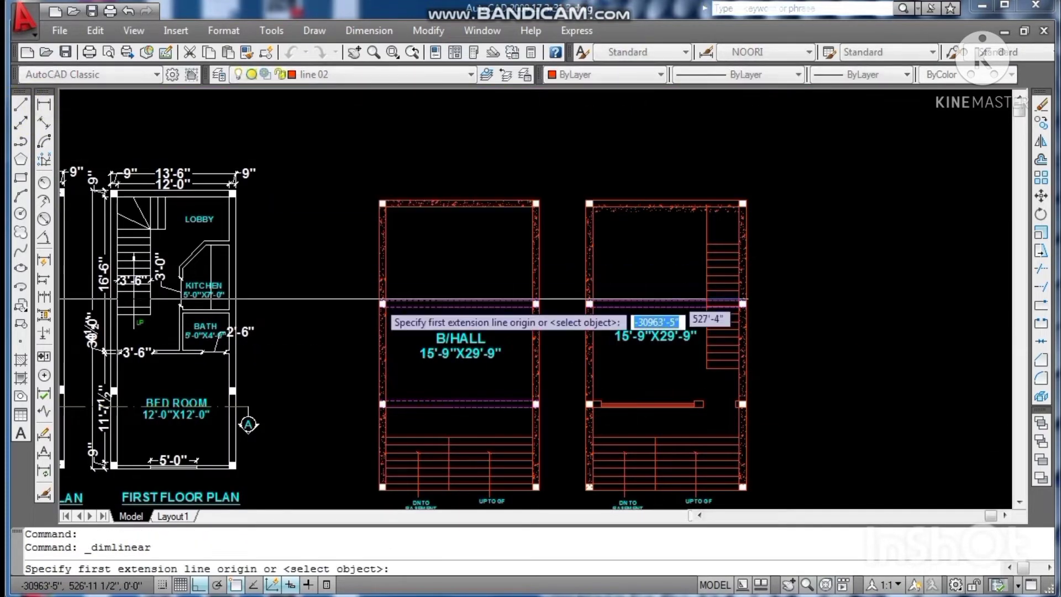
scroll(381, 301, up, 3)
click(384, 454)
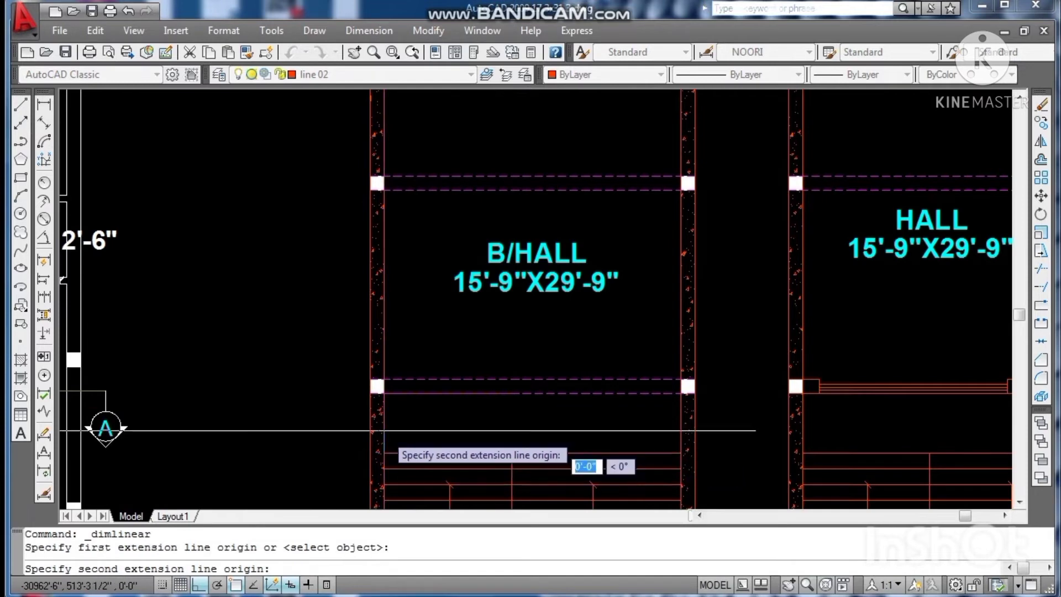
click(384, 393)
key(Escape)
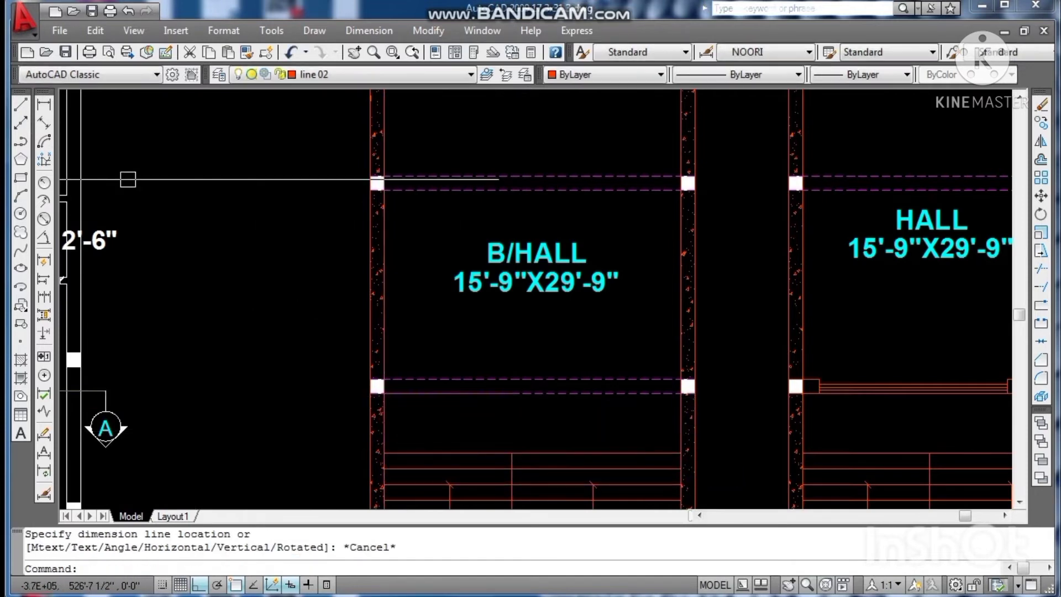
Step: Measure the clear distance between the two beams across the hall of the new basement plan, without placing a dimension
click(43, 104)
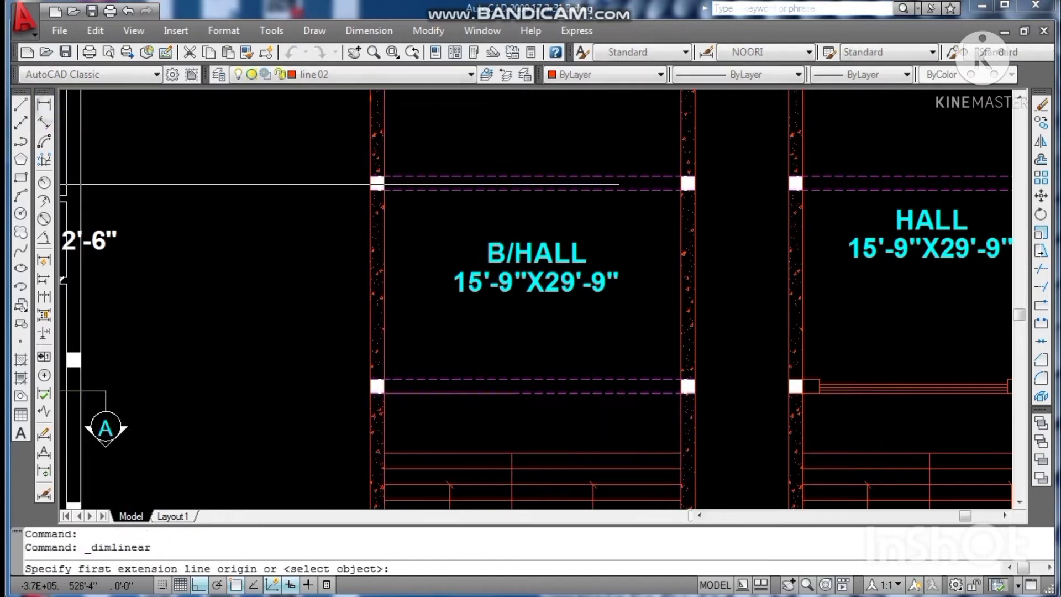
click(384, 380)
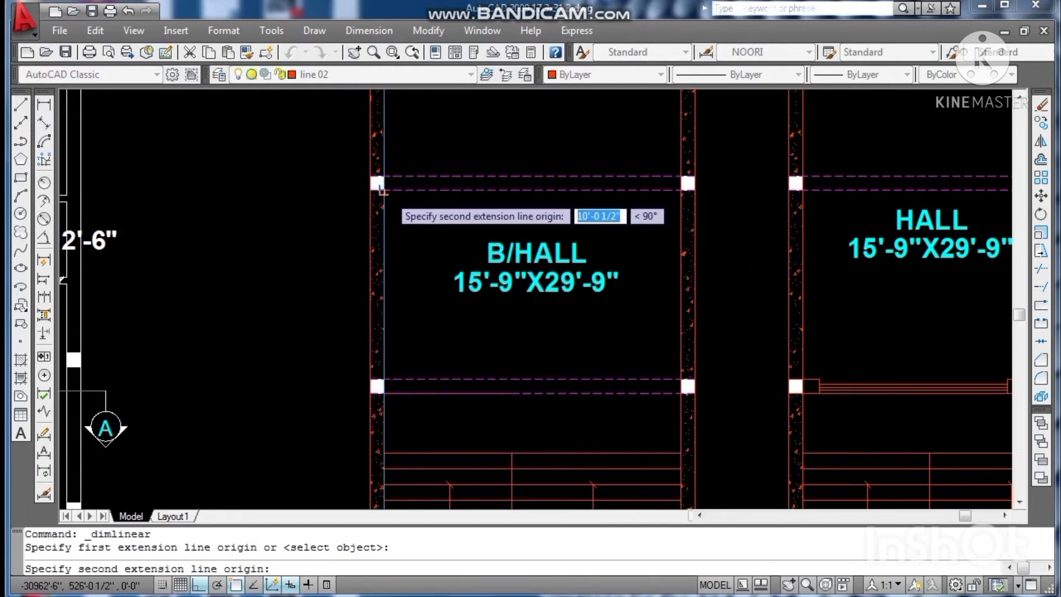
click(384, 183)
key(Escape)
scroll(388, 278, down, 4)
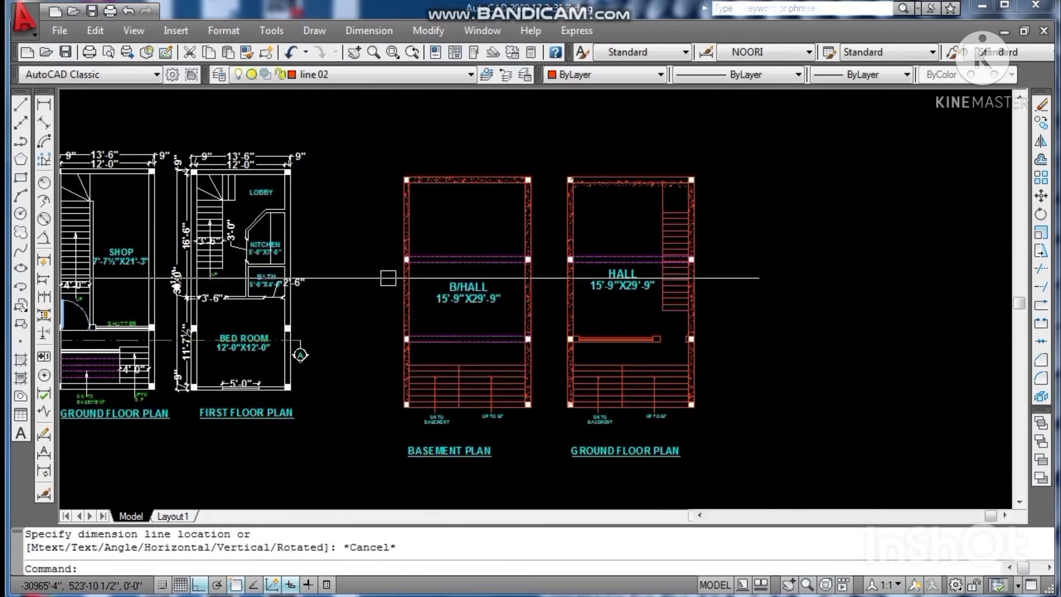
Step: Measure the clear distance from the basement plan's upper beam to the rear wall without placing a dimension, and save the drawing
click(46, 106)
scroll(420, 264, up, 4)
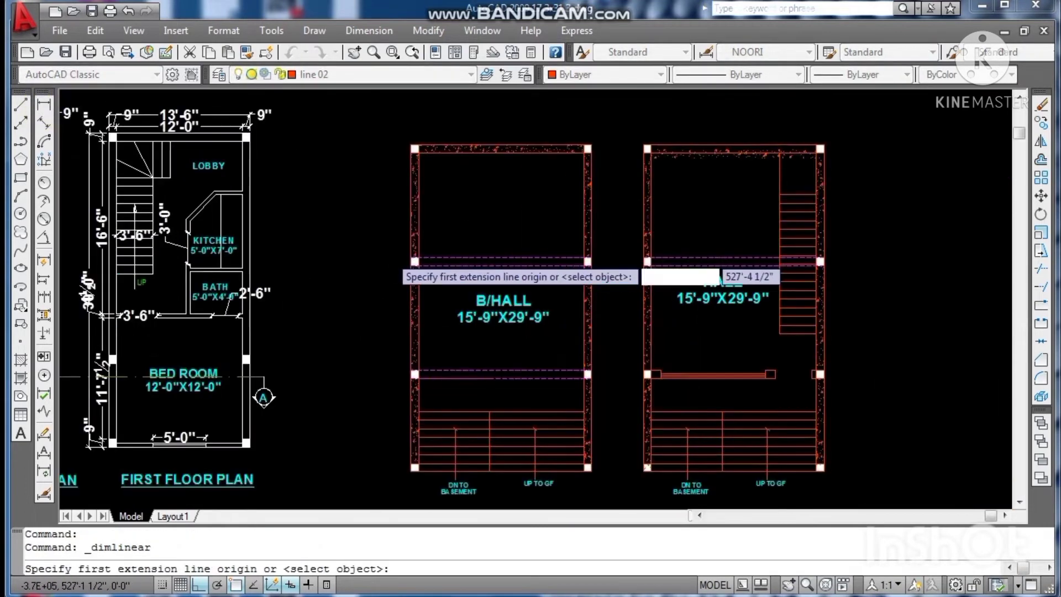
click(433, 261)
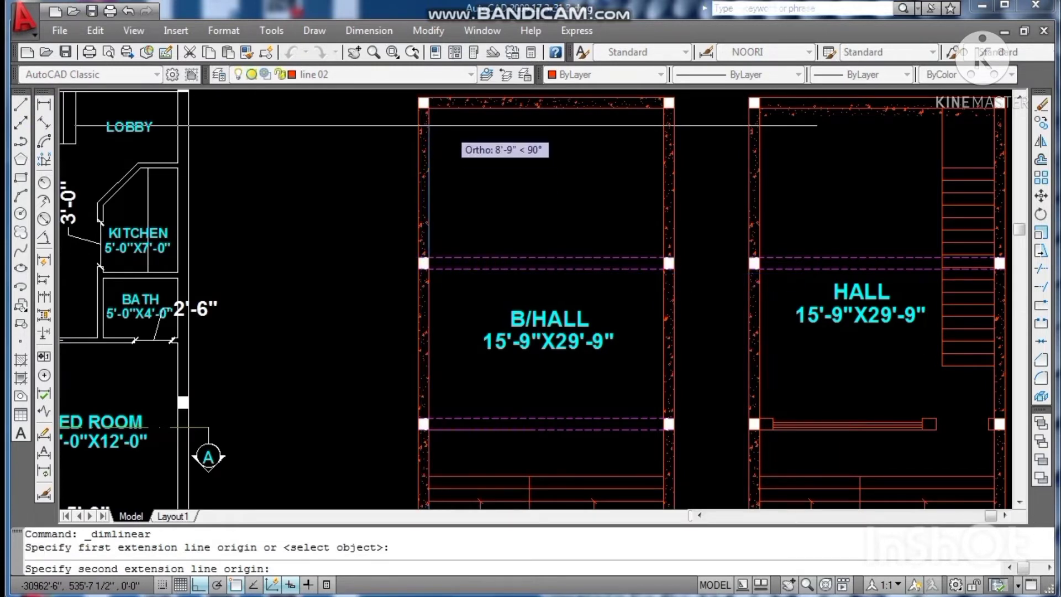
click(428, 108)
scroll(442, 149, up, 3)
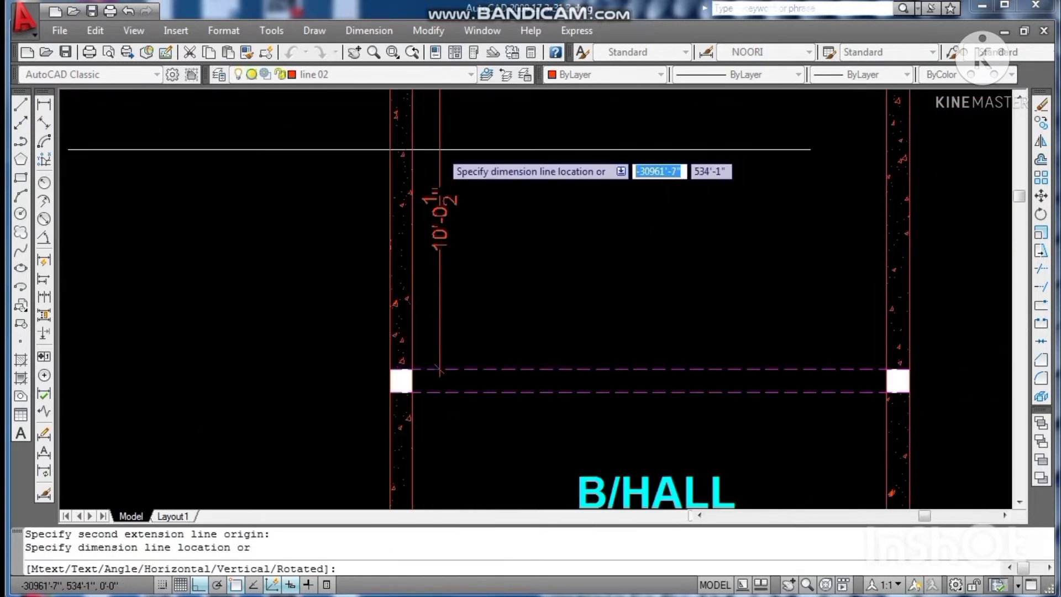
key(Escape)
key(Escape)
scroll(387, 194, down, 6)
scroll(526, 300, up, 2)
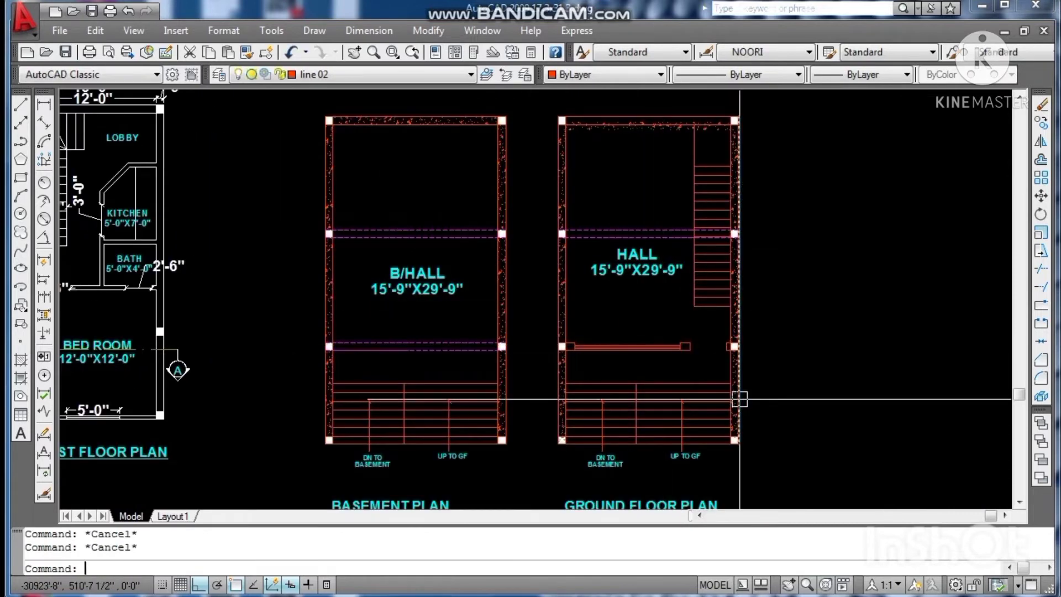
key(ctrl+s)
key(Escape)
Step: Copy the SHUTTER label from the older ground floor plan to just above the front shutter line of the new ground floor plan
scroll(591, 438, down, 2)
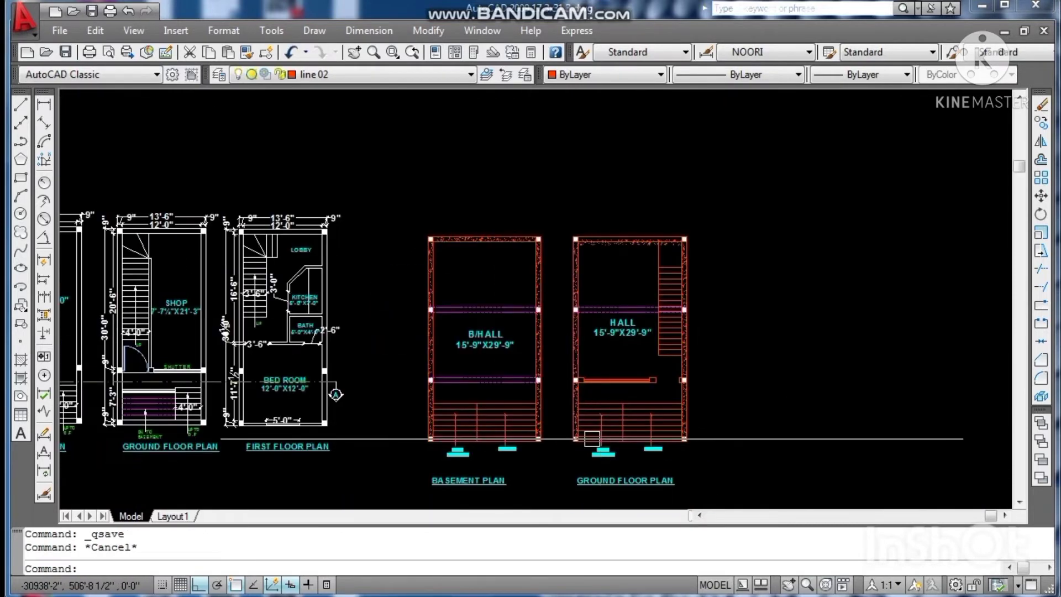
scroll(527, 438, down, 2)
scroll(205, 435, up, 4)
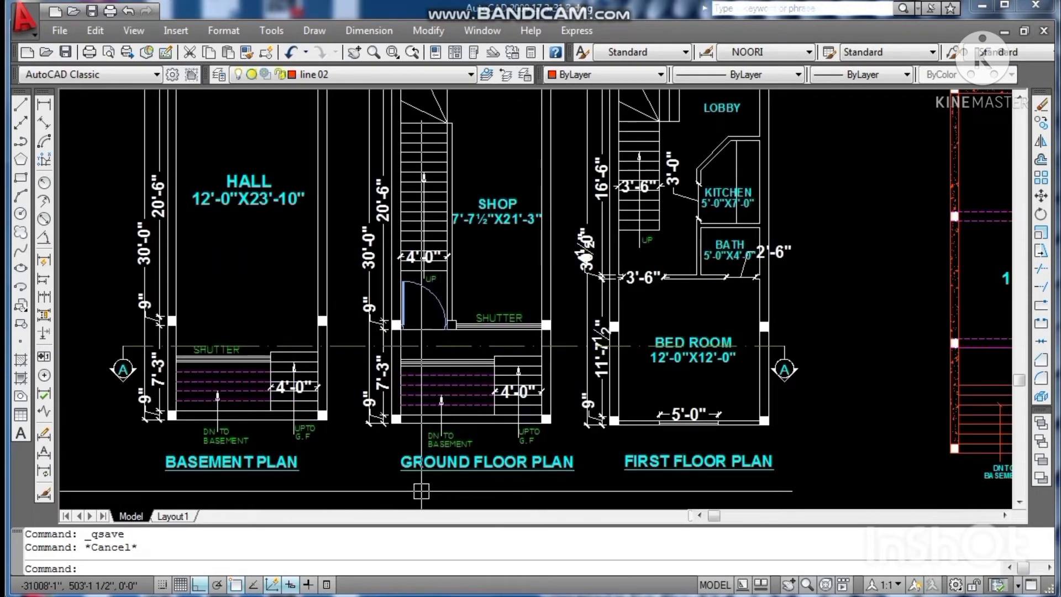
scroll(220, 412, down, 2)
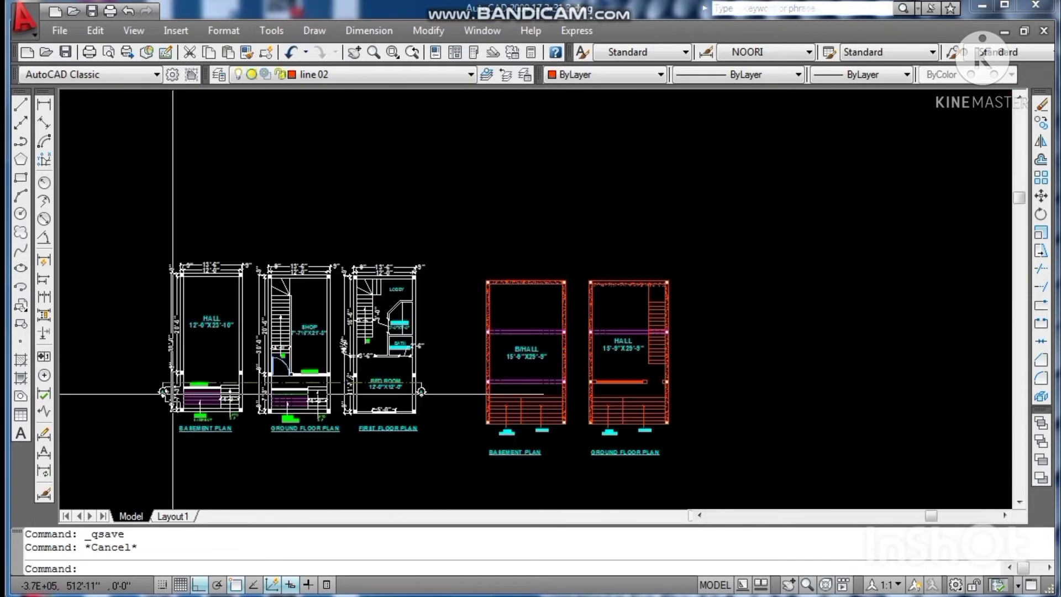
scroll(303, 331, up, 4)
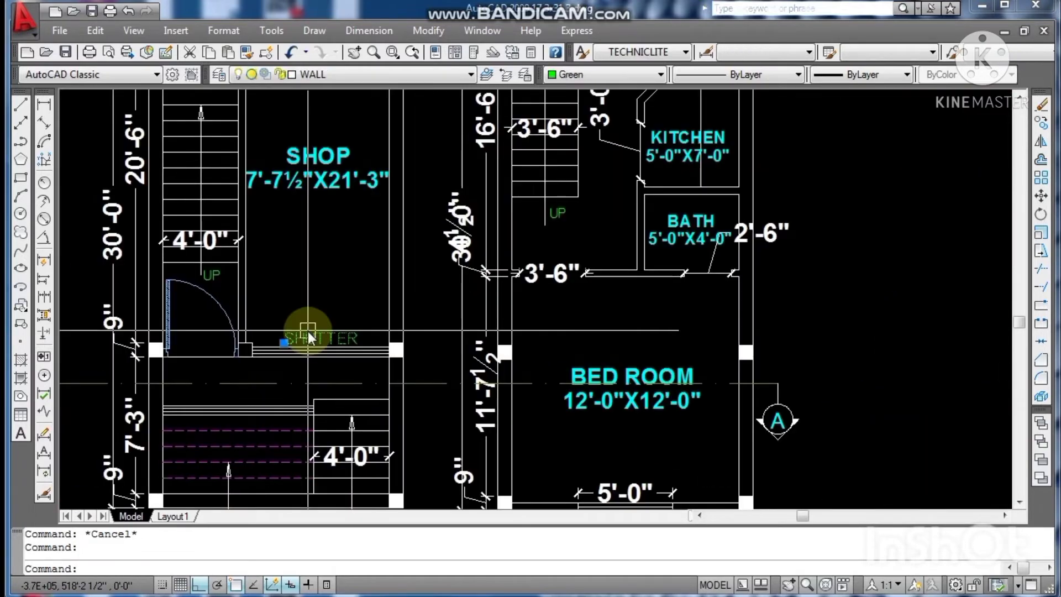
text(co)
key(Return)
click(339, 352)
scroll(339, 356, down, 4)
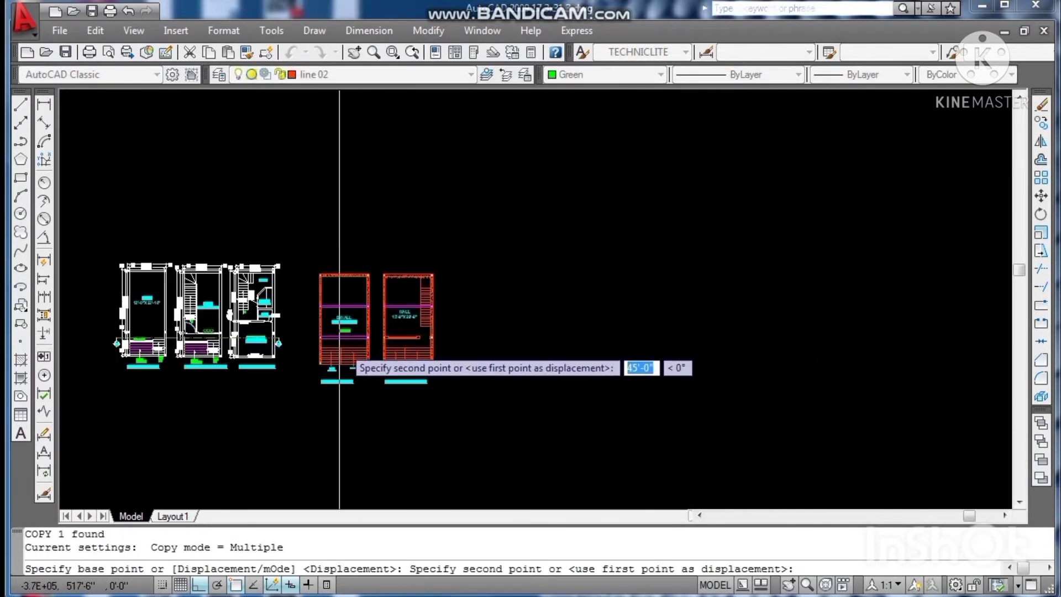
scroll(338, 362, up, 6)
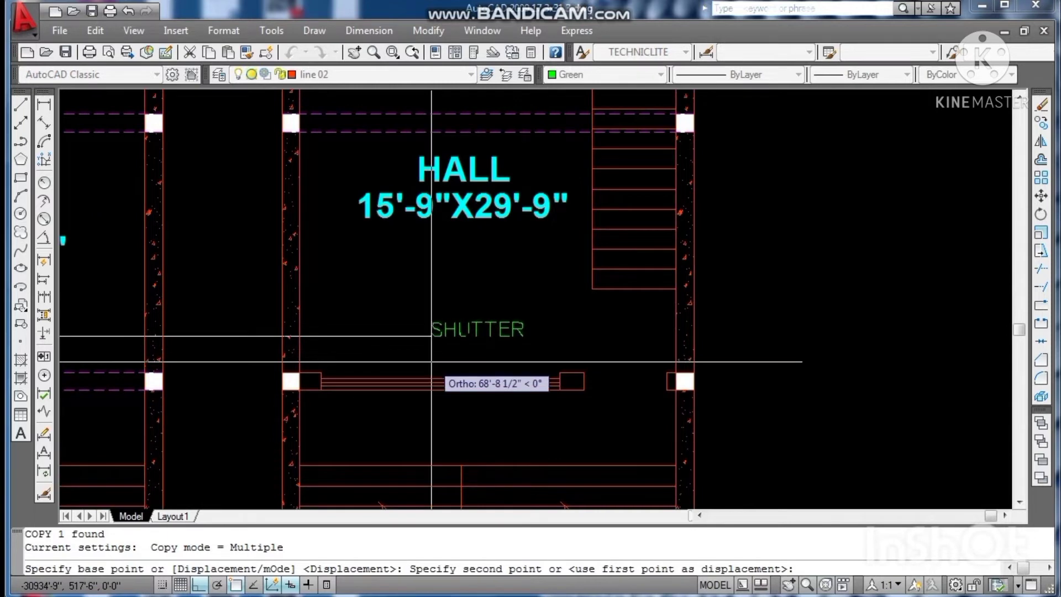
key(F8)
scroll(386, 373, up, 3)
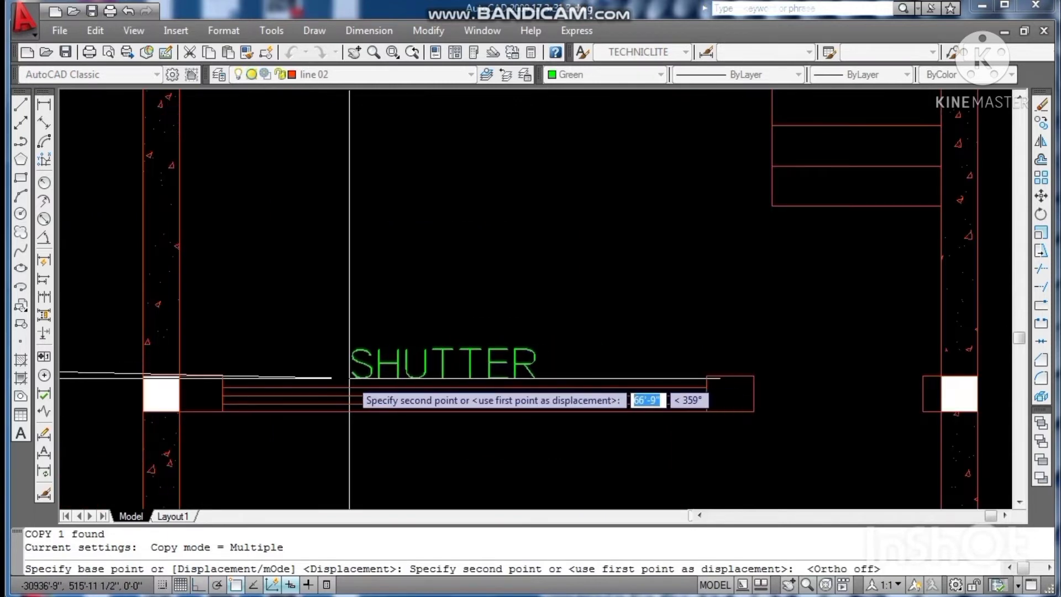
key(Escape)
scroll(415, 379, down, 4)
key(Escape)
key(Escape)
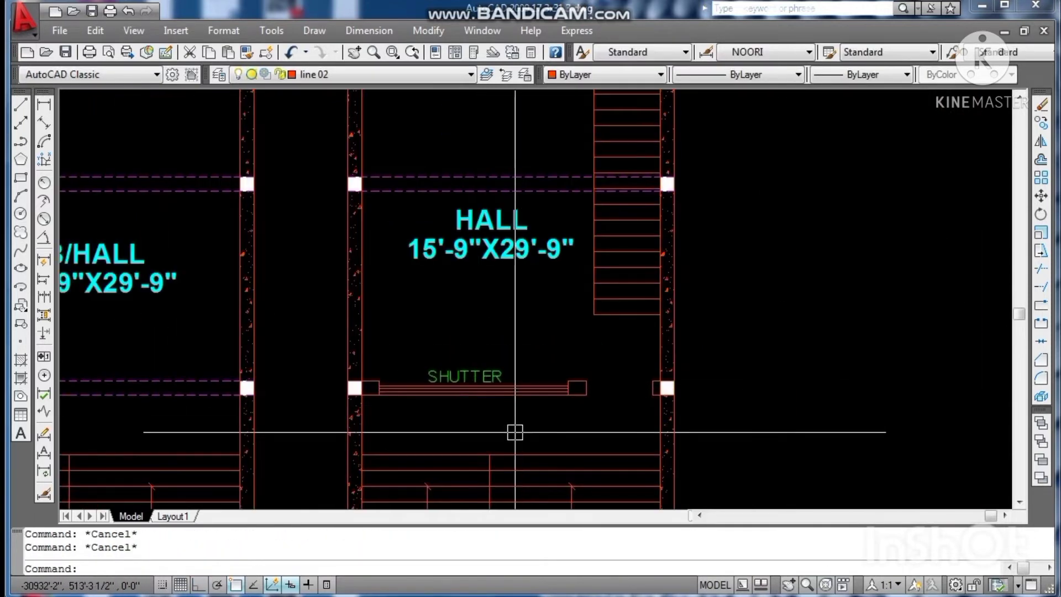
Step: Save the drawing with the copied SHUTTER label
scroll(517, 432, down, 3)
key(Escape)
key(Escape)
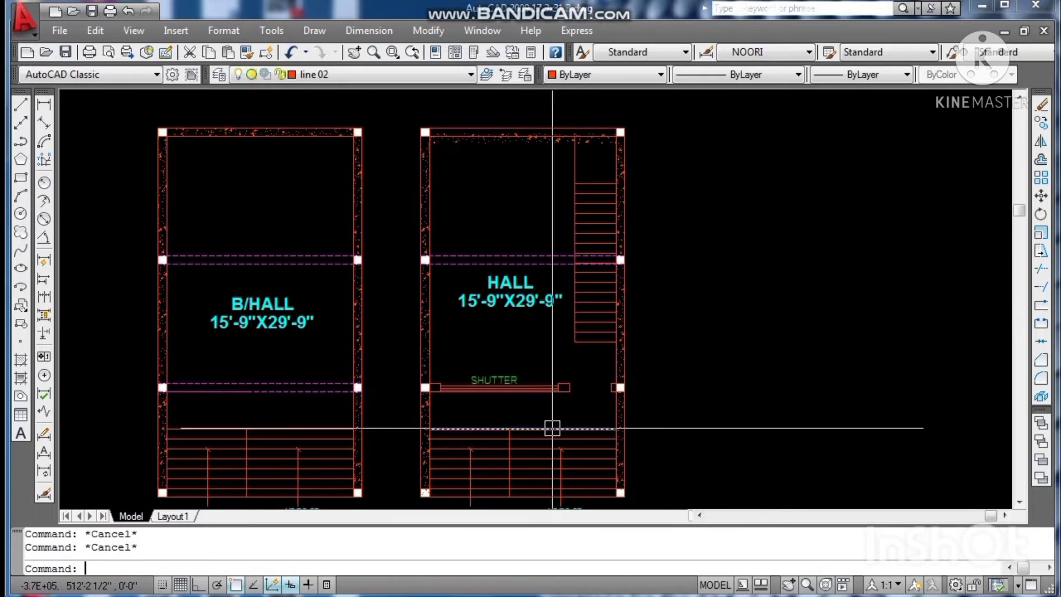
key(ctrl+s)
scroll(552, 427, up, 2)
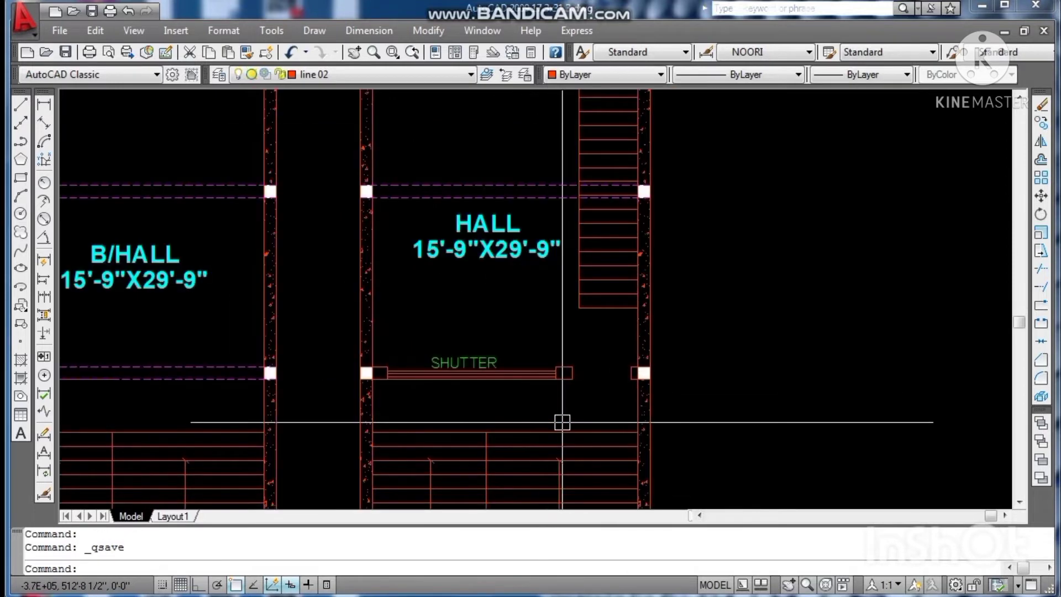
scroll(598, 405, down, 2)
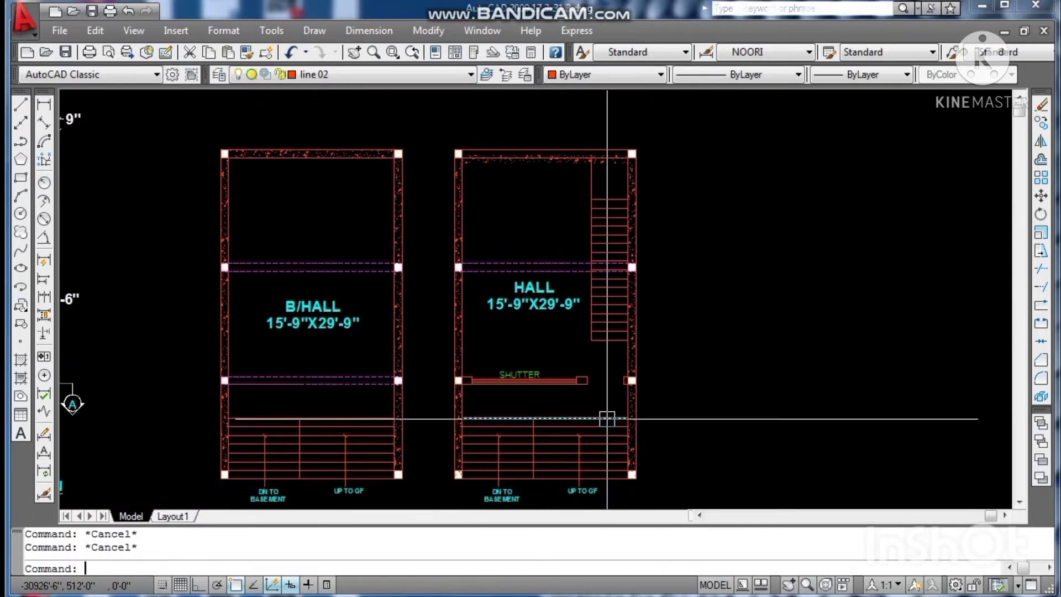
scroll(608, 387, down, 3)
scroll(644, 357, up, 1)
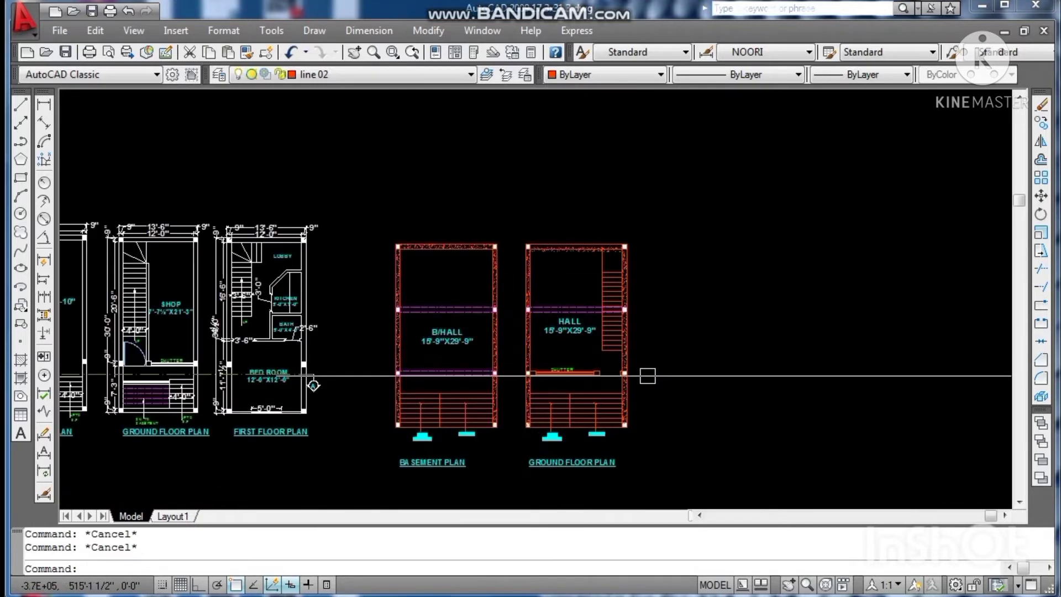
key(ctrl+s)
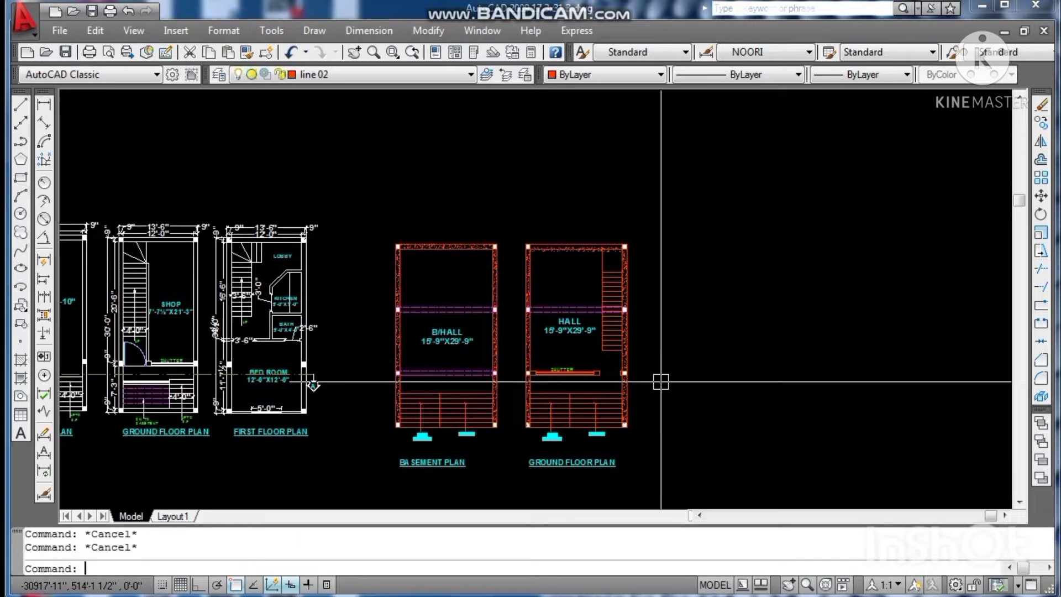
key(Escape)
key(Escape)
scroll(636, 332, up, 2)
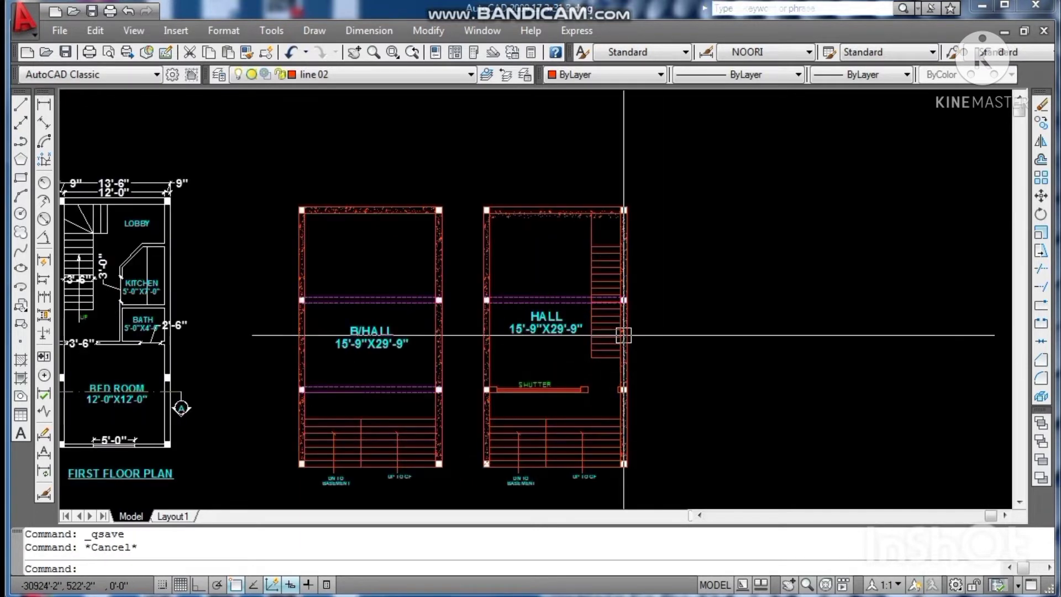
scroll(673, 287, down, 2)
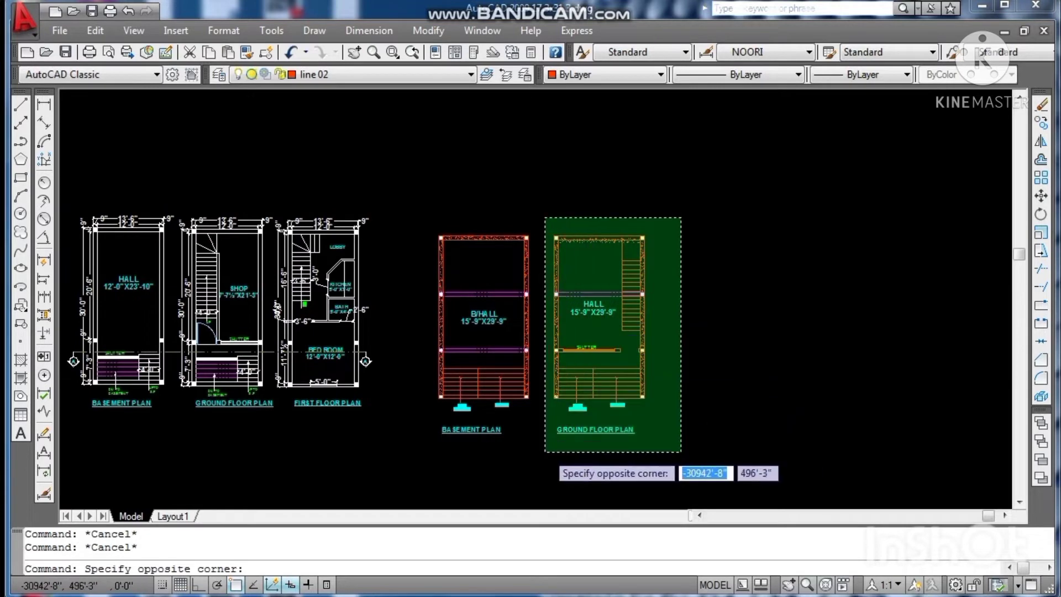
click(545, 451)
key(Escape)
key(Escape)
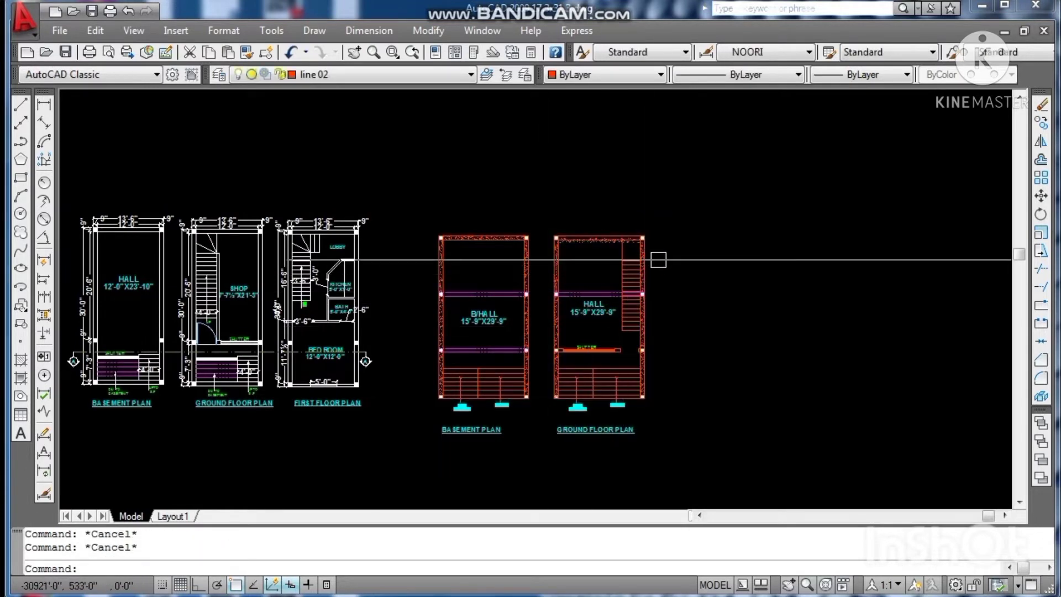
click(671, 220)
key(Escape)
scroll(603, 304, up, 2)
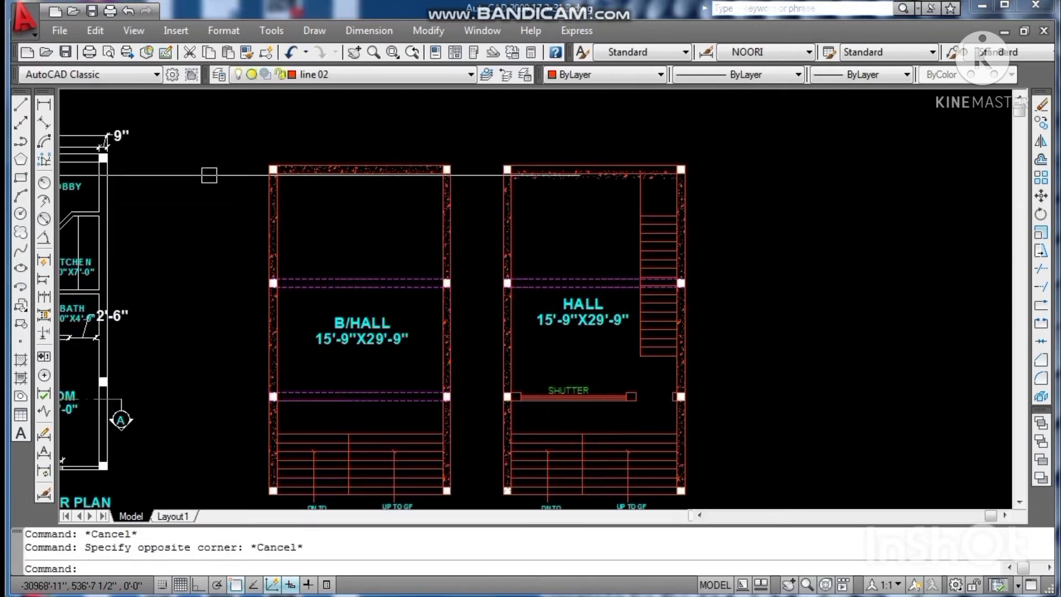
Step: Measure the ground floor hall's inner length from the shutter wall to the rear wall, without placing a dimension
click(49, 105)
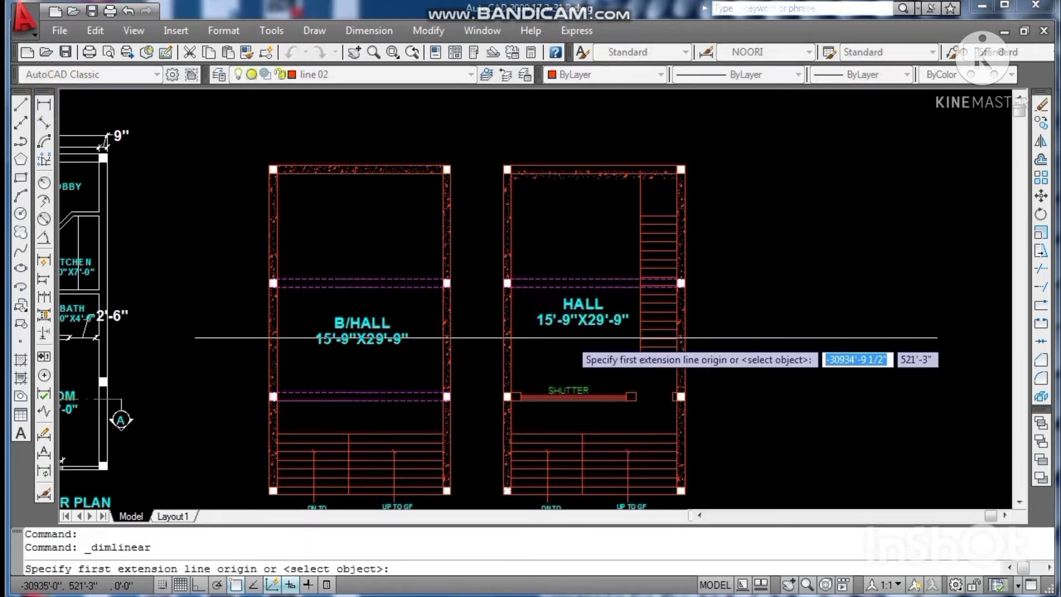
key(Escape)
click(44, 106)
scroll(506, 372, up, 2)
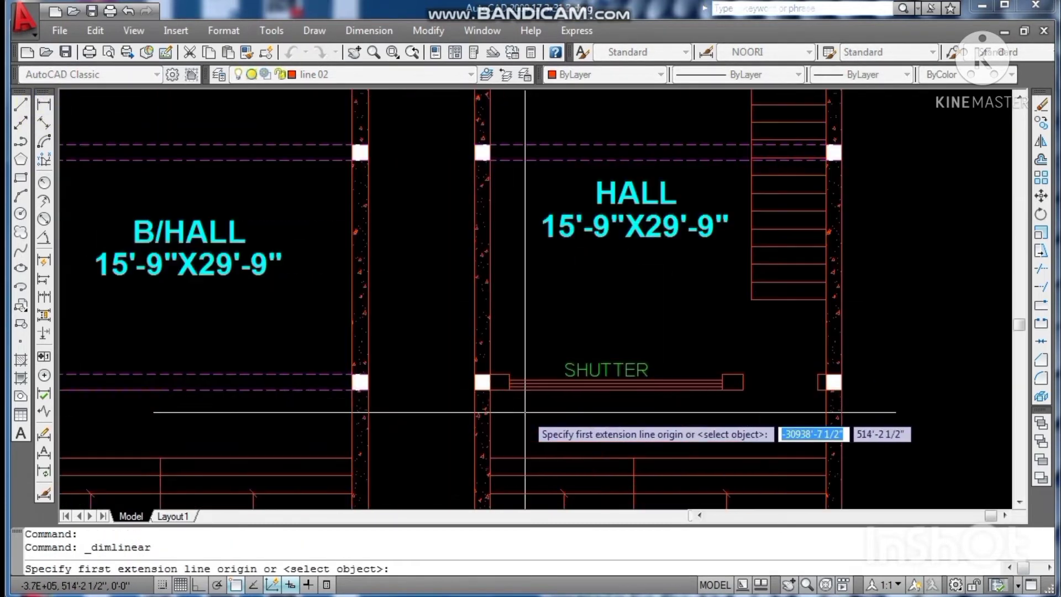
click(506, 372)
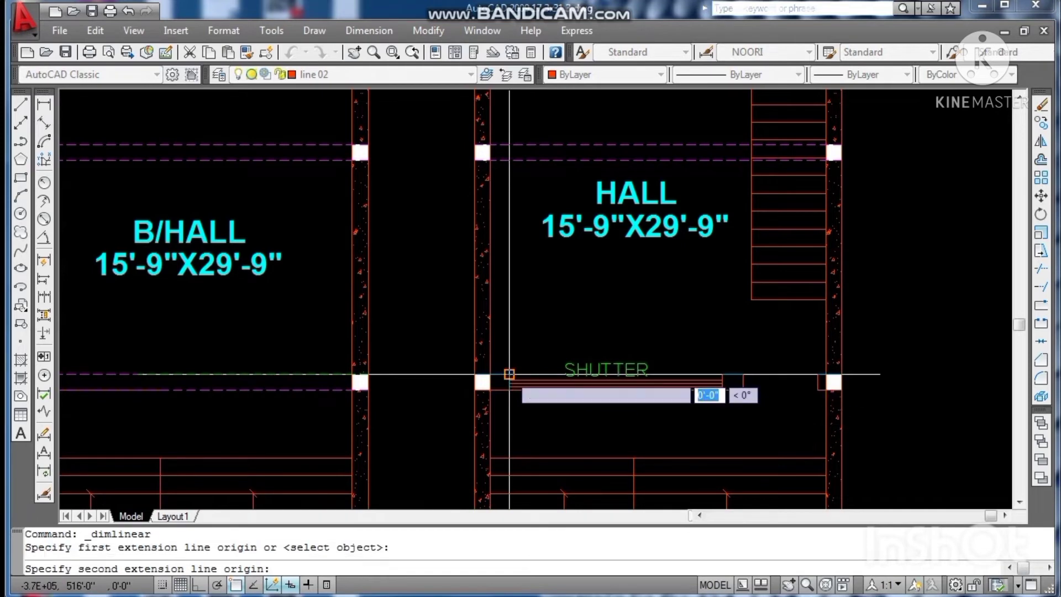
scroll(507, 372, down, 2)
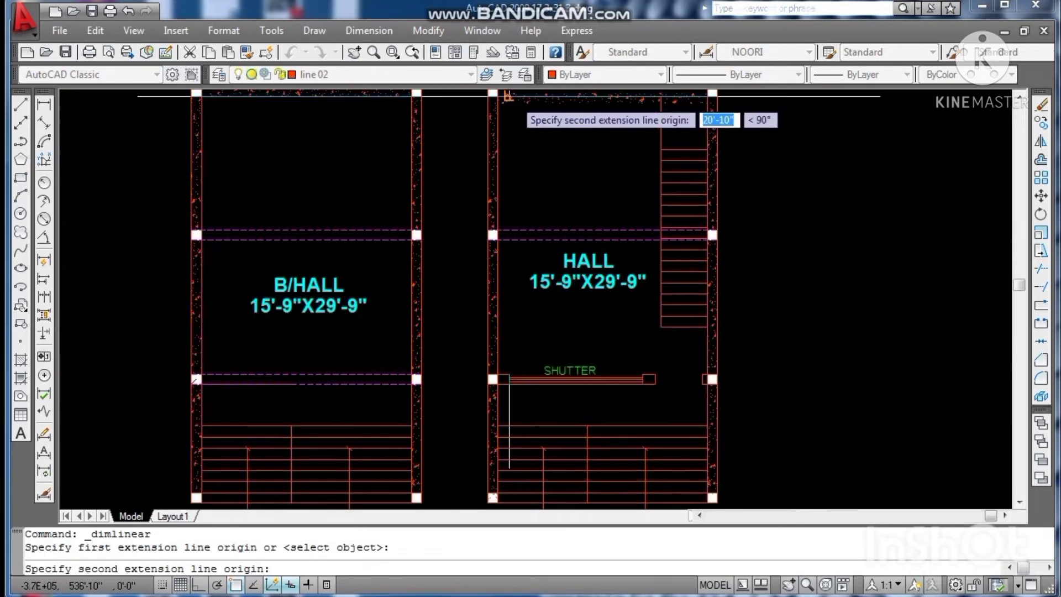
click(513, 97)
scroll(522, 130, up, 2)
scroll(524, 131, up, 2)
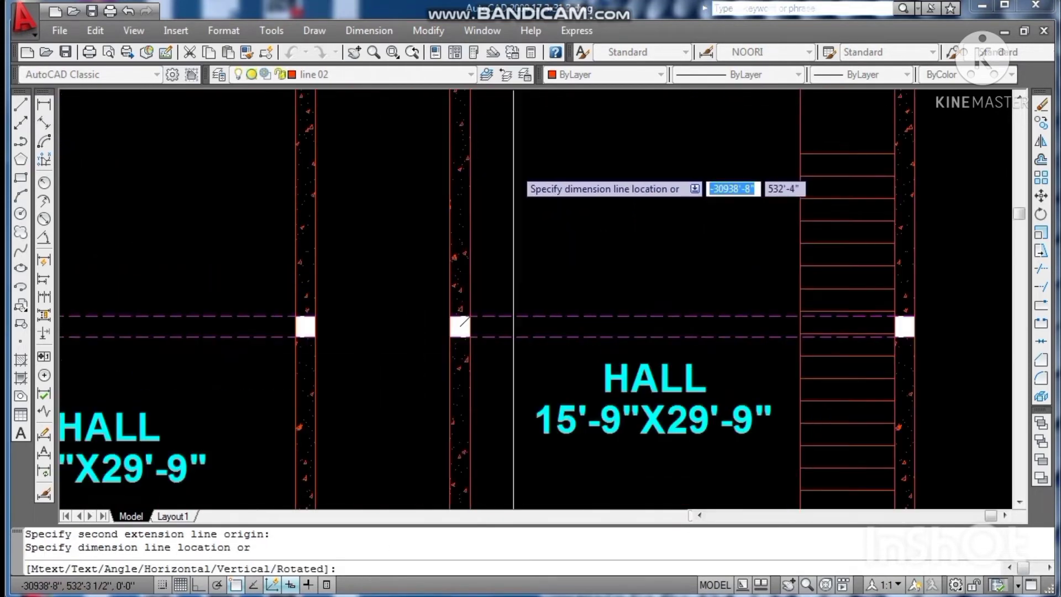
key(Escape)
scroll(530, 211, down, 3)
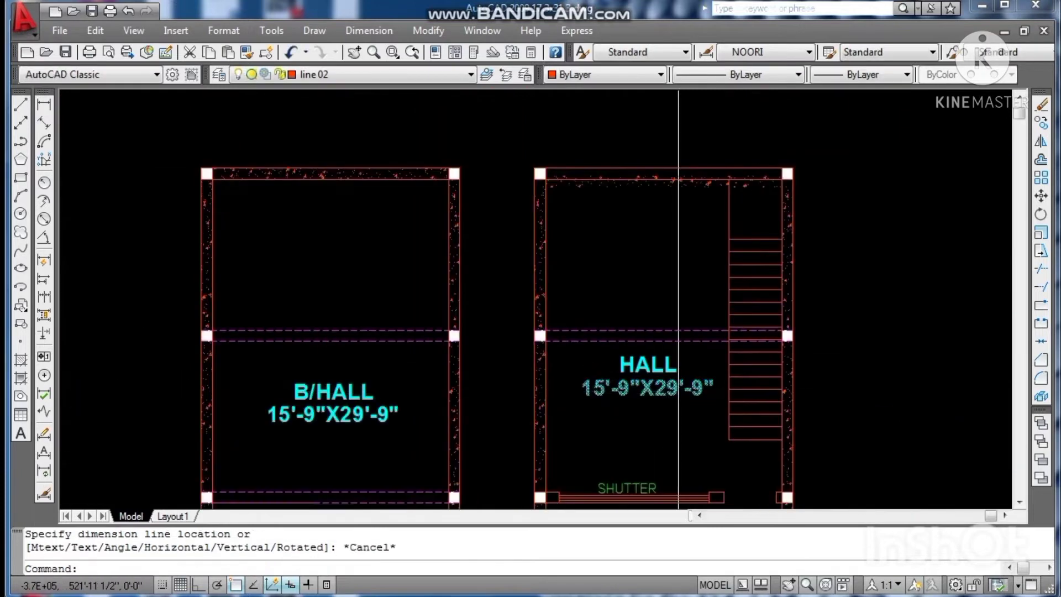
Step: Change the size label of the ground floor plan's HALL to 15'-9"X20'-10"
scroll(680, 210, up, 3)
double_click(670, 381)
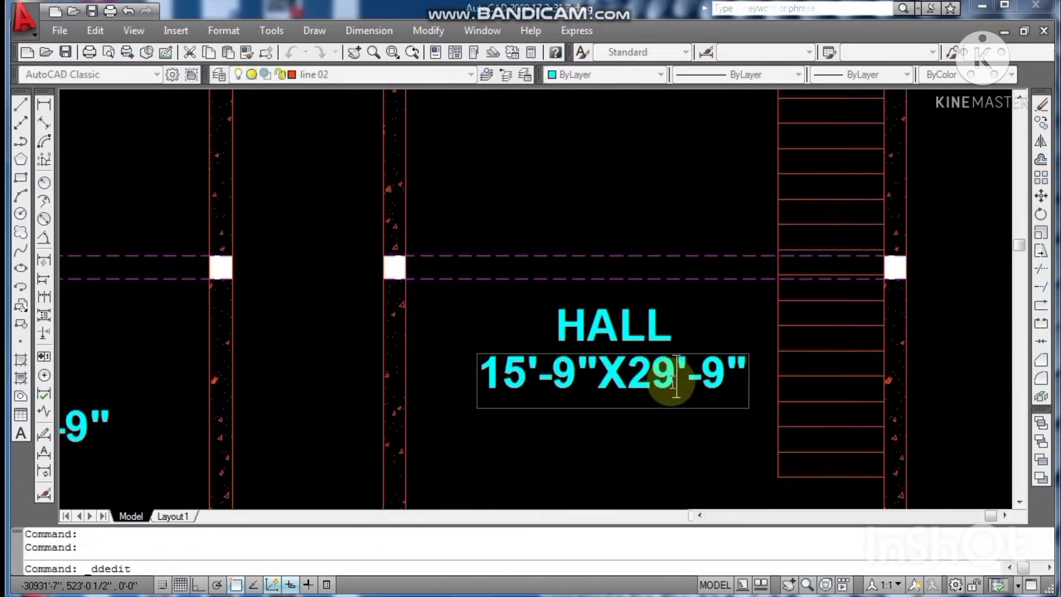
click(675, 381)
key(BackSpace)
text(0)
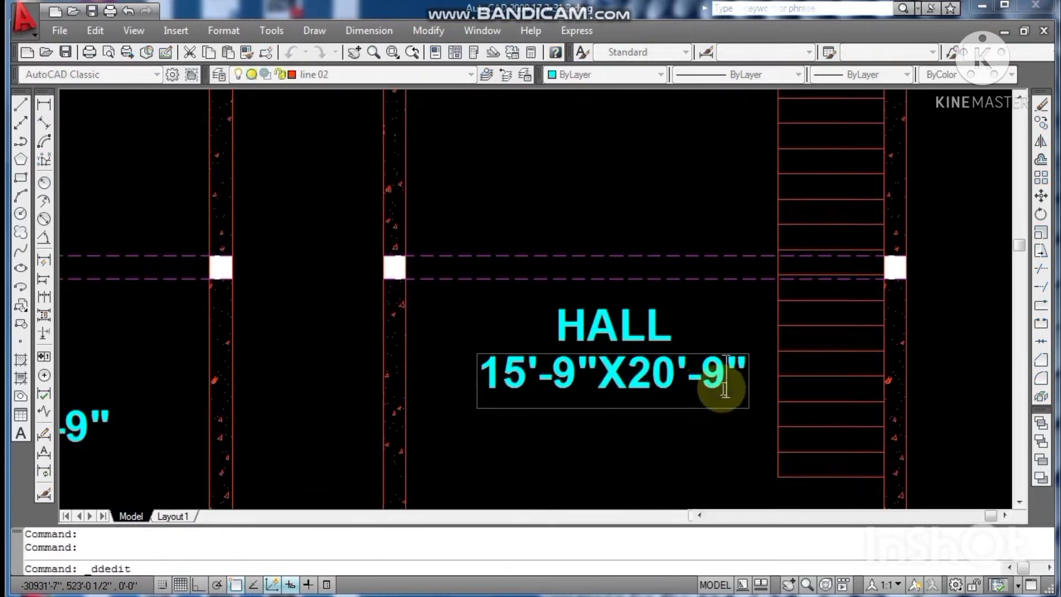
key(BackSpace)
text(10)
key(Return)
key(Escape)
scroll(729, 464, down, 3)
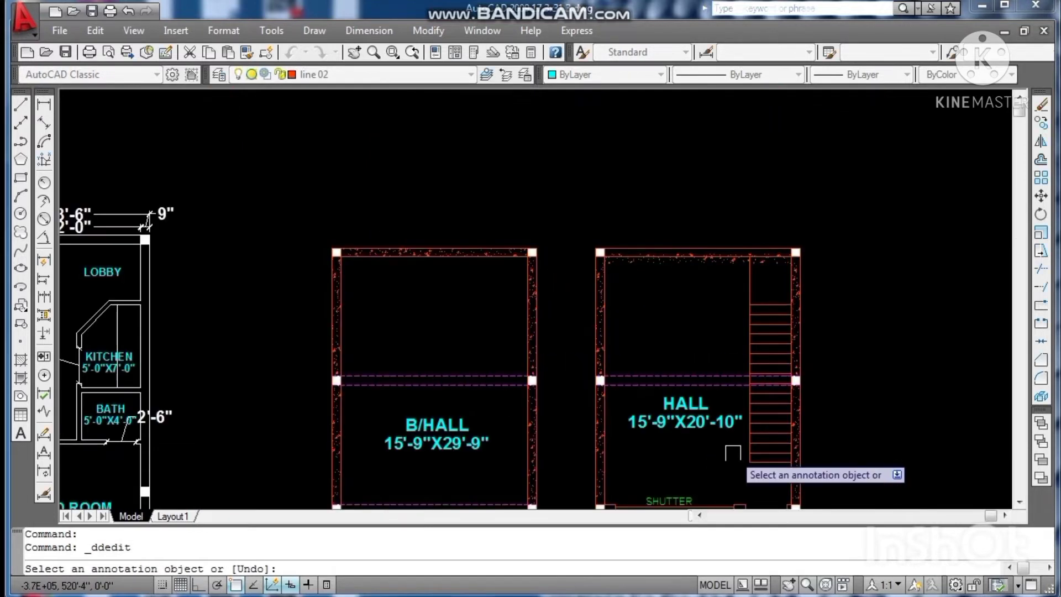
scroll(697, 254, up, 3)
key(Escape)
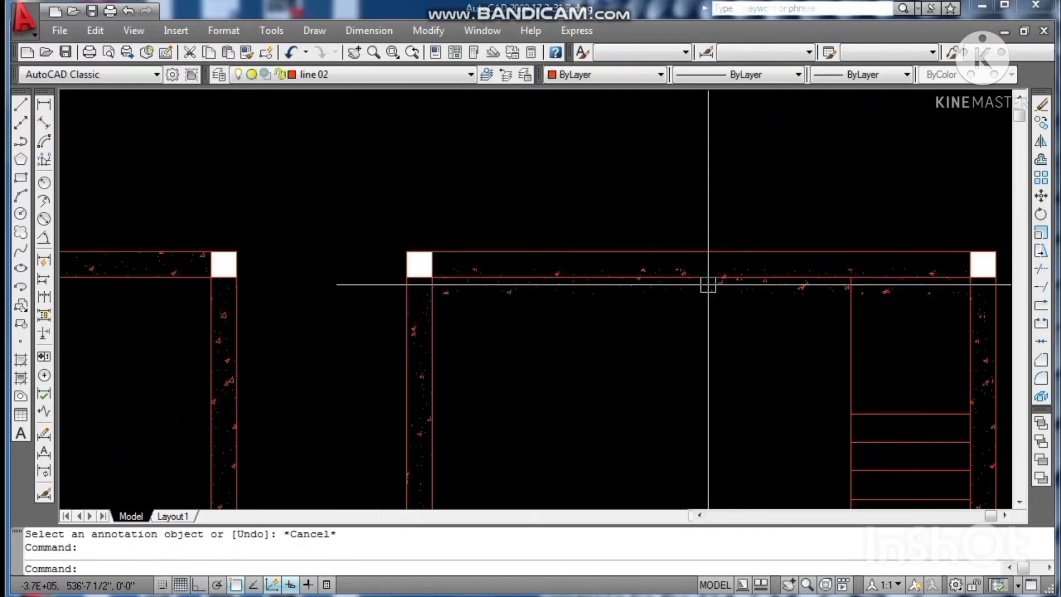
Step: Erase the concrete hatch from the walls of the new ground floor plan, and save the drawing
scroll(707, 299, down, 2)
key(Delete)
scroll(468, 286, down, 3)
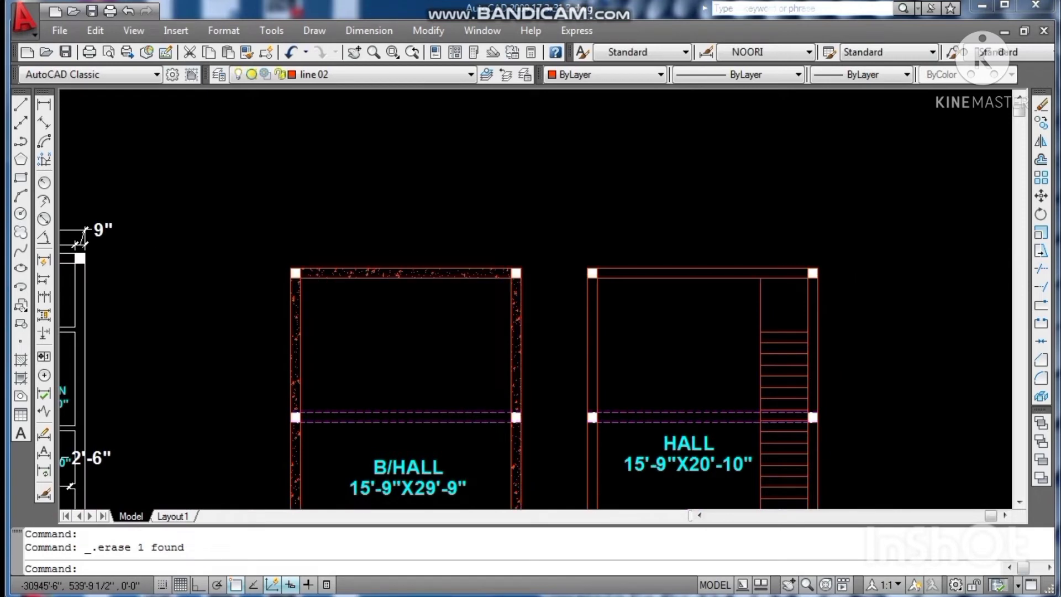
key(Escape)
key(Escape)
scroll(654, 294, down, 2)
scroll(635, 300, up, 1)
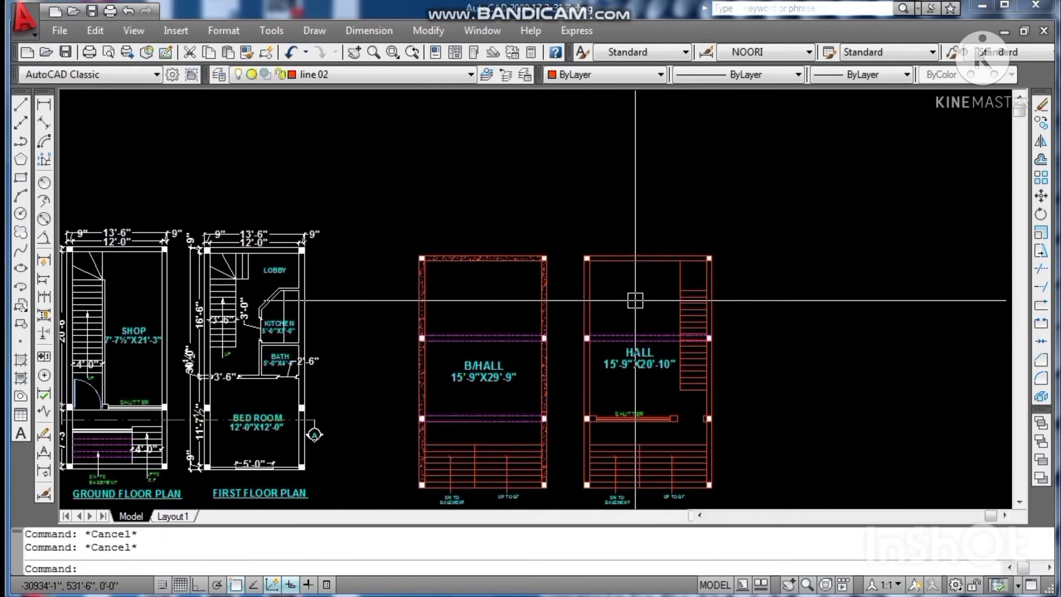
key(ctrl+s)
Step: Start a vertical linear dimension at the lower-left corner column of the new basement plan, running up its outer side
scroll(498, 254, up, 5)
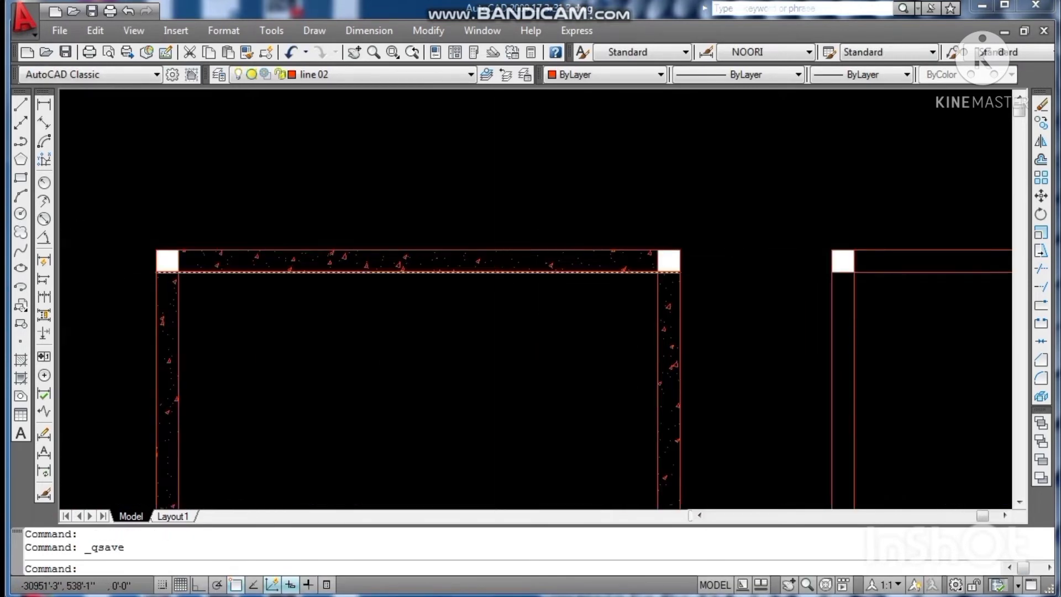
scroll(646, 431, down, 5)
key(Escape)
key(Escape)
scroll(679, 378, up, 2)
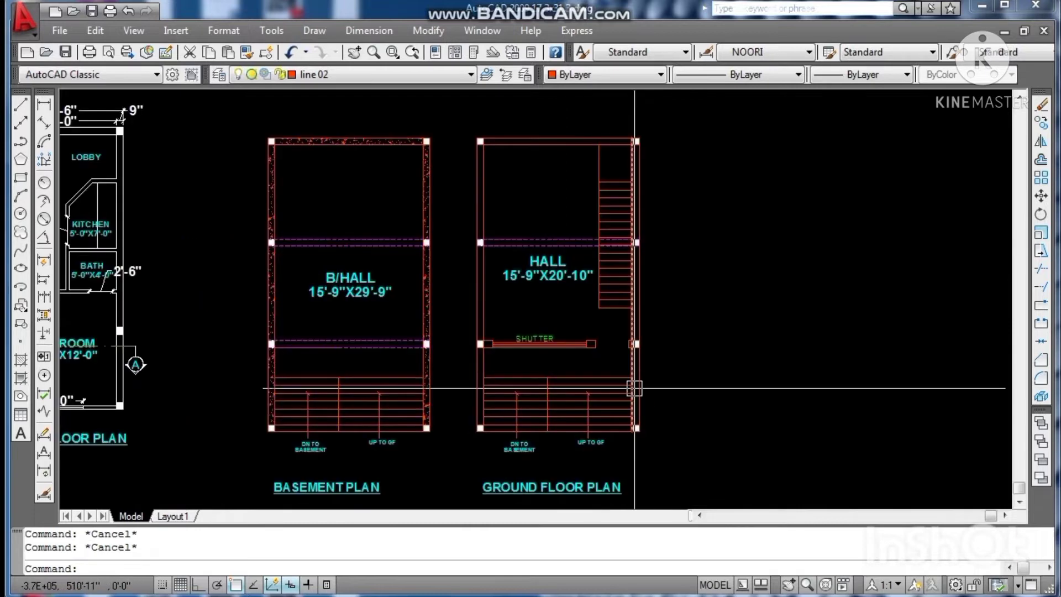
click(46, 104)
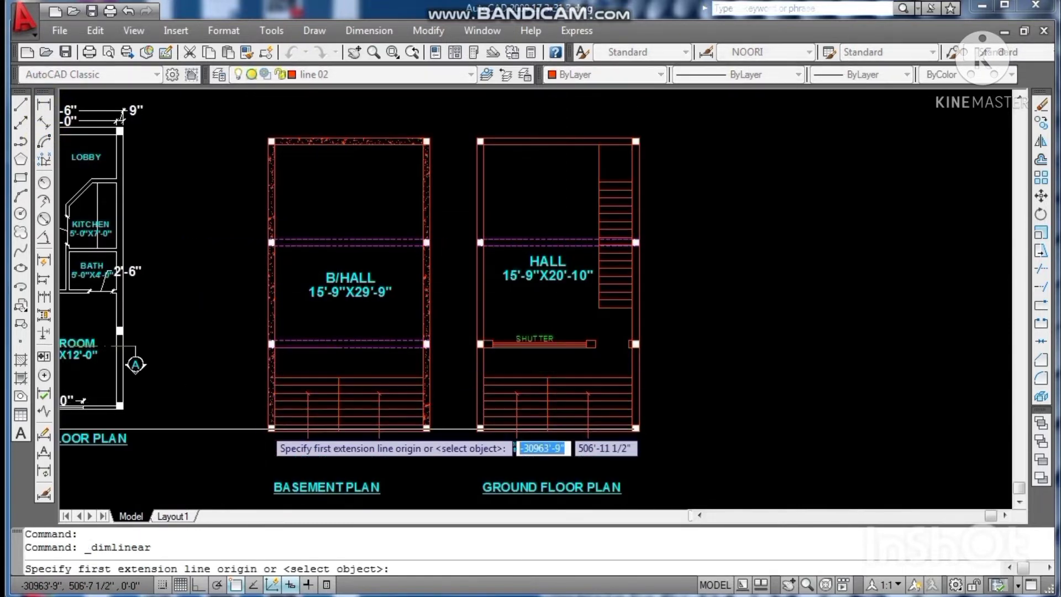
click(270, 428)
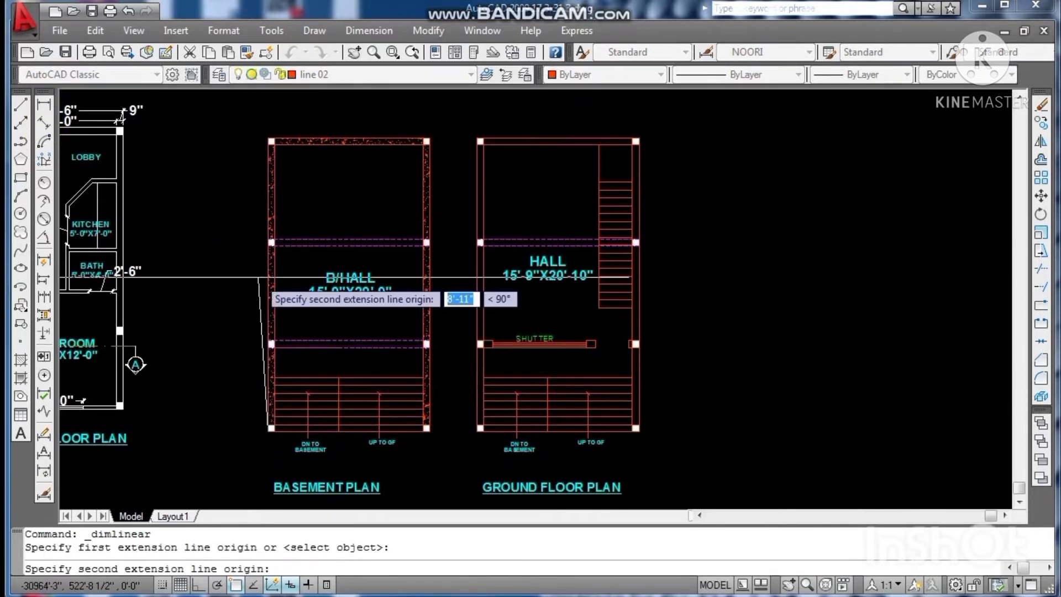
Step: Finish the linear dimension of the basement plan's full depth, placing it just outside the wall beside the first floor plan
click(271, 141)
click(255, 232)
scroll(254, 240, up, 3)
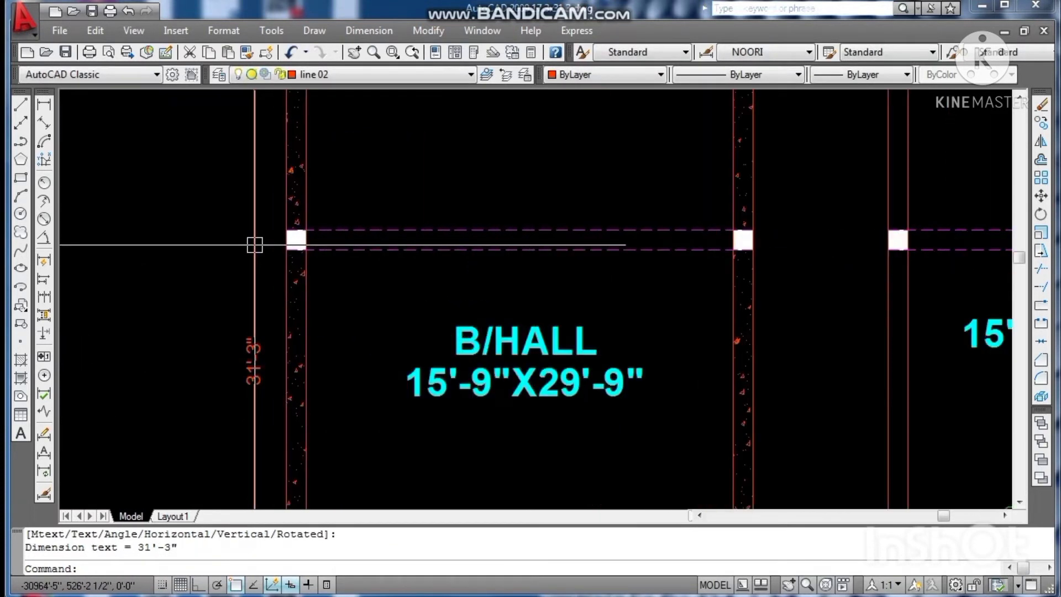
scroll(254, 239, down, 5)
key(Escape)
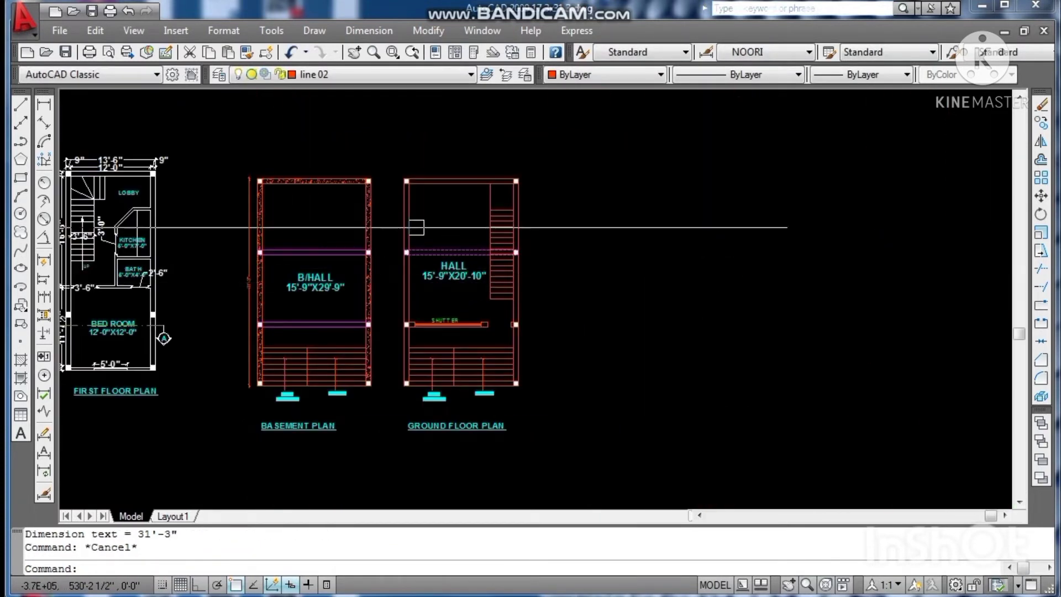
Step: Dimension the basement plan's overall width between its outer rear corners, placing the dimension line just beyond the rear wall
click(45, 110)
scroll(255, 176, up, 3)
click(264, 184)
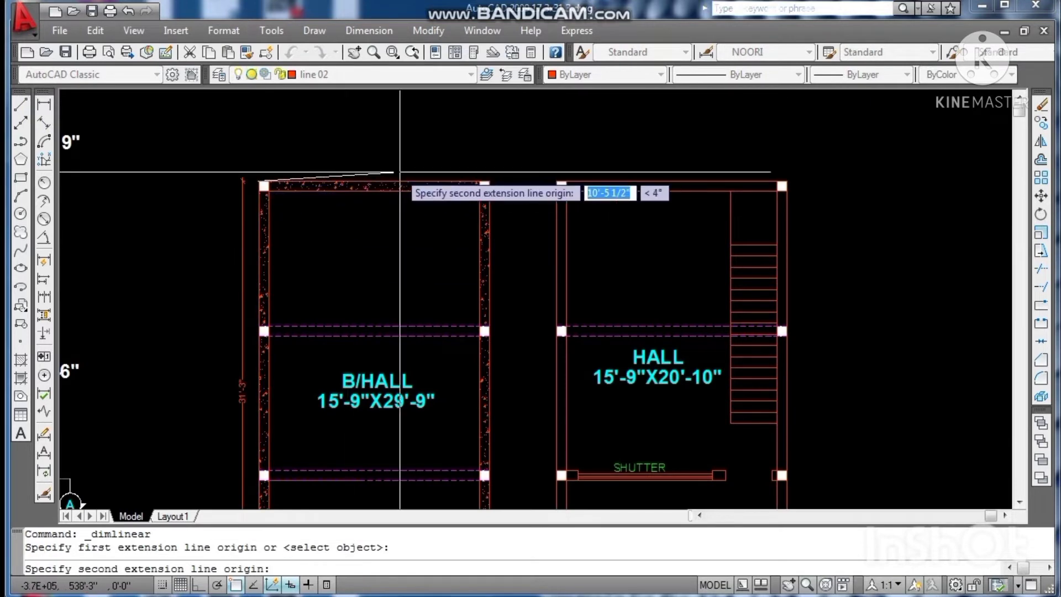
click(485, 184)
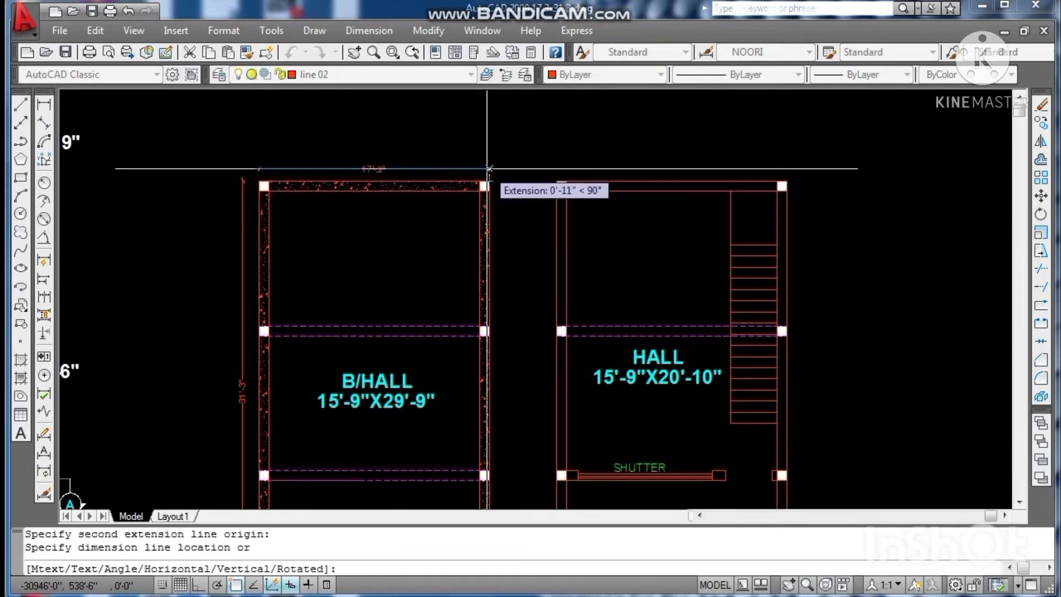
click(488, 168)
key(Escape)
Step: Copy the basement plan's overall width and depth dimensions to the matching outer corner of the ground floor plan
click(361, 169)
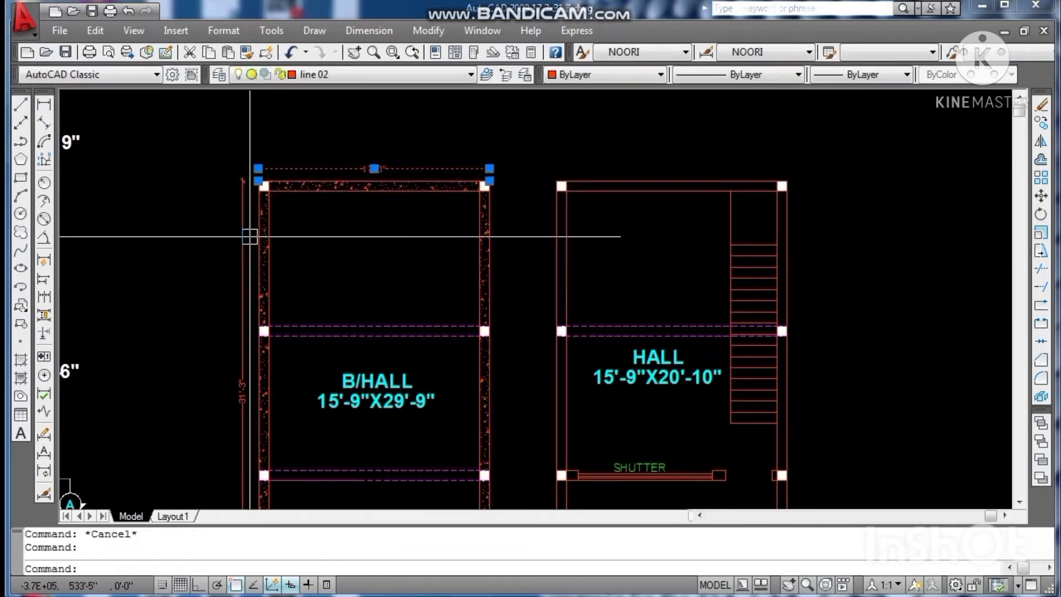
click(246, 246)
key(Return)
scroll(247, 256, down, 1)
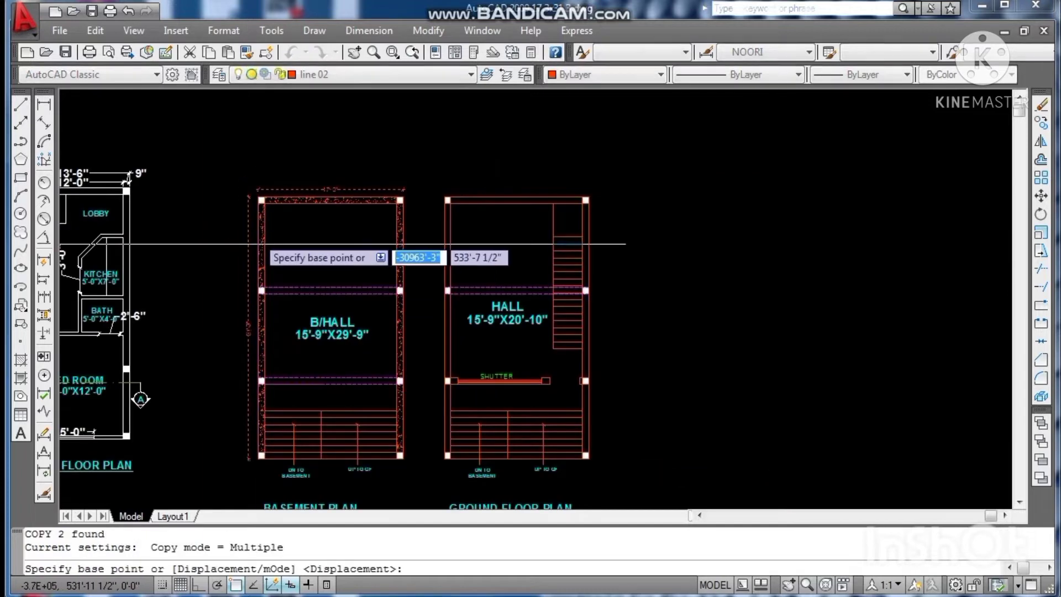
scroll(265, 469, up, 4)
click(303, 451)
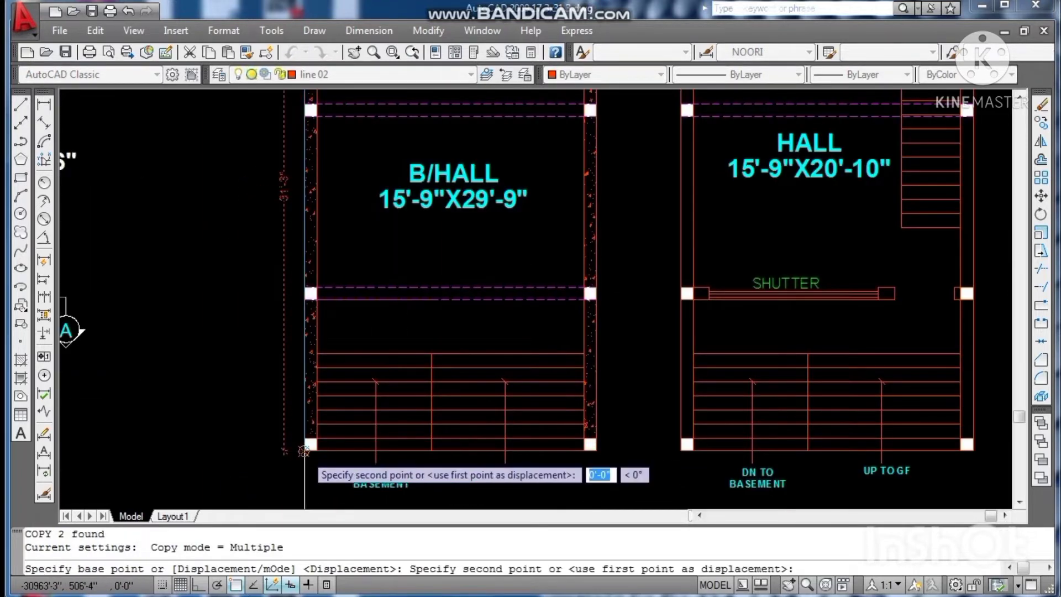
click(681, 451)
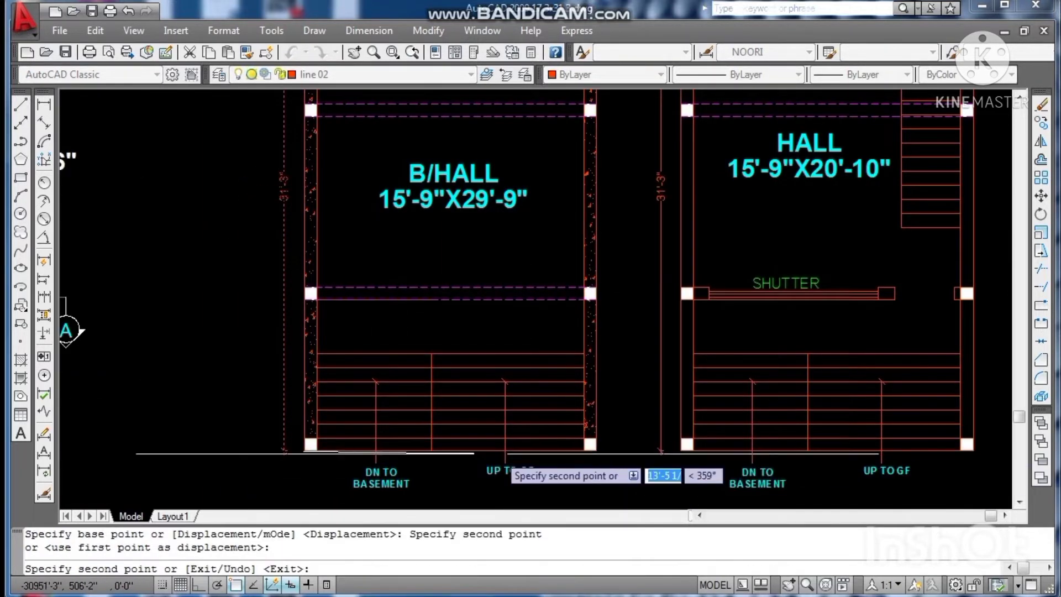
scroll(680, 451, down, 2)
key(Escape)
key(Escape)
scroll(610, 375, down, 1)
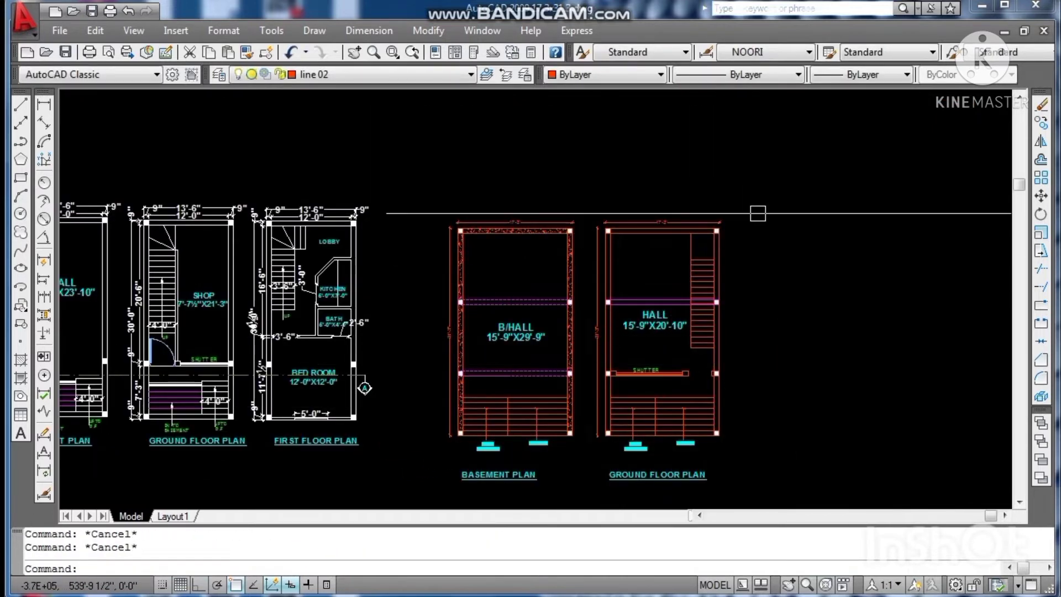
Step: Copy the whole ground floor plan with its title and dimensions about 23' horizontally into the empty space beside it, and save the drawing
click(757, 204)
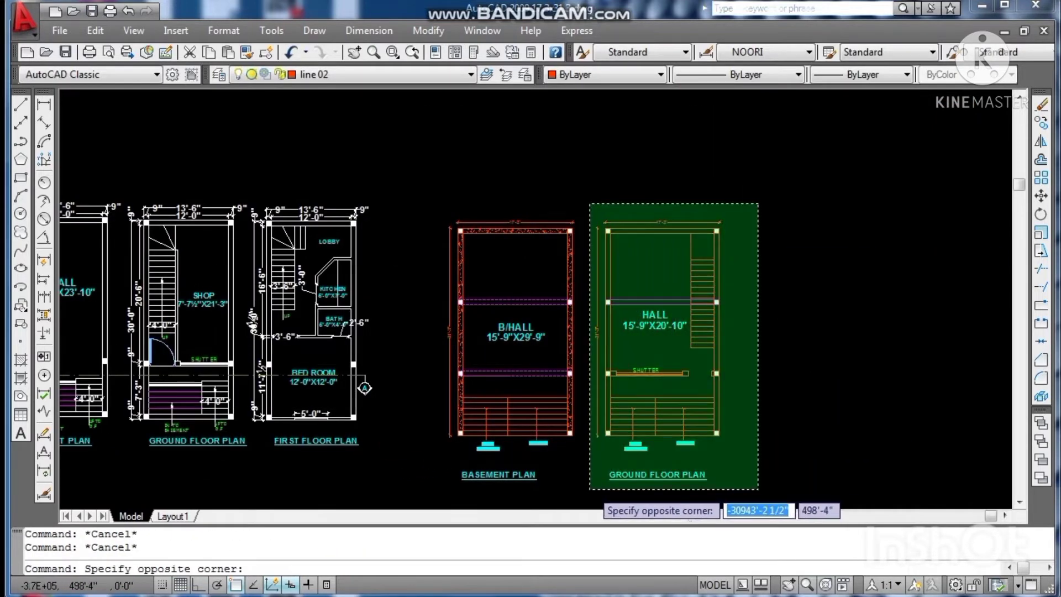
click(590, 488)
text(co)
key(Return)
click(557, 489)
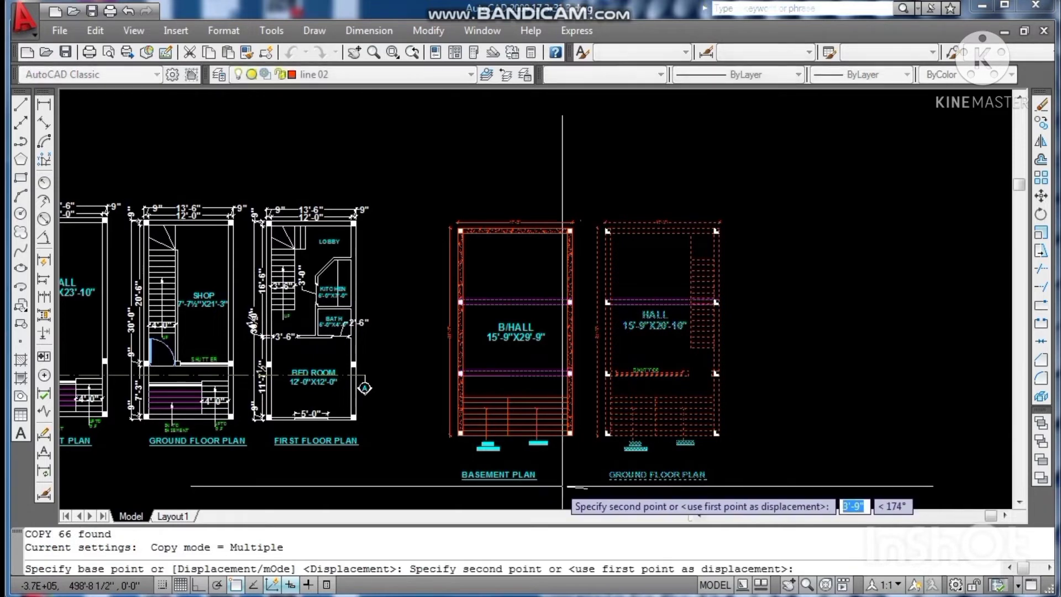
scroll(642, 487, down, 2)
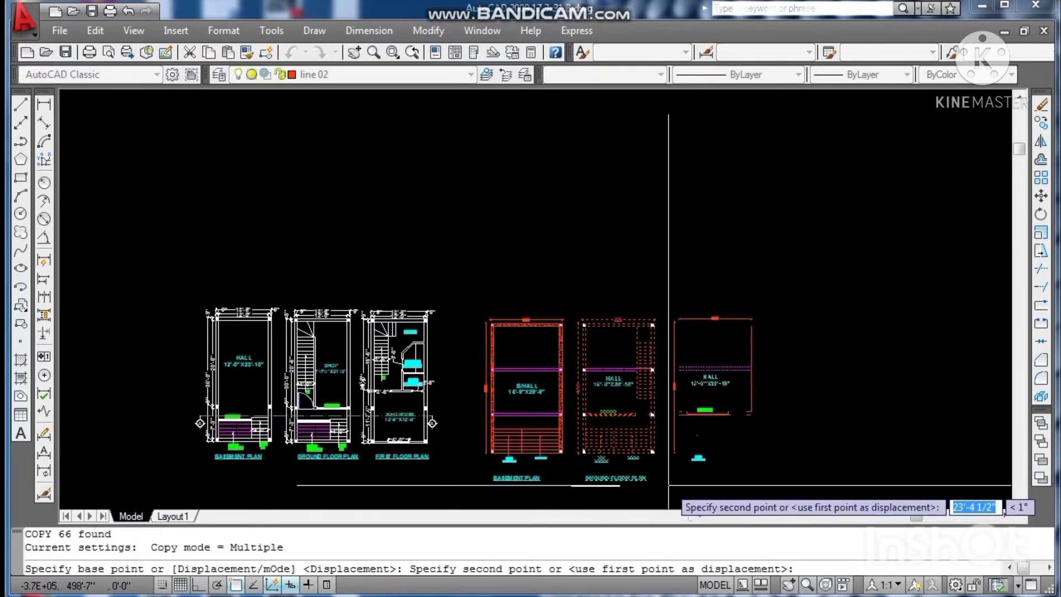
key(F8)
click(670, 486)
key(Escape)
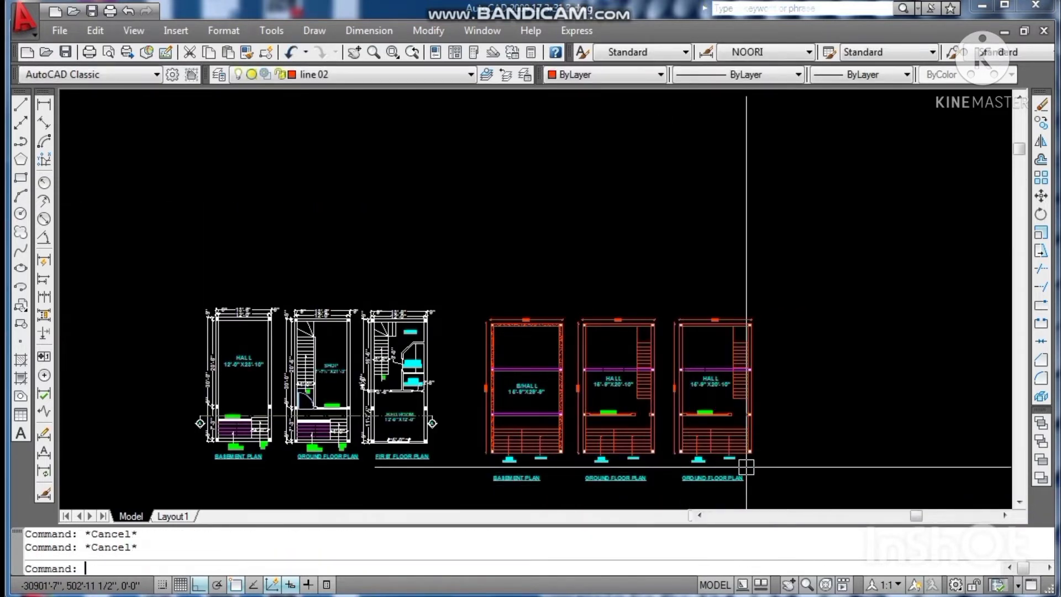
key(ctrl+s)
scroll(748, 445, up, 1)
scroll(768, 375, down, 2)
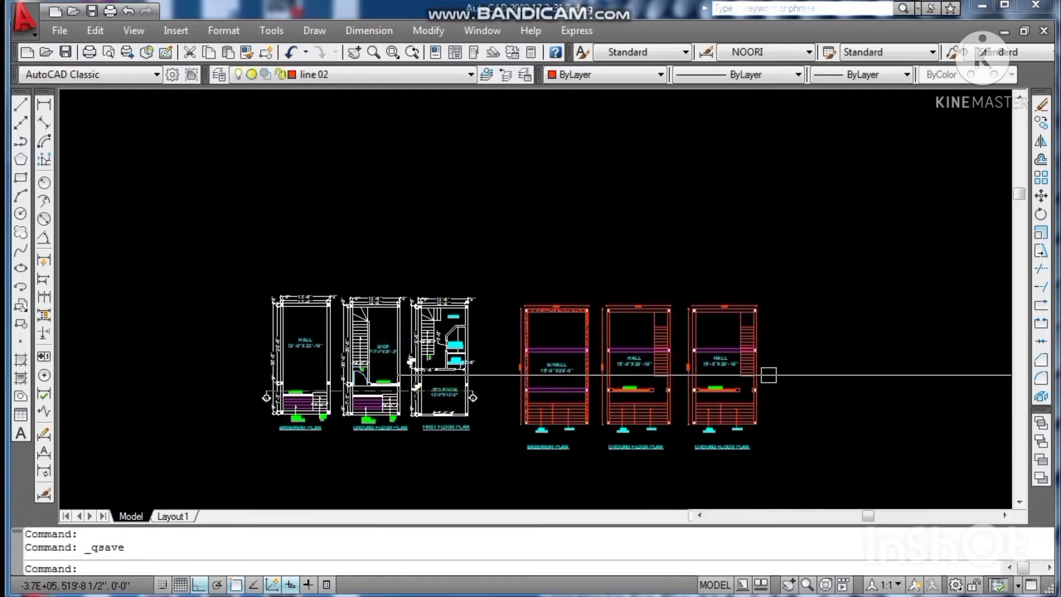
key(Escape)
key(Escape)
Step: Erase the front steps and their direction arrows from the copied ground floor plan and save the drawing
scroll(759, 438, up, 5)
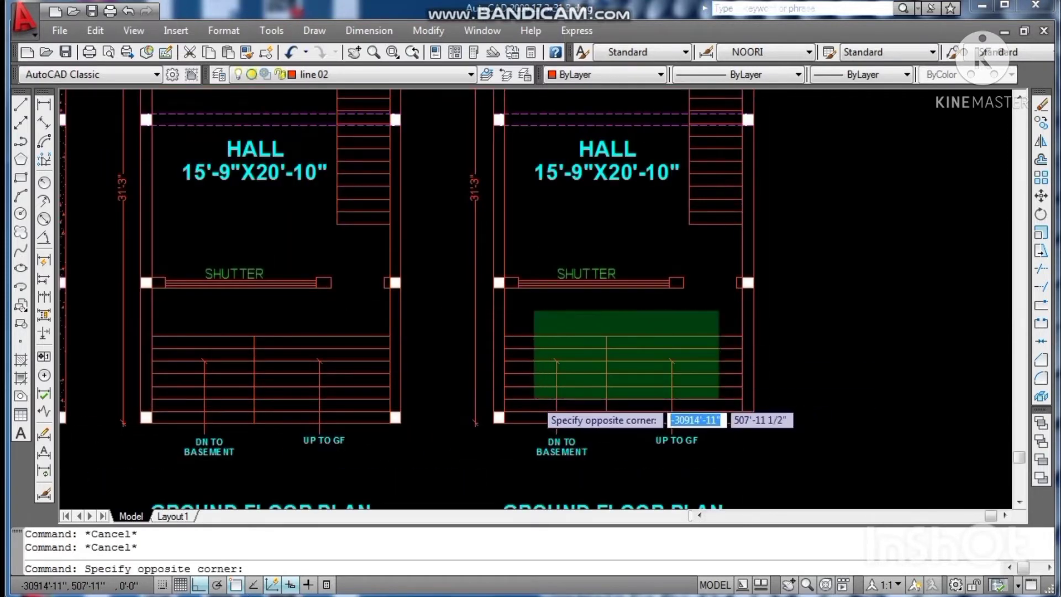
click(533, 402)
key(Delete)
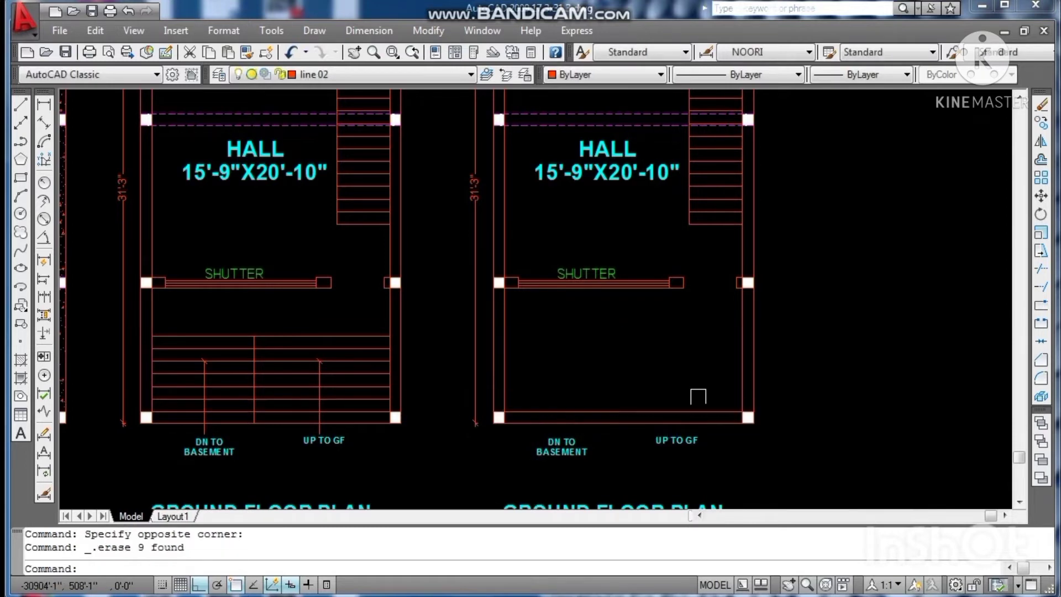
scroll(716, 396, down, 3)
key(ctrl+s)
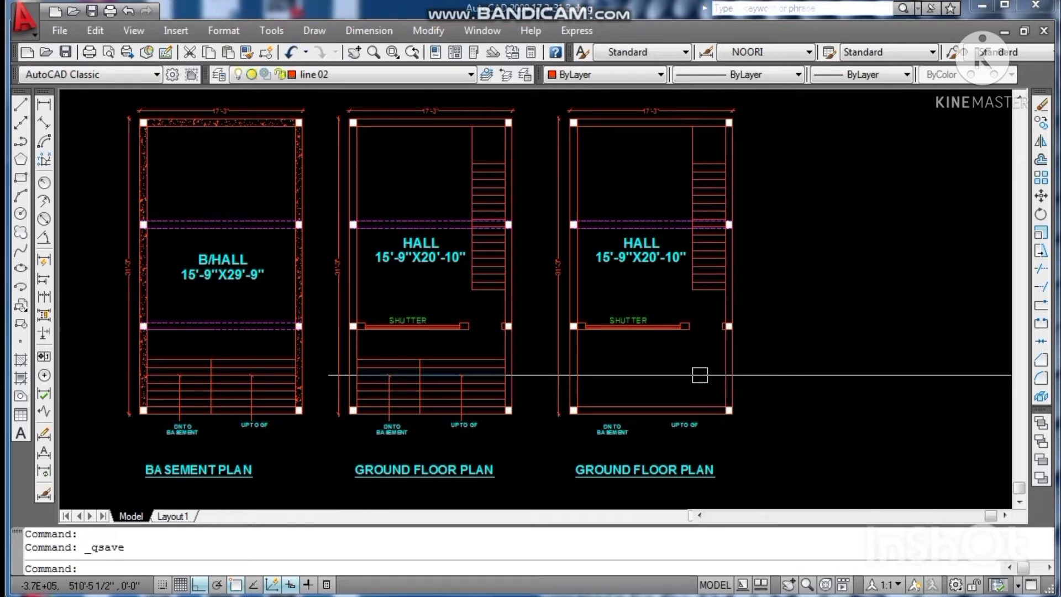
Step: Erase the shutter, its label and the two adjoining wall piers from the copied ground floor plan
scroll(700, 374, up, 2)
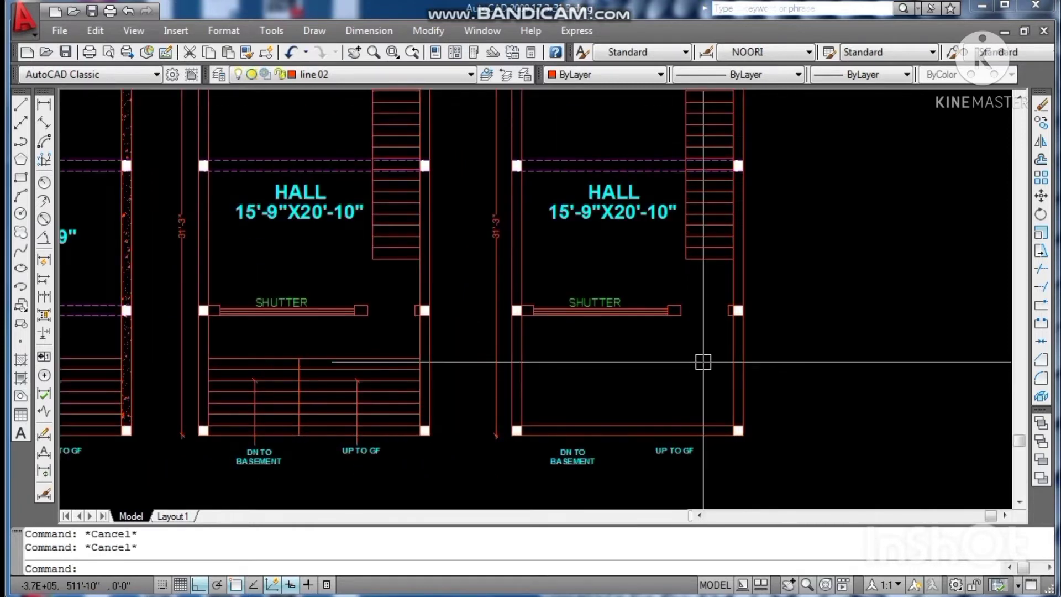
scroll(703, 362, down, 3)
scroll(710, 354, up, 3)
scroll(711, 355, down, 3)
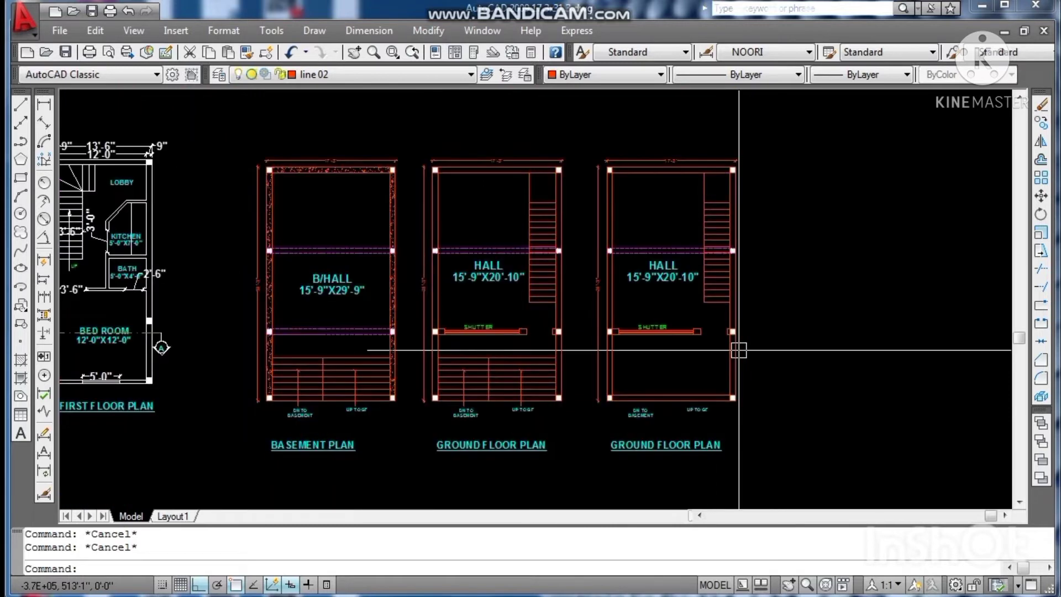
scroll(717, 333, up, 3)
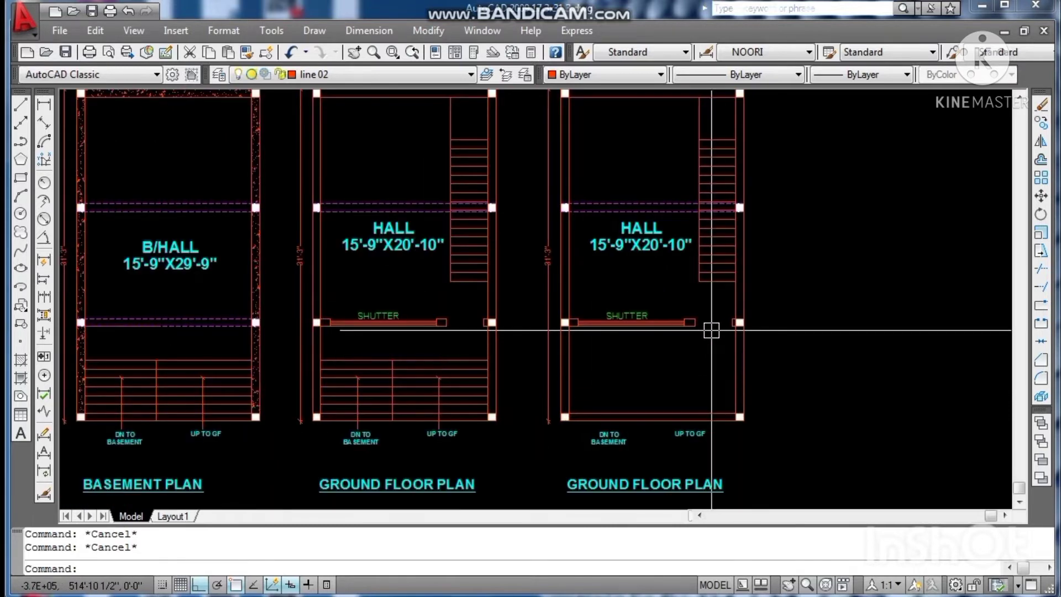
scroll(711, 330, up, 3)
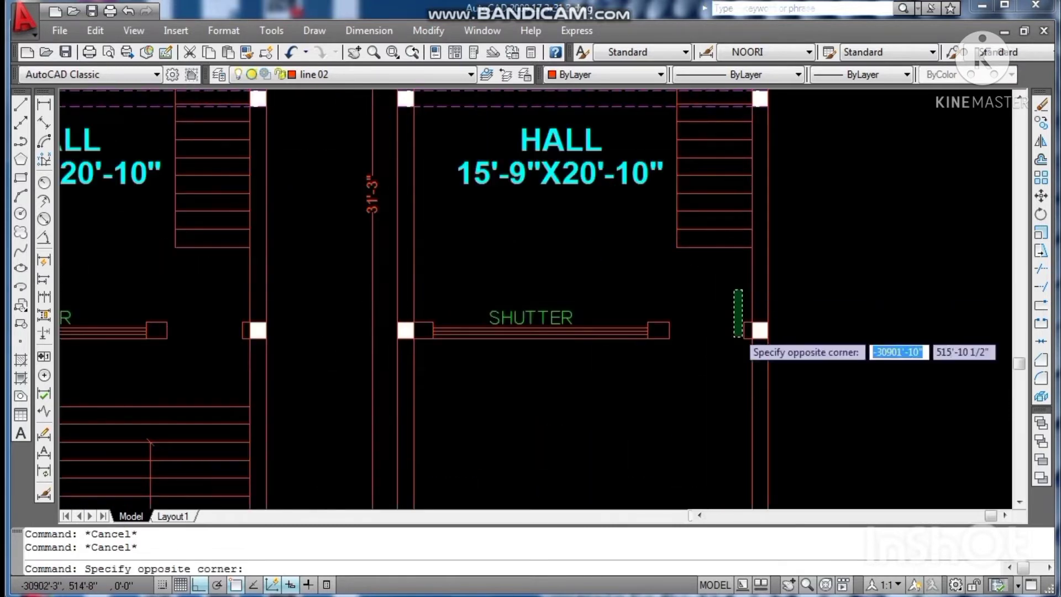
click(431, 431)
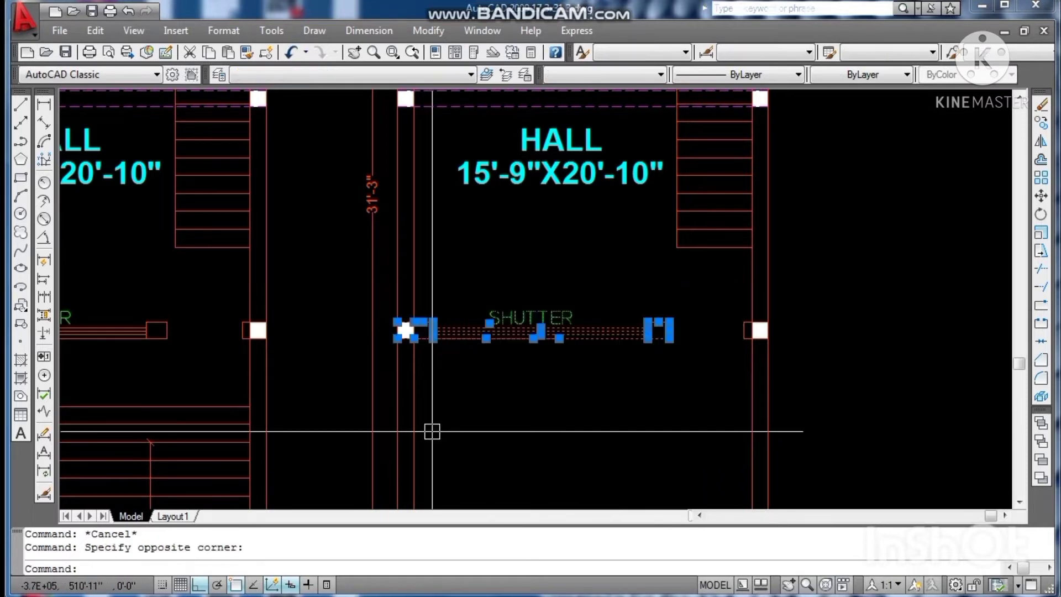
key(Delete)
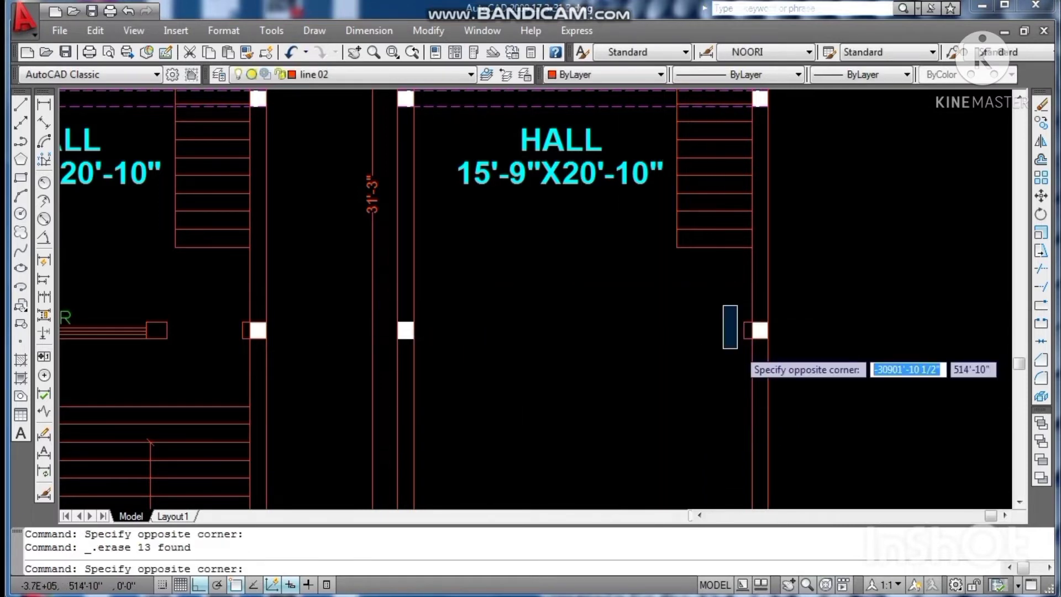
Step: Erase the remaining small wall pier beside the column on the staircase side of the copied plan
scroll(741, 359, up, 4)
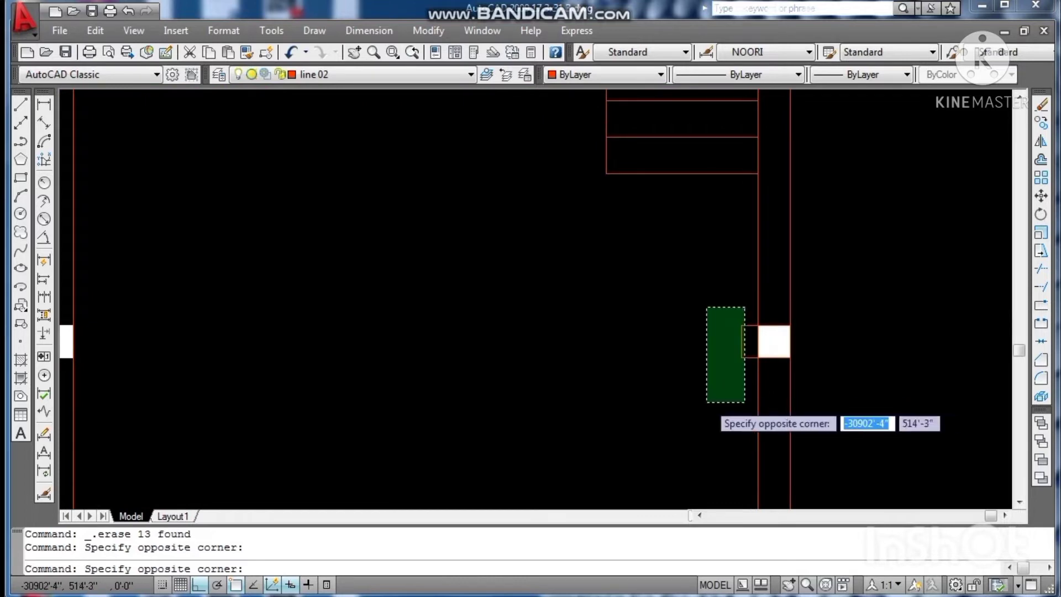
click(707, 402)
key(Delete)
scroll(706, 403, down, 6)
key(Escape)
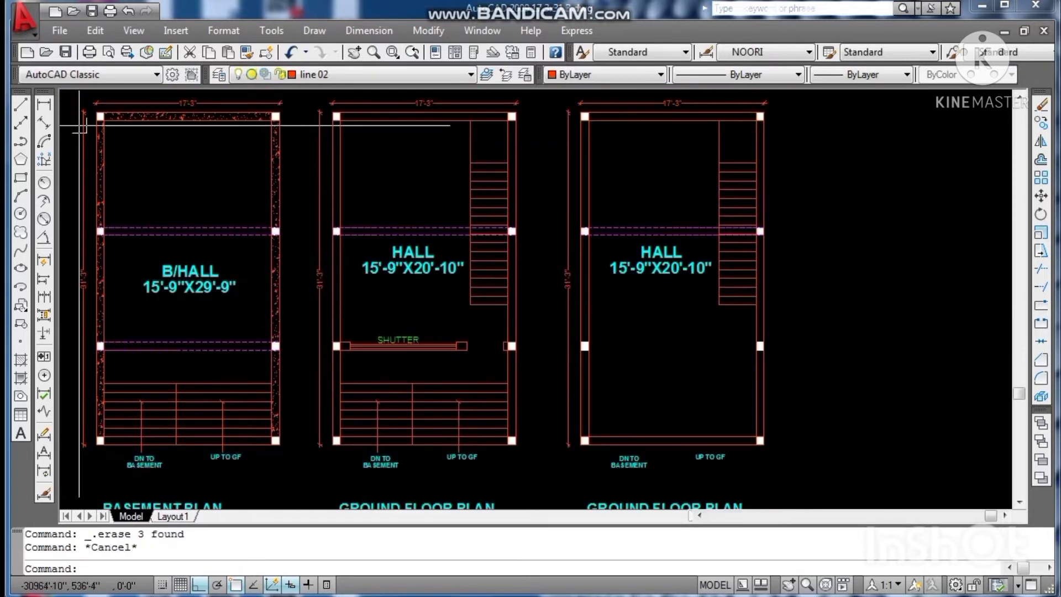
Step: Measure the distance from the inner front wall corner to the near end of the staircase in the copied plan
click(46, 108)
scroll(763, 436, up, 3)
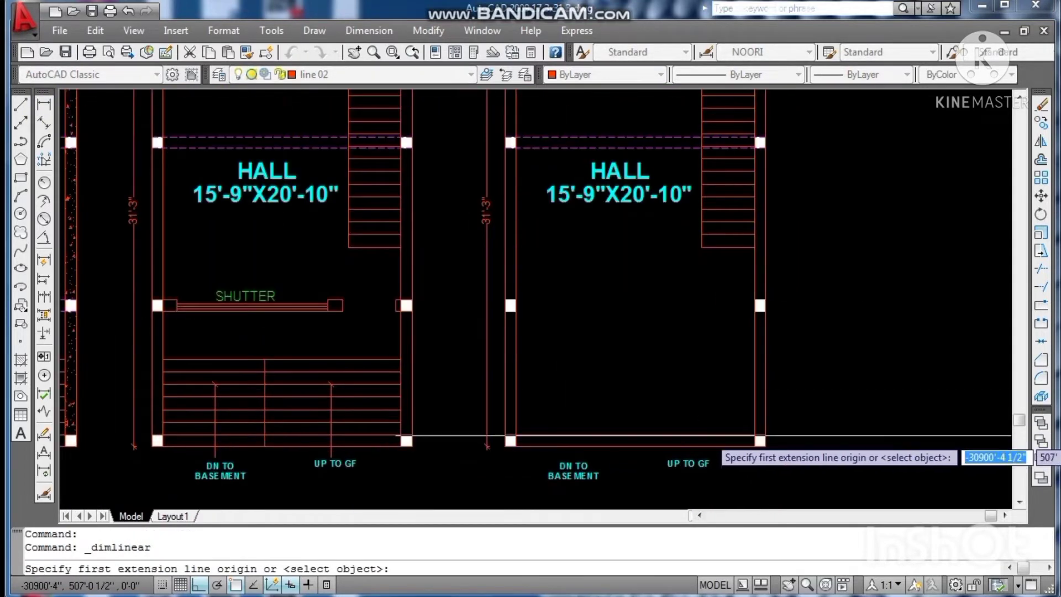
click(754, 435)
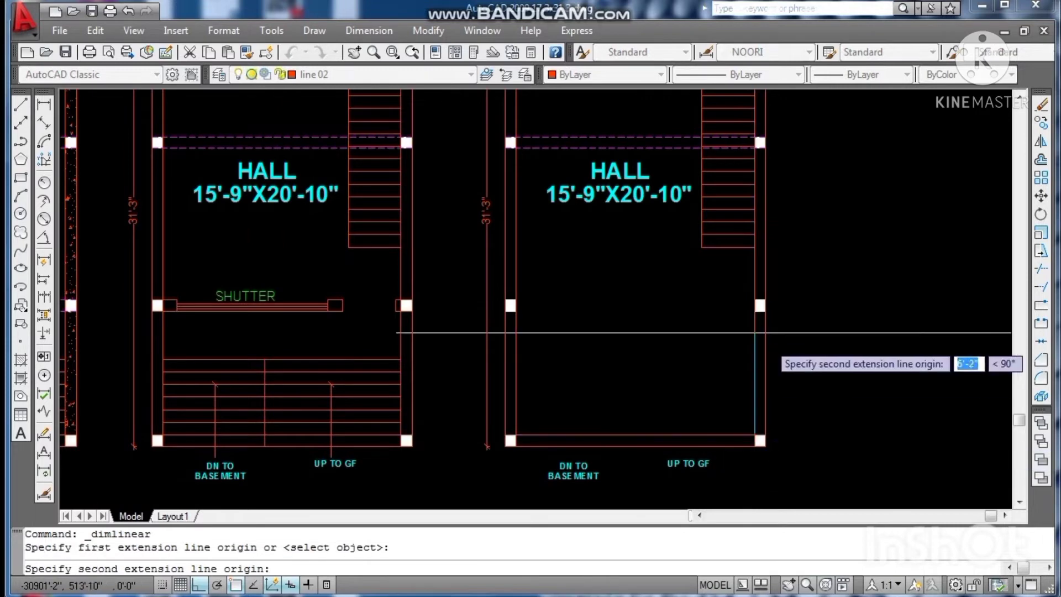
click(755, 248)
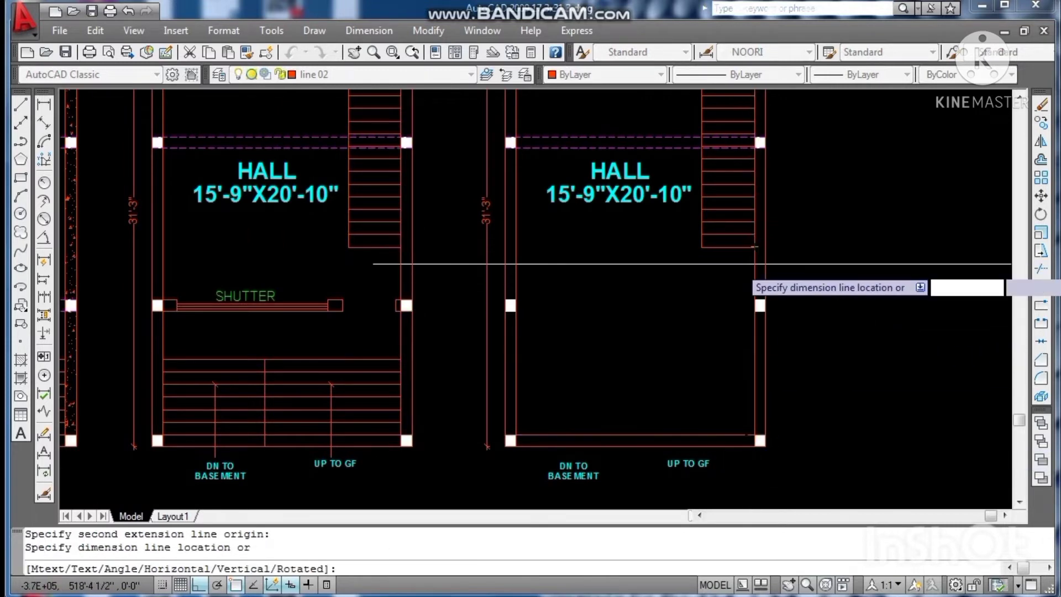
scroll(741, 271, up, 3)
scroll(740, 274, down, 3)
key(Escape)
key(Escape)
key(Escape)
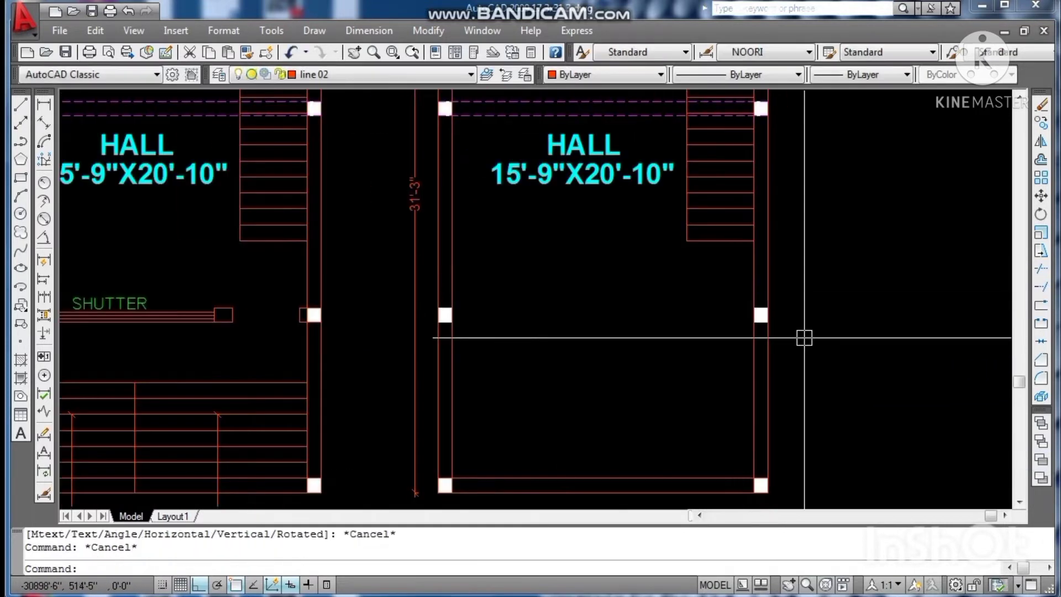
text(o)
key(Return)
text(1)
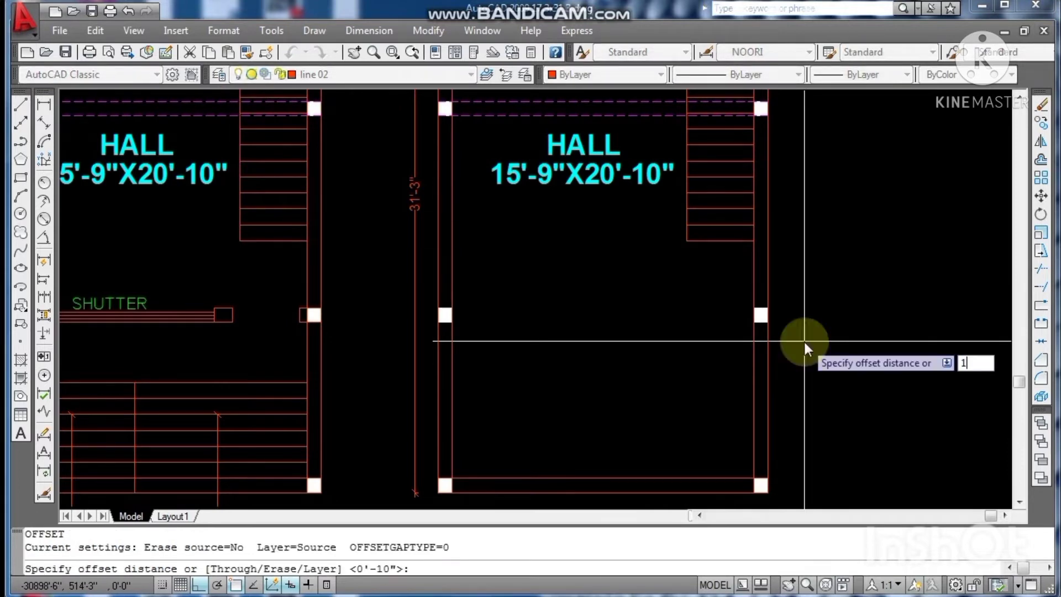
key(Escape)
key(Escape)
text(o)
key(Return)
text(11')
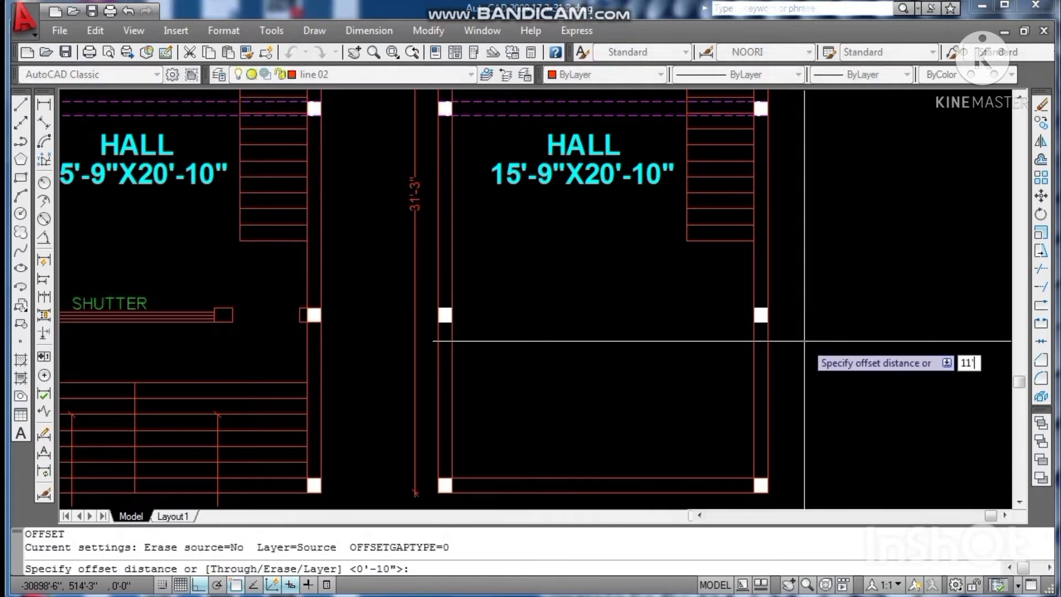
key(Return)
key(Escape)
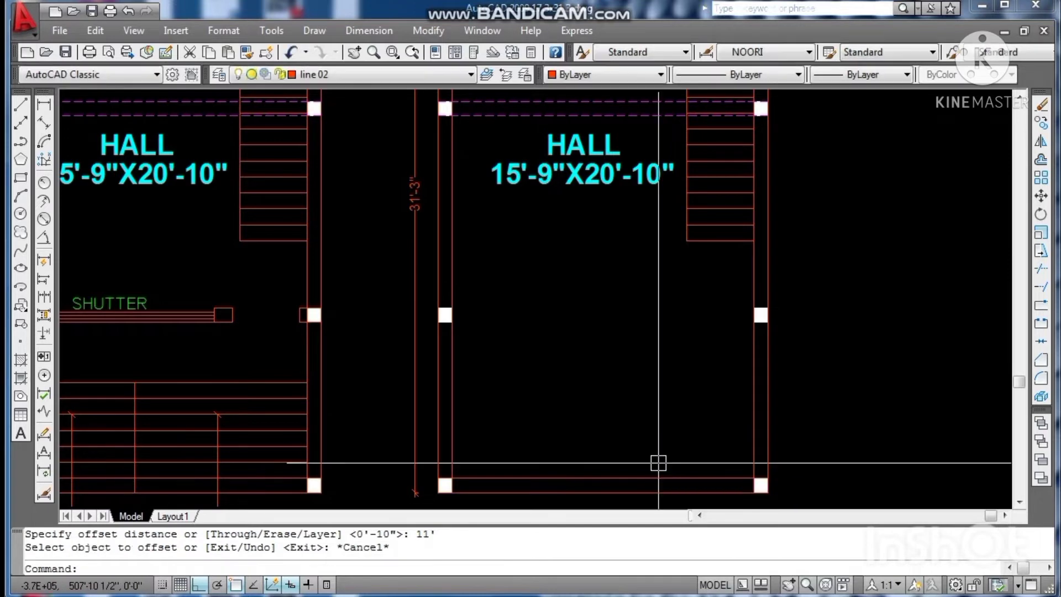
Step: Offset the inner front wall line of the copied plan 10' inward towards the hall
text(o)
key(Return)
text(10')
key(Return)
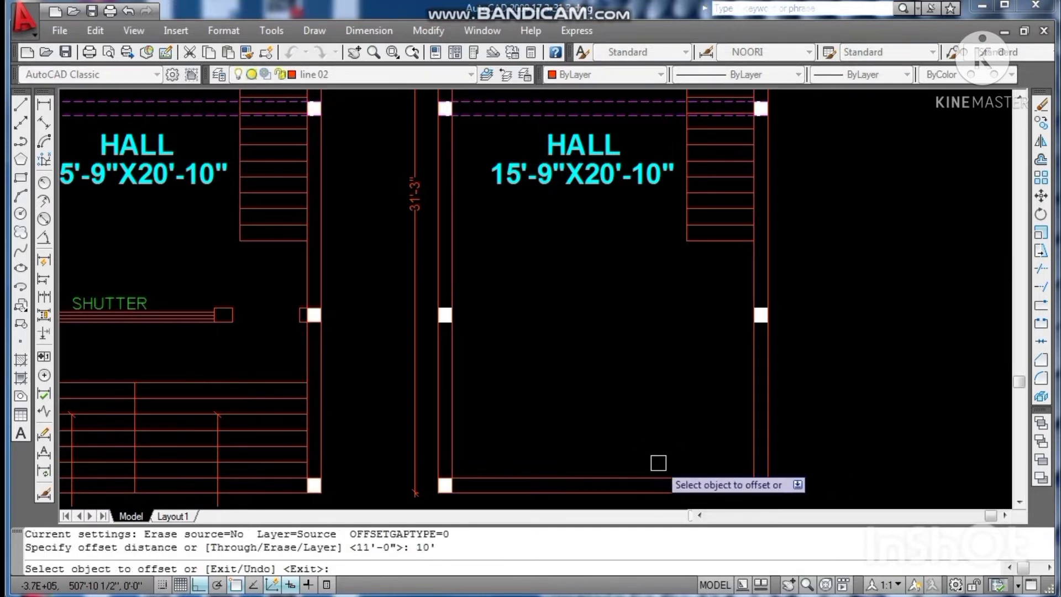
click(653, 478)
click(649, 407)
key(Escape)
key(Escape)
key(Escape)
scroll(648, 409, down, 2)
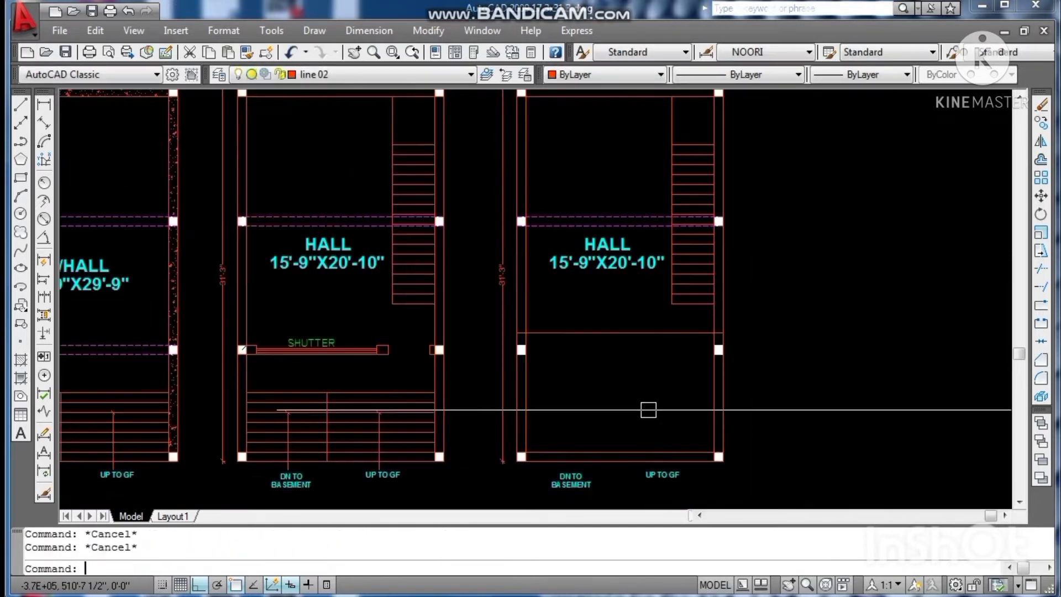
Step: Offset the new cross line of the copied plan 4.5" towards the hall to form a cross wall
scroll(768, 382, up, 2)
text(o)
key(Return)
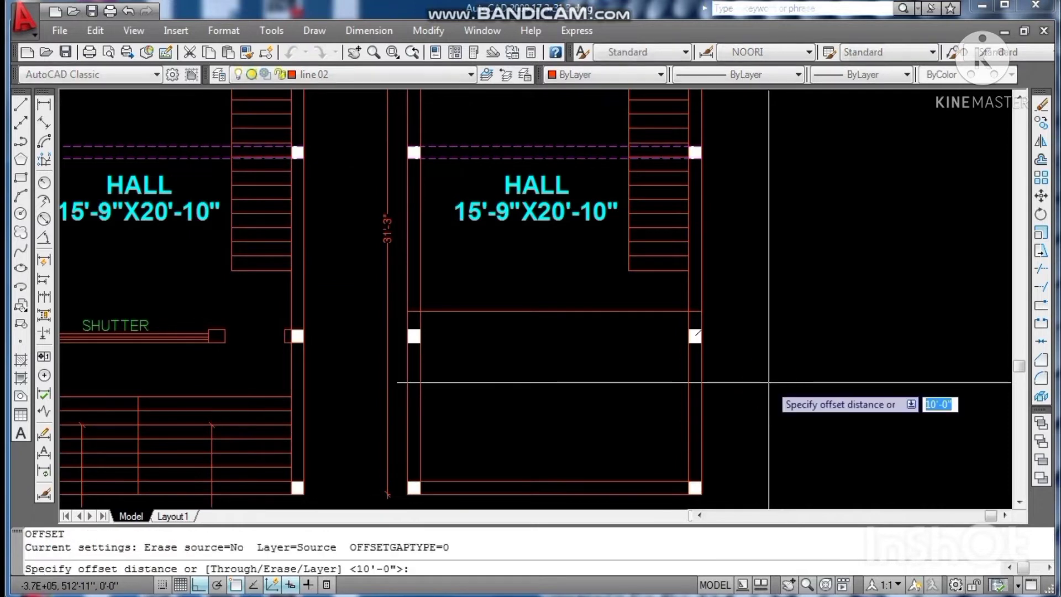
text(4.5)
key(Return)
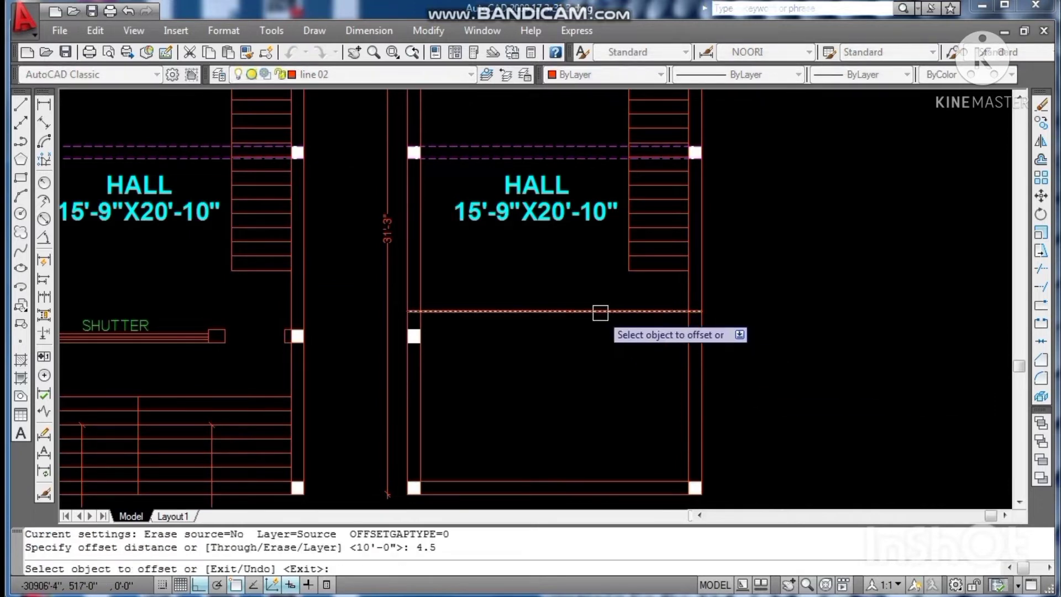
click(600, 312)
click(582, 279)
key(Escape)
key(Escape)
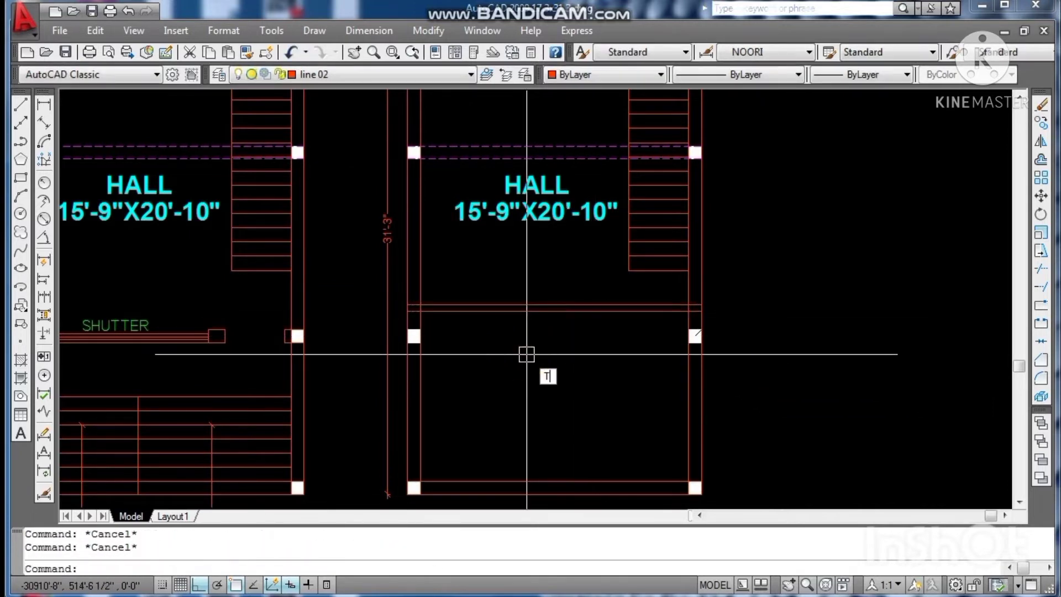
Step: Trim both ends of the new cross wall lines where they run through the side walls of the copied plan
text(t)
key(Return)
key(Escape)
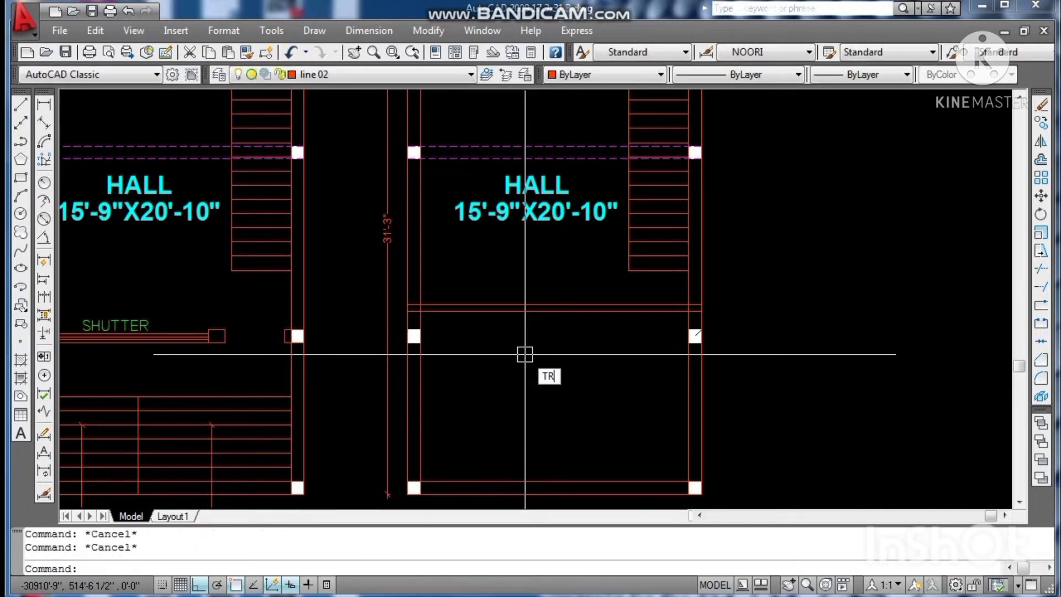
text(tr)
key(Return)
key(Return)
scroll(423, 313, up, 3)
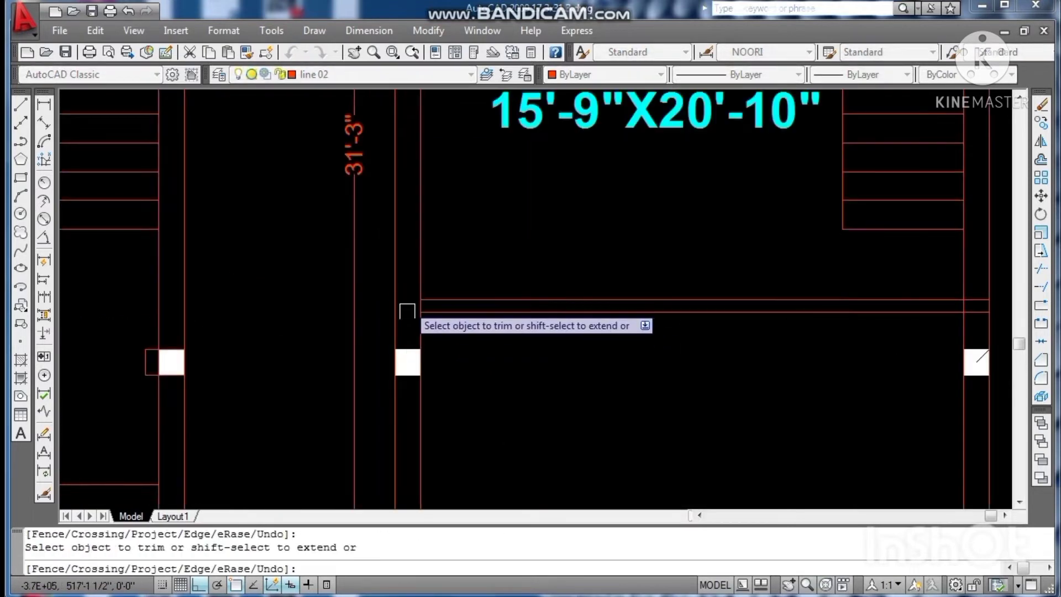
scroll(407, 311, down, 3)
scroll(633, 325, up, 5)
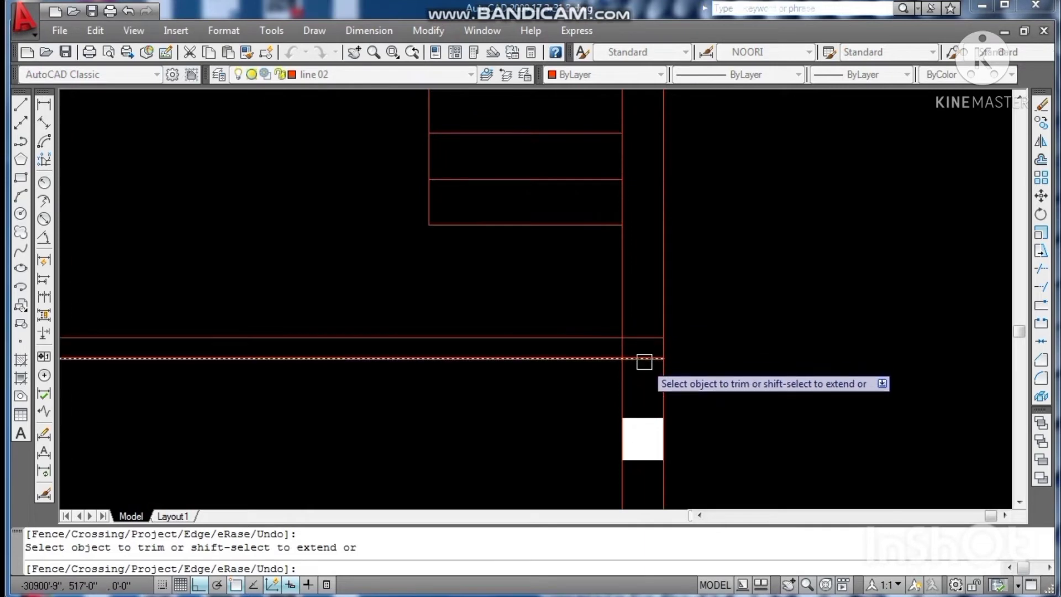
key(Escape)
Step: Erase the two columns just in front of the new cross wall in the copied plan and save the drawing
scroll(655, 385, down, 3)
scroll(648, 386, up, 3)
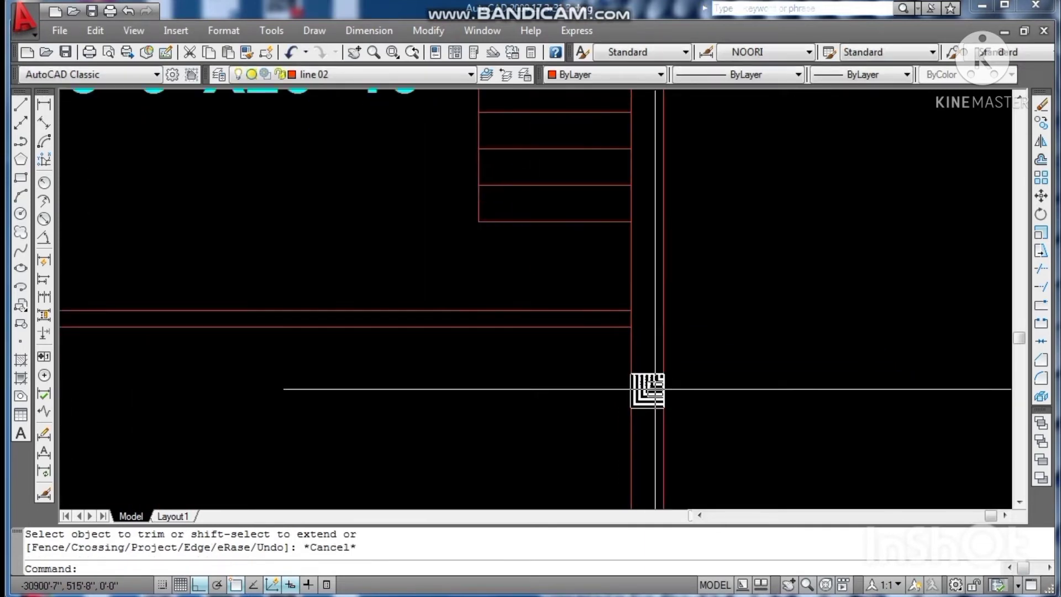
click(646, 388)
key(Delete)
scroll(798, 399, down, 6)
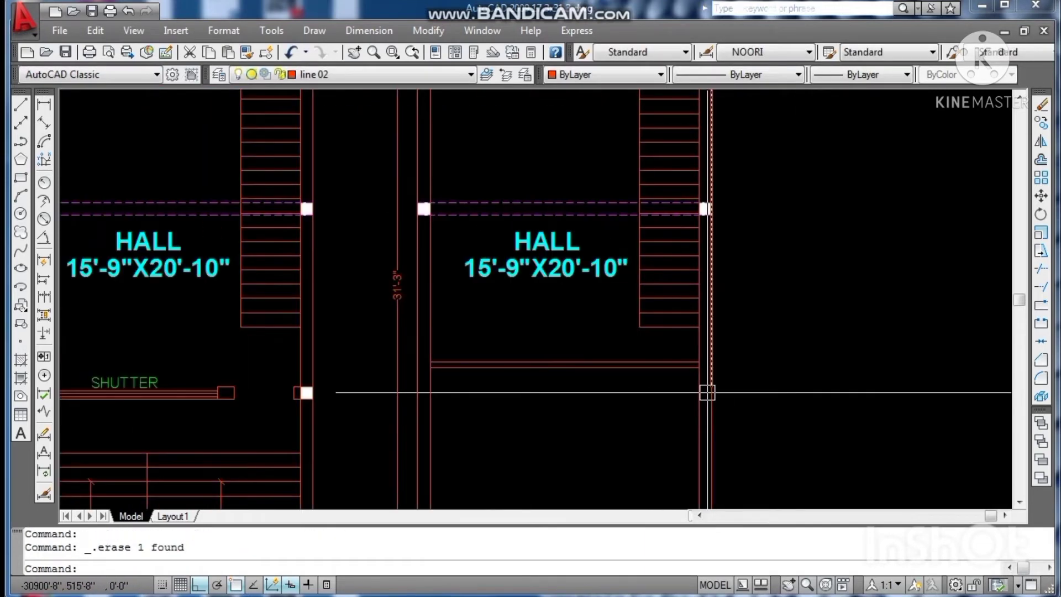
key(Escape)
scroll(743, 424, up, 4)
key(Escape)
key(ctrl+s)
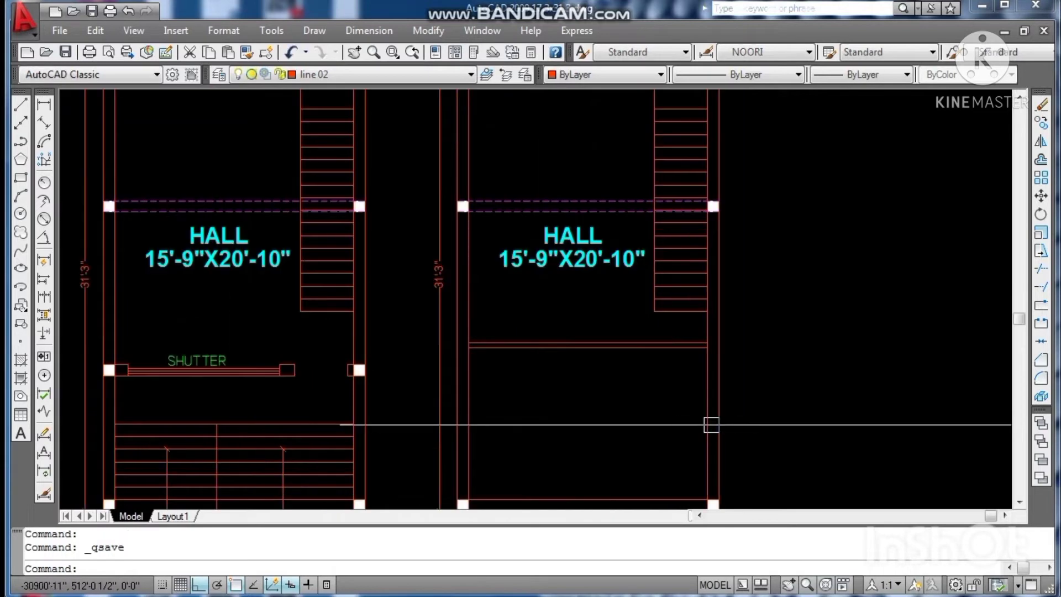
Step: Offset the inner side wall line on the staircase side of the copied plan 4' inward
scroll(666, 431, down, 5)
key(Escape)
scroll(701, 410, up, 4)
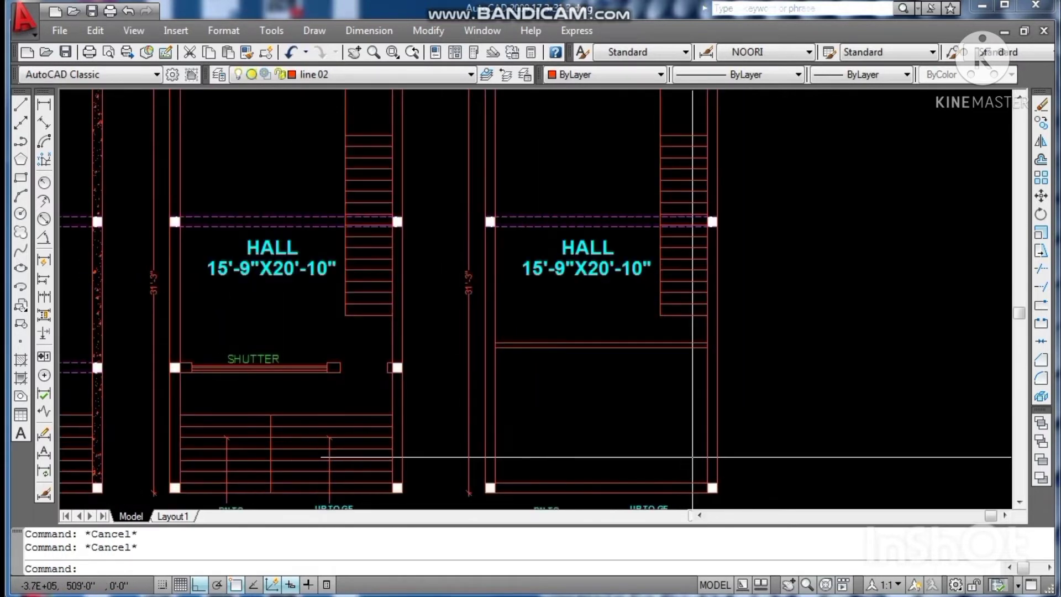
scroll(692, 394, down, 2)
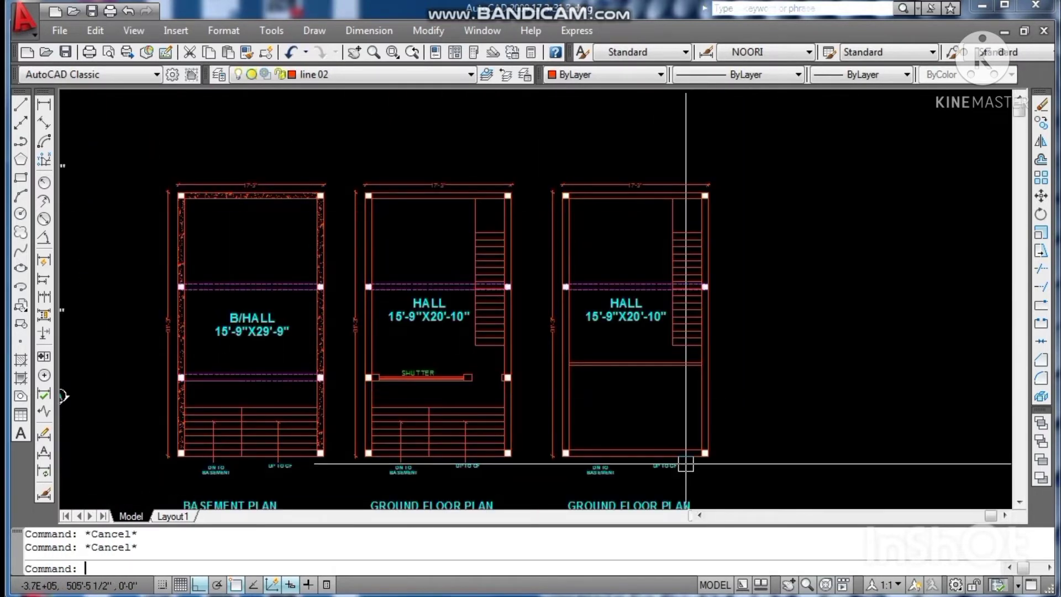
scroll(686, 463, up, 2)
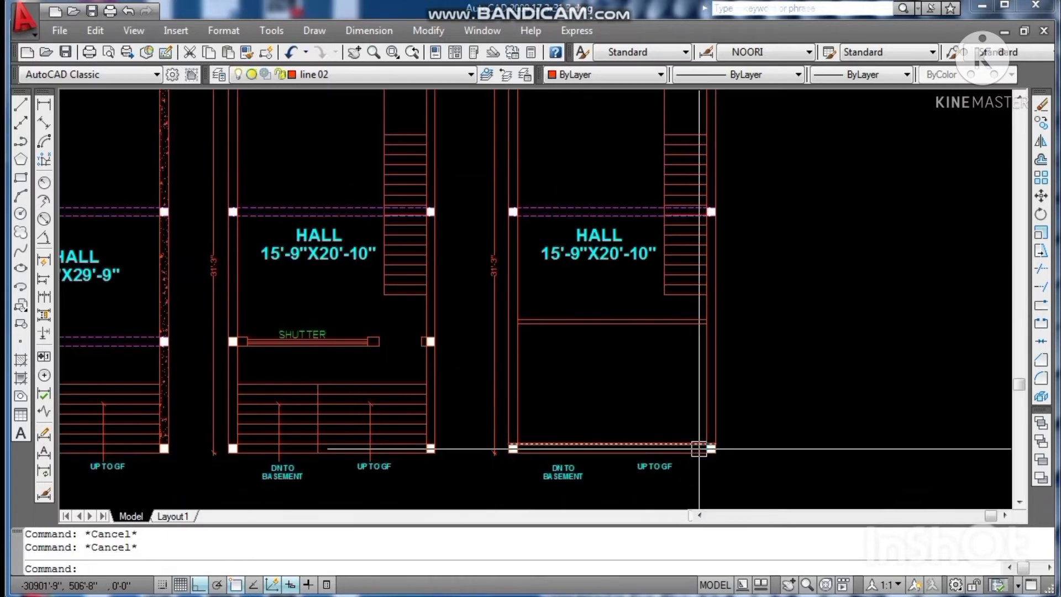
text(o)
key(Return)
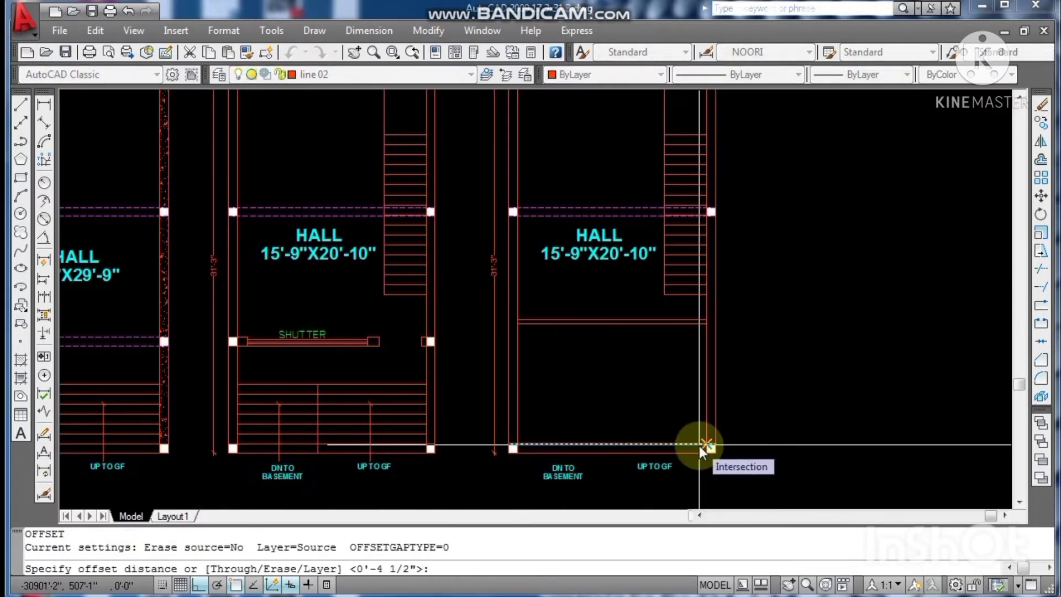
text(4)
key(Return)
click(701, 422)
click(680, 421)
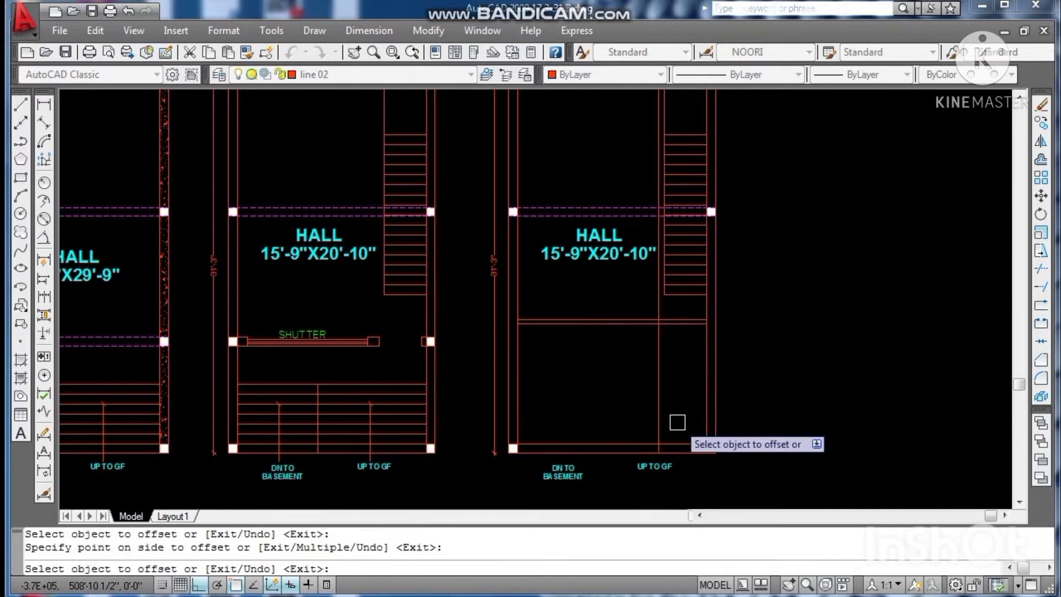
key(Escape)
Step: Offset the new lengthwise line 4.5" away from the staircase side to form a partition wall
text(o)
key(Return)
text(4.5)
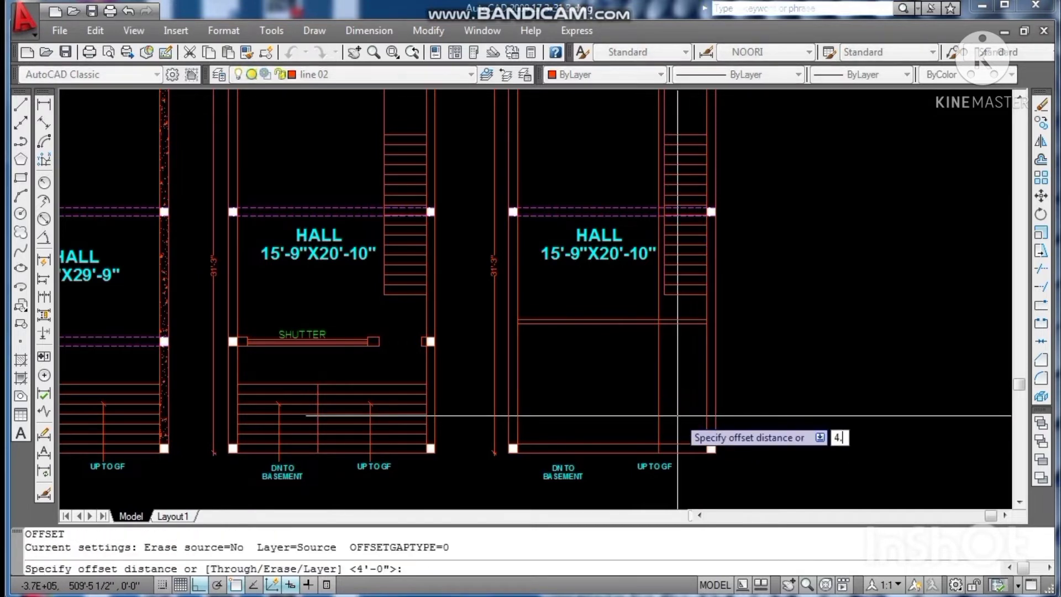
key(Return)
click(659, 417)
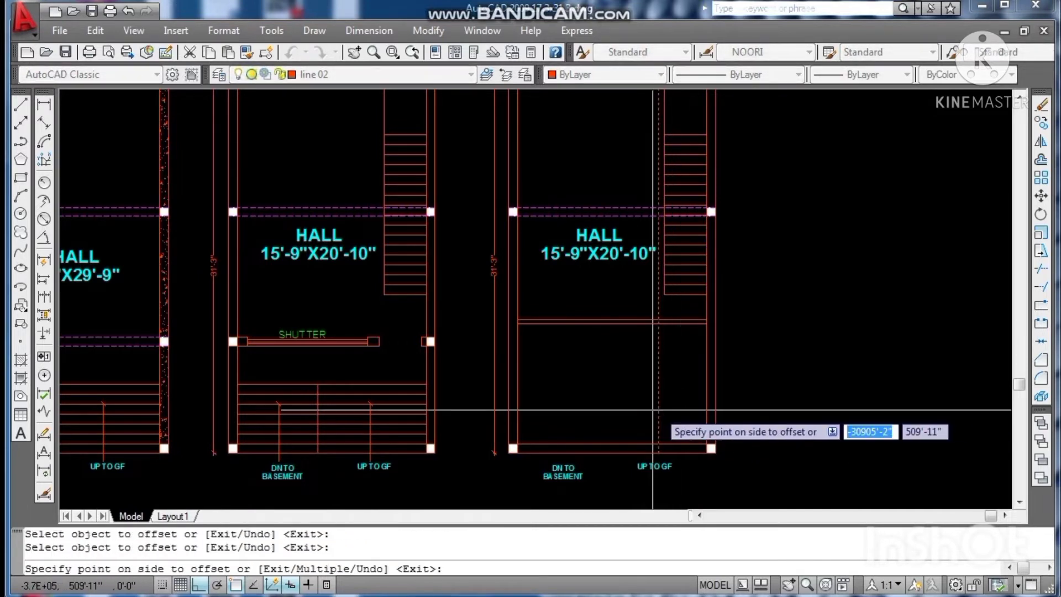
click(646, 420)
key(Escape)
key(Escape)
key(Escape)
Step: Trim the partition lines beyond the cross wall so the partition stays only in the front part of the plan
text(tr)
key(Return)
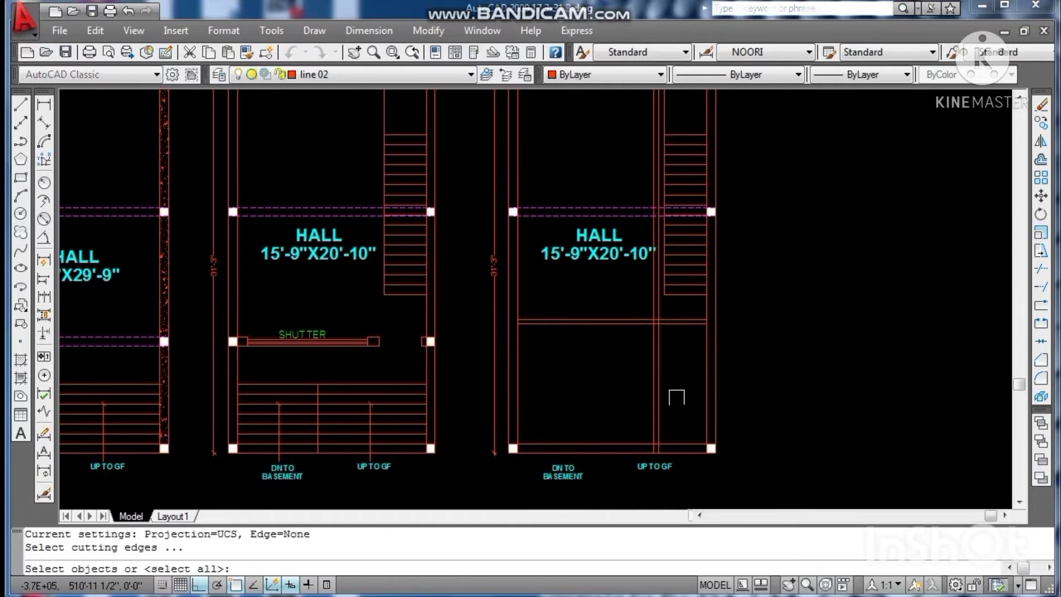
key(Return)
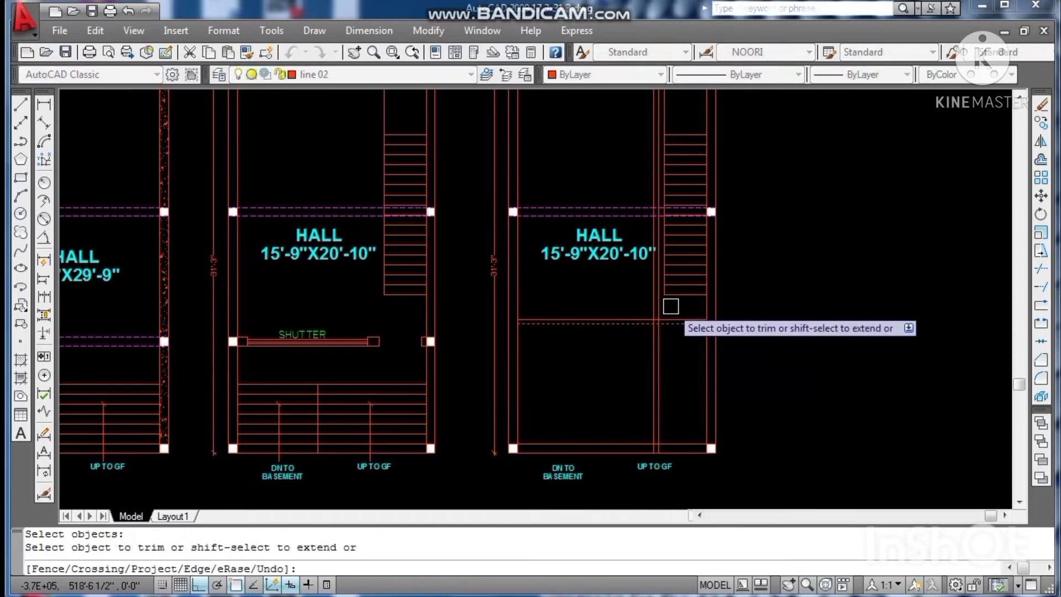
click(630, 310)
key(Escape)
key(Escape)
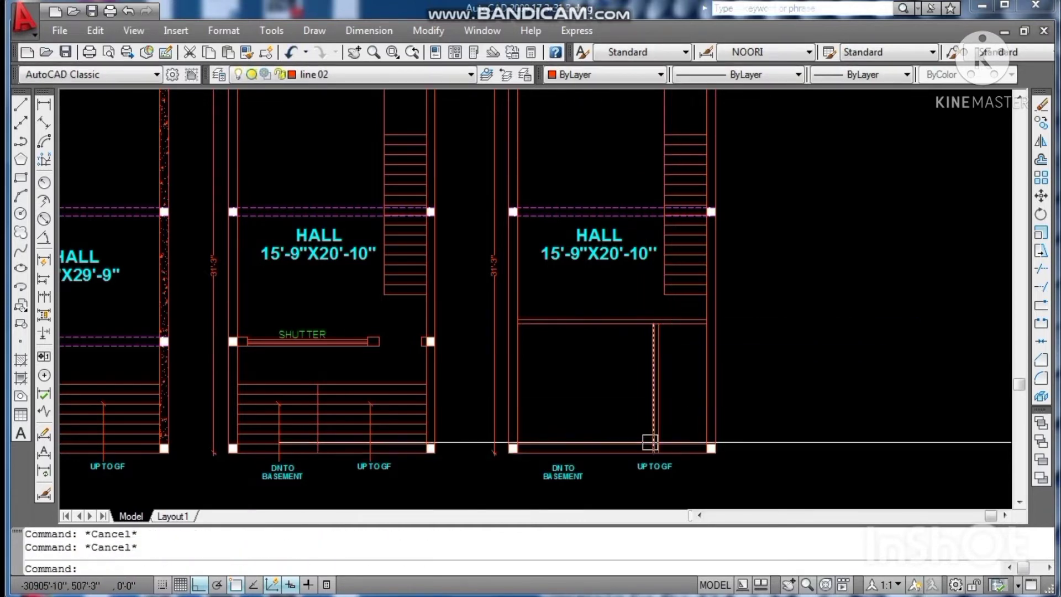
Step: Measure the front room's width from the side wall to the partition with a trial linear dimension
click(43, 104)
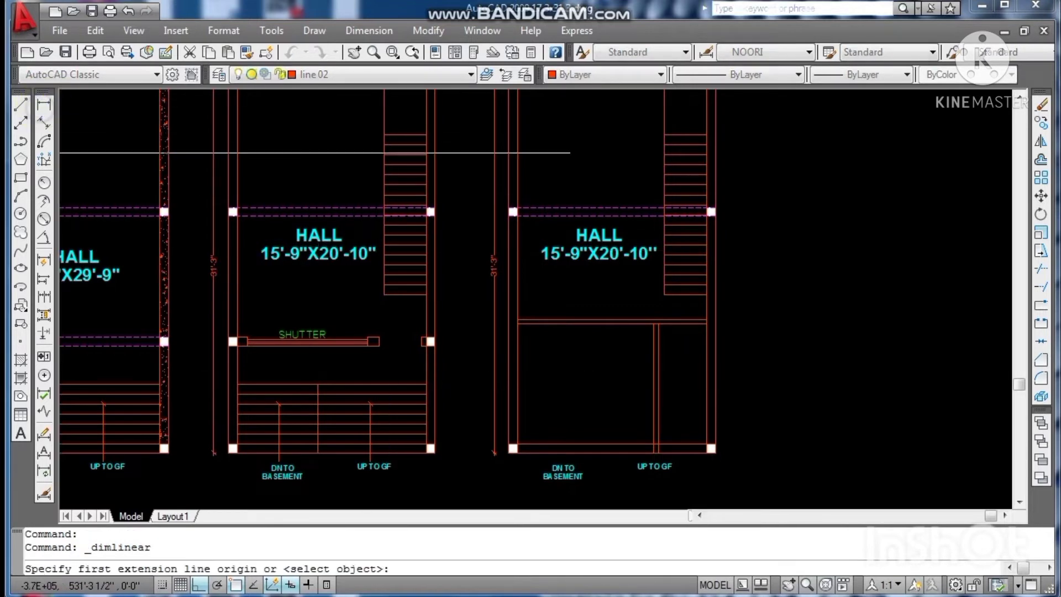
scroll(517, 300, up, 2)
click(509, 330)
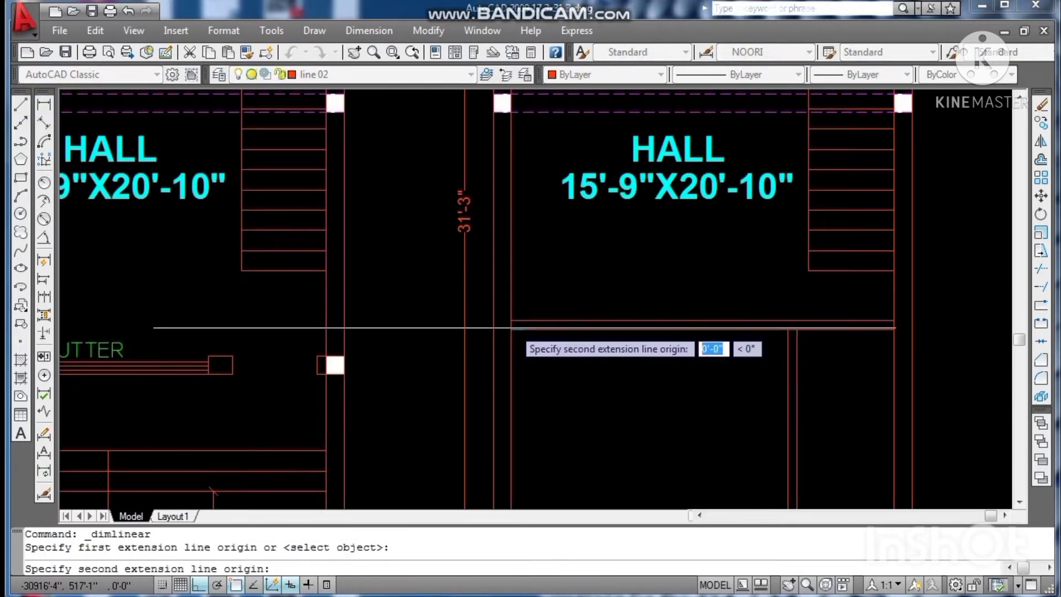
scroll(509, 332, up, 2)
click(787, 330)
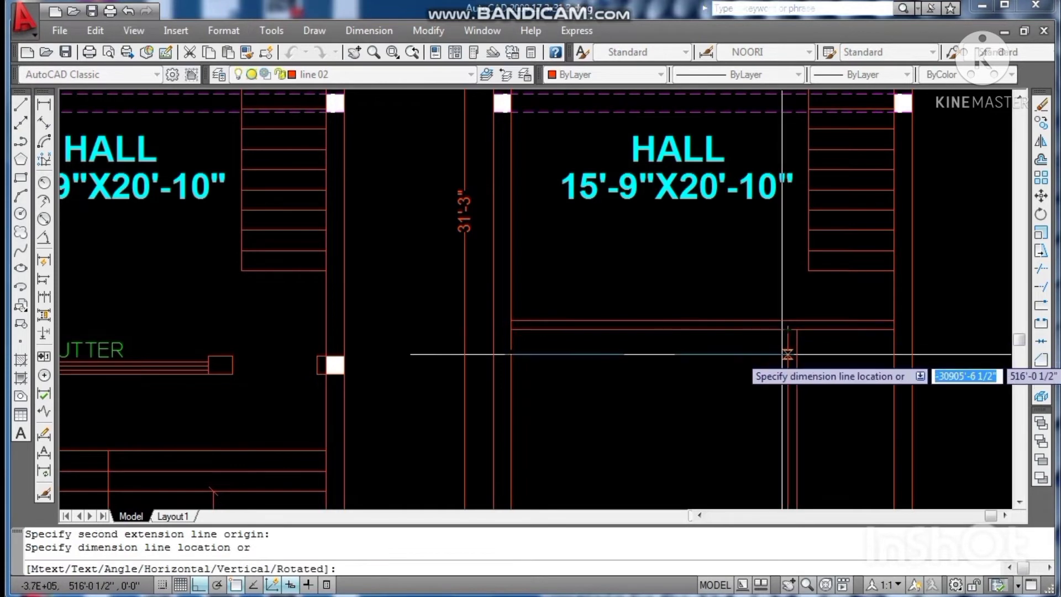
scroll(782, 367, up, 2)
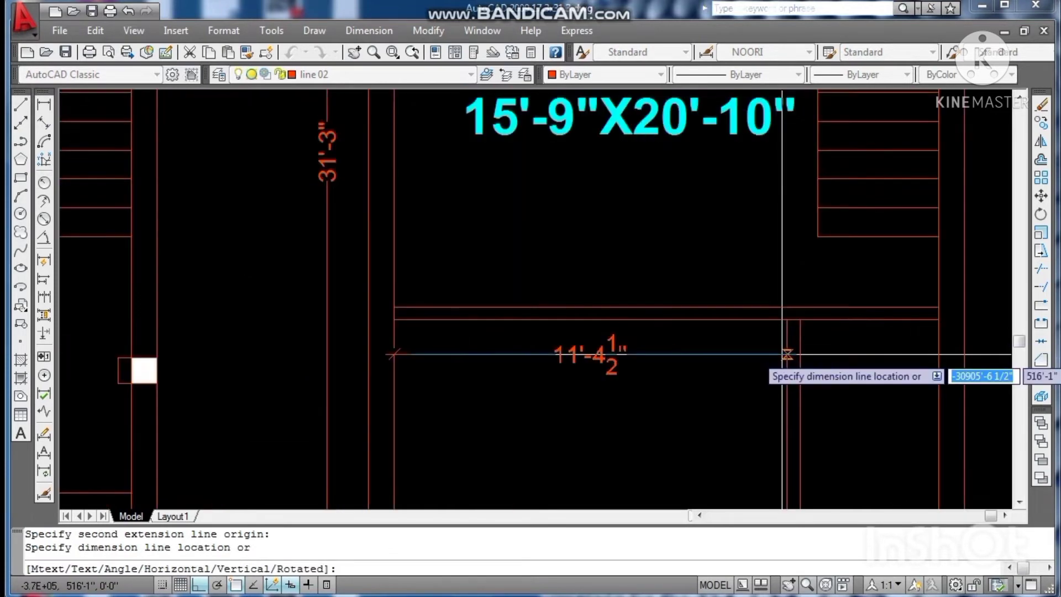
scroll(768, 353, down, 5)
key(Escape)
key(Escape)
key(Escape)
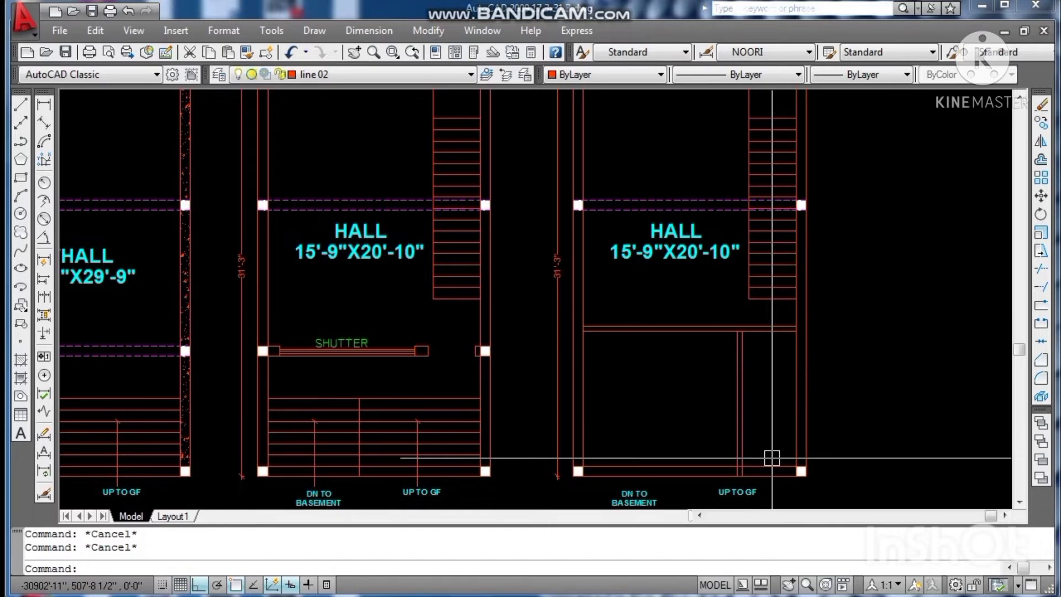
Step: Offset the front-side line of the cross wall 2' towards the front wall
key(ctrl+s)
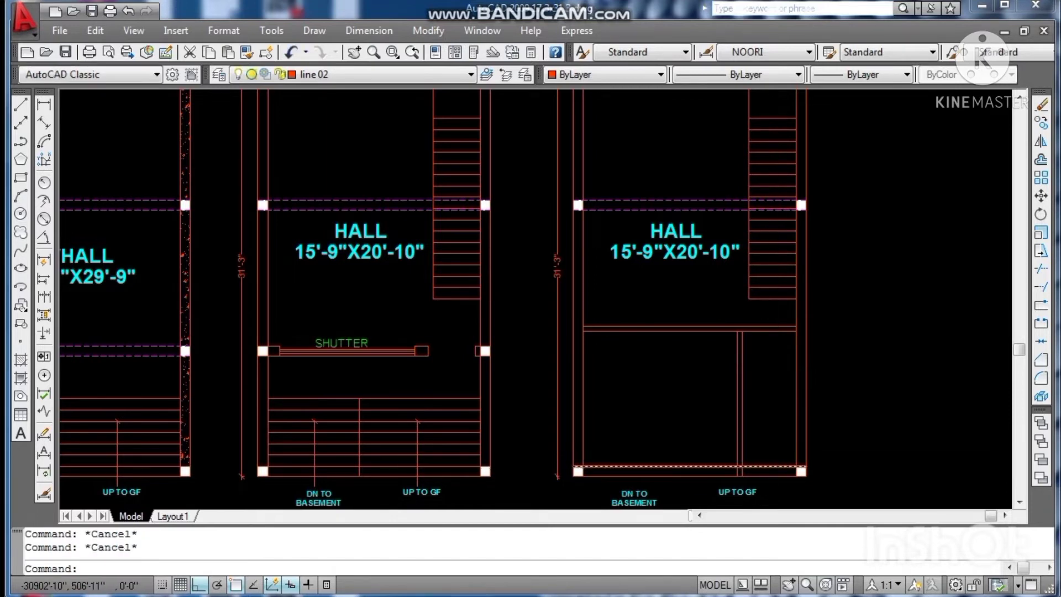
scroll(780, 469, up, 2)
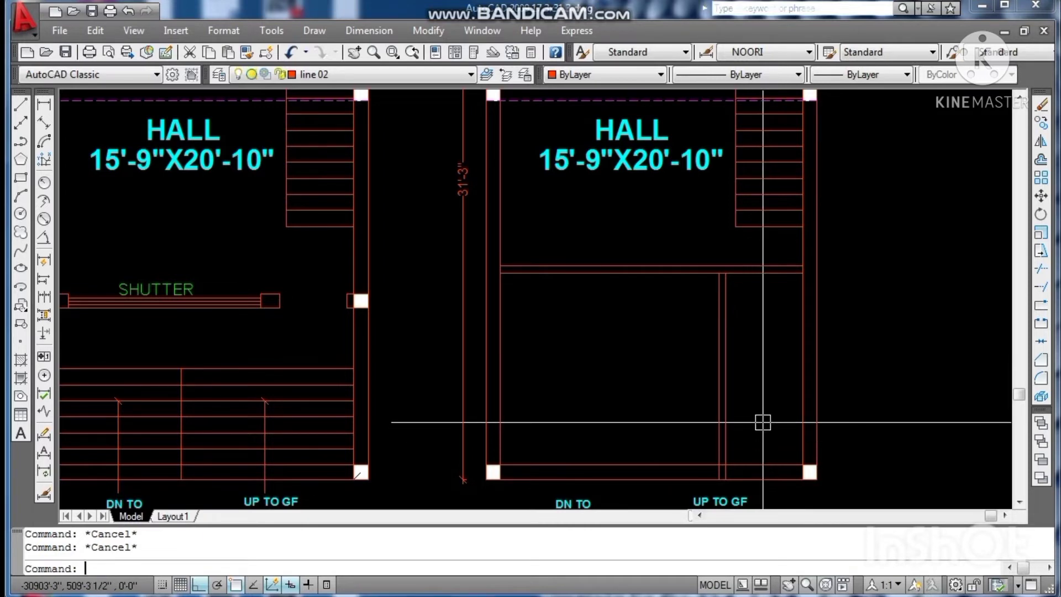
text(o)
key(Return)
text(2')
key(Return)
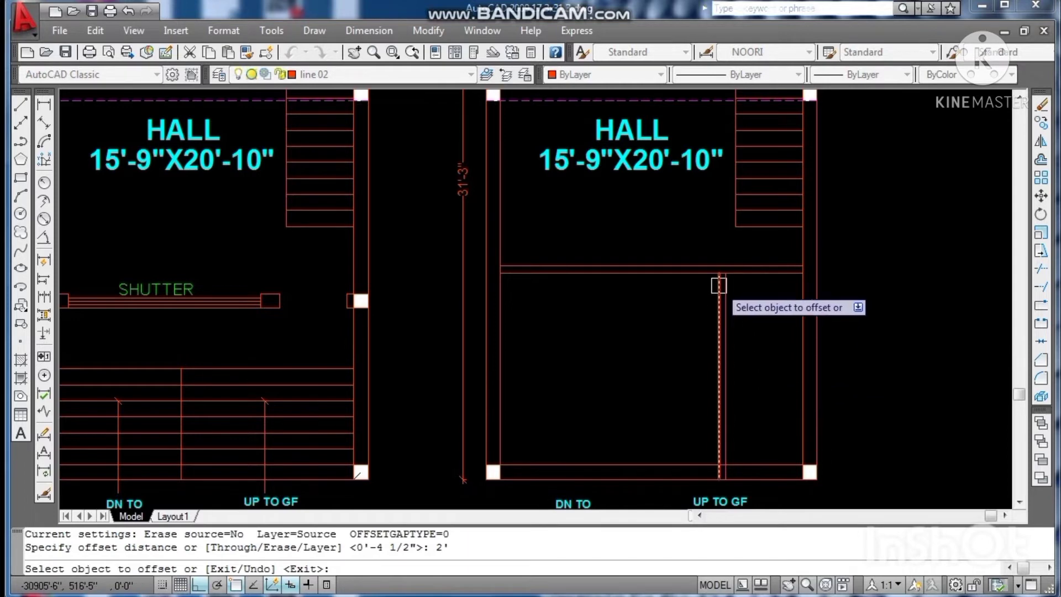
click(739, 273)
click(744, 310)
key(Escape)
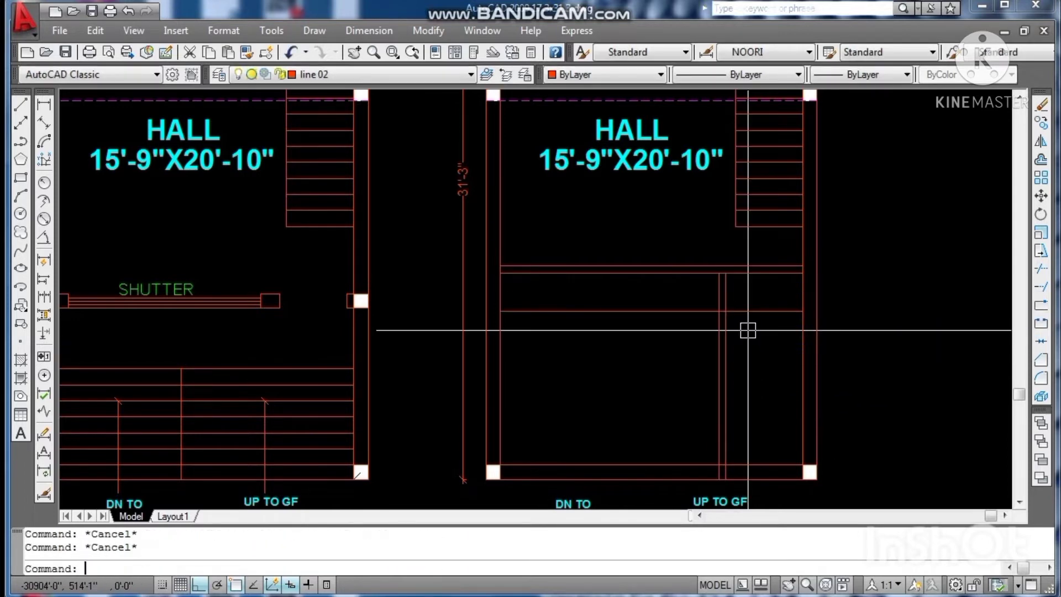
Step: Offset the new line in front of the cross wall another 4.5" towards the front wall
text(o)
key(Return)
text(4.5)
key(Return)
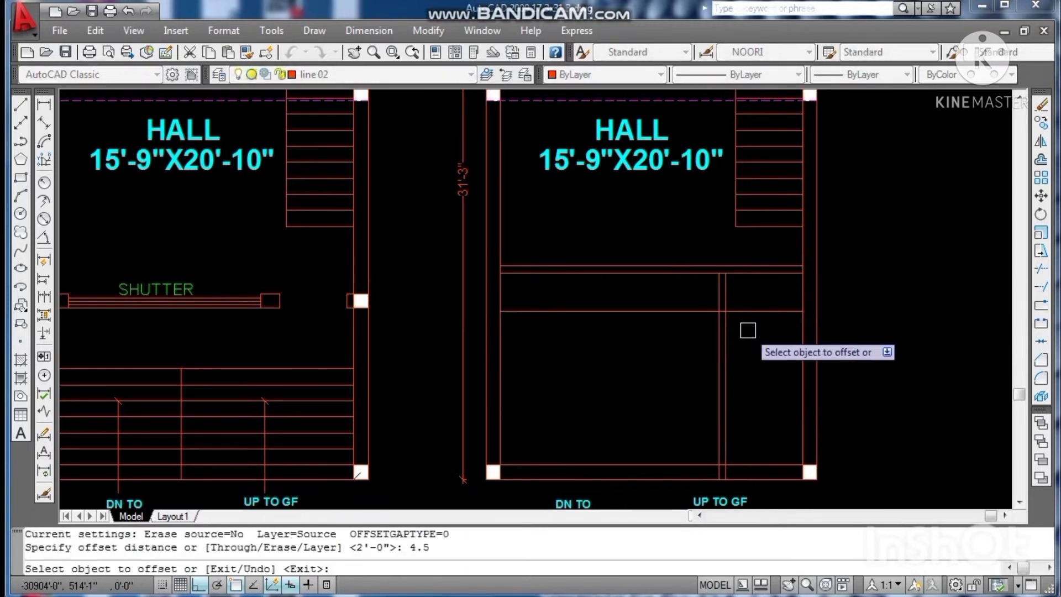
click(748, 311)
click(744, 331)
key(Escape)
key(Escape)
Step: Offset the latest line 2.5' towards the front wall to mark the door opening's width
text(o)
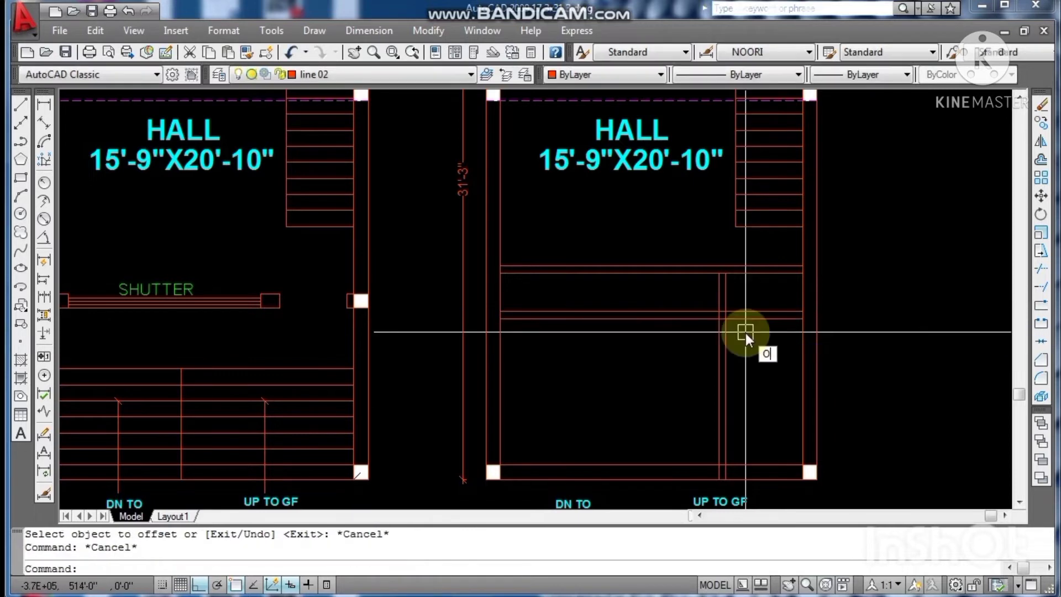
key(Return)
text(2.5')
key(Return)
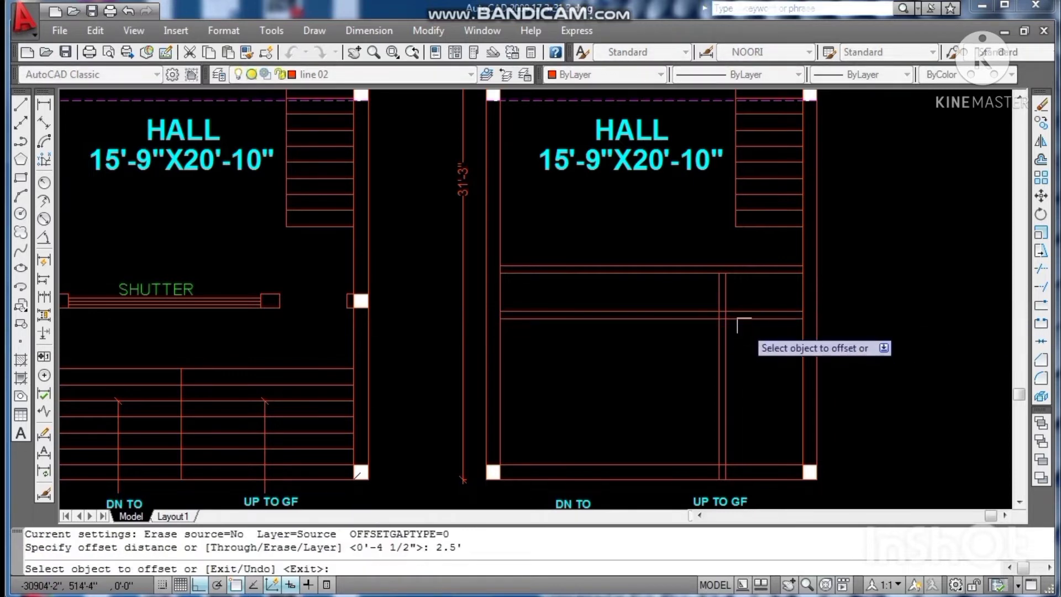
click(744, 325)
click(744, 387)
key(Escape)
key(Escape)
key(Escape)
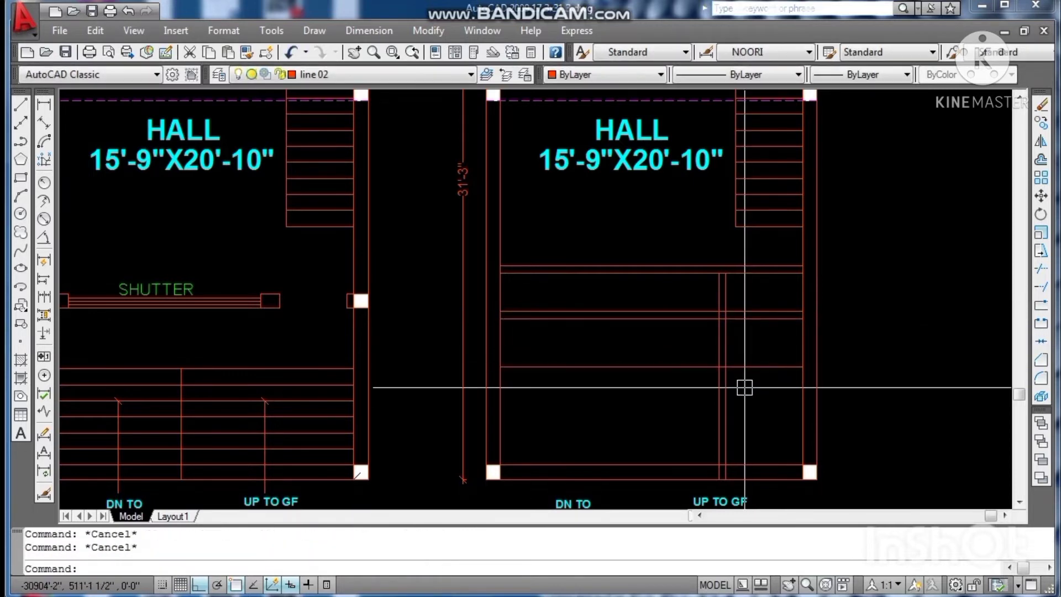
Step: Trim away the two door-opening lines between the partition and the stair-side outer wall
text(TR)
key(Return)
key(Return)
click(747, 354)
click(749, 380)
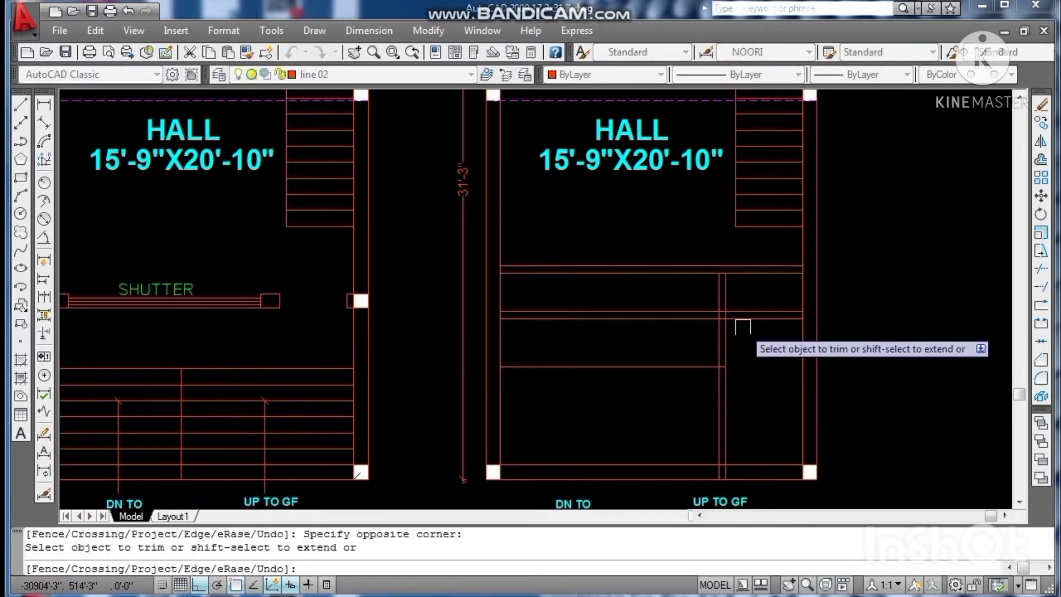
click(741, 319)
Step: Trim the door-opening lines and the 2' offset line away from the front room, up to the partition
click(690, 365)
click(685, 319)
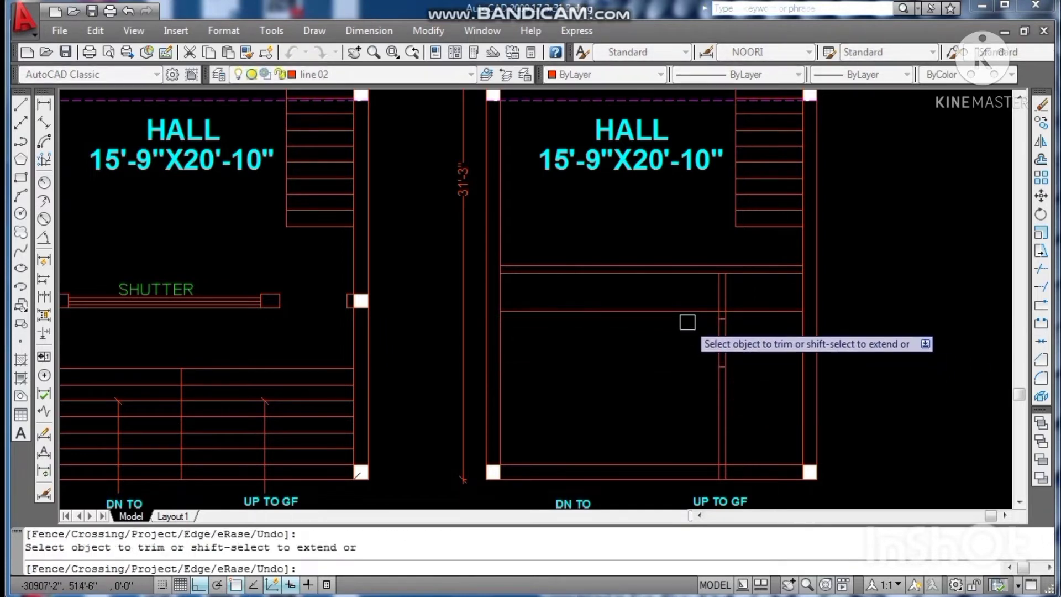
click(685, 313)
scroll(729, 309, up, 8)
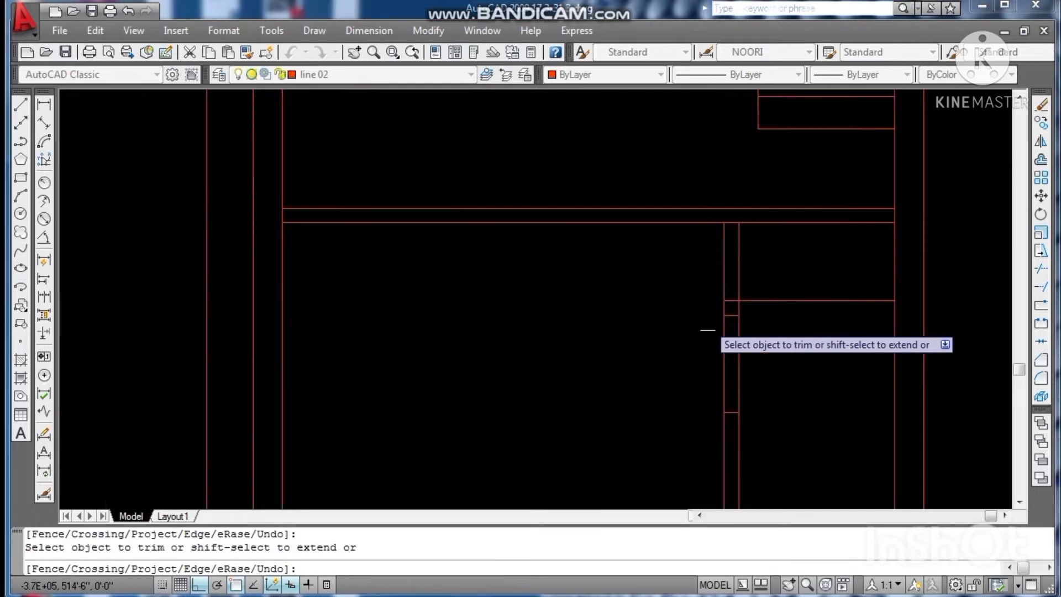
scroll(740, 285, down, 8)
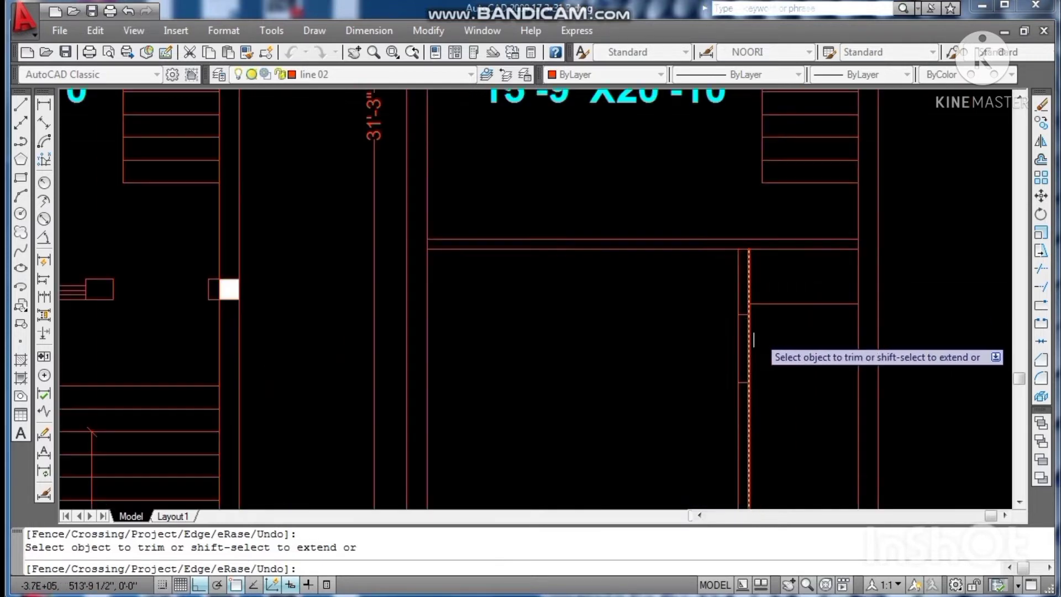
Step: Trim the partition lines between the door jambs to open the doorway, and trim the partition ends out of the front wall
drag(740, 345, 732, 360)
scroll(733, 360, down, 8)
scroll(729, 420, up, 8)
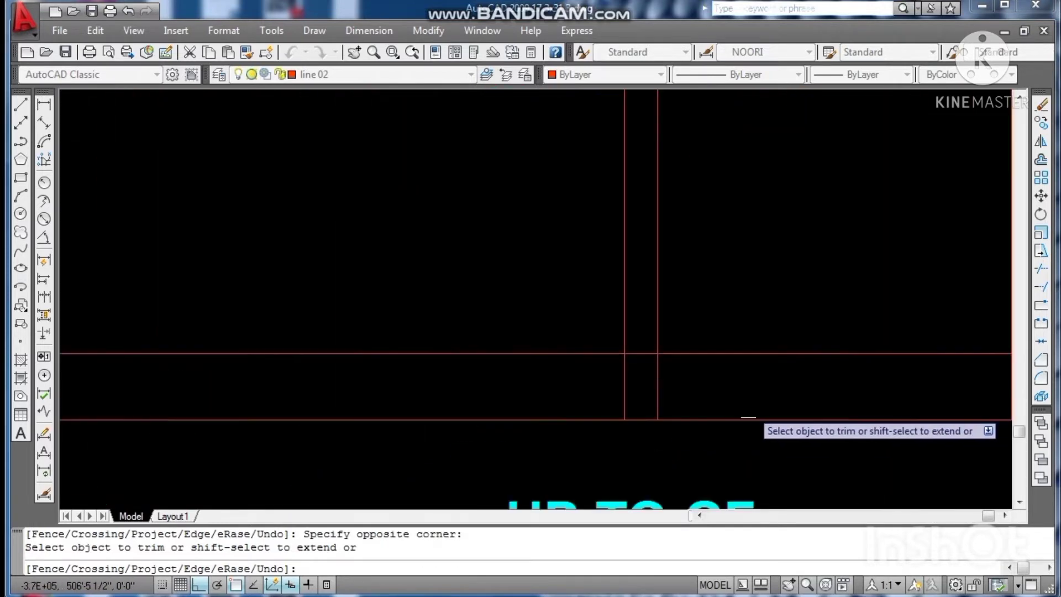
click(626, 386)
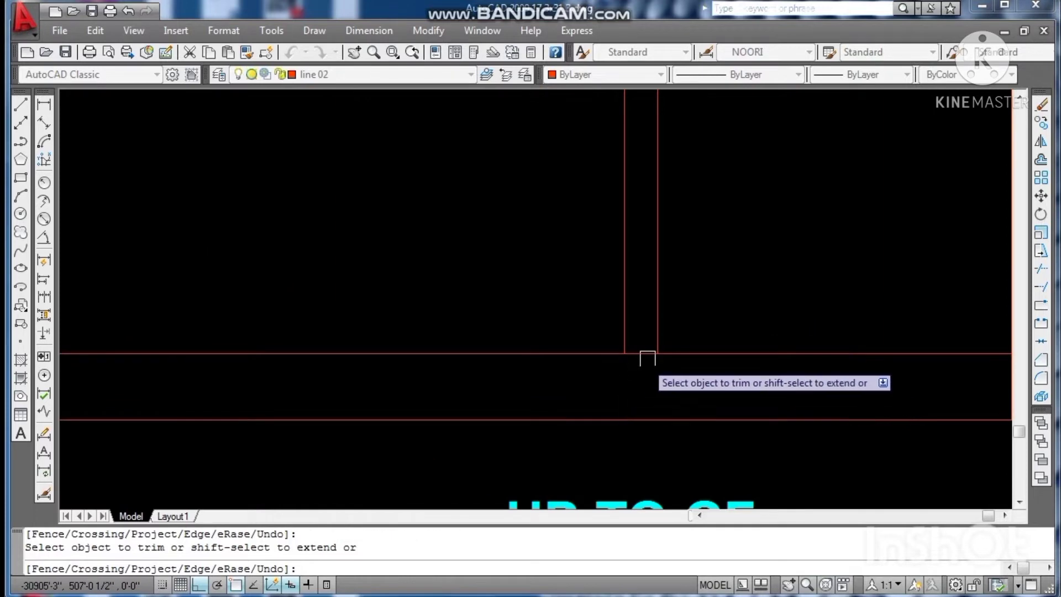
scroll(635, 371, down, 5)
scroll(787, 420, up, 2)
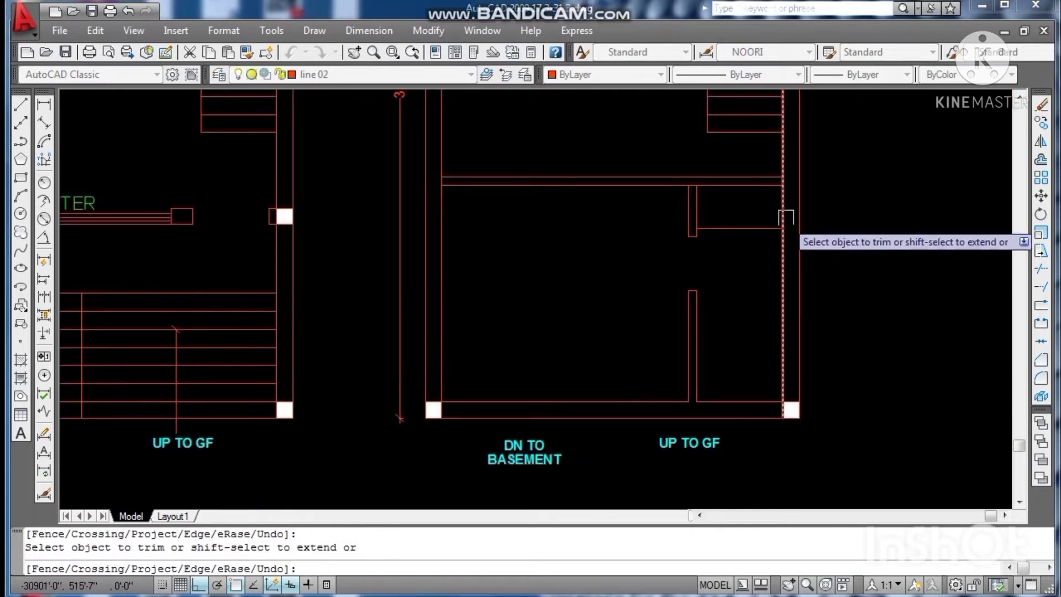
Step: Trim the side walls' inner lines where the cross wall meets them at both ends
scroll(779, 210, up, 5)
scroll(779, 163, up, 3)
click(779, 157)
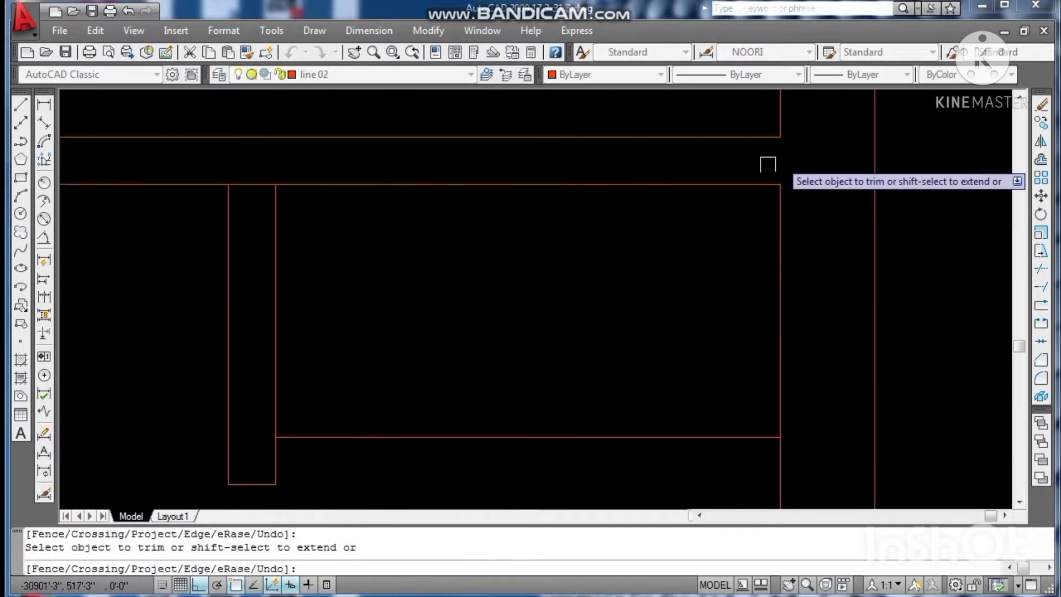
scroll(715, 225, down, 4)
scroll(527, 209, up, 5)
click(527, 204)
scroll(576, 230, down, 5)
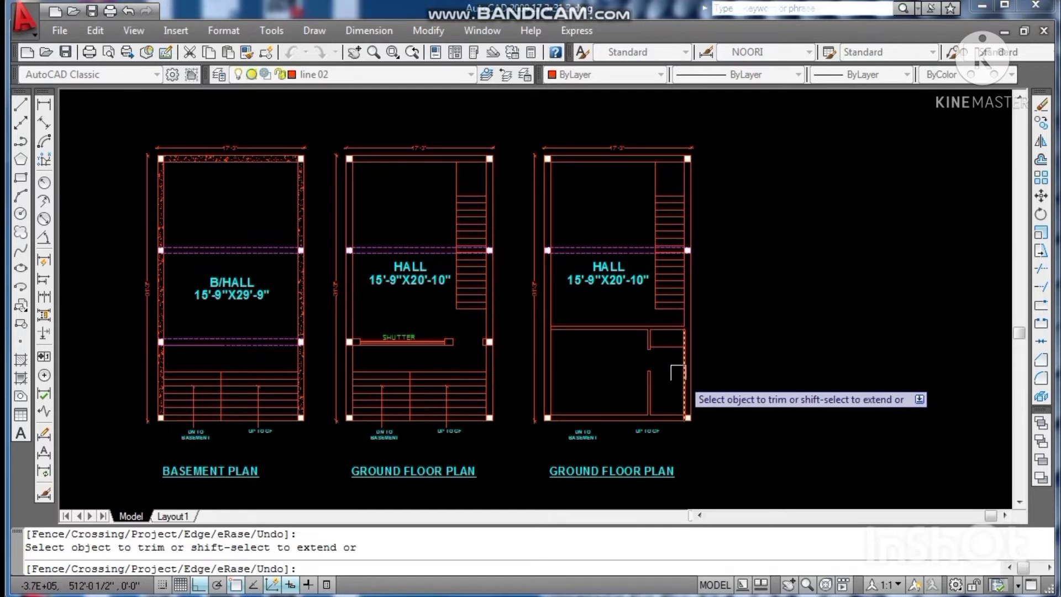
scroll(680, 275, up, 2)
key(Escape)
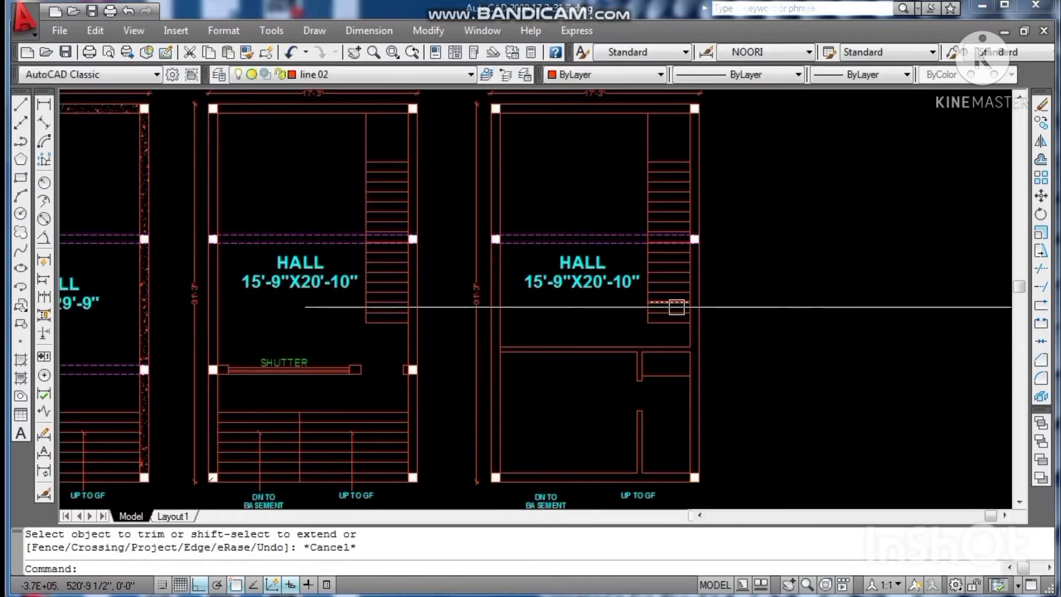
Step: Save the drawing with the trimmed front room layout
scroll(675, 305, down, 2)
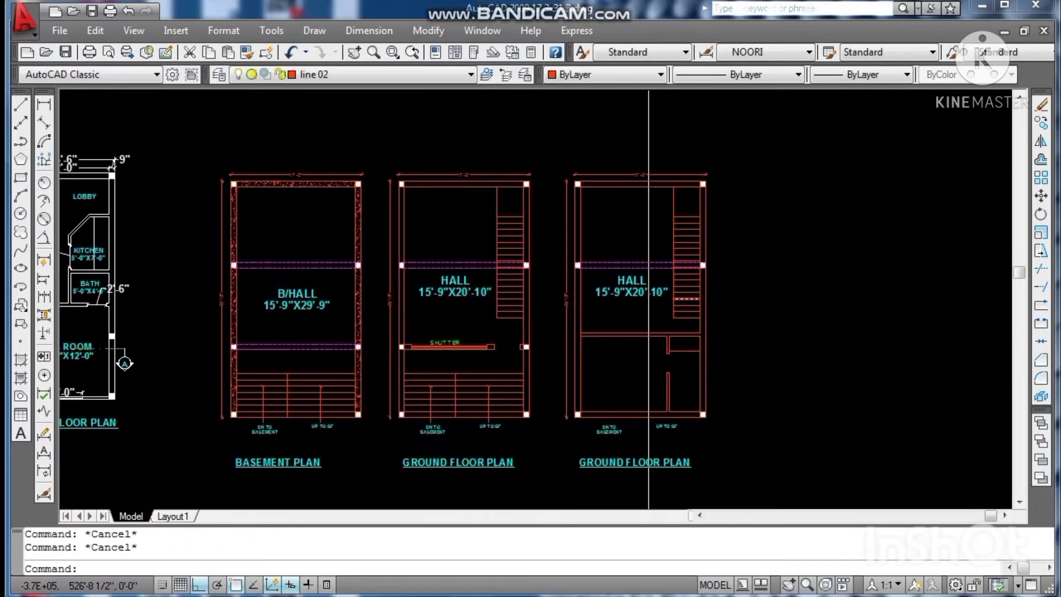
scroll(687, 497, up, 2)
key(ctrl+s)
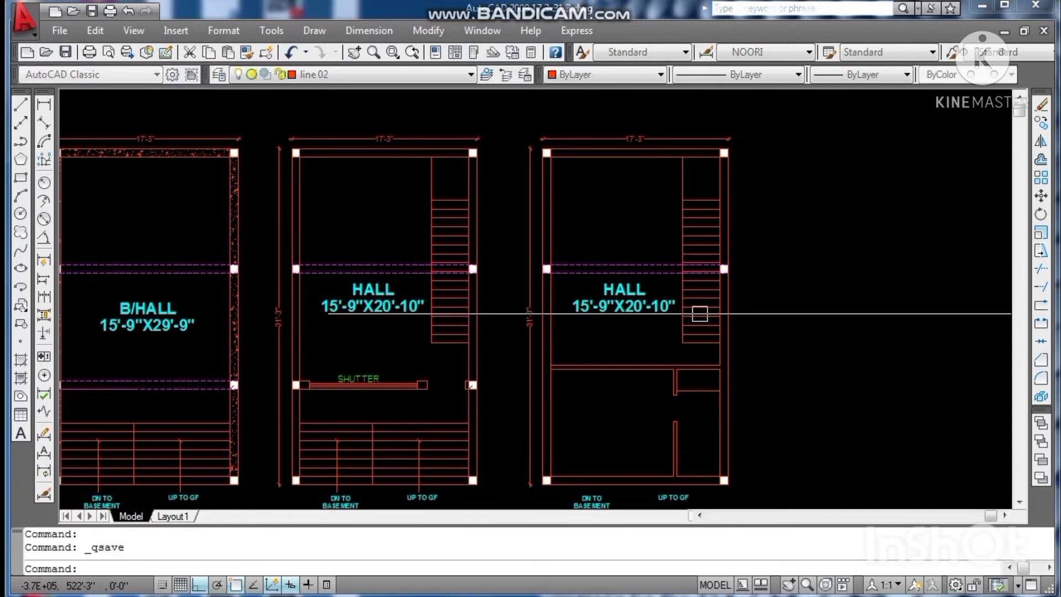
key(Escape)
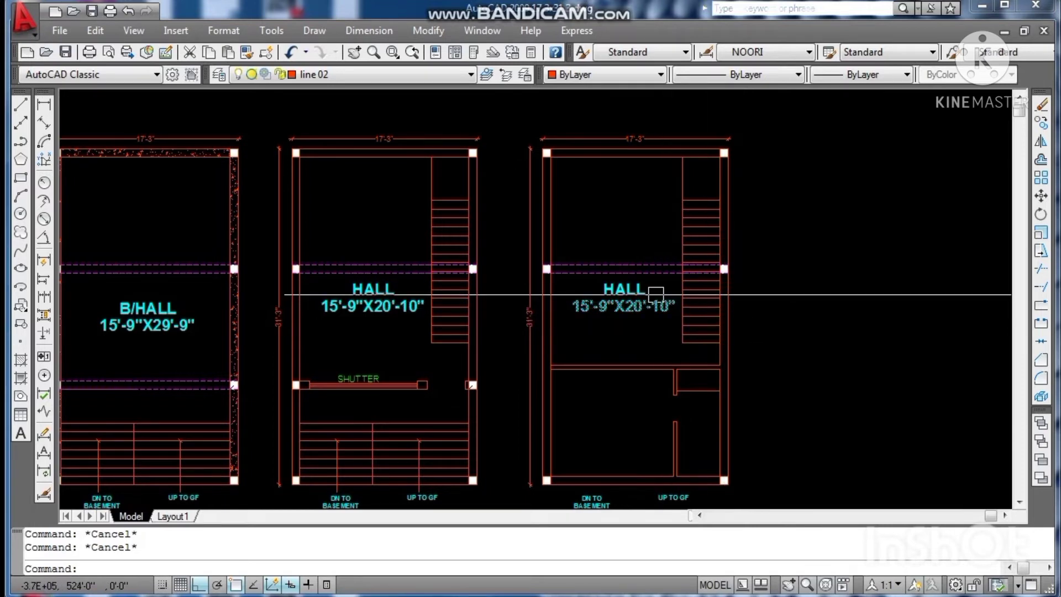
scroll(638, 295, up, 2)
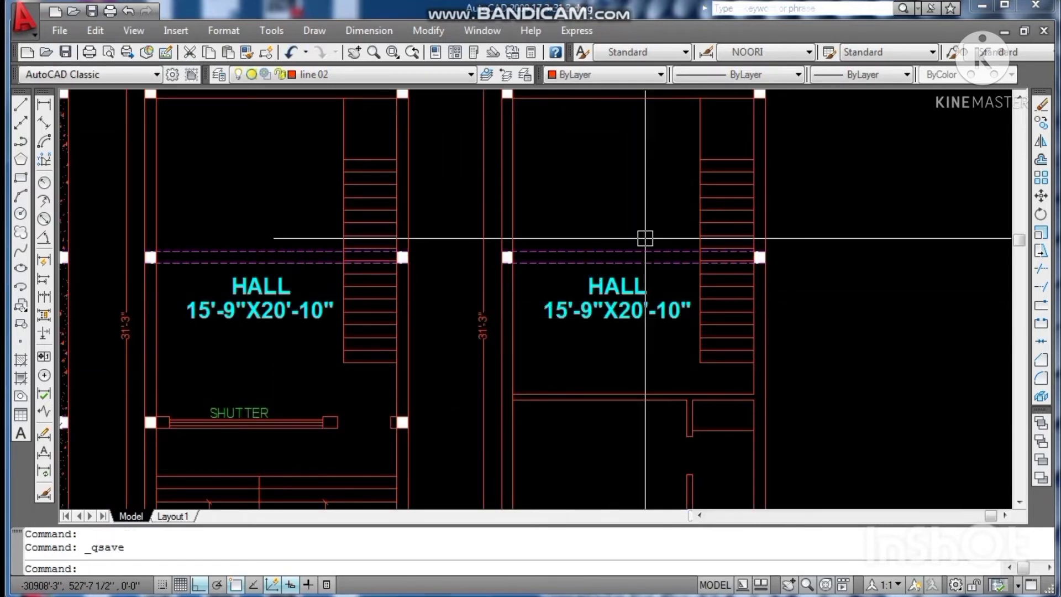
scroll(709, 343, down, 2)
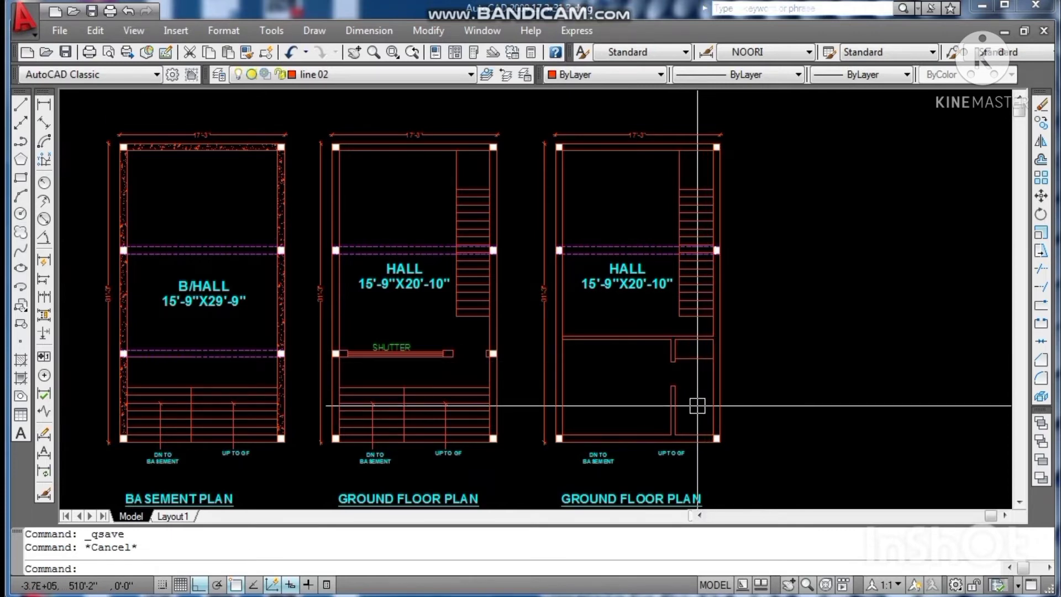
scroll(683, 418, up, 1)
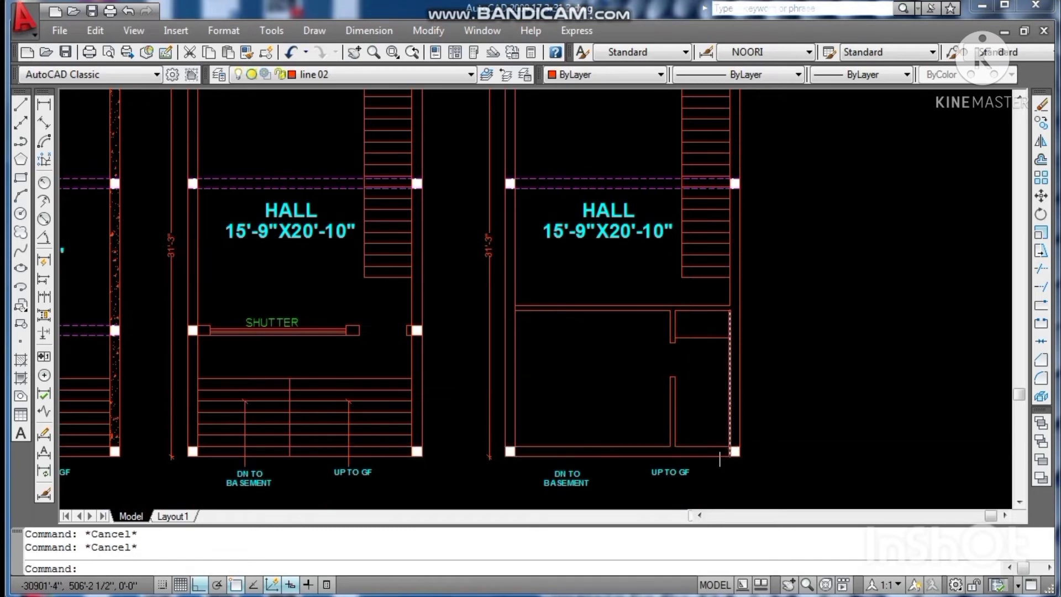
scroll(679, 480, down, 2)
scroll(663, 293, up, 2)
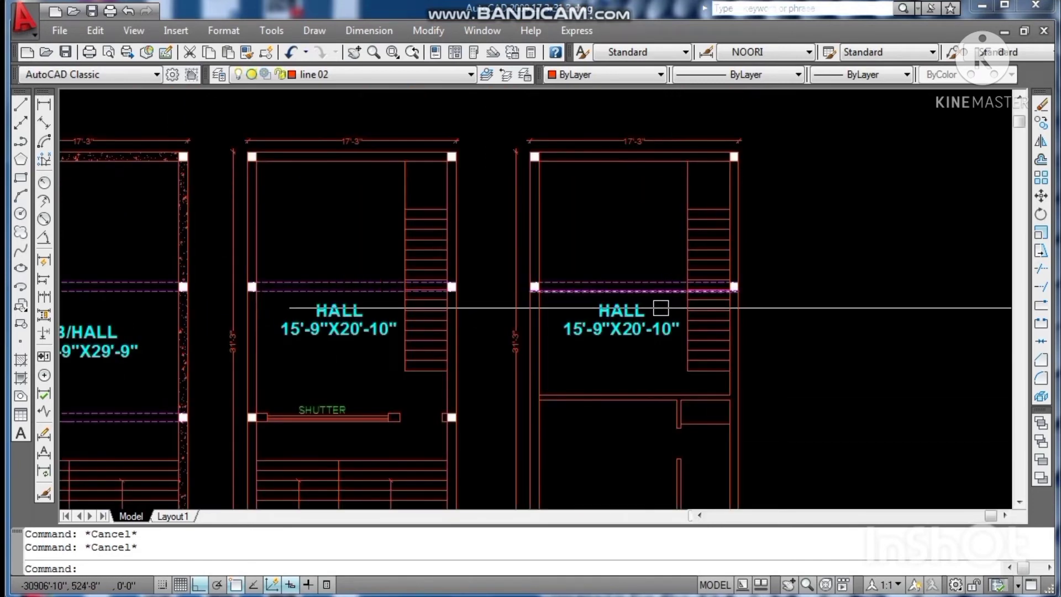
Step: Erase the rear dashed beam line above the HALL label in the copied plan
scroll(706, 284, up, 1)
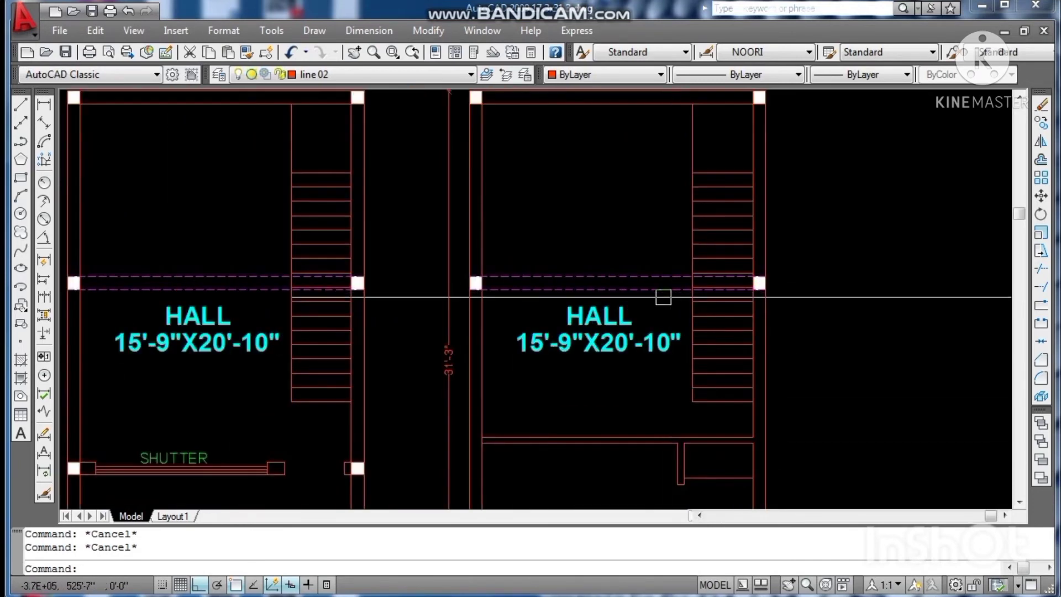
click(606, 251)
click(586, 286)
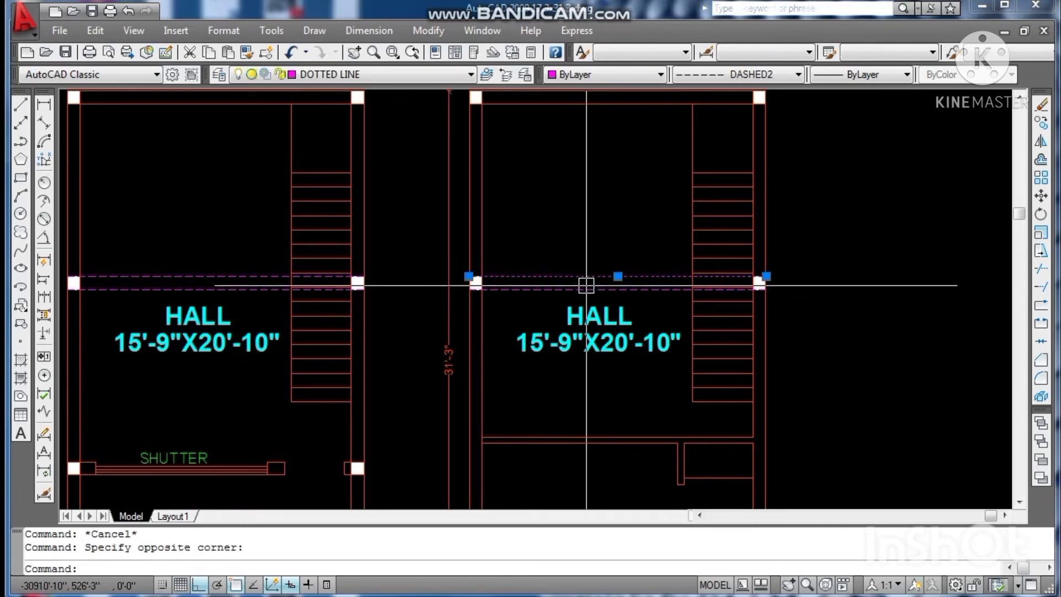
key(Delete)
Step: Offset the remaining dashed line above the HALL label 4.5" towards the rear wall
text(o)
key(Return)
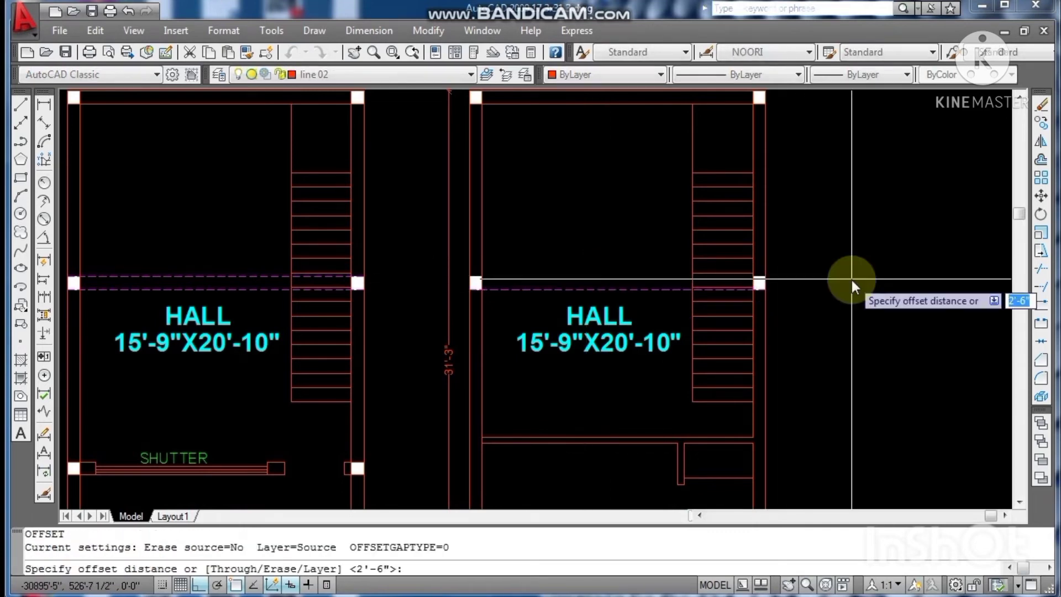
text(4.5)
key(Return)
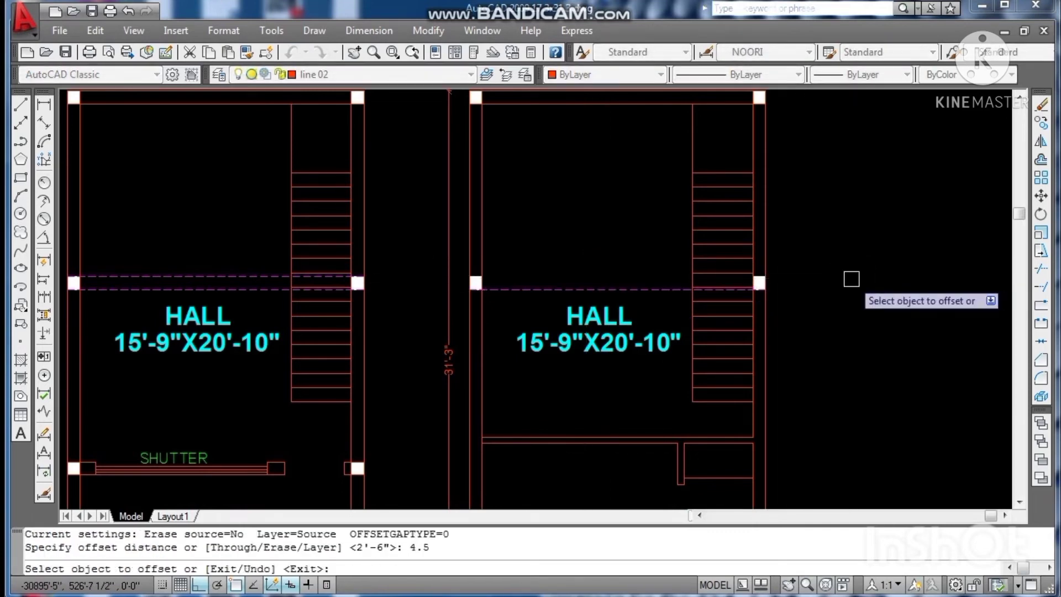
click(657, 288)
click(656, 237)
key(Escape)
key(Escape)
key(Escape)
Step: Match the two dashed lines across the hall to the properties of the side wall's inner line
scroll(614, 282, up, 3)
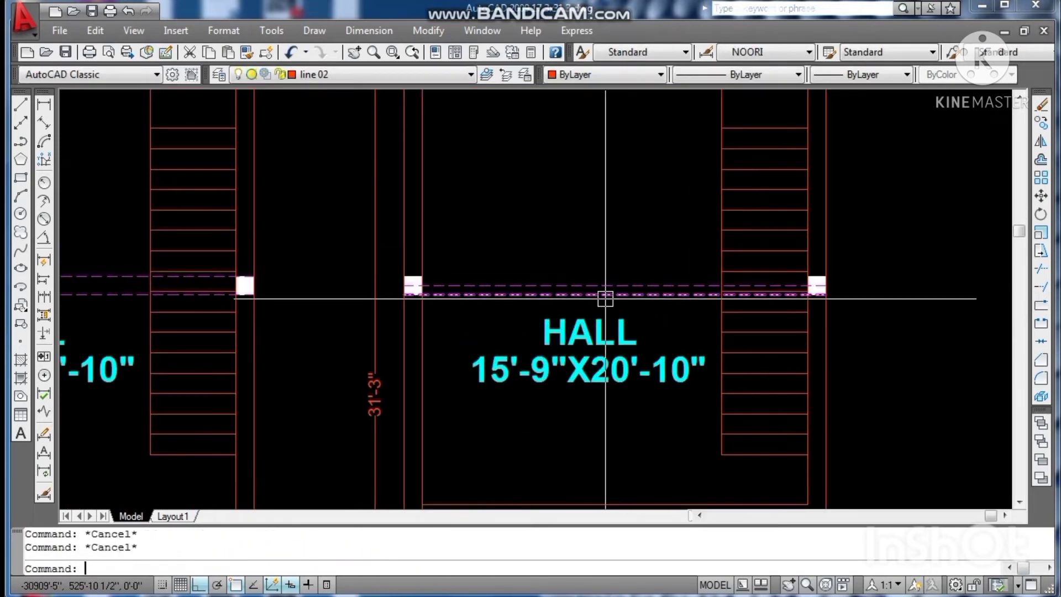
text(ma)
key(Return)
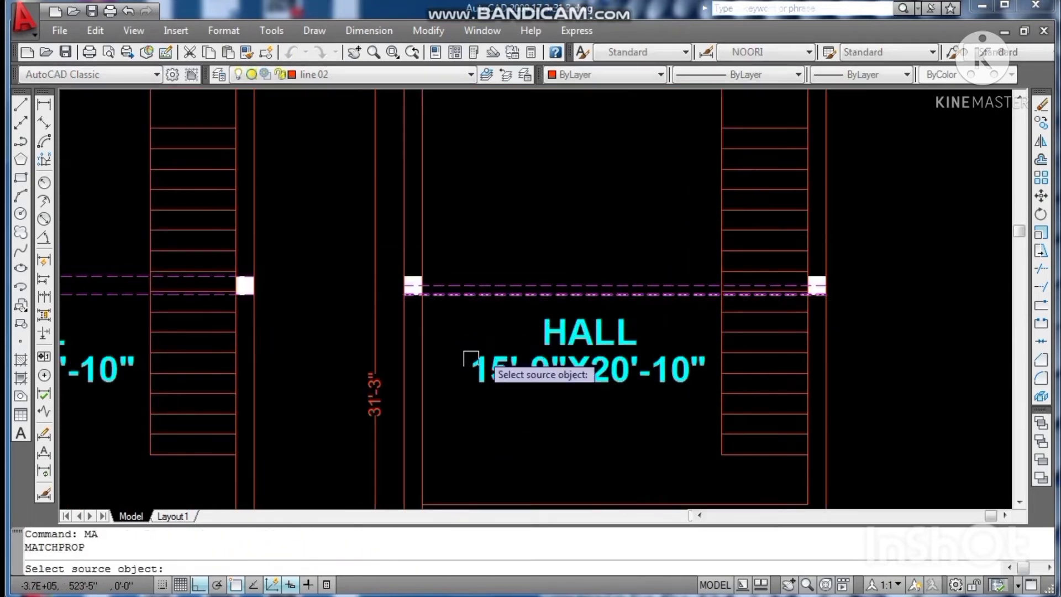
click(422, 381)
click(455, 306)
key(Escape)
key(Escape)
key(Escape)
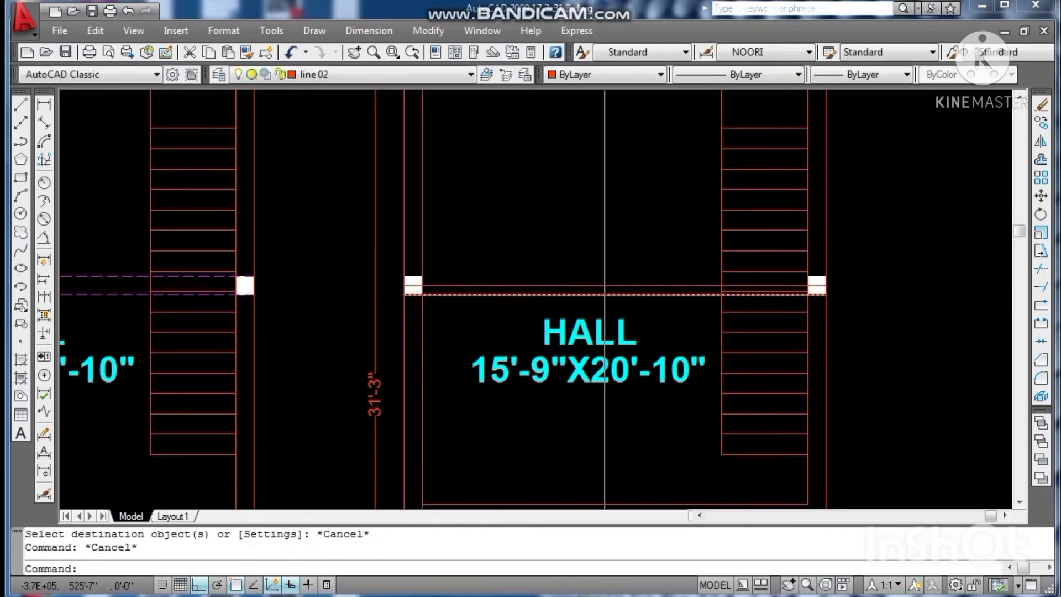
Step: Offset the rear-side line of the front cross wall 3.5' into the hall as a guide for the stair landing
scroll(757, 350, down, 2)
scroll(771, 414, up, 2)
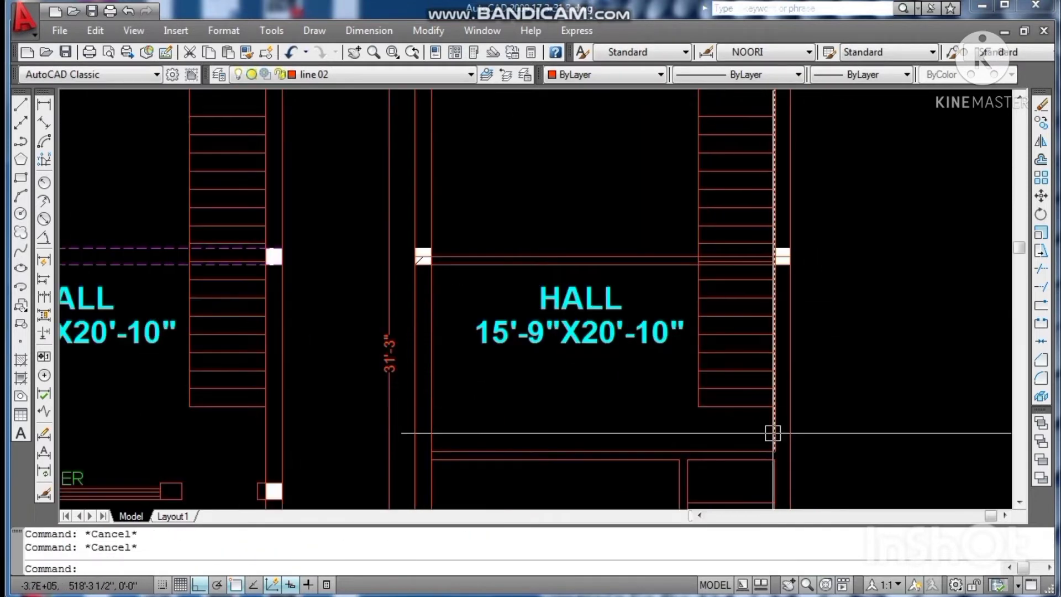
key(Return)
text(3.)
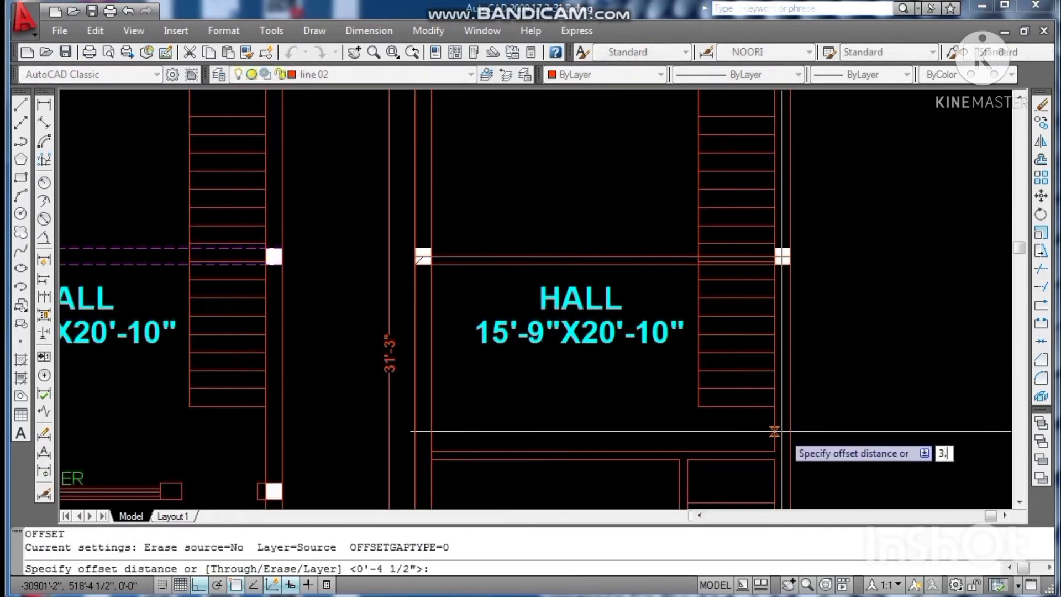
text(5')
key(Return)
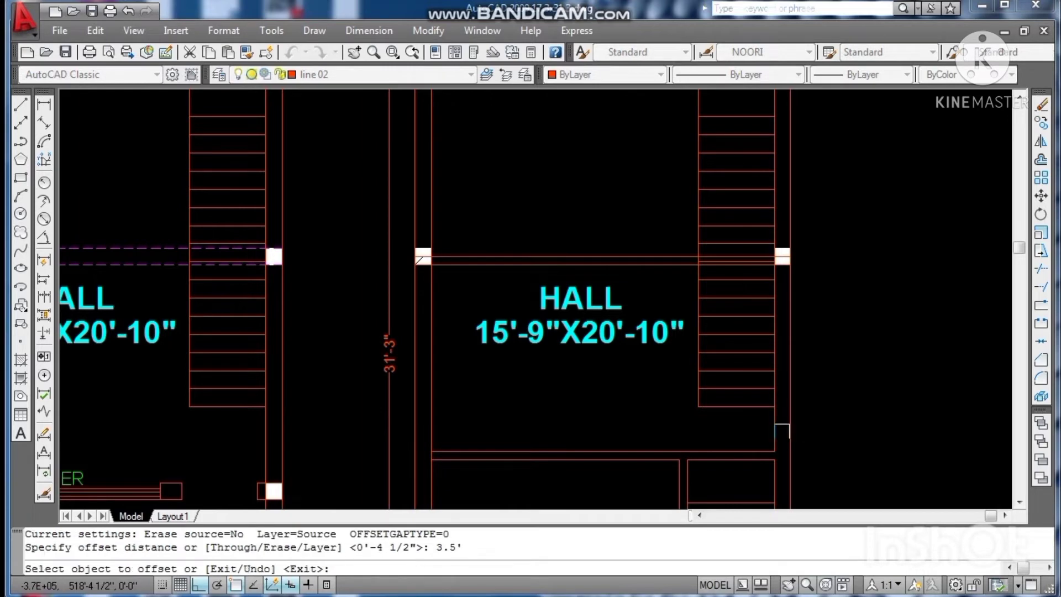
click(749, 450)
click(739, 407)
key(Escape)
scroll(741, 383, up, 2)
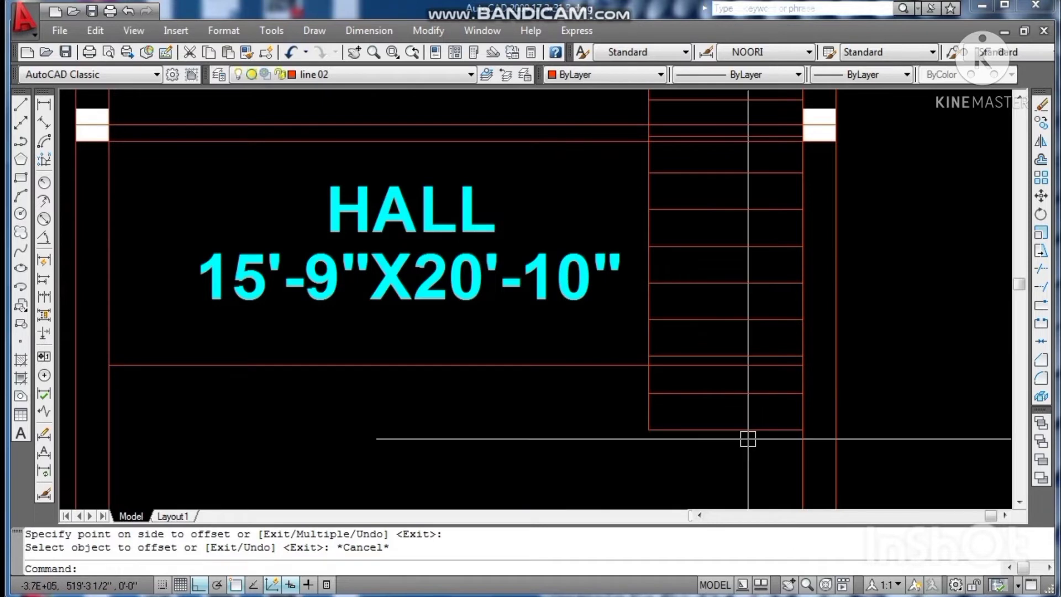
key(Escape)
Step: Erase the two frontmost tread lines of the staircase in the copied plan
click(751, 394)
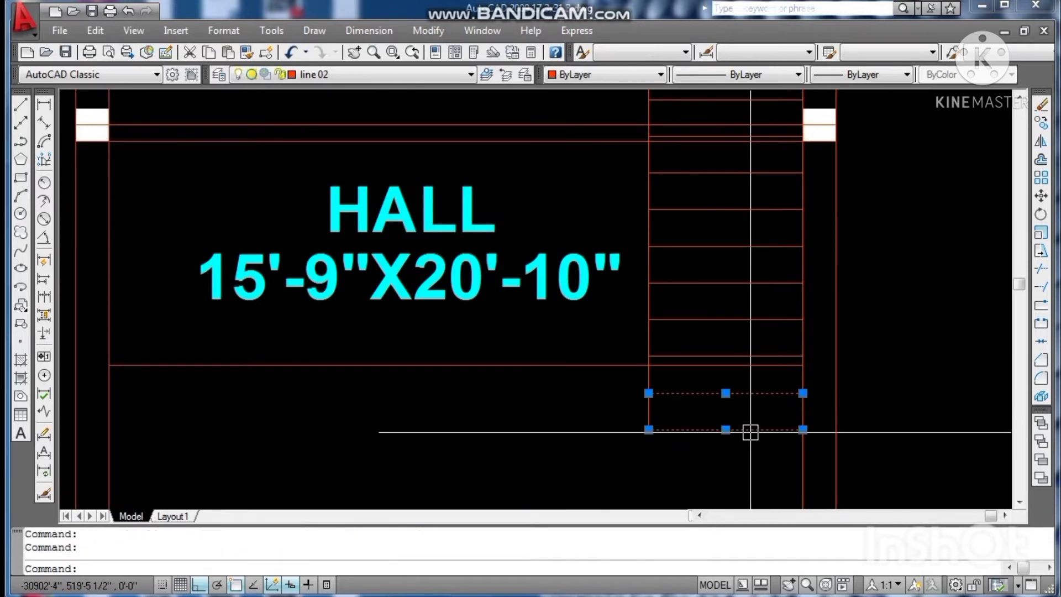
key(Delete)
key(Escape)
key(Escape)
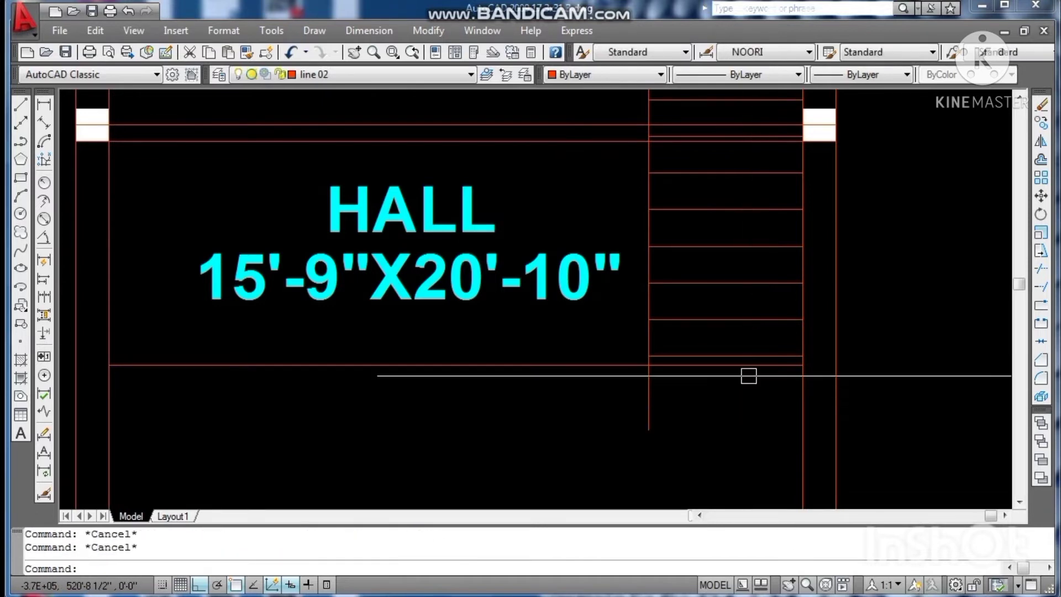
Step: Erase the 3.5' offset guide line crossing the hall and the stairs
scroll(749, 376, down, 4)
scroll(732, 370, up, 3)
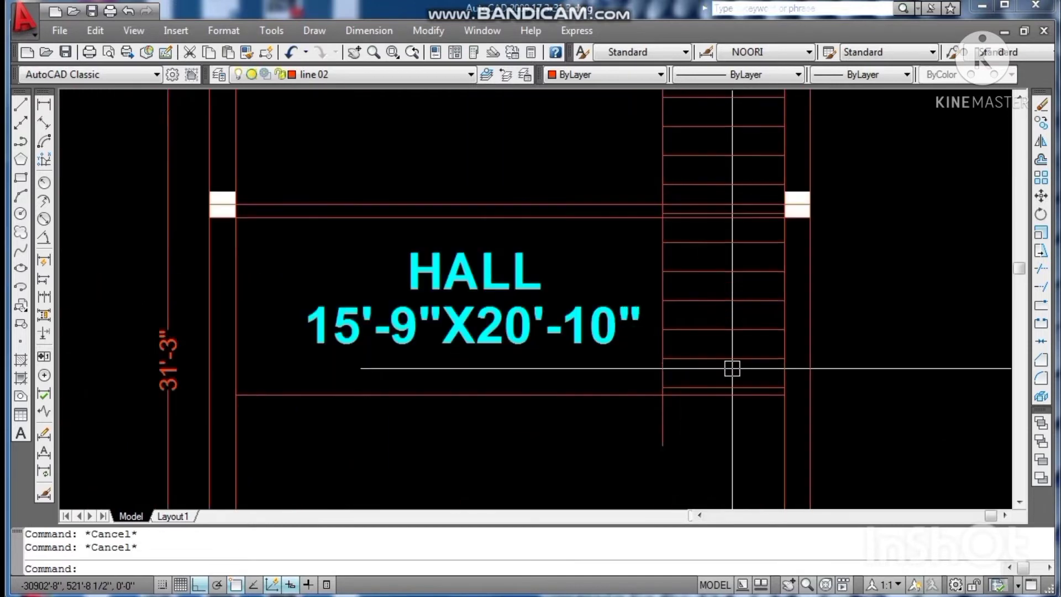
click(717, 395)
scroll(717, 403, down, 2)
key(Delete)
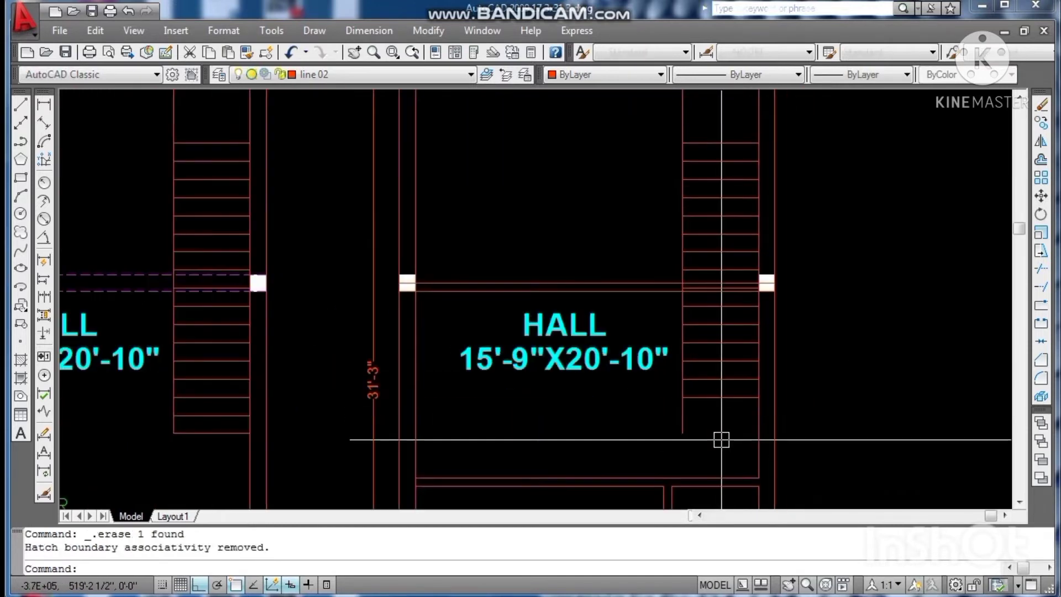
Step: Extend the staircase's hall-side edge line to the front cross wall
text(EX)
key(Return)
key(Return)
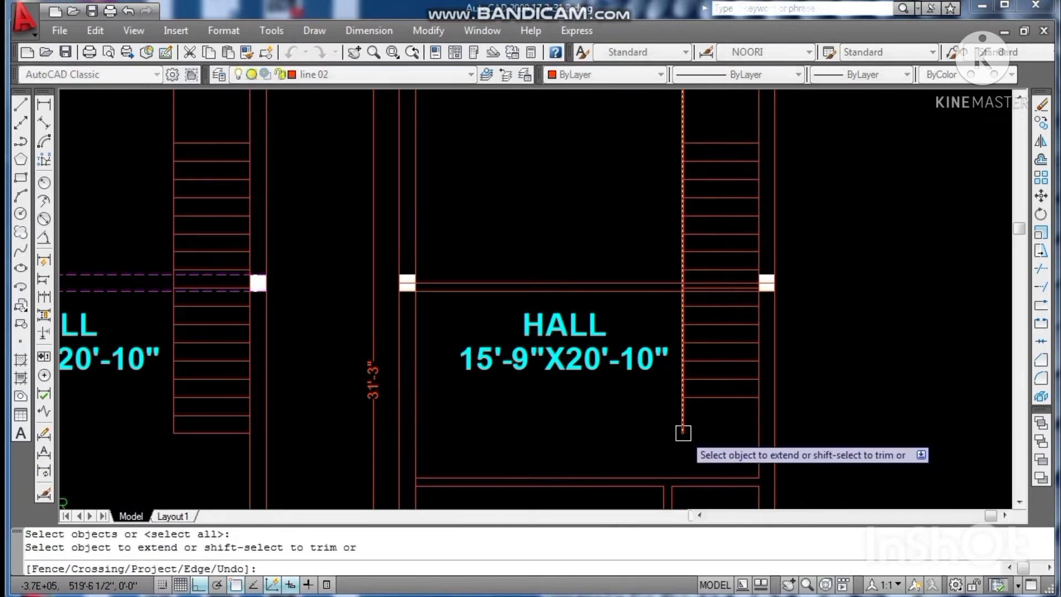
click(682, 431)
key(Escape)
Step: Draw two winder lines fanning from the frontmost tread's hall-side end to the side wall and front cross wall, erasing the surplus connecting segment
text(L)
key(Return)
click(682, 396)
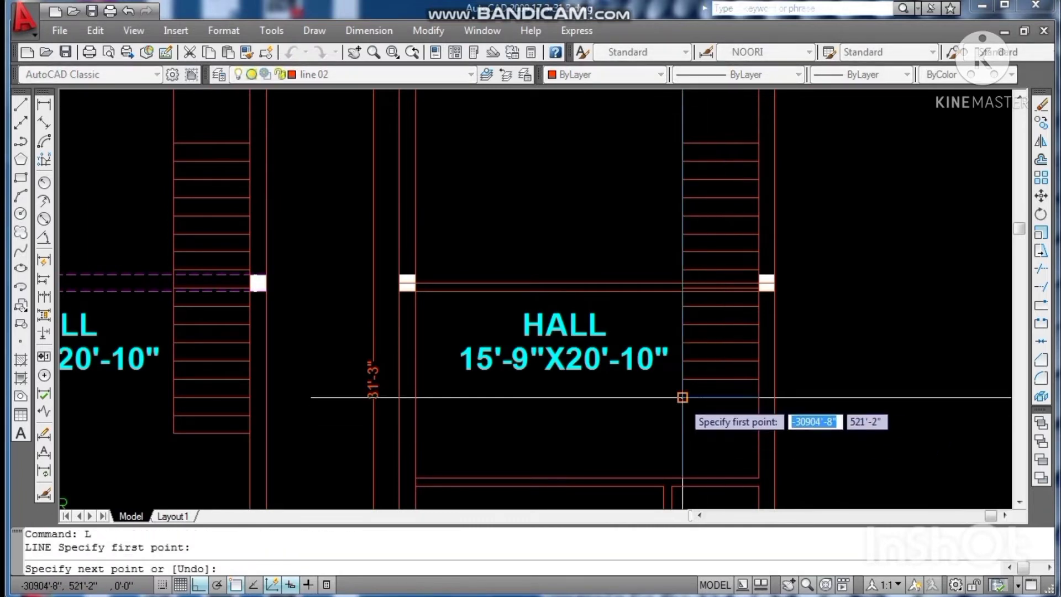
click(759, 433)
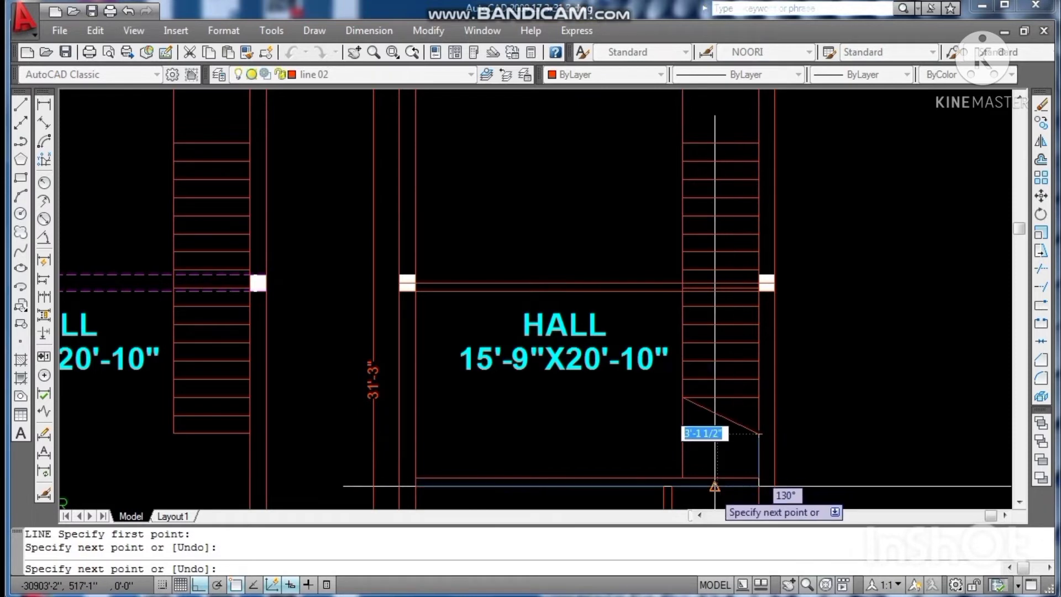
click(715, 486)
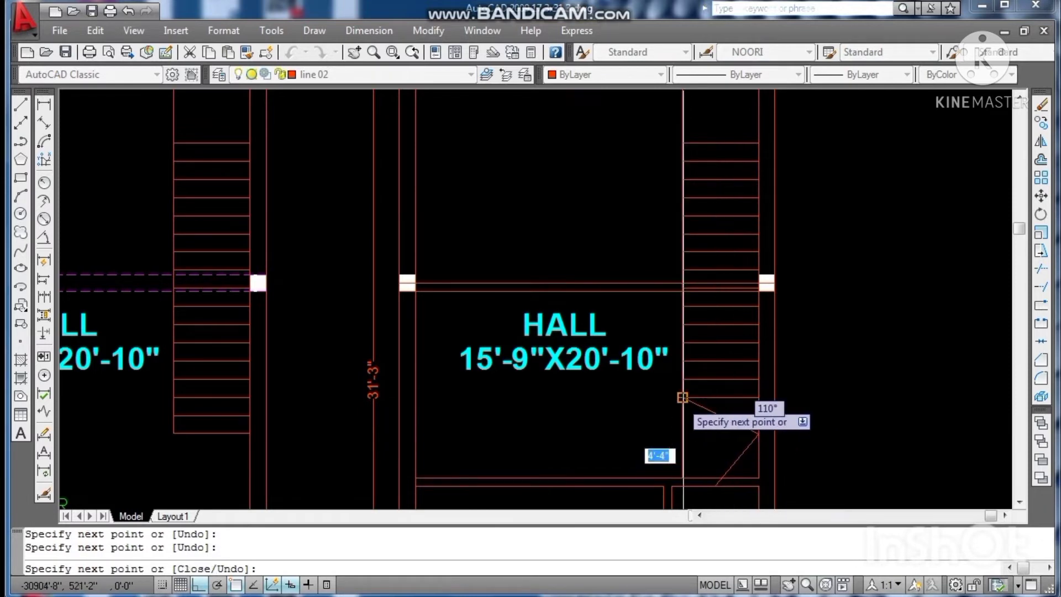
click(683, 396)
key(Escape)
click(743, 453)
key(Delete)
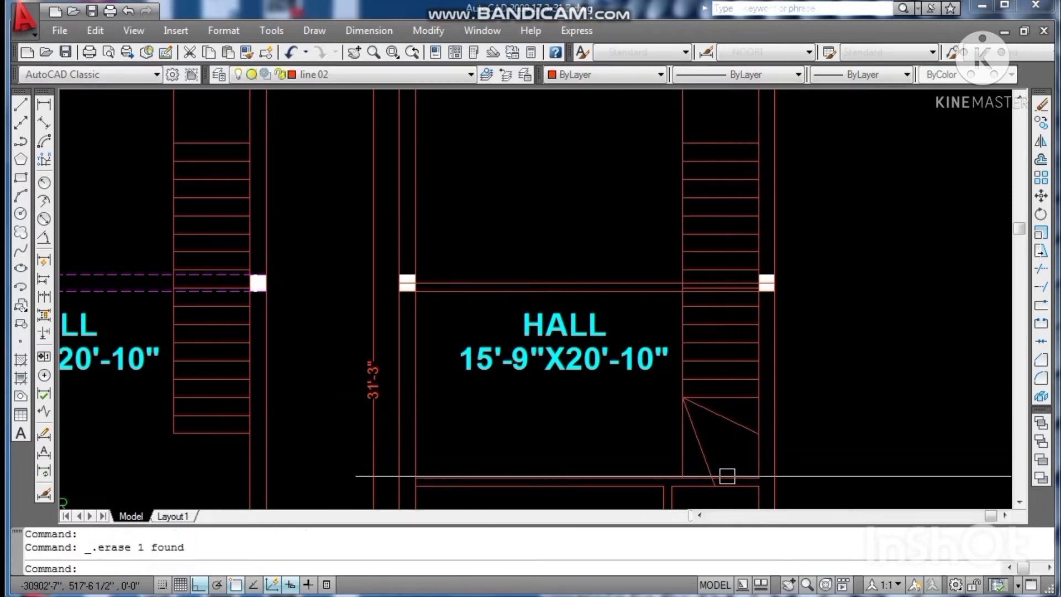
Step: Shorten the steeper winder line so it ends on the rear-side line of the front cross wall
scroll(724, 480, up, 4)
click(695, 487)
click(691, 491)
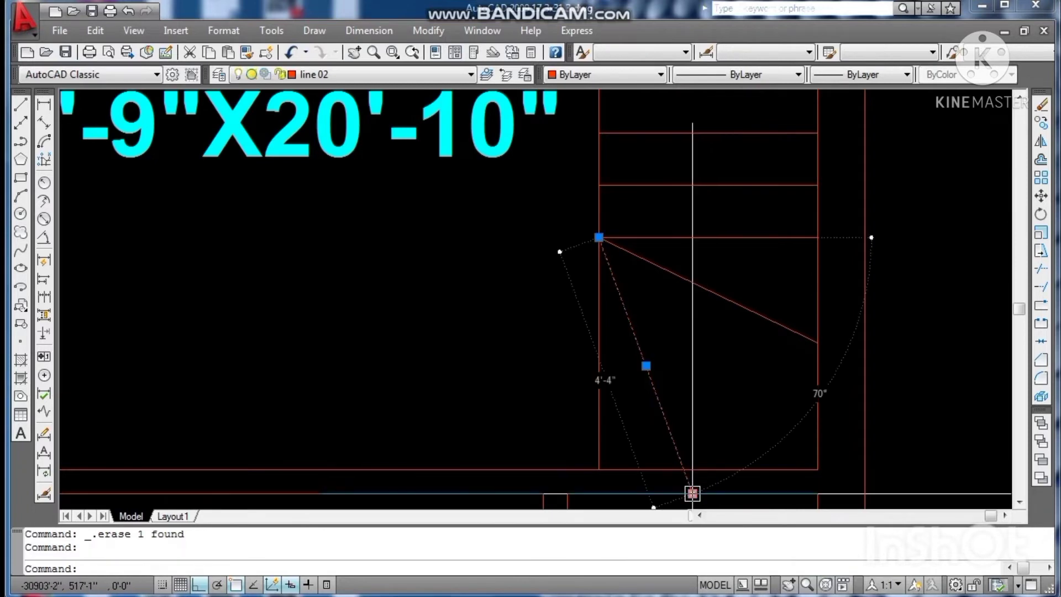
key(Escape)
key(Escape)
scroll(713, 467, down, 5)
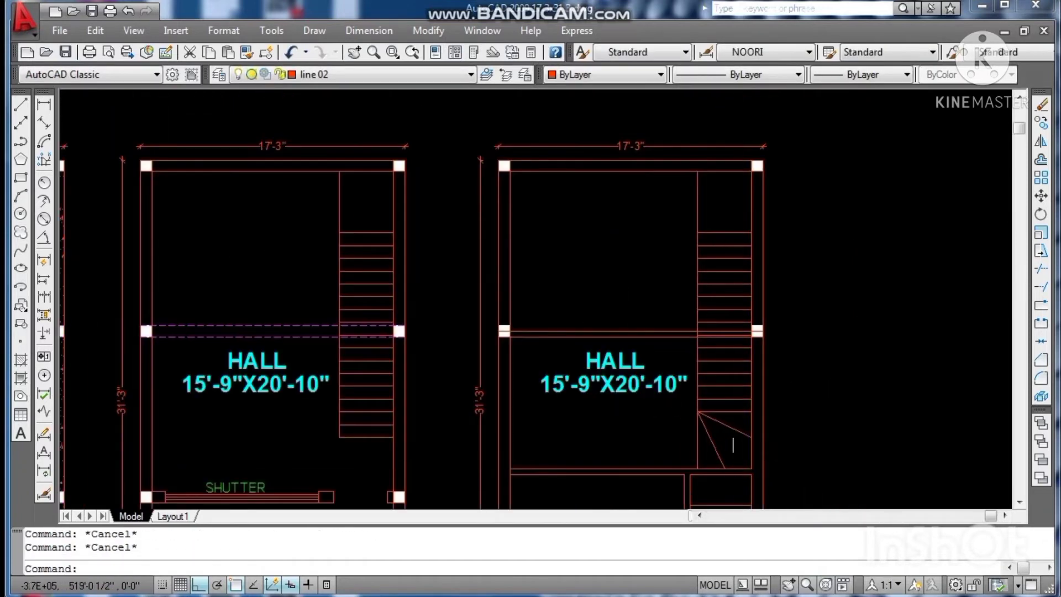
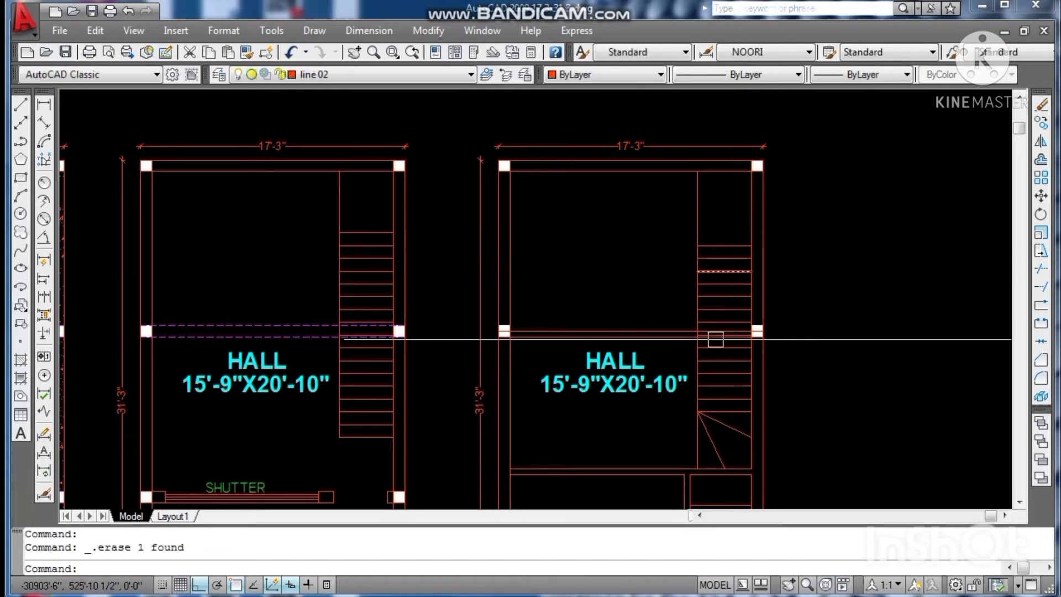
Step: Trim the middle cross wall's lines off the staircase at its hall-side edge, and save the drawing
key(Escape)
scroll(697, 369, up, 2)
text(TR)
key(Return)
scroll(696, 348, up, 3)
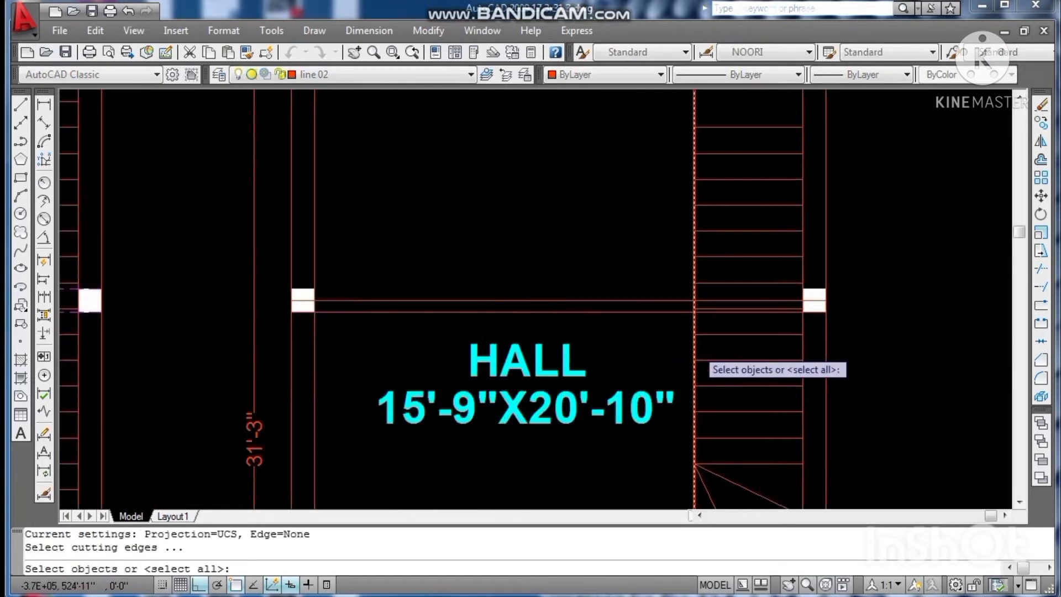
click(694, 347)
key(Return)
click(716, 298)
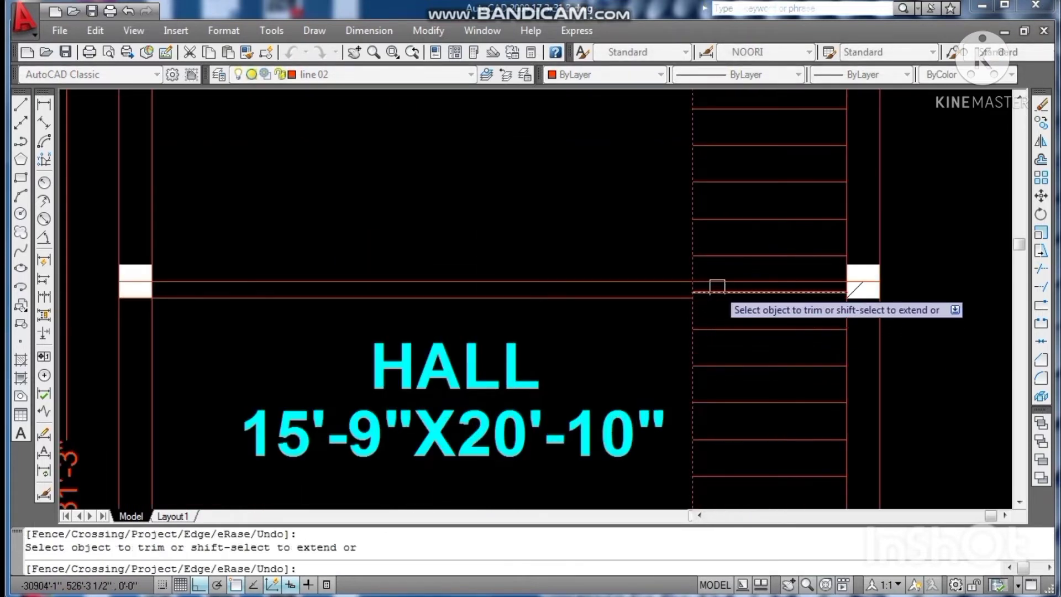
click(716, 283)
key(Escape)
key(Escape)
scroll(759, 314, down, 6)
key(Escape)
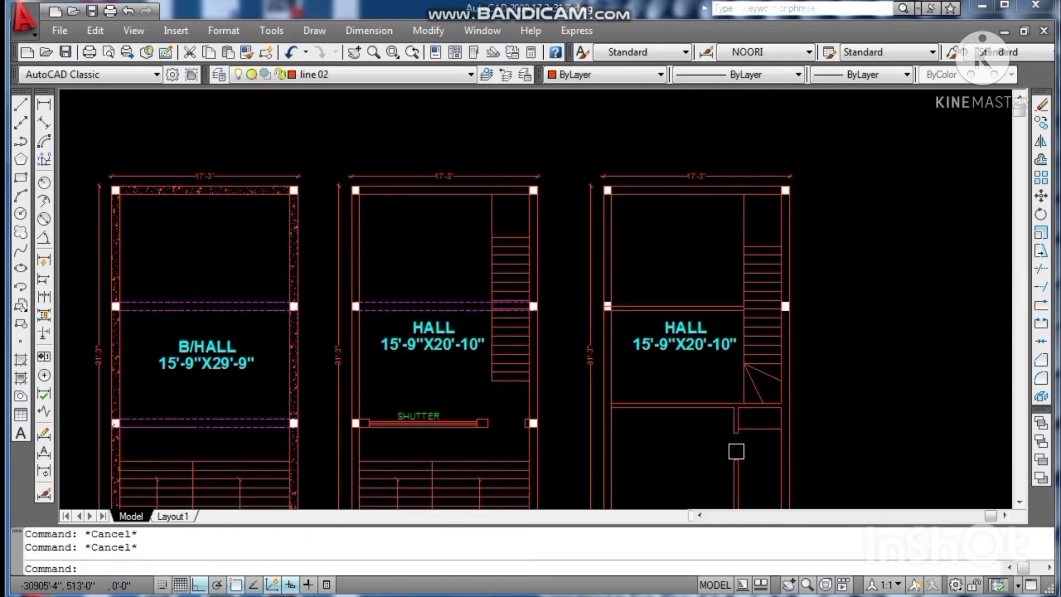
key(ctrl+s)
key(Escape)
key(Escape)
scroll(716, 419, up, 2)
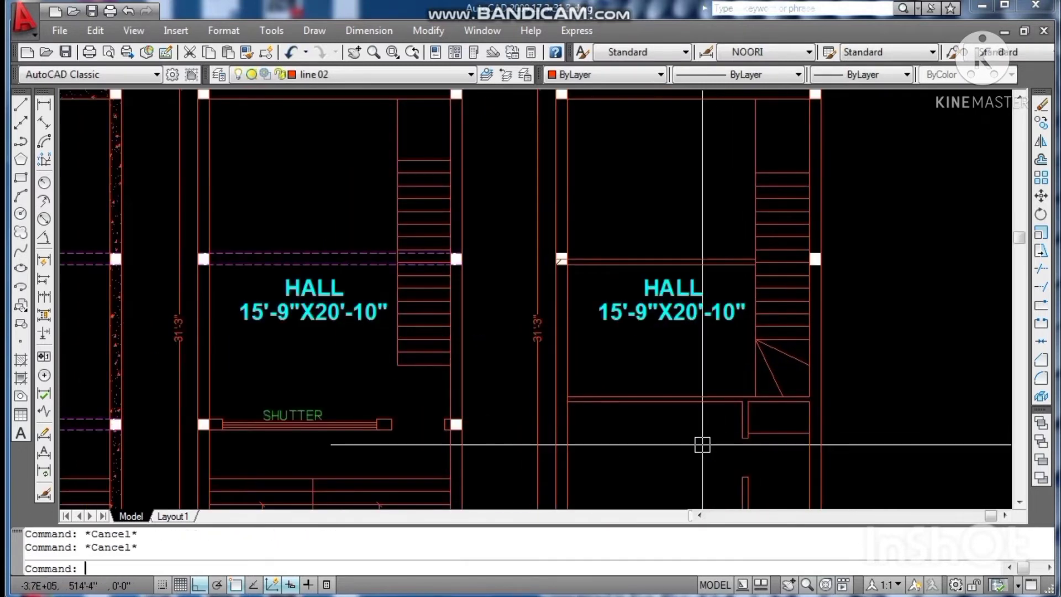
scroll(575, 367, down, 3)
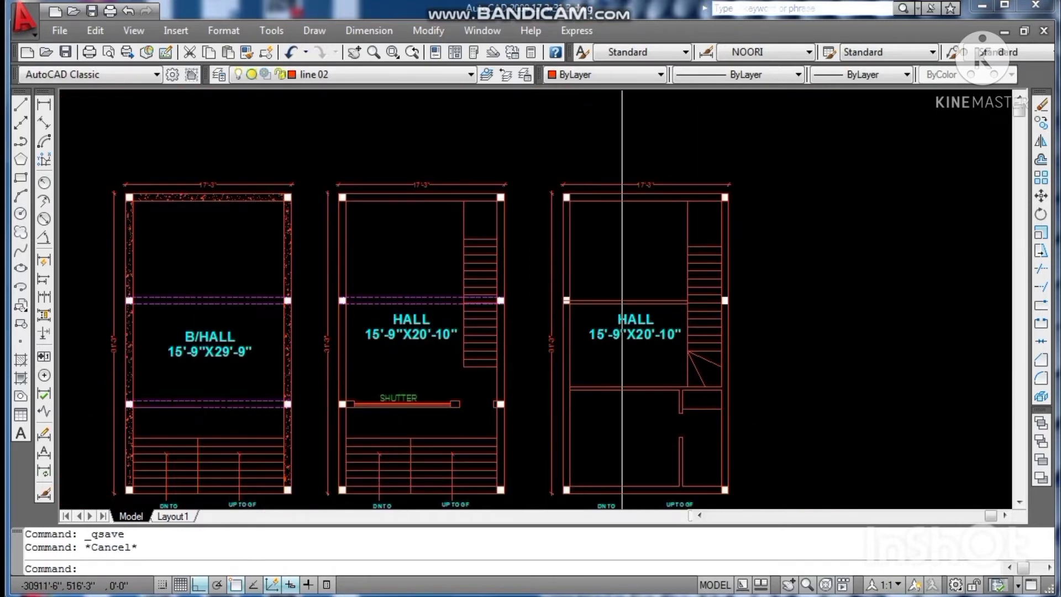
Step: Erase the rear-side line of the middle cross wall in the copied plan
scroll(653, 422, up, 3)
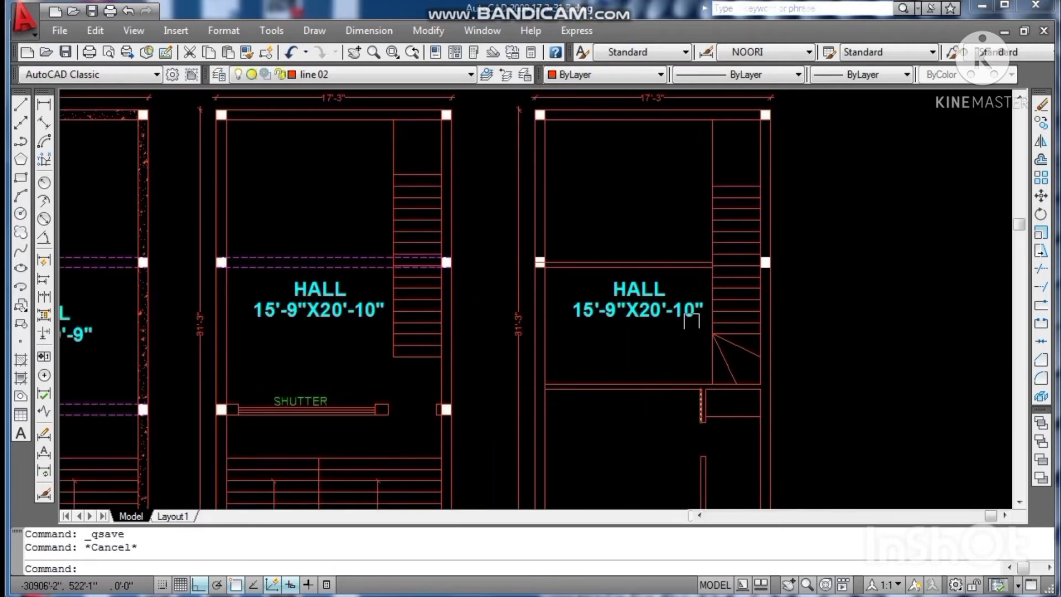
scroll(659, 254, up, 2)
click(651, 262)
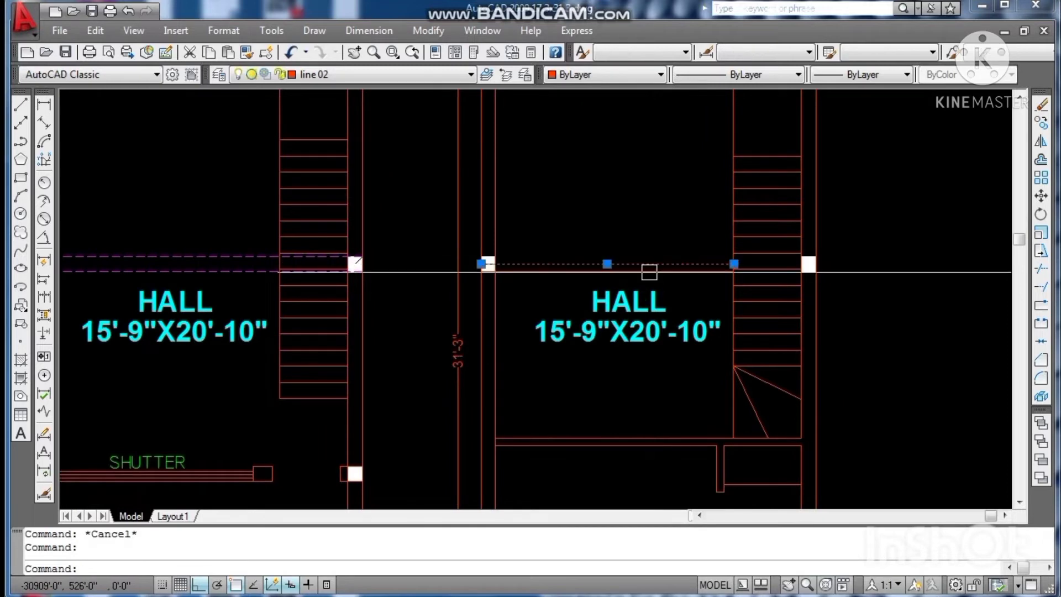
key(Delete)
key(Escape)
key(Escape)
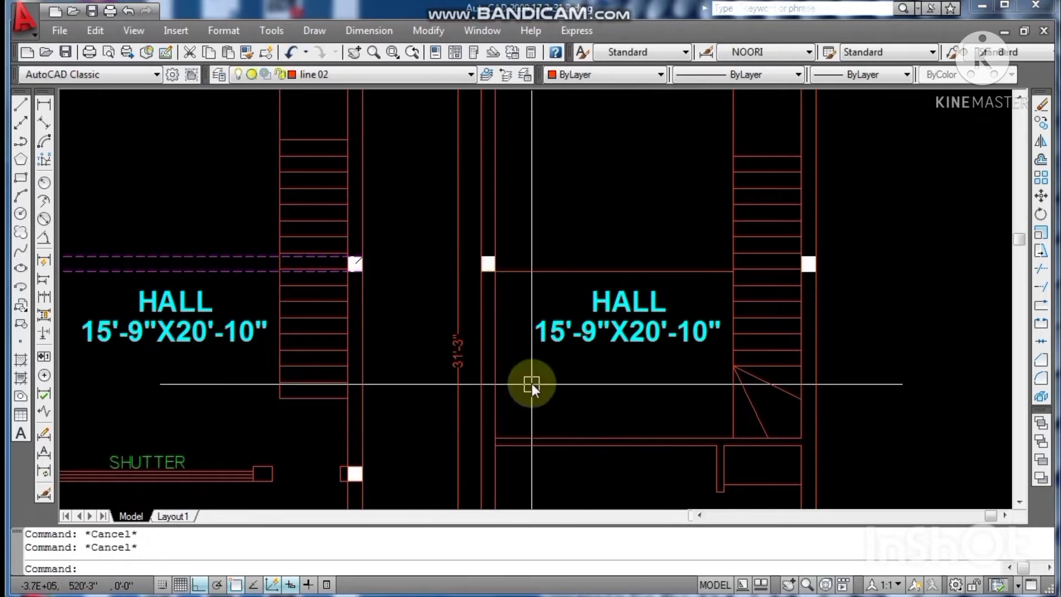
Step: Offset the remaining front-side line of the middle cross wall 9" toward the rear to form the wall thickness
text(o)
key(Return)
text(9)
key(Return)
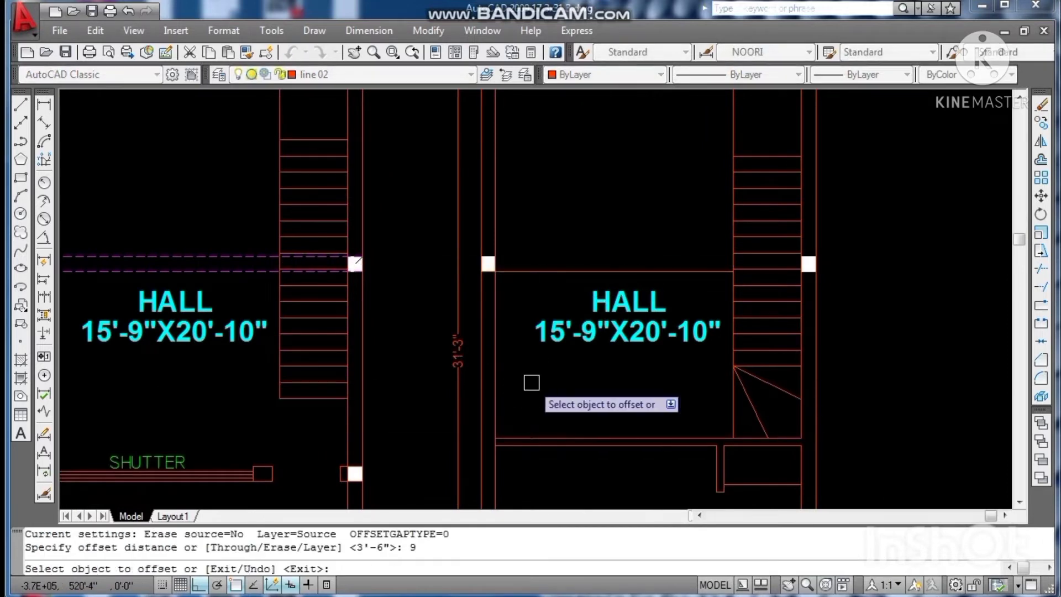
click(610, 275)
click(552, 240)
key(Escape)
key(Escape)
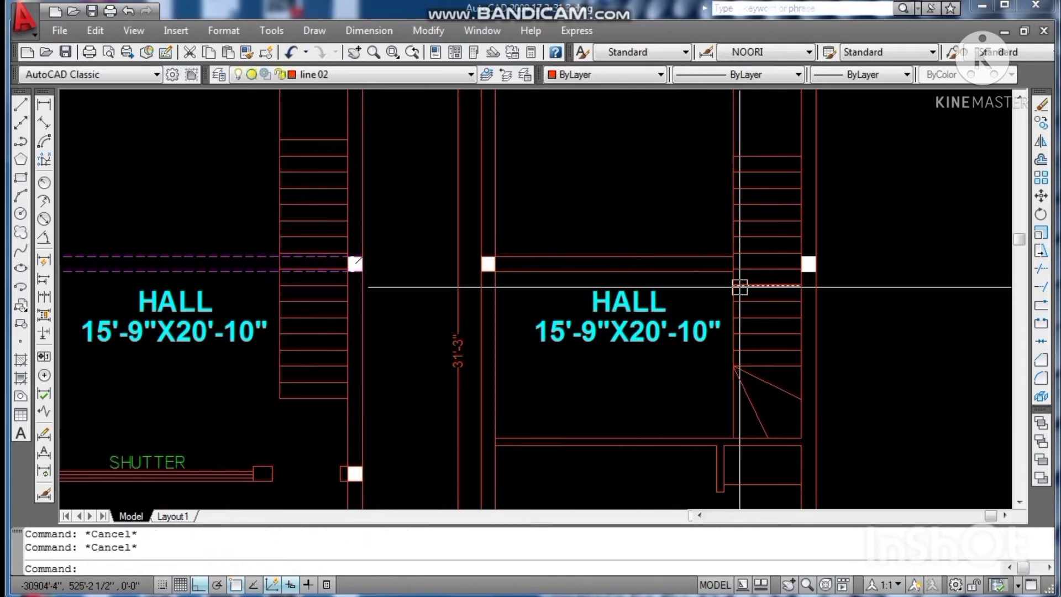
text(o)
key(Return)
text(1.)
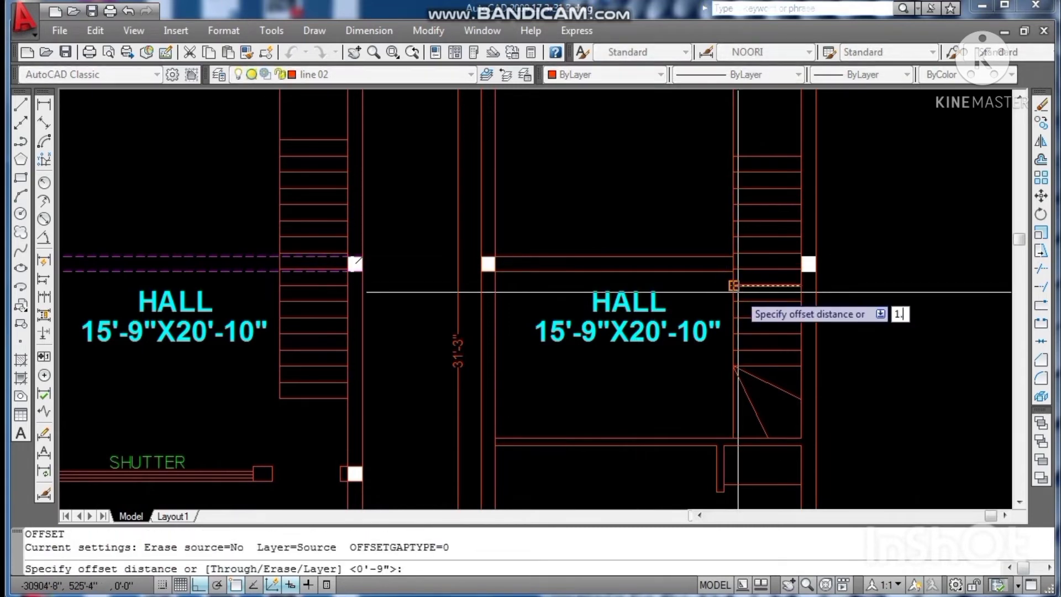
text(5)
key(Return)
scroll(736, 277, up, 3)
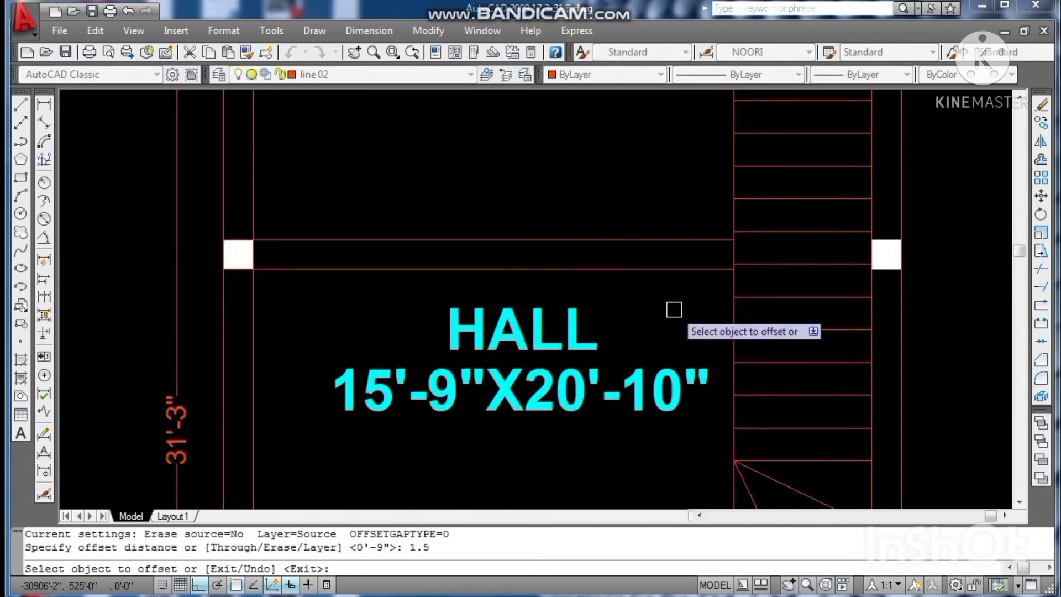
key(Escape)
key(Escape)
Step: Offset the staircase's hall-side edge line and the opposite side wall's inner line 1.5' into the hall
text(o)
key(Return)
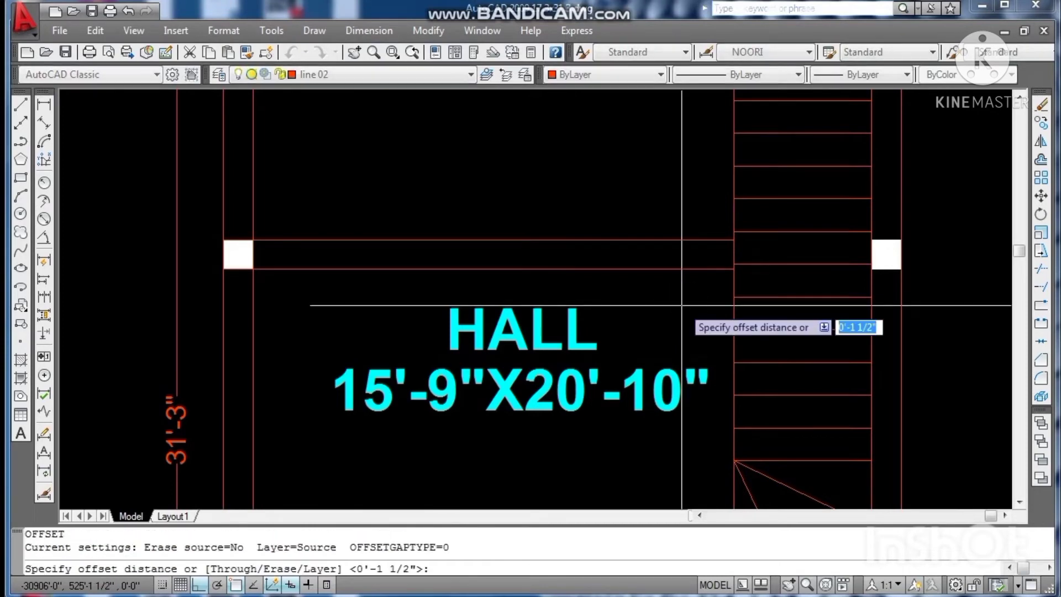
text(1.5)
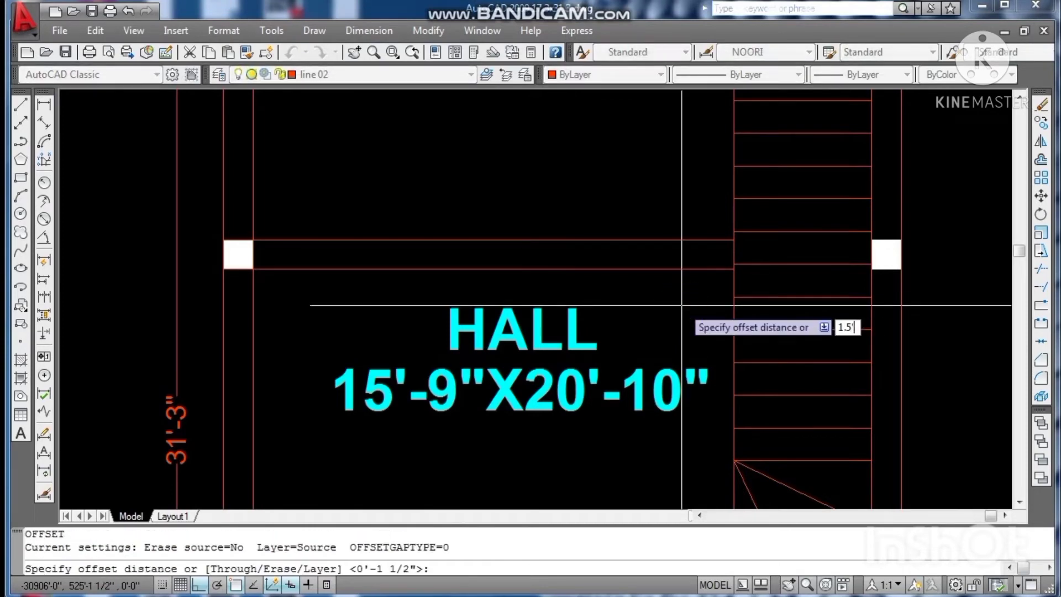
text(')
key(Return)
click(734, 284)
click(541, 284)
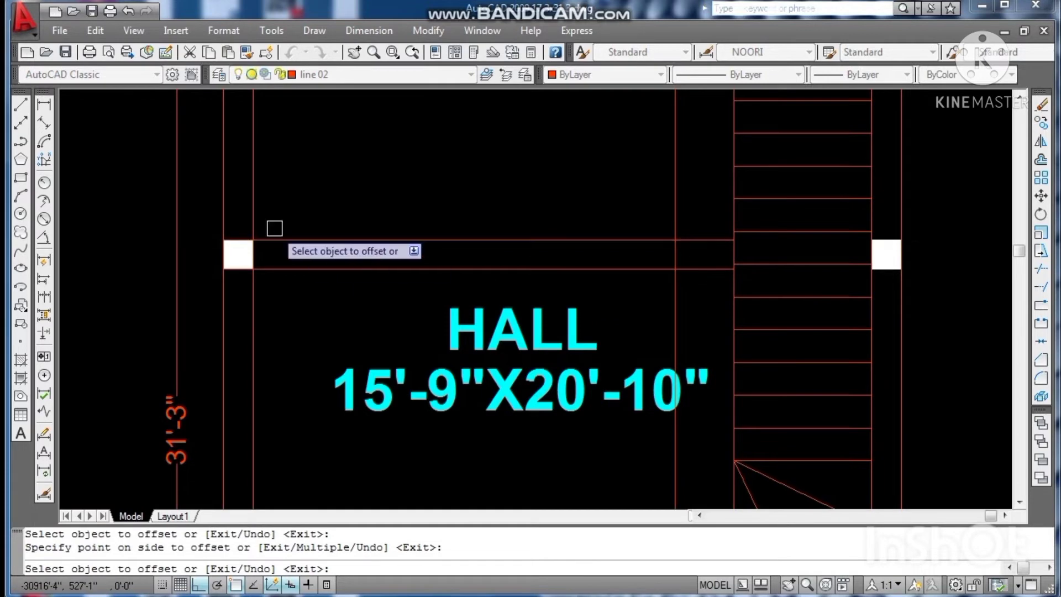
key(Escape)
key(Escape)
scroll(422, 296, down, 6)
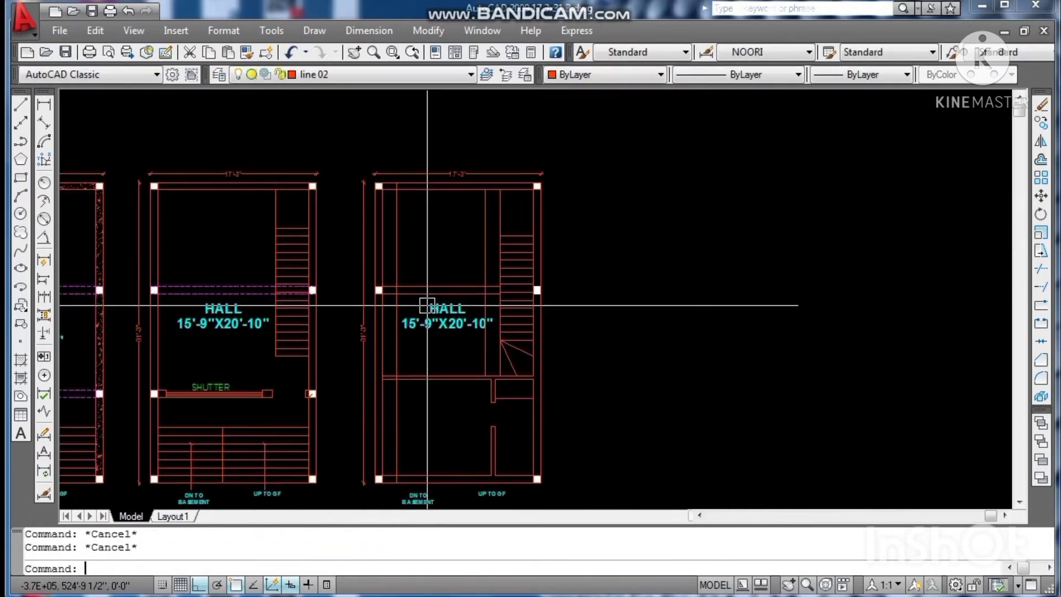
Step: Trim both 1.5' offset lines so only the pieces between the middle cross wall's two lines remain
scroll(426, 301, up, 4)
text(tr)
key(Return)
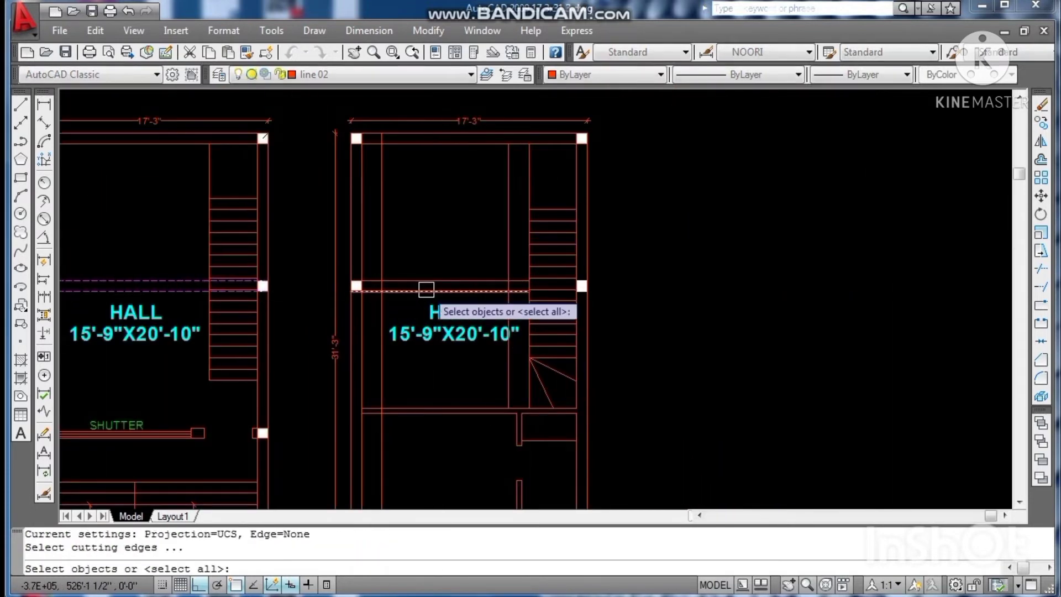
click(418, 287)
key(Return)
click(384, 304)
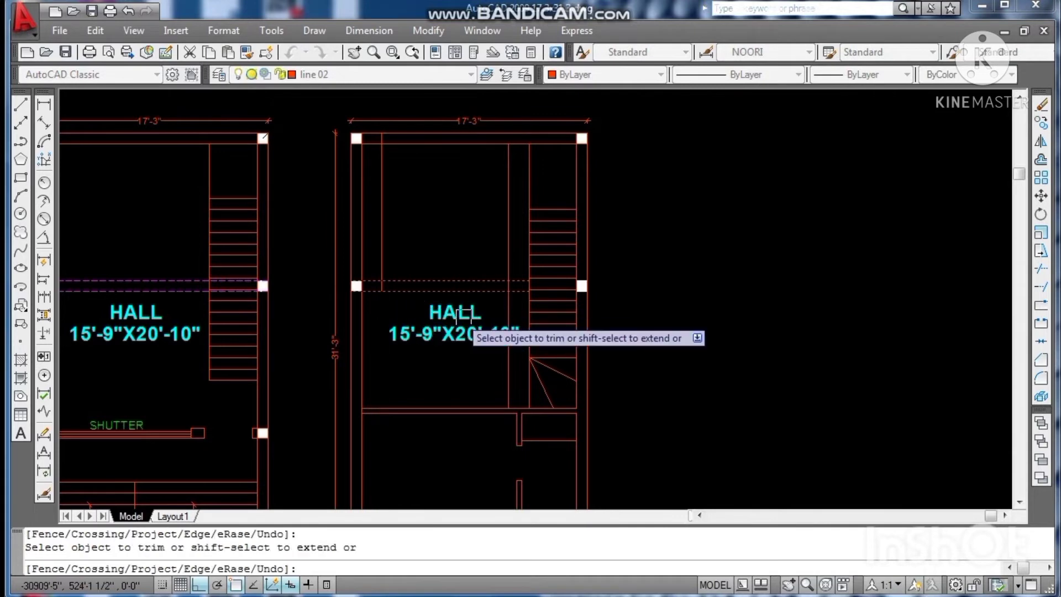
click(509, 362)
click(505, 238)
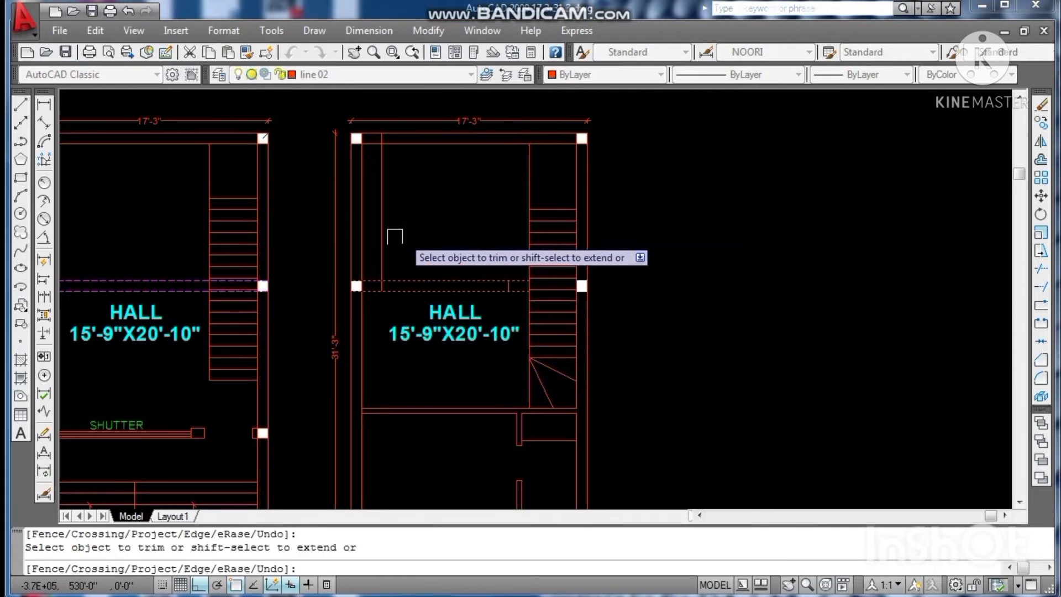
key(Escape)
key(Escape)
scroll(421, 313, up, 2)
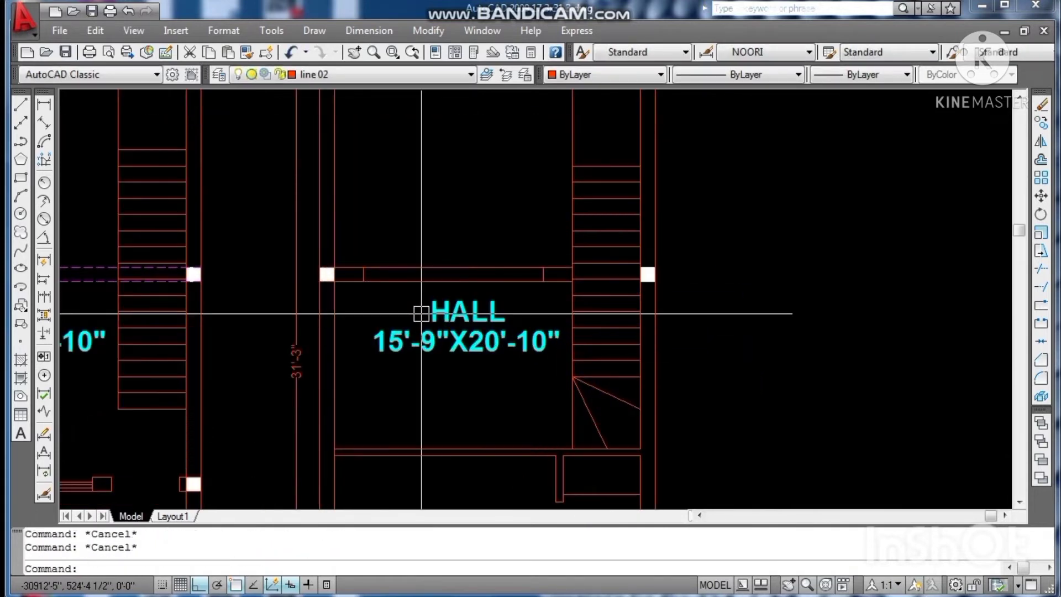
Step: Draw two crossing diagonals between the end lines inside the middle cross wall to mark the opening, and save the drawing
text(l)
key(Return)
click(363, 268)
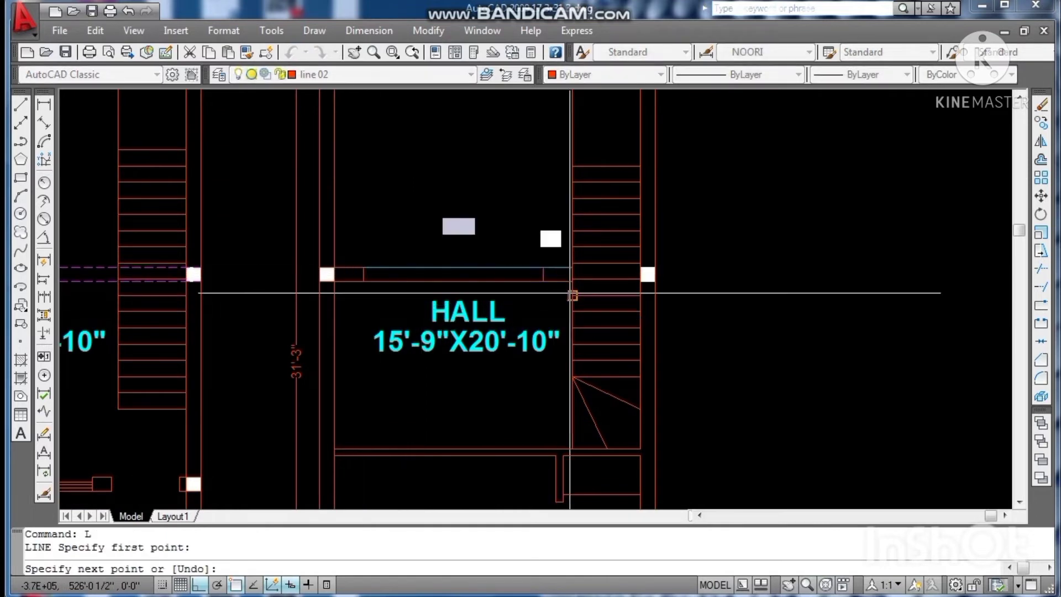
click(543, 282)
click(544, 268)
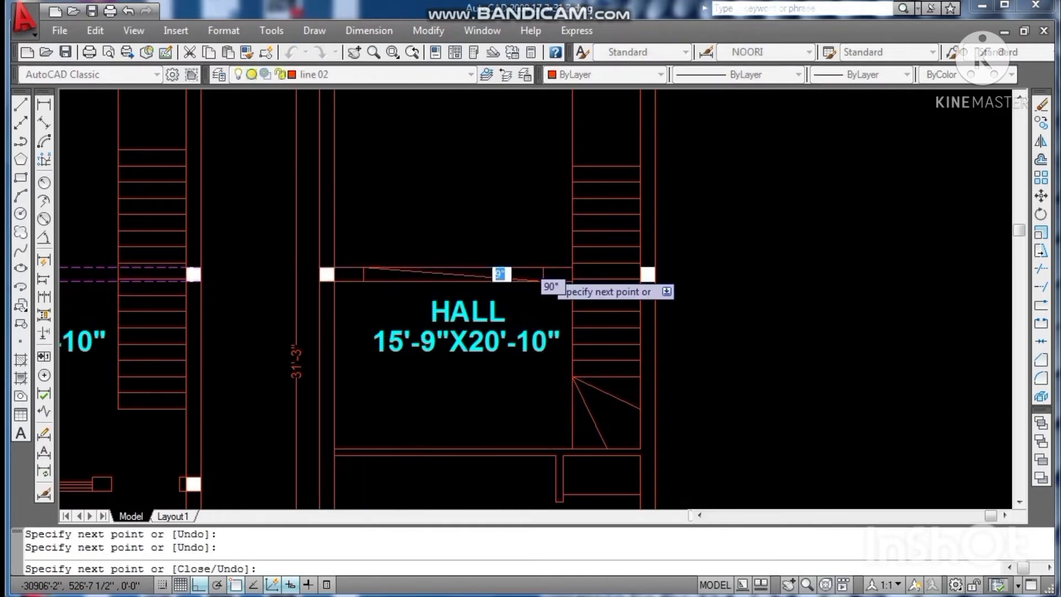
click(363, 282)
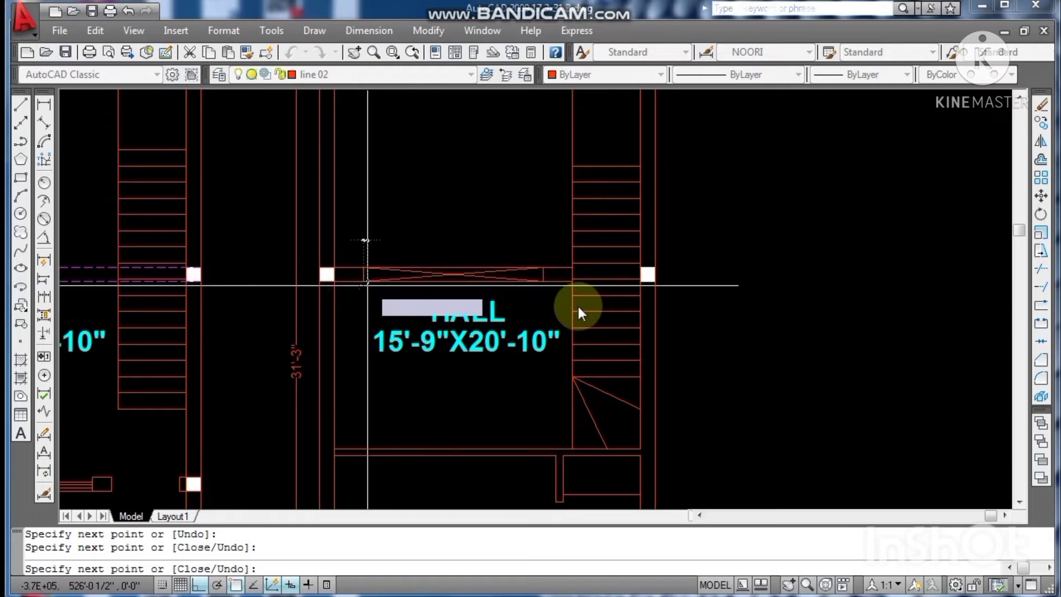
key(Escape)
key(Escape)
scroll(608, 309, down, 5)
scroll(600, 311, up, 3)
key(ctrl+s)
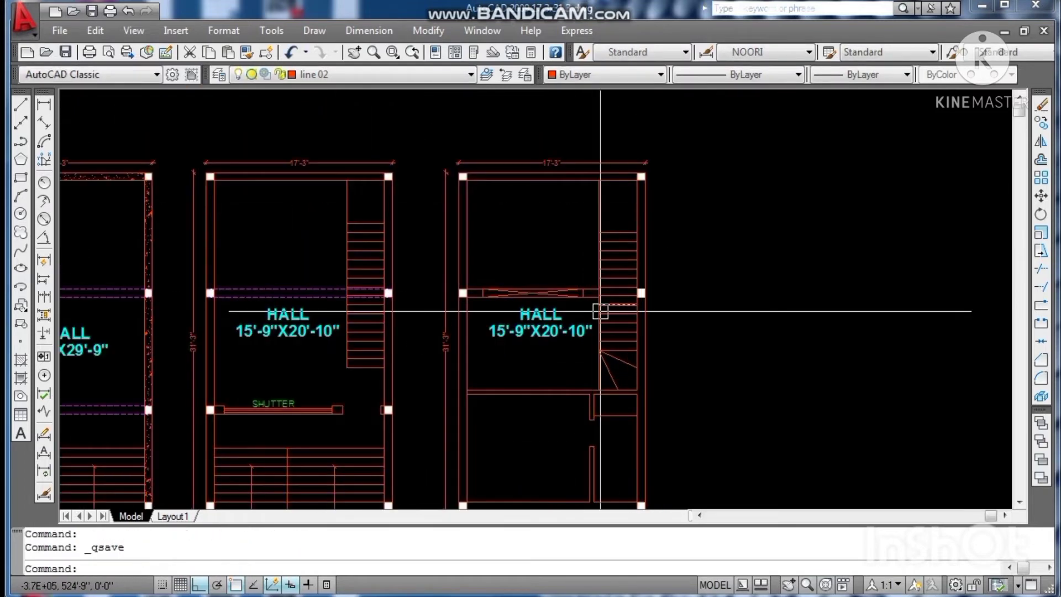
Step: Copy the HALL label and its 15'-9"X20'-10" size text into the room behind the middle cross wall
scroll(592, 288, up, 2)
key(Escape)
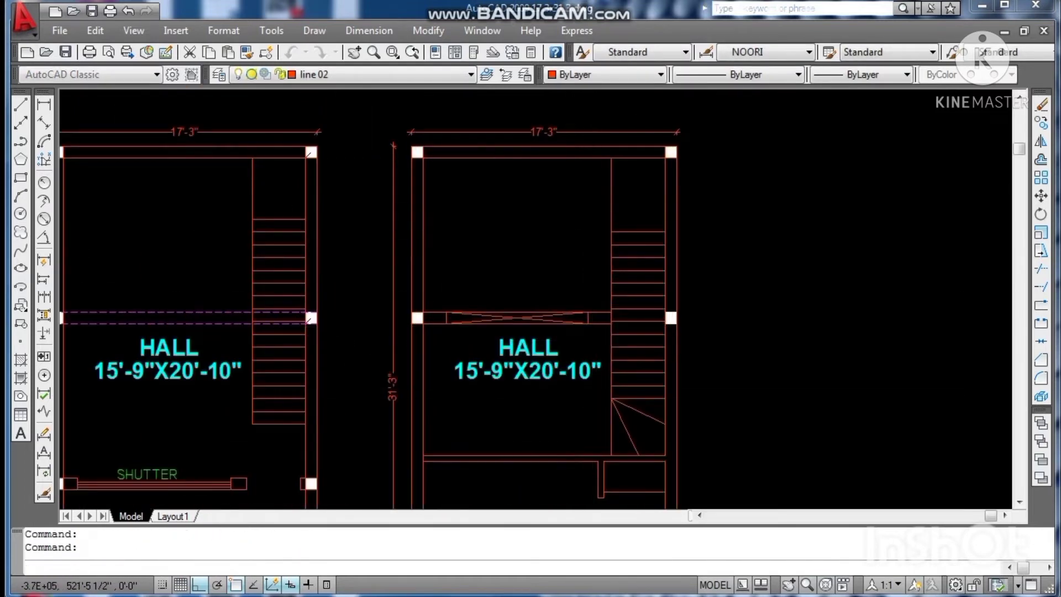
scroll(592, 390, up, 2)
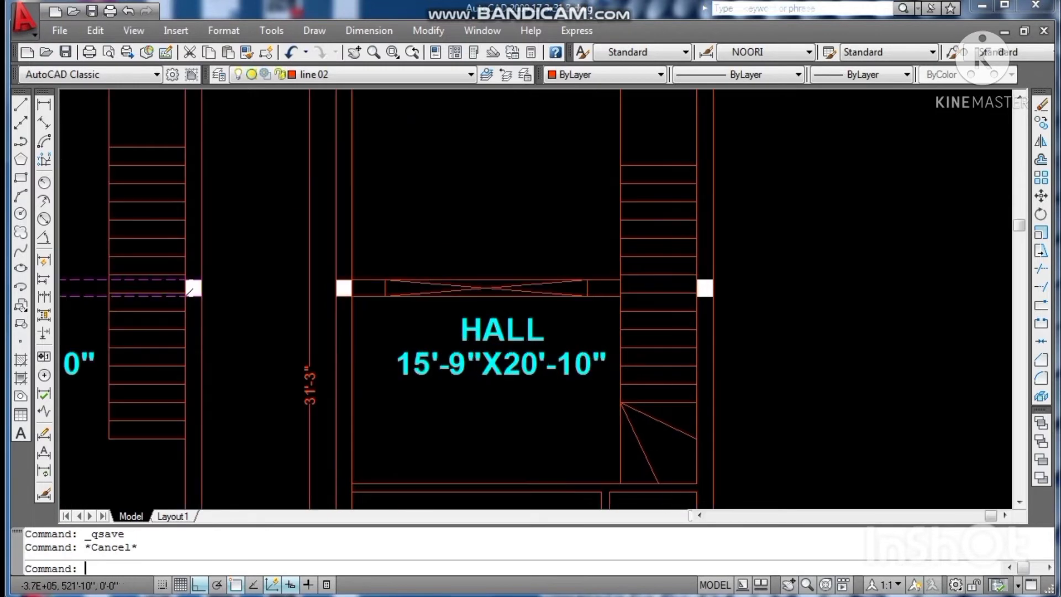
click(569, 324)
click(509, 374)
text(CO)
key(Return)
click(510, 379)
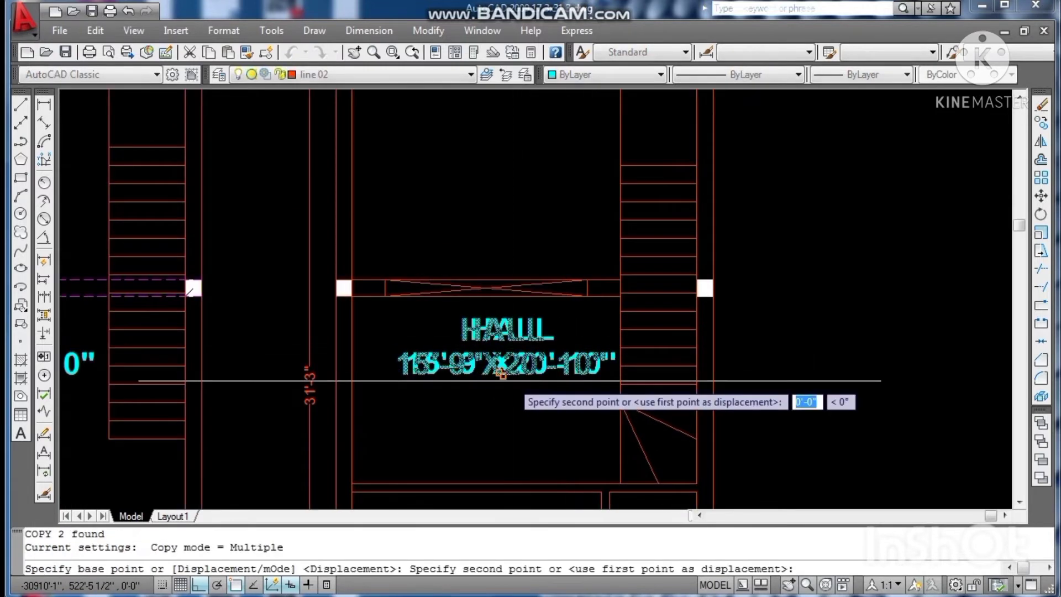
scroll(477, 411, down, 2)
click(461, 280)
key(Escape)
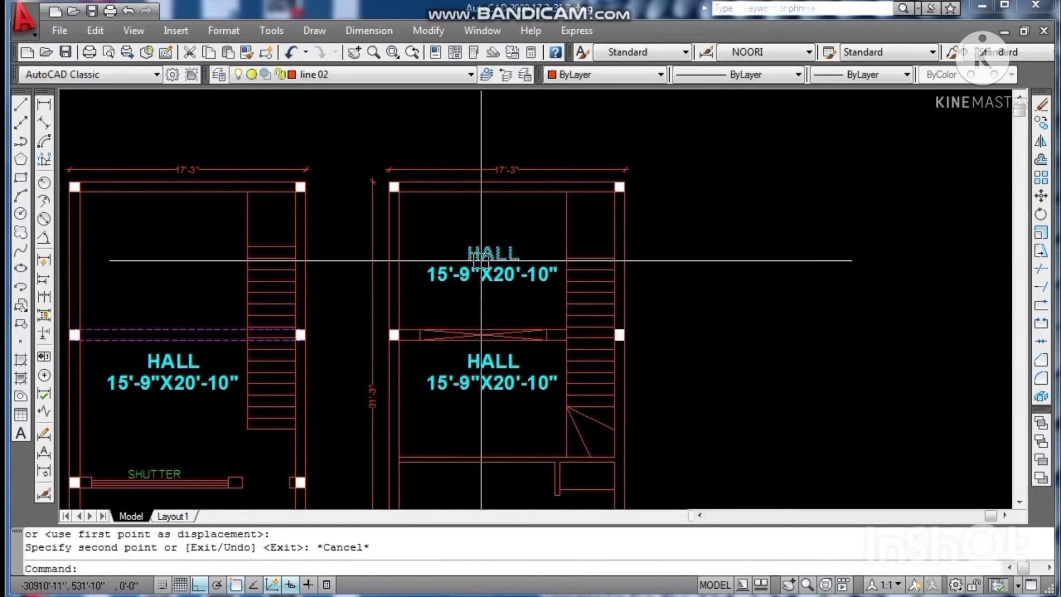
Step: Change the HALL label in the room behind the middle cross wall to VEERANDAH
double_click(481, 261)
text(VE)
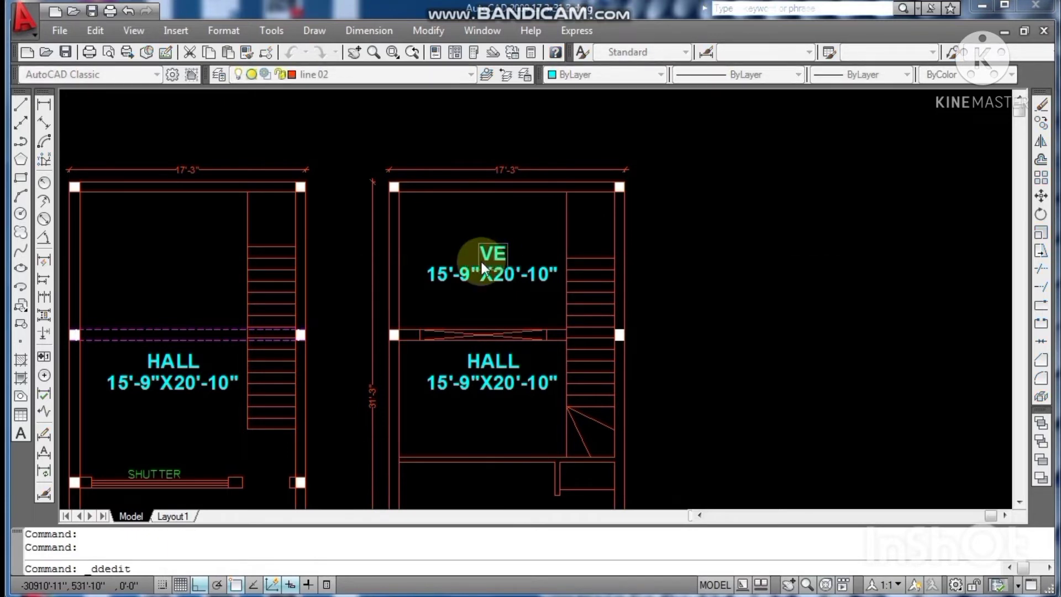
text(ERANDAH)
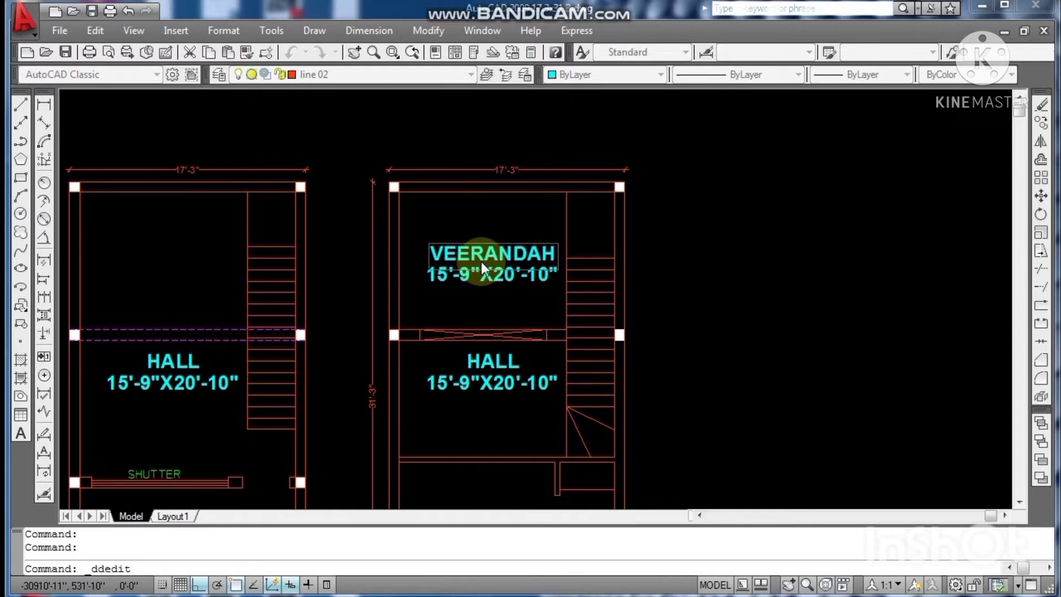
key(Return)
key(Escape)
scroll(540, 301, up, 2)
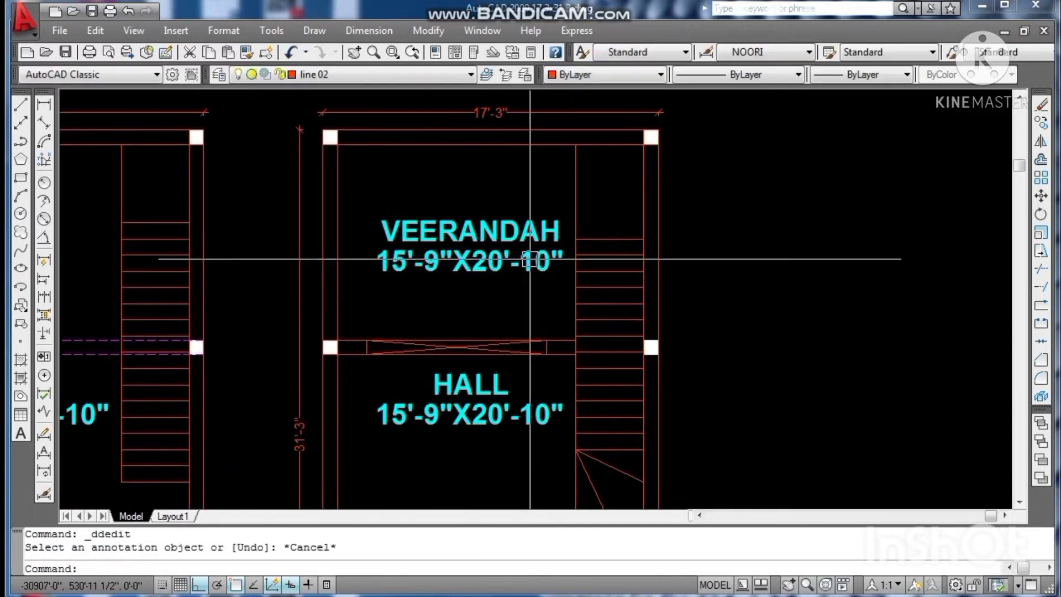
Step: Move the VEERANDAH label and its size text slightly away from the staircase towards the opposite side wall
key(Escape)
click(514, 197)
click(462, 306)
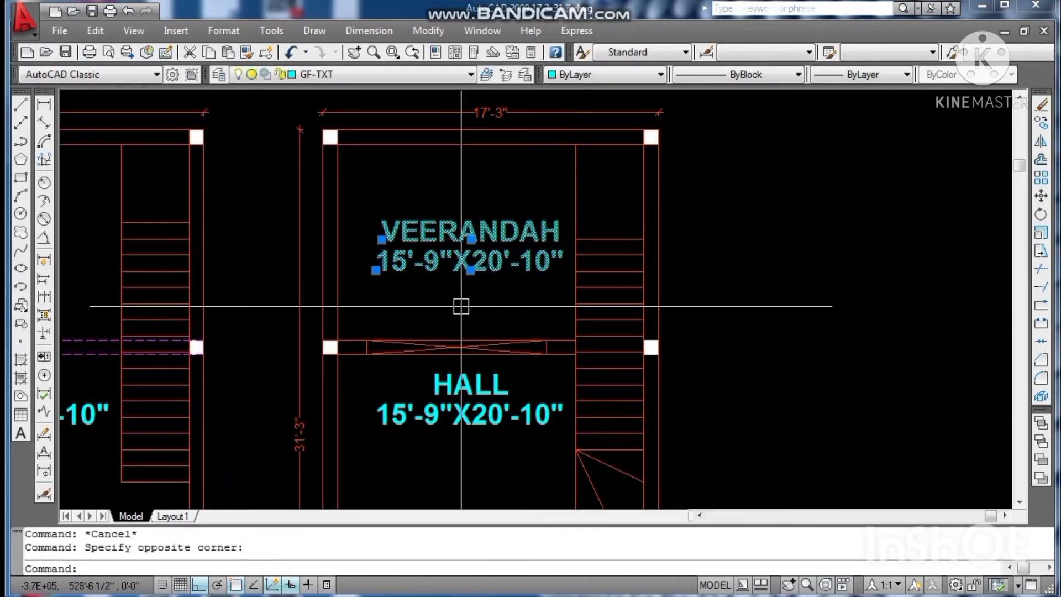
text(M)
key(Return)
click(503, 314)
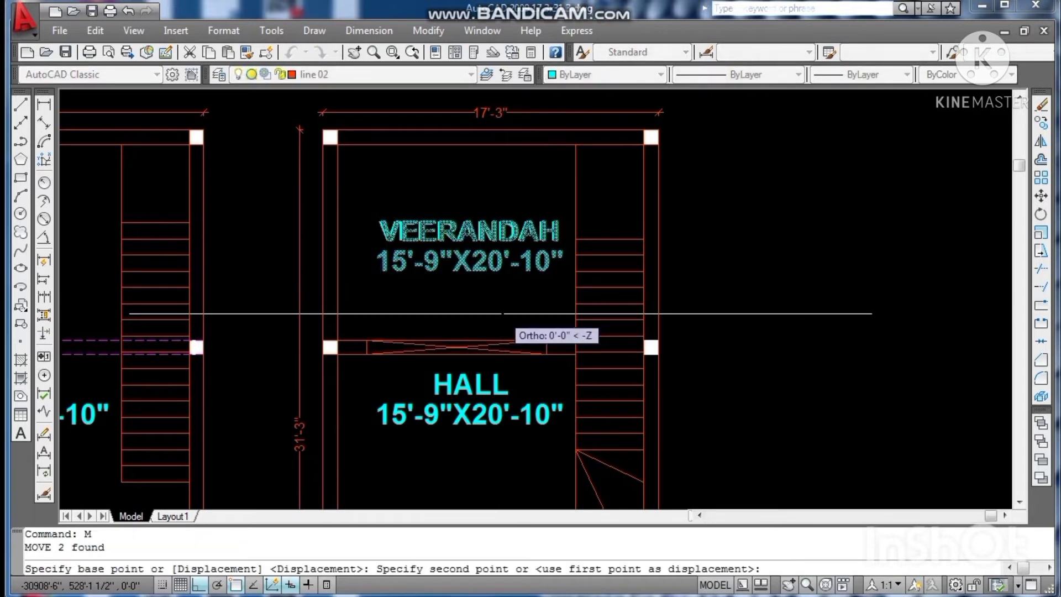
click(493, 314)
key(Escape)
key(Escape)
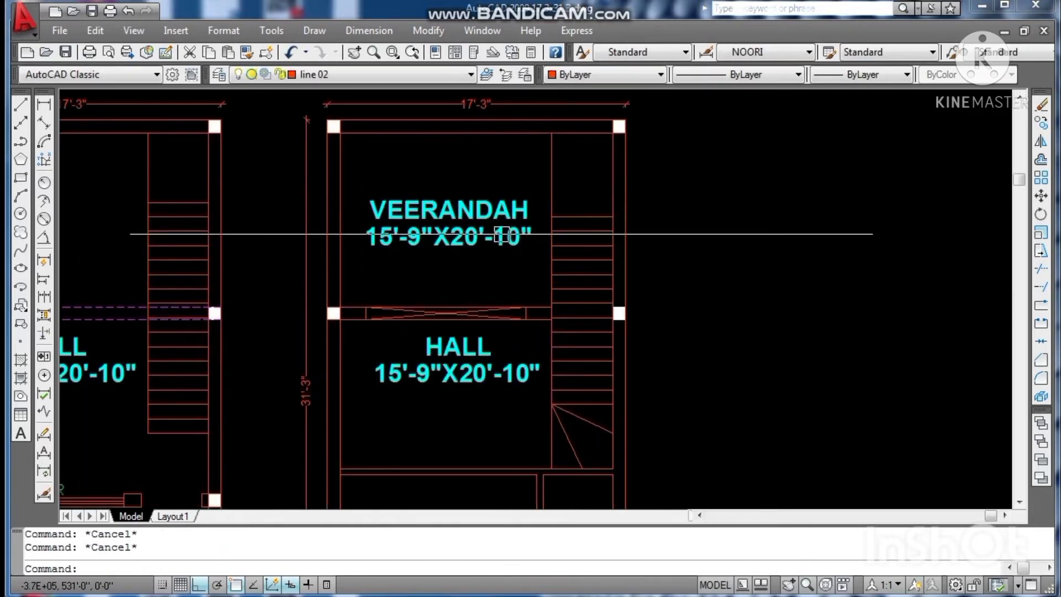
Step: Measure the veerandah's clear width along the middle cross wall, from the side wall's inner face to the staircase edge
scroll(262, 203, up, 2)
click(44, 105)
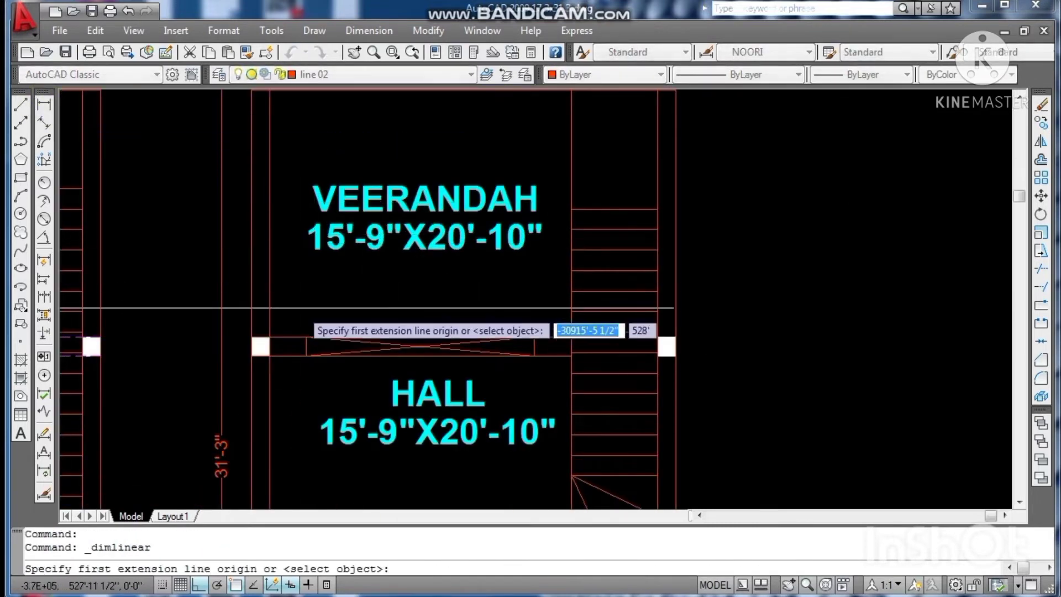
click(270, 337)
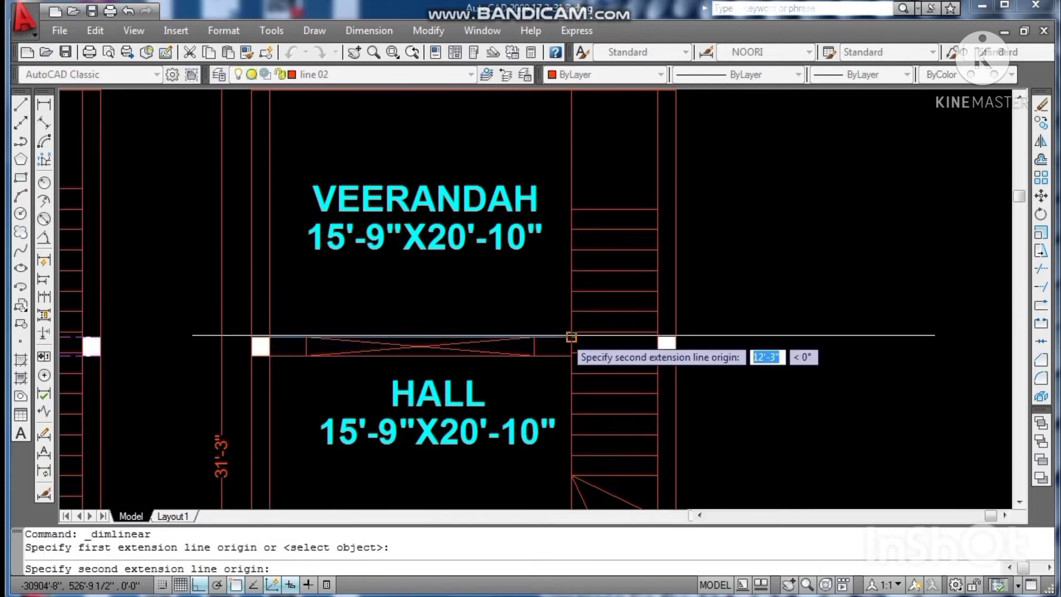
click(569, 335)
key(Escape)
Step: Set the width in the veerandah's size text to 12'-3"
scroll(353, 240, up, 2)
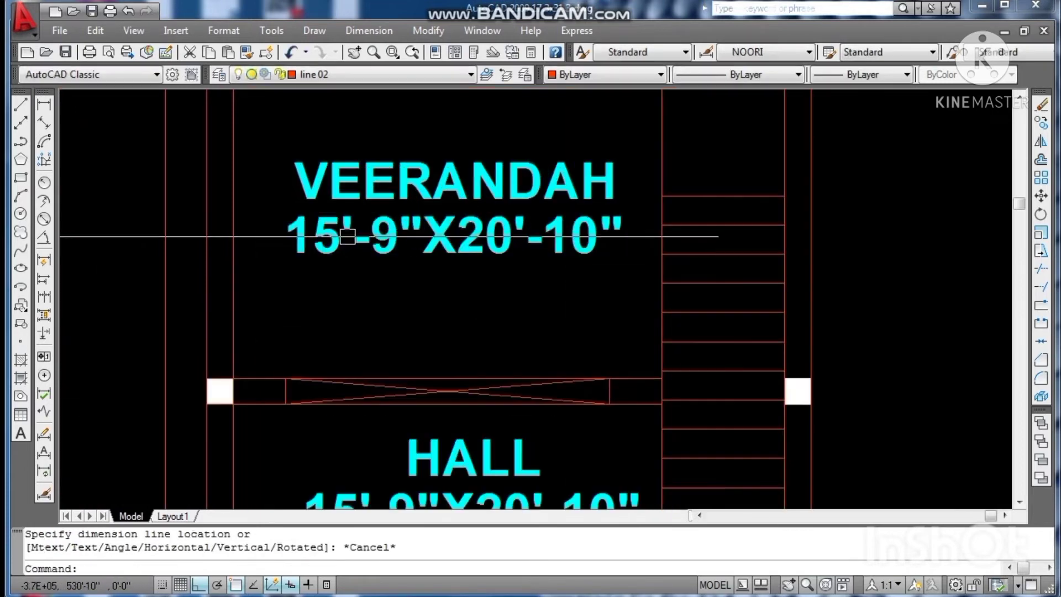
double_click(339, 238)
click(339, 239)
key(BackSpace)
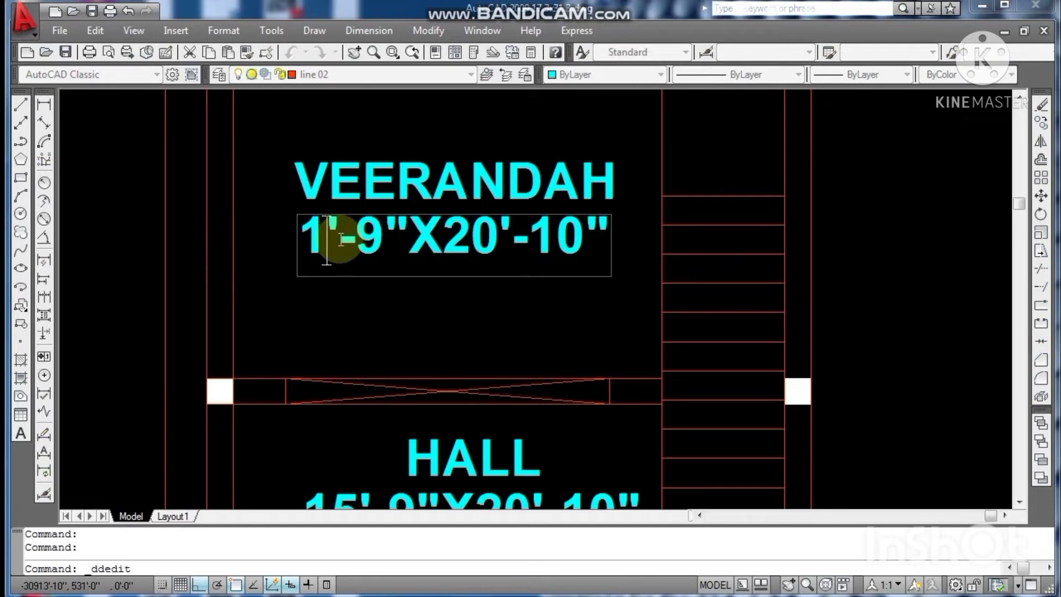
text(2)
key(BackSpace)
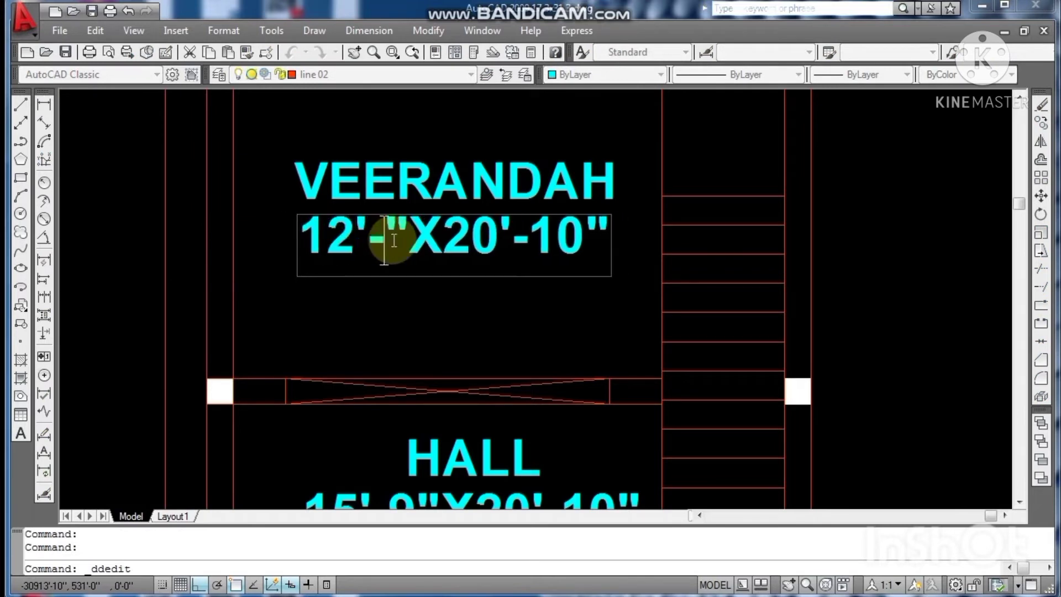
text(3)
click(419, 290)
scroll(419, 304, down, 2)
key(Escape)
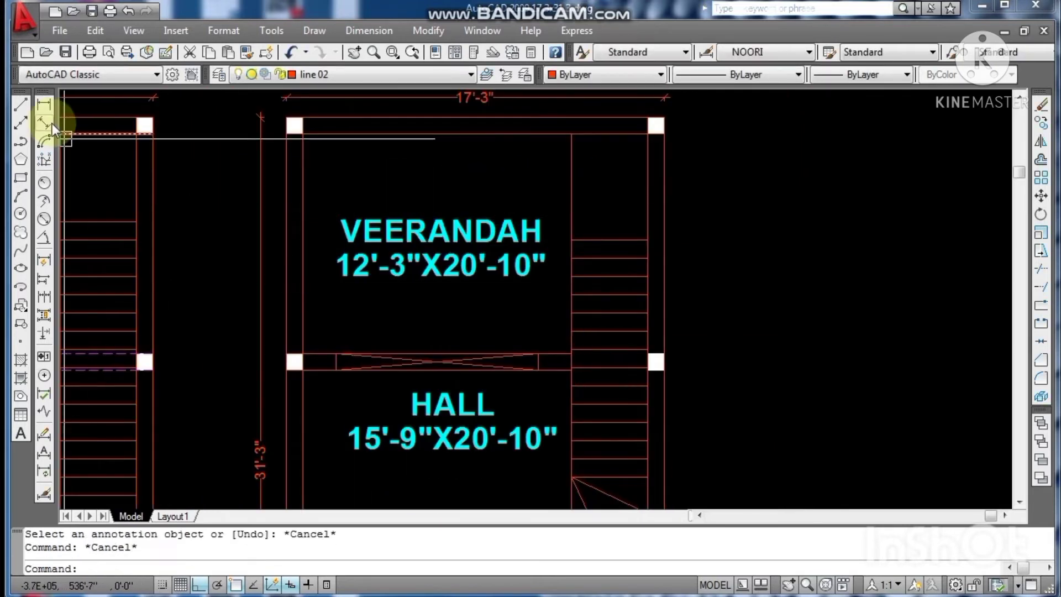
Step: Measure the veerandah's clear depth from the middle cross wall to the rear wall's inner face
click(44, 104)
click(301, 356)
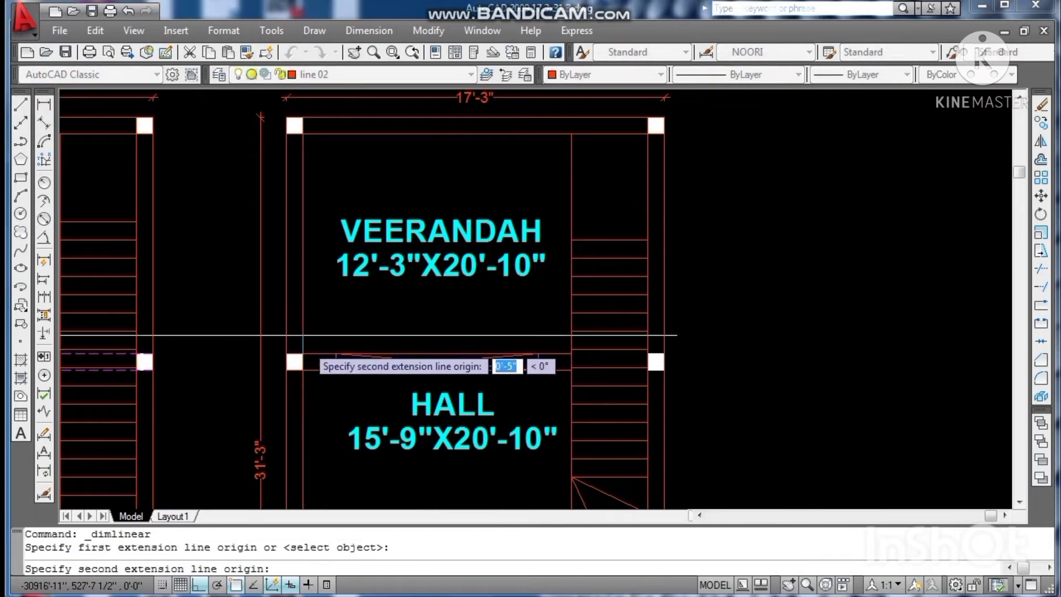
click(304, 133)
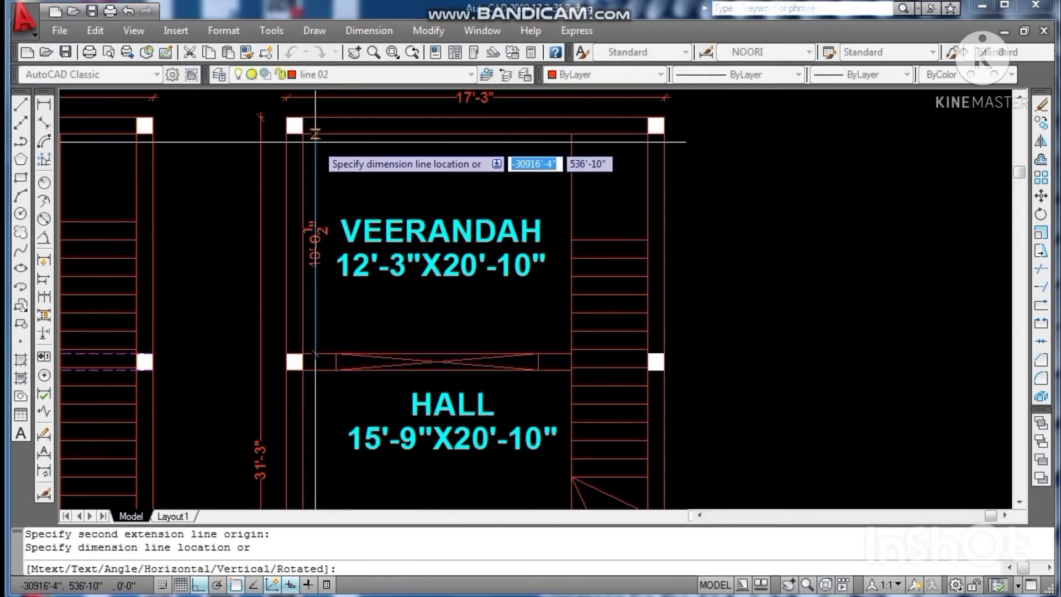
key(Escape)
Step: Set the depth in the veerandah's size text to 10'-0.5"
scroll(491, 254, up, 2)
double_click(469, 279)
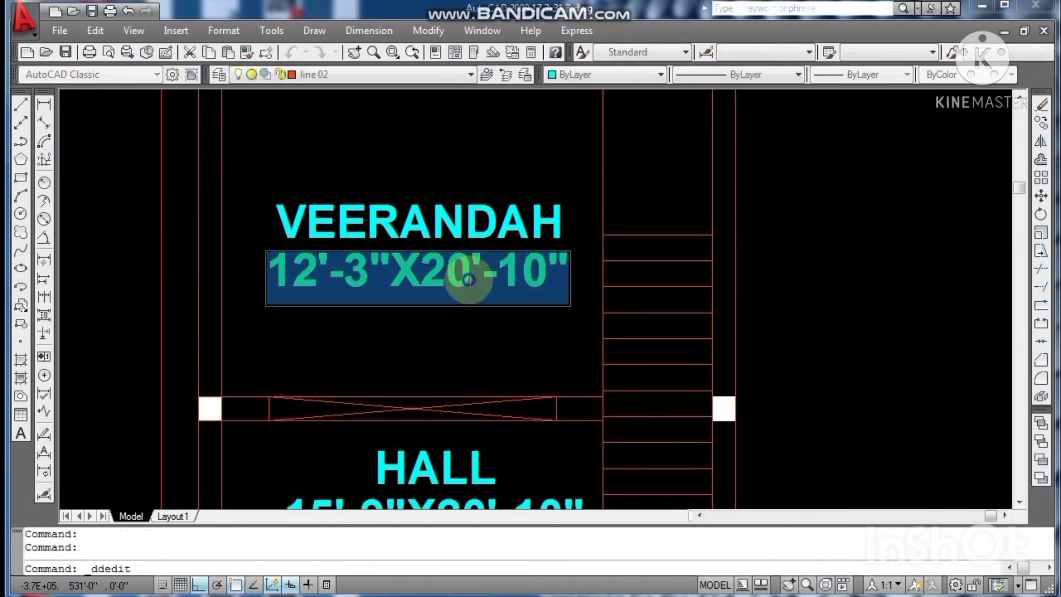
click(469, 279)
key(BackSpace)
key(BackSpace)
text(10)
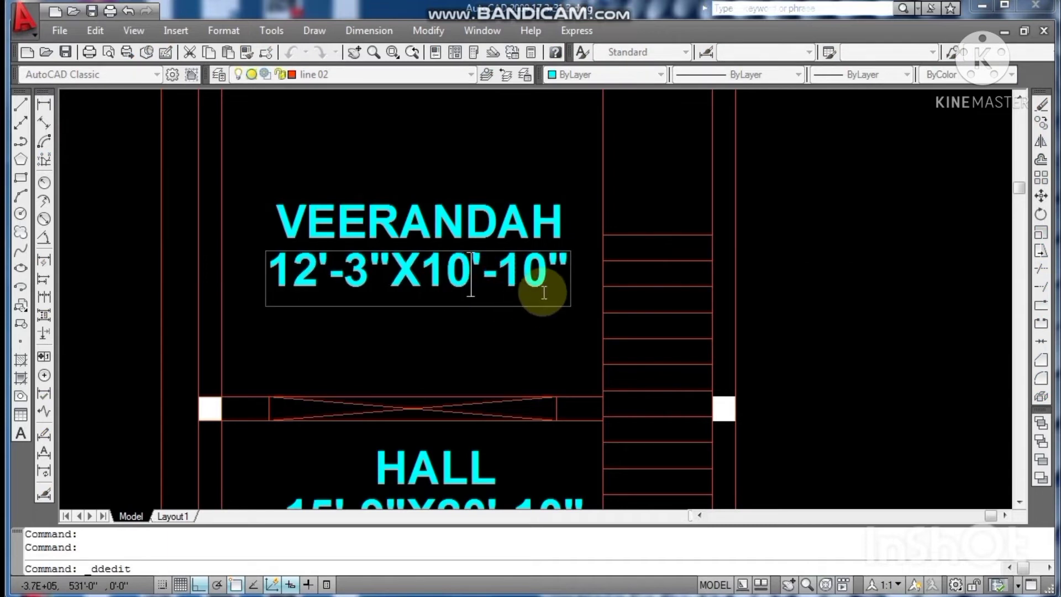
key(BackSpace)
key(BackSpace)
text(0.5)
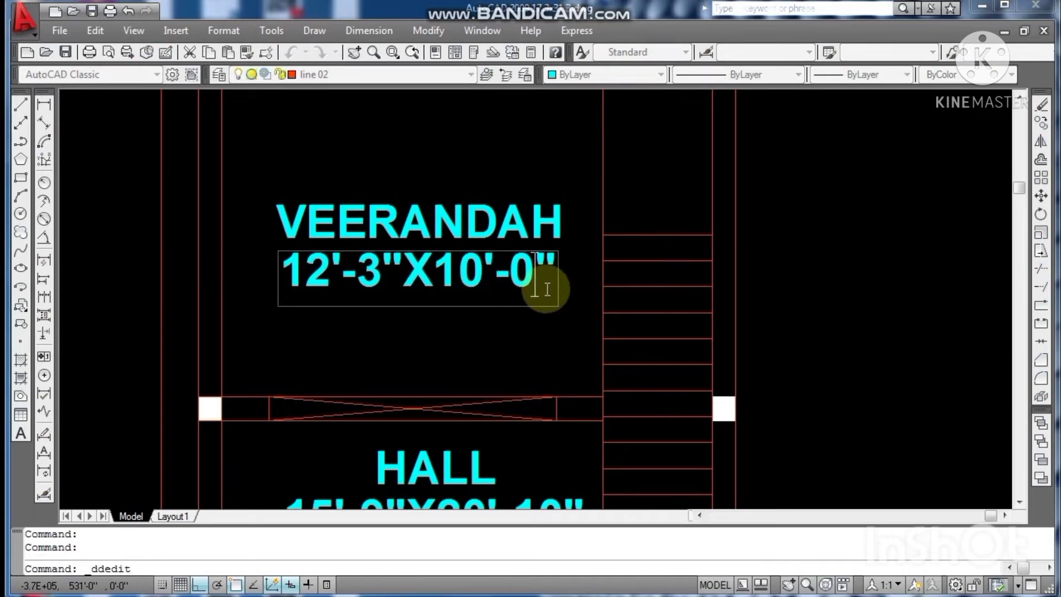
key(Return)
scroll(552, 317, down, 2)
key(Escape)
key(Escape)
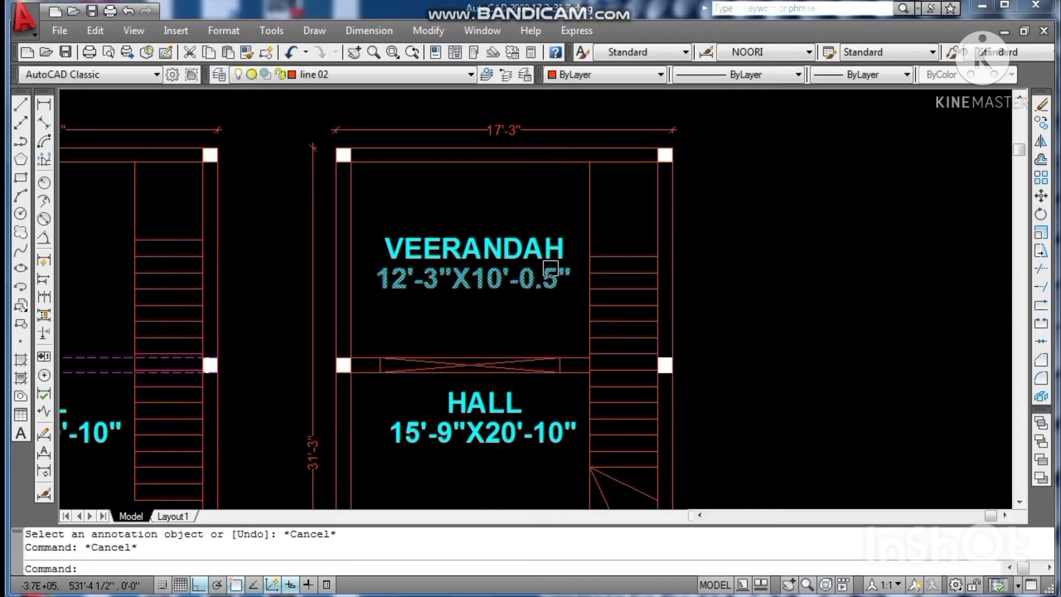
Step: Delete the UP TO GF and DN TO BASEMENT labels below the copied plan, and save the drawing
scroll(530, 235, down, 4)
scroll(517, 331, up, 1)
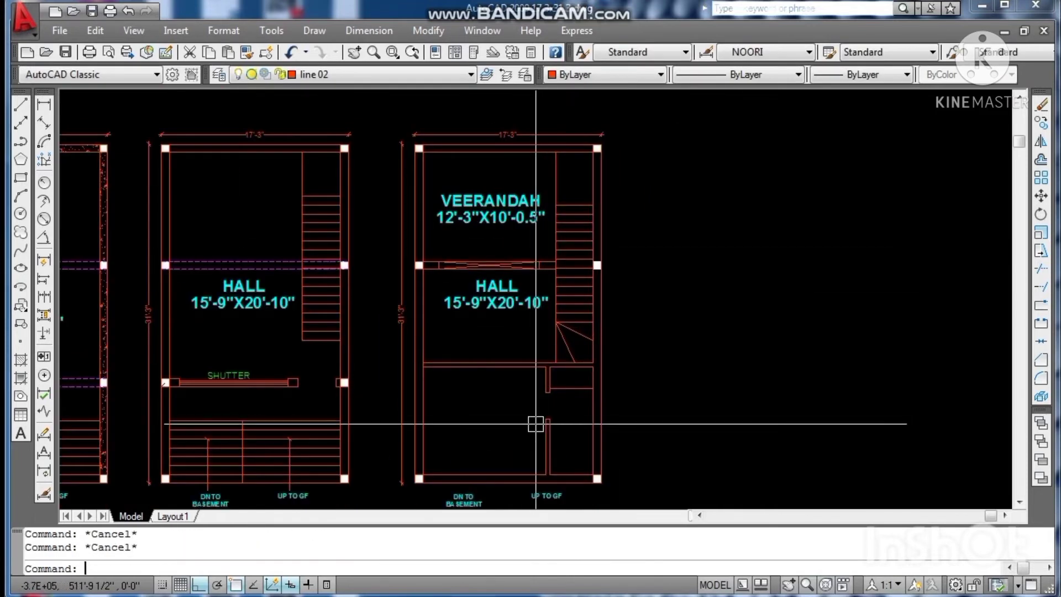
scroll(524, 370, down, 2)
scroll(528, 479, up, 1)
click(532, 412)
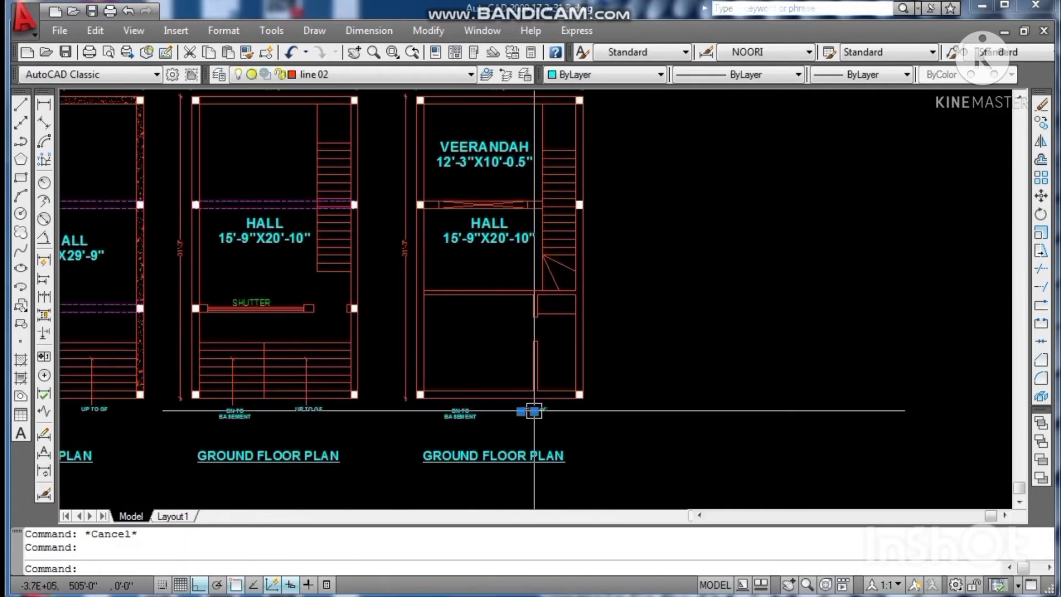
scroll(474, 419, up, 3)
click(460, 416)
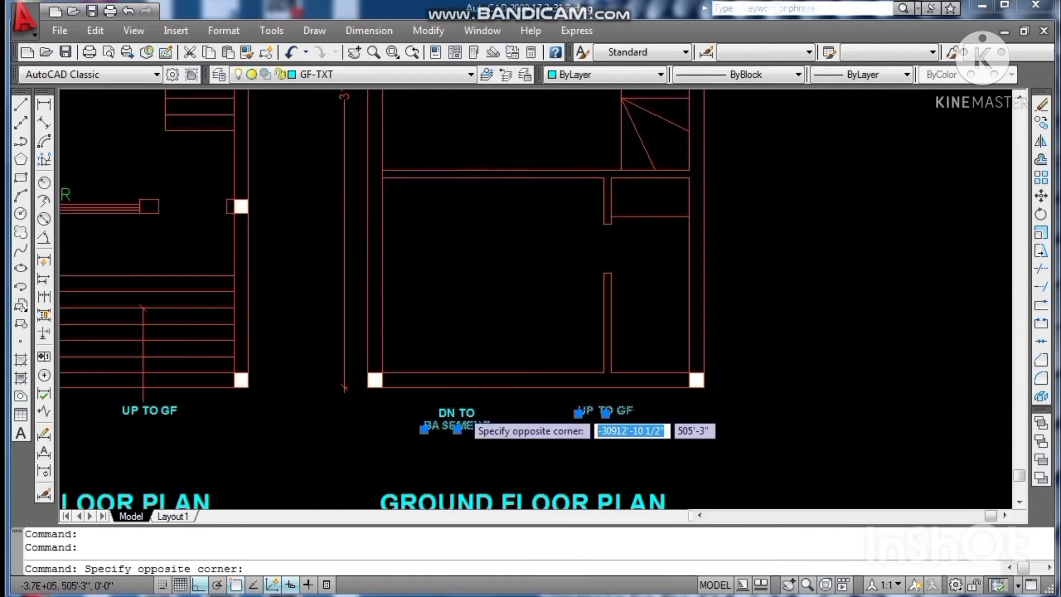
click(474, 425)
key(Delete)
click(474, 415)
key(Delete)
scroll(594, 454, down, 5)
key(Escape)
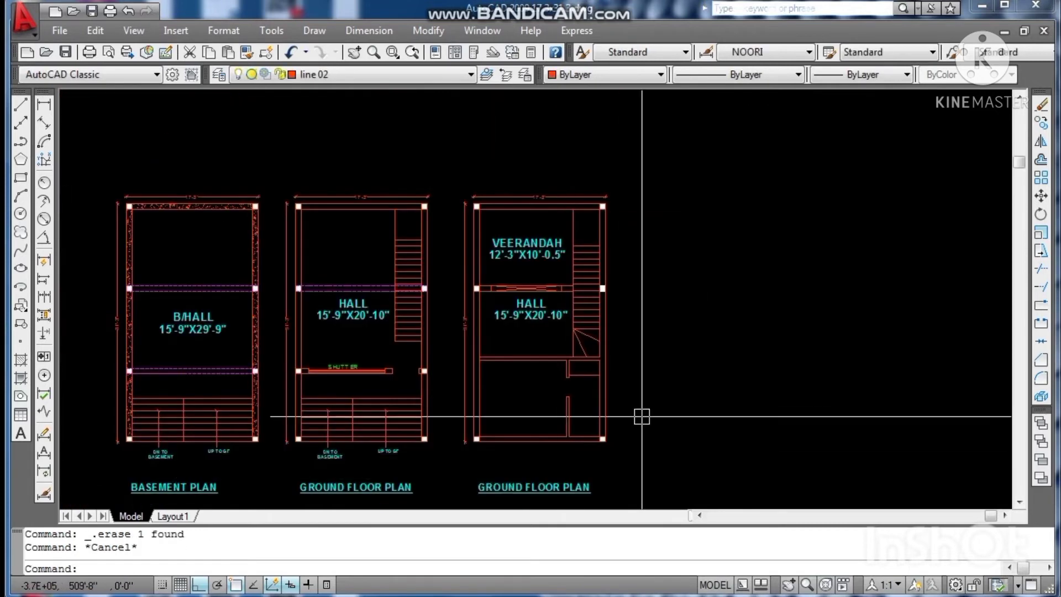
key(ctrl+s)
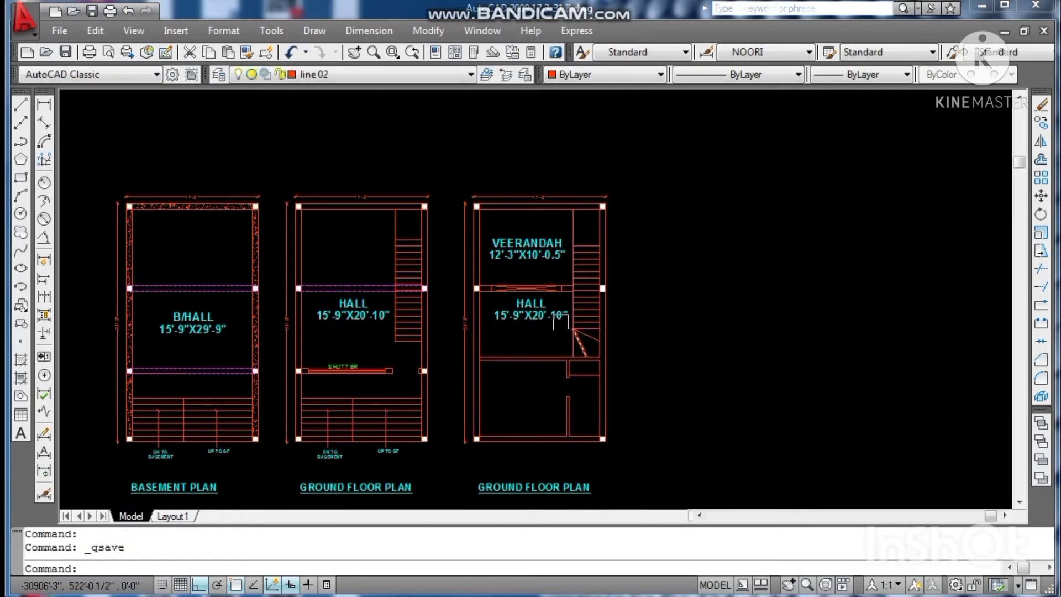
Step: Delete the HALL label and its 15'-9"X20'-10" size text from the copied plan's middle room, and save the drawing
scroll(545, 301, up, 3)
key(Escape)
click(542, 293)
click(475, 302)
key(Escape)
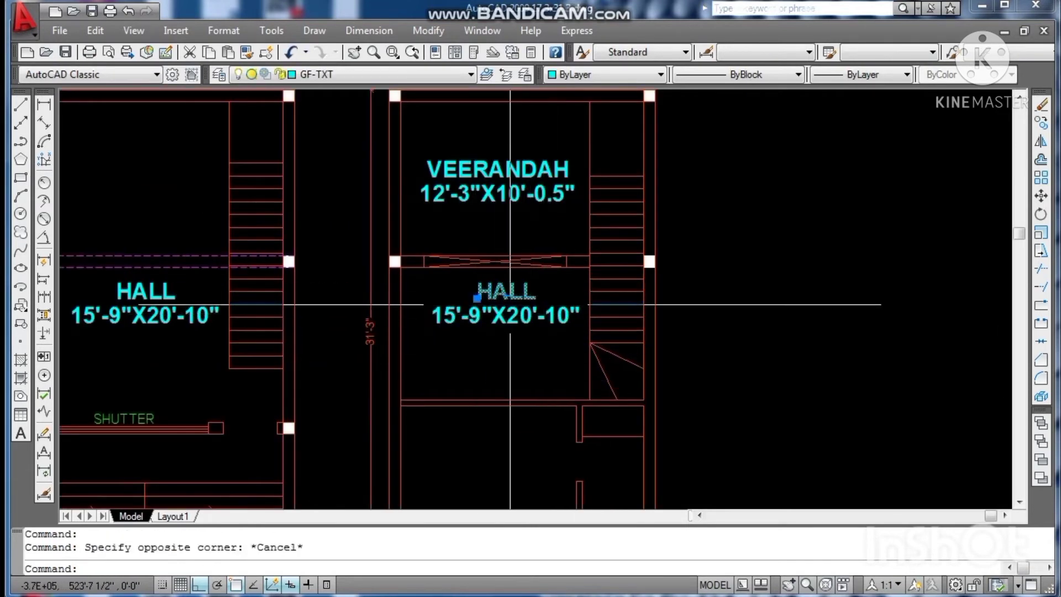
click(544, 289)
click(508, 332)
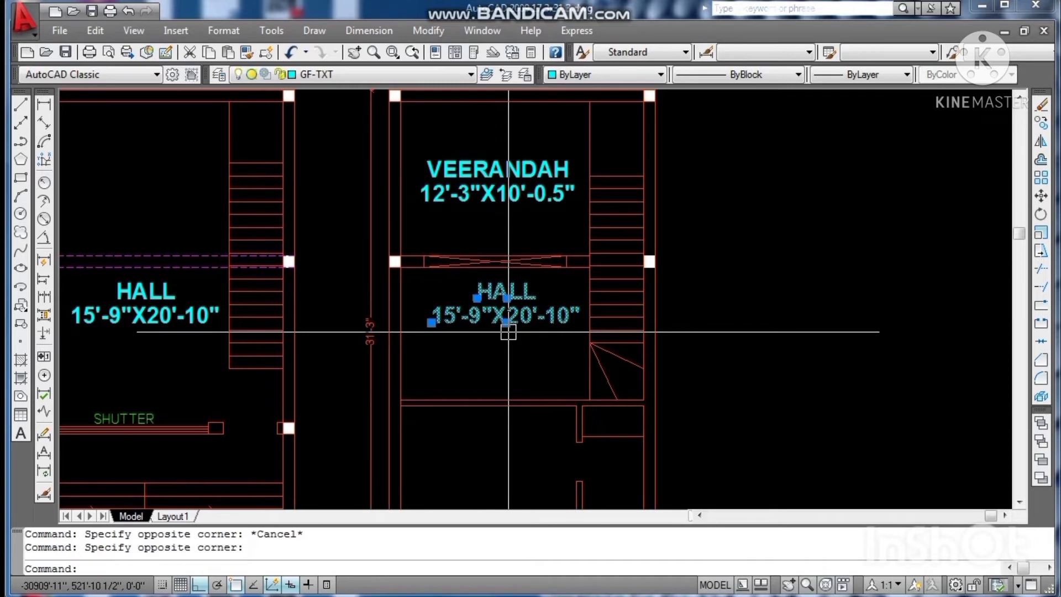
key(Delete)
scroll(546, 319, down, 3)
key(Escape)
key(Escape)
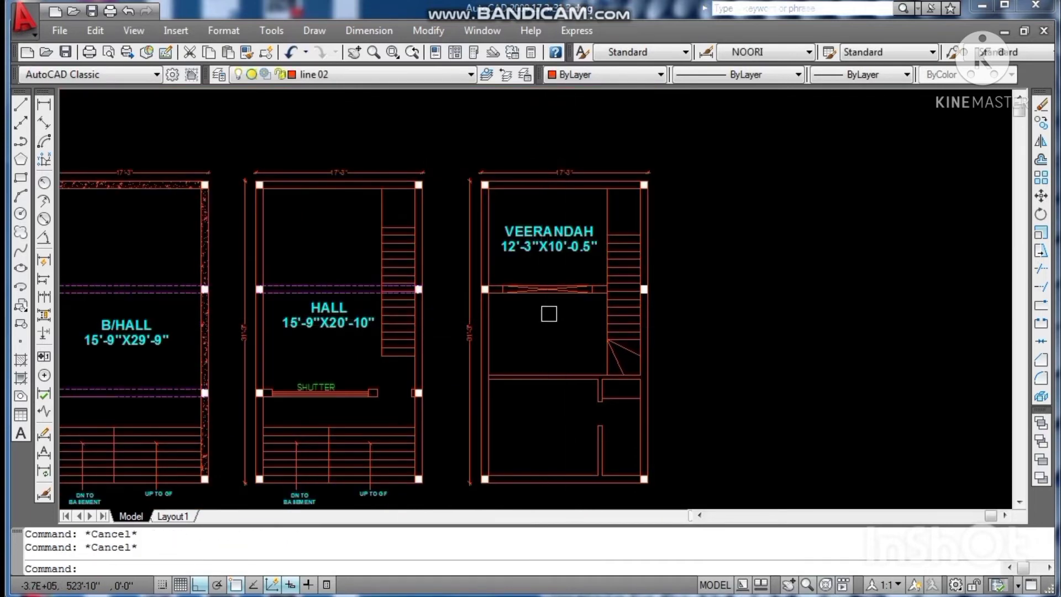
key(ctrl+s)
key(Escape)
Step: Scale the VEERANDAH label and its size text by a factor of 0.5
scroll(585, 243, up, 2)
click(581, 205)
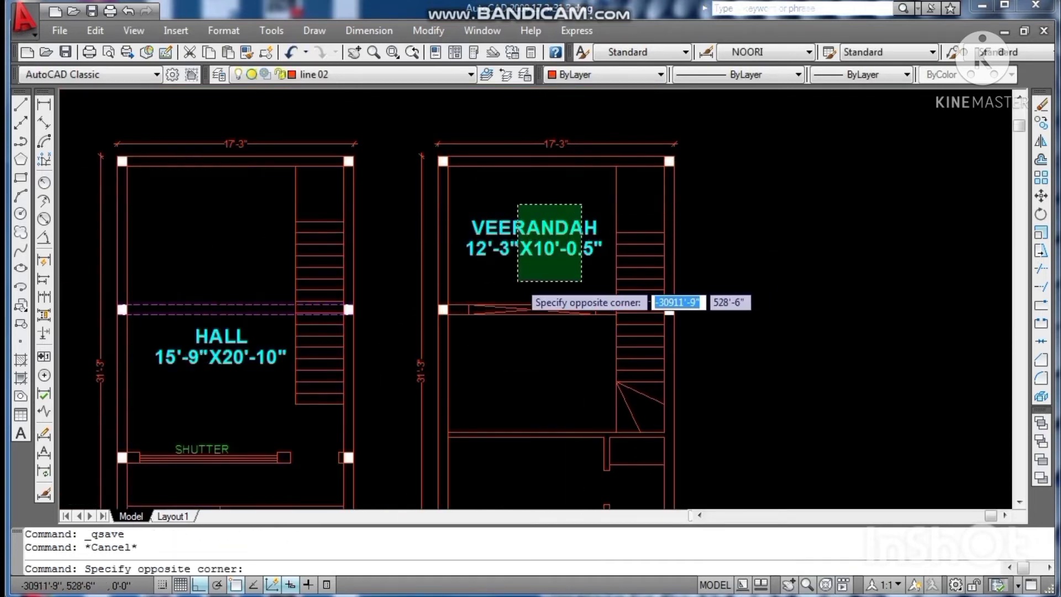
click(518, 281)
key(Return)
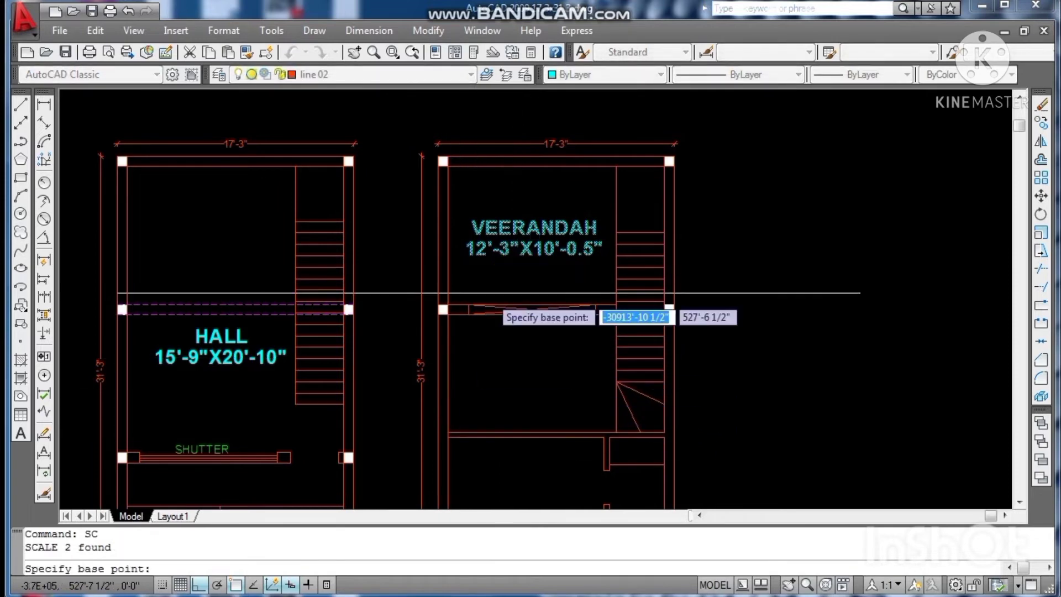
click(472, 258)
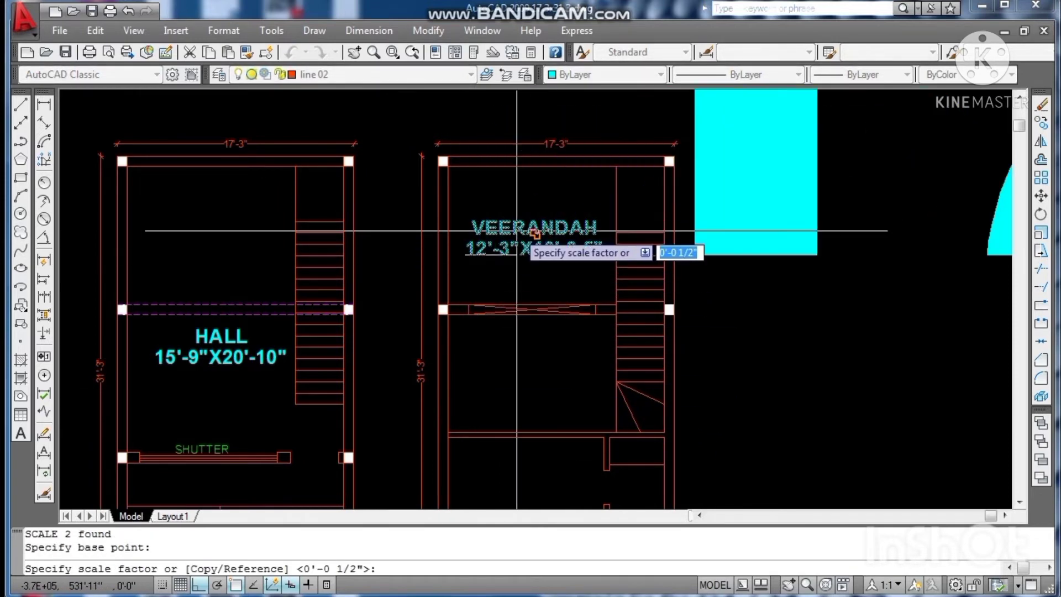
text(0.5)
key(Return)
key(Escape)
key(Escape)
Step: Move the reduced VEERANDAH label and size text sideways to the middle of its room, and save the drawing
click(511, 217)
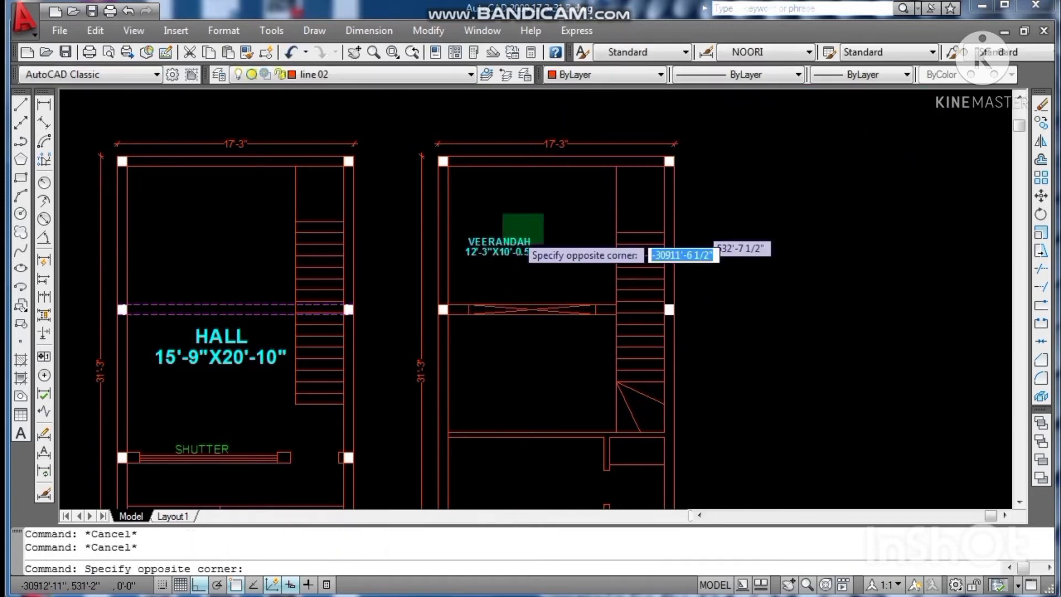
click(486, 259)
text(m)
key(Return)
click(500, 271)
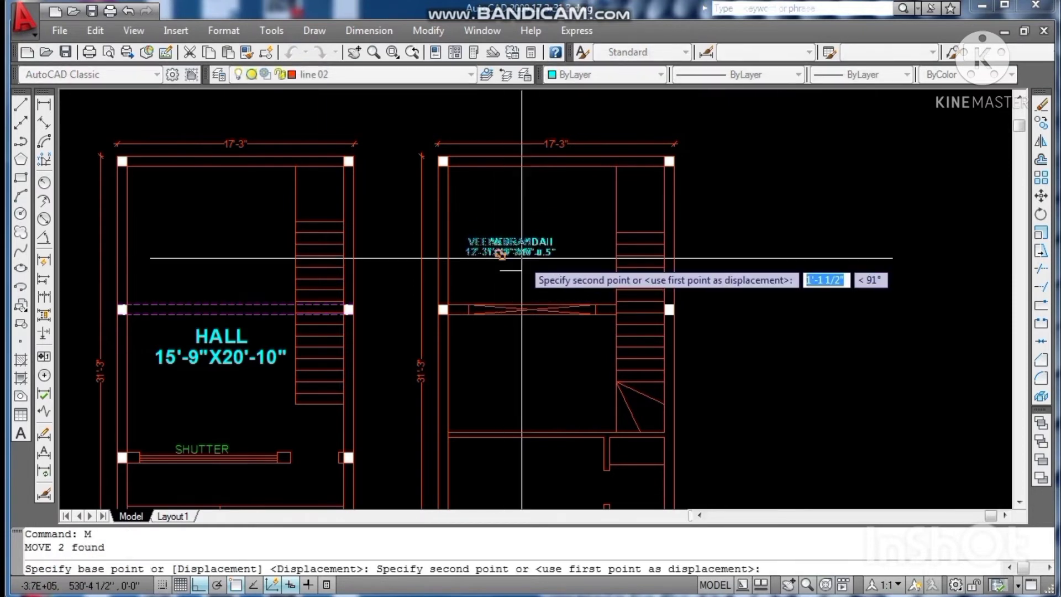
key(Escape)
key(Escape)
scroll(592, 277, down, 3)
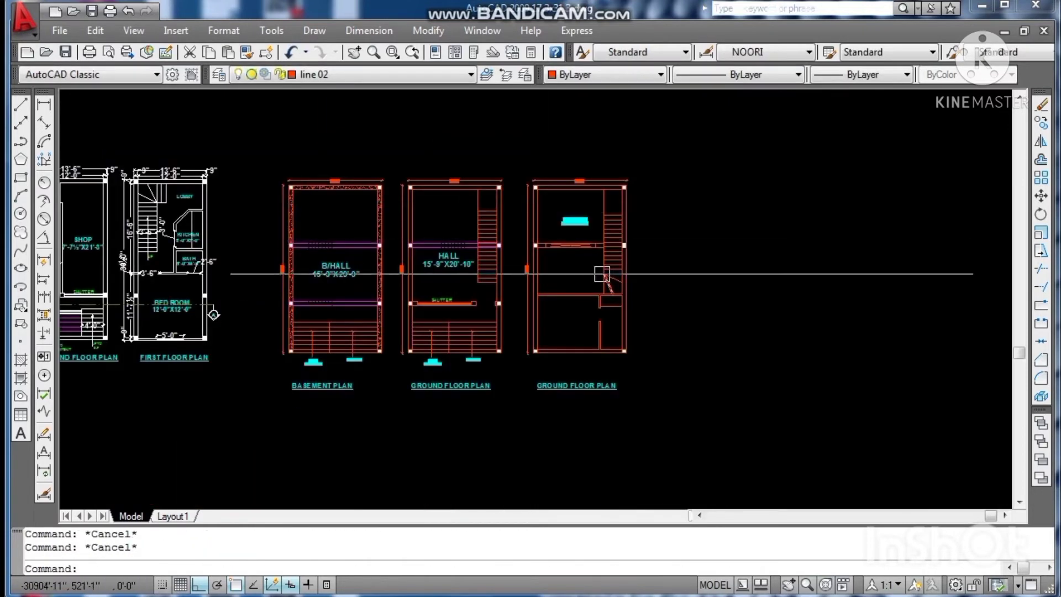
scroll(600, 280, up, 2)
key(ctrl+s)
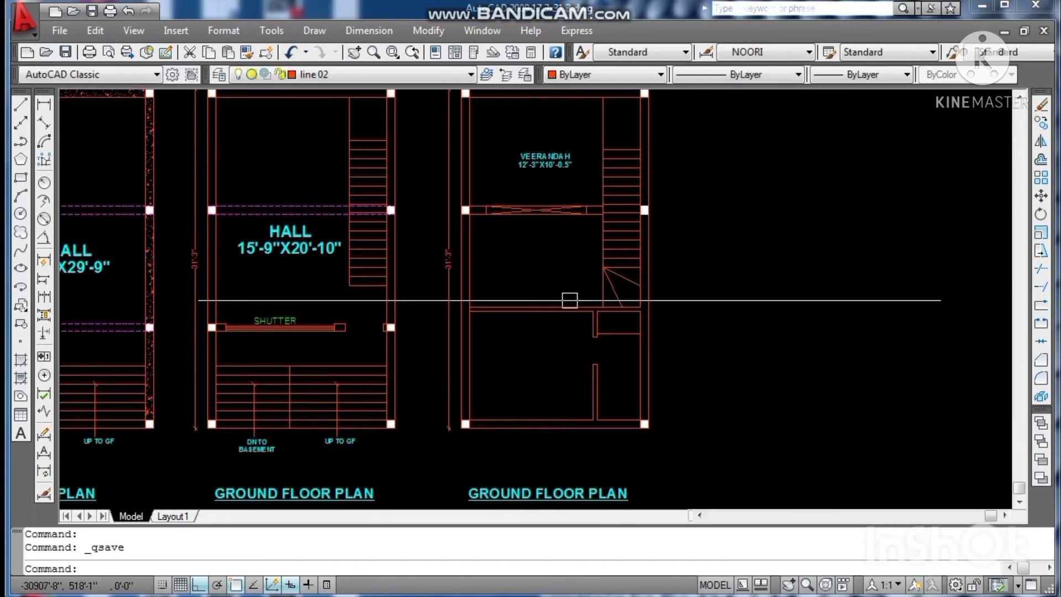
Step: Copy the VEERANDAH label and its size text about 9'-5" straight down into the middle room
scroll(585, 123, up, 2)
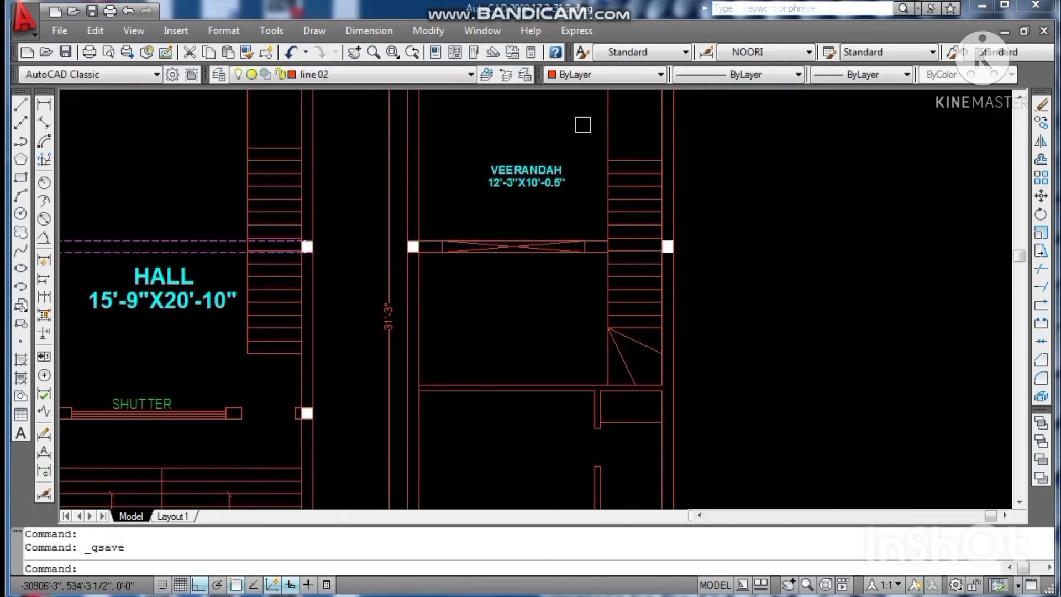
click(568, 138)
click(508, 209)
text(c)
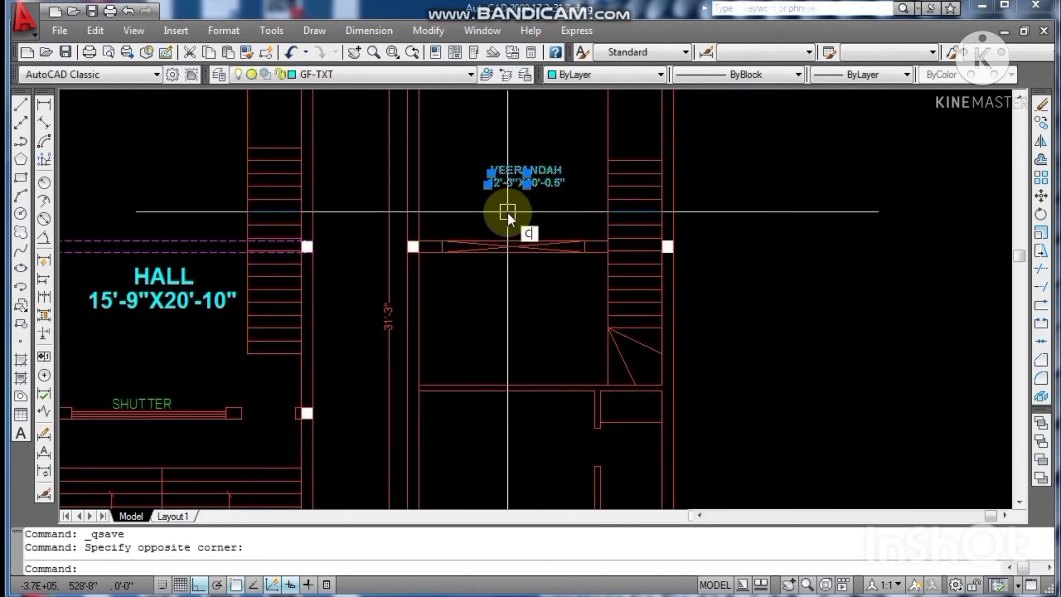
text(o)
key(Return)
click(509, 212)
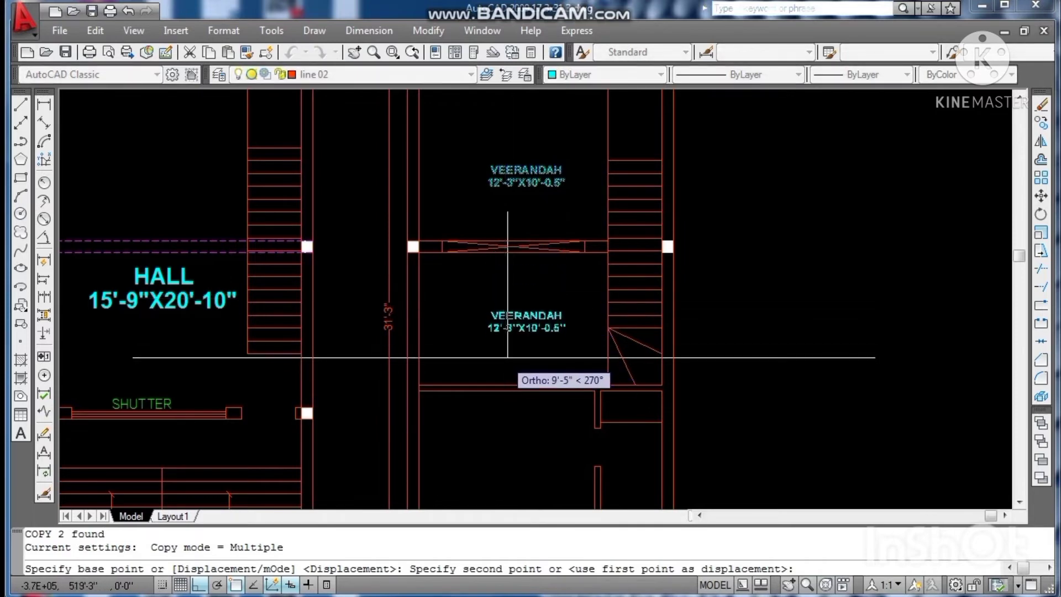
click(507, 358)
key(Escape)
Step: Change the copied label in the middle room to OPEN TO SKY
scroll(517, 313, up, 3)
double_click(512, 313)
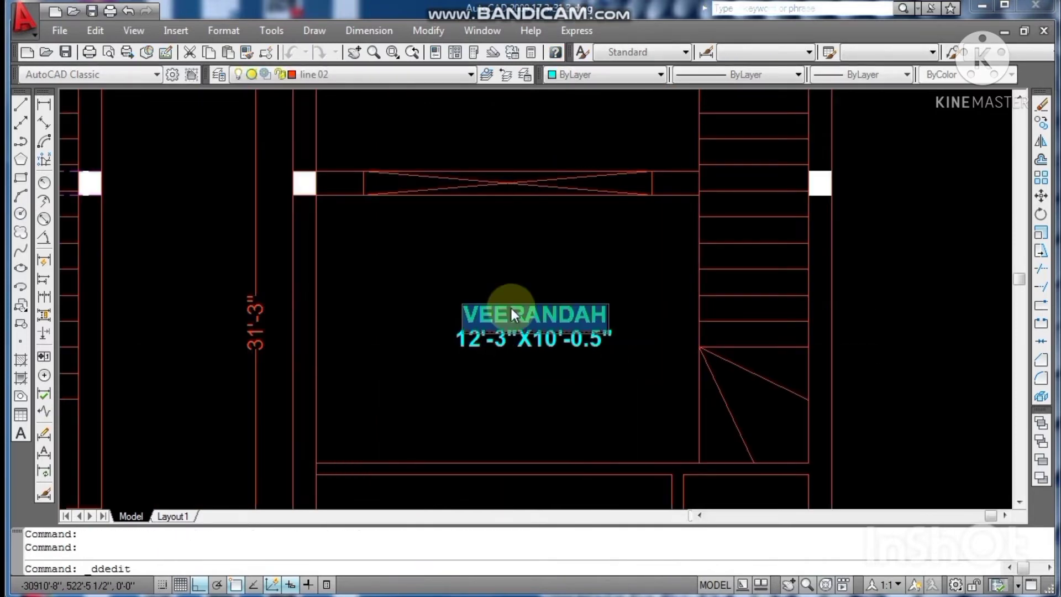
text(OPE)
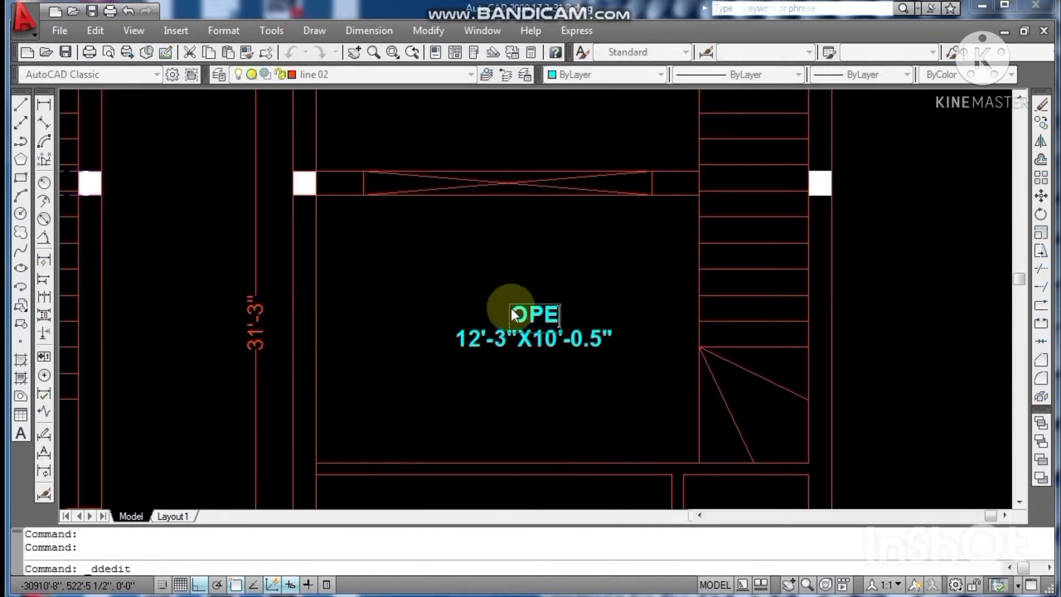
text(N TO )
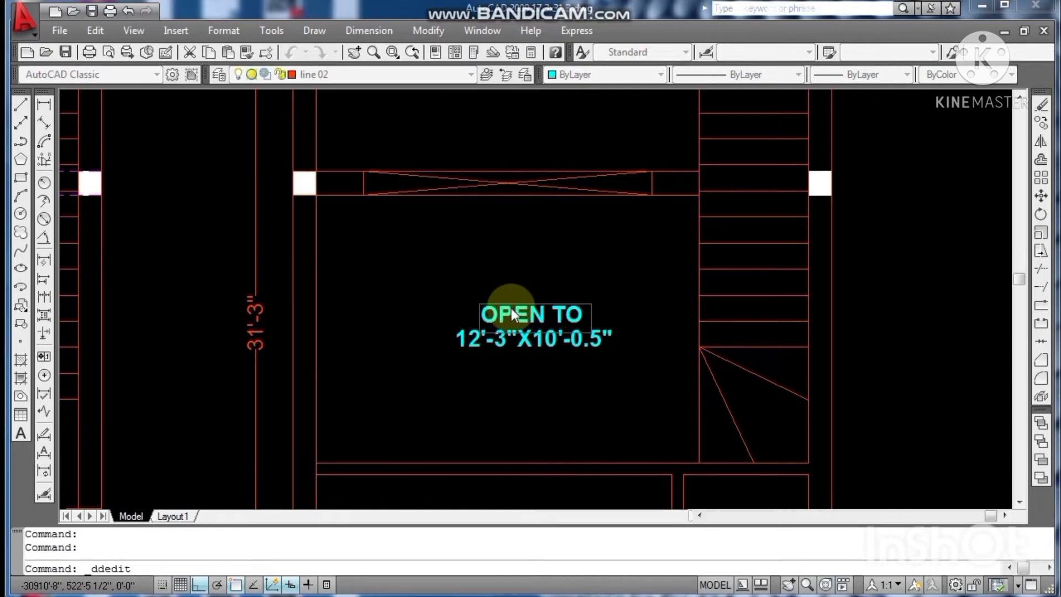
text(SKY)
key(Return)
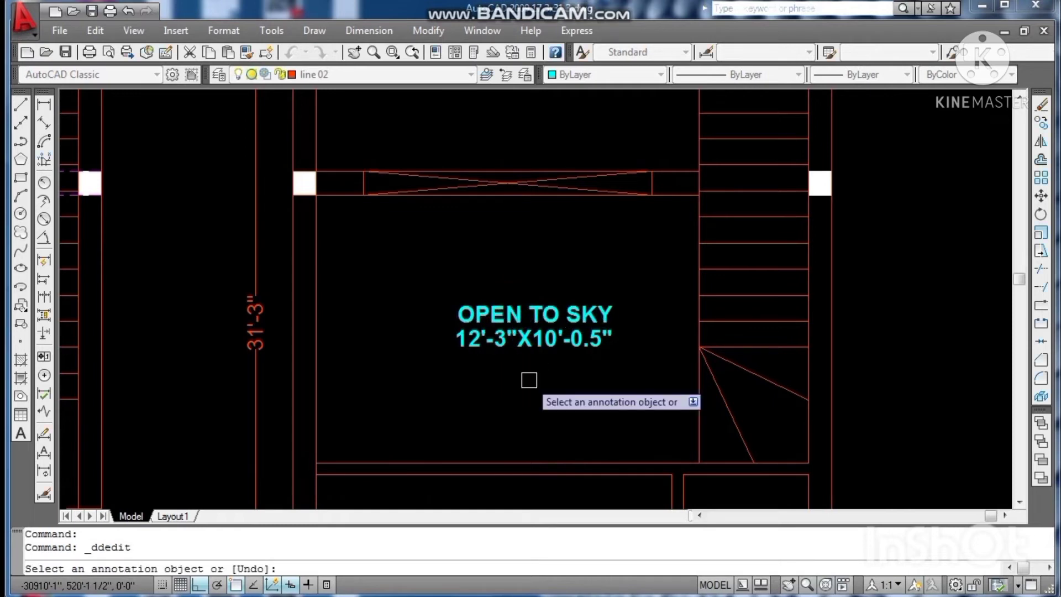
key(Escape)
Step: Measure the middle room's depth between its two cross walls with a temporary linear dimension
click(46, 104)
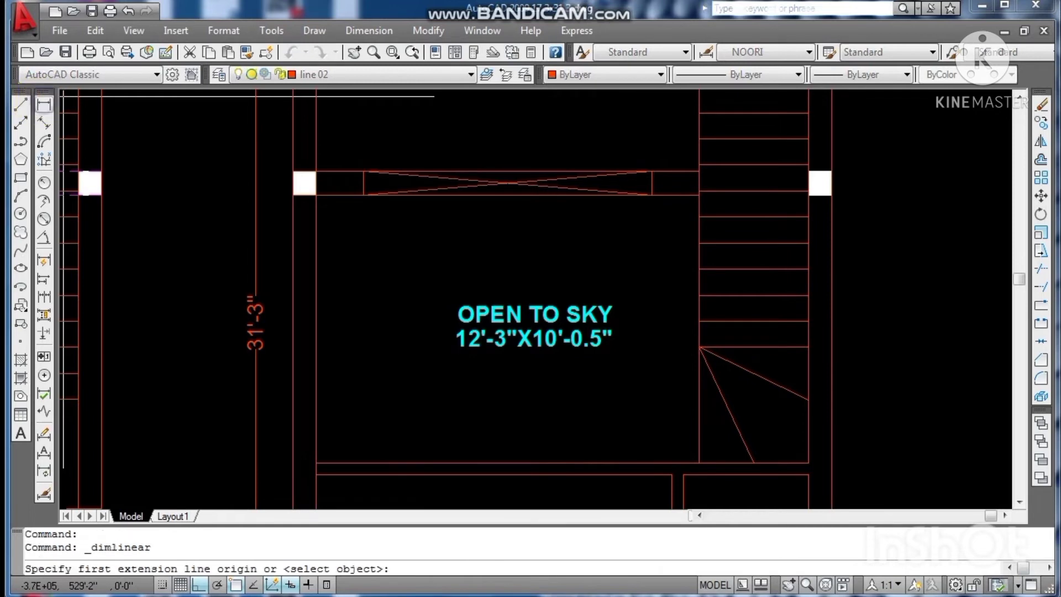
click(316, 462)
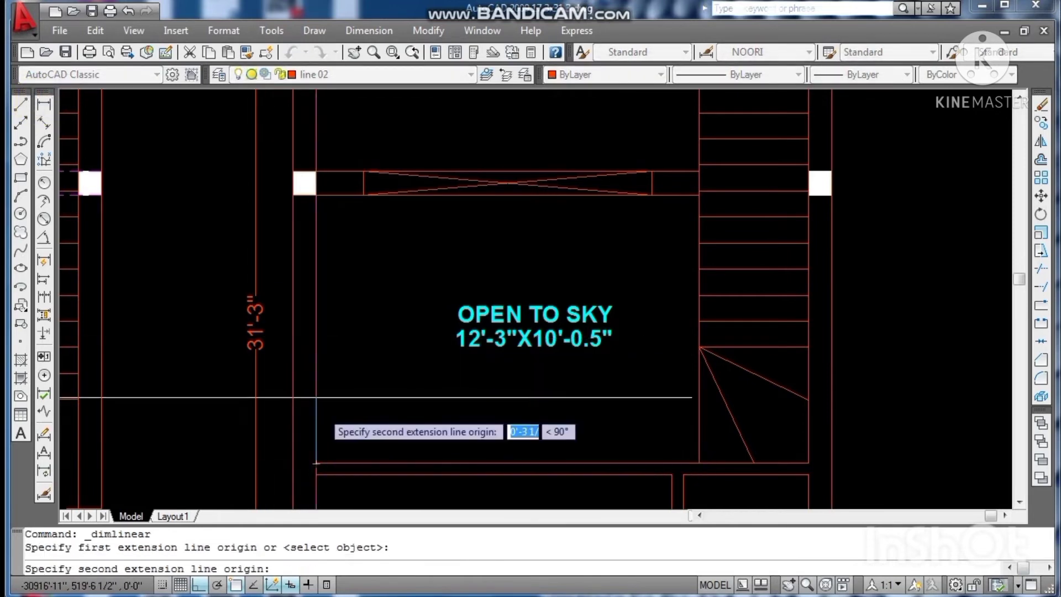
click(316, 203)
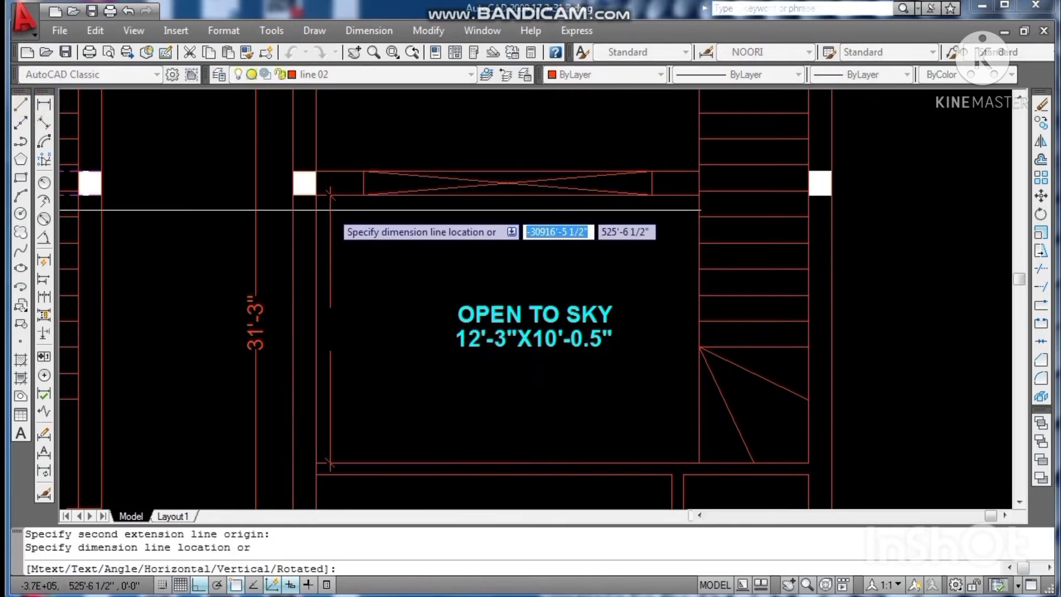
key(Escape)
Step: Change the second value of the size text below OPEN TO SKY to 8'-7"
scroll(562, 332, up, 2)
double_click(552, 349)
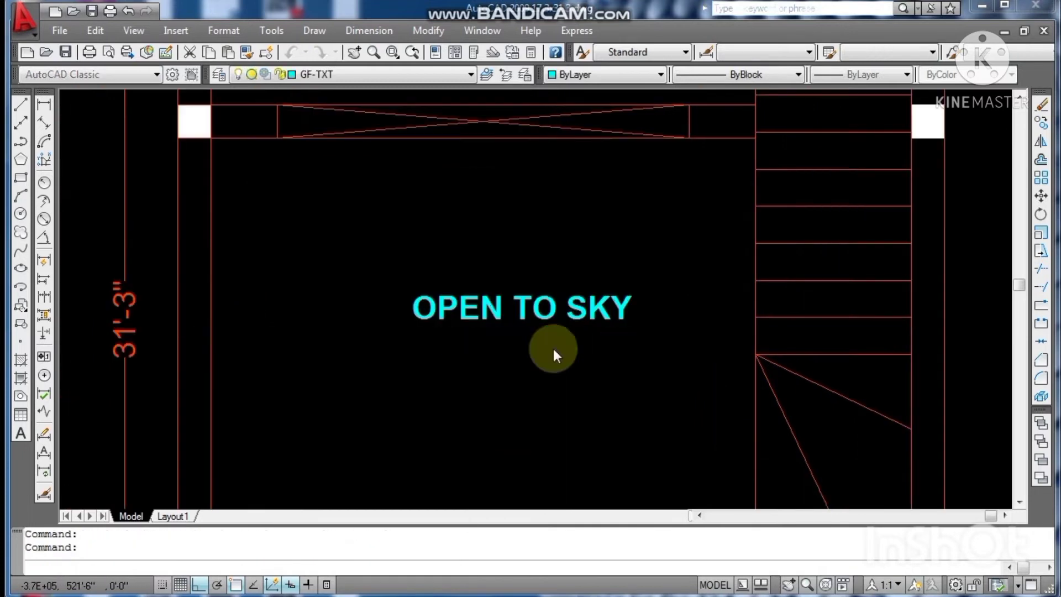
click(553, 349)
key(BackSpace)
text(8'-)
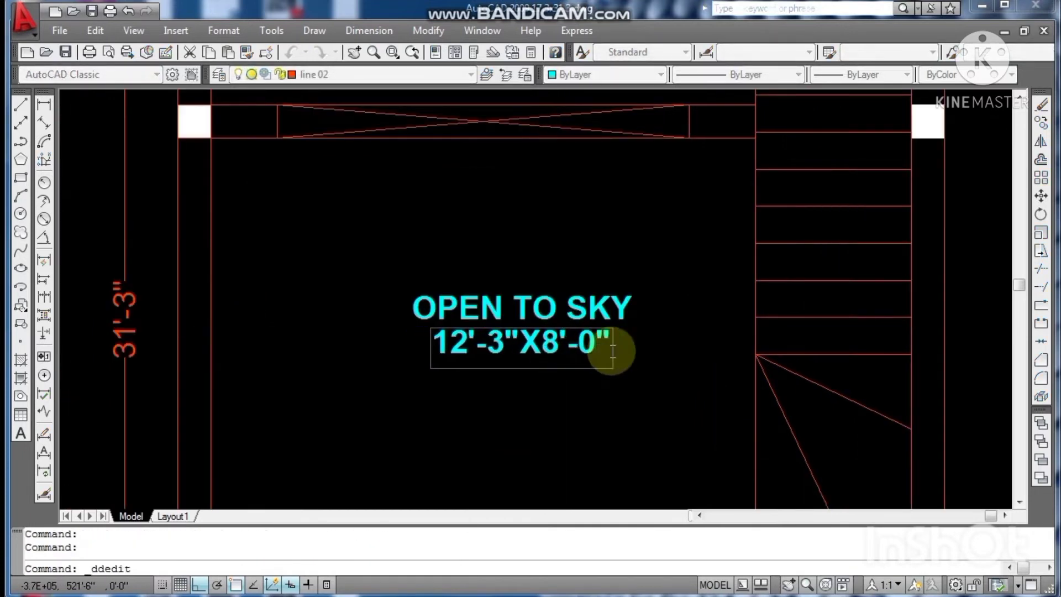
text(7)
key(Return)
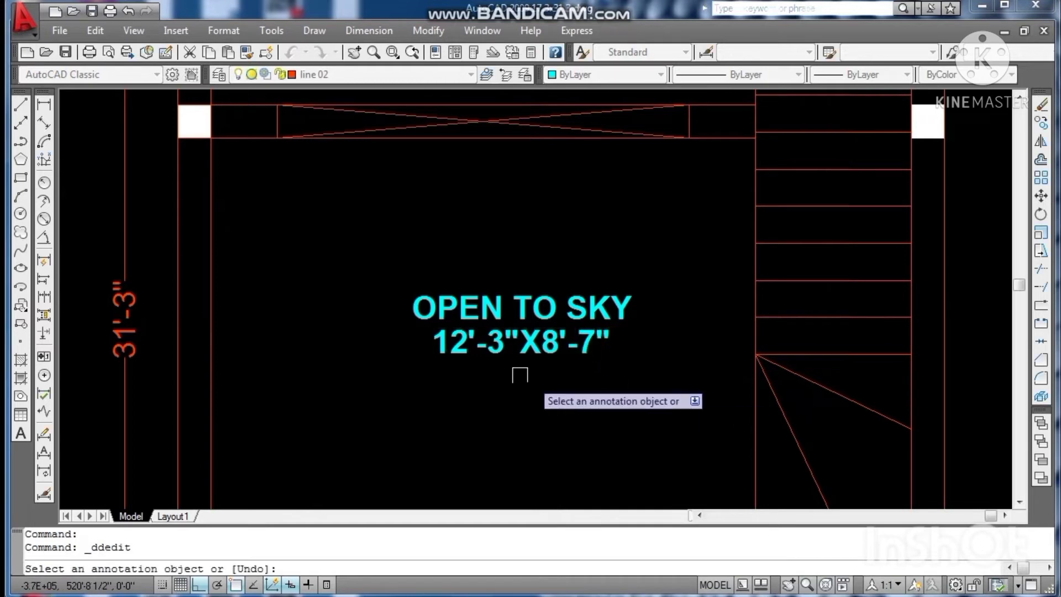
Step: Change the first value of the size text below OPEN TO SKY to 15'-9"
click(470, 349)
click(470, 353)
key(BackSpace)
text(5)
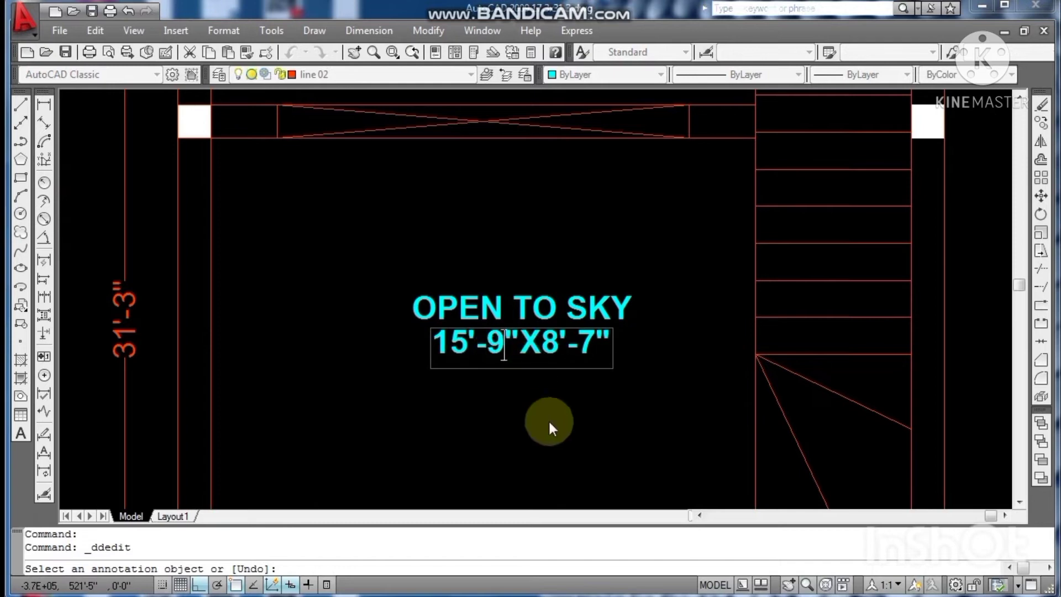
key(Return)
scroll(558, 409, down, 2)
key(Escape)
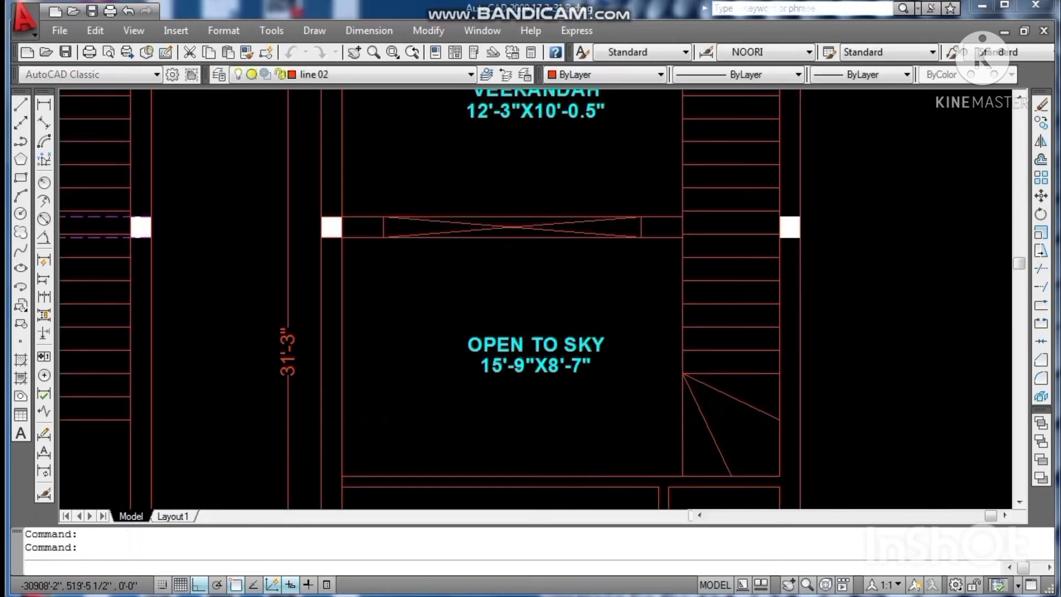
Step: Offset the inner line of the OPEN TO SKY room's left wall by 2' into the room
scroll(817, 372, down, 4)
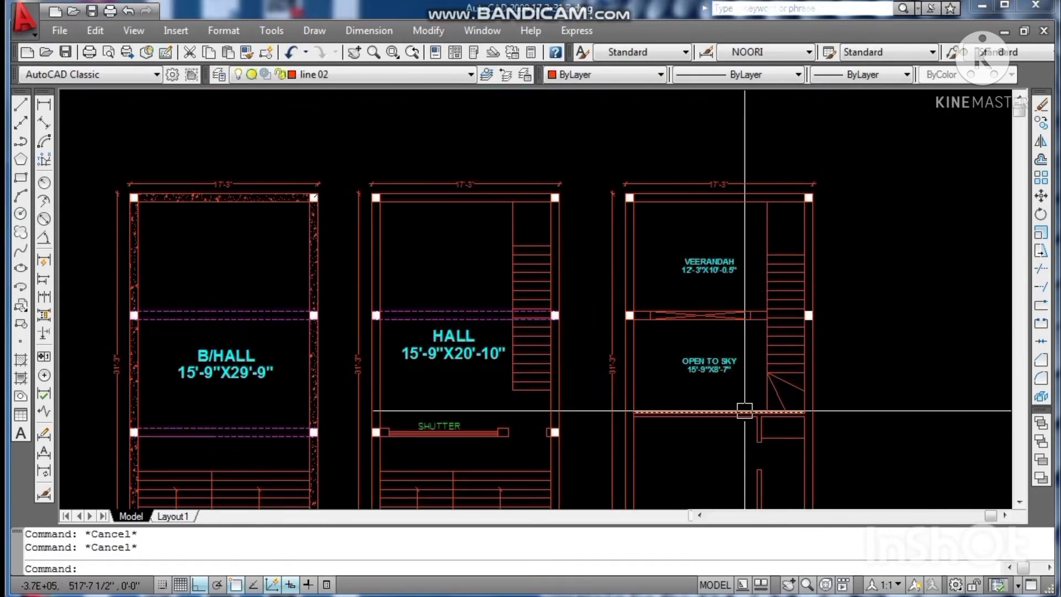
scroll(744, 414, up, 2)
scroll(668, 385, up, 2)
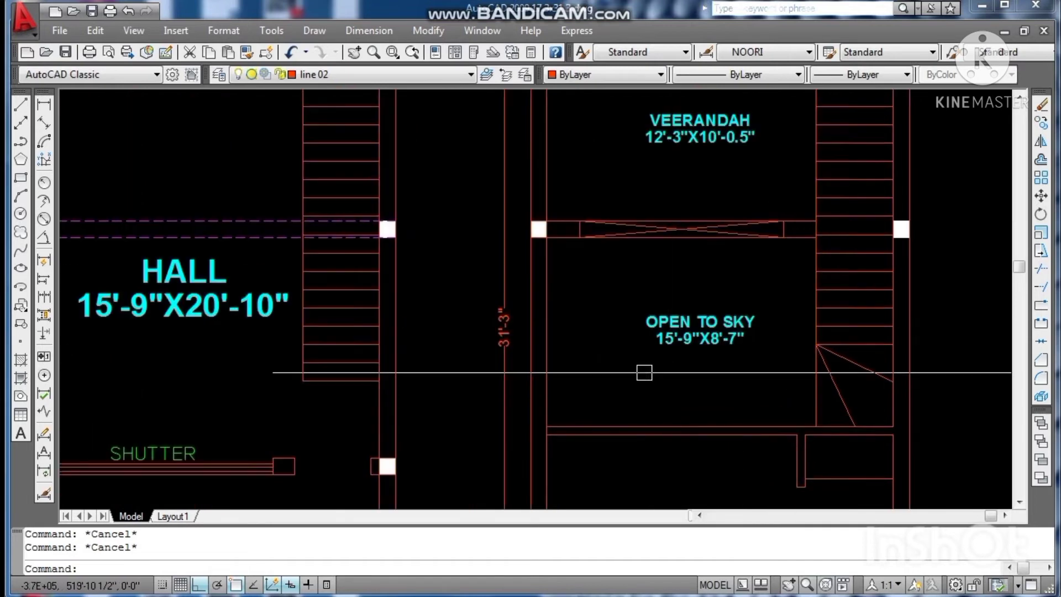
text(o)
key(Return)
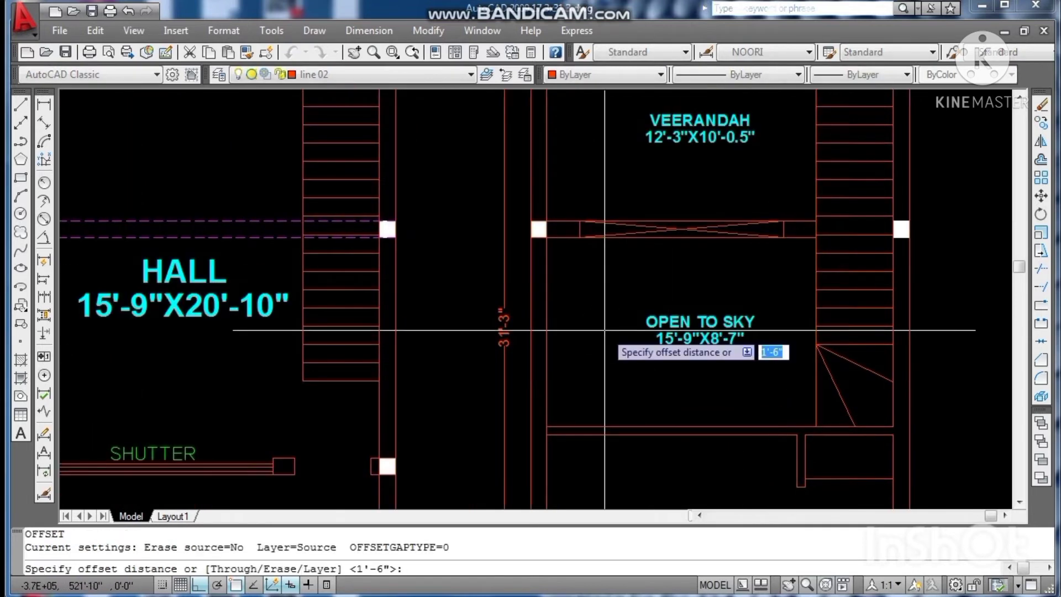
text(2')
key(Return)
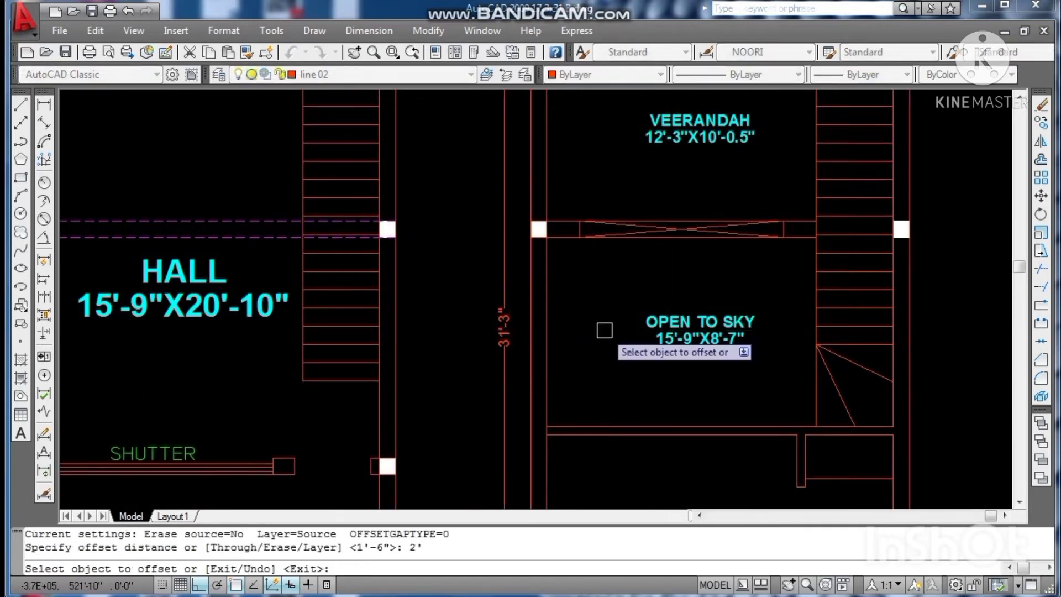
click(551, 347)
click(622, 287)
key(Escape)
key(Escape)
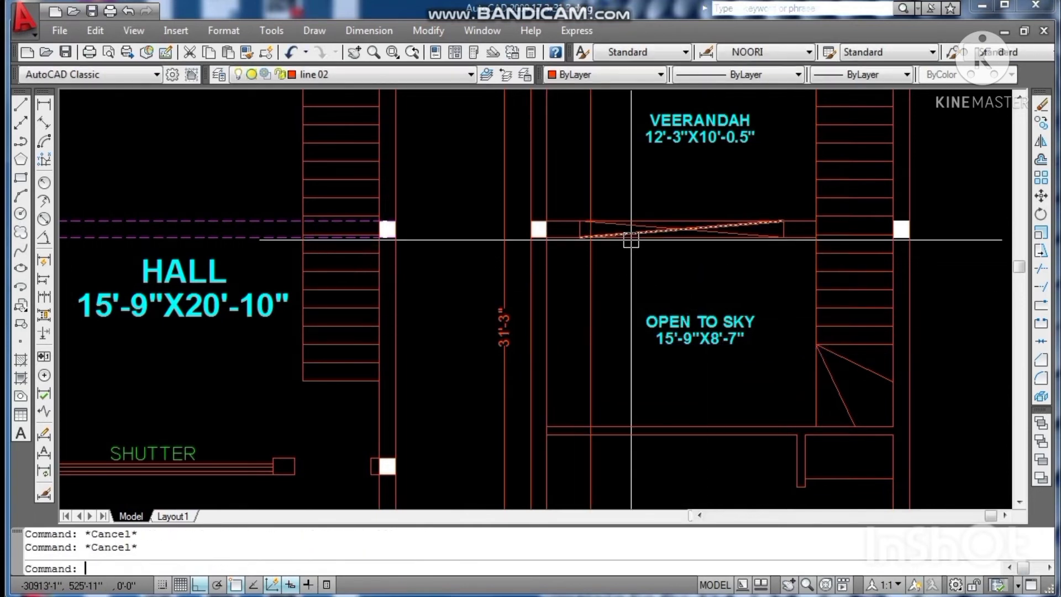
Step: Stretch the left end of the crossed opening between VEERANDAH and OPEN TO SKY to the 2' offset line
key(Return)
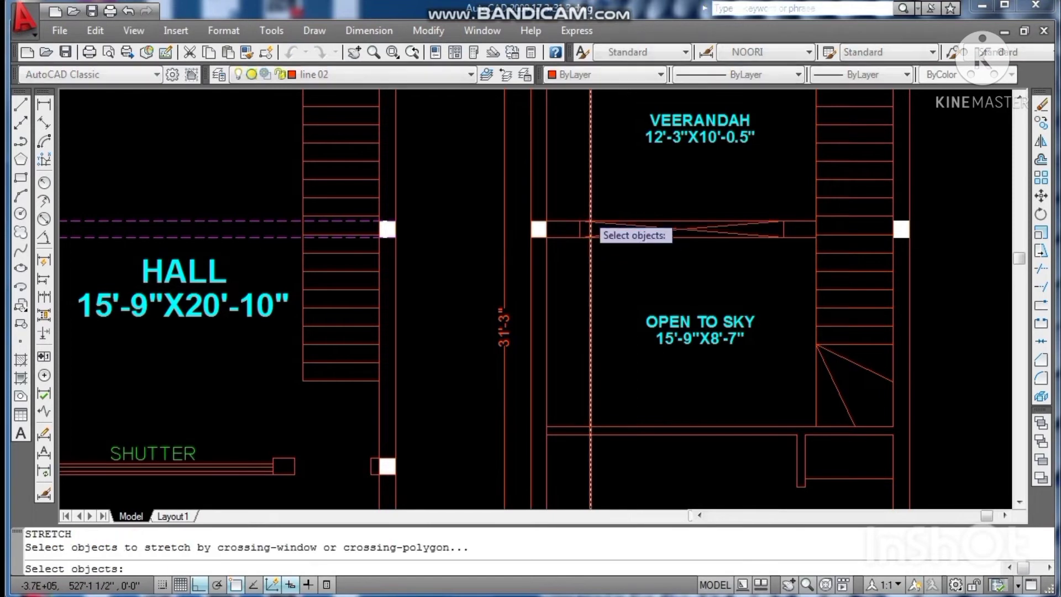
scroll(585, 211, up, 3)
click(557, 266)
key(Return)
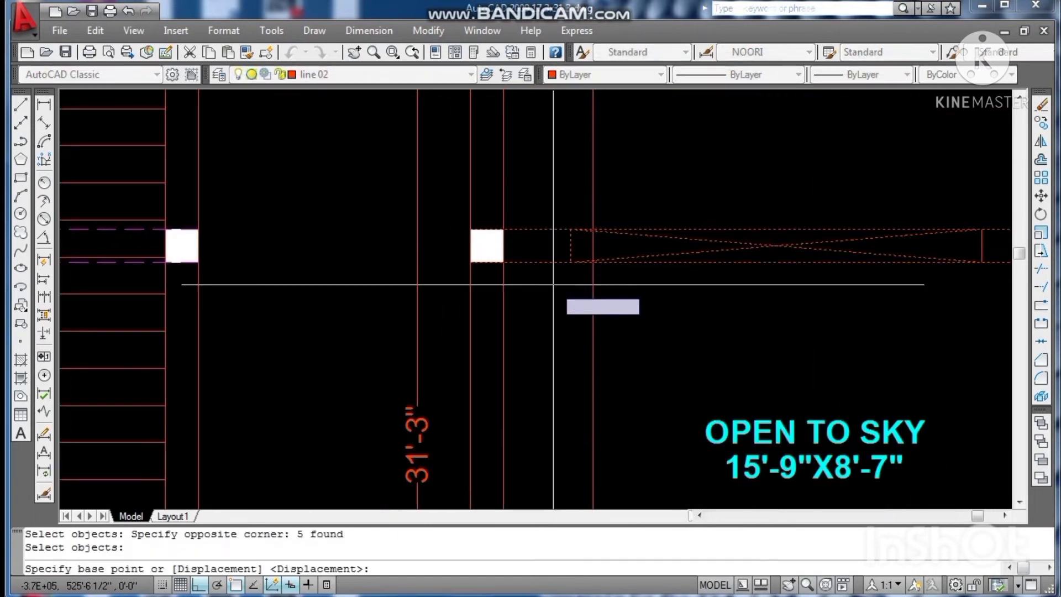
click(571, 261)
key(Escape)
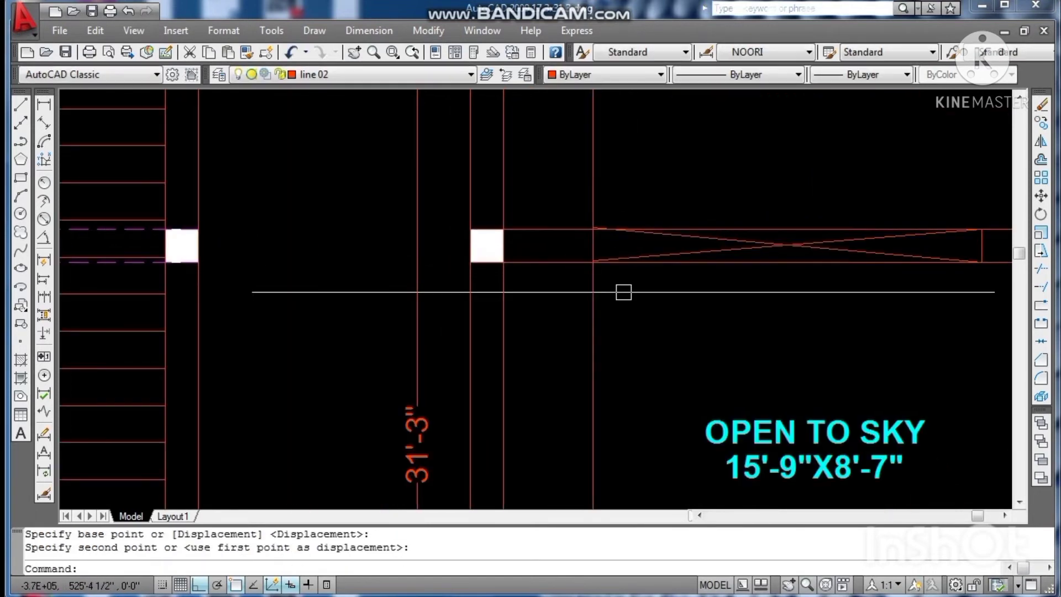
scroll(613, 292, down, 4)
key(Escape)
Step: Stretch the left endpoint of the opening's upper diagonal onto the corner of the offset line and the wall's upper line
scroll(718, 292, up, 4)
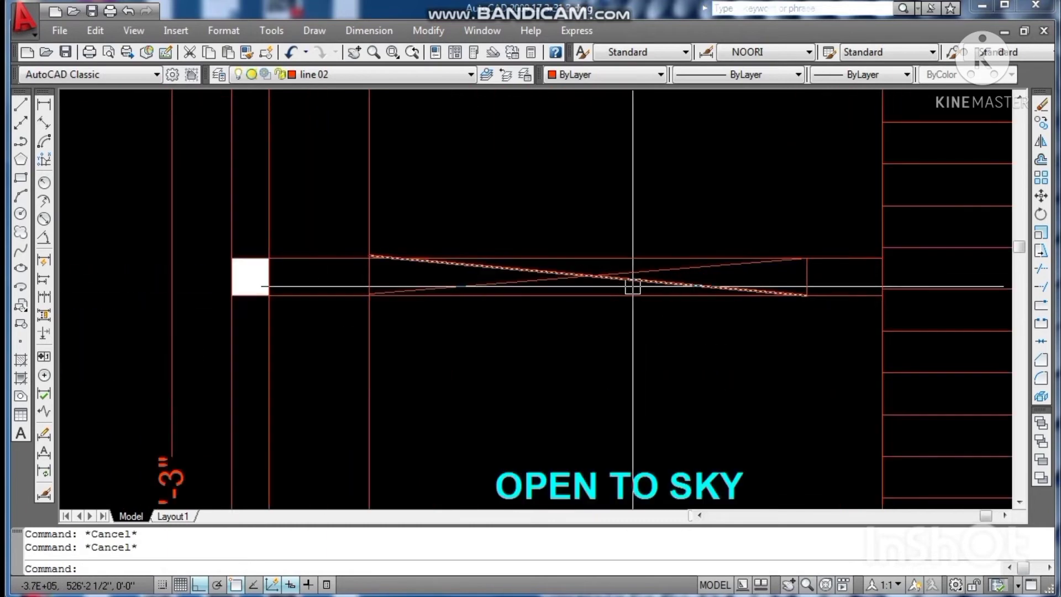
scroll(396, 243, up, 4)
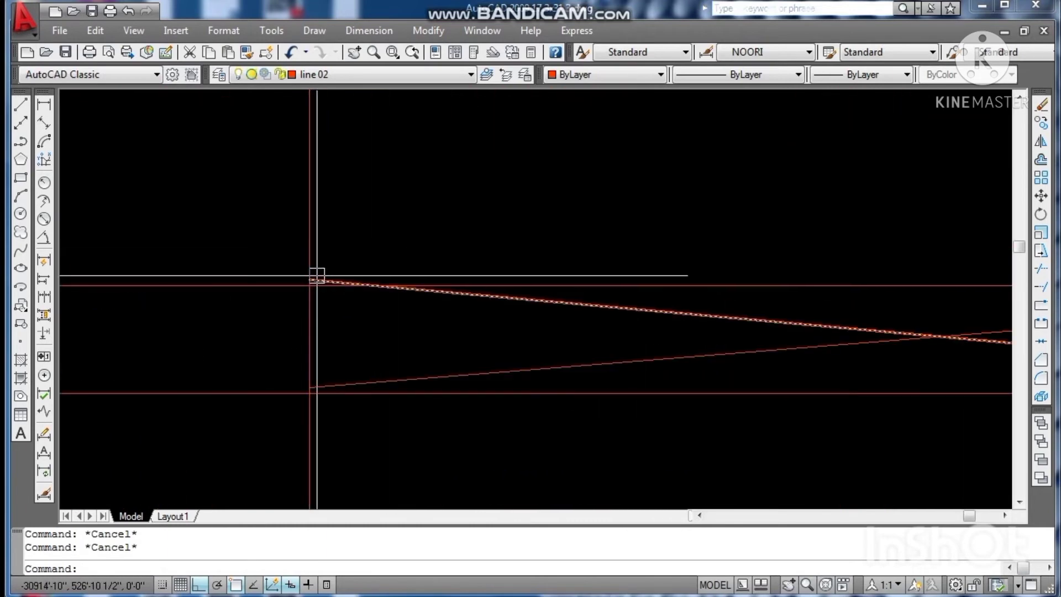
click(310, 280)
key(Escape)
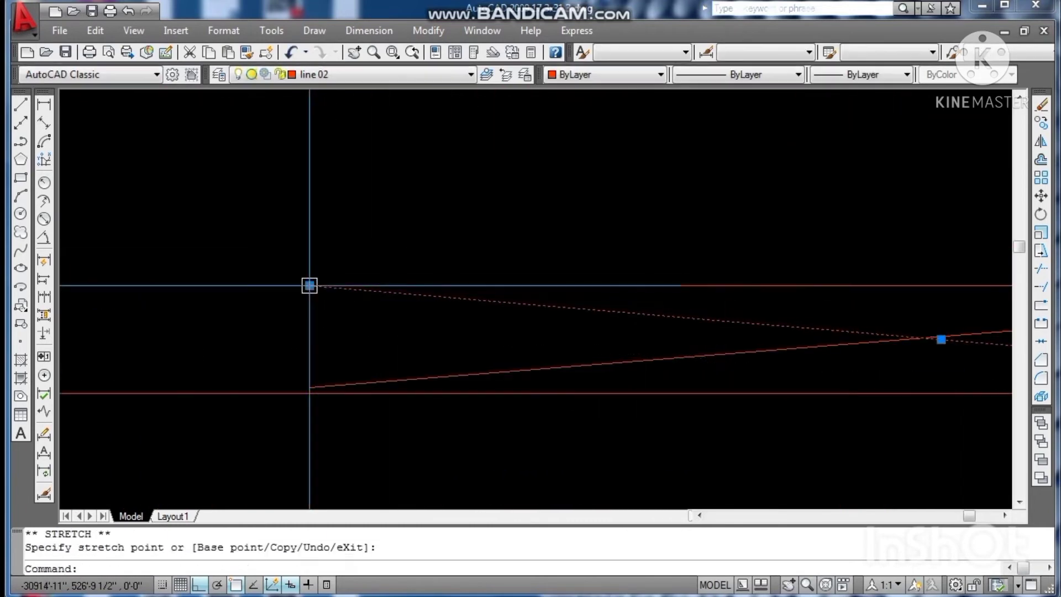
key(Escape)
scroll(531, 318, down, 5)
scroll(531, 319, down, 5)
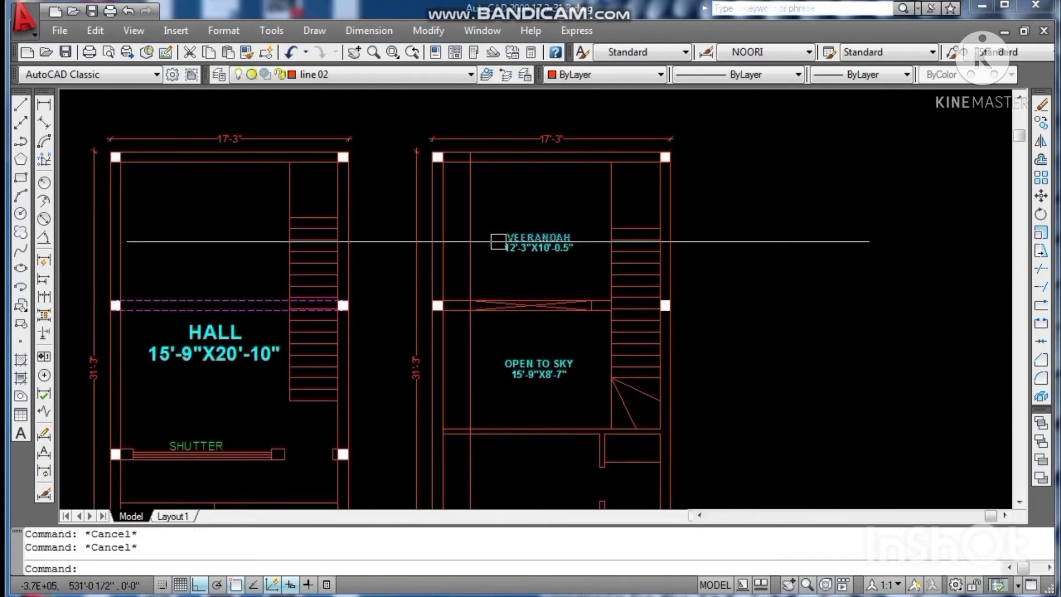
Step: Trim the end of the 2' offset line that overruns the inner face of the plan's top wall
text(tr)
key(Return)
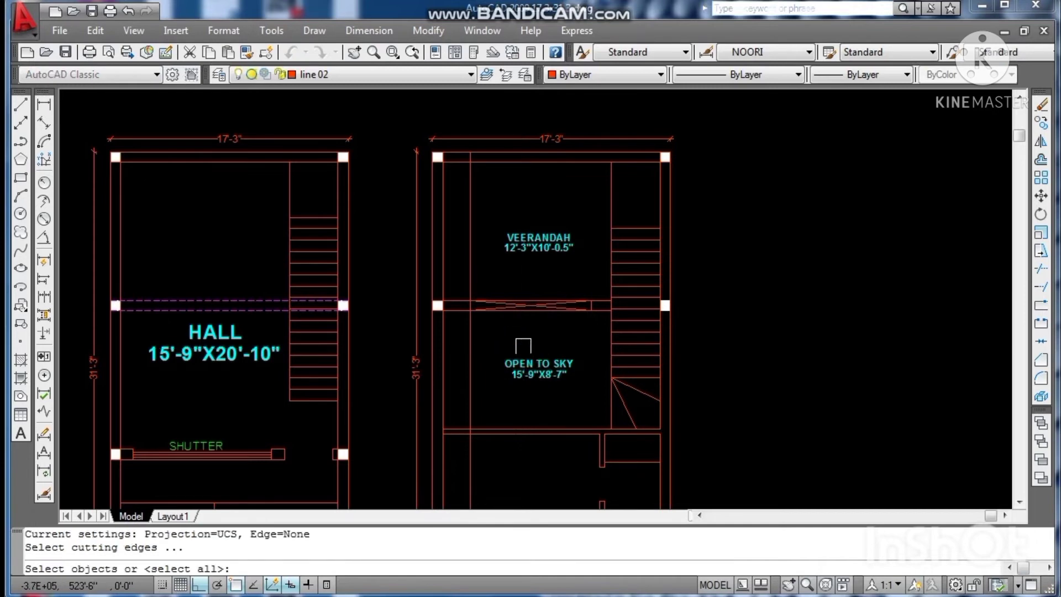
key(Return)
scroll(470, 157, up, 5)
scroll(477, 157, down, 5)
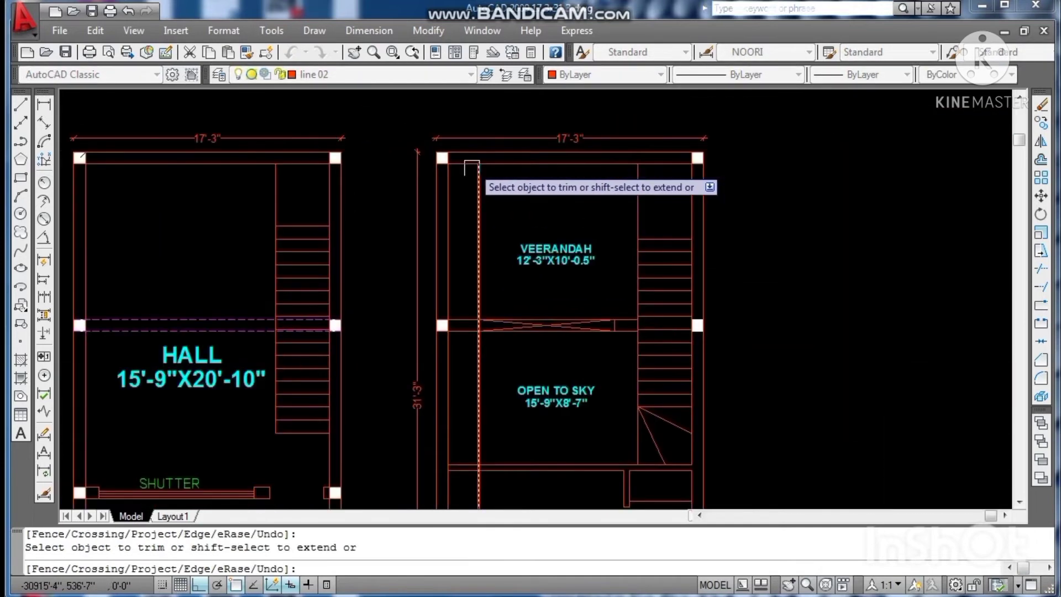
key(Escape)
key(Escape)
key(Escape)
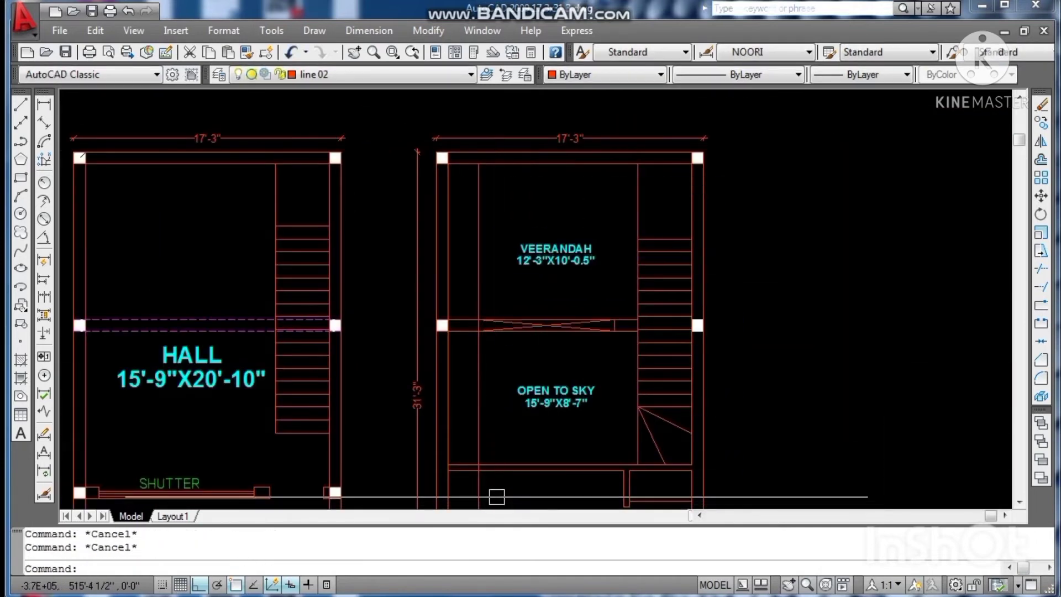
Step: Trim the 2' offset line above and below the OPEN TO SKY room, using its two cross-wall lines as cutting edges
text(tr)
key(Return)
click(462, 330)
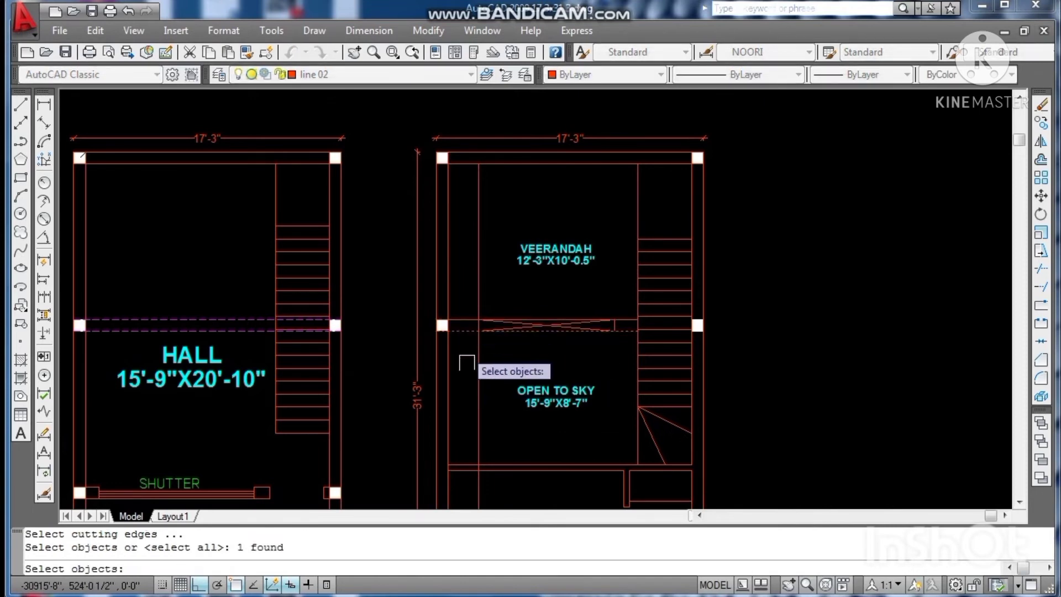
key(Return)
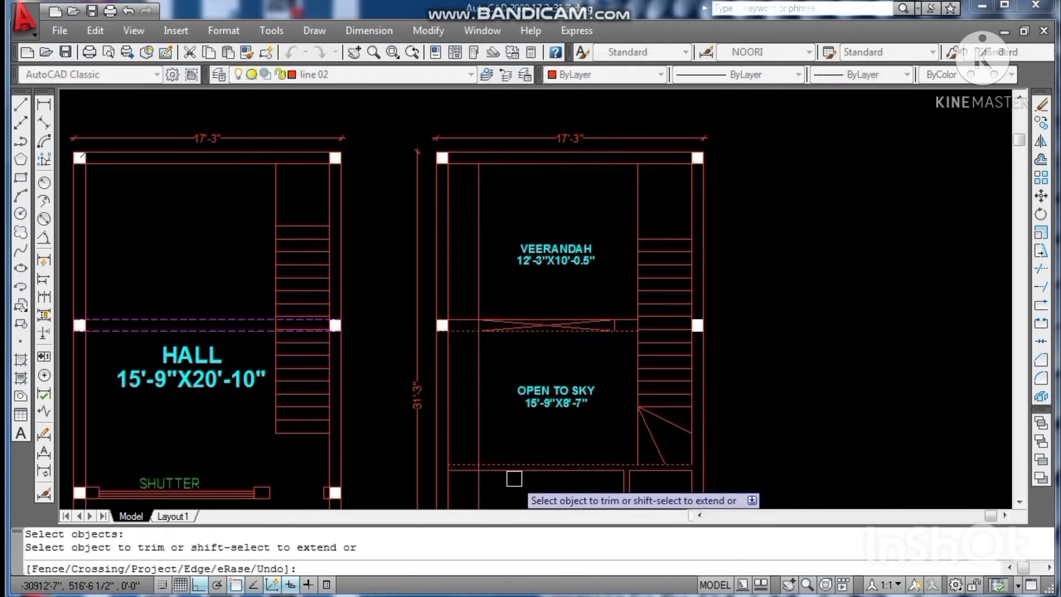
click(480, 490)
click(474, 294)
key(Escape)
key(Escape)
scroll(486, 335, up, 5)
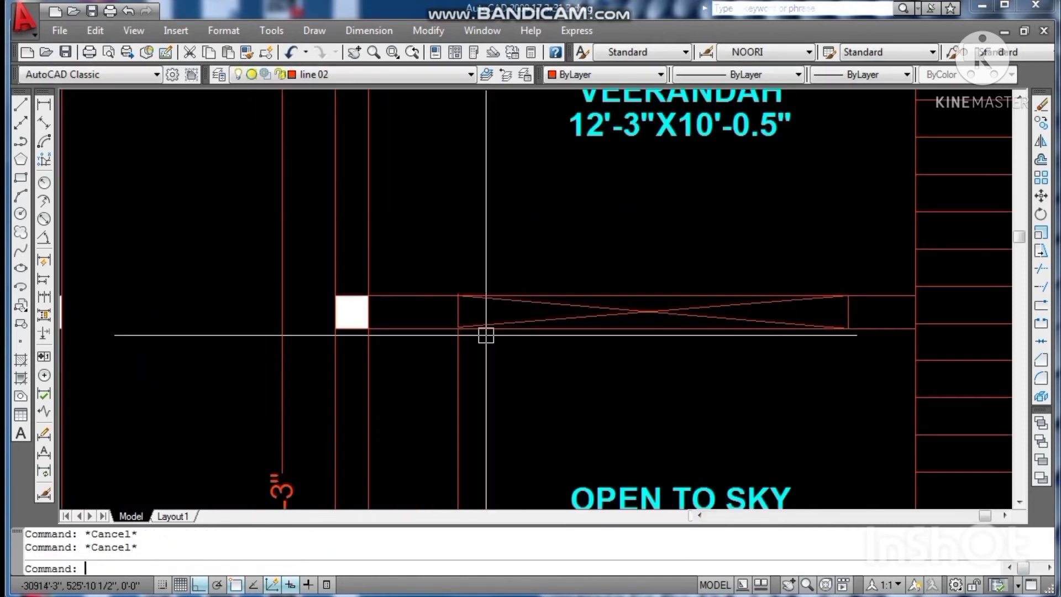
key(Return)
key(Return)
scroll(466, 303, up, 5)
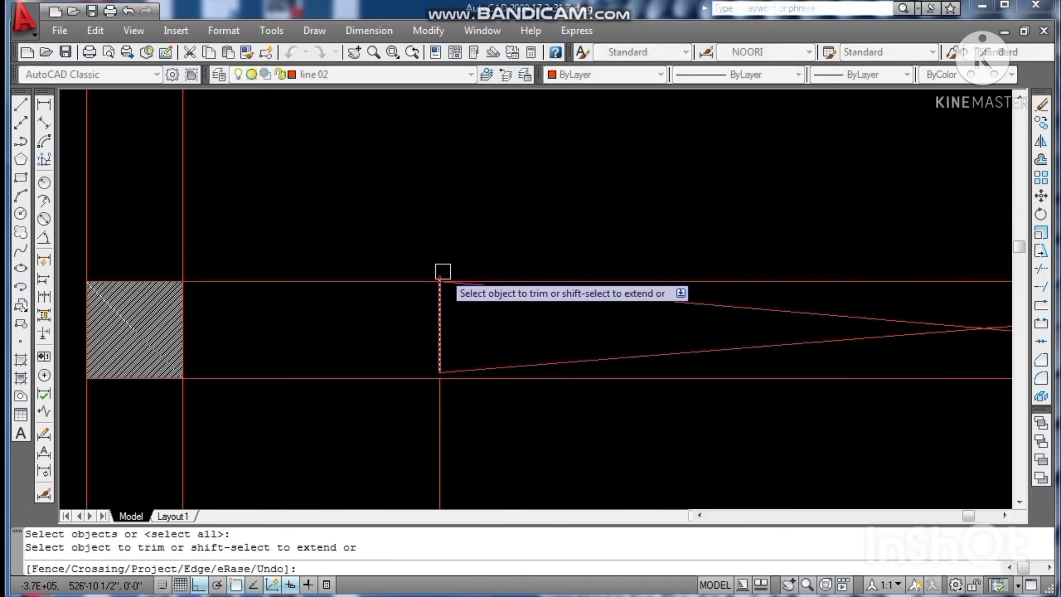
key(Escape)
click(440, 327)
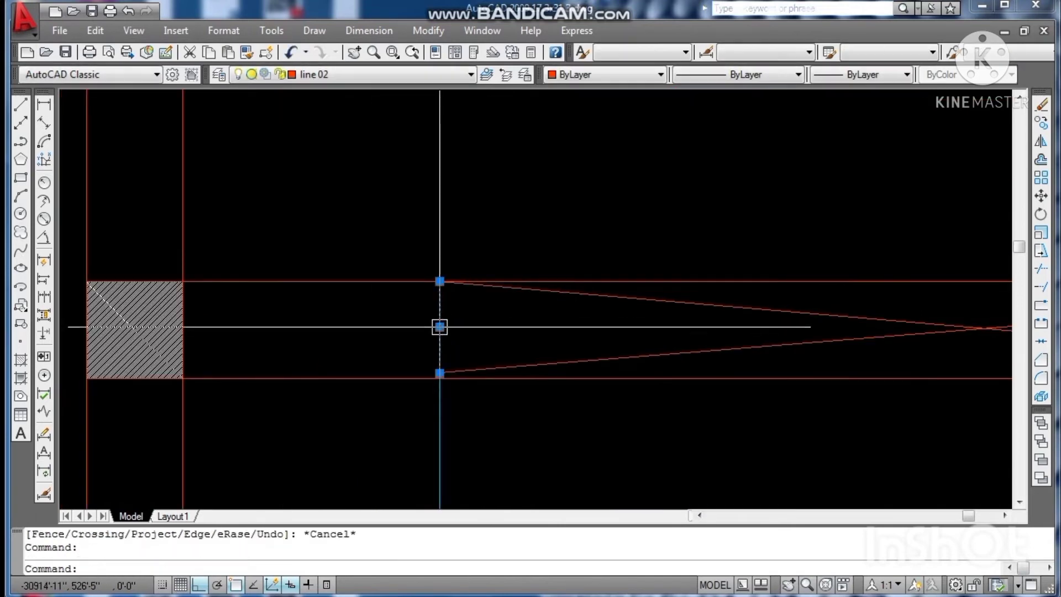
key(Escape)
Step: Stretch the left endpoint of the opening's lower diagonal and the lower end of its left edge line onto the wall's lower line
scroll(440, 369, up, 3)
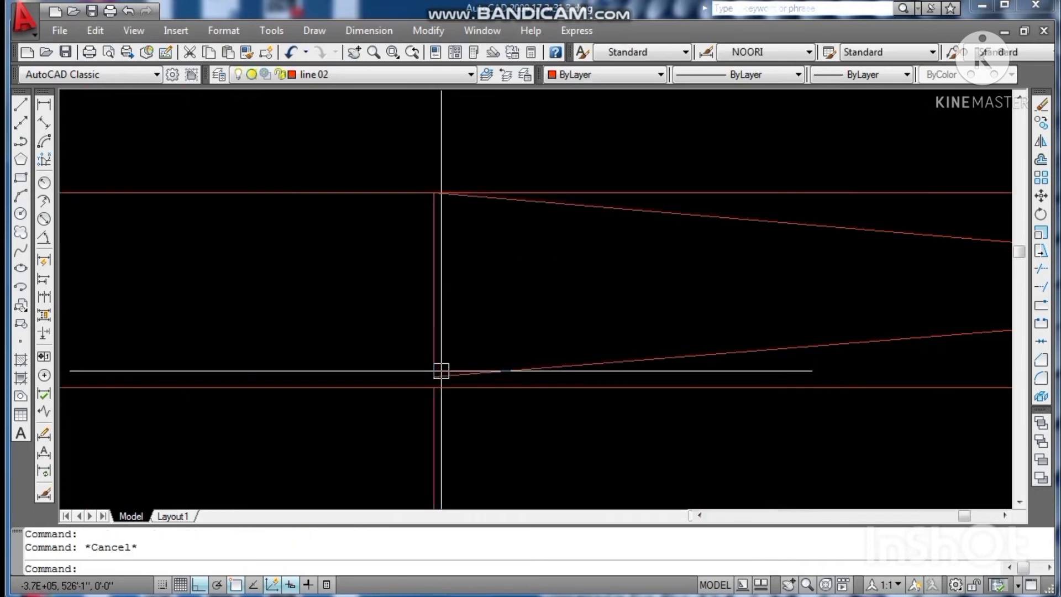
click(434, 376)
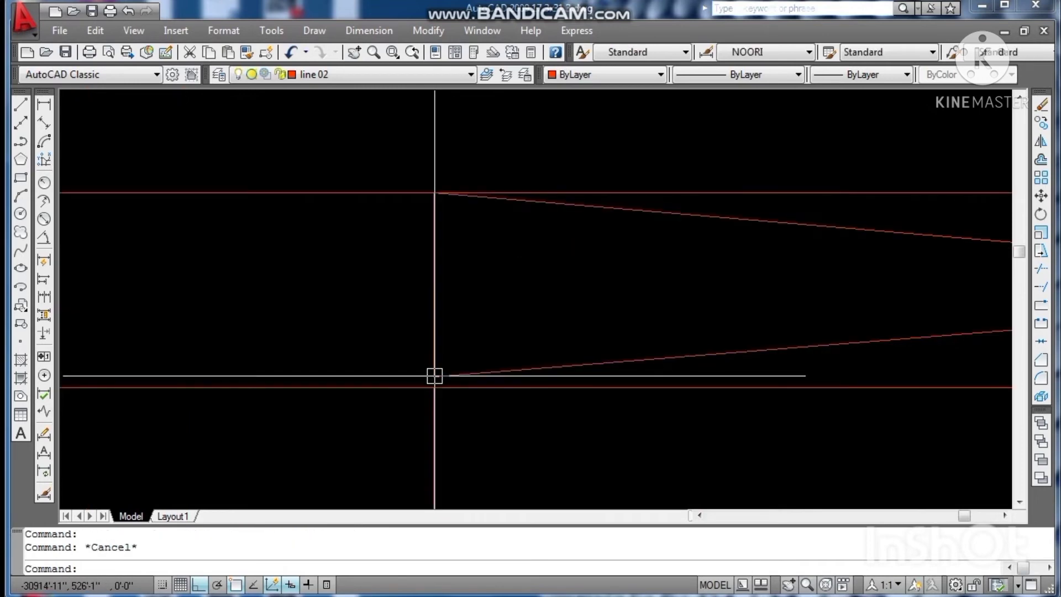
click(434, 376)
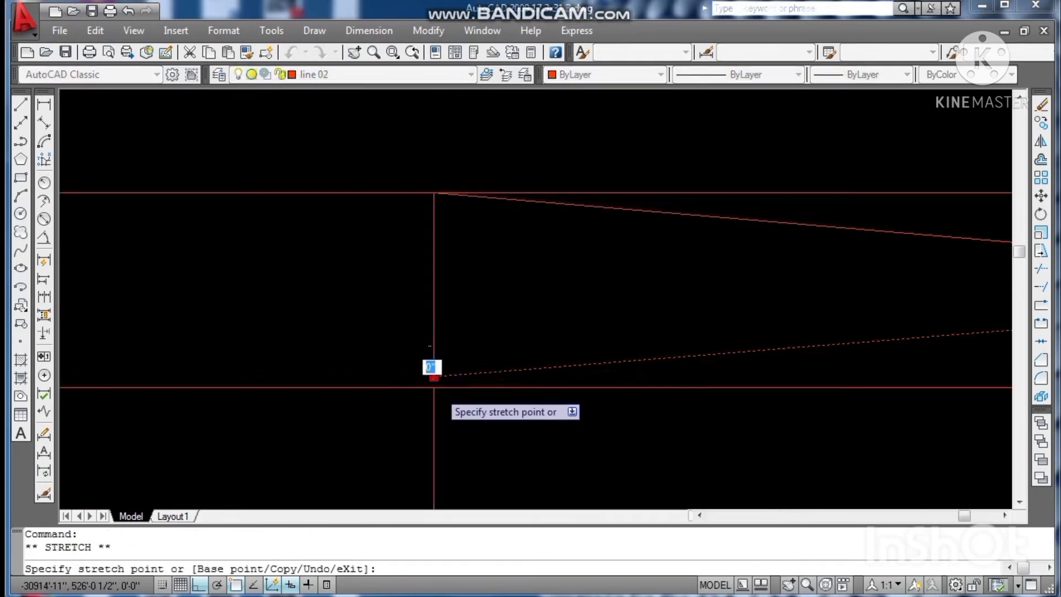
click(434, 387)
key(Escape)
key(Escape)
click(429, 362)
click(433, 374)
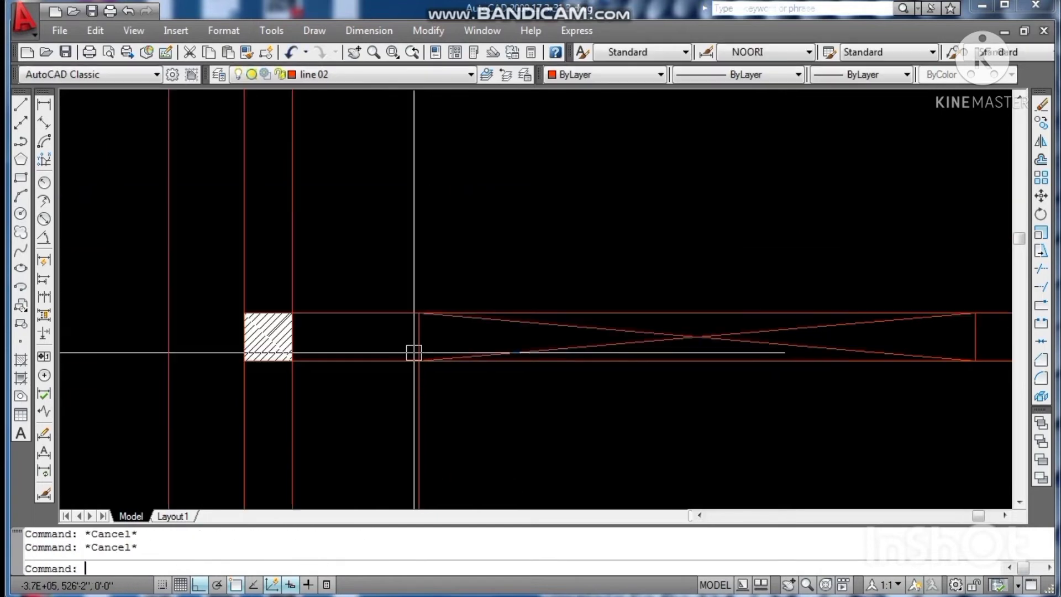
Step: Save the drawing with the adjusted opening between VEERANDAH and OPEN TO SKY
scroll(413, 353, down, 2)
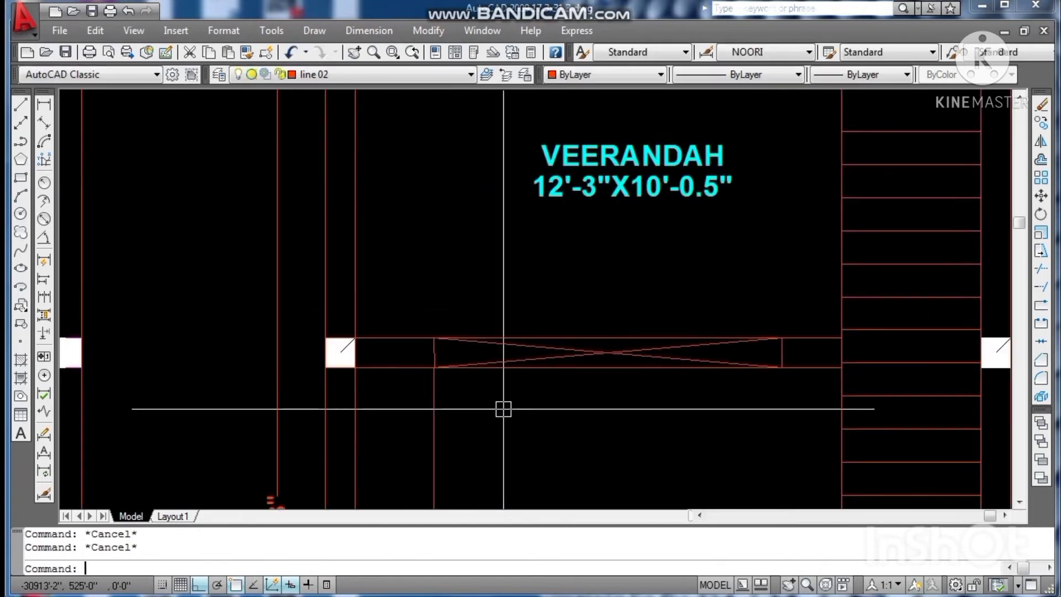
key(ctrl+s)
scroll(499, 332, down, 5)
key(Escape)
key(Escape)
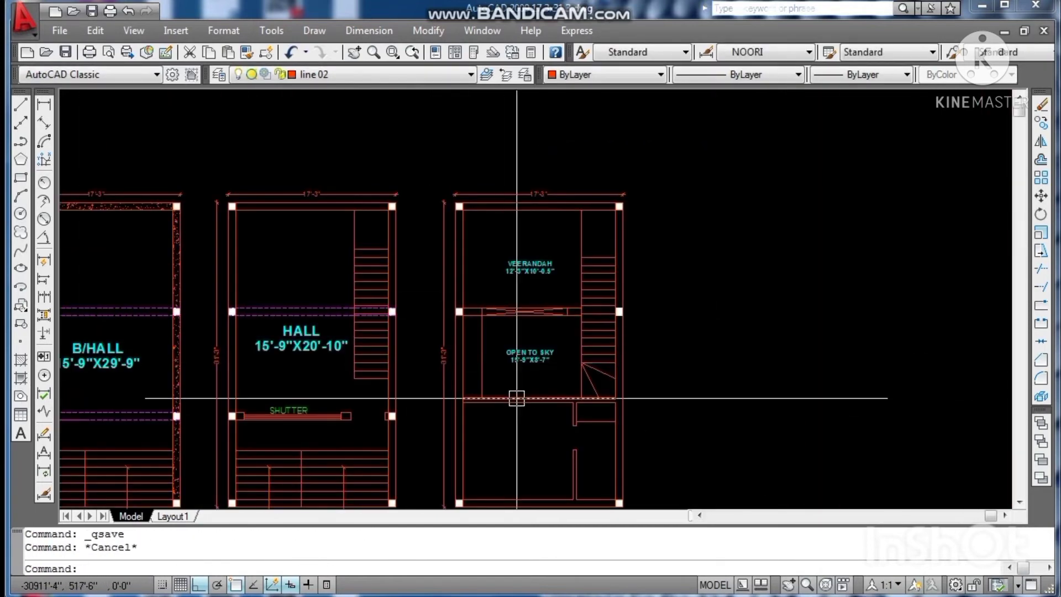
scroll(549, 418, up, 3)
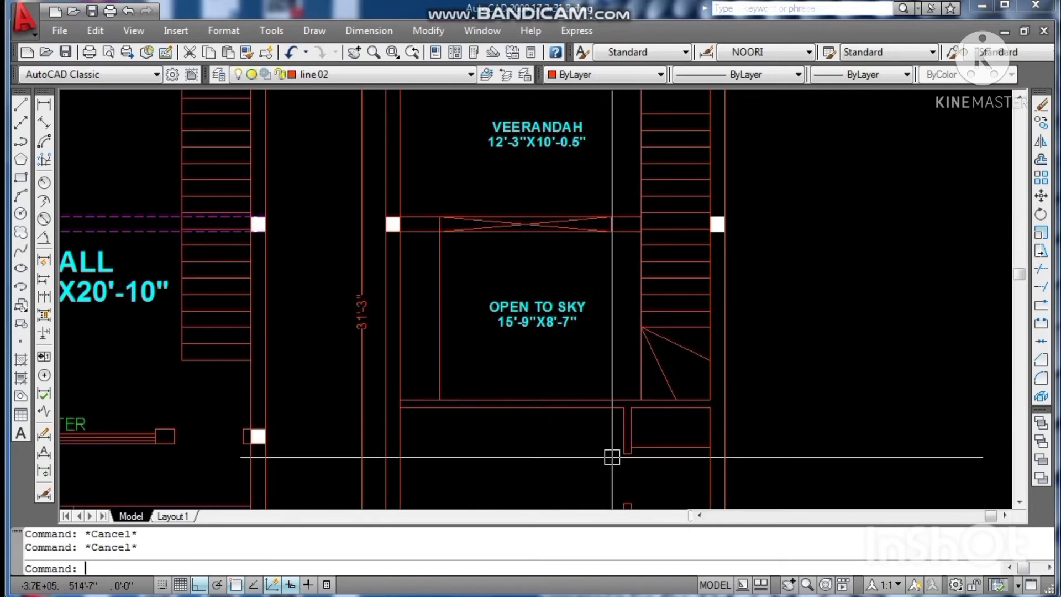
text(o)
key(Return)
text(4.)
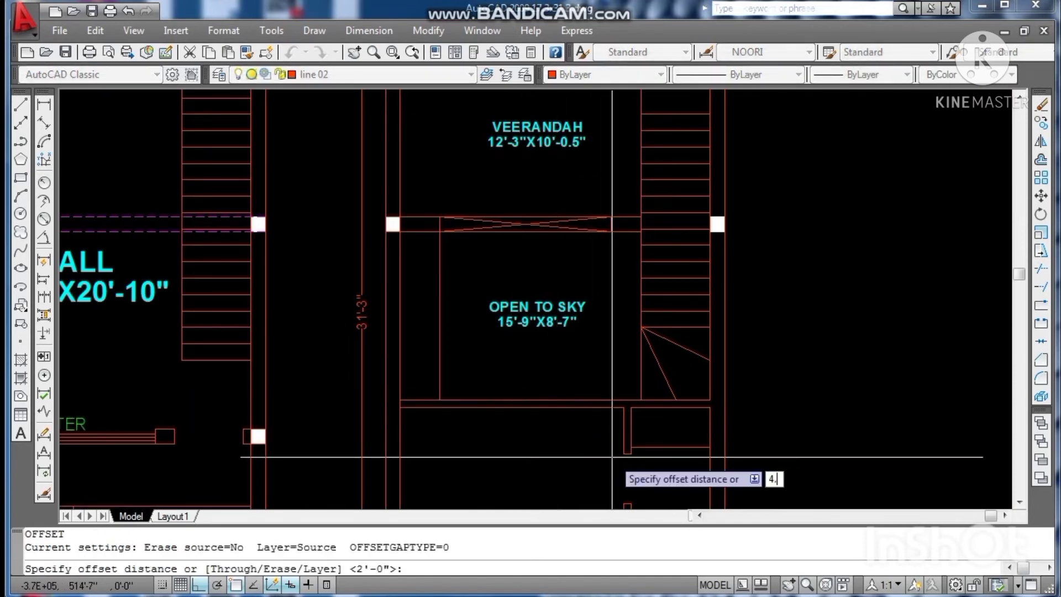
text(5)
key(Return)
click(621, 440)
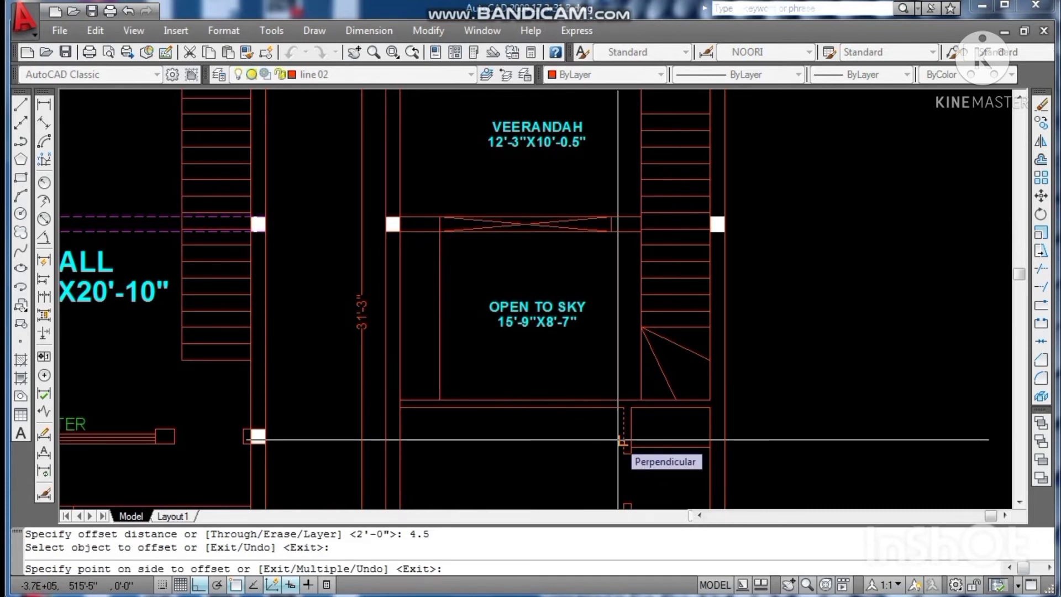
scroll(618, 440, down, 6)
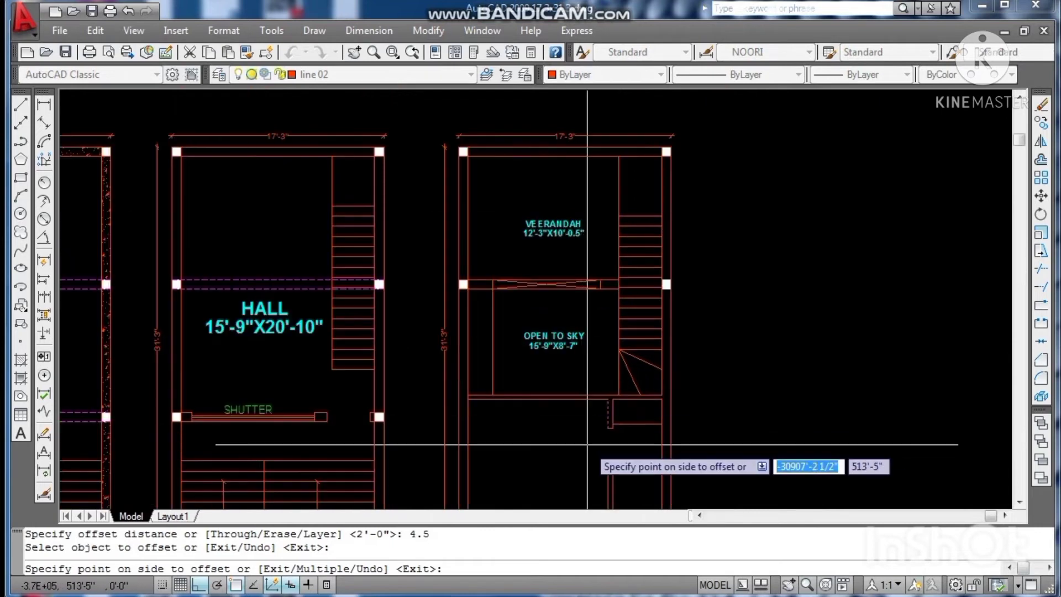
key(Escape)
key(Escape)
Step: Save the drawing
scroll(598, 449, up, 3)
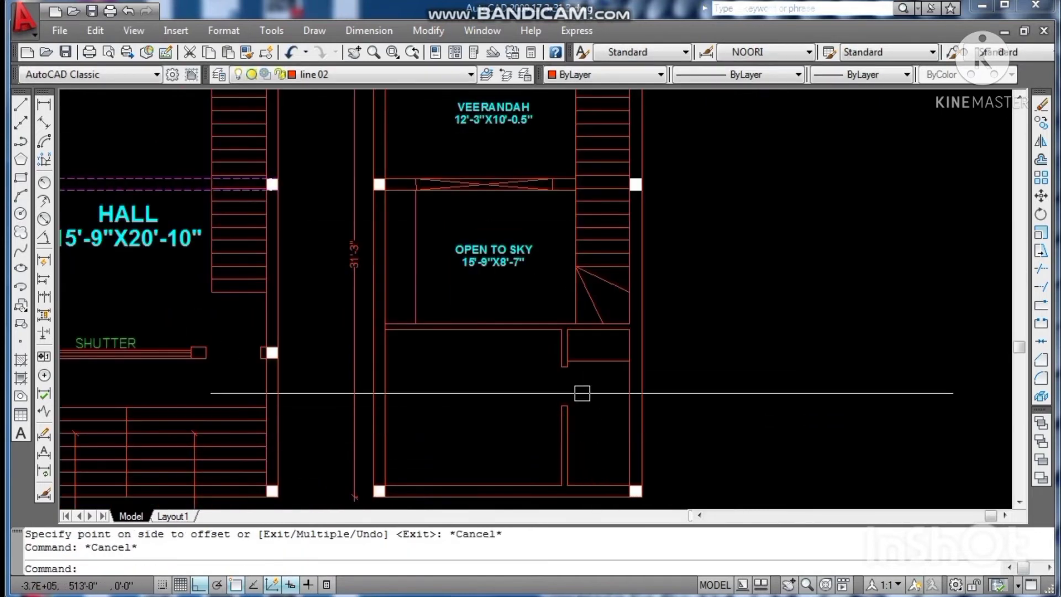
click(585, 363)
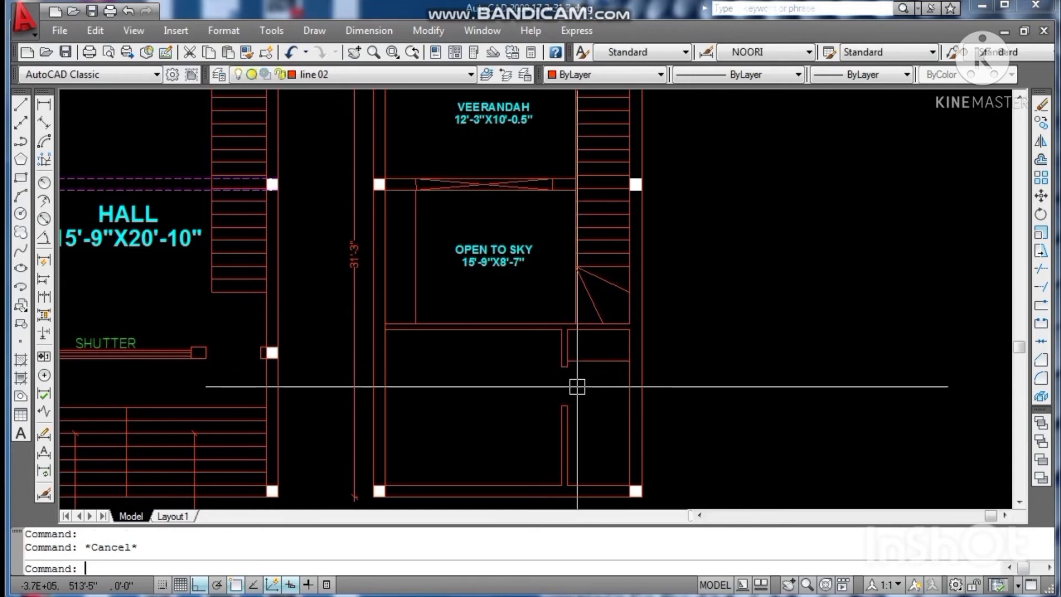
key(ctrl+s)
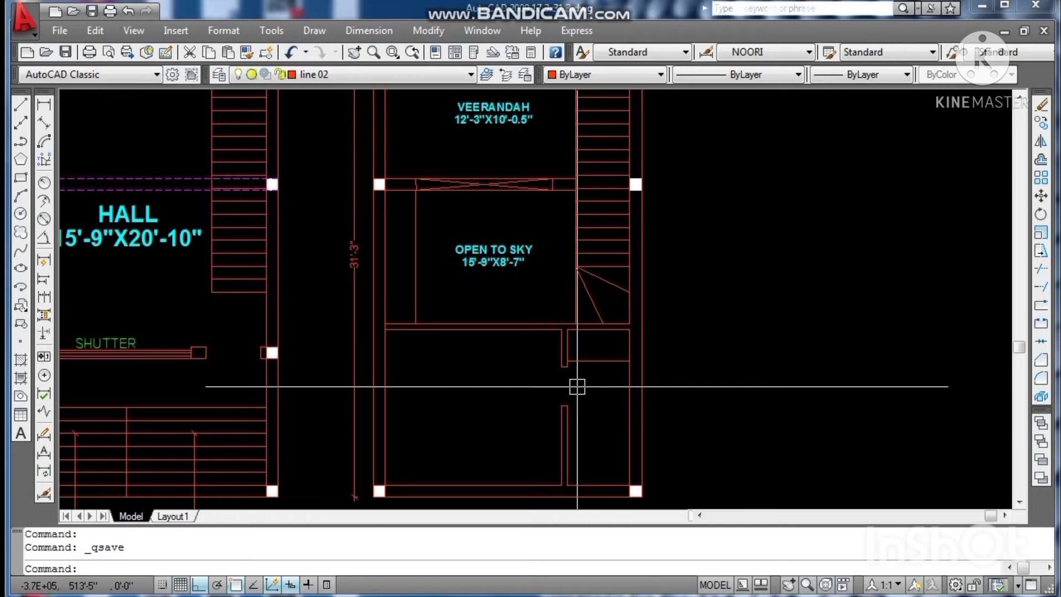
Step: Offset the left face of the short wall stub below OPEN TO SKY by 4.5" toward the large lower room
key(Return)
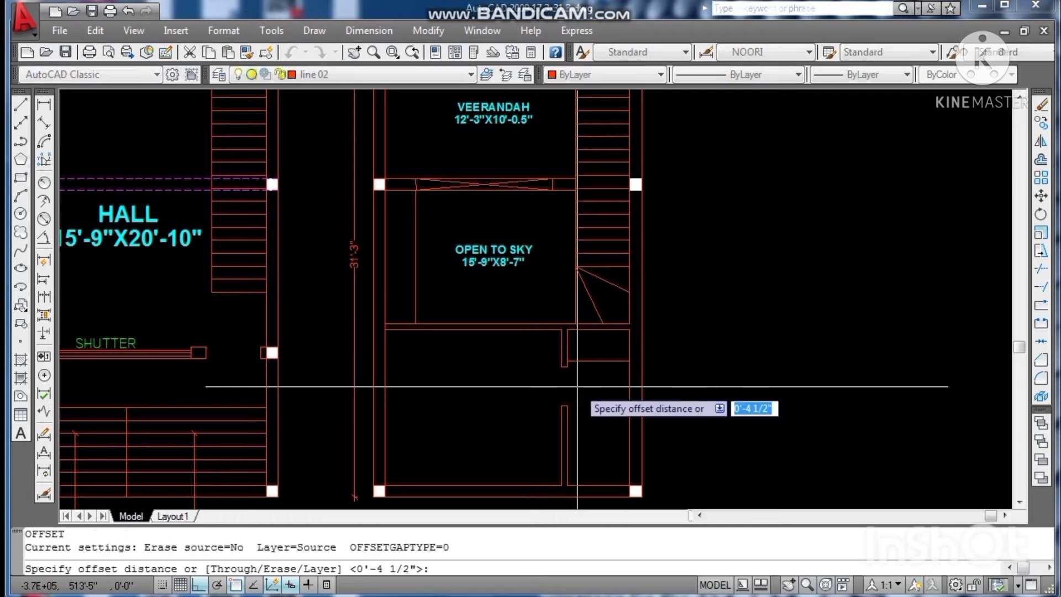
text(4.5)
key(Return)
scroll(563, 362, up, 2)
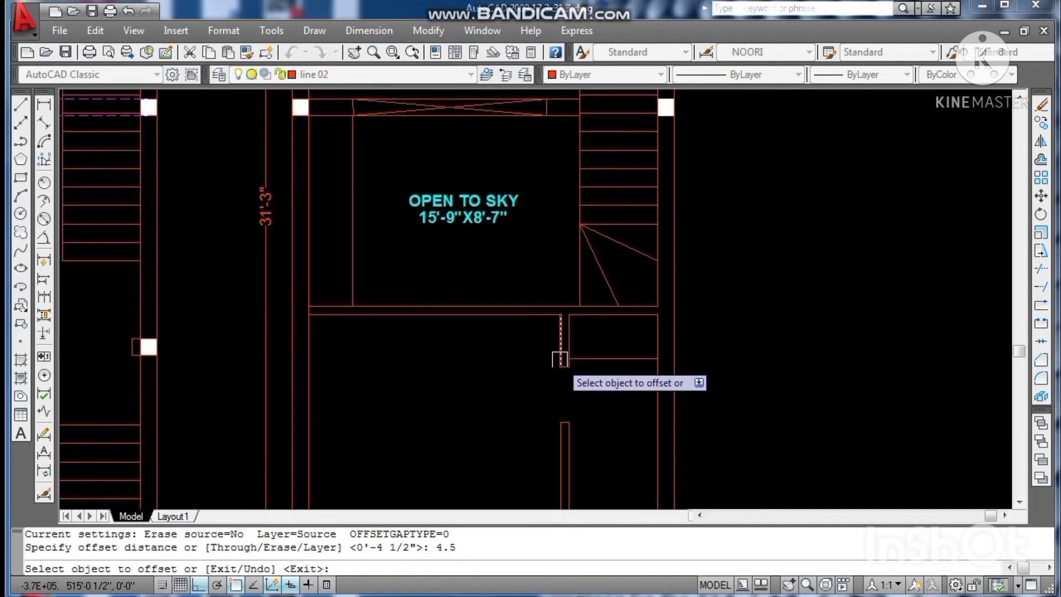
click(561, 354)
click(556, 355)
key(Escape)
Step: Offset the 4.5" jamb line by 3.5' to the left for the door's other jamb
text(o)
key(Return)
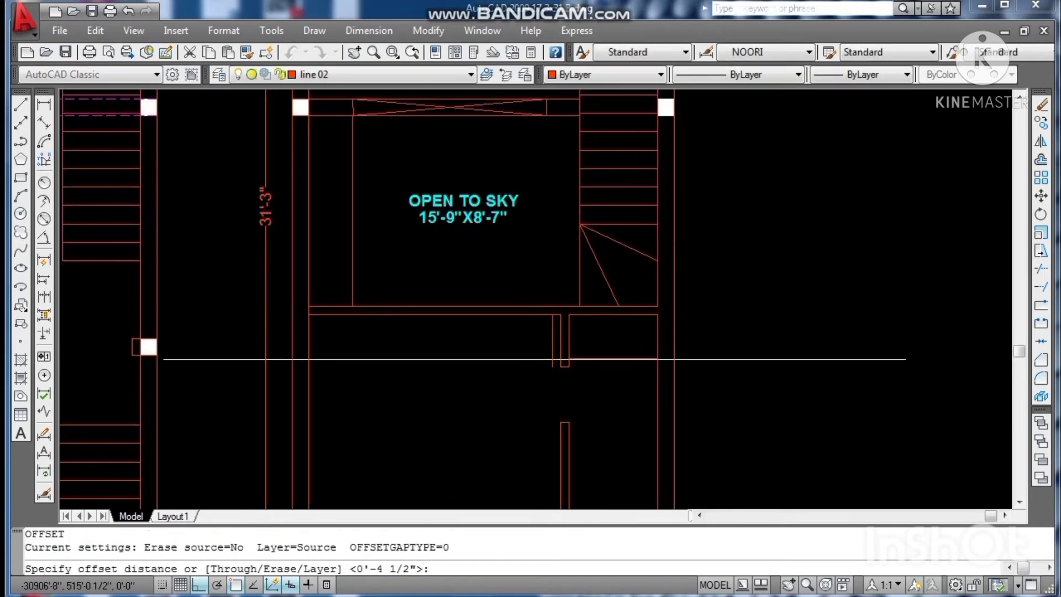
text(3.5')
key(Return)
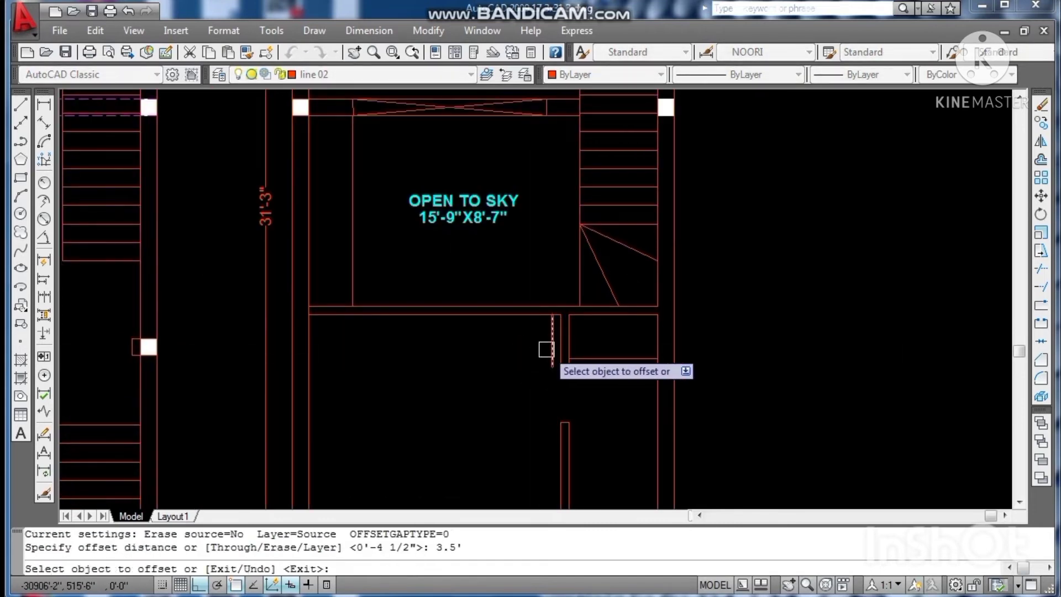
click(547, 349)
click(500, 359)
key(Escape)
key(Escape)
Step: Extend both door jamb lines up to the upper line of the cross wall below OPEN TO SKY
text(ex)
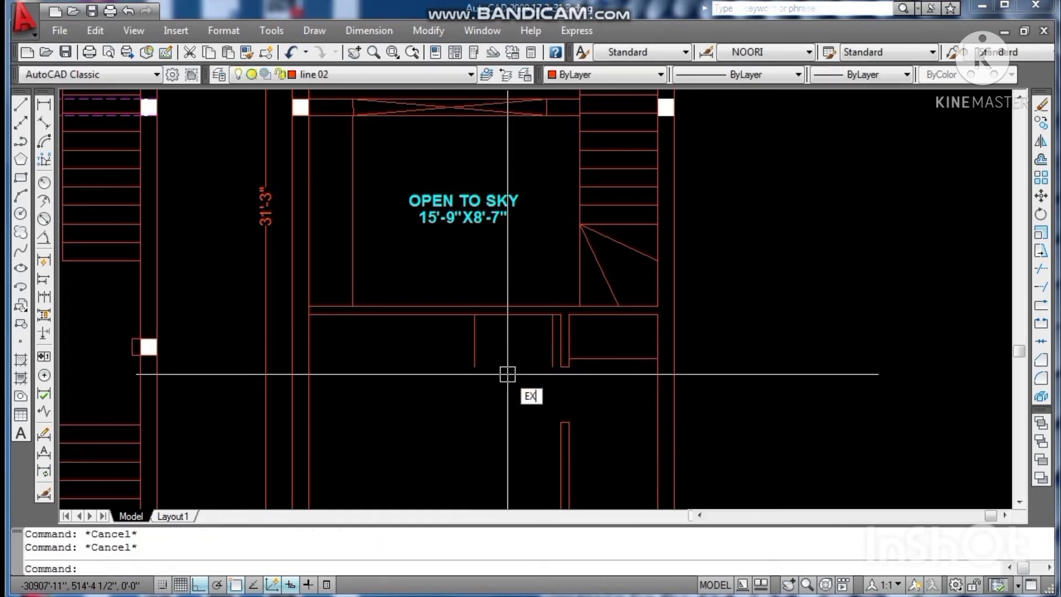
key(Return)
key(Return)
click(548, 337)
click(474, 329)
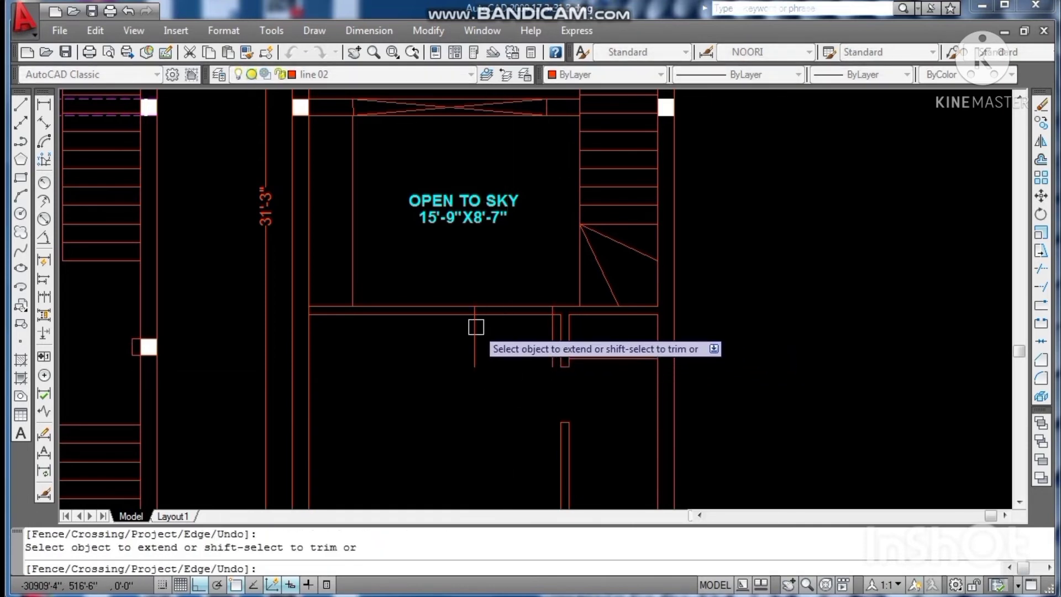
key(Escape)
key(Escape)
Step: Trim the parts of both jamb lines that run below the cross wall into the lower room
text(tr)
key(Return)
key(Return)
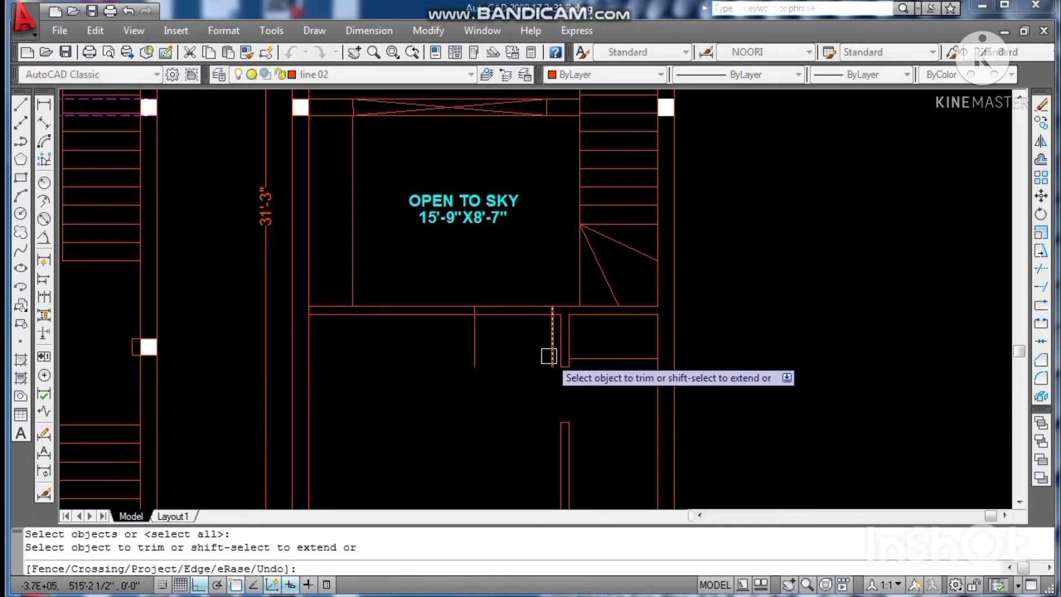
click(552, 354)
key(Escape)
key(Escape)
Step: Trim both cross-wall lines between the two jambs to open the 3.5' doorway below OPEN TO SKY
text(t)
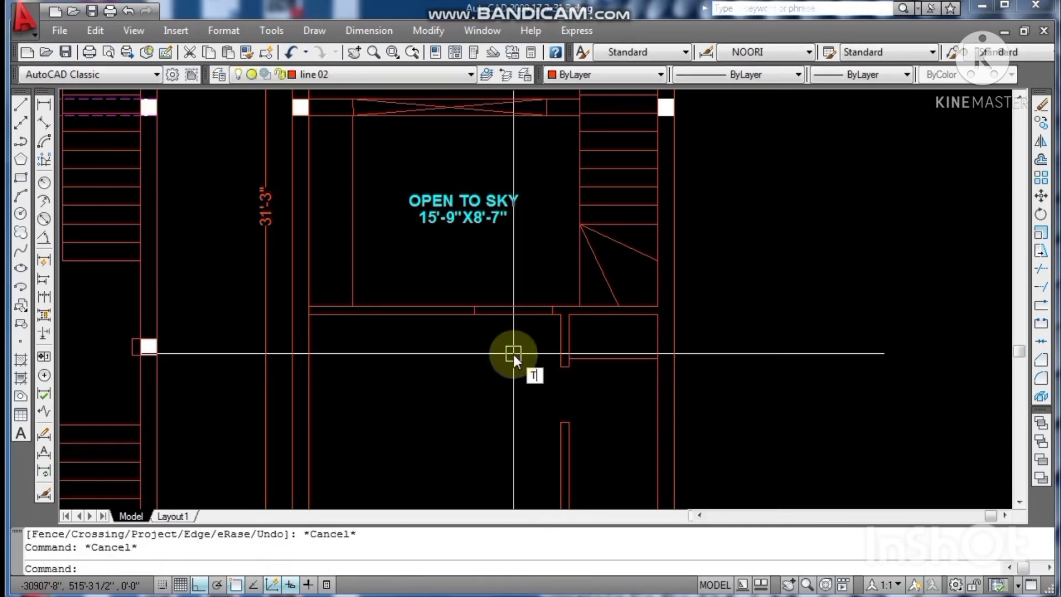
text(r)
key(Return)
key(Return)
click(507, 298)
click(494, 365)
key(Escape)
key(Escape)
Step: Save the drawing with the new doorway
scroll(524, 363, down, 4)
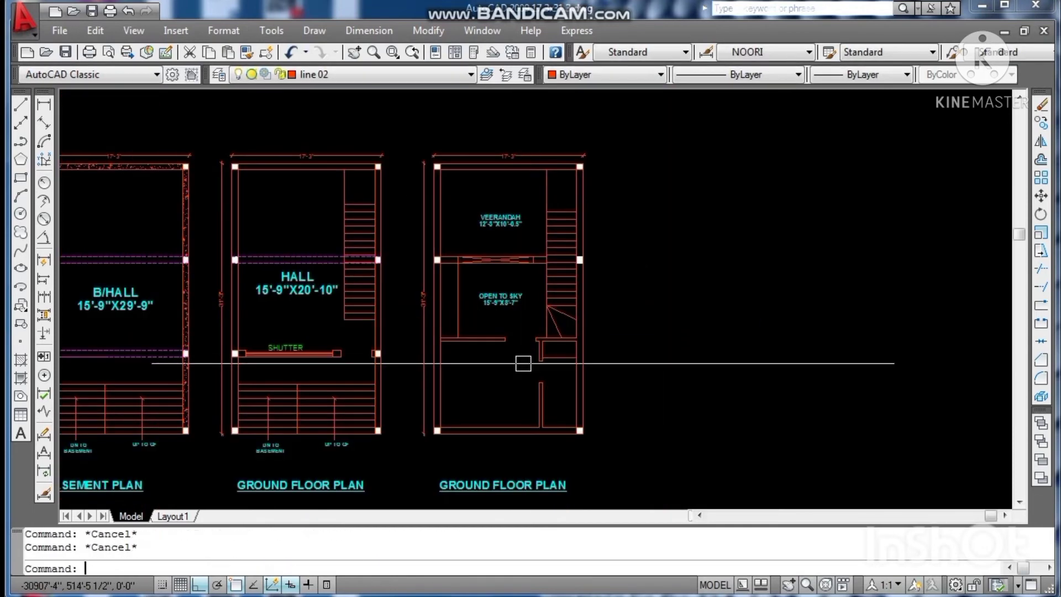
key(ctrl+s)
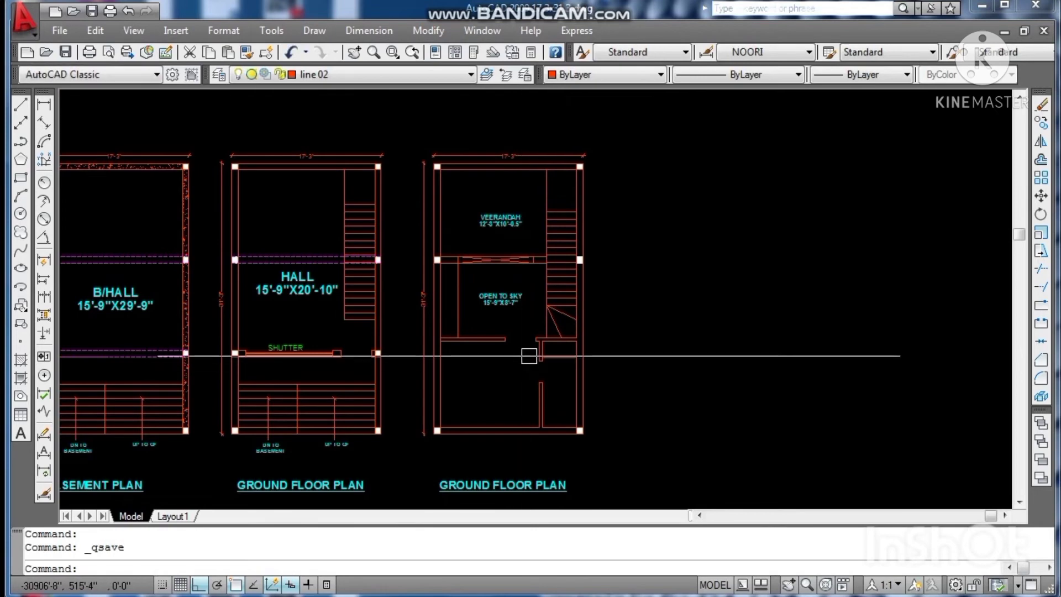
scroll(701, 301, down, 2)
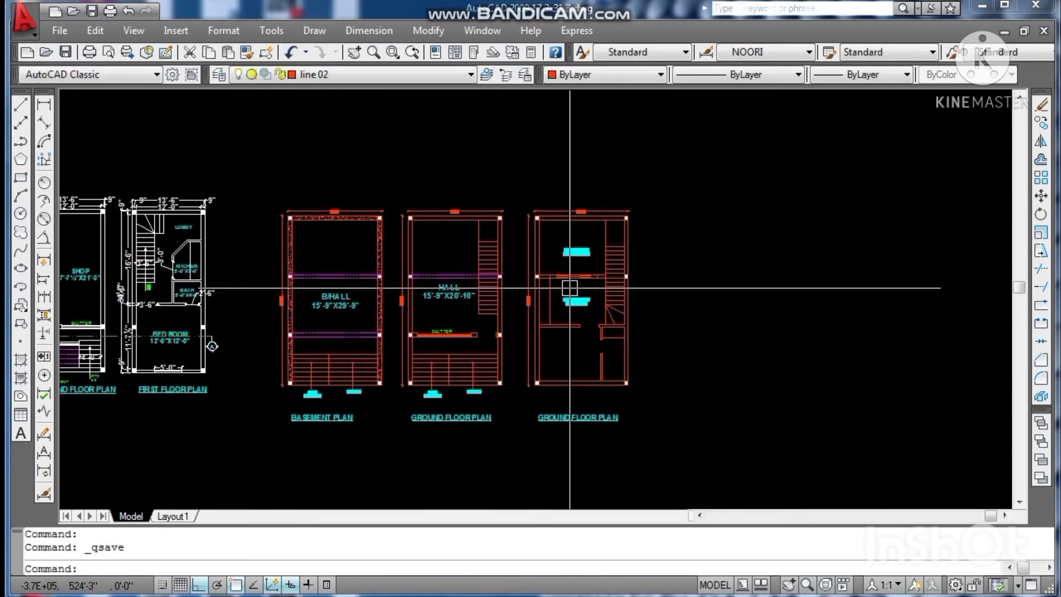
scroll(552, 301, up, 2)
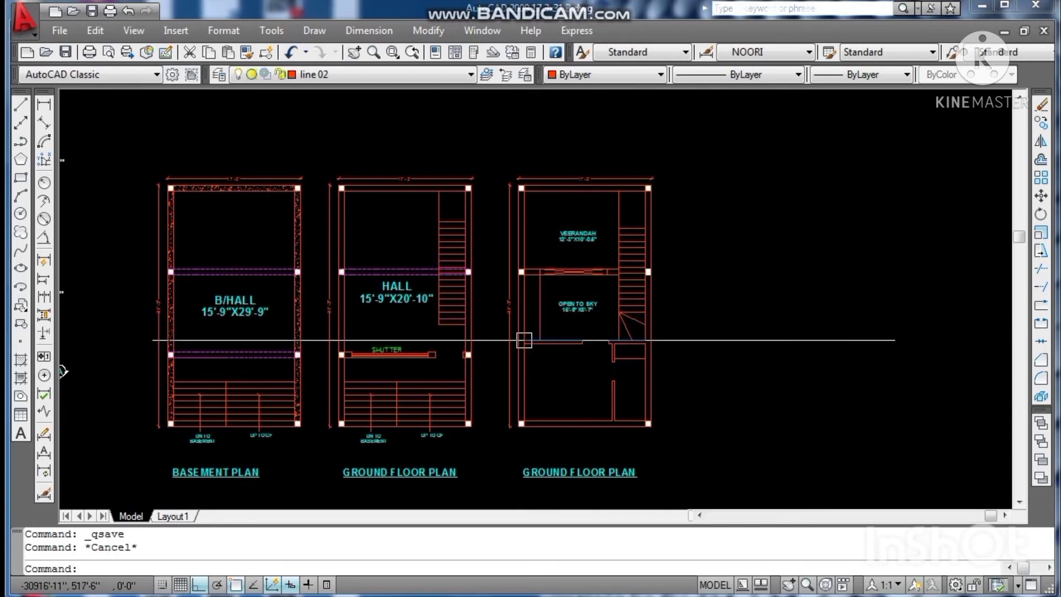
scroll(612, 316, up, 3)
scroll(602, 307, down, 2)
key(Escape)
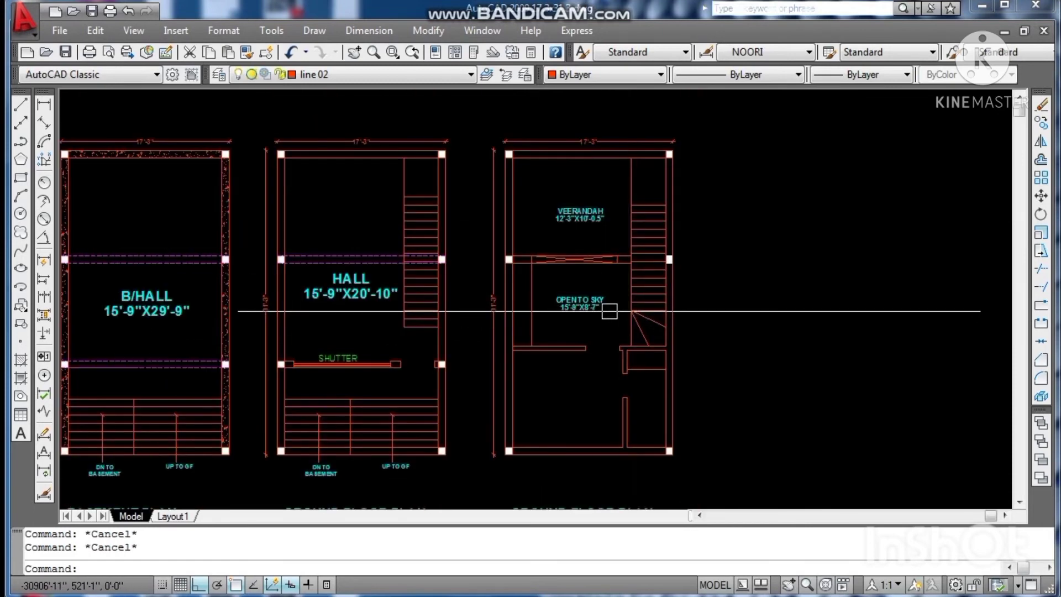
Step: Copy the OPEN TO SKY name and size text into the large room below, placing it freely with ortho off
scroll(575, 332, up, 3)
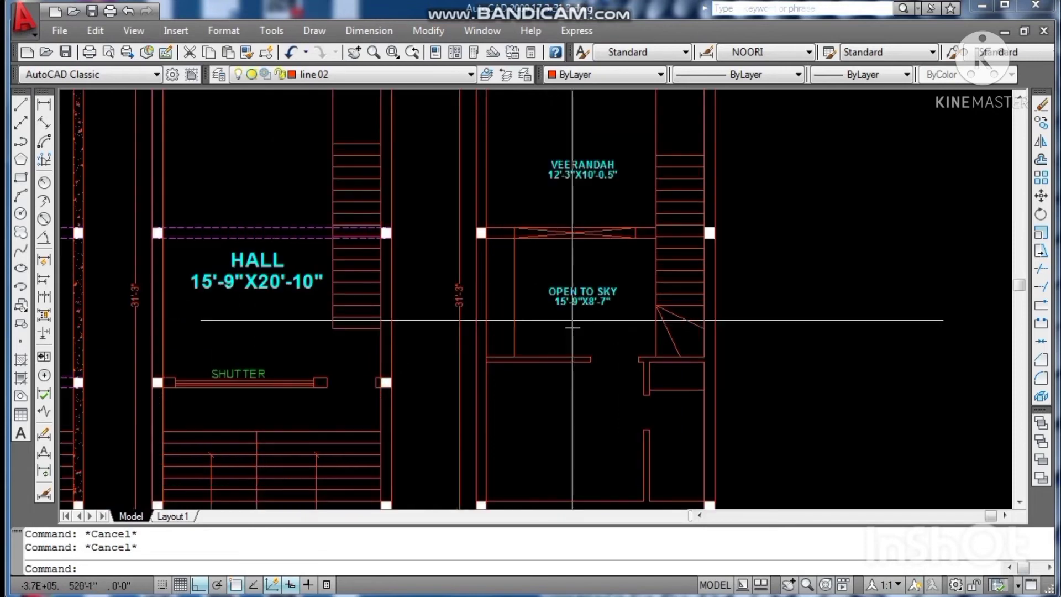
click(568, 311)
text(co)
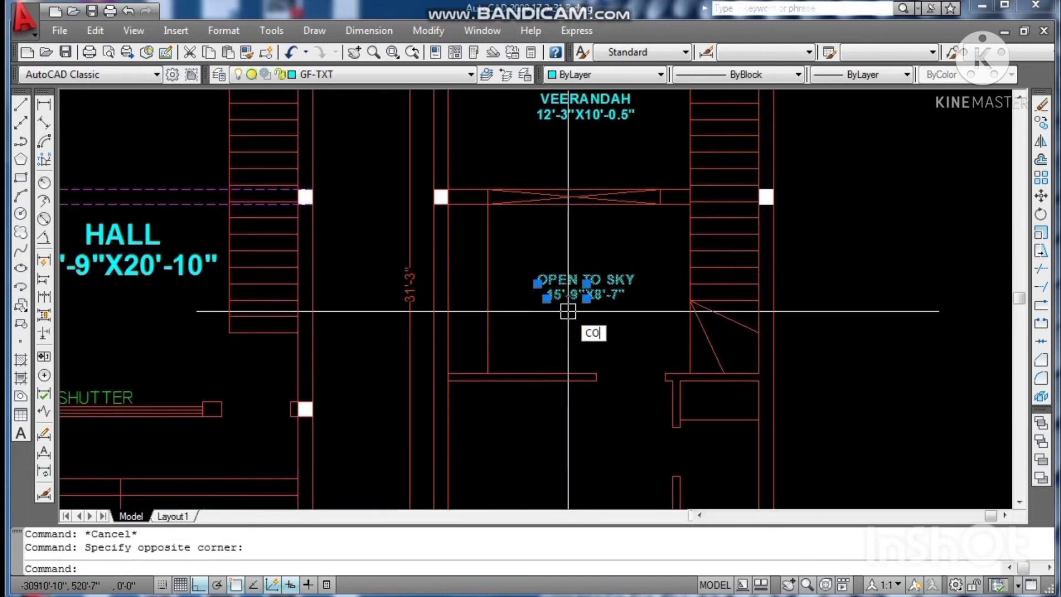
key(Return)
click(568, 312)
scroll(568, 304, down, 3)
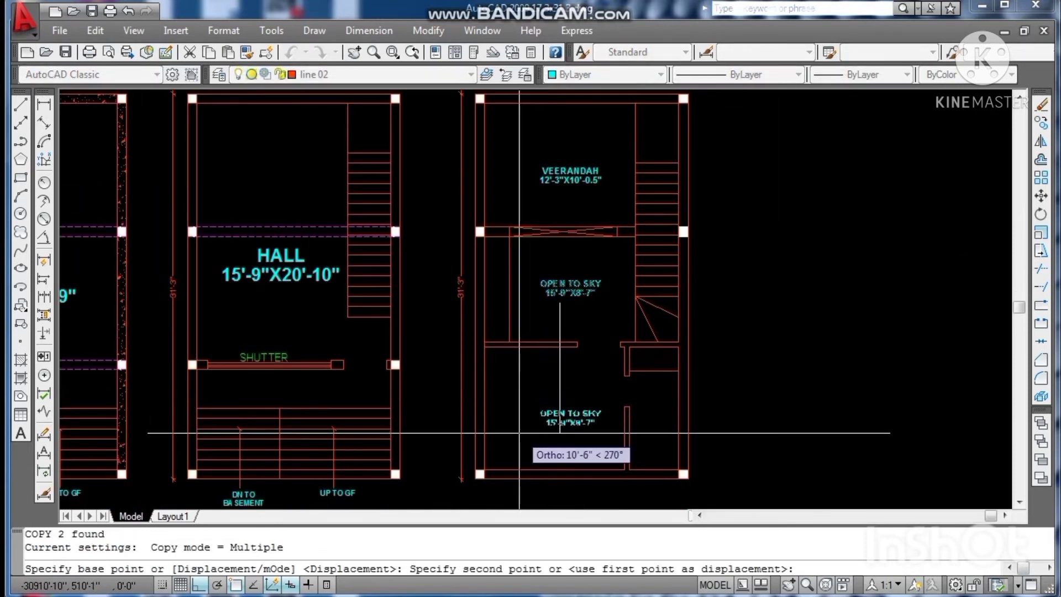
key(F8)
click(538, 415)
key(Escape)
Step: Rename the copied OPEN TO SKY label in the lower room to BED ROOM
scroll(539, 386, up, 3)
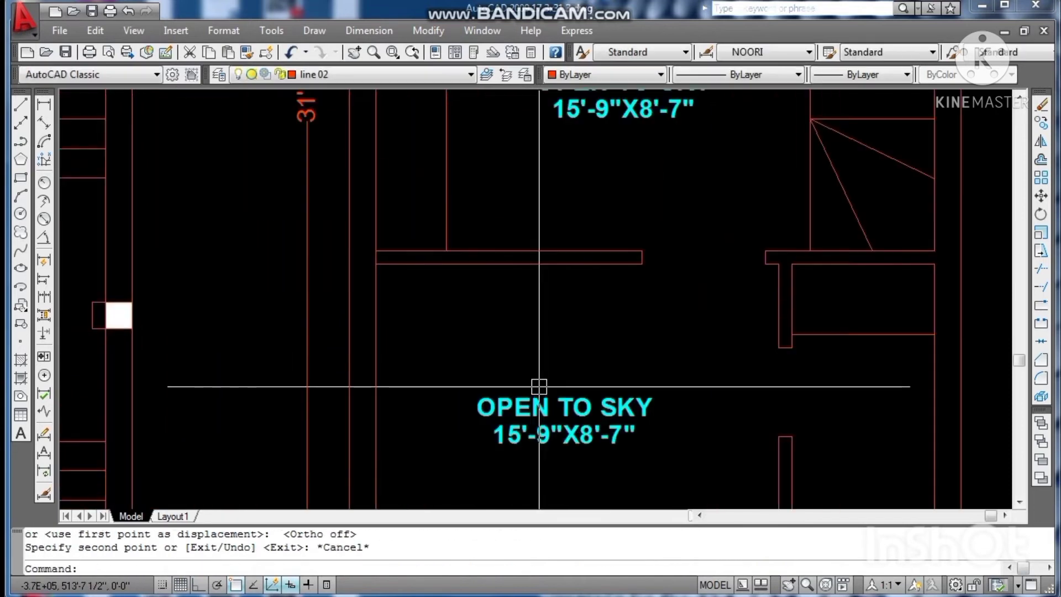
double_click(539, 404)
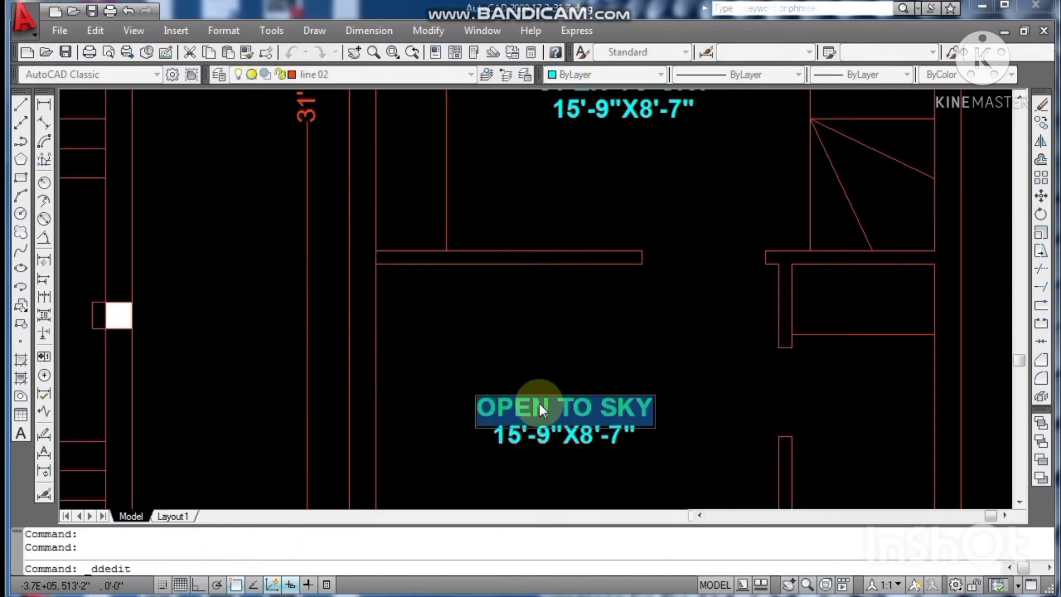
text(BED R)
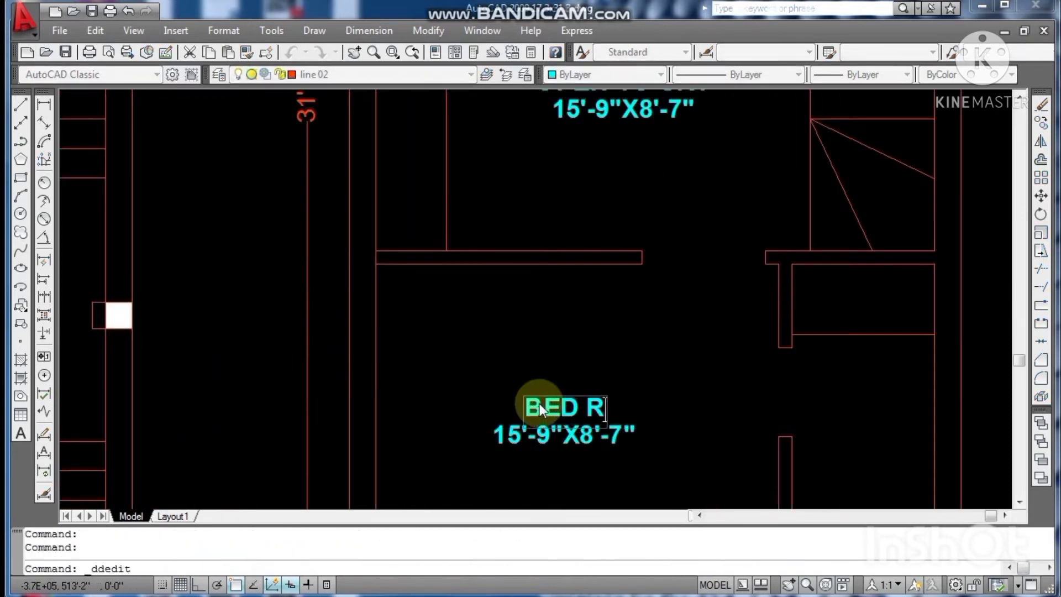
text(OOM)
click(546, 353)
key(Escape)
scroll(514, 359, down, 5)
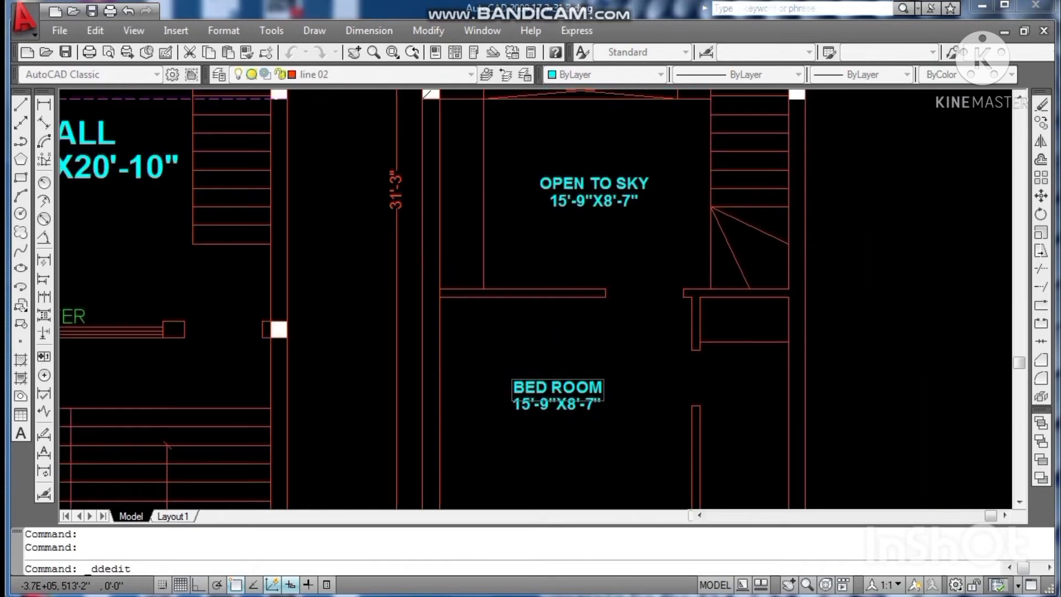
Step: Measure the bedroom's inner width along its lower wall with a temporary linear dimension
scroll(505, 362, up, 5)
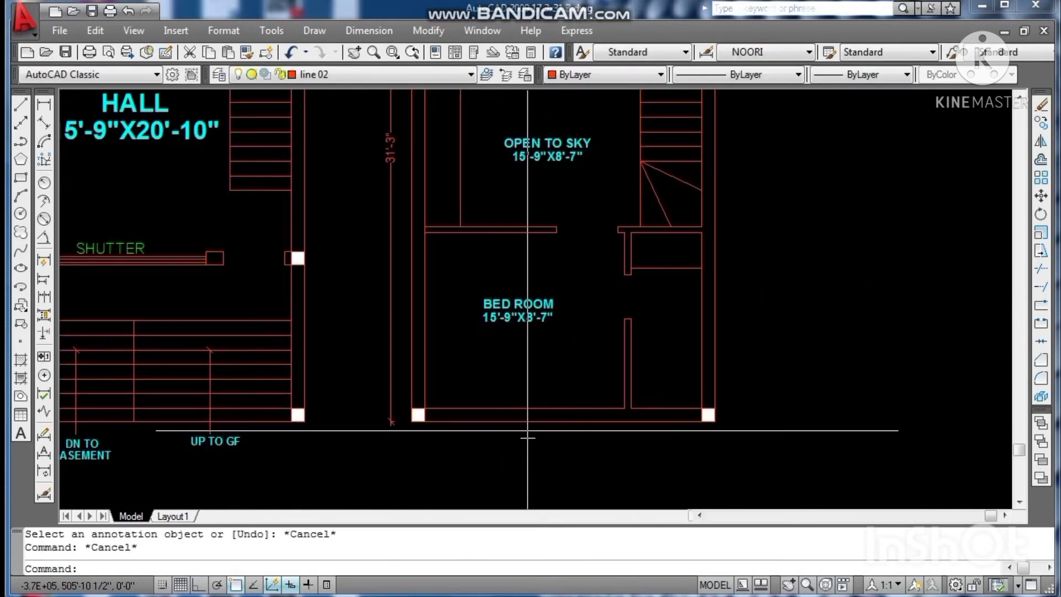
click(44, 104)
click(418, 415)
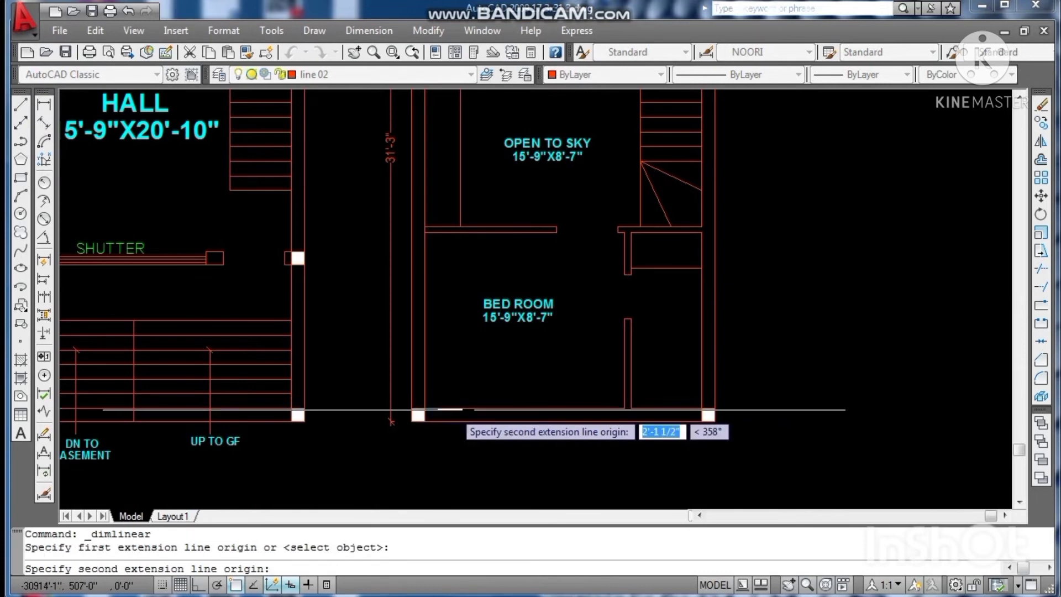
click(624, 414)
scroll(574, 398, up, 3)
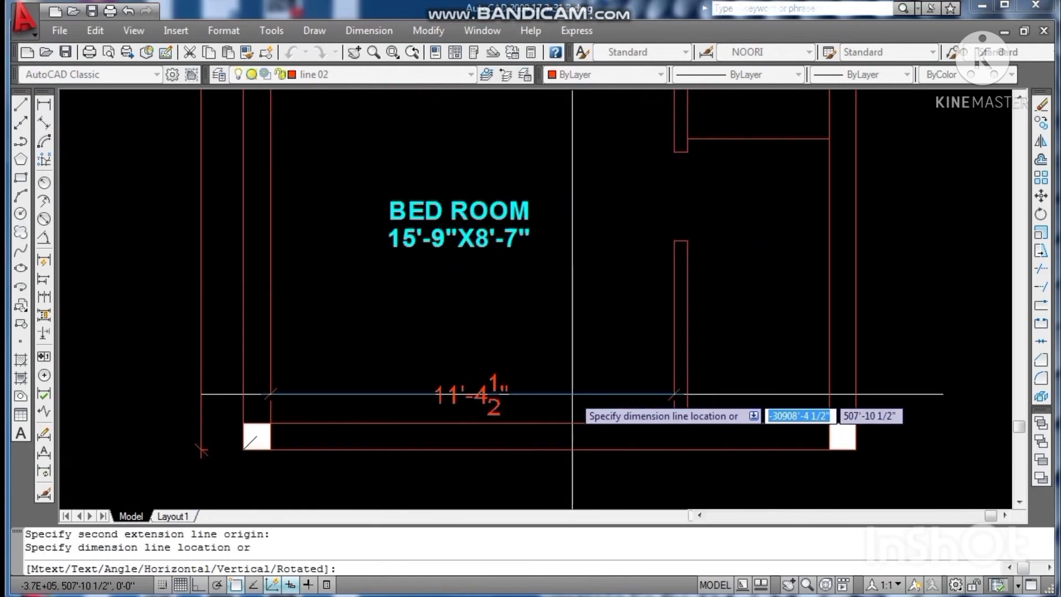
key(Escape)
Step: Change the width in the size text under BED ROOM to 11'-4.5"
scroll(419, 244, up, 2)
double_click(410, 248)
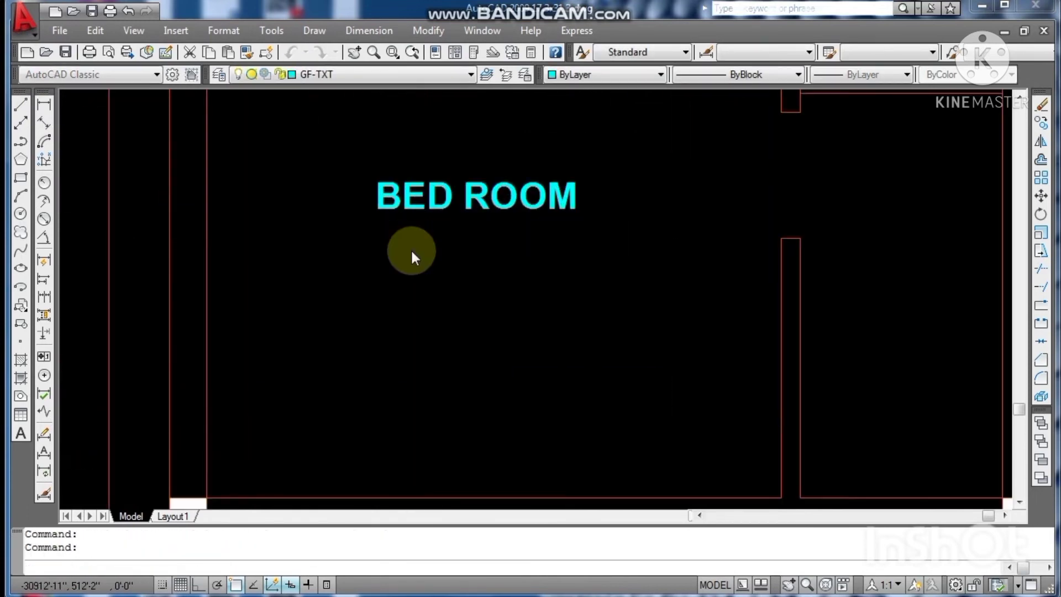
click(459, 313)
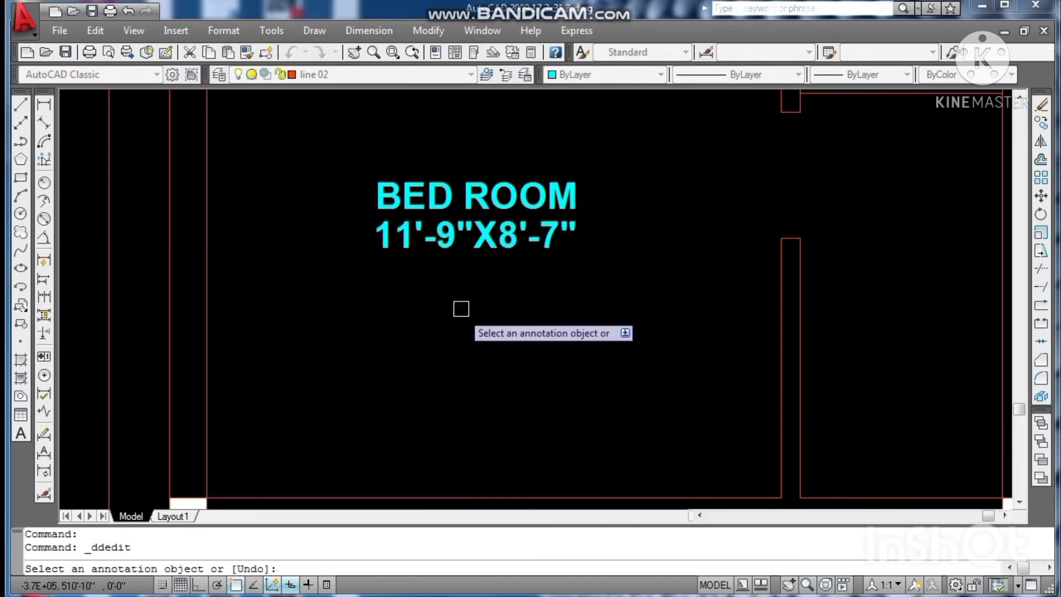
click(451, 247)
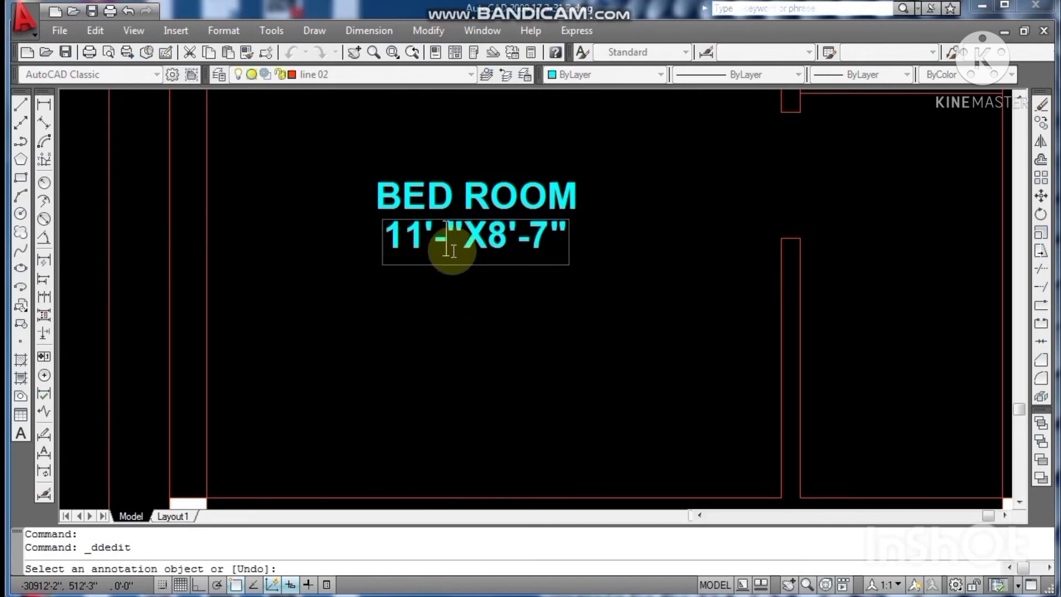
text(5)
click(505, 374)
scroll(504, 374, down, 3)
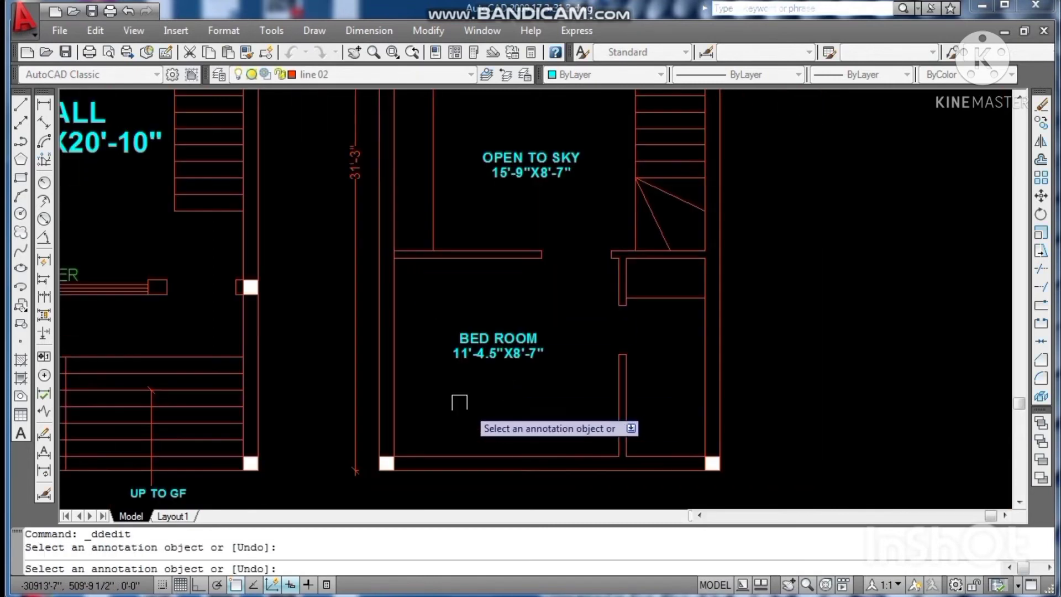
key(Escape)
Step: Change the depth in the bedroom's size text so that it reads 11'-4.5"X10'-0"
scroll(515, 334, up, 3)
double_click(517, 361)
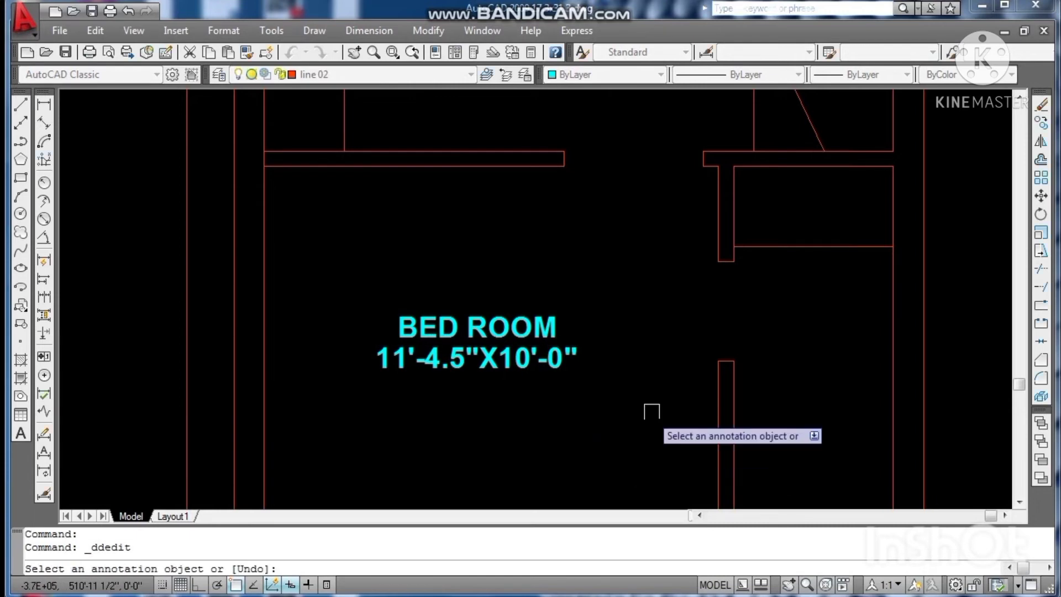
scroll(651, 411, down, 4)
key(Escape)
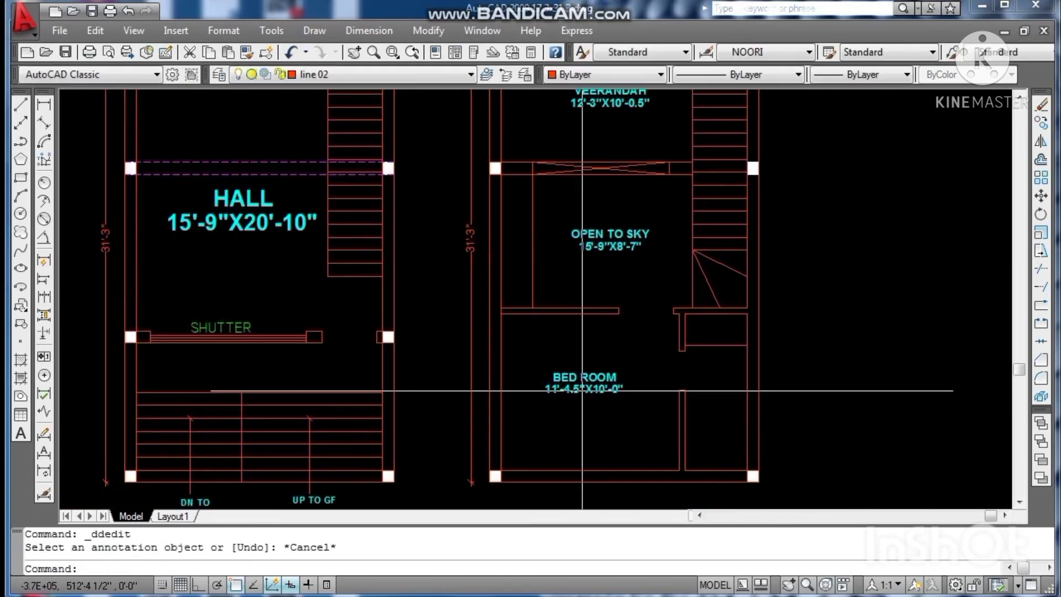
Step: Measure the bedroom's inner depth from the lower wall to the cross wall with a temporary linear dimension
click(52, 107)
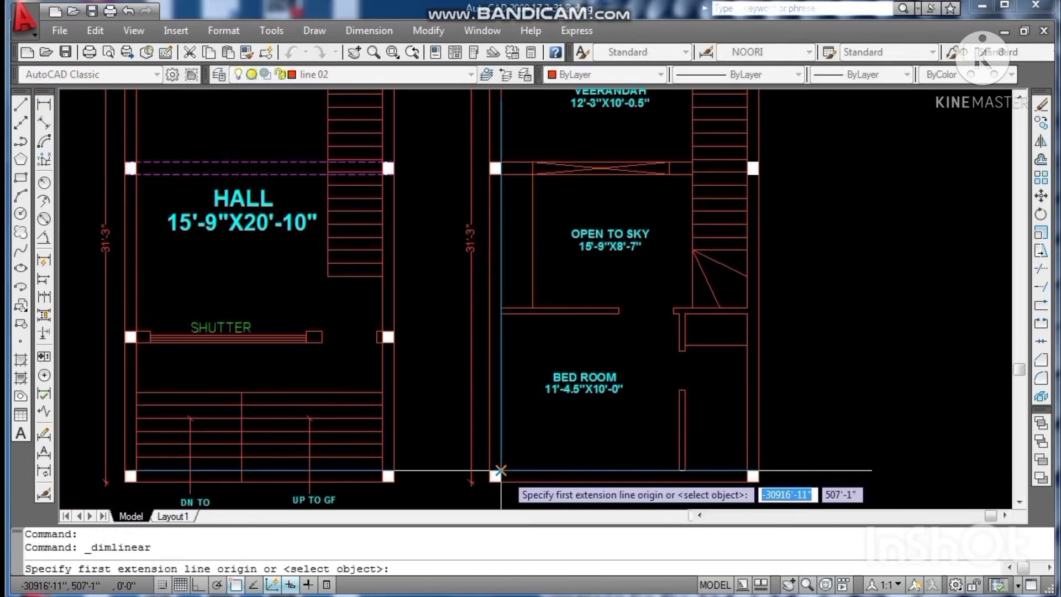
click(500, 471)
click(500, 314)
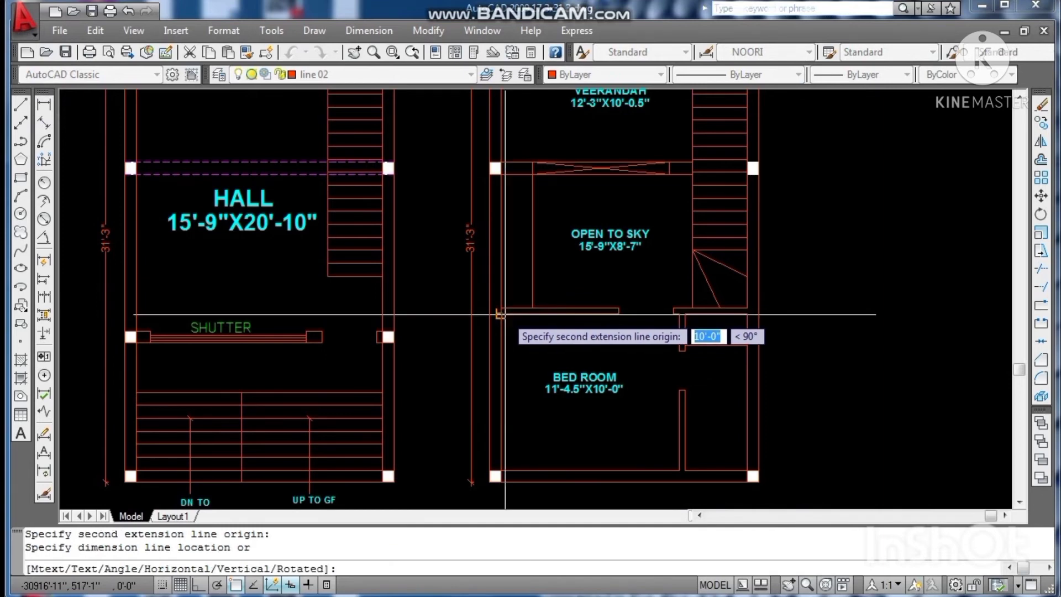
scroll(517, 339, up, 3)
key(Escape)
key(Escape)
Step: Trim the piece of the left wall's inner line that closes off the end of the cross wall above the bedroom
text(t)
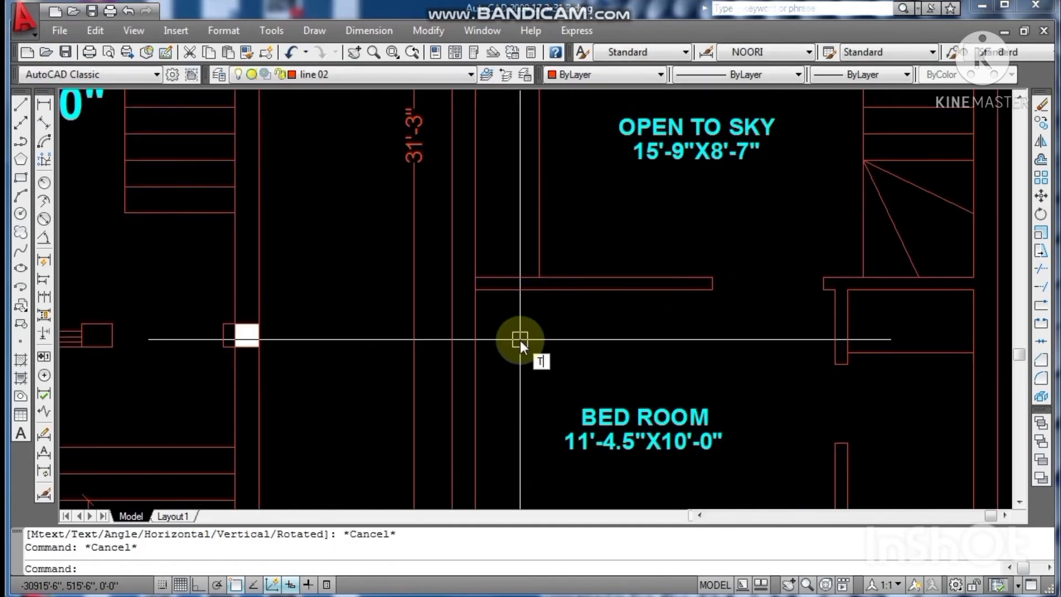
text(r)
key(Return)
key(Return)
scroll(471, 283, up, 3)
scroll(466, 281, down, 3)
key(Escape)
key(Escape)
key(Escape)
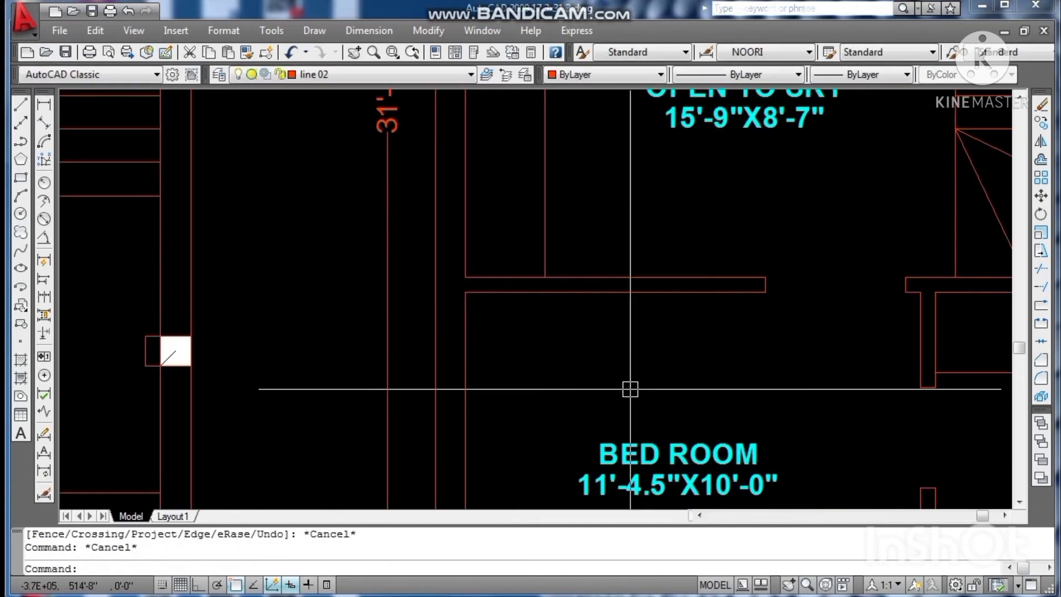
Step: Move the 11'-4.5"X10'-0" size text slightly down to widen the gap below the BED ROOM label
scroll(630, 389, down, 5)
scroll(693, 453, up, 4)
click(621, 396)
text(m)
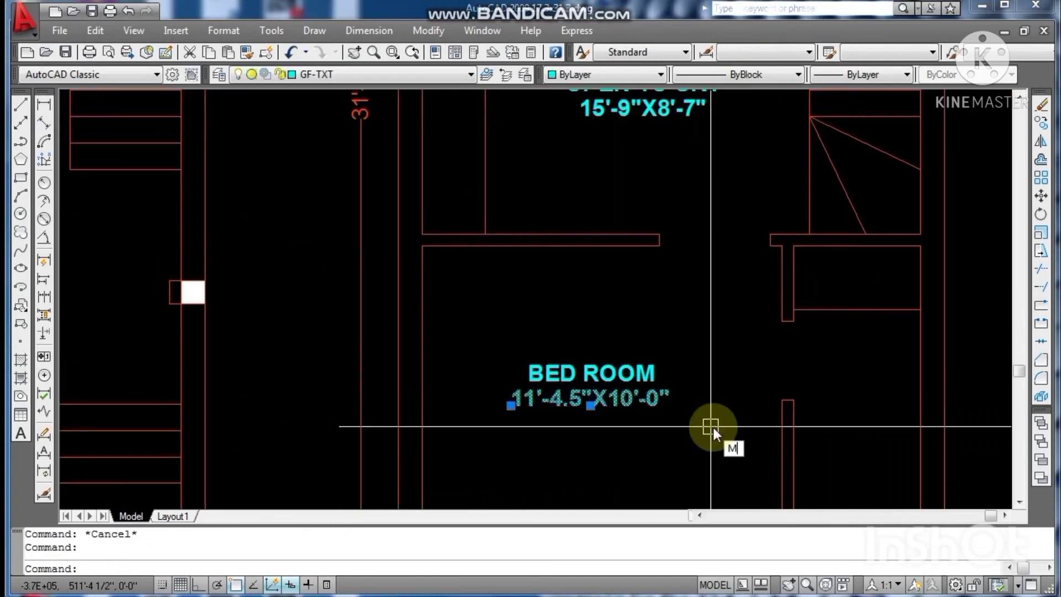
key(Return)
click(710, 426)
click(709, 436)
key(Escape)
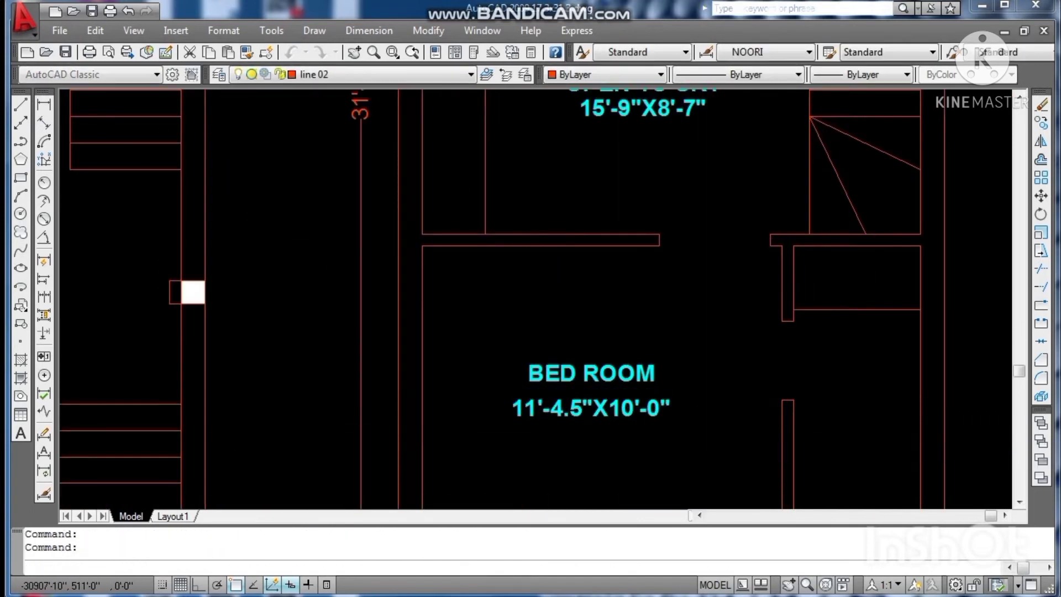
key(Escape)
Step: Copy the BED ROOM label and its size text into the narrow room beside the bedroom
scroll(637, 404, down, 2)
click(614, 426)
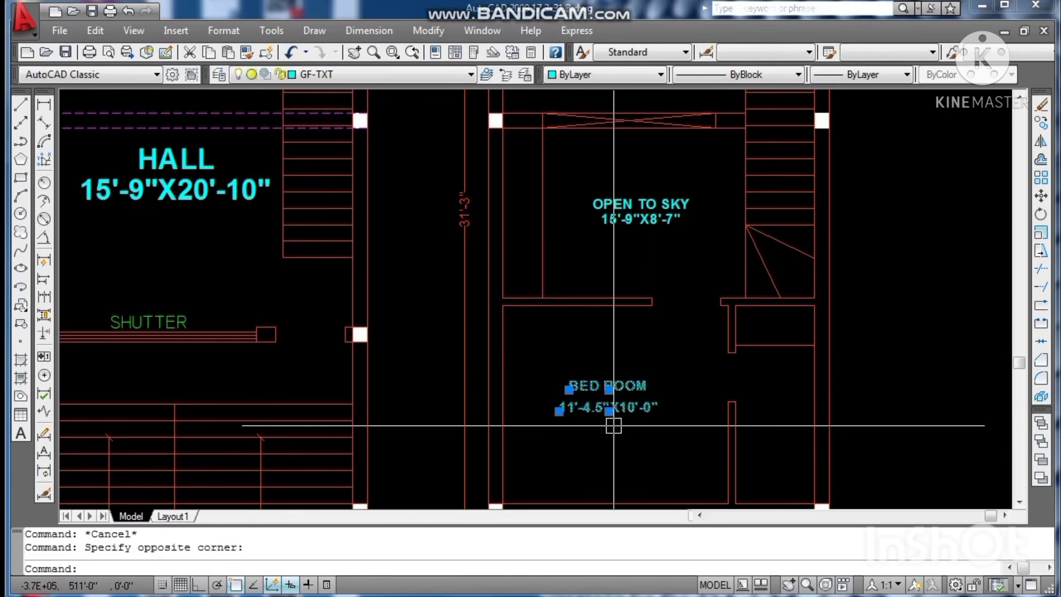
text(co)
key(Return)
click(611, 427)
scroll(803, 439, up, 2)
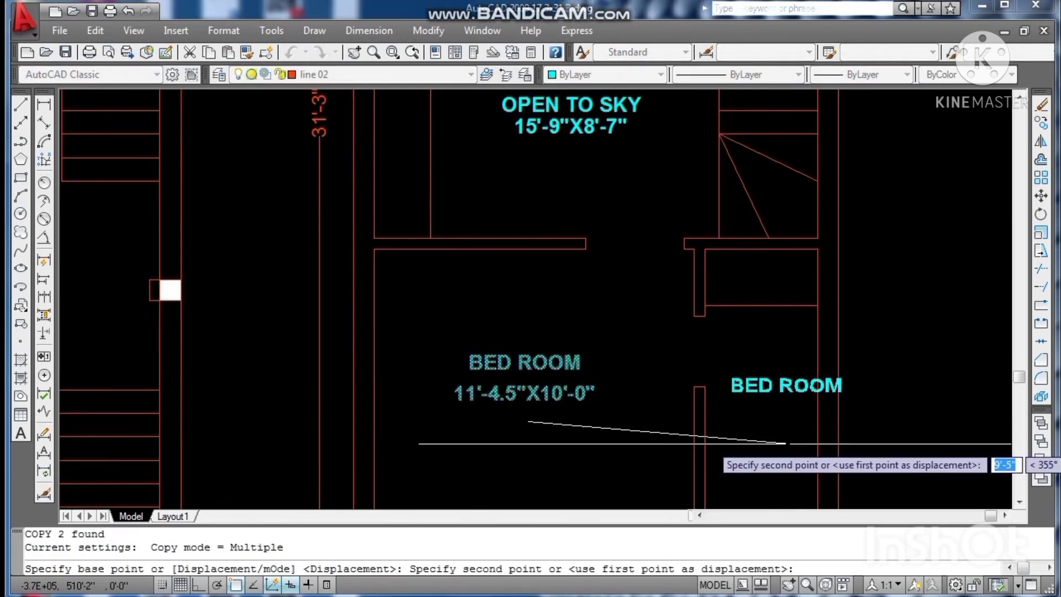
click(773, 449)
key(Escape)
Step: Rename the copied label in the narrow room to BATH
double_click(768, 390)
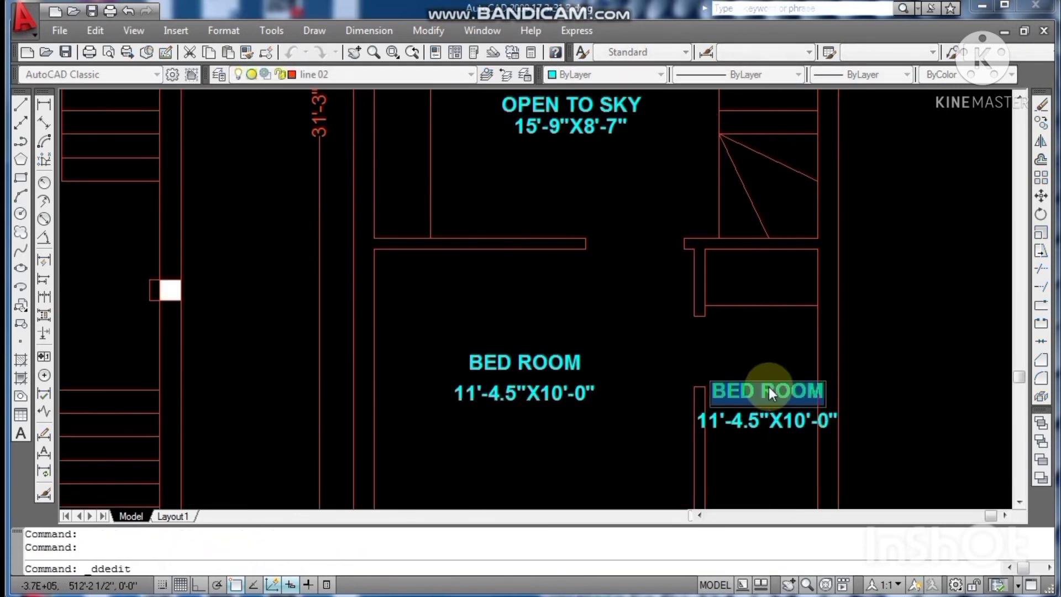
text(BATH)
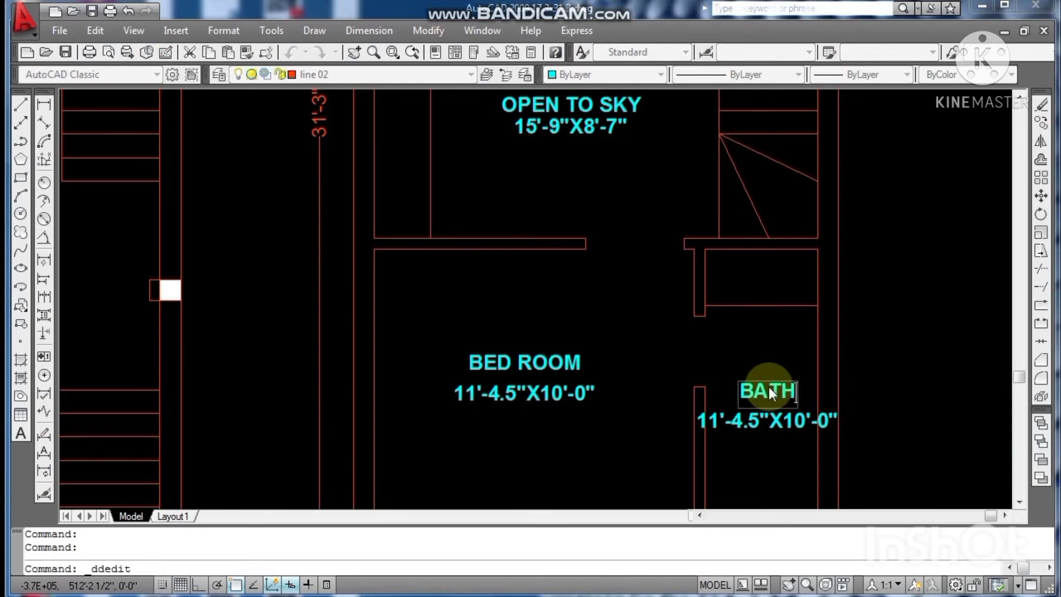
key(Return)
key(Escape)
Step: Change the size text under BATH to 4'X10'-0" and save the drawing
click(754, 420)
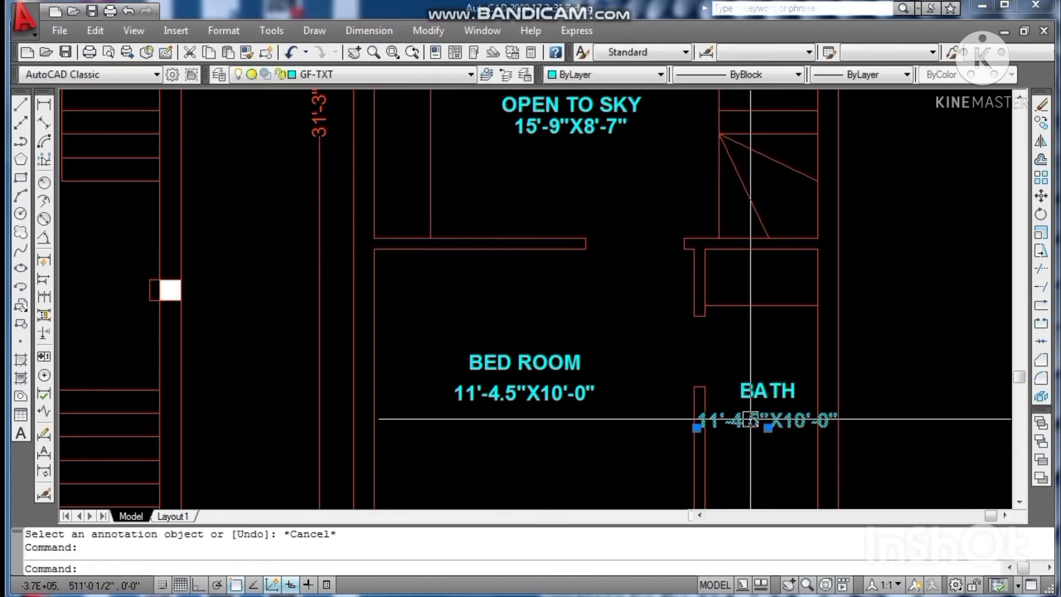
double_click(762, 421)
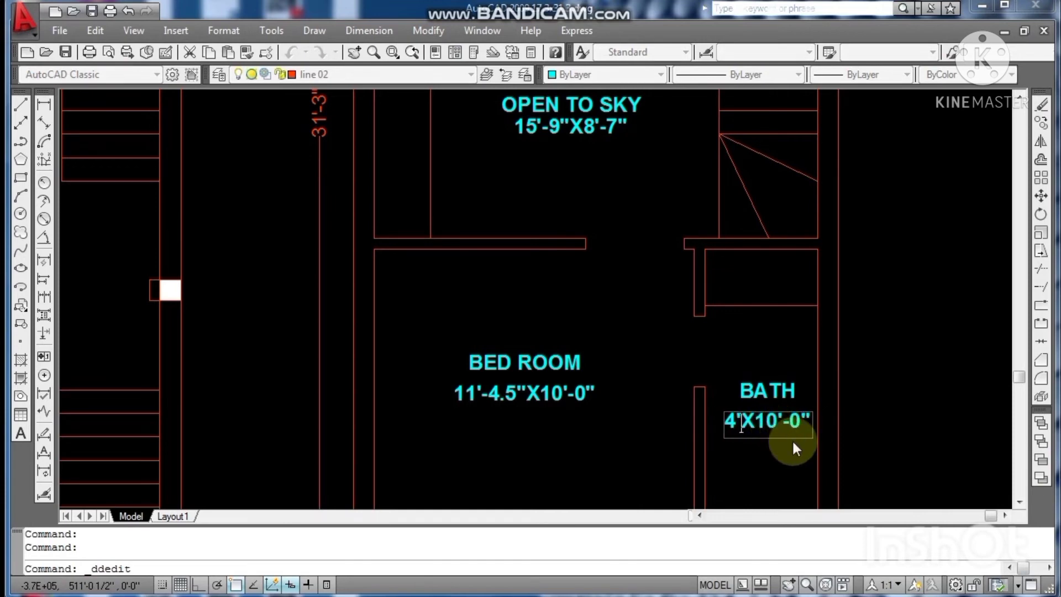
scroll(773, 442, up, 3)
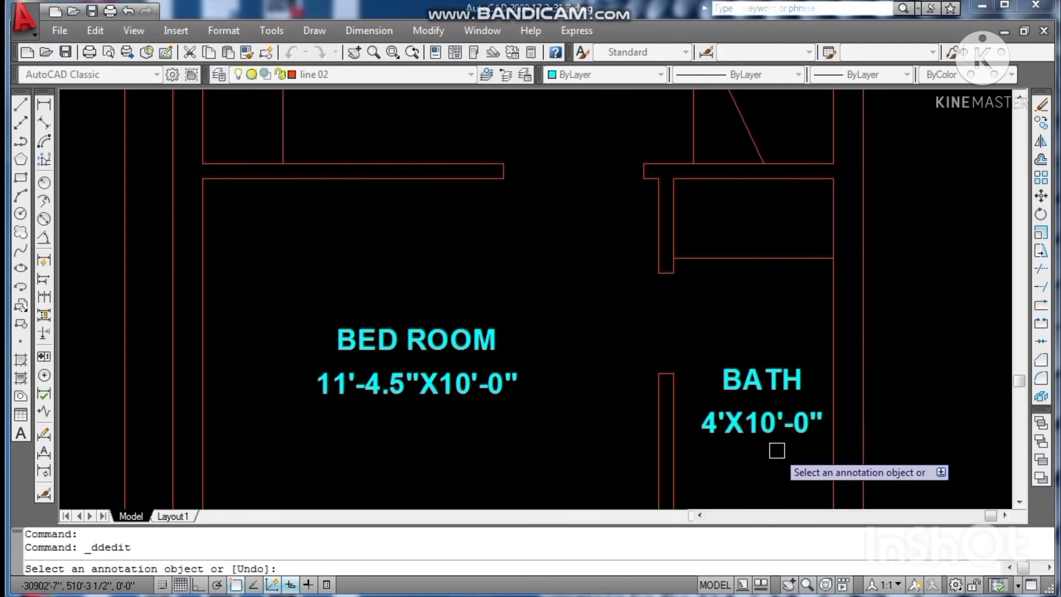
key(Escape)
key(Escape)
scroll(718, 395, down, 3)
key(Escape)
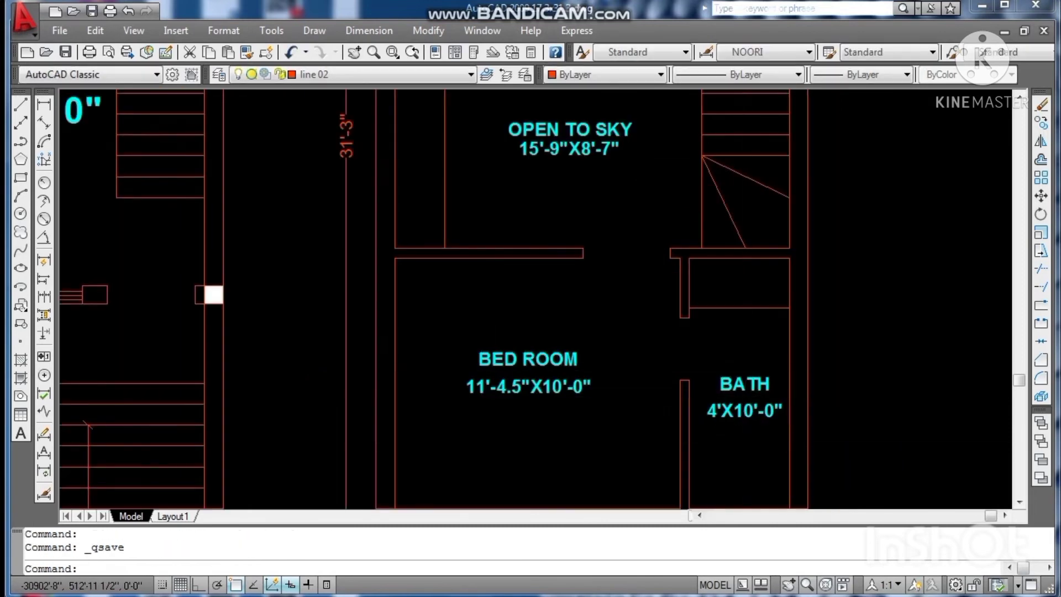
Step: Draw a short line across the bath's lower wall, from the inner line's midpoint perpendicular to the outer line
scroll(764, 426, down, 3)
key(Escape)
key(Escape)
scroll(749, 475, up, 3)
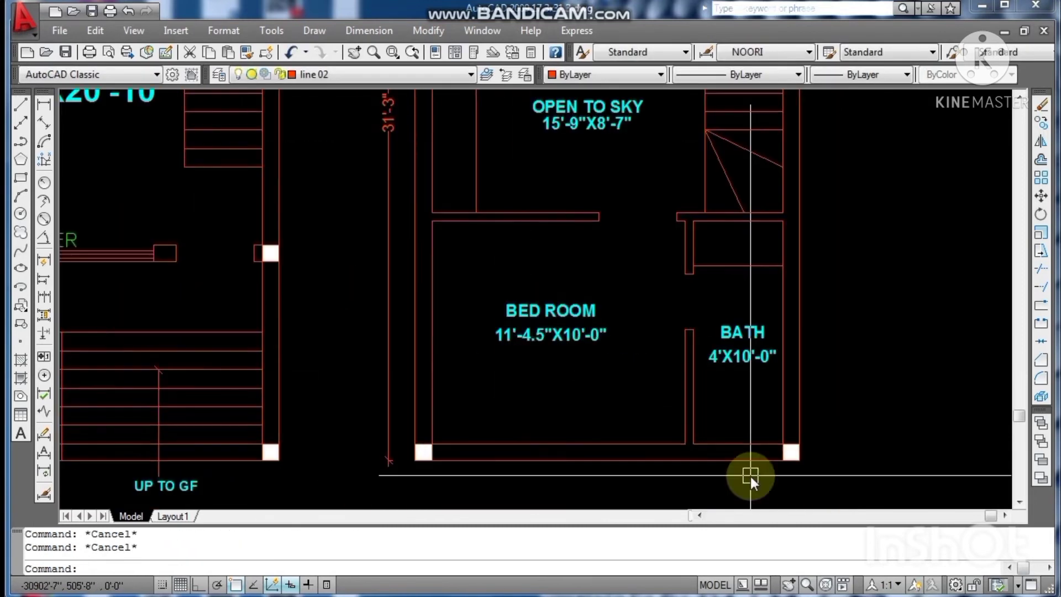
text(L)
key(Return)
click(740, 459)
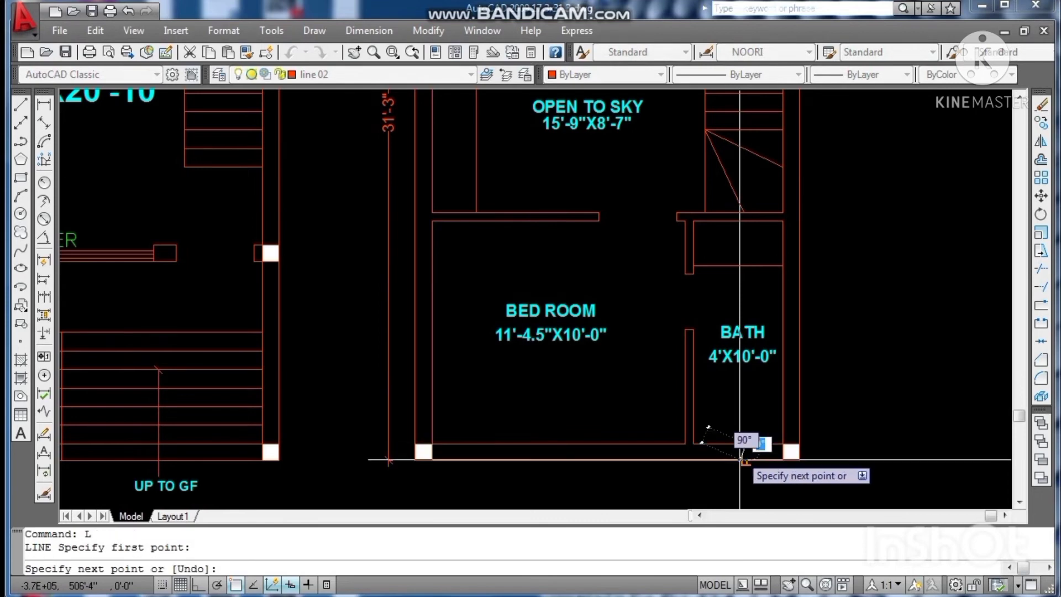
key(Escape)
key(Escape)
Step: Shorten the bath's lower inner wall line so that it ends at the corner column's inner corner
scroll(749, 487, up, 3)
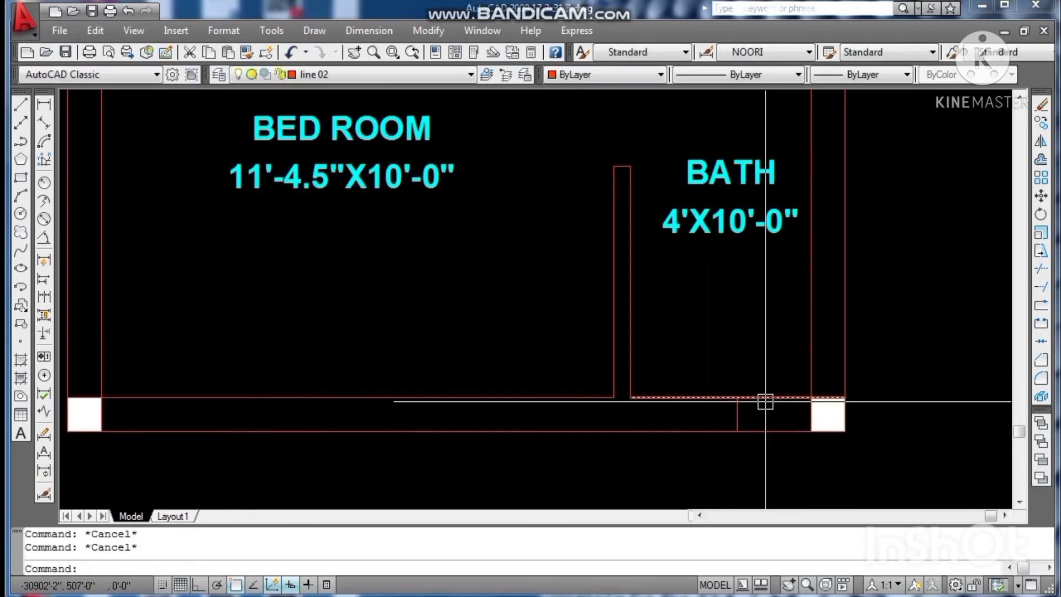
click(767, 398)
click(844, 396)
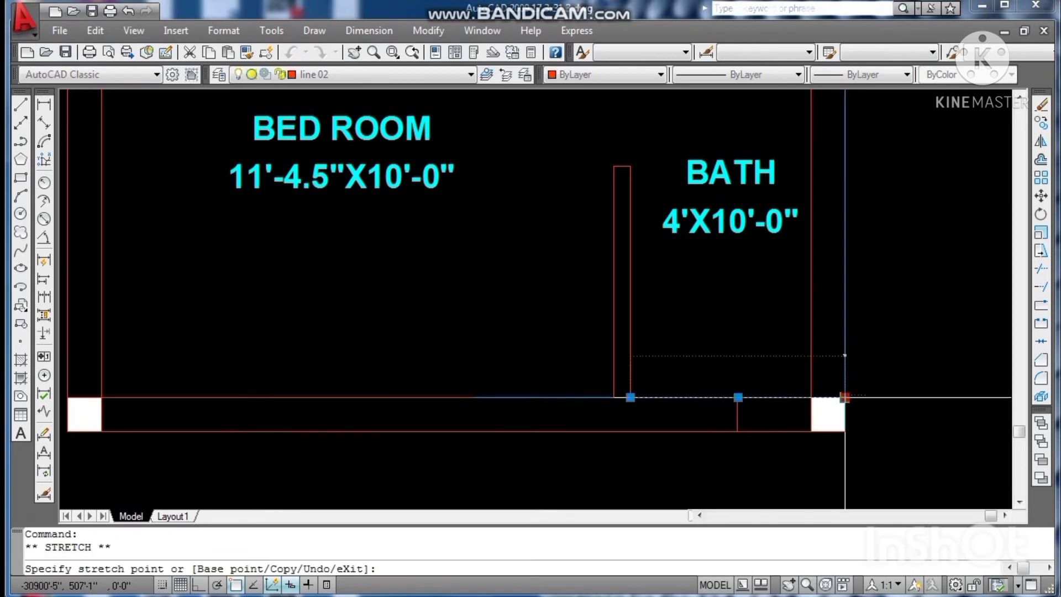
click(811, 396)
key(Escape)
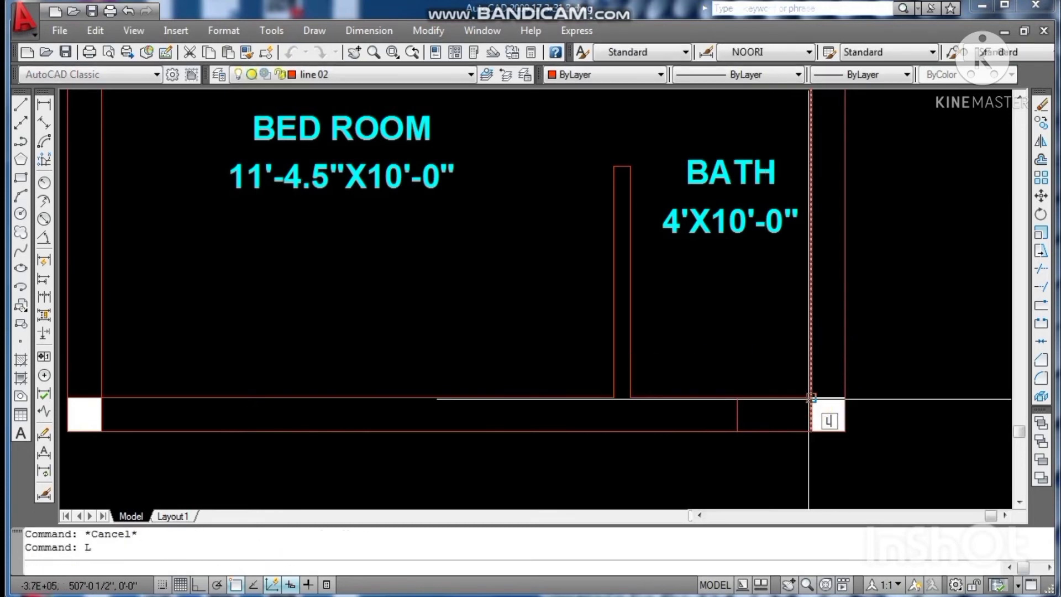
Step: Draw a separate line along the corner column's upper edge, between the right wall's inner and outer lines
key(Return)
click(844, 397)
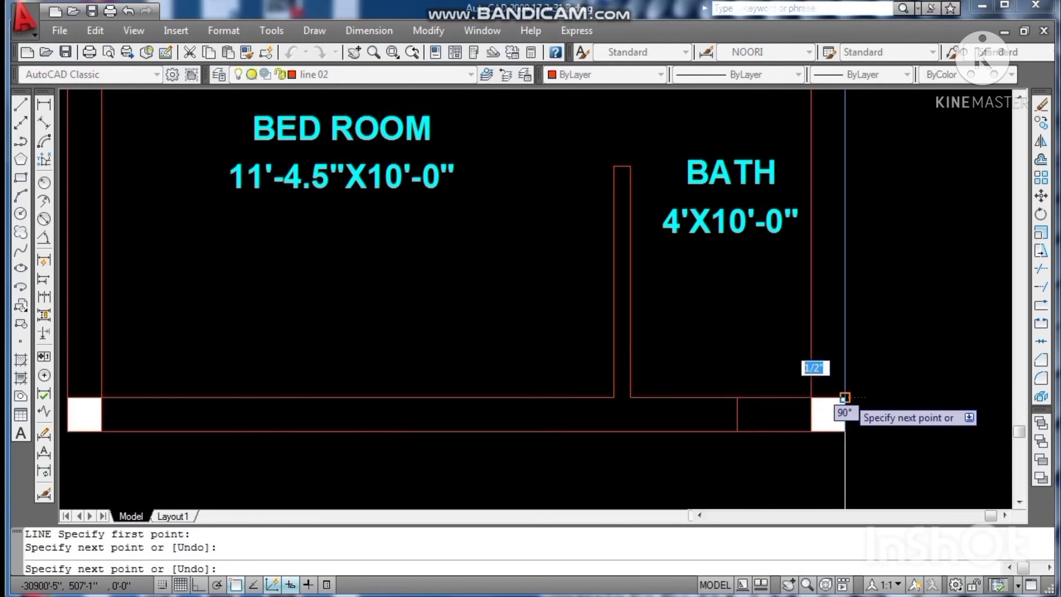
key(Escape)
Step: Move the short line across the bath's lower wall to the midpoint of the shortened inner wall line
click(738, 414)
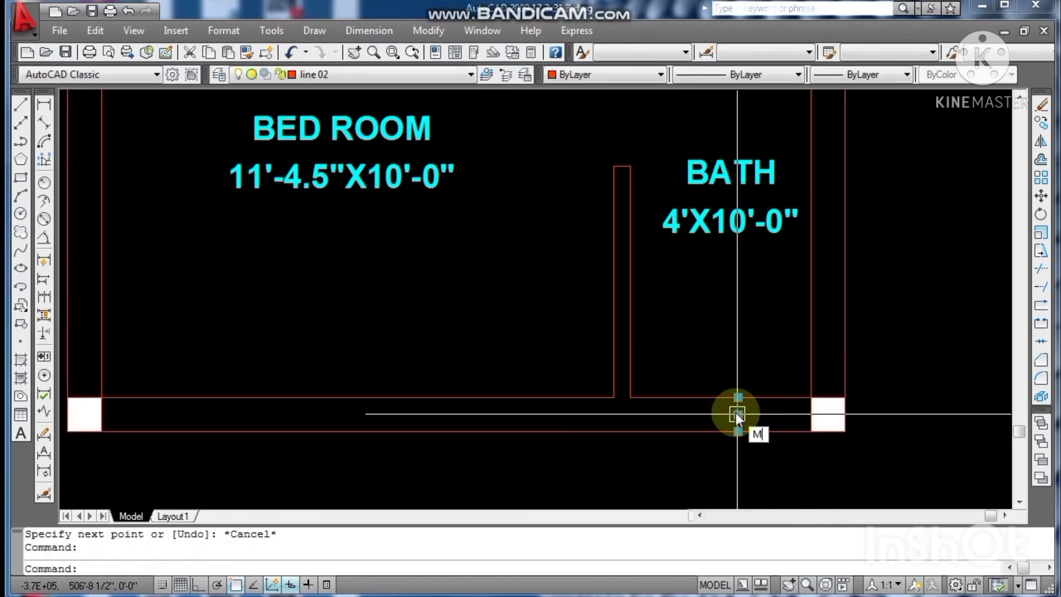
key(Return)
click(738, 397)
click(721, 397)
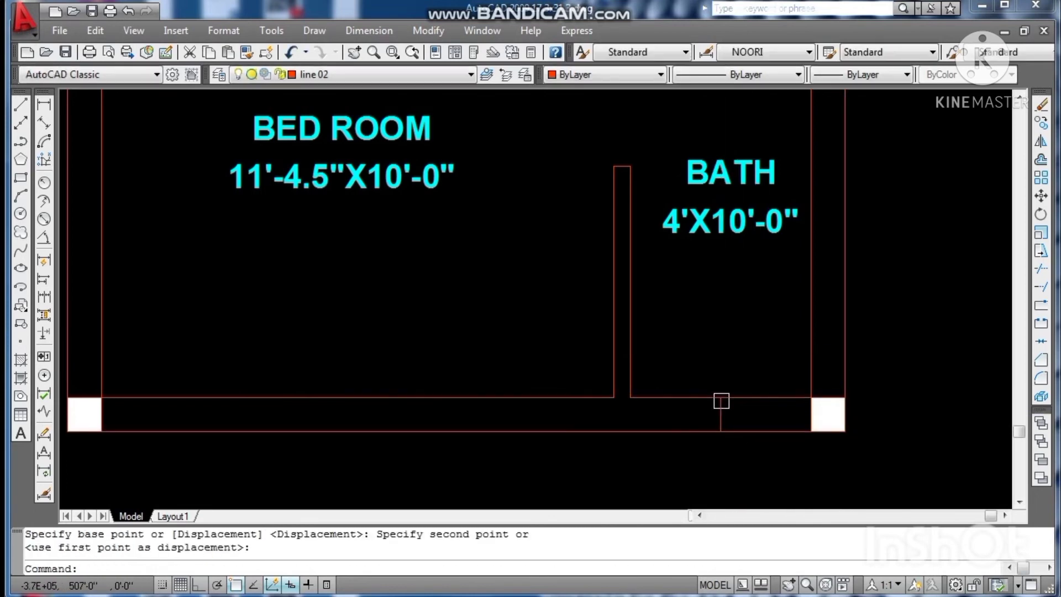
Step: Offset the short line across the bath's lower wall 1' to both sides and erase the original middle line
key(Escape)
key(Escape)
key(Return)
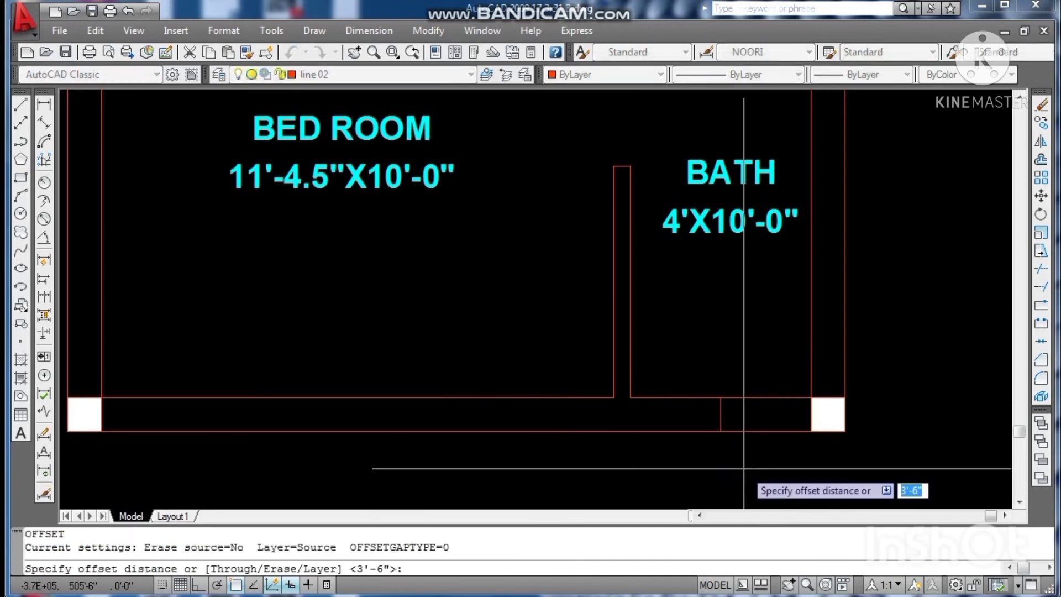
text(1')
key(Return)
click(720, 420)
click(756, 413)
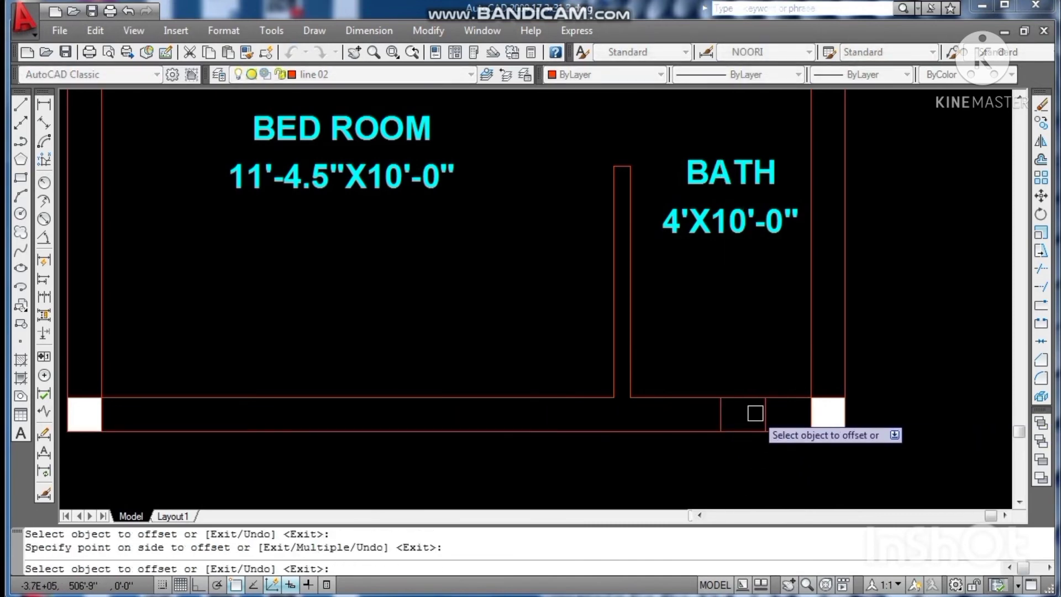
click(720, 423)
click(668, 407)
key(Escape)
key(Escape)
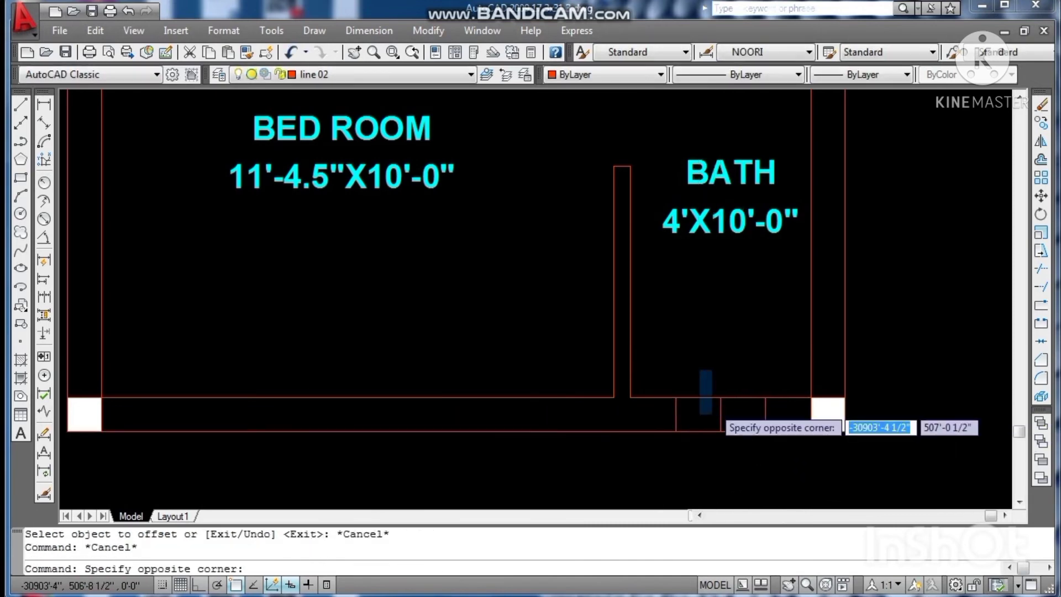
click(728, 459)
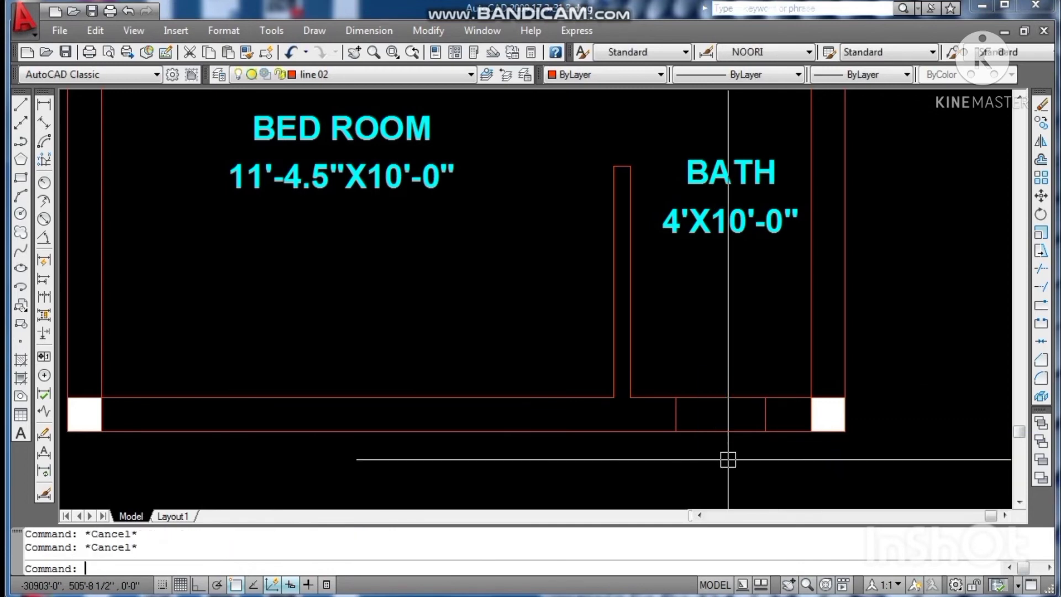
Step: Offset the bath's lower inner wall line 3 inches outward, then offset the new line another 3 inches outward
text(o)
key(Return)
text(3)
key(Return)
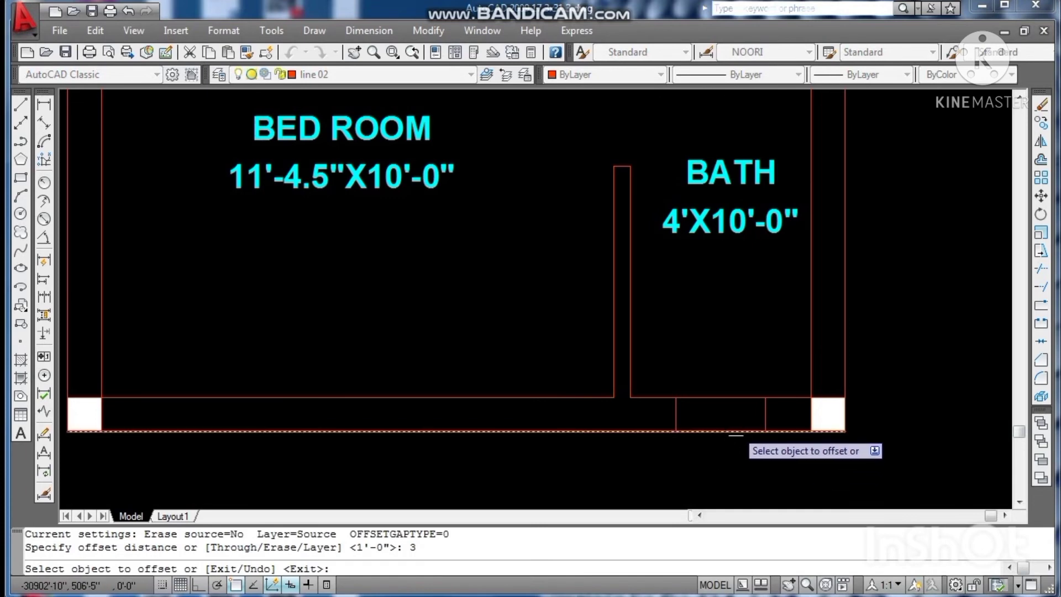
click(730, 398)
click(728, 413)
click(730, 409)
click(734, 429)
key(Escape)
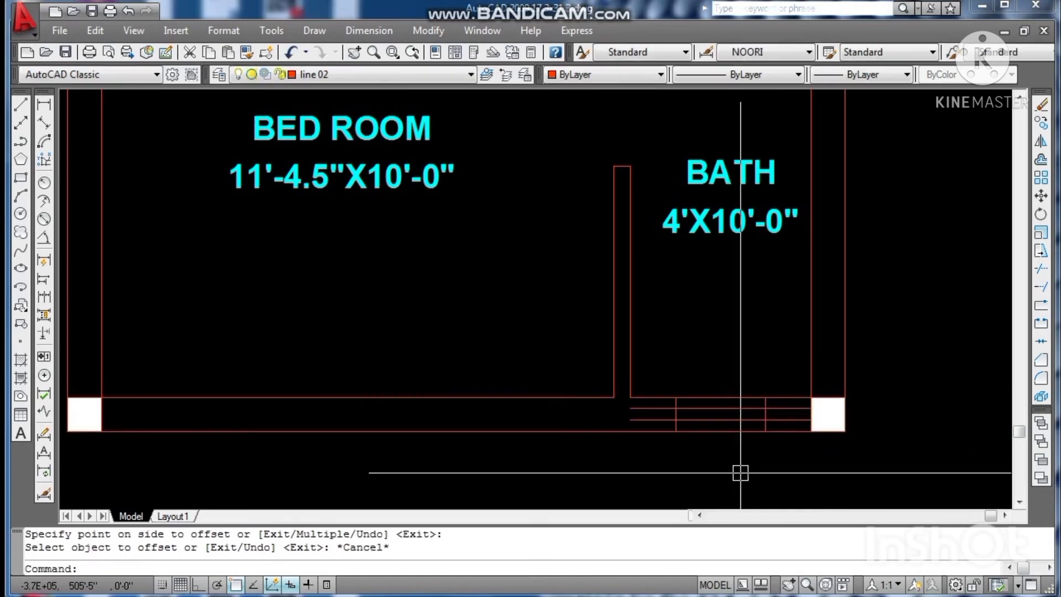
Step: Trim the two window lines in the bath's lower wall so that they remain only between the window's end lines
key(Return)
key(Return)
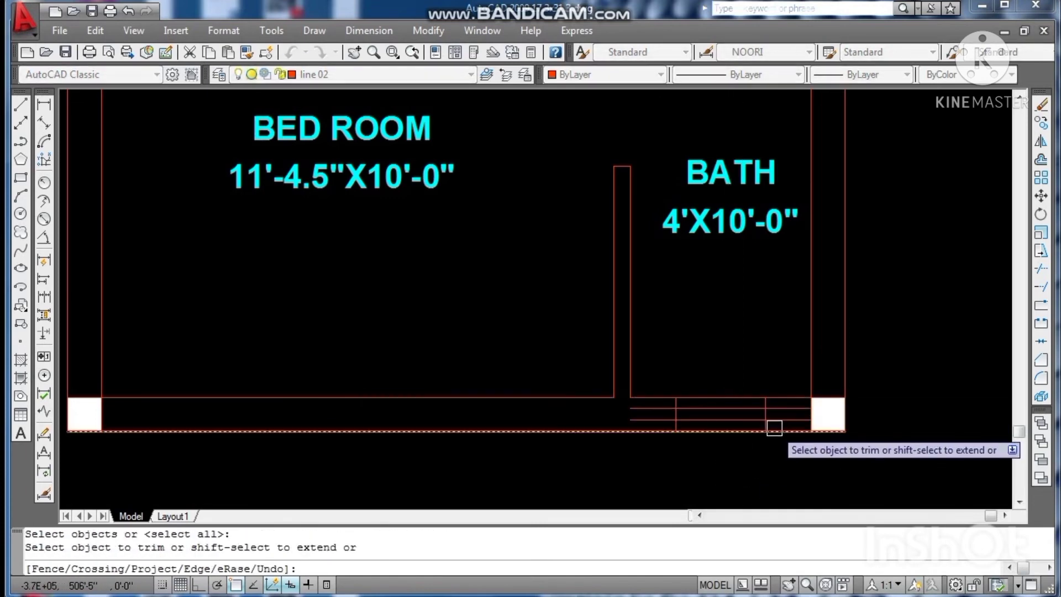
click(778, 413)
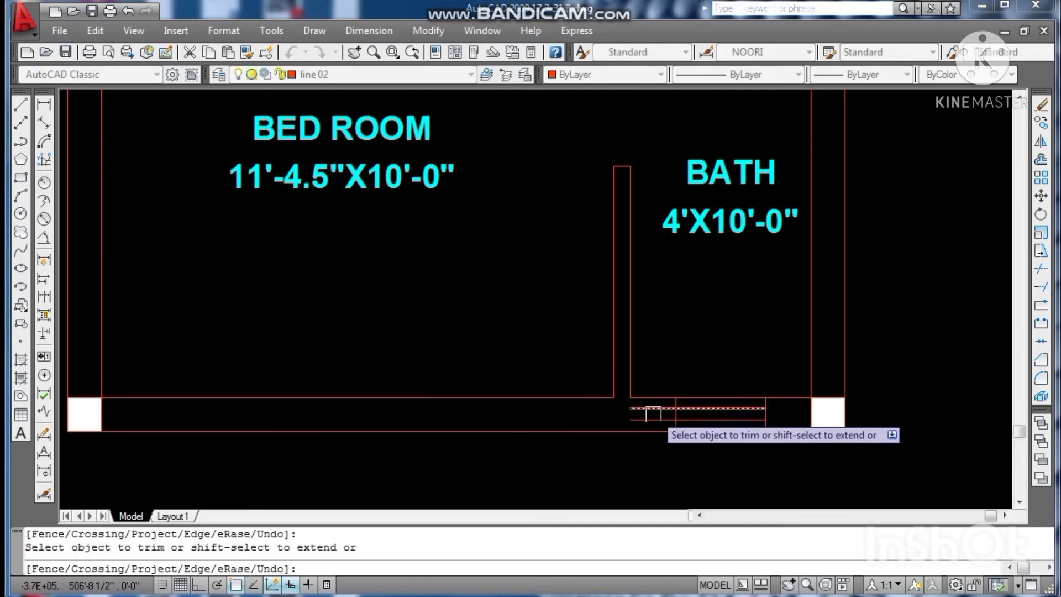
scroll(654, 412, down, 5)
key(Escape)
key(Escape)
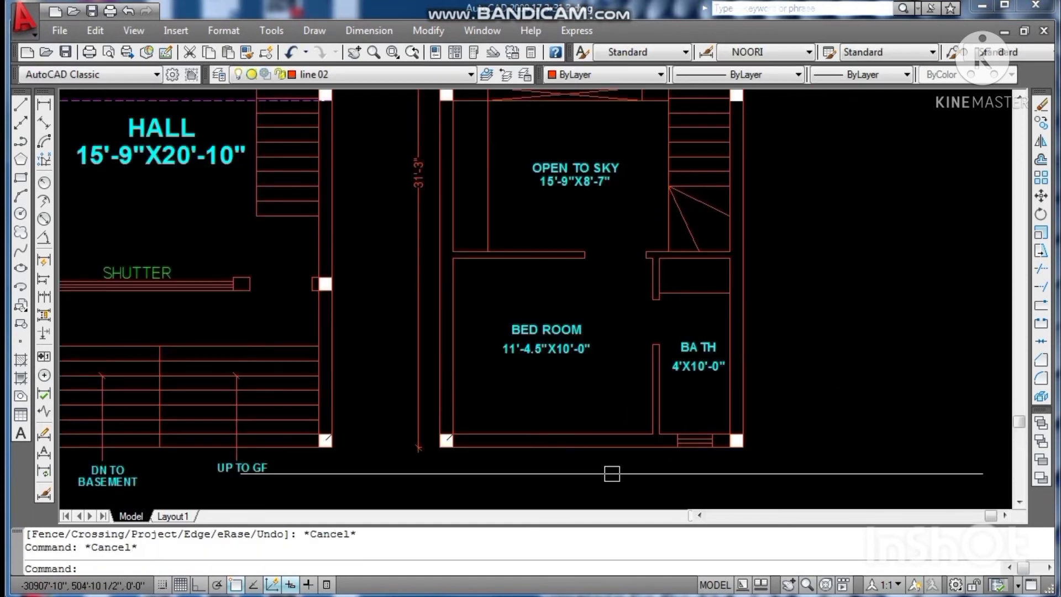
Step: Draw a separate line along the bedroom's lower inner wall, from the corner column's inner corner to the bath partition
scroll(568, 466, up, 2)
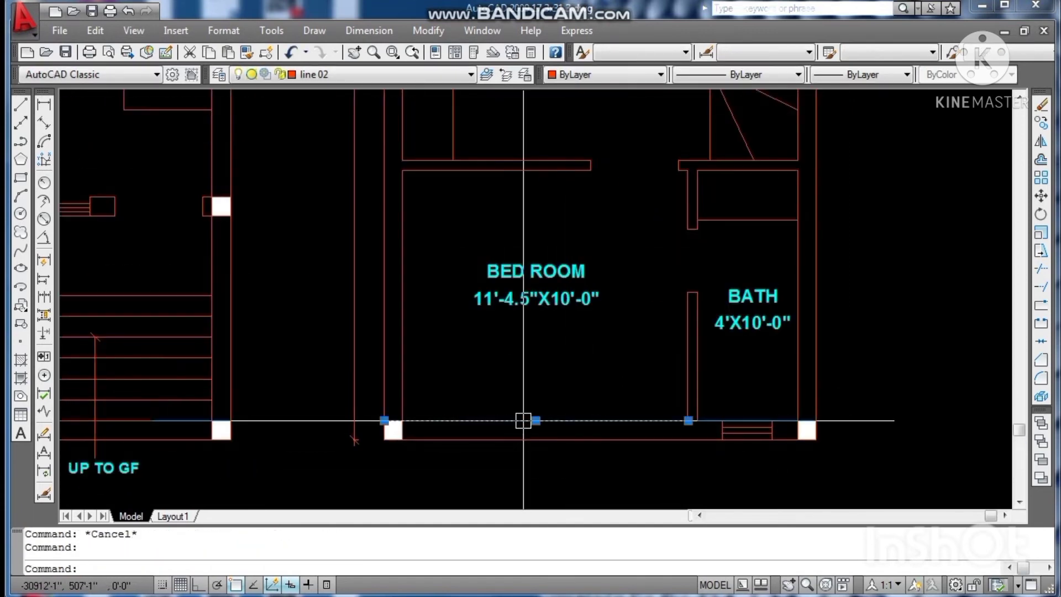
key(Escape)
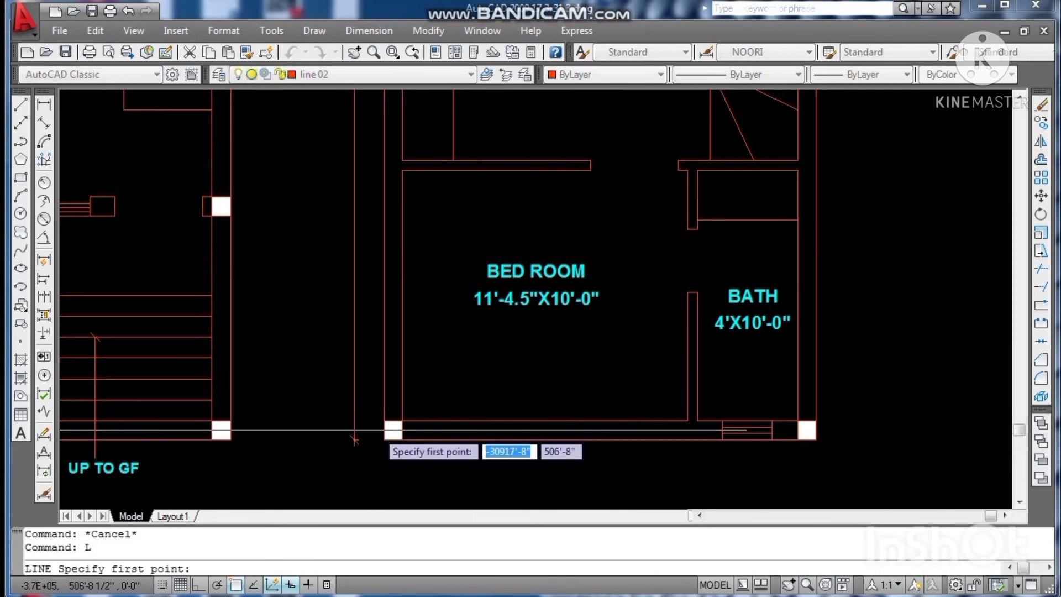
click(397, 434)
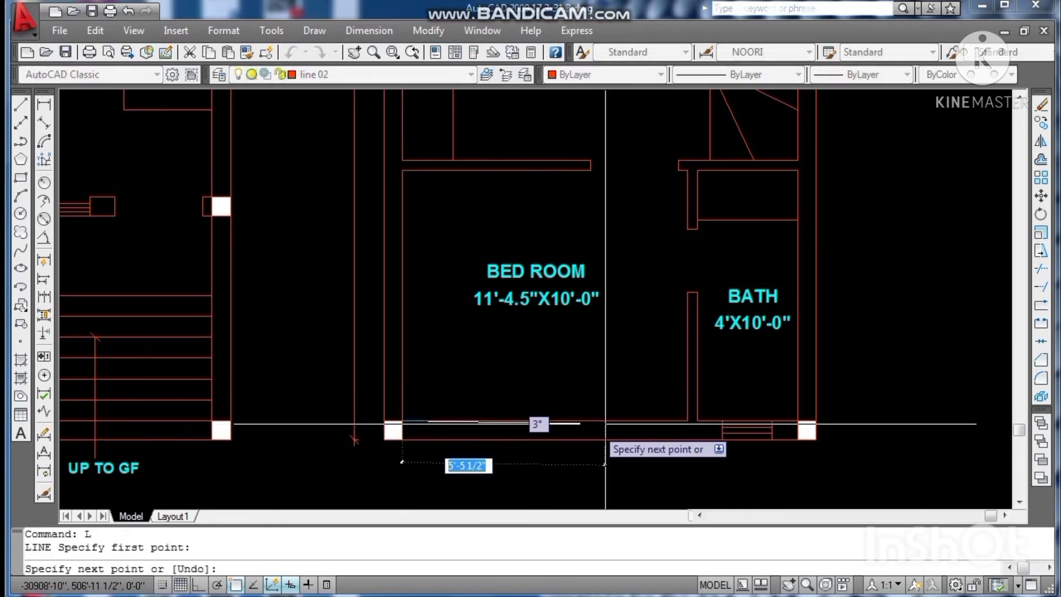
click(685, 421)
key(Escape)
key(Escape)
Step: Draw a short line across the bedroom's lower wall, from the inner line's midpoint perpendicular to the outer line
text(L)
key(Return)
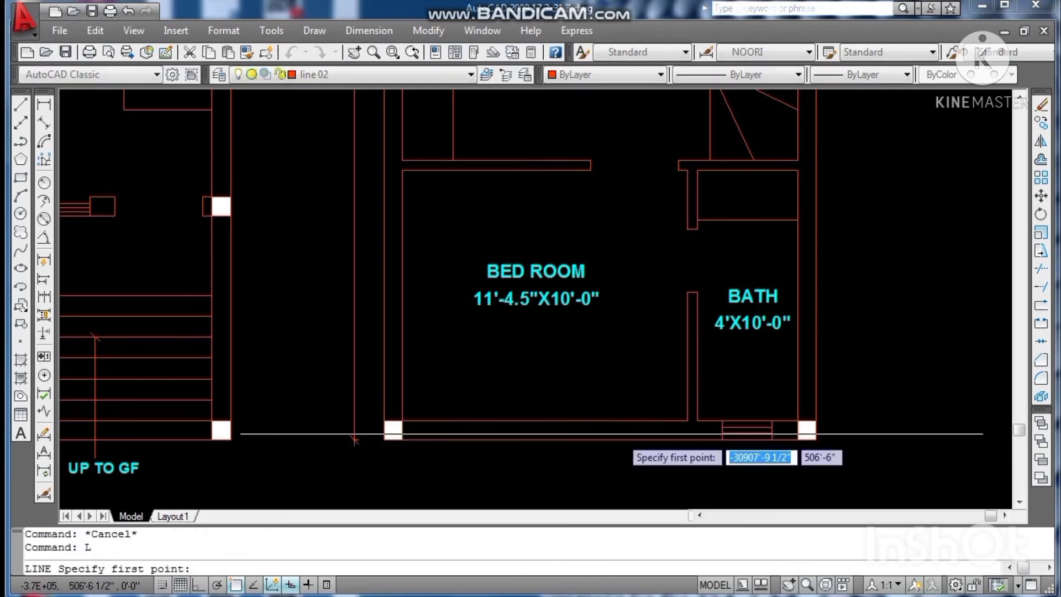
click(545, 421)
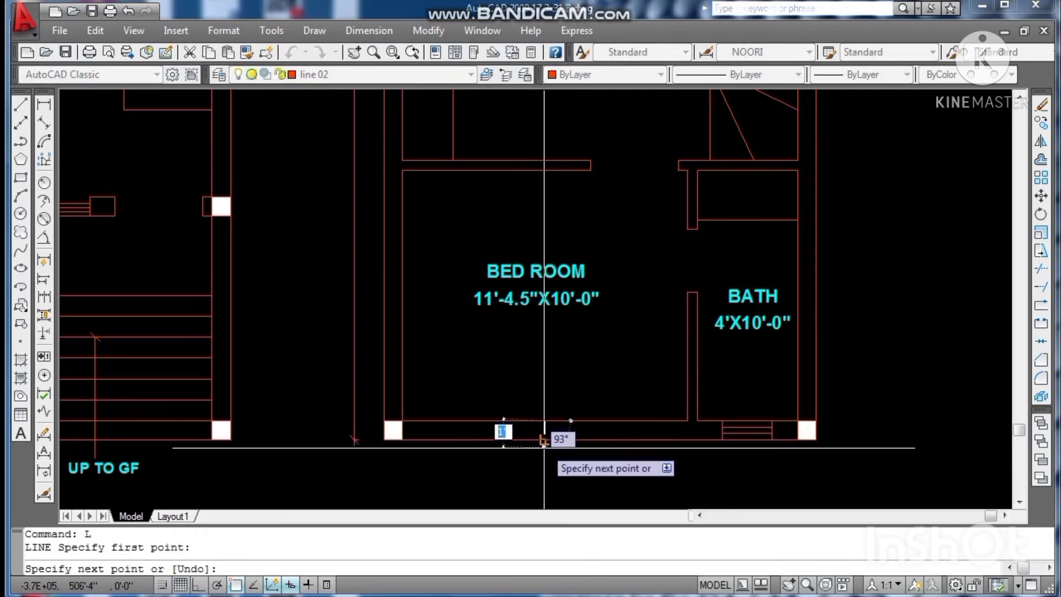
click(545, 439)
key(Escape)
key(Escape)
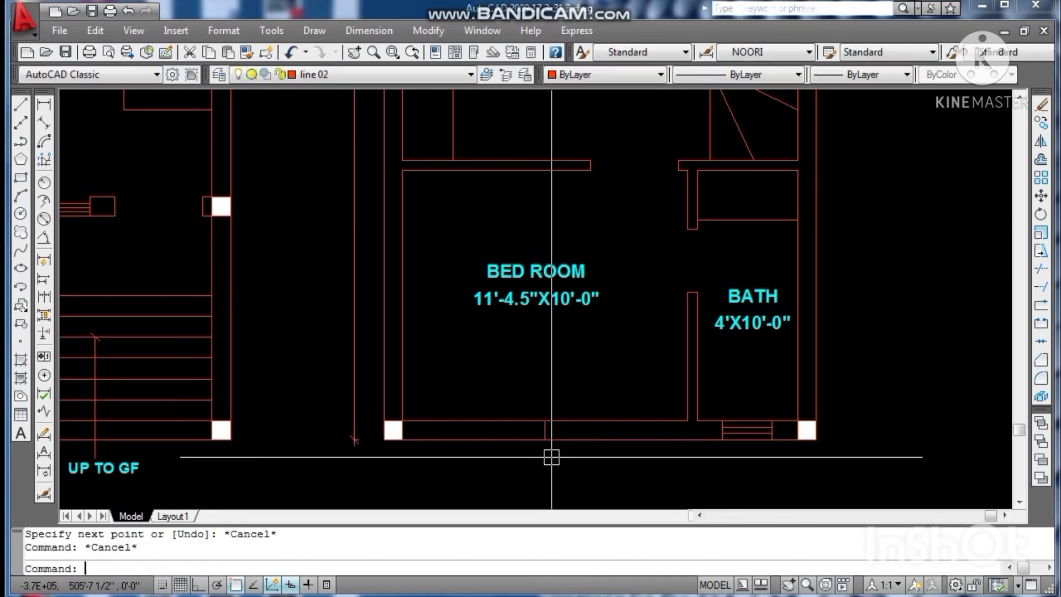
Step: Offset the short line across the bedroom's lower wall 3' to both sides and erase the original middle line
text(o)
key(Return)
text(3')
key(Return)
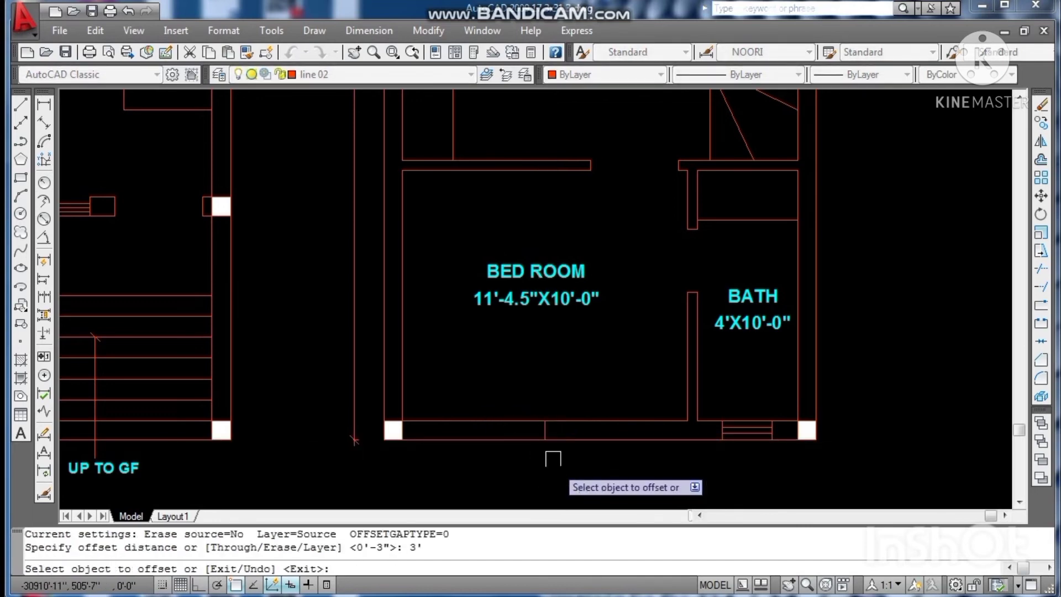
scroll(543, 439, up, 2)
click(545, 426)
click(589, 426)
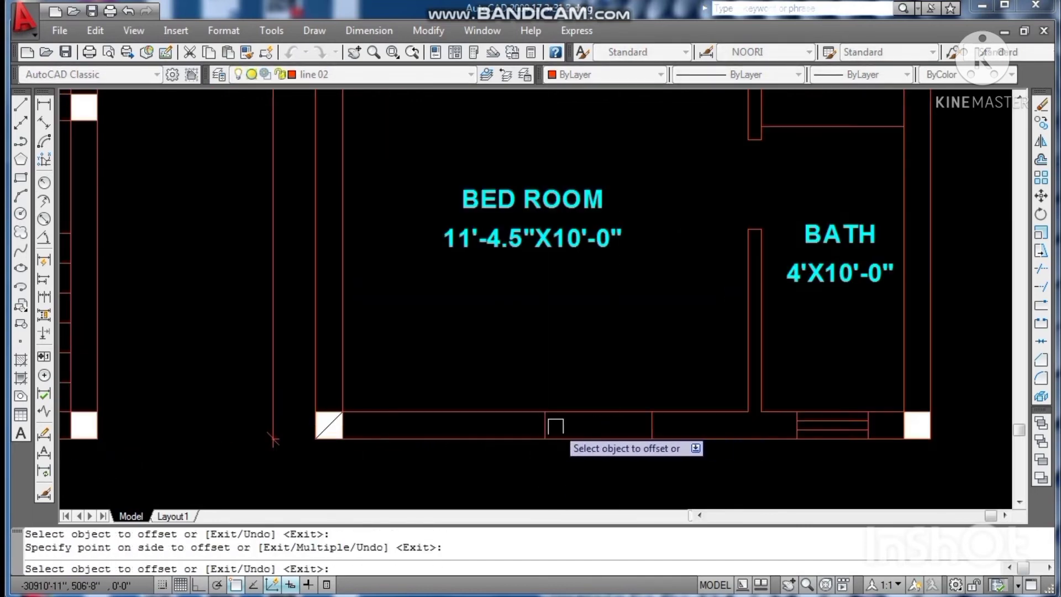
click(546, 427)
click(469, 422)
key(Escape)
click(525, 391)
click(569, 468)
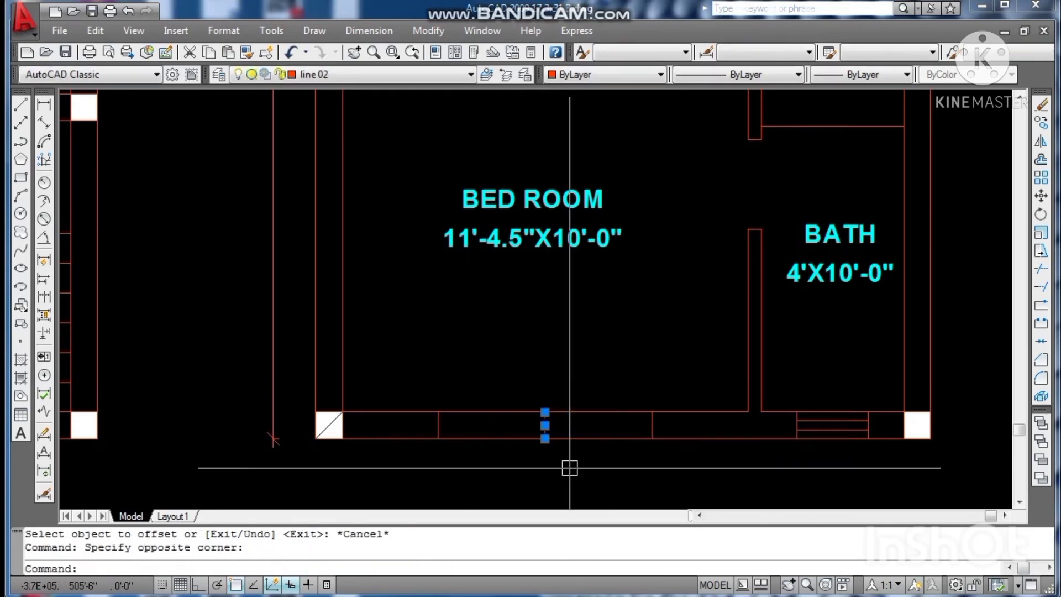
Step: Offset the bedroom's lower inner wall line 3 inches outward, then offset the new line another 3 inches outward
text(o)
key(Return)
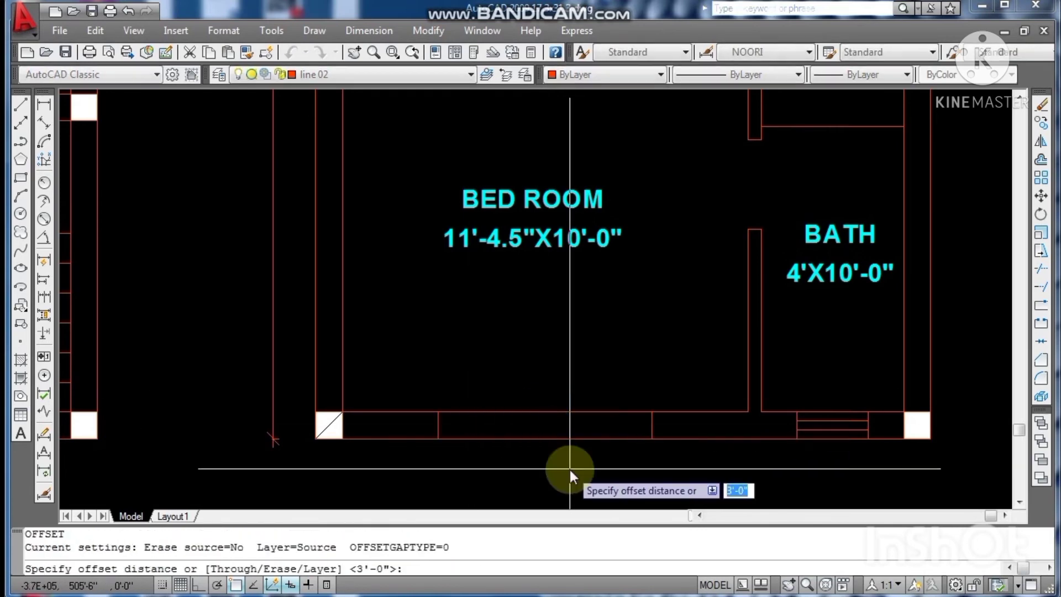
text(3)
key(Return)
click(593, 415)
click(592, 421)
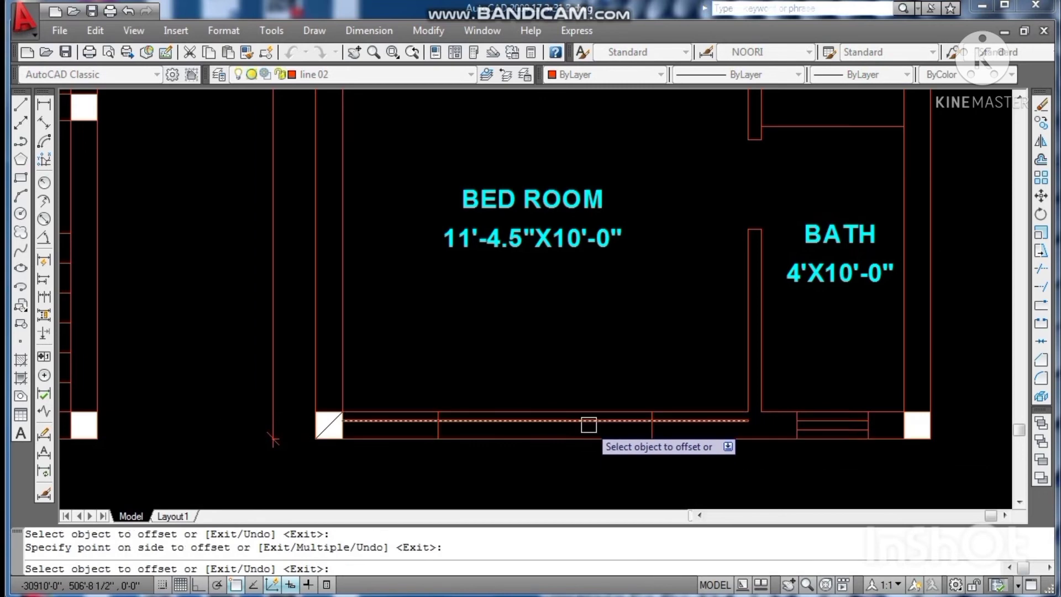
click(589, 426)
click(579, 444)
key(Escape)
key(Escape)
Step: Trim the bedroom's two window lines back to the window's end lines and save the drawing
text(tr)
key(Return)
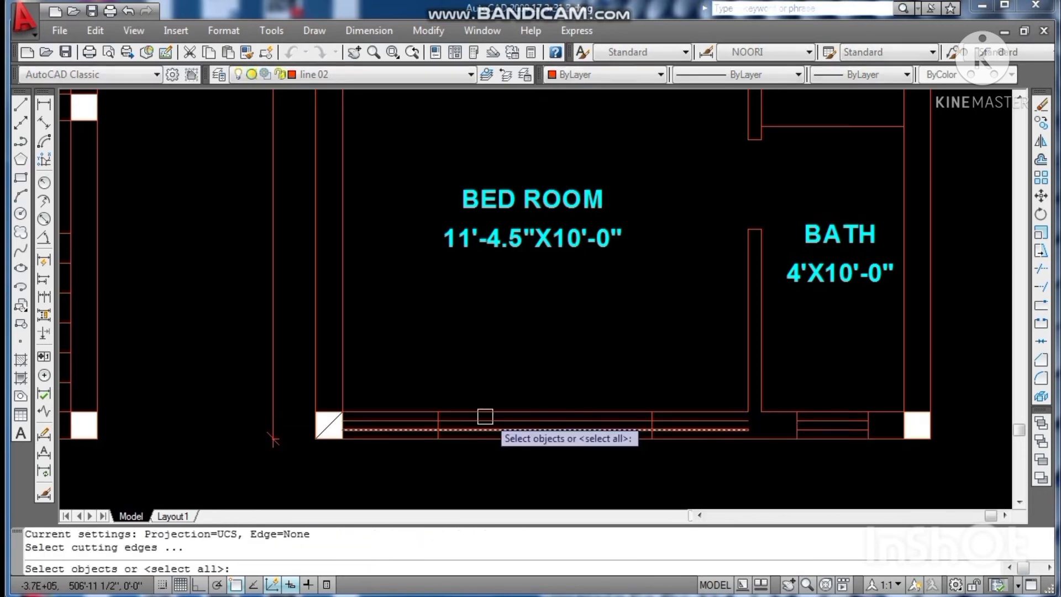
click(403, 383)
click(697, 454)
key(Return)
click(688, 430)
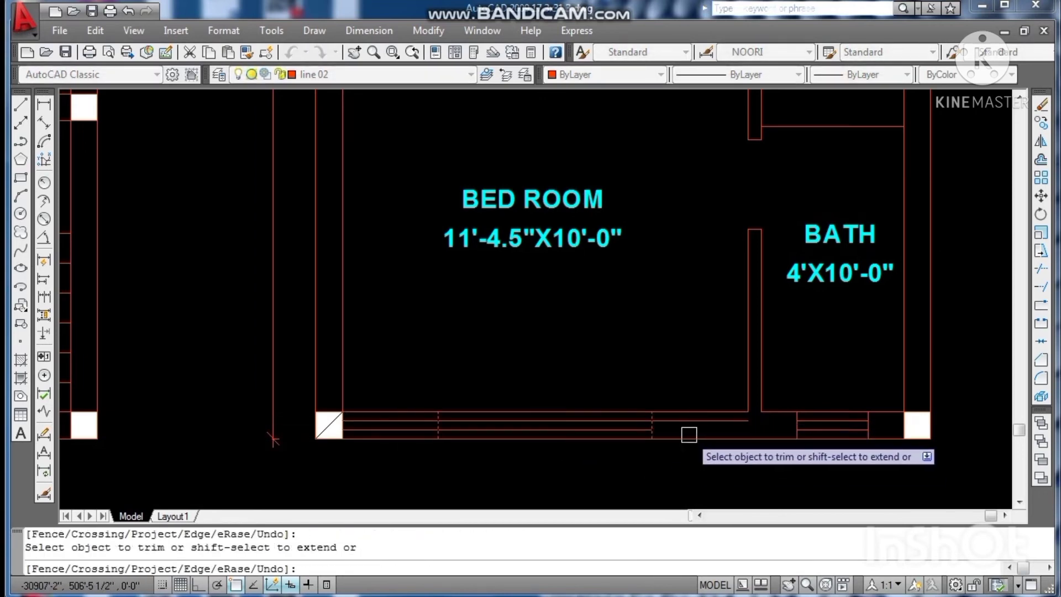
click(688, 421)
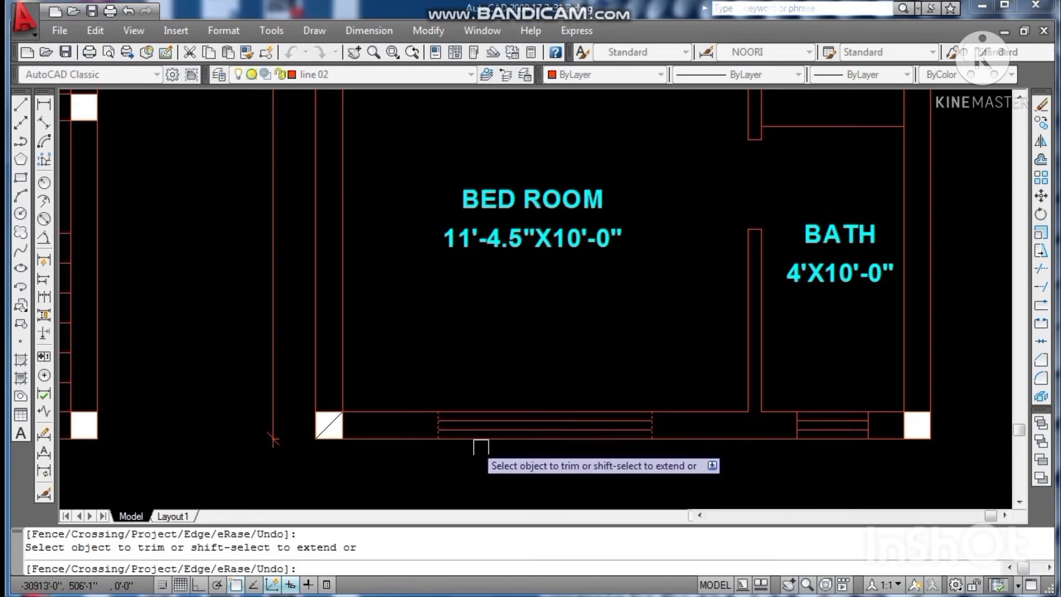
key(Escape)
key(Escape)
scroll(594, 478, down, 10)
key(ctrl+s)
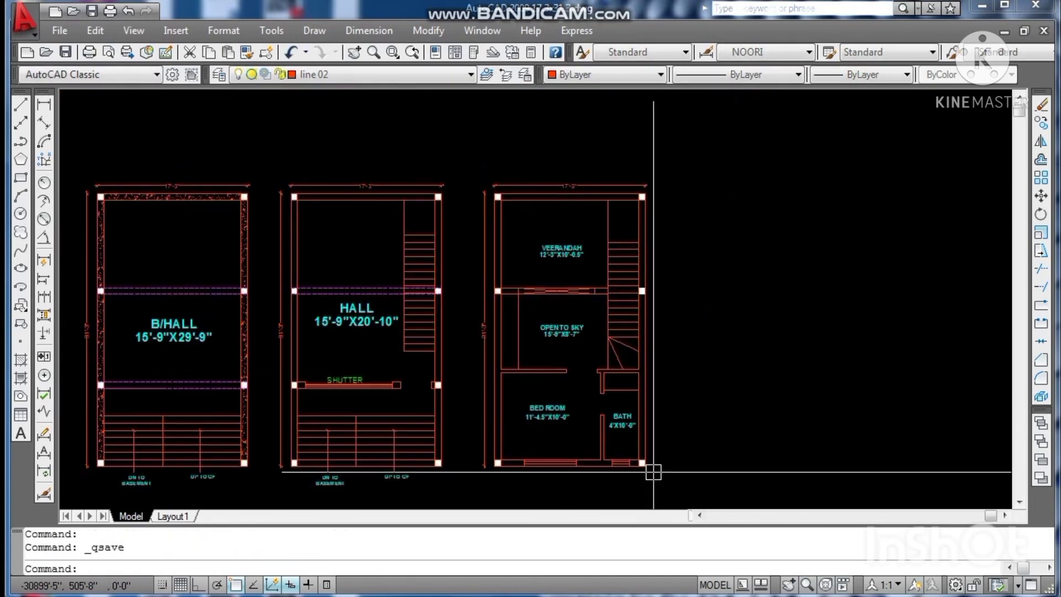
key(Escape)
key(Escape)
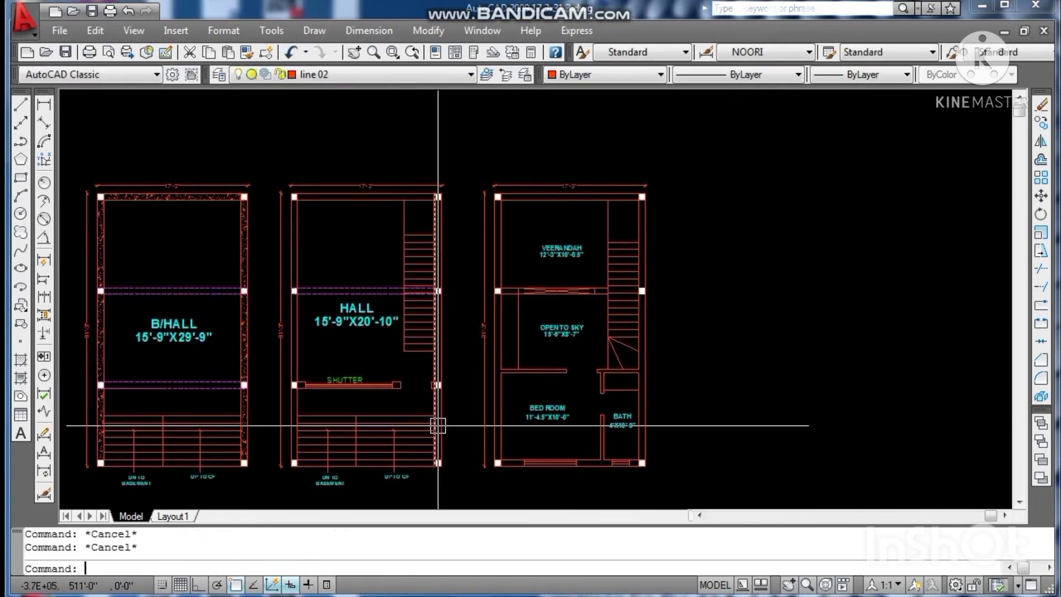
Step: Draw a straight vertical leader on the hall's staircase, from the middle of the lower flight to just below its lowest tread
text(LE)
key(Return)
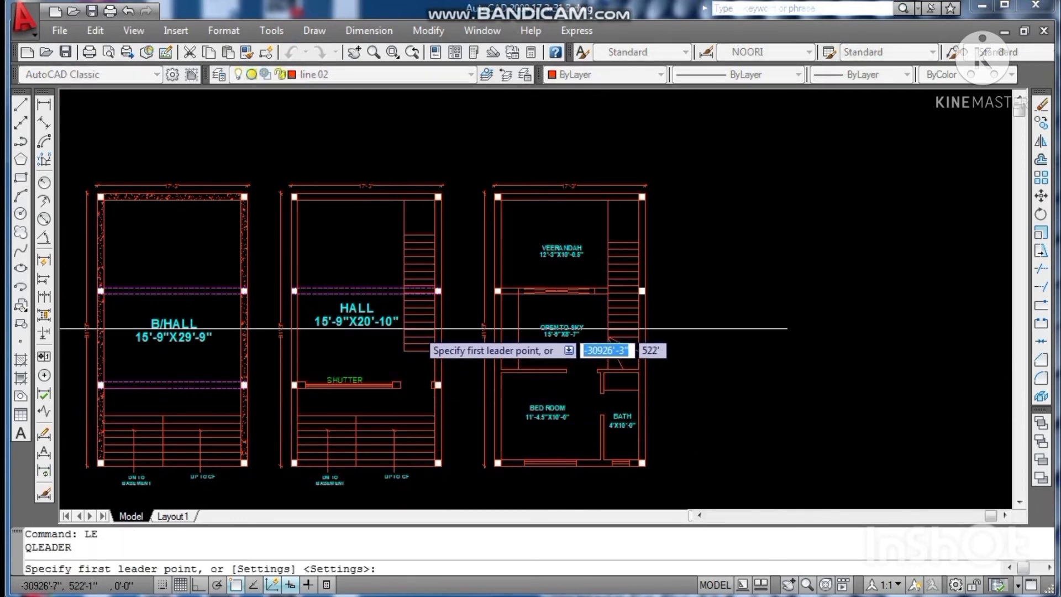
click(420, 308)
scroll(419, 359, up, 2)
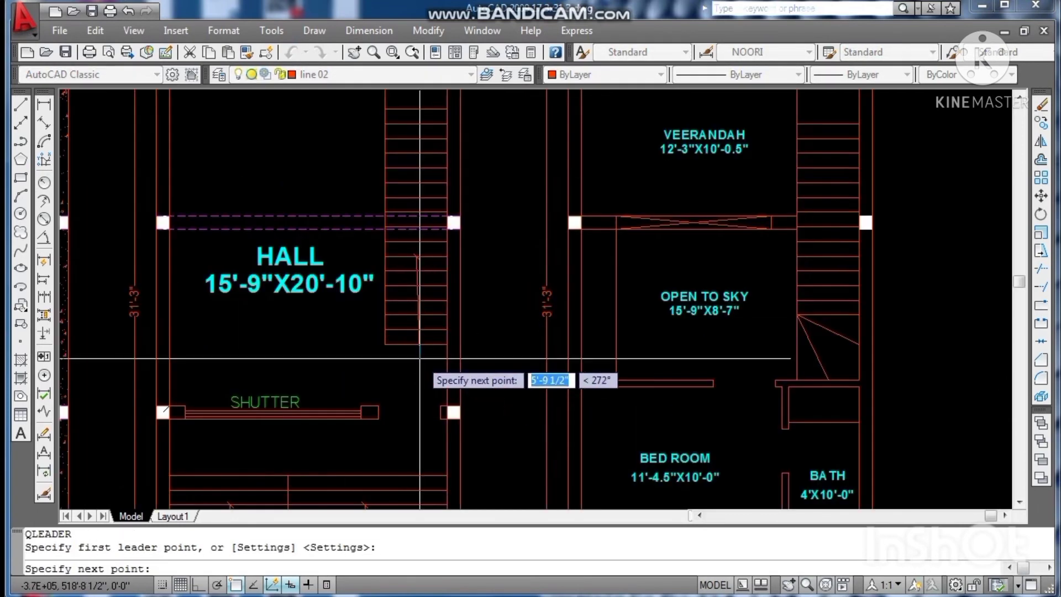
key(Escape)
key(Escape)
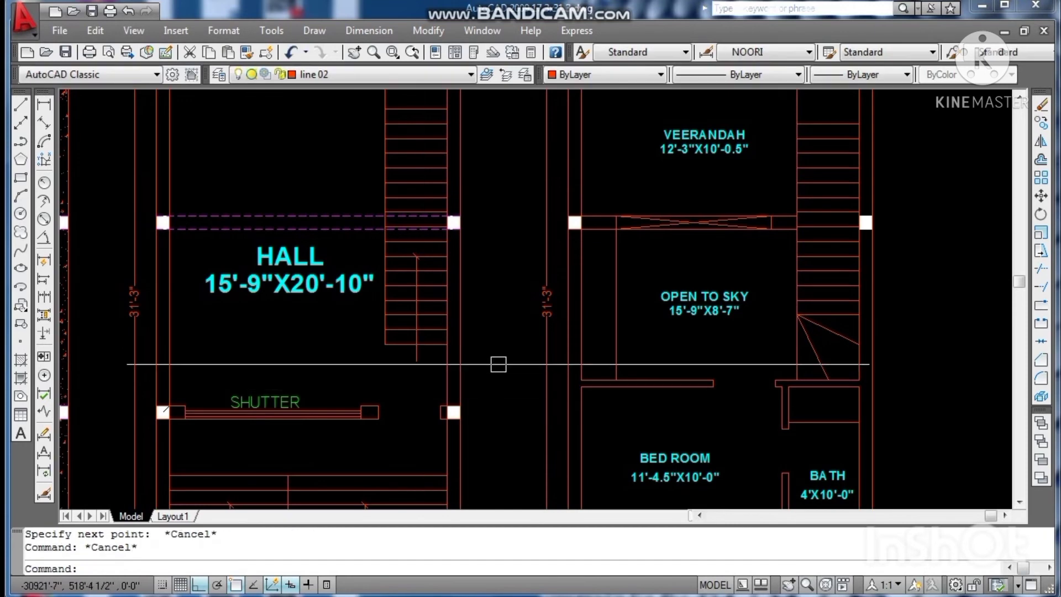
Step: Scale the HALL label and its 15'-9"X20'-10" size text by a factor of 0.75
scroll(407, 300, down, 2)
scroll(394, 291, up, 2)
click(371, 243)
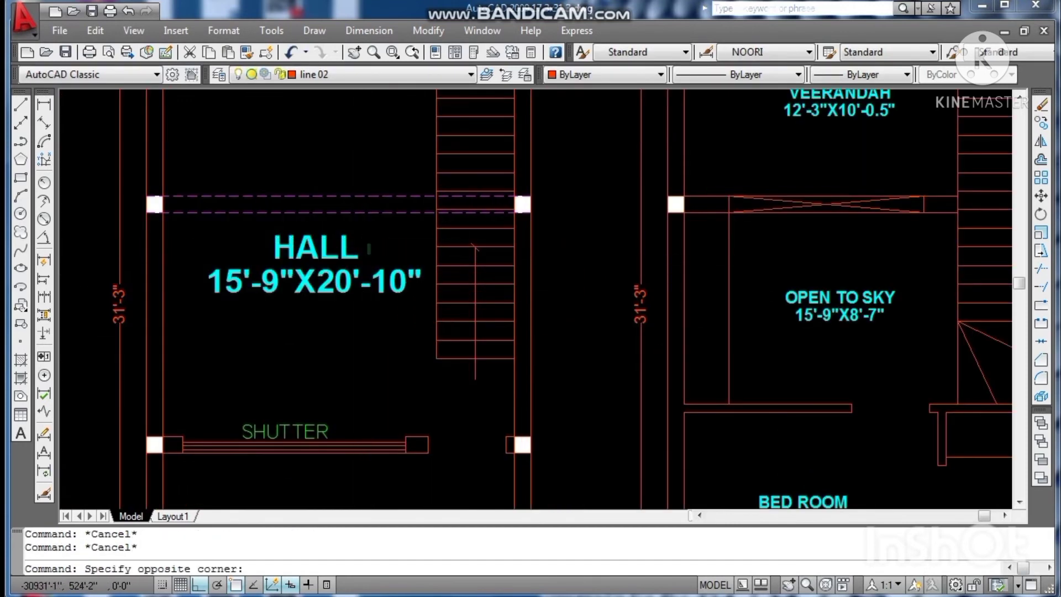
click(315, 312)
text(SC)
key(Return)
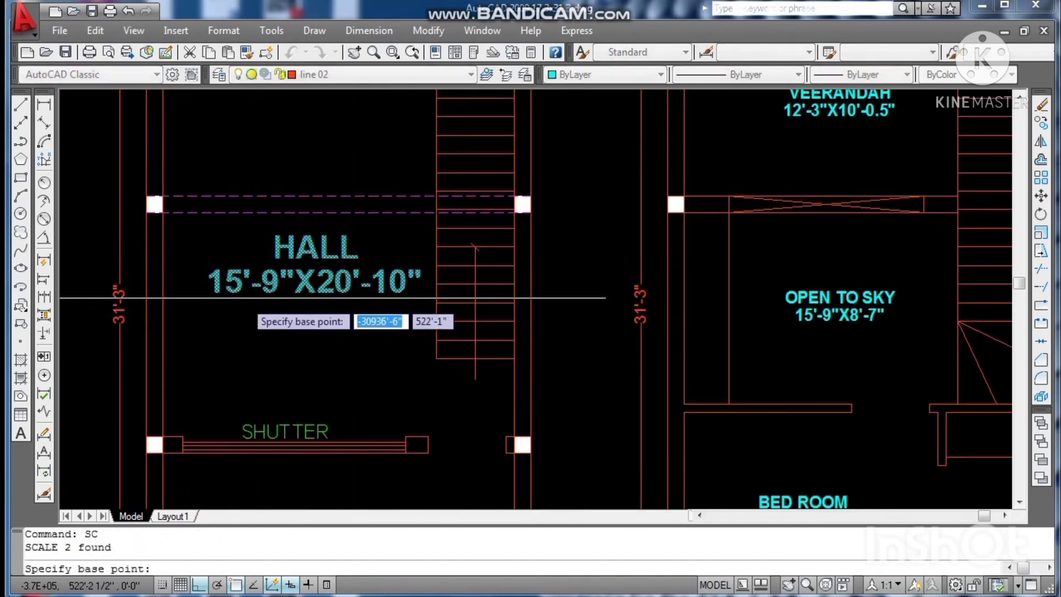
click(314, 291)
text(0.)
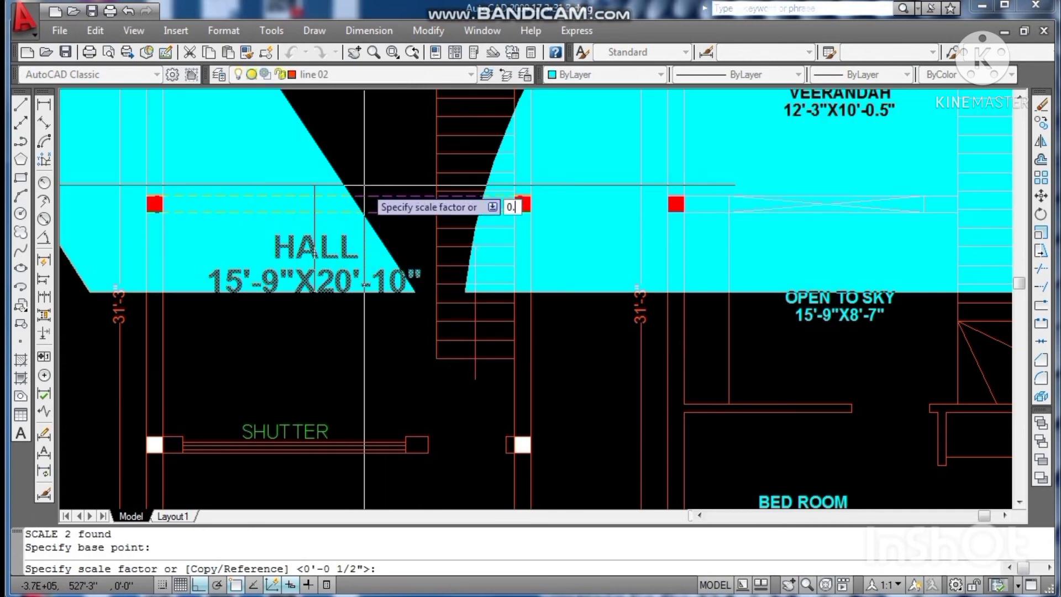
text(75)
key(Return)
key(Escape)
key(Escape)
Step: Match the B/HALL label and its size text to the properties of the HALL label
scroll(485, 448, down, 2)
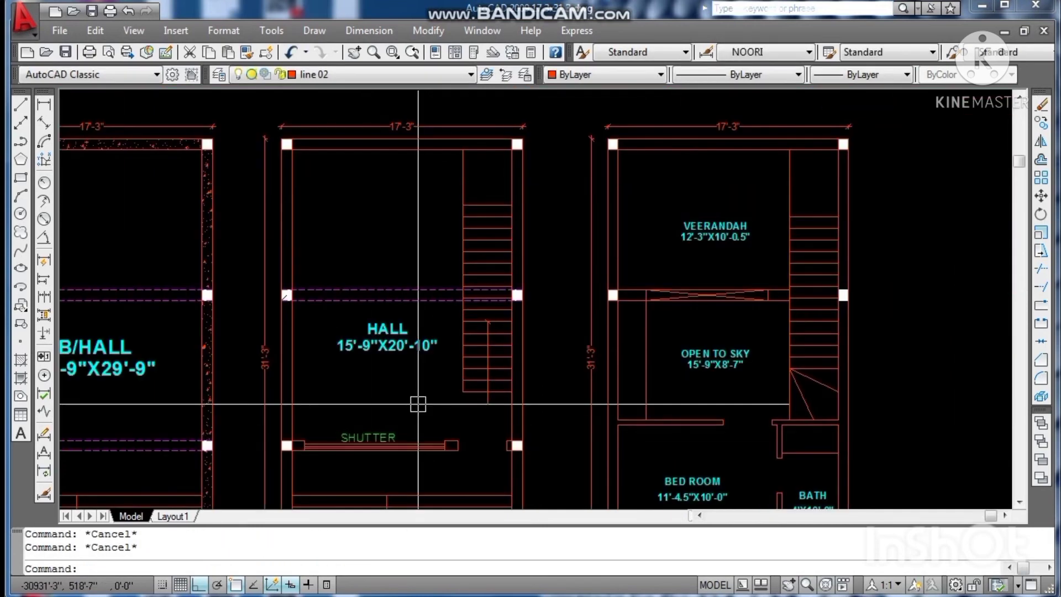
key(Return)
click(431, 344)
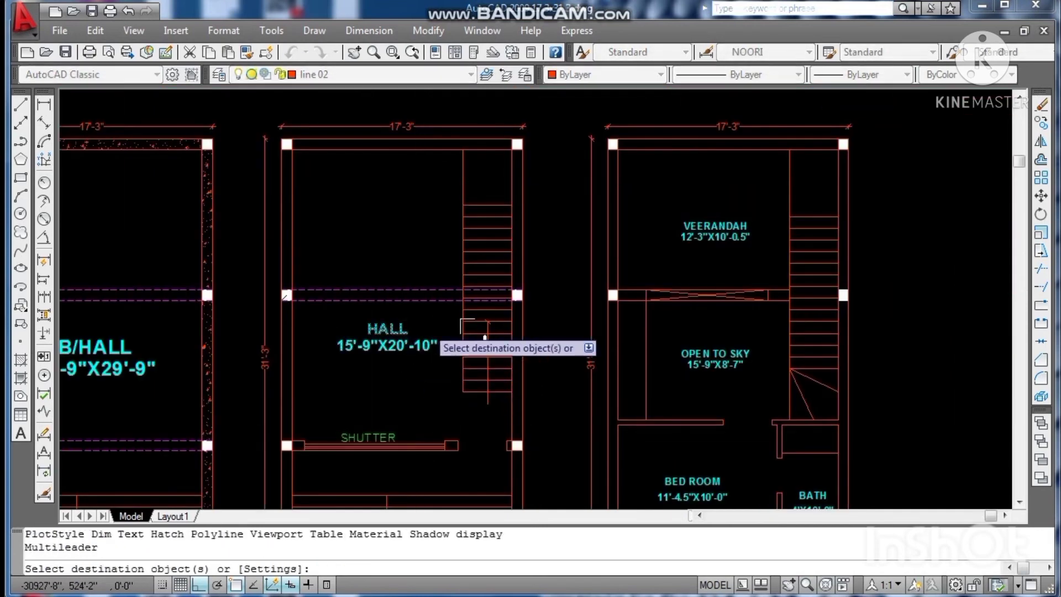
scroll(199, 360, down, 2)
scroll(345, 308, up, 3)
click(358, 303)
click(294, 374)
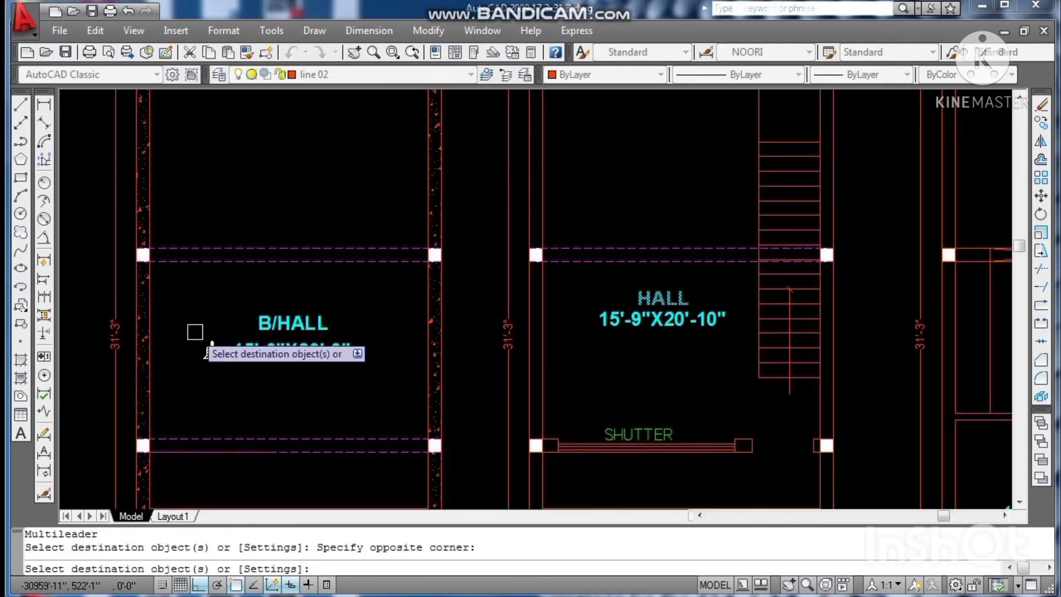
Step: Apply the HALL label's properties to the OPEN TO SKY label and its size text
scroll(196, 332, down, 2)
scroll(757, 325, up, 3)
click(760, 325)
click(707, 385)
scroll(610, 396, down, 2)
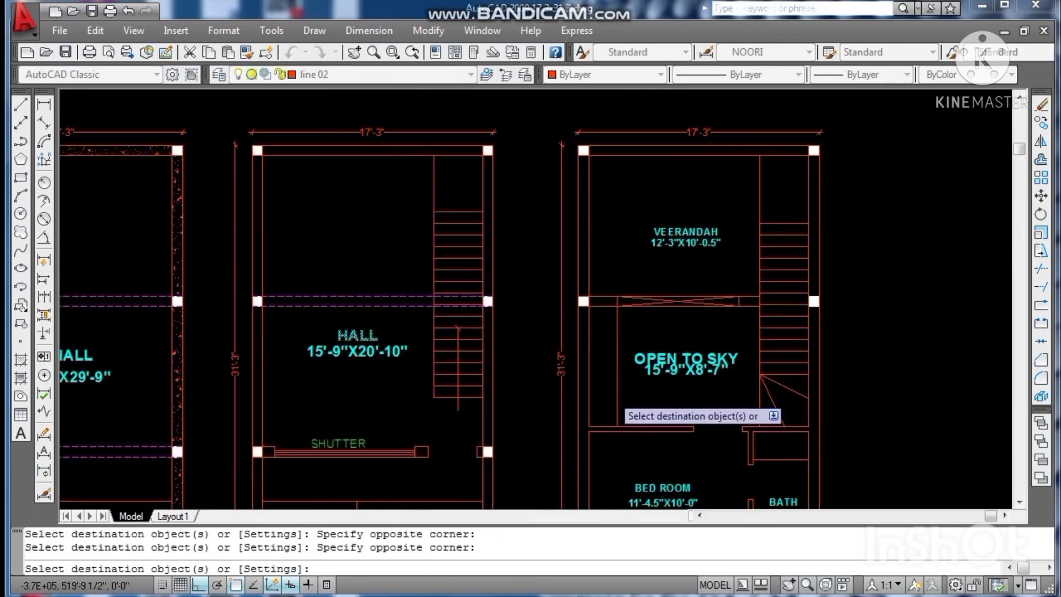
Step: Apply the HALL label's properties to the VEERANDAH label and its size text
click(708, 207)
click(665, 257)
scroll(657, 287, down, 2)
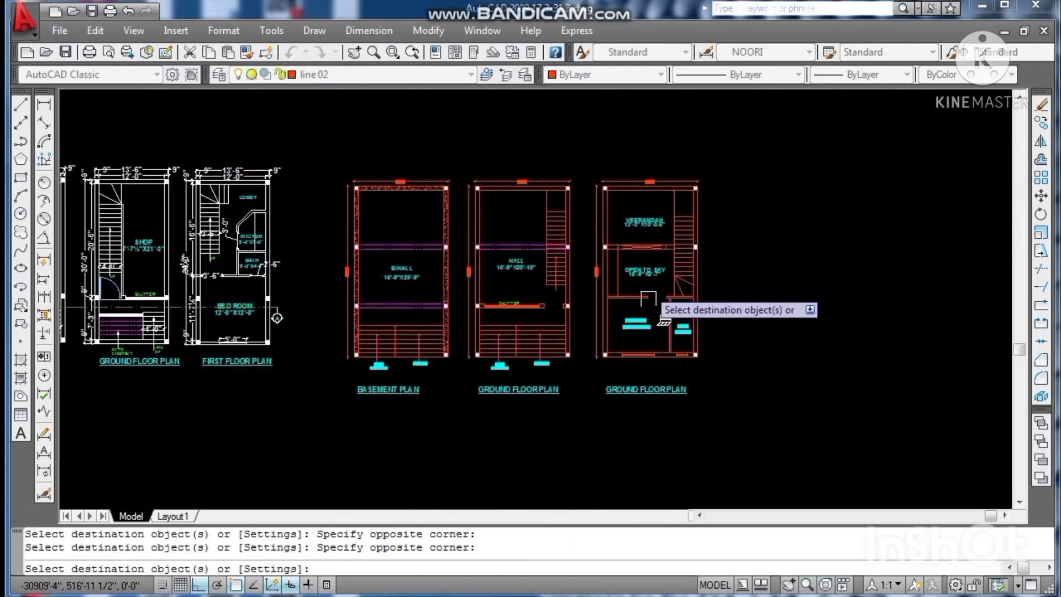
scroll(651, 310, up, 3)
key(Escape)
scroll(675, 190, down, 2)
scroll(656, 184, up, 4)
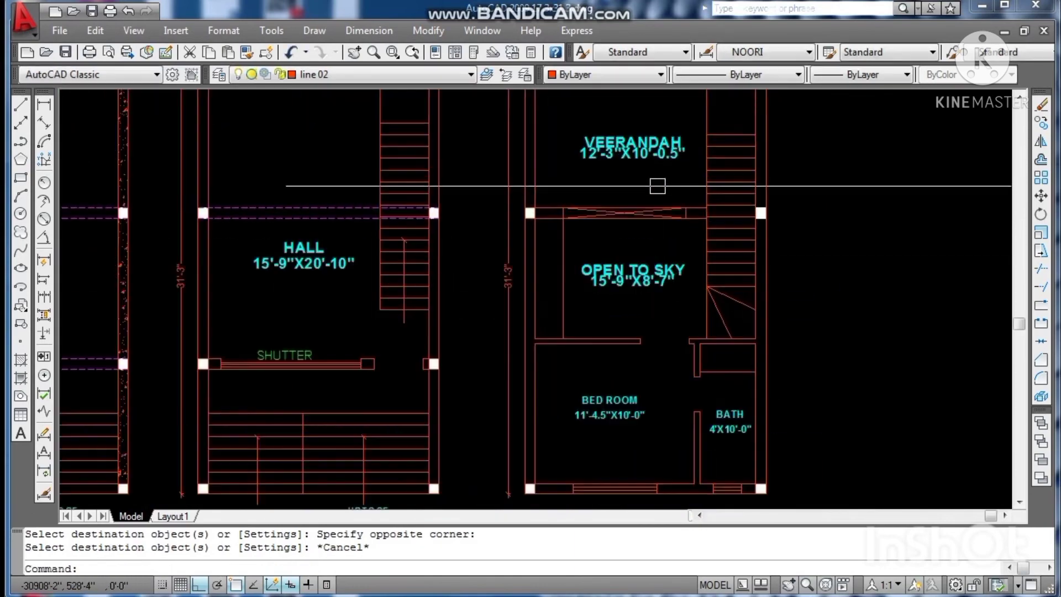
Step: Move the VEERANDAH and OPEN TO SKY titles up clear of their size texts, and save the drawing
click(655, 116)
click(658, 306)
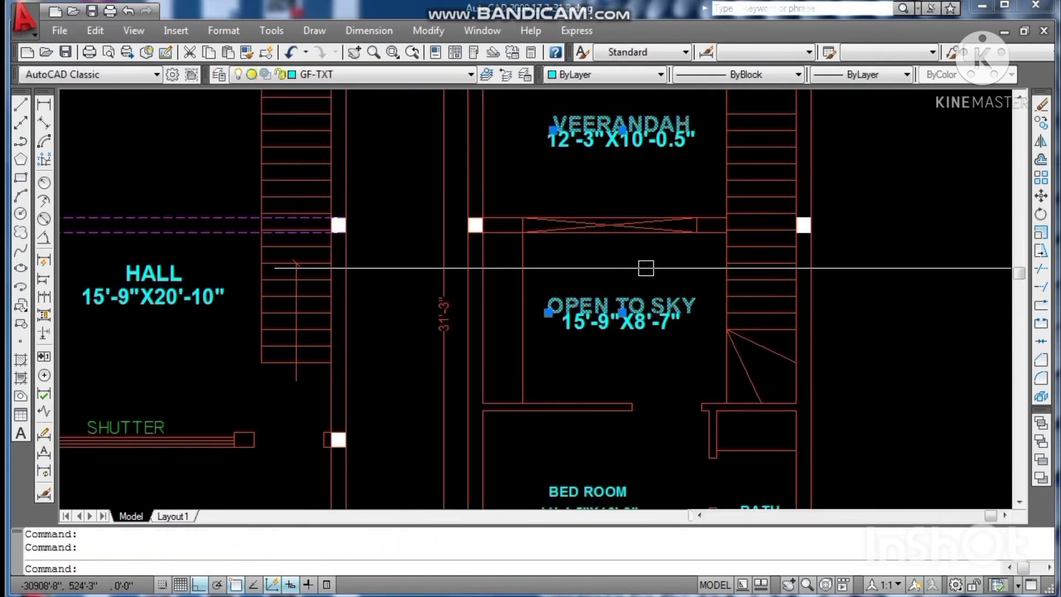
key(Return)
click(648, 276)
click(655, 258)
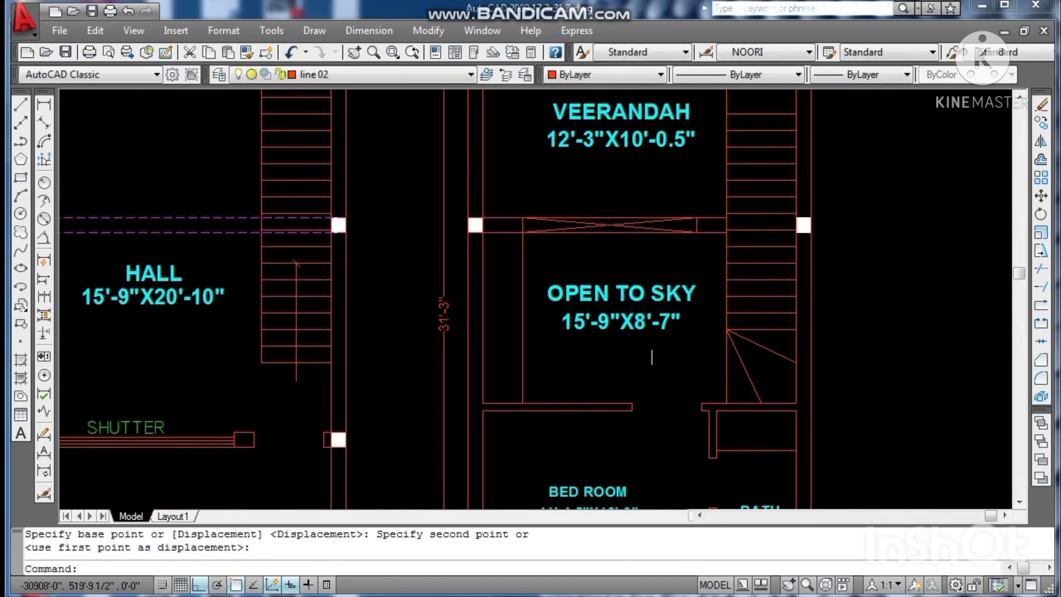
key(Escape)
key(Escape)
scroll(665, 389, down, 3)
key(ctrl+s)
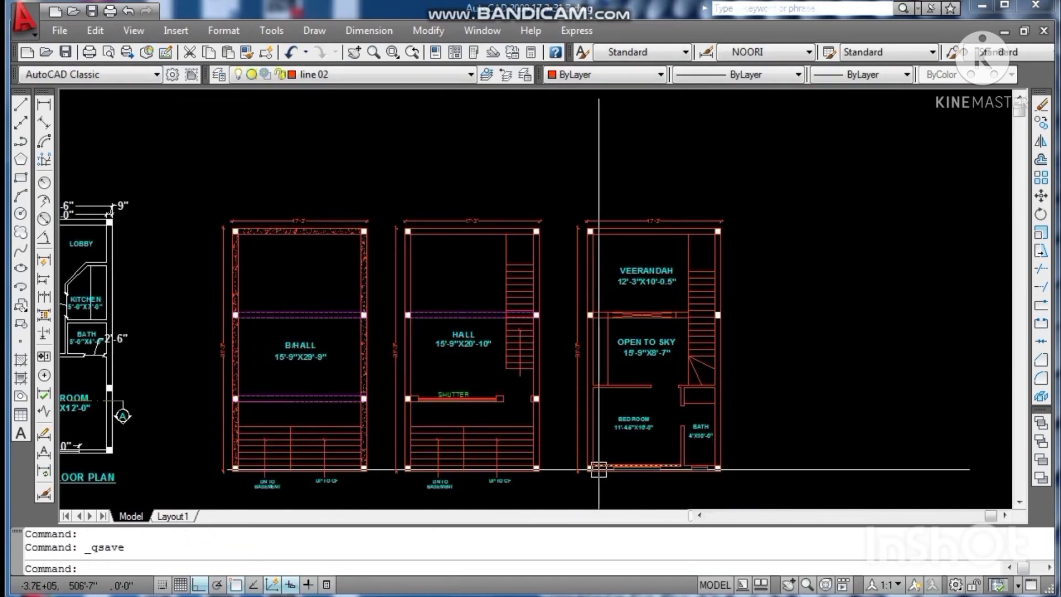
key(ctrl+s)
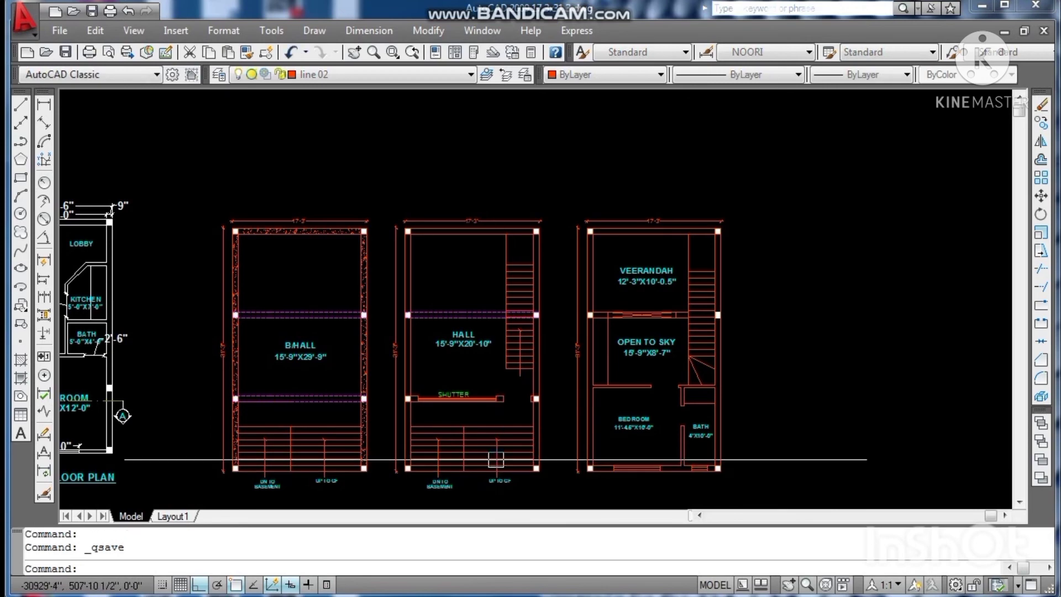
Step: Copy the SHUTTER text to just below the hall's staircase, near the lower end of the stair leader
scroll(495, 459, up, 2)
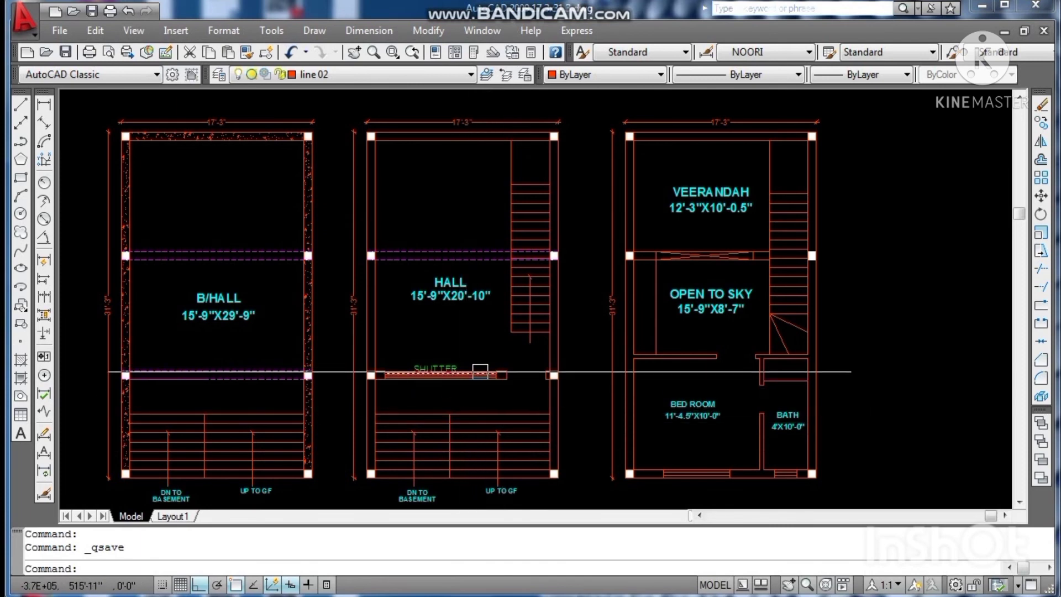
key(Escape)
scroll(434, 350, up, 2)
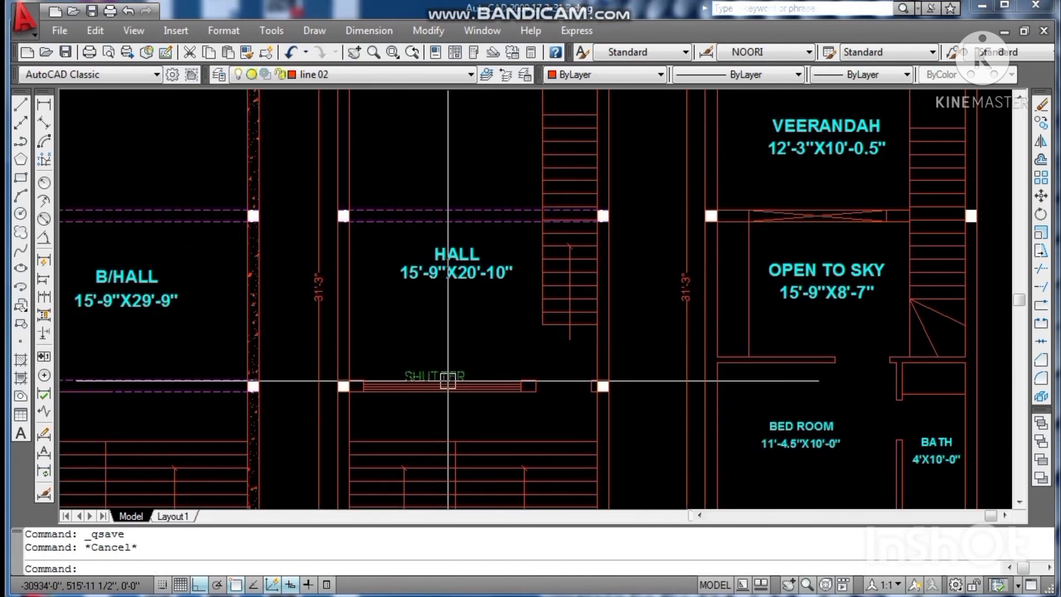
click(448, 378)
text(co)
key(Return)
click(441, 381)
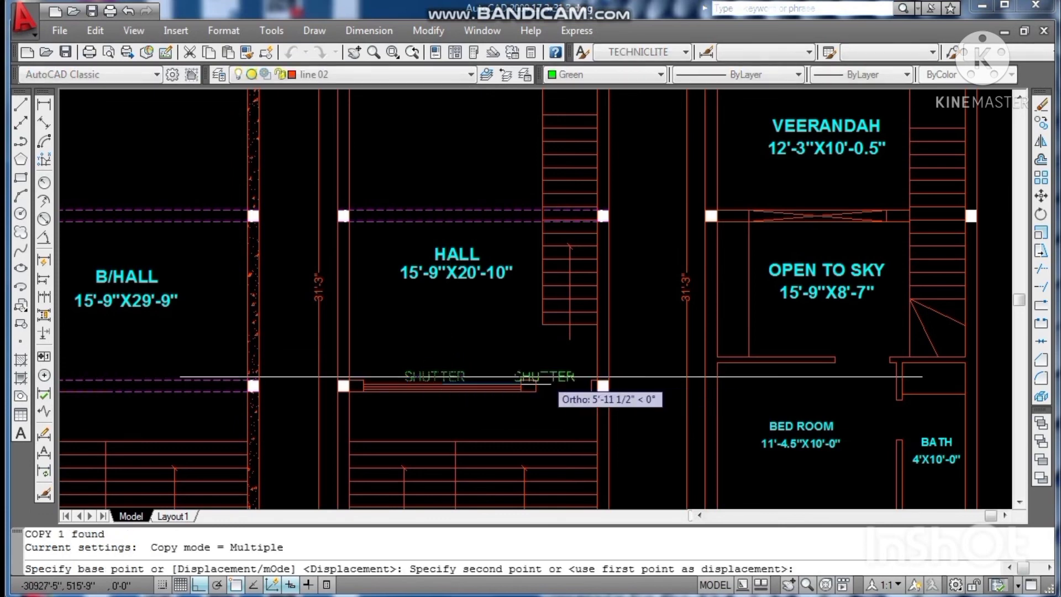
scroll(564, 404, up, 3)
scroll(552, 375, up, 2)
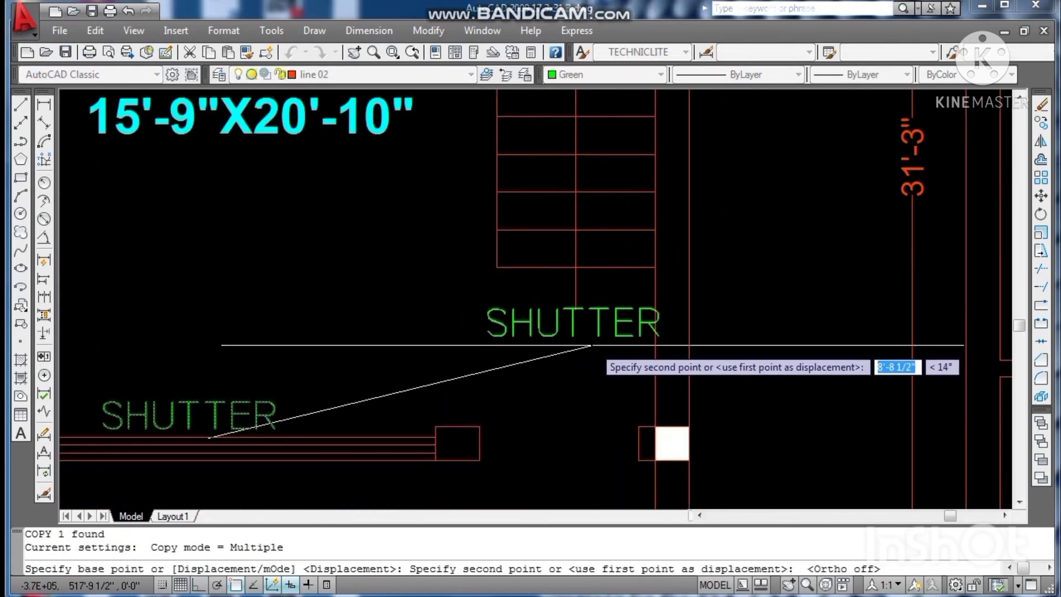
click(593, 345)
key(Escape)
Step: Change the copied SHUTTER text below the hall's staircase to read UP
double_click(574, 332)
text(U)
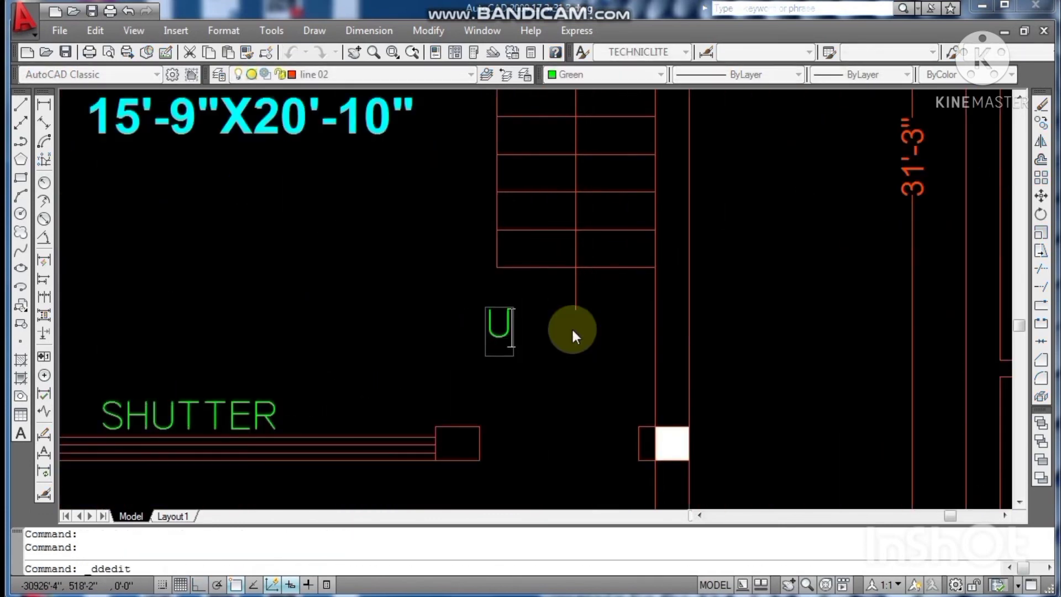
text(P)
key(Return)
key(Escape)
Step: Move the UP text so it sits centred at the lower end of the hall's stair leader
click(527, 324)
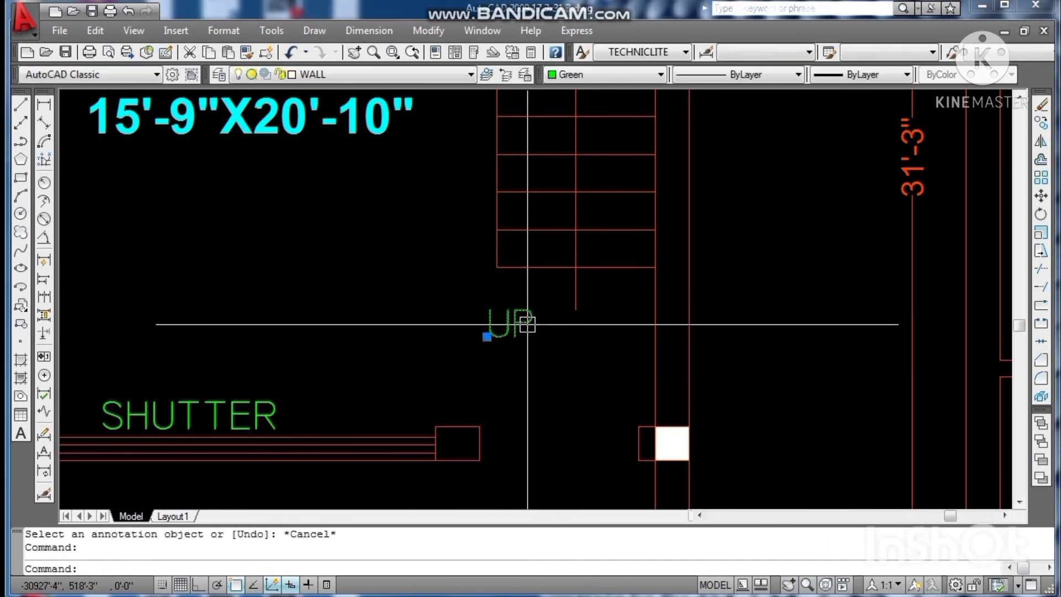
text(m)
key(Return)
click(552, 366)
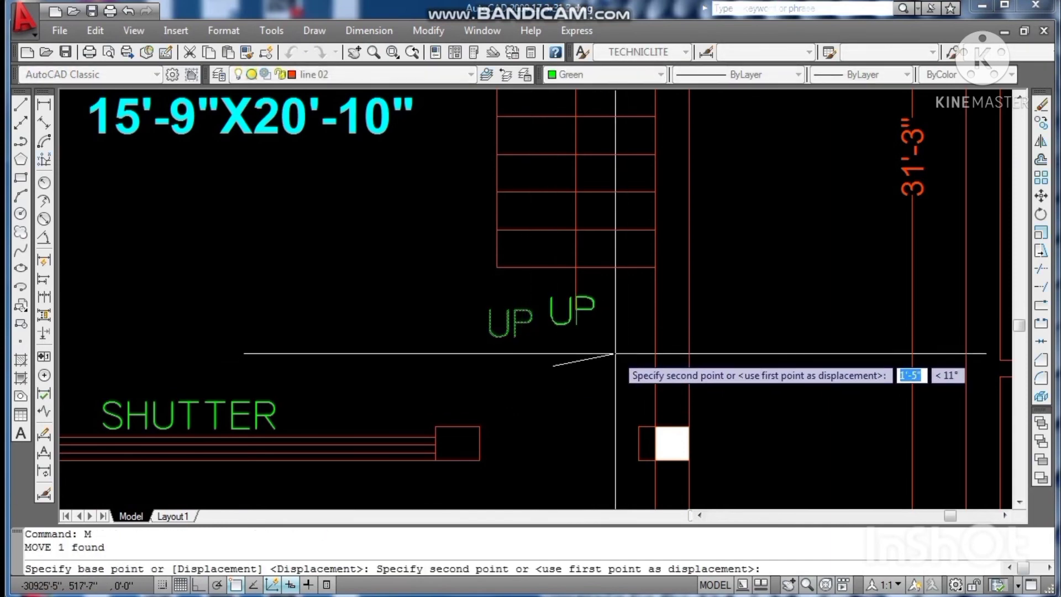
key(Escape)
key(Escape)
scroll(615, 356, down, 3)
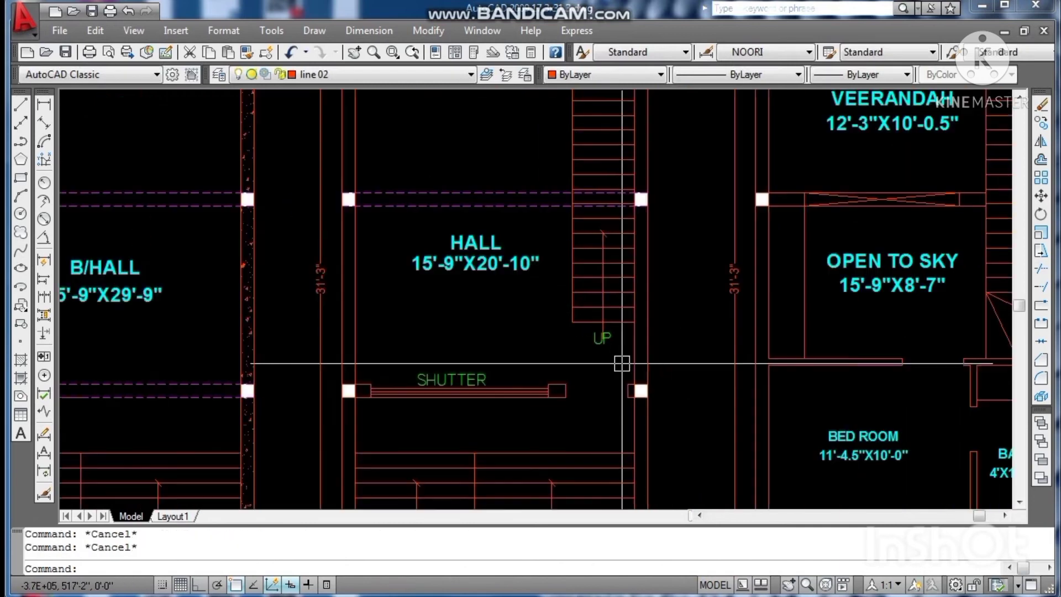
Step: Save the drawing
key(Escape)
key(Escape)
scroll(600, 371, down, 1)
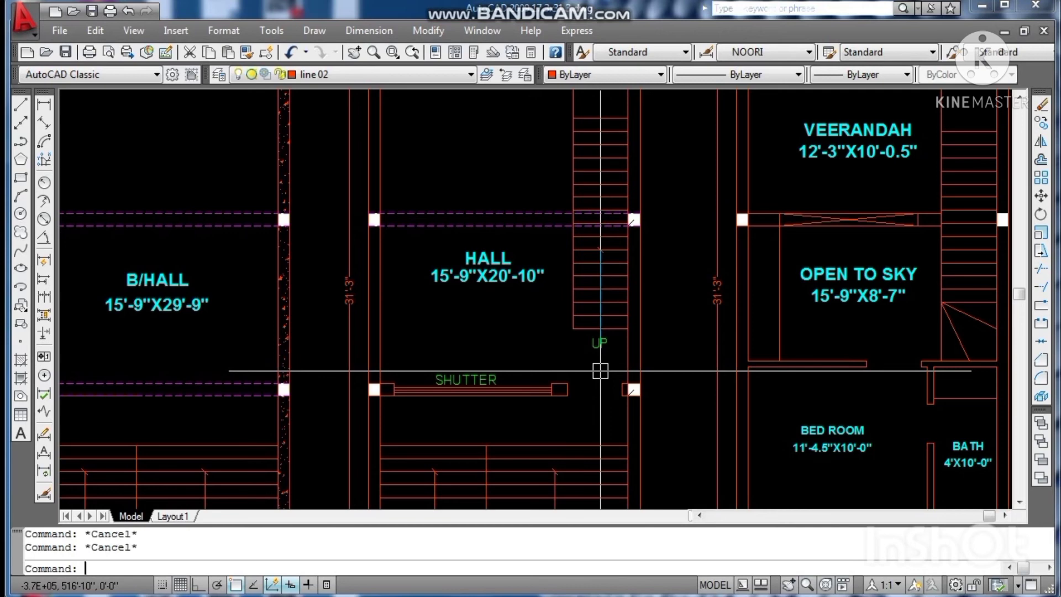
key(ctrl+s)
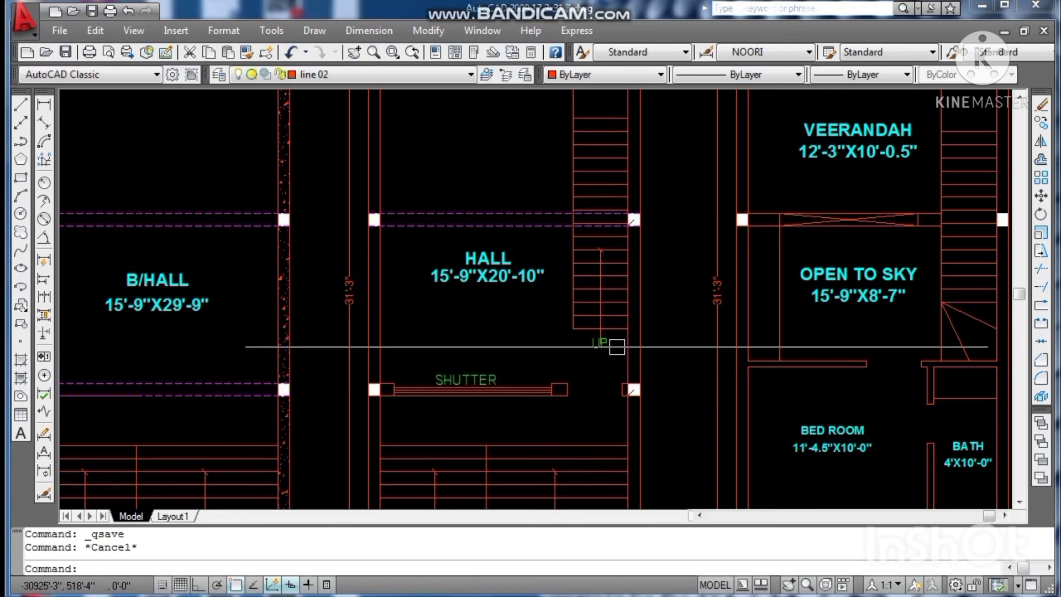
scroll(596, 353, down, 2)
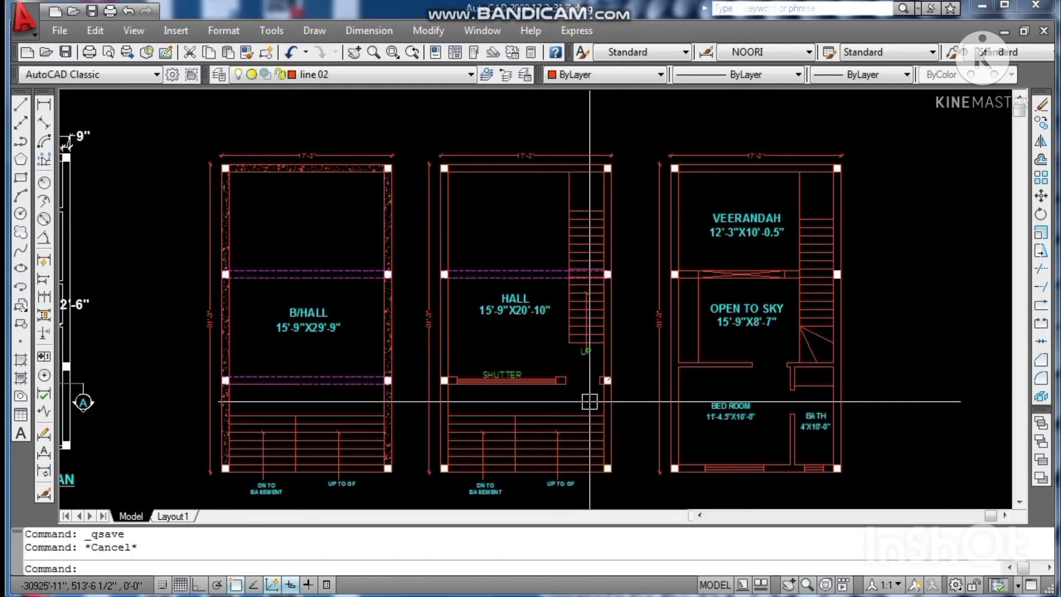
Step: Draw an L-shaped leader on the OPEN TO SKY staircase, running down the flight's centre and turning left across the winders past the stair edge
key(Escape)
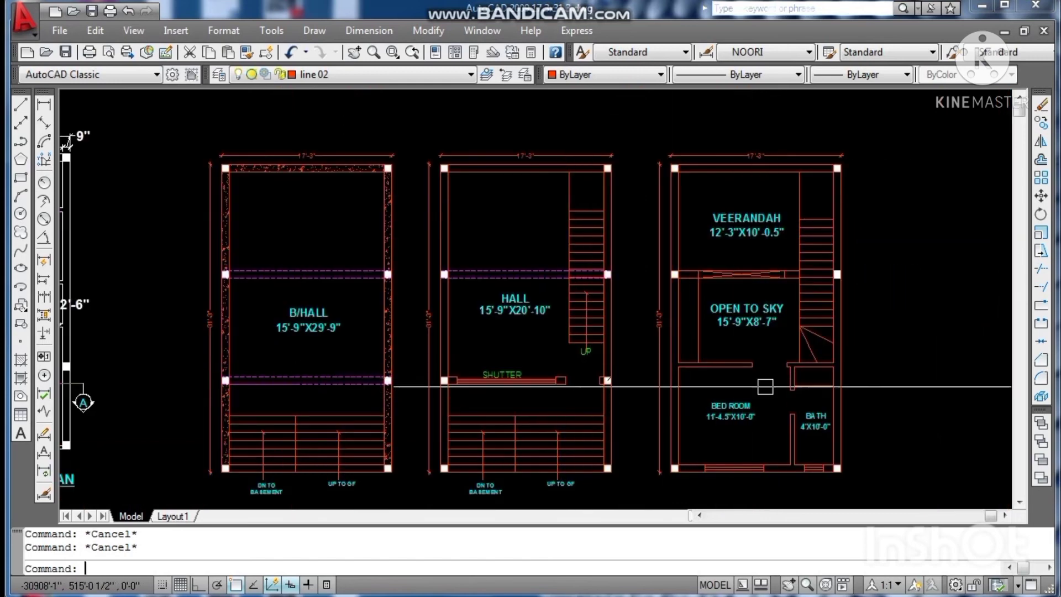
text(le)
key(Return)
scroll(808, 341, up, 2)
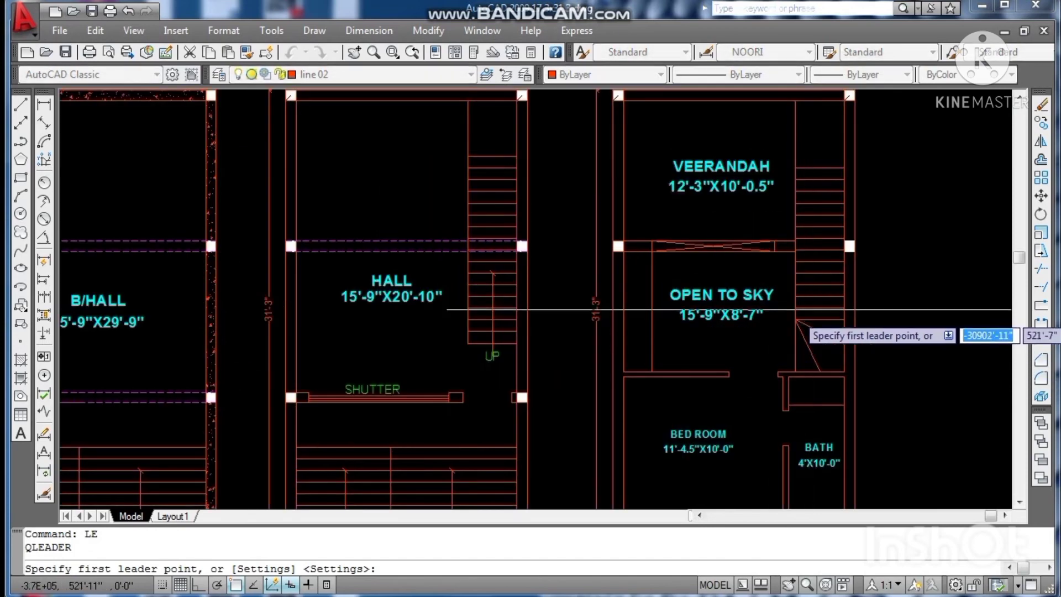
click(819, 285)
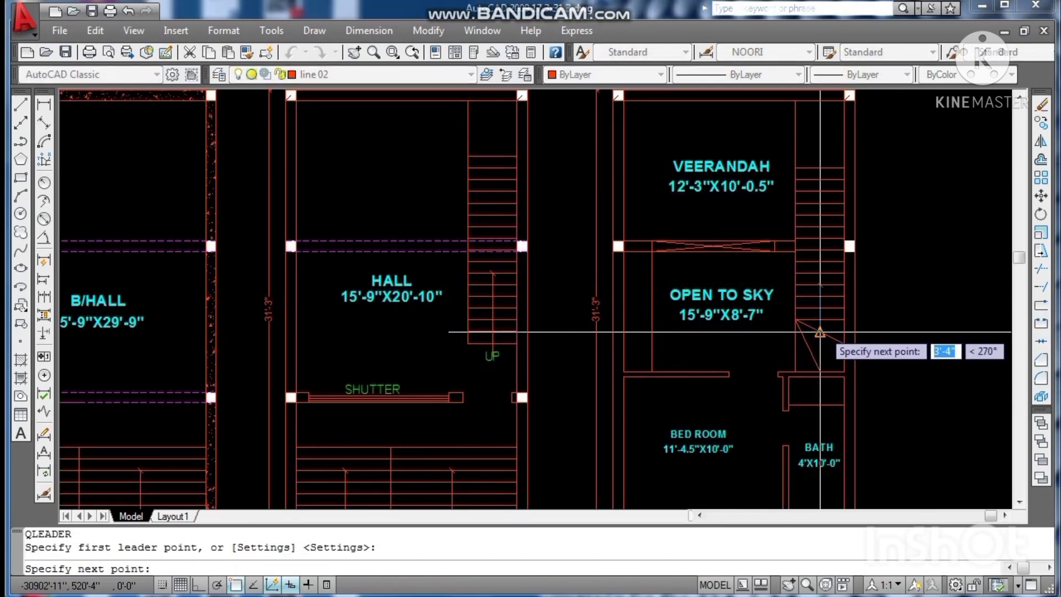
scroll(823, 334, up, 2)
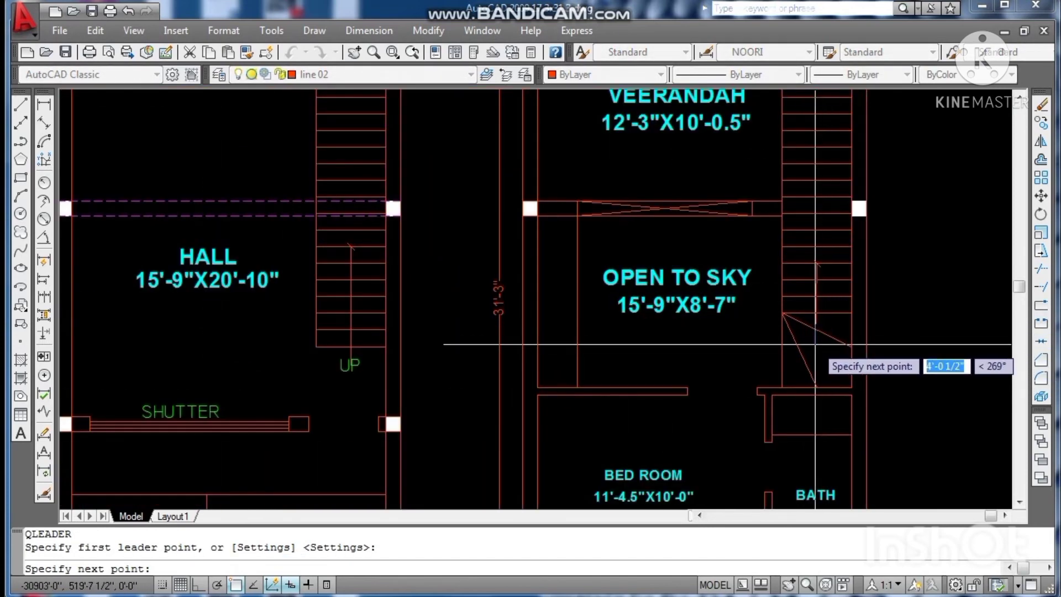
click(816, 343)
click(764, 344)
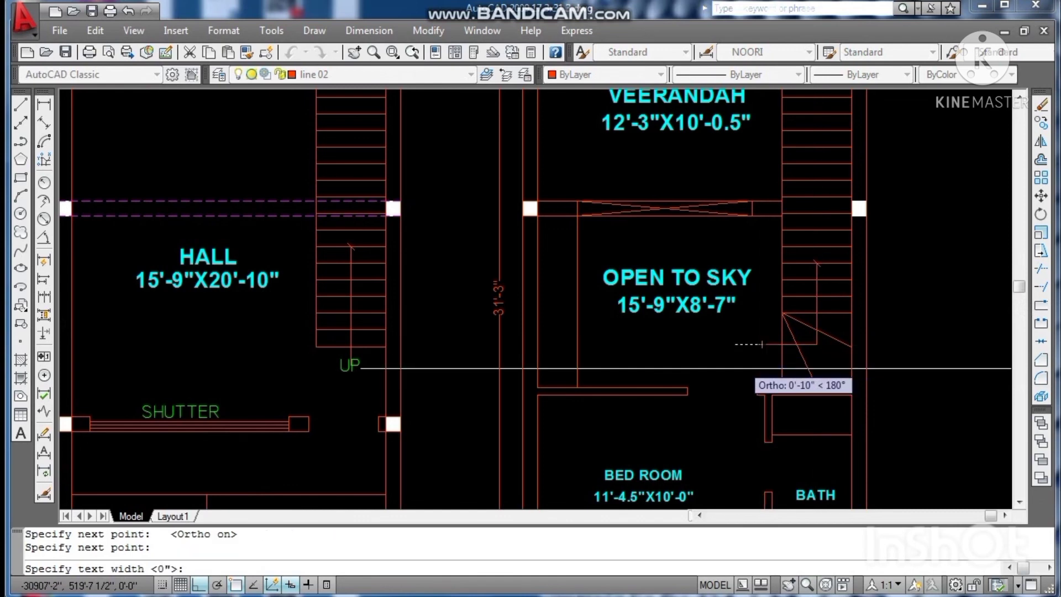
key(Escape)
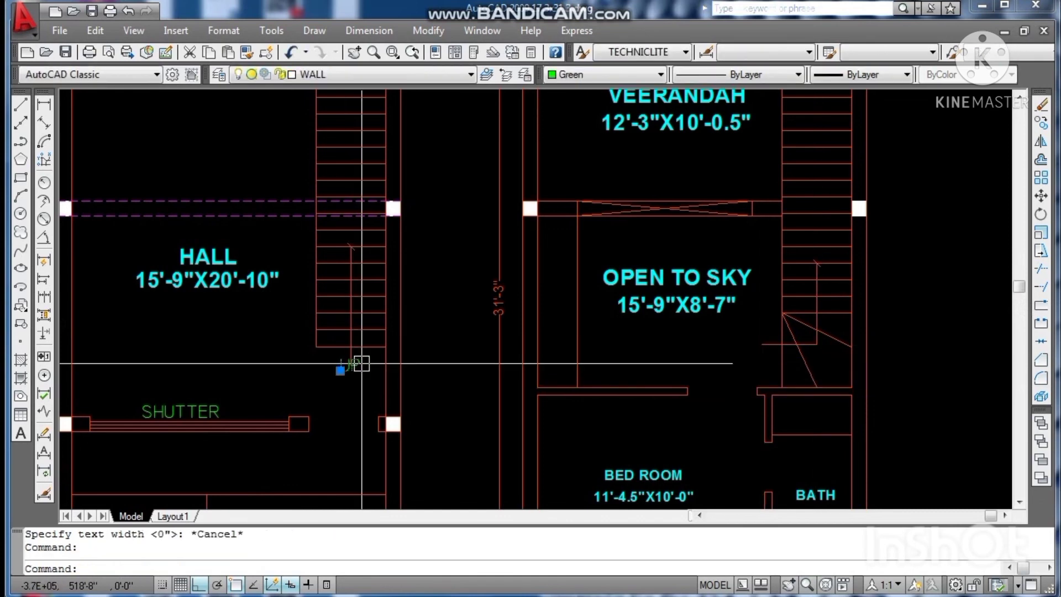
Step: Copy the hall's UP text to just below the free end of the L-shaped leader beside the OPEN TO SKY winders
text(CO)
key(Return)
click(362, 363)
scroll(330, 385, down, 2)
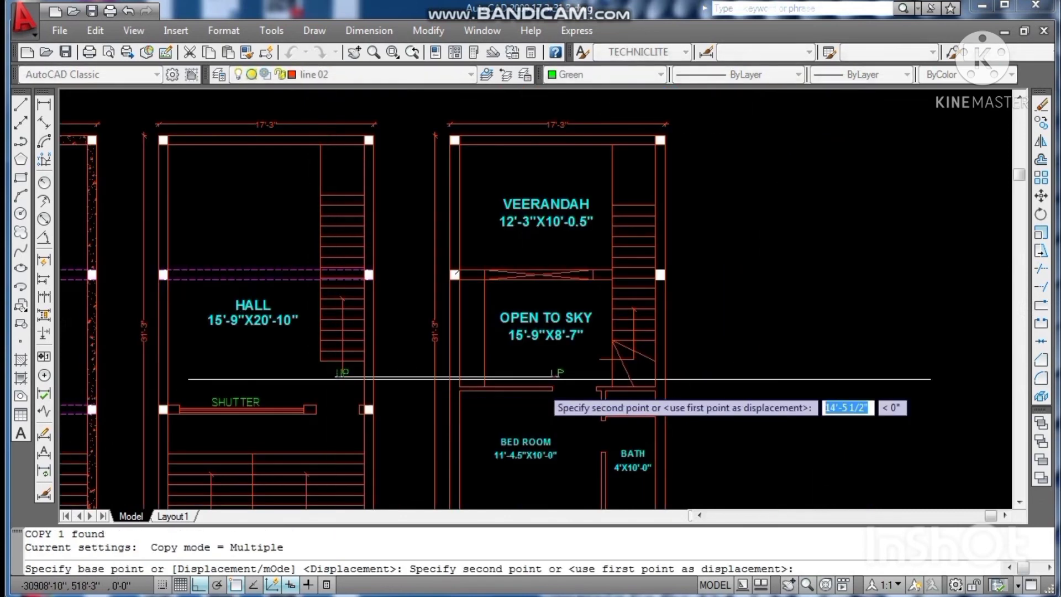
scroll(600, 376, up, 5)
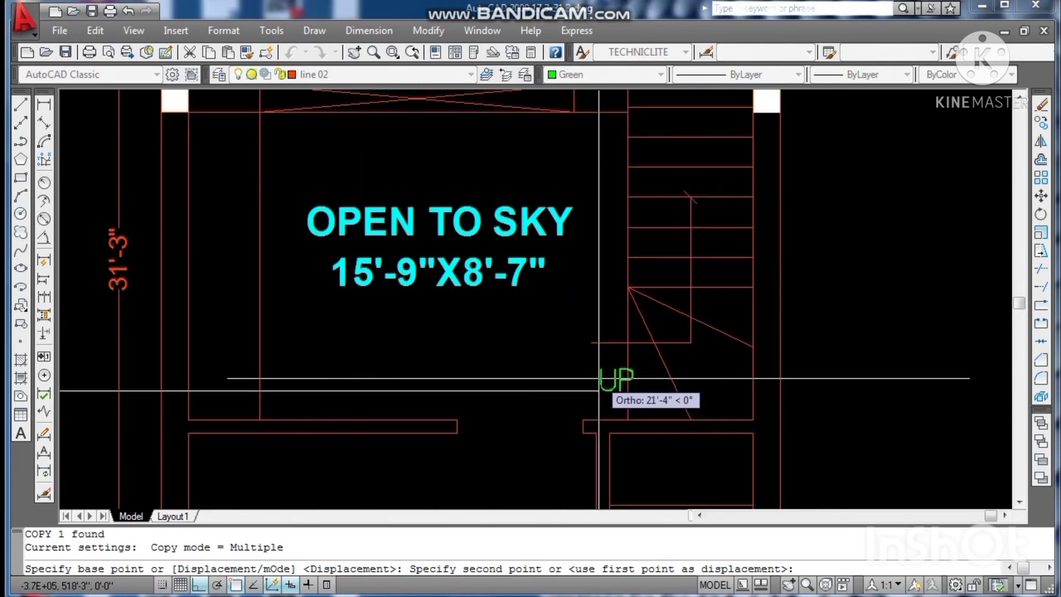
key(F8)
click(583, 358)
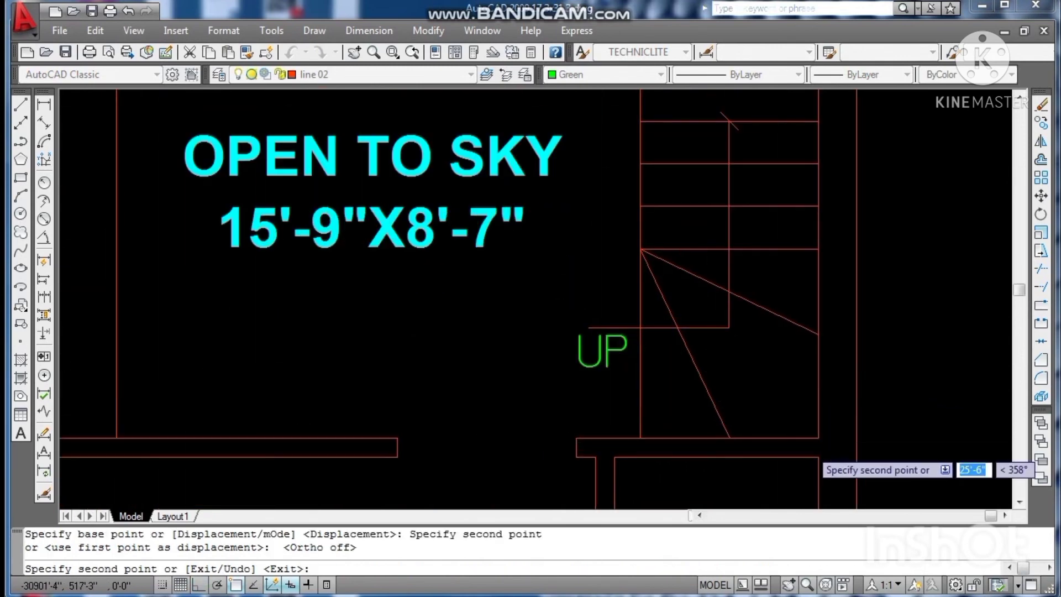
scroll(884, 473, down, 3)
key(Escape)
scroll(711, 440, down, 2)
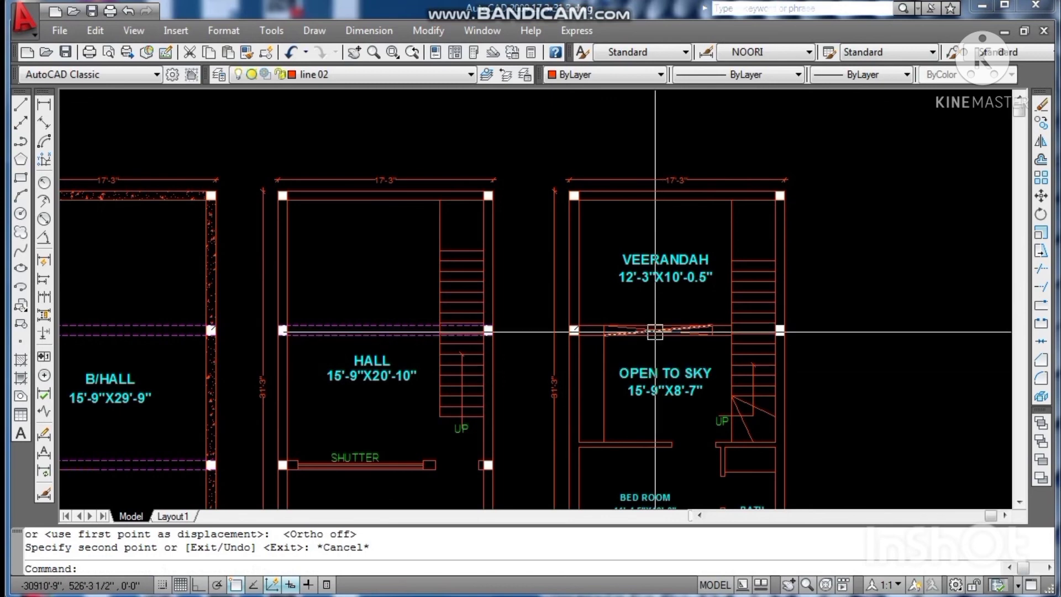
Step: Draw a straight vertical leader on the staircase beside the VEERANDAH, from the middle of the upper flight to above its top tread
key(Escape)
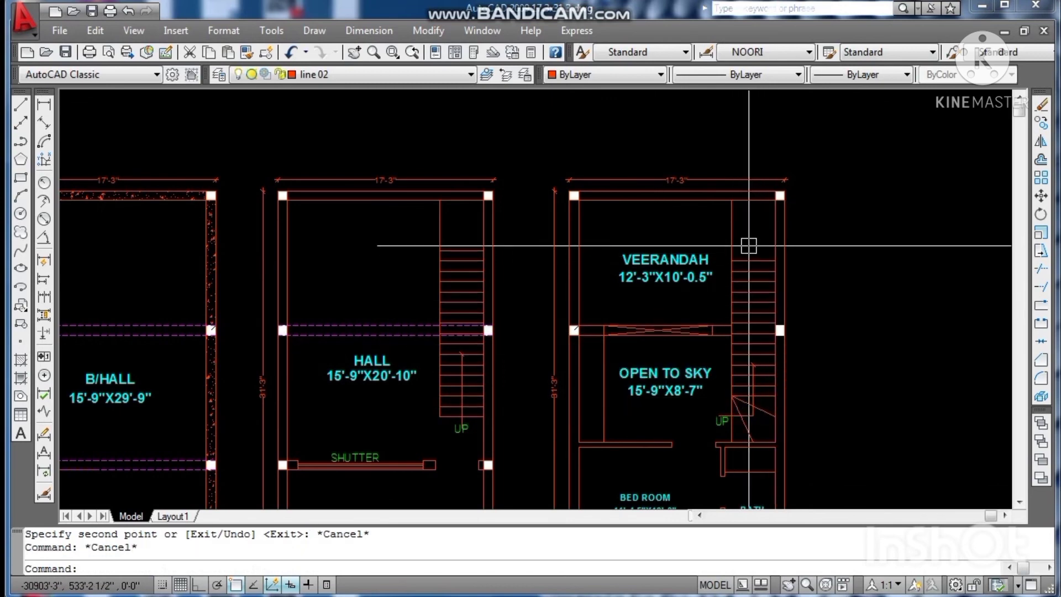
key(Escape)
scroll(748, 245, up, 2)
text(LE)
key(Return)
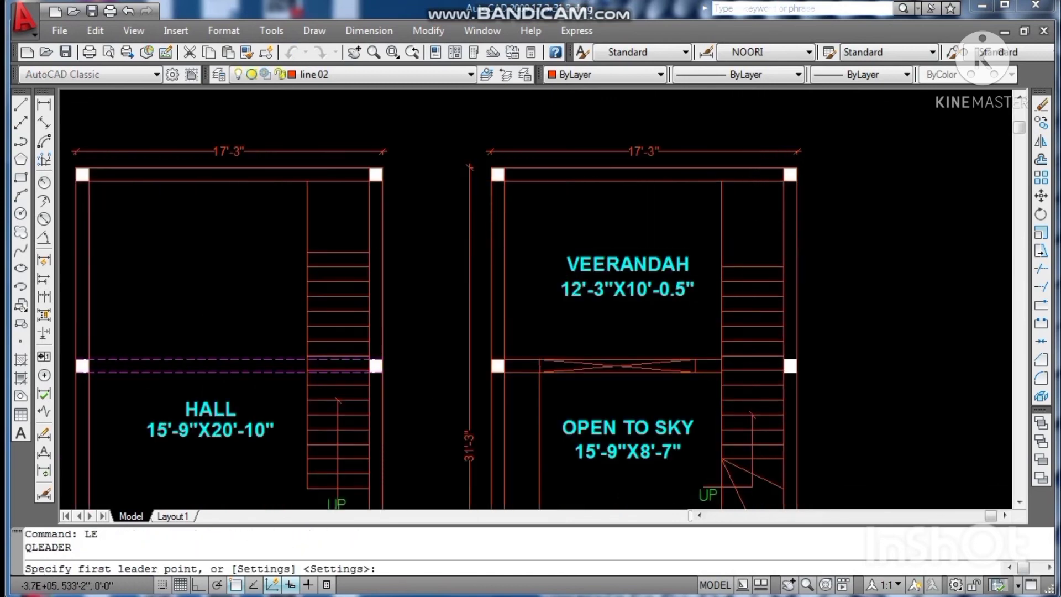
click(752, 311)
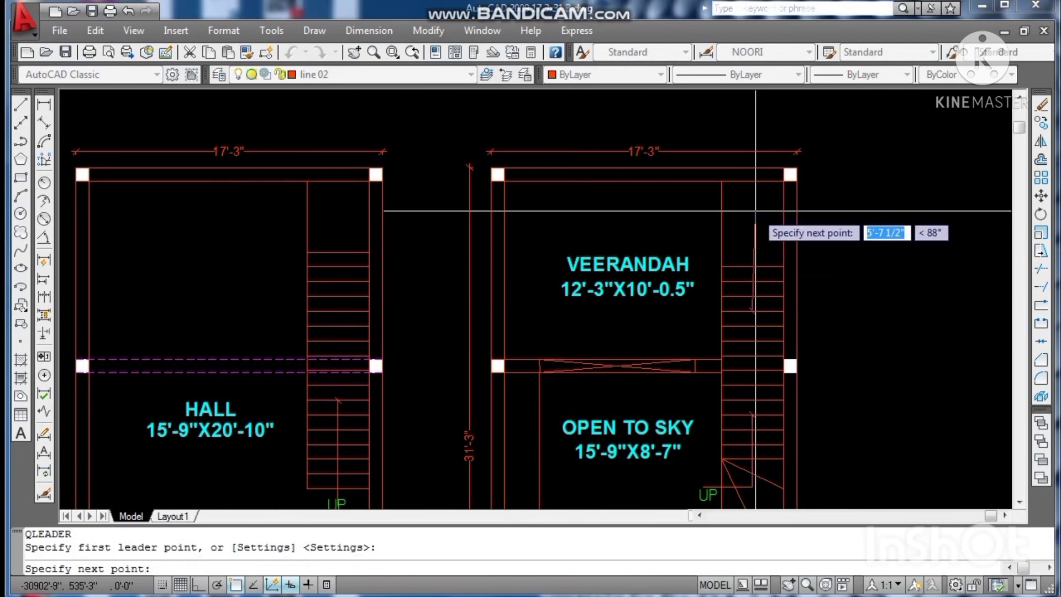
key(Escape)
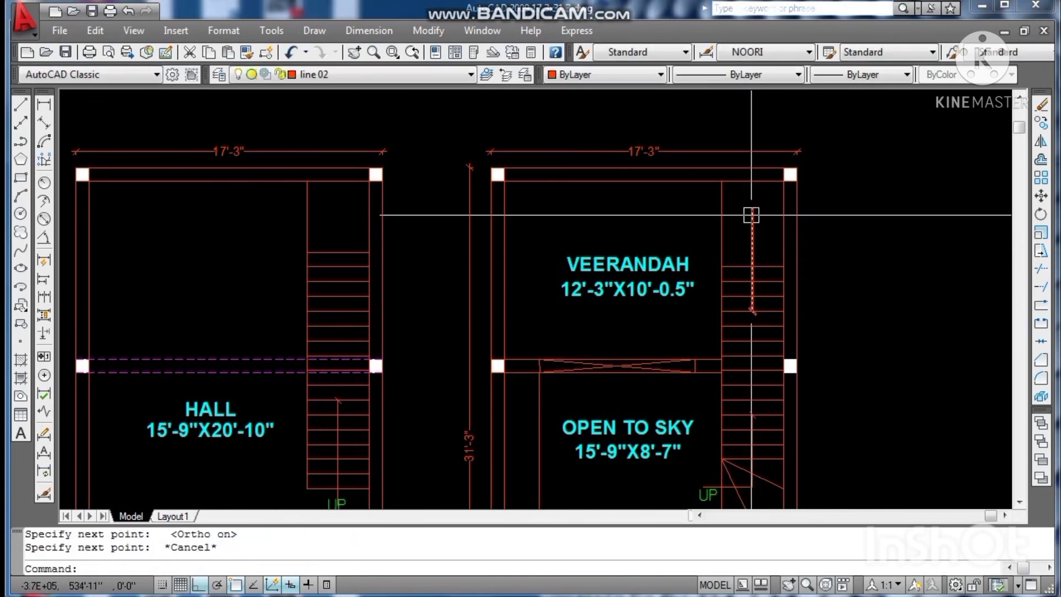
Step: Offset the hall staircase's lowest tread line 10 inches downward to add one more tread
scroll(585, 301, down, 2)
scroll(525, 353, up, 3)
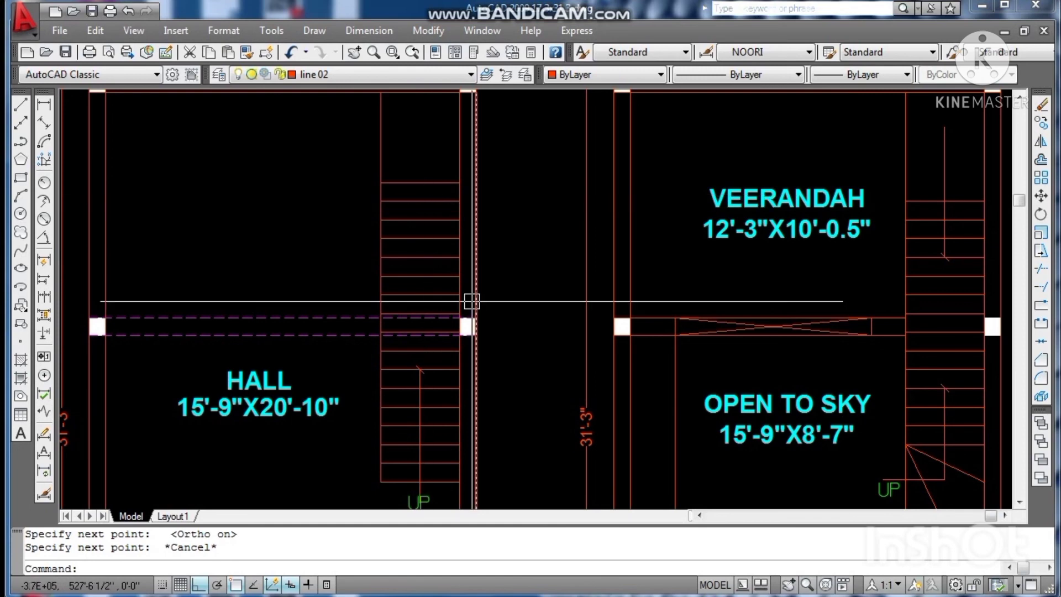
scroll(502, 271, down, 2)
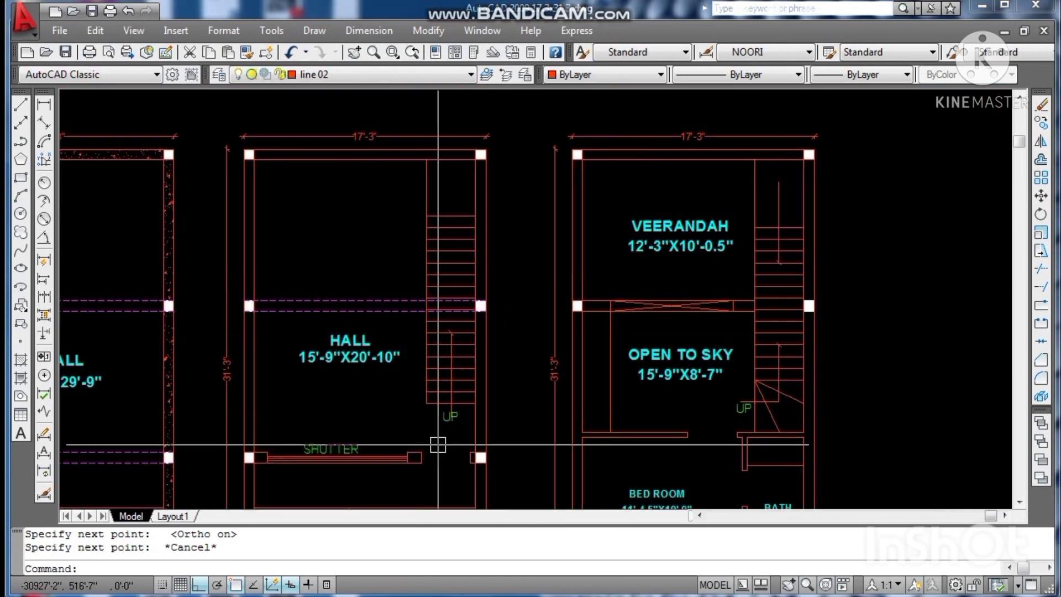
scroll(437, 444, up, 2)
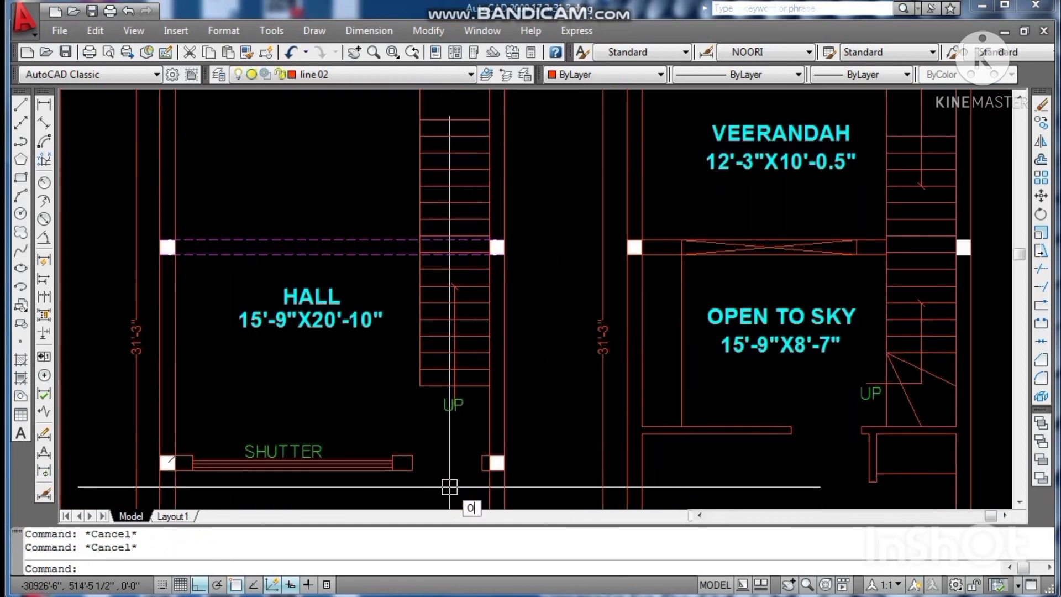
key(Return)
text(10)
key(Return)
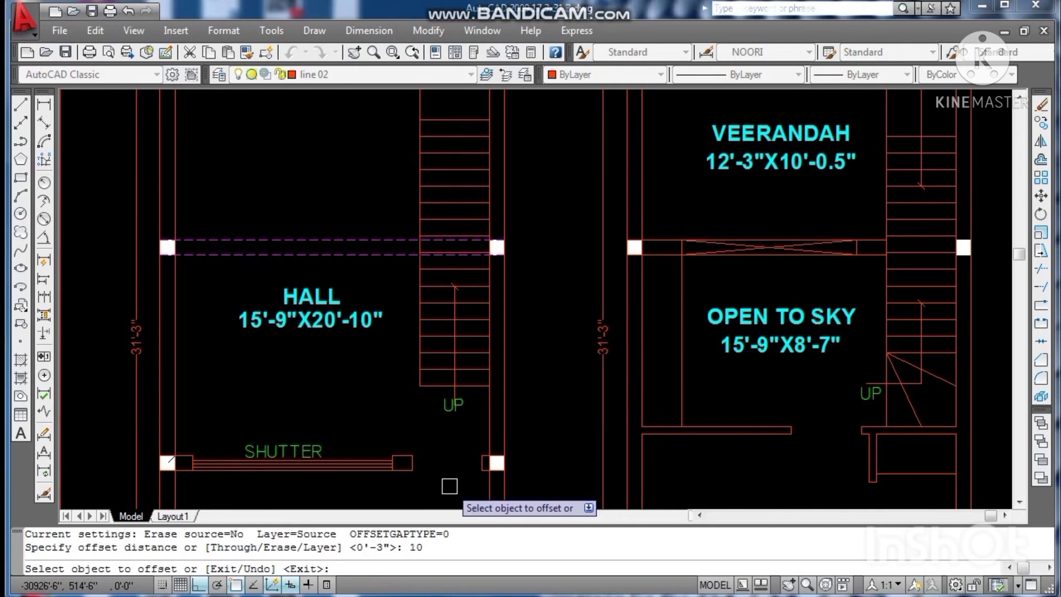
click(506, 405)
key(Escape)
key(Escape)
key(Escape)
Step: Move the hall's UP text straight down so it sits clear below the new bottom tread line
scroll(454, 411, up, 2)
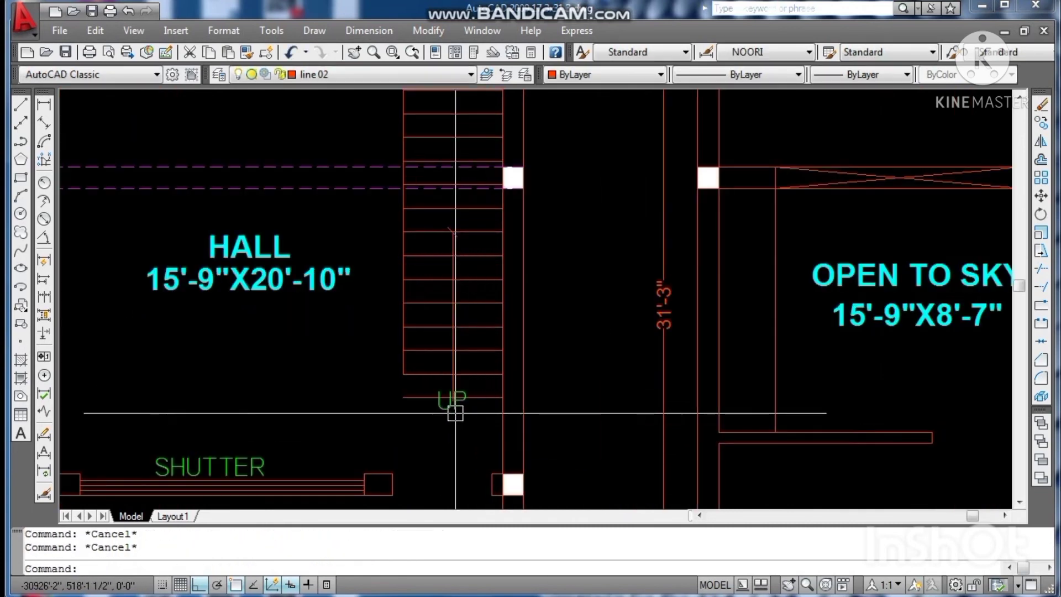
key(Return)
click(472, 440)
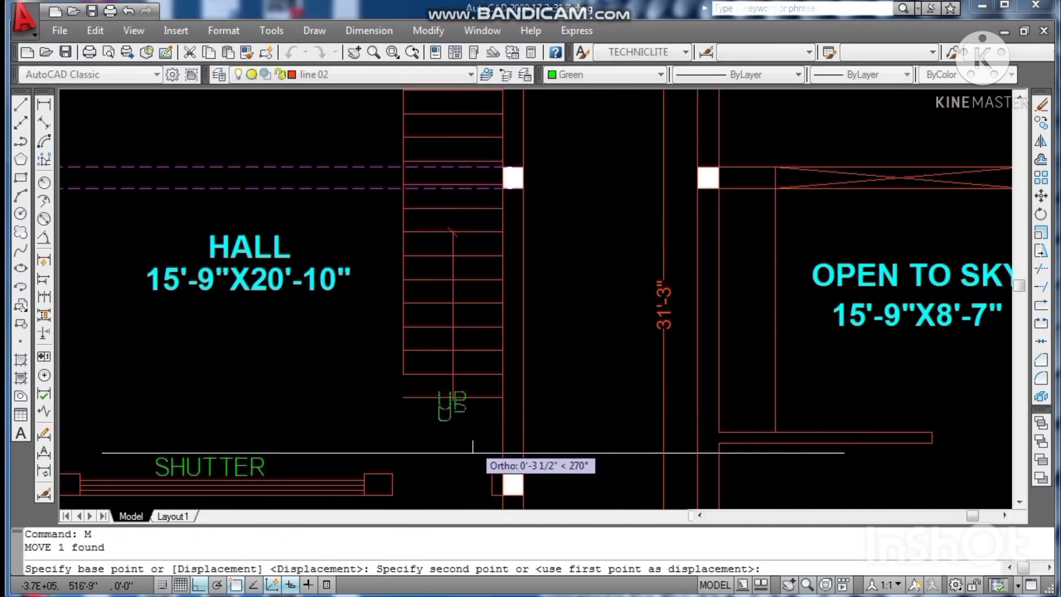
click(474, 472)
key(Escape)
Step: Fillet the hall staircase's left side line with the new bottom tread line at radius 0 to close the corner
click(452, 395)
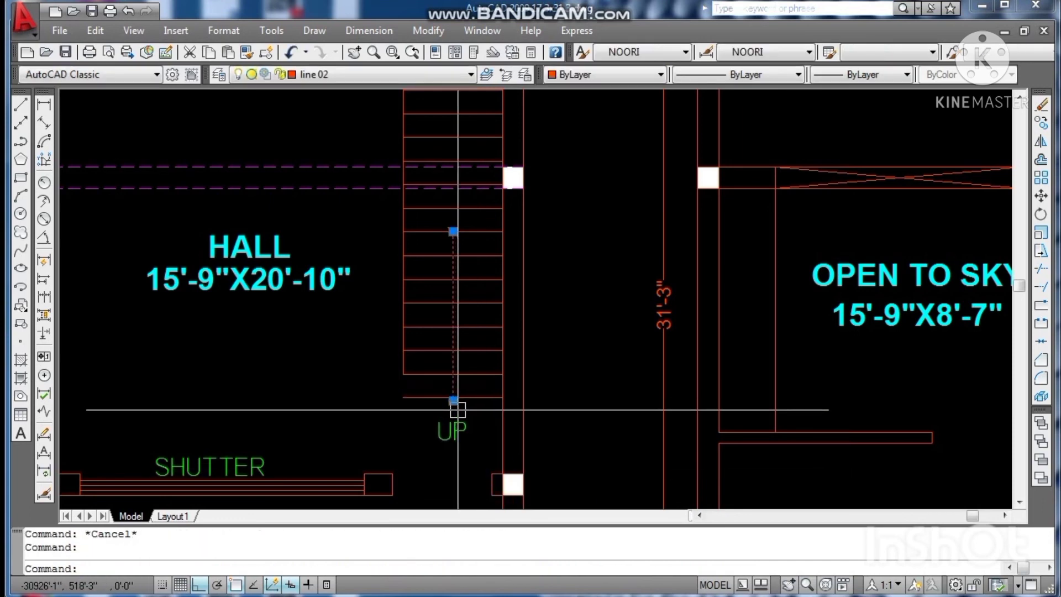
text(f)
key(Return)
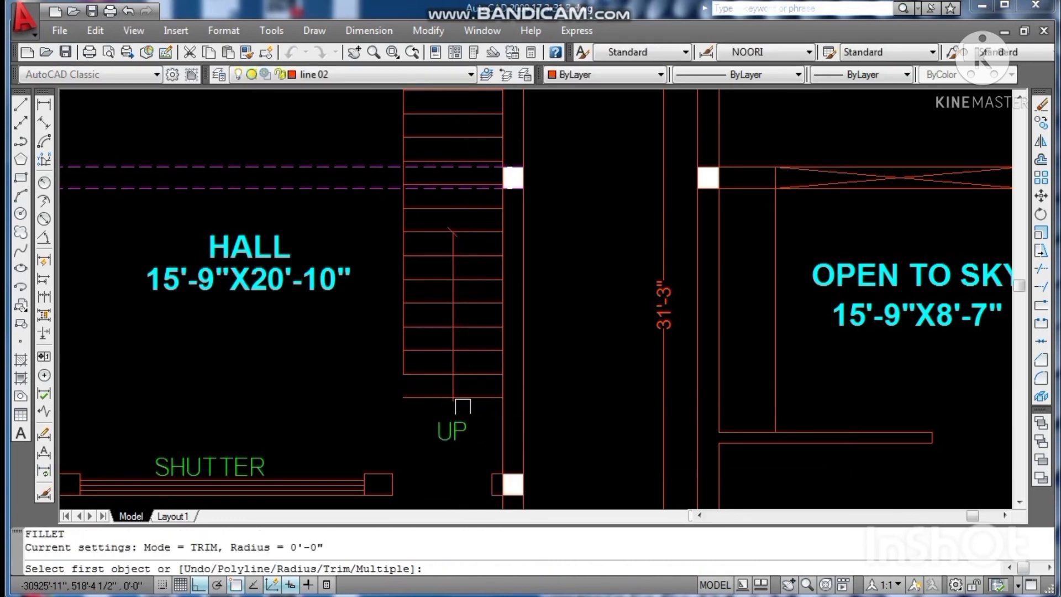
click(404, 368)
key(Escape)
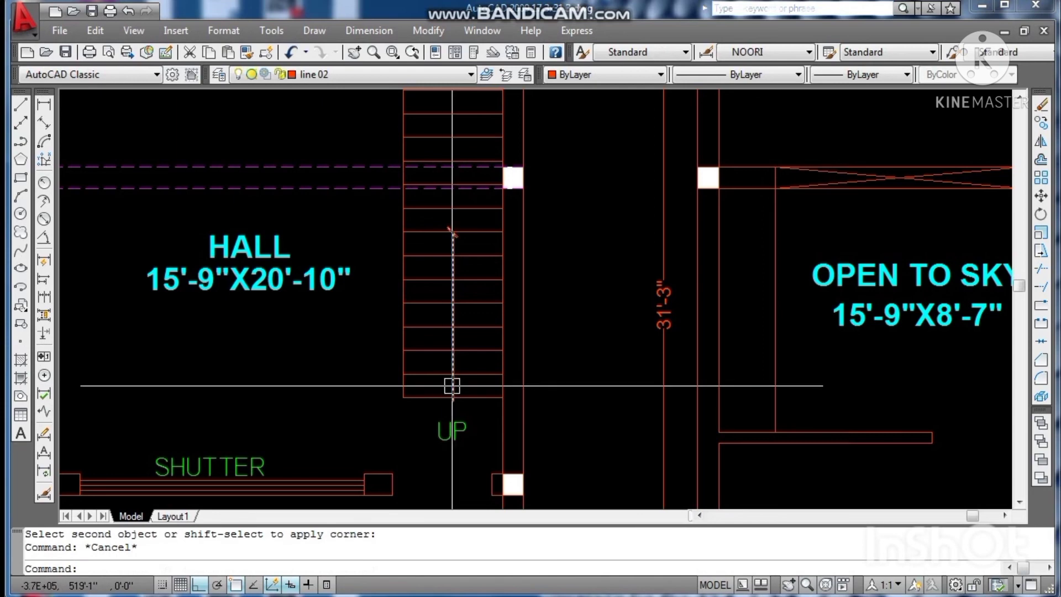
Step: Try to stretch the lower end of the hall staircase's leader down to the UP text
click(452, 388)
click(453, 400)
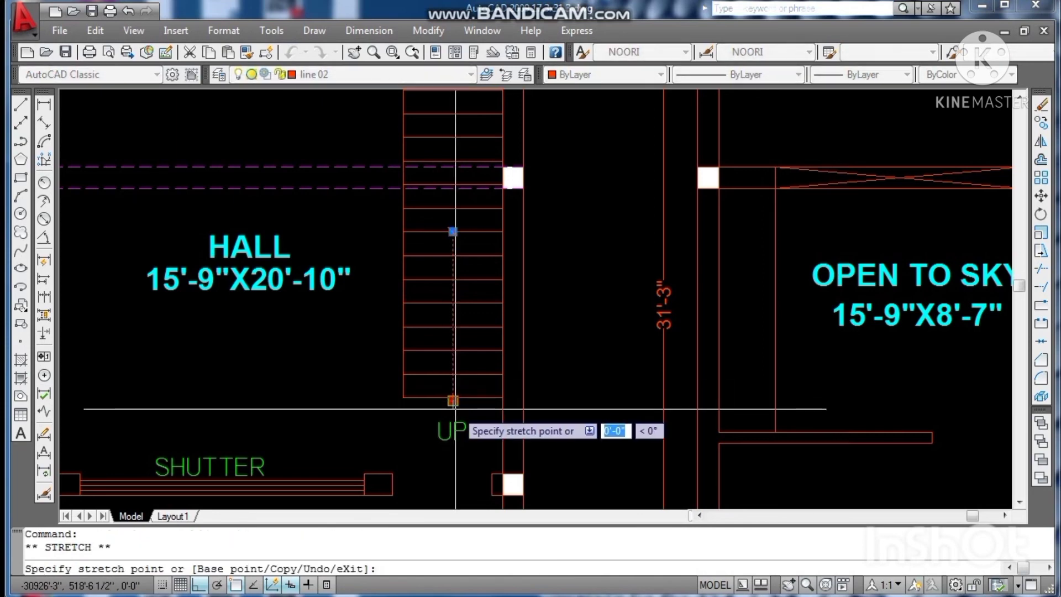
click(437, 439)
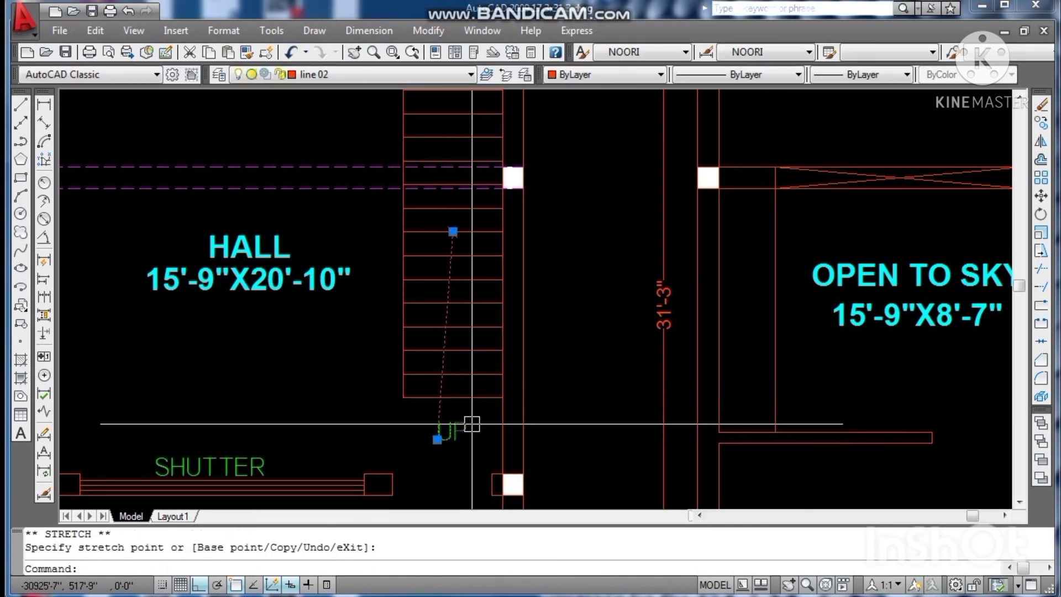
key(Escape)
key(Escape)
key(ctrl+z)
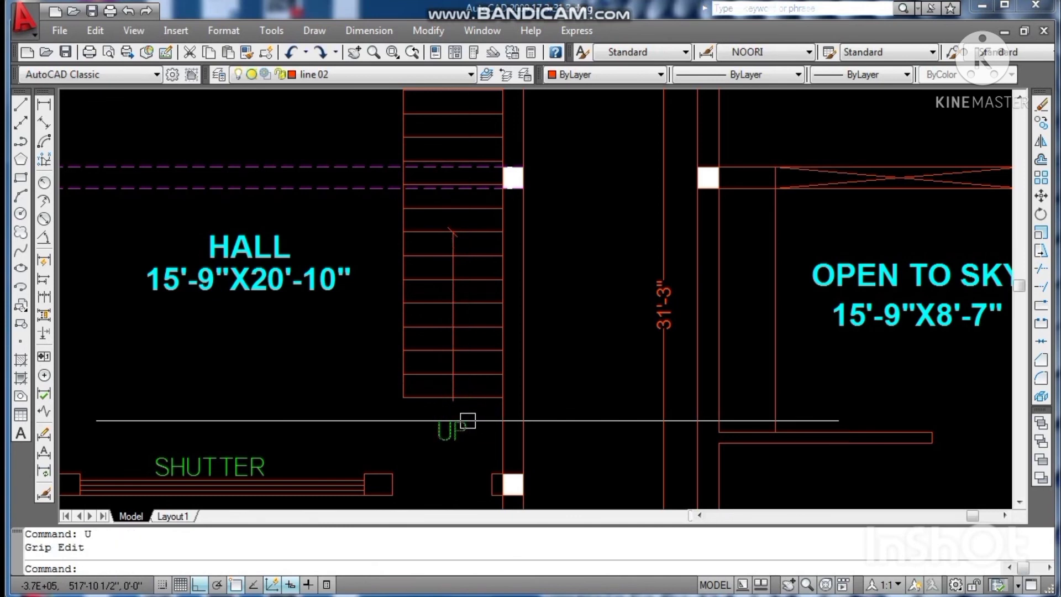
Step: Move the hall's UP text further down to leave a gap beneath the staircase
key(Escape)
key(Escape)
scroll(466, 428, up, 2)
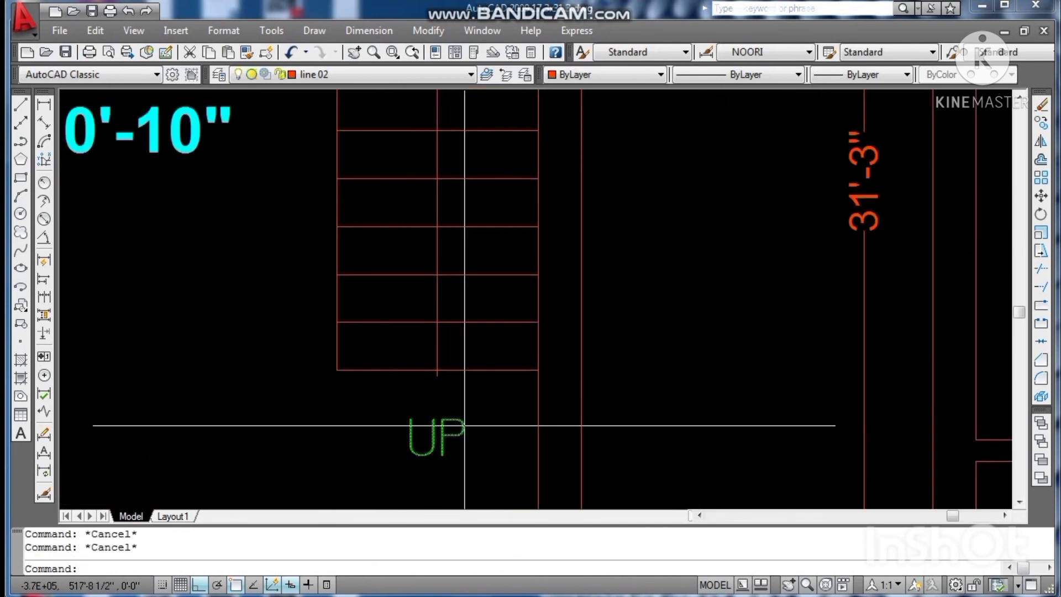
click(465, 426)
key(m)
key(Return)
click(660, 434)
click(660, 461)
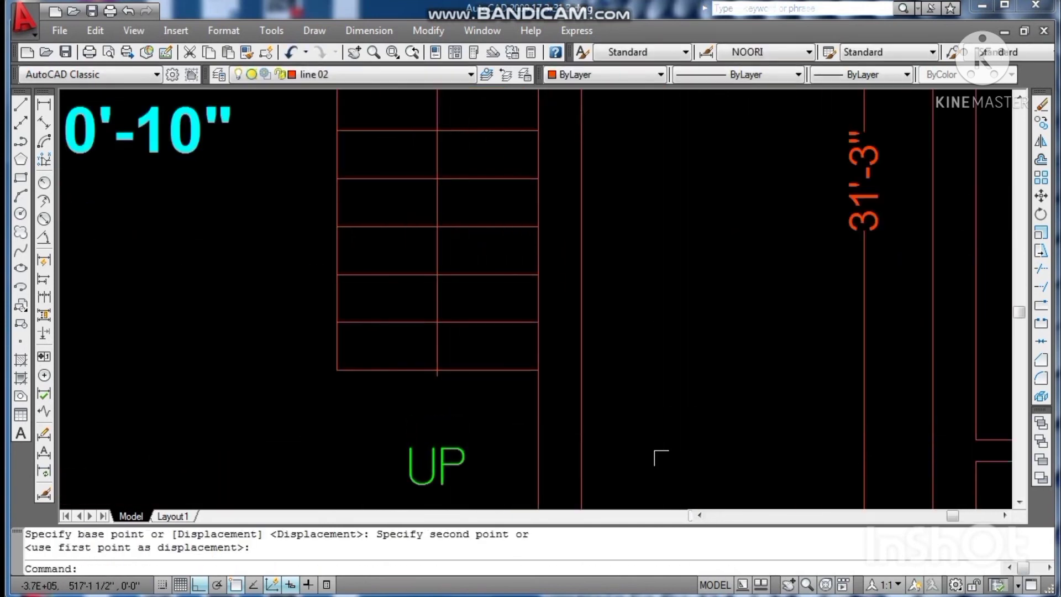
Step: Try to shift the hall staircase's leader down past the new bottom tread
key(Escape)
click(438, 352)
text(M)
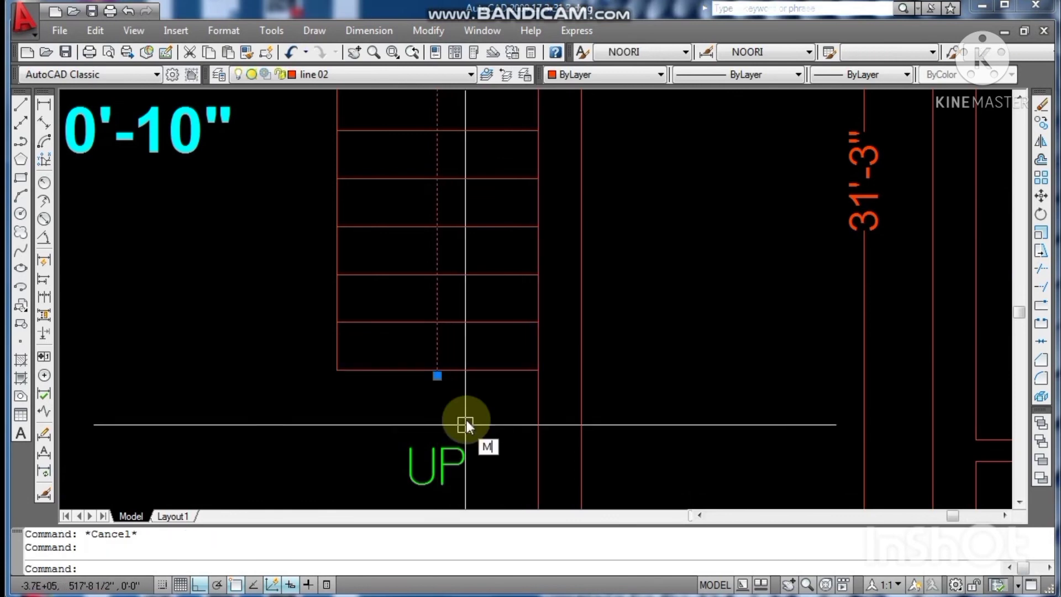
key(Return)
click(467, 410)
click(467, 430)
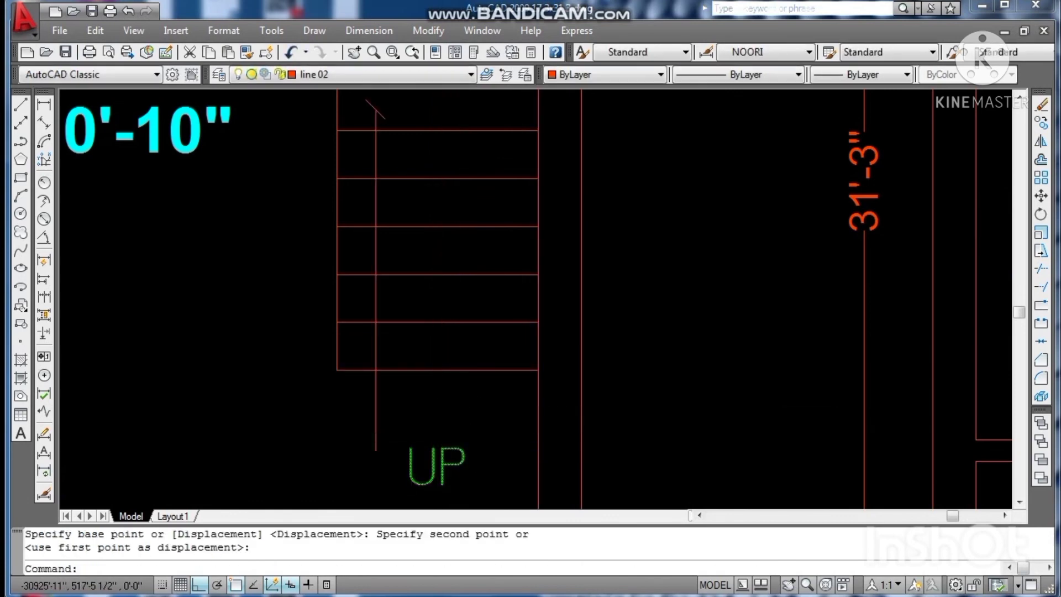
click(377, 413)
text(M)
key(Return)
click(639, 453)
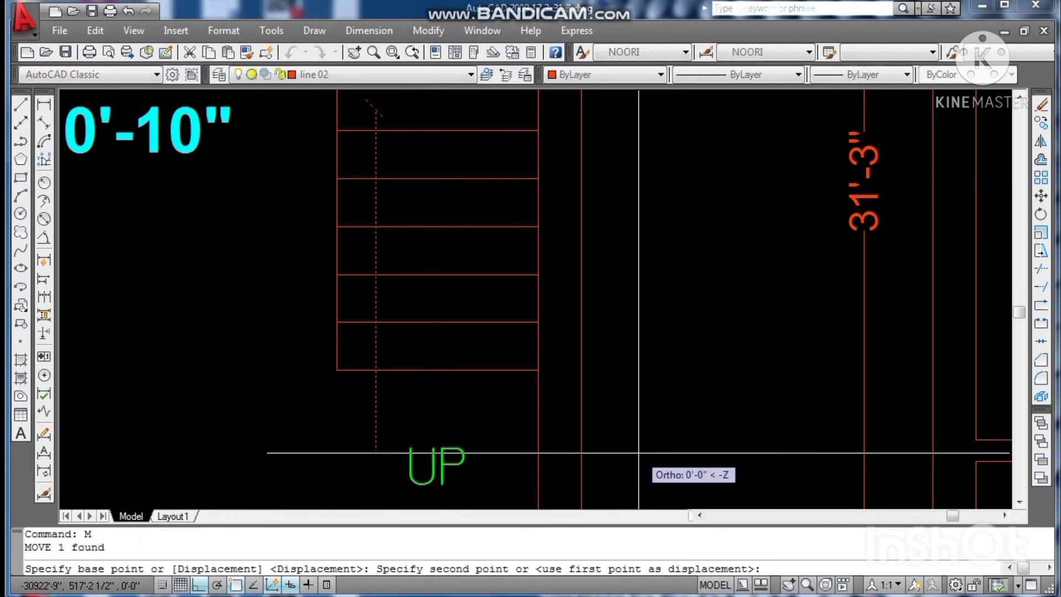
key(Escape)
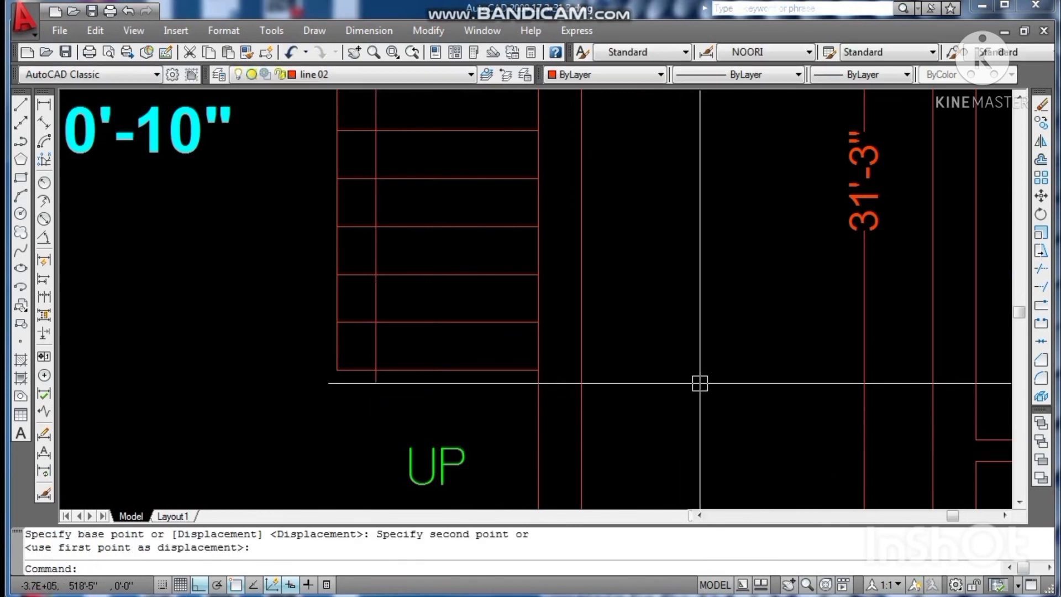
Step: Move the hall staircase's leader onto the flight's centre, with its lower end slightly past the bottom tread
click(379, 347)
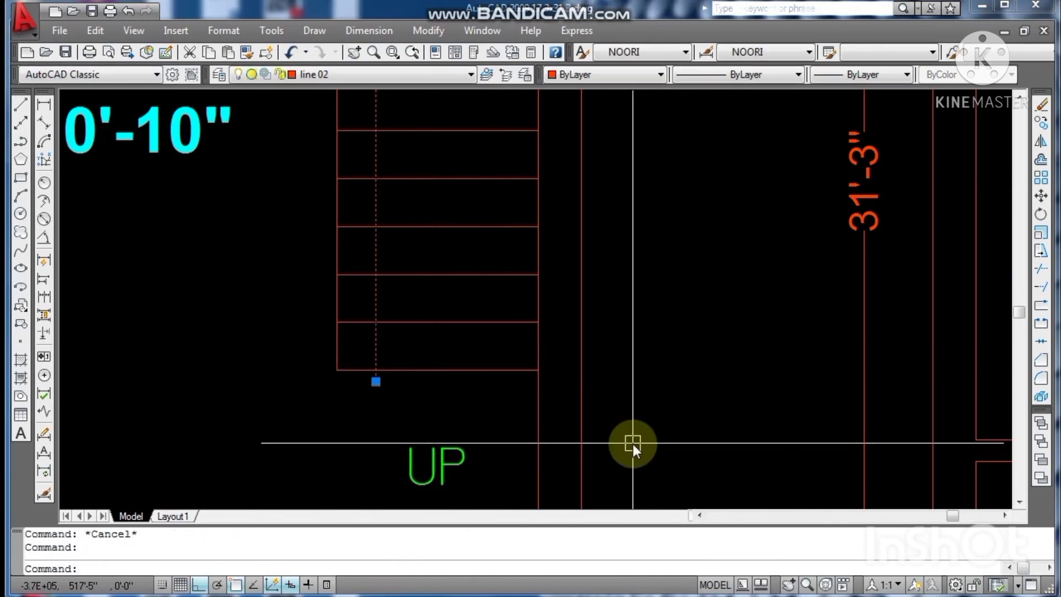
text(M)
key(Return)
click(633, 443)
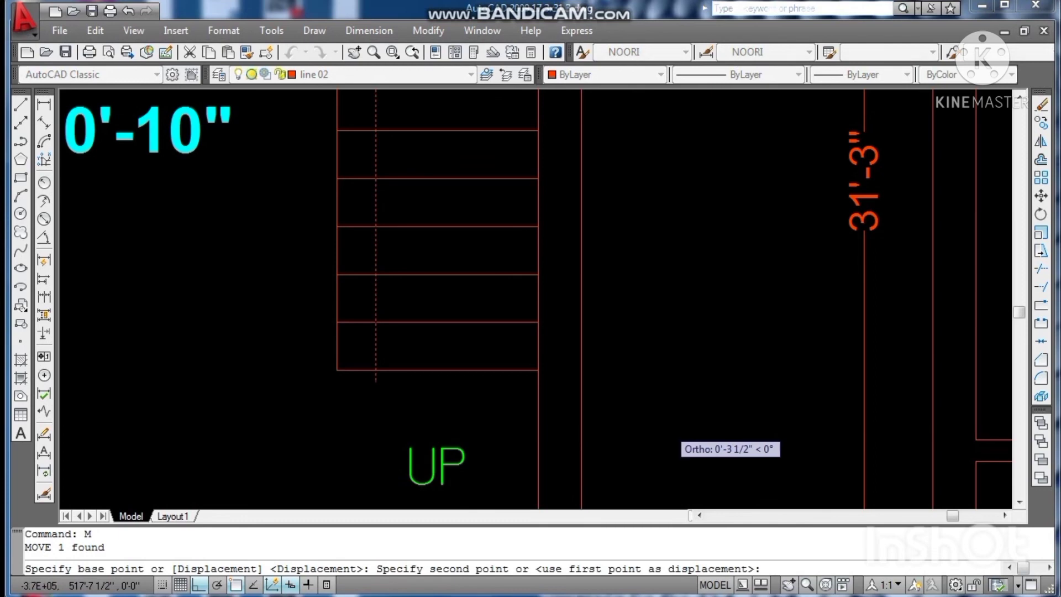
click(716, 440)
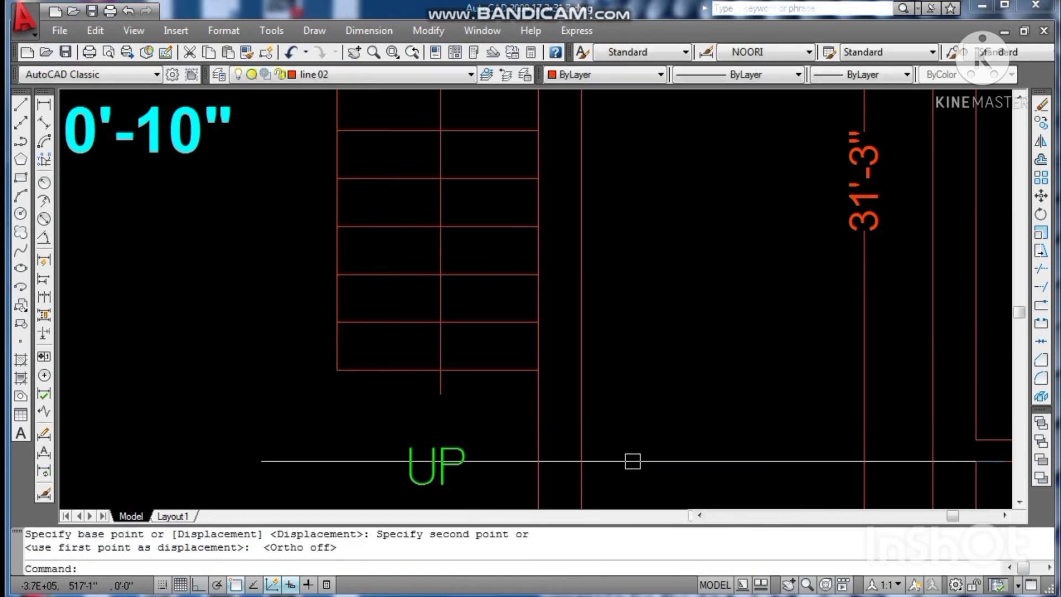
Step: Move the hall's UP text up to sit directly beneath the bottom tread at the leader's lower end
key(Escape)
click(462, 480)
text(M)
key(Return)
click(657, 461)
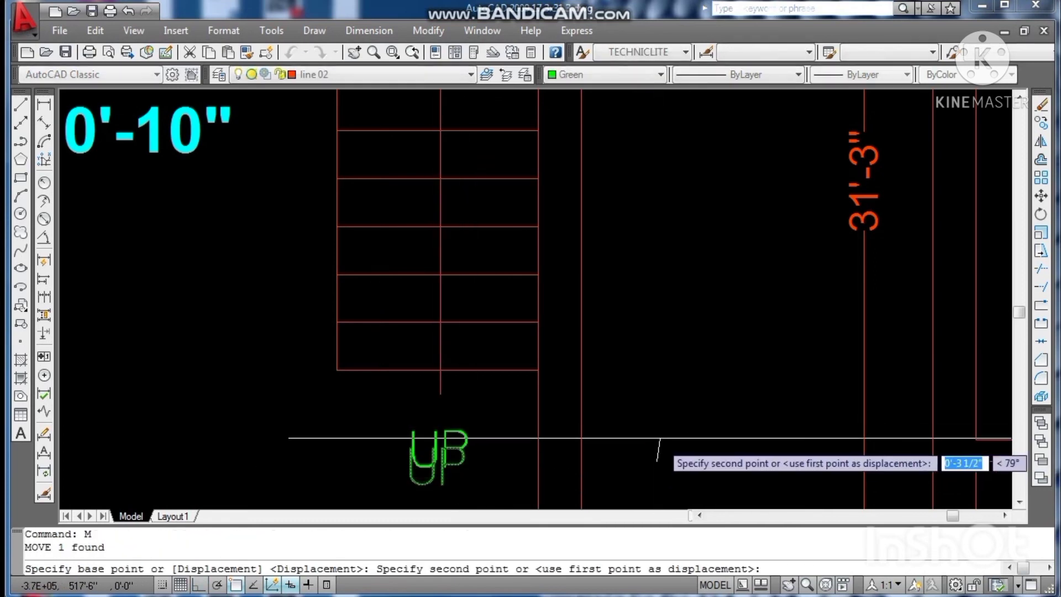
click(660, 399)
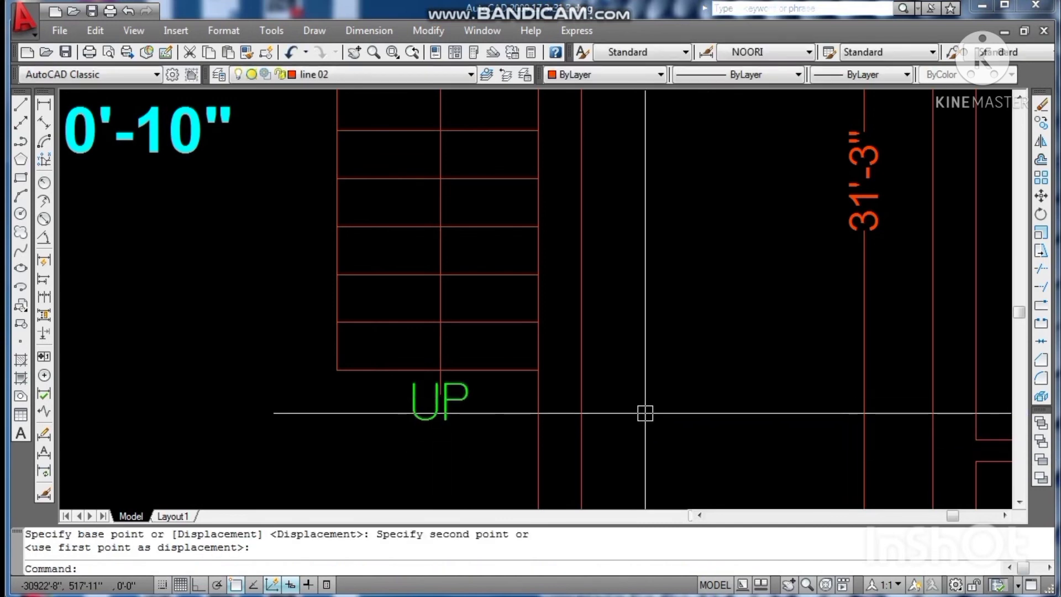
Step: Save the drawing
key(Escape)
key(Escape)
scroll(635, 426, down, 3)
key(ctrl+s)
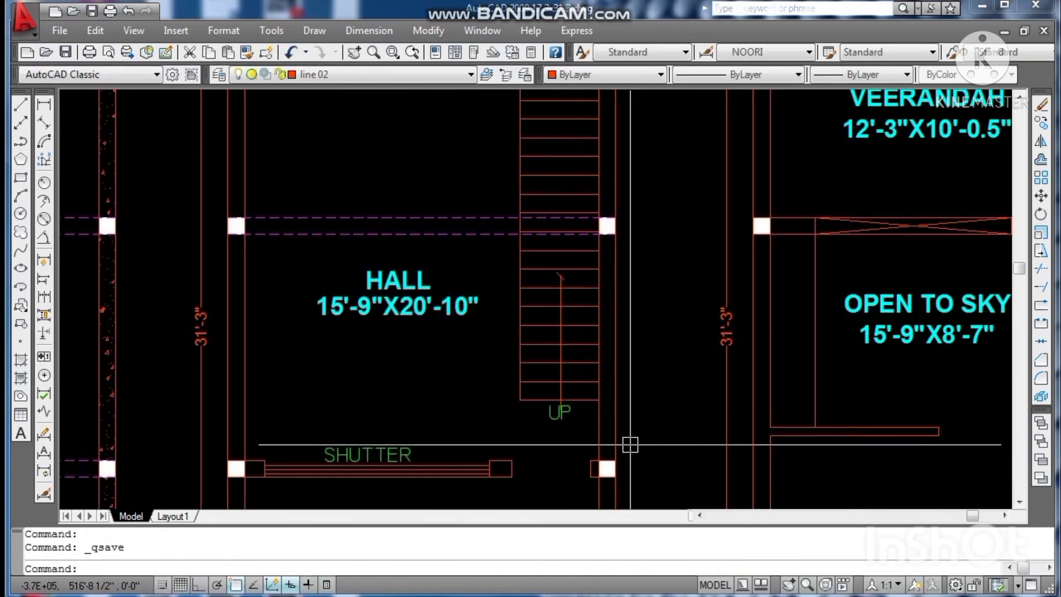
scroll(630, 443, down, 6)
scroll(614, 458, up, 2)
key(Escape)
key(Escape)
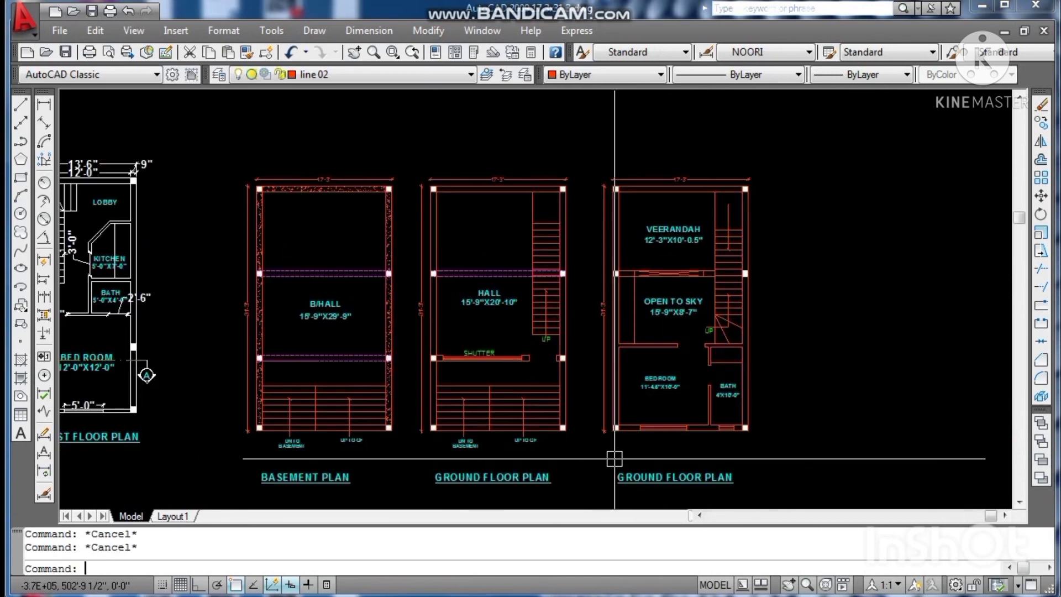
key(ctrl+s)
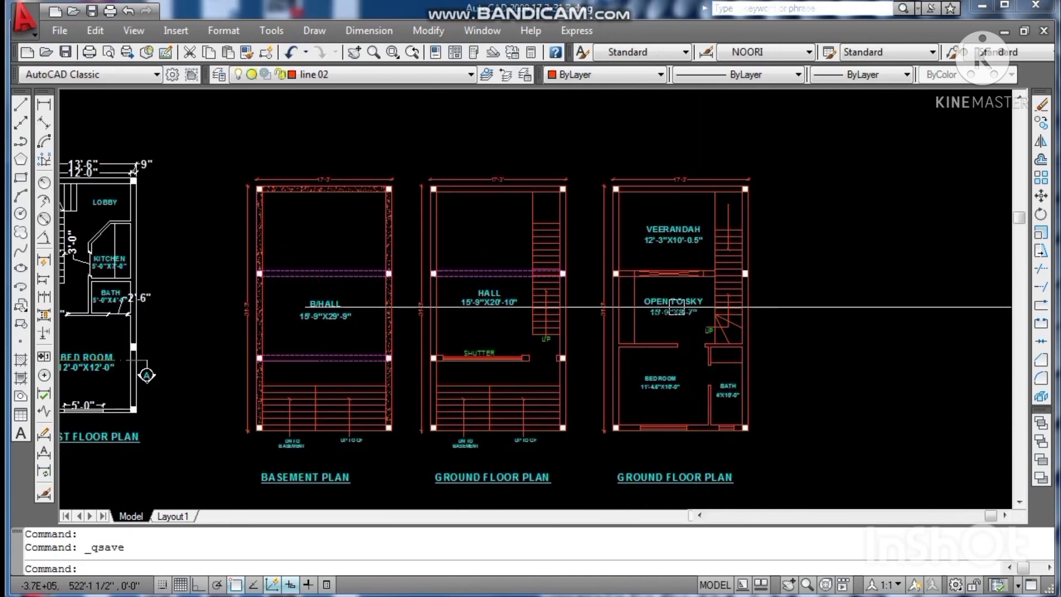
Step: Copy the UP text beside the OPEN TO SKY winders to the upper end of the leader beside the VEERANDAH
scroll(710, 332, up, 4)
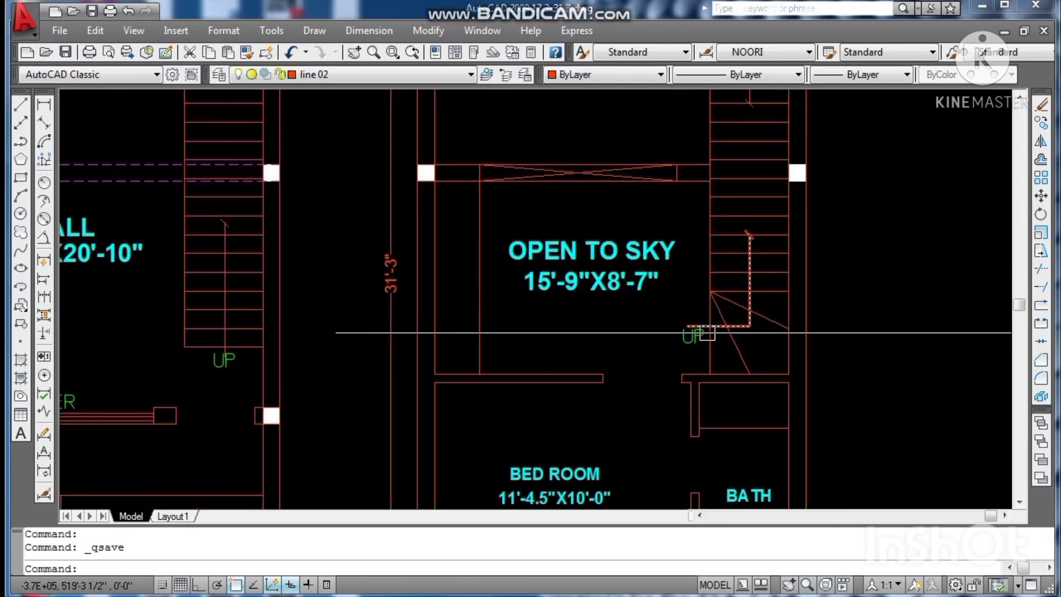
click(691, 341)
key(Return)
click(691, 341)
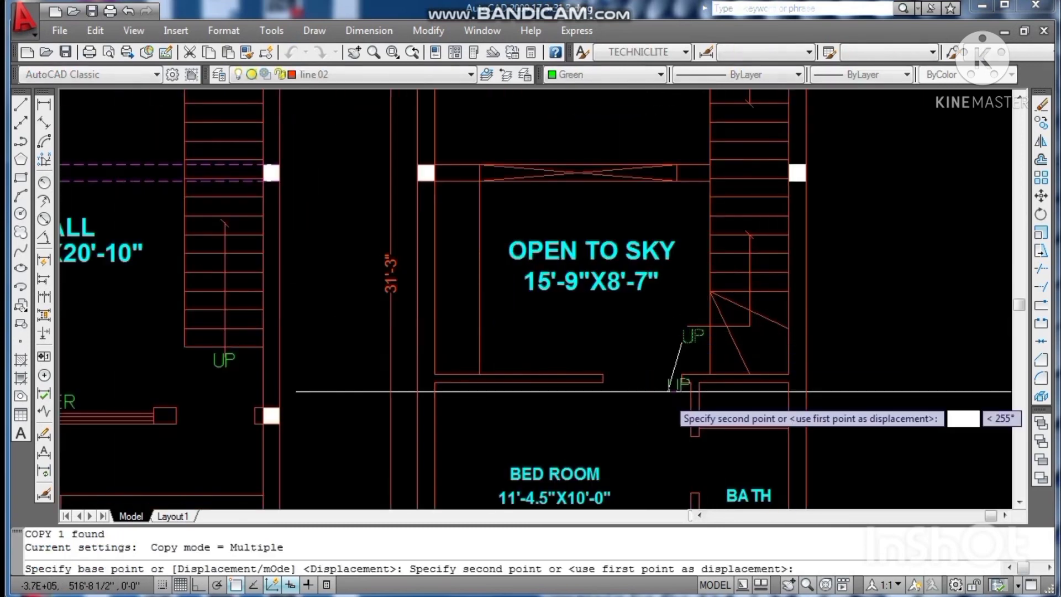
scroll(685, 390, down, 4)
scroll(686, 308, up, 5)
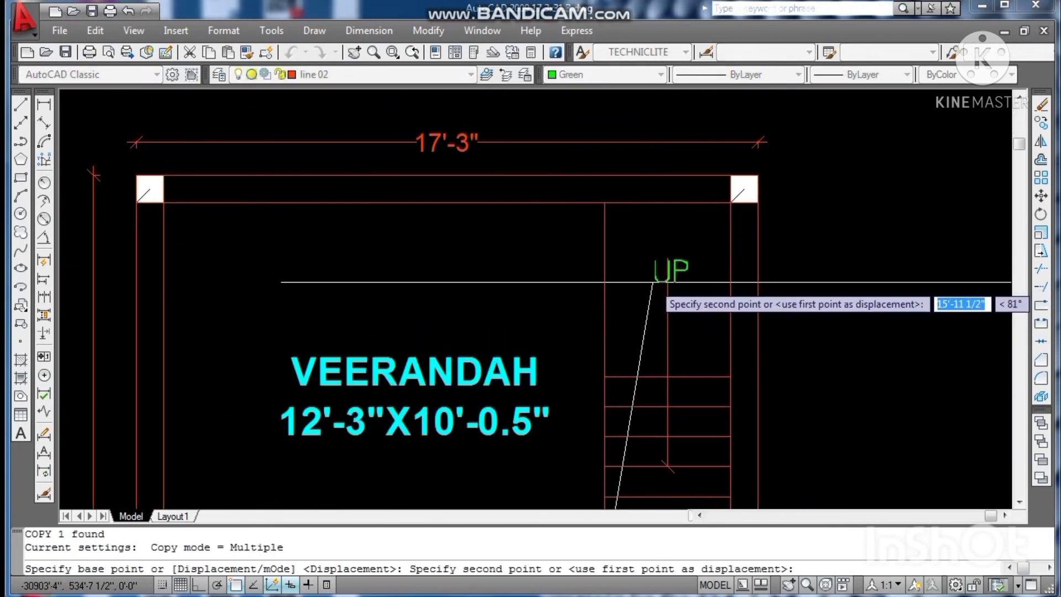
click(648, 281)
key(Escape)
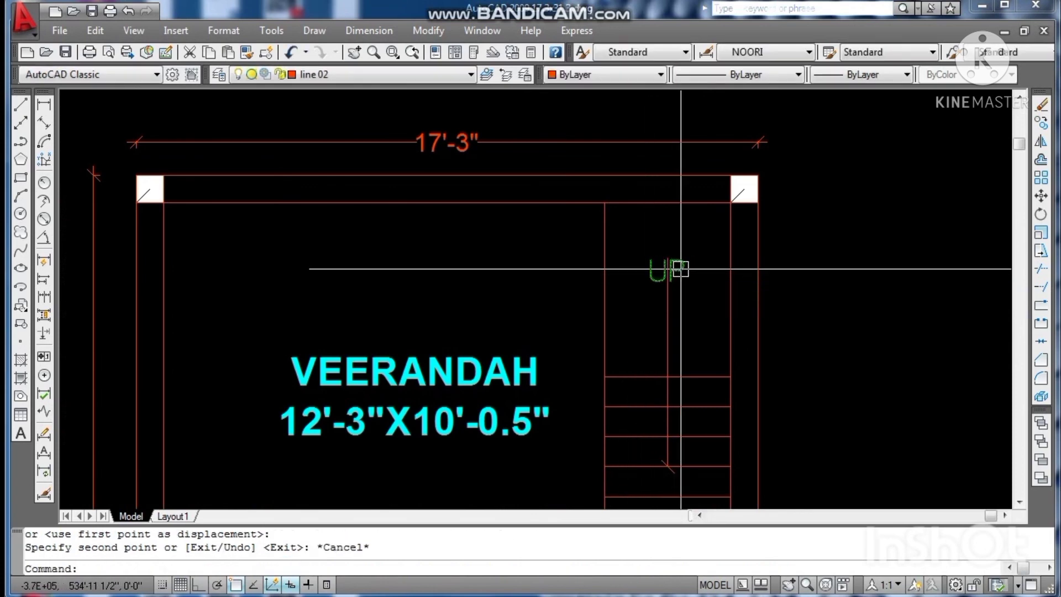
Step: Change the copied text at the upper end of the VEERANDAH staircase's leader to DN
double_click(682, 292)
text(DN)
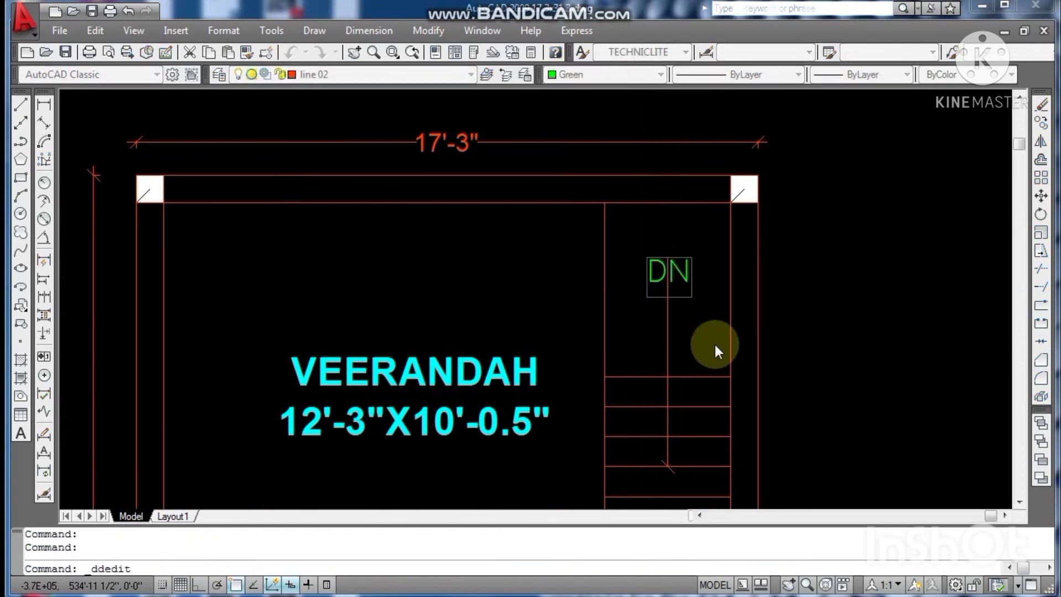
key(Return)
scroll(714, 343, down, 2)
key(Escape)
key(Escape)
key(Escape)
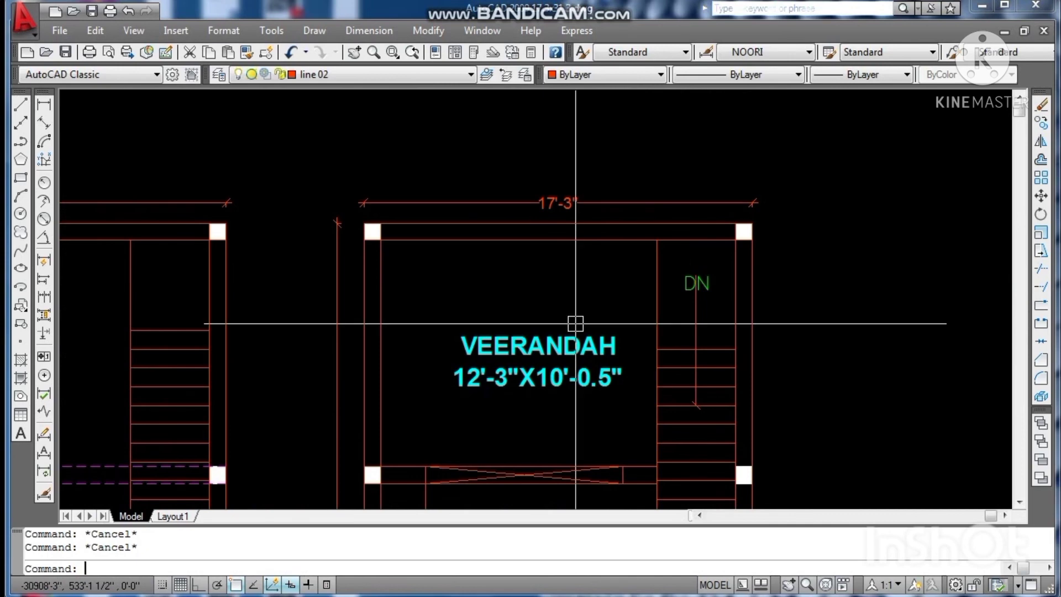
Step: Draw a horizontal line from the right end of the hall staircase's top tread across to the right wall of the VEERANDAH staircase
key(Return)
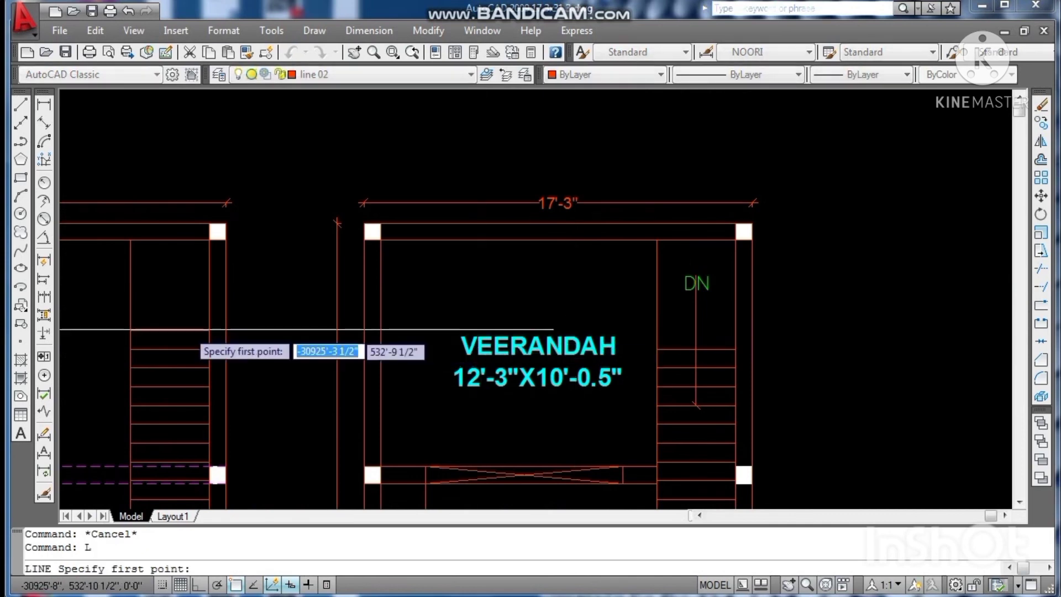
click(209, 330)
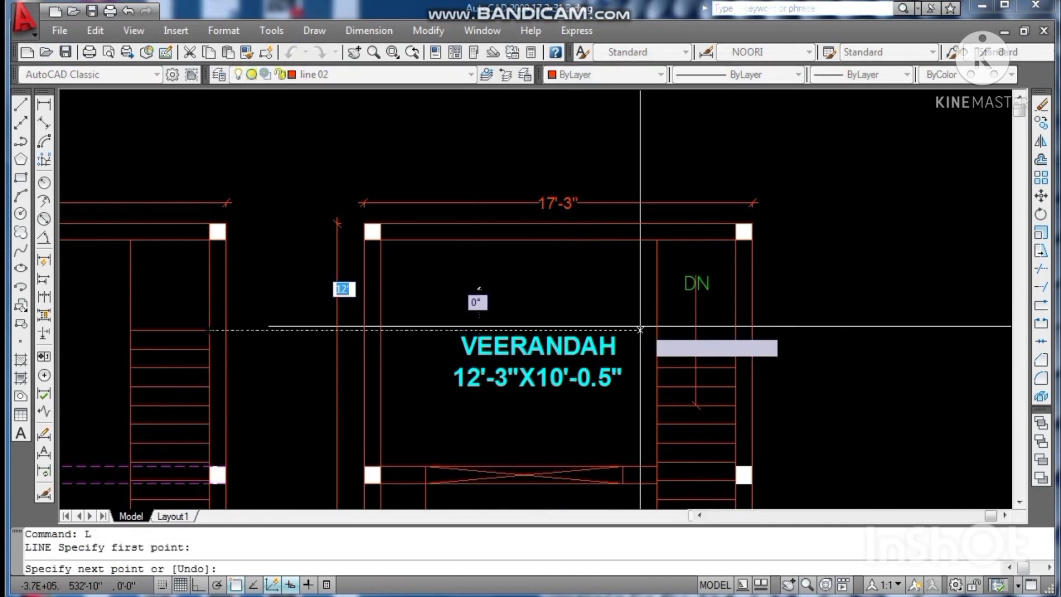
key(Escape)
key(Escape)
key(Escape)
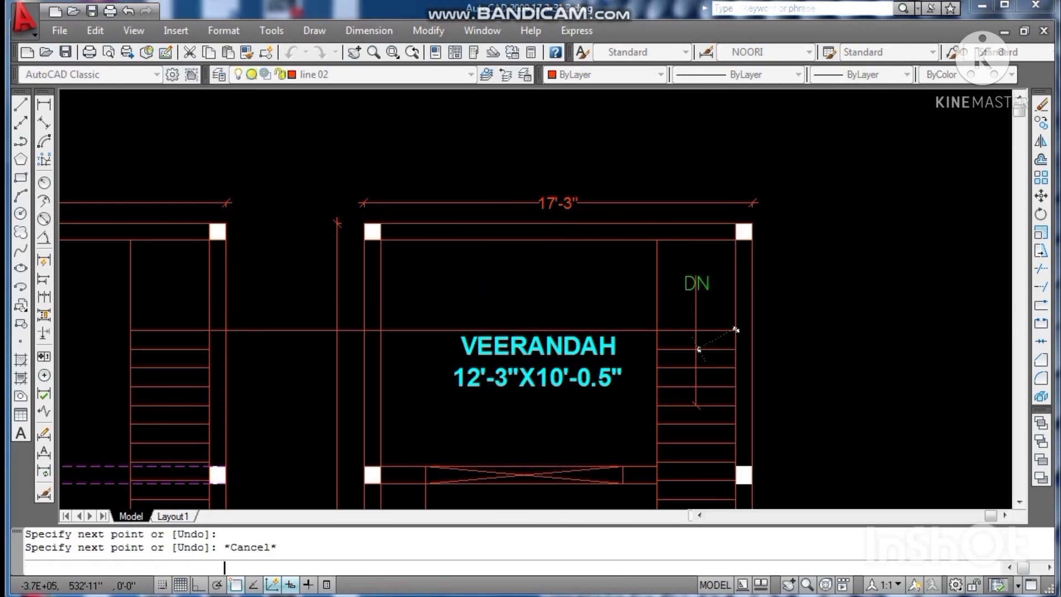
Step: Trim the long horizontal line between the hall and VEERANDAH plans, keeping only its part across the VEERANDAH staircase as the top tread
key(Return)
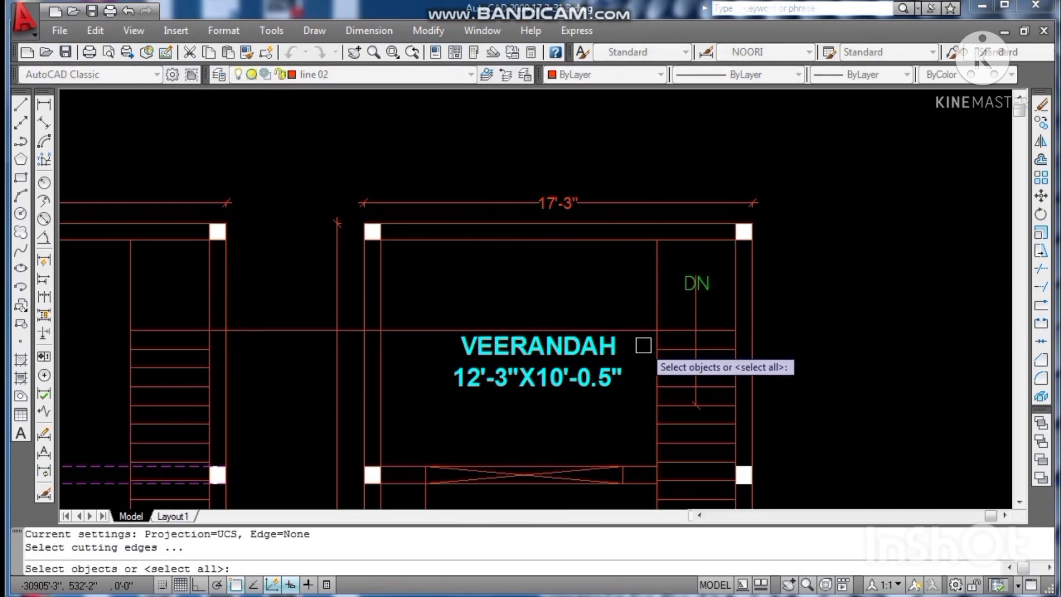
key(Escape)
key(Escape)
text(TR)
key(Return)
key(Return)
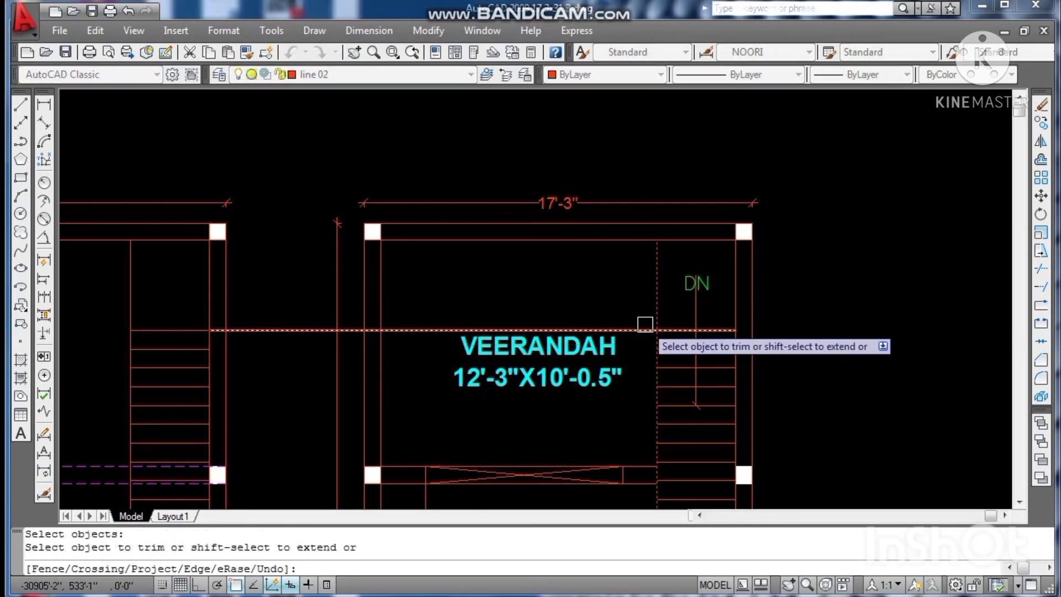
key(Escape)
key(Escape)
key(Escape)
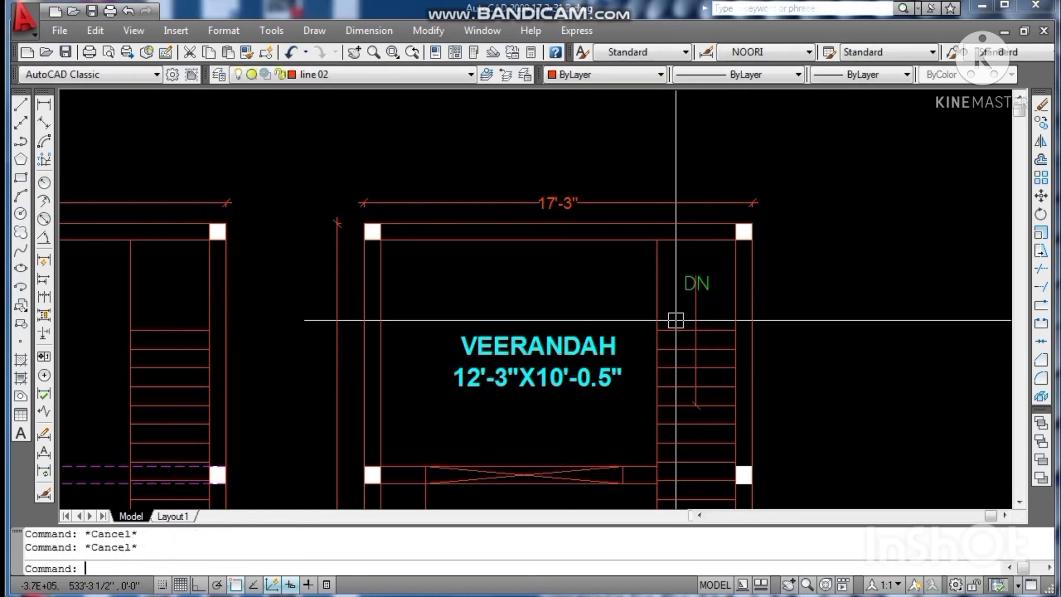
Step: Trim the staircase side lines above the top treads in both the VEERANDAH and hall plans
text(tr)
key(Return)
key(Return)
scroll(685, 309, down, 2)
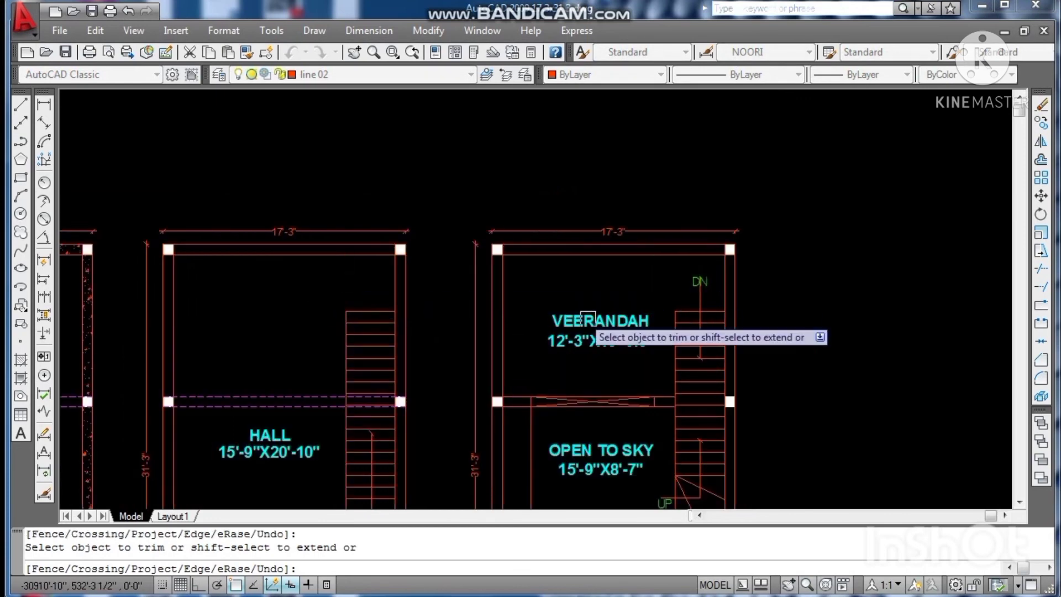
key(Escape)
key(Escape)
key(Escape)
Step: Save the drawing
scroll(697, 250, down, 2)
key(ctrl+s)
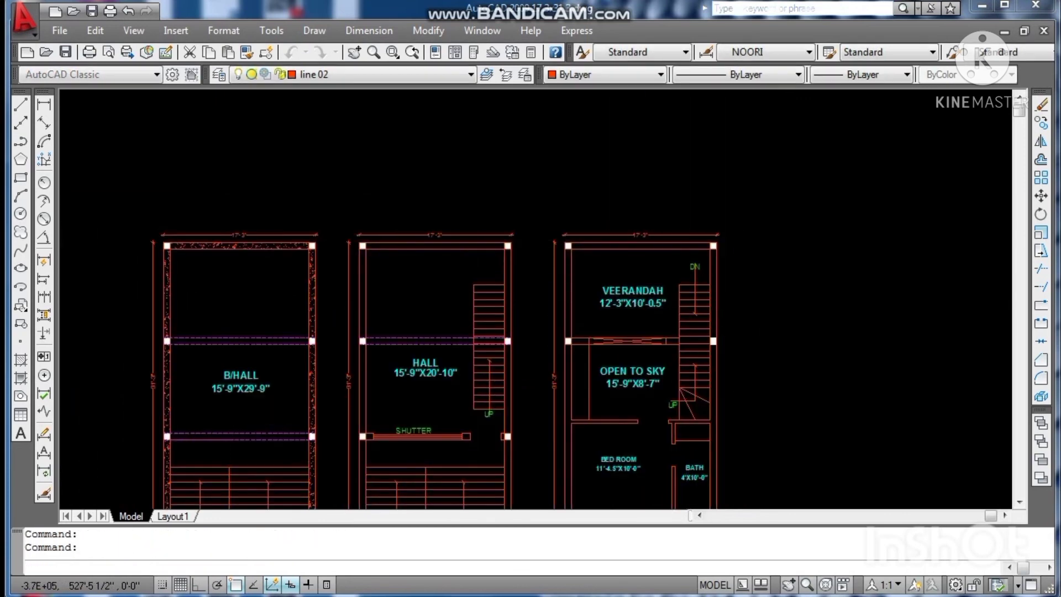
key(Escape)
scroll(740, 254, down, 4)
key(Escape)
scroll(748, 308, up, 3)
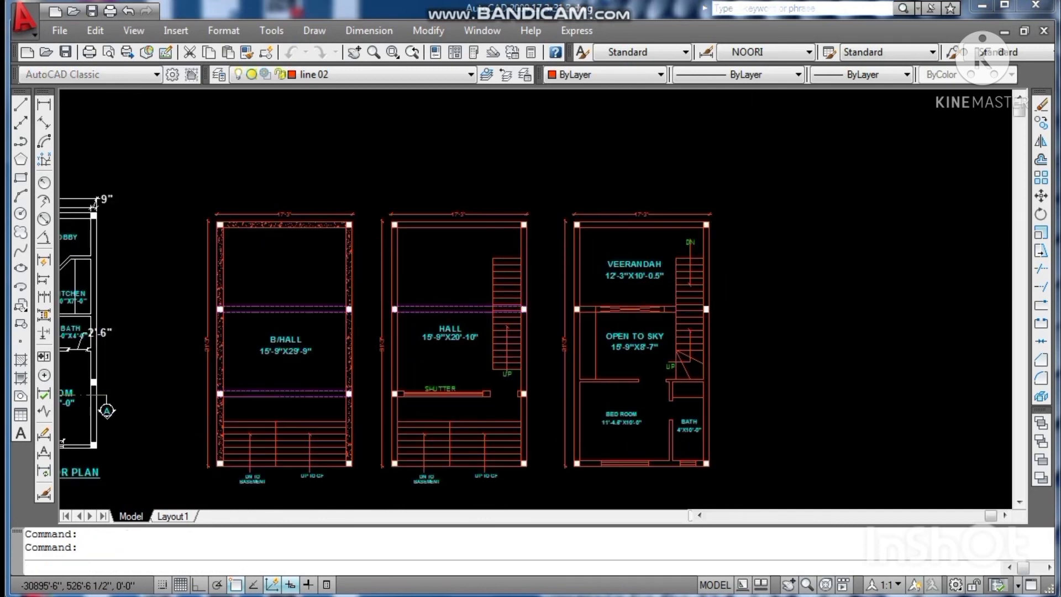
key(ctrl+s)
key(ctrl+s)
Step: Open the GROUND FLOOR PLAN title below the VEERANDAH plan for text editing
scroll(724, 315, down, 2)
scroll(668, 408, up, 2)
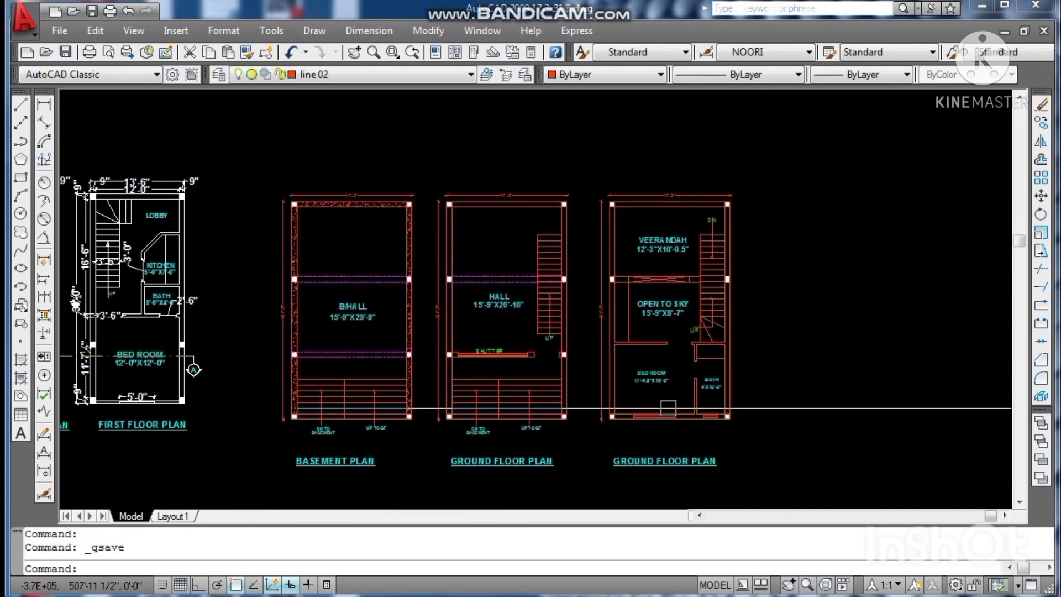
scroll(671, 457, up, 2)
double_click(652, 464)
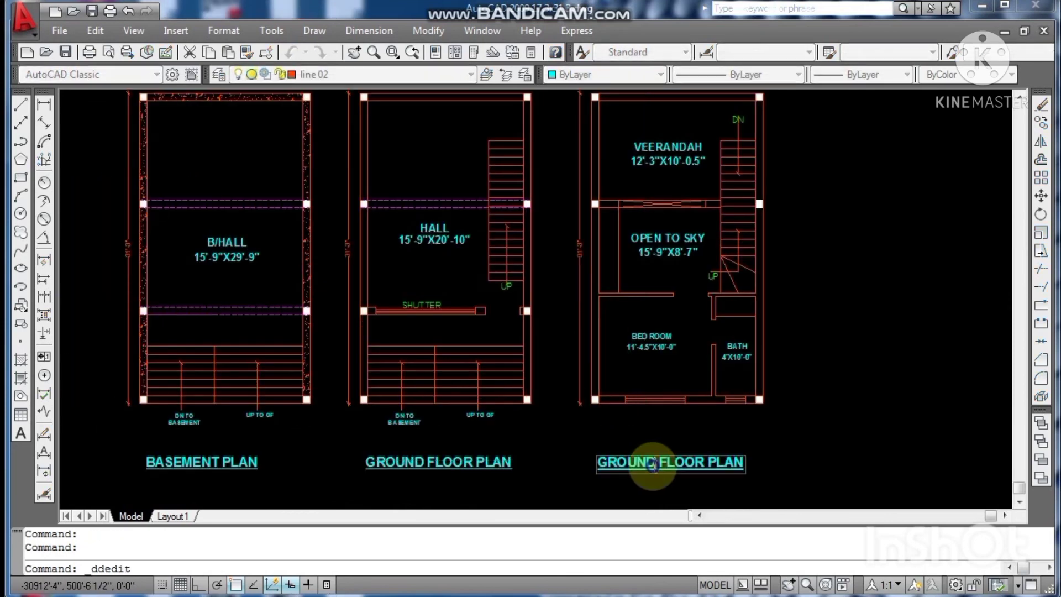